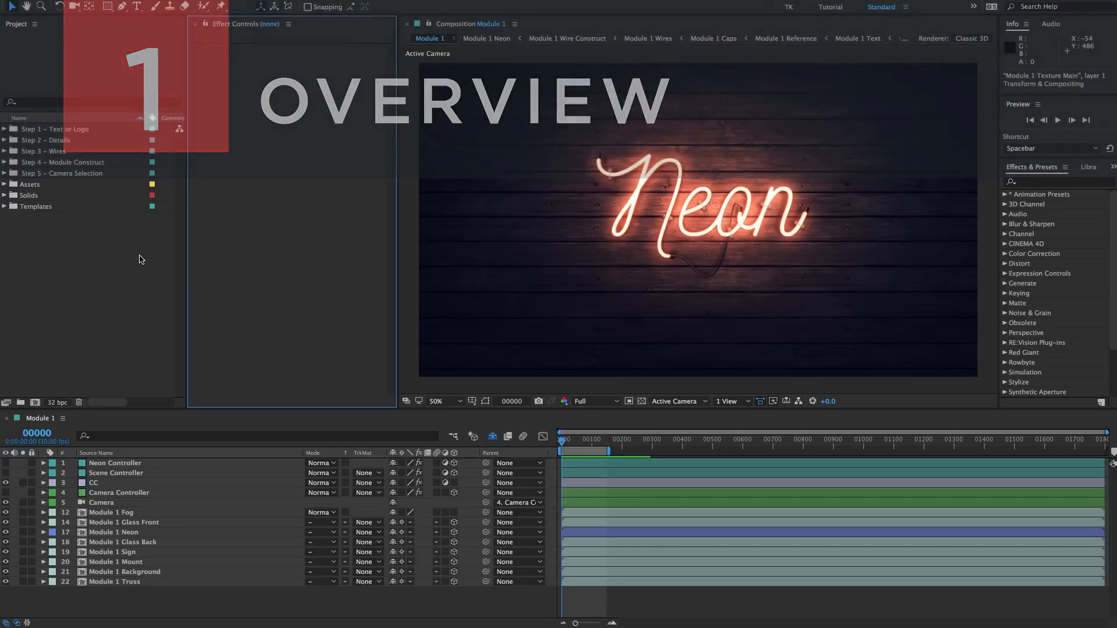
# - Close the converted neon-sign-kit-v2-0 project without saving its changes
pyautogui.click(140, 253)
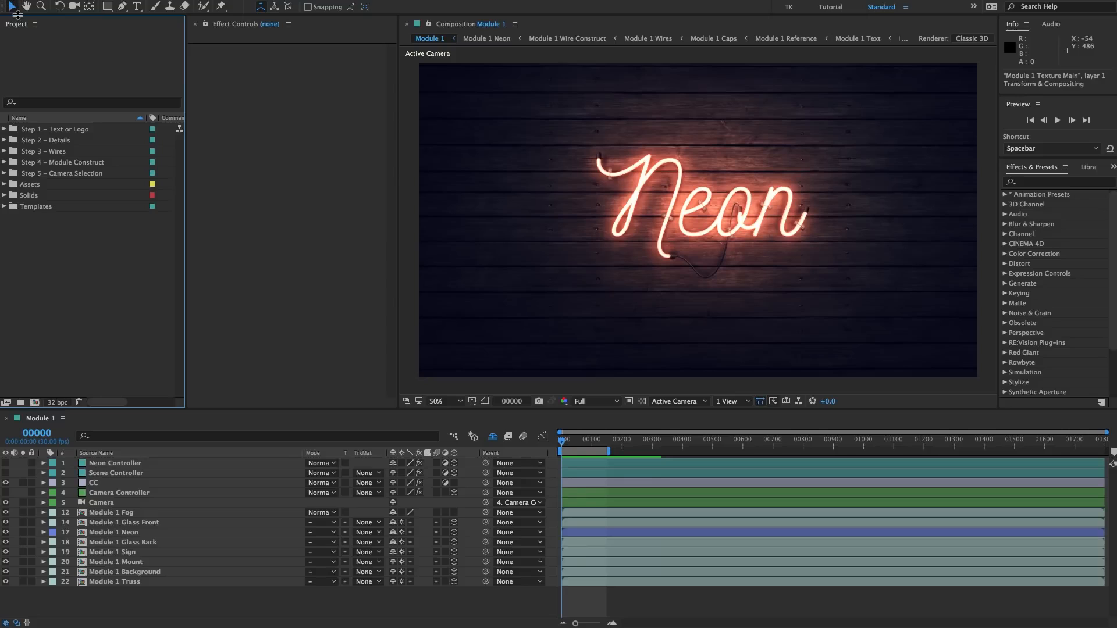
pyautogui.press('super+q')
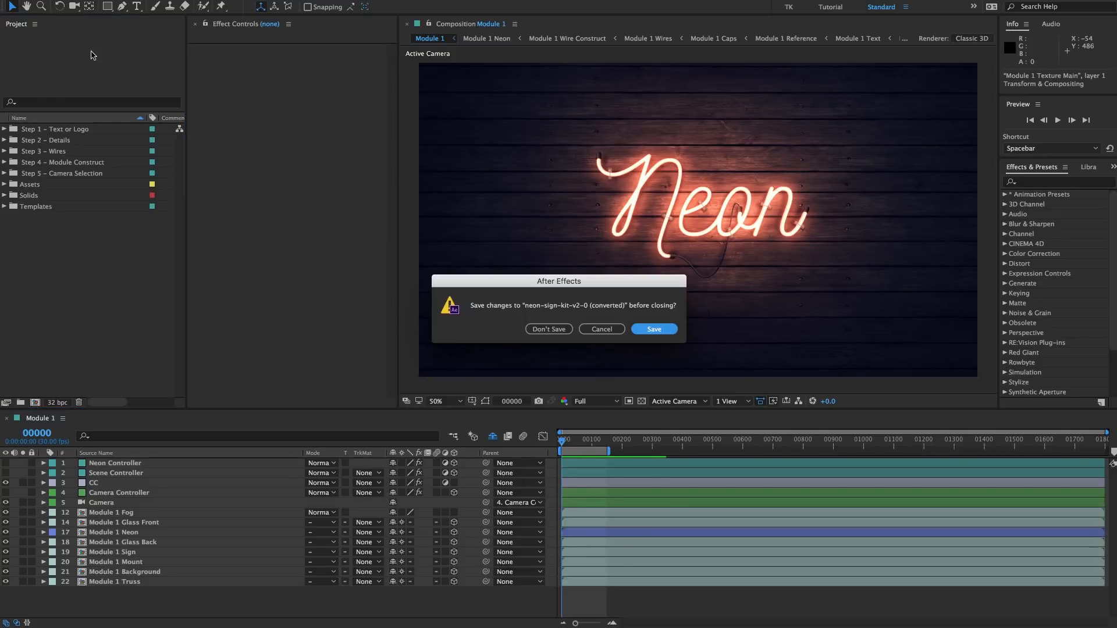
pyautogui.click(557, 330)
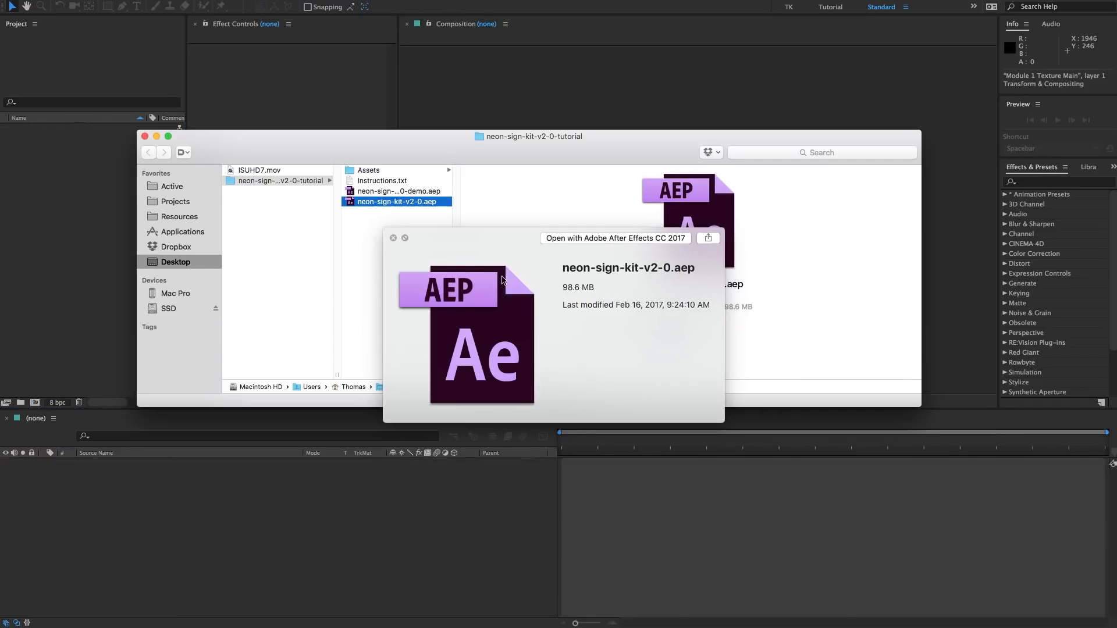
# - In Finder, look through the neon-sign-kit-v2-0-tutorial folder, including the Assets folder, the instructions file and both project files
pyautogui.press('space')
pyautogui.click(263, 183)
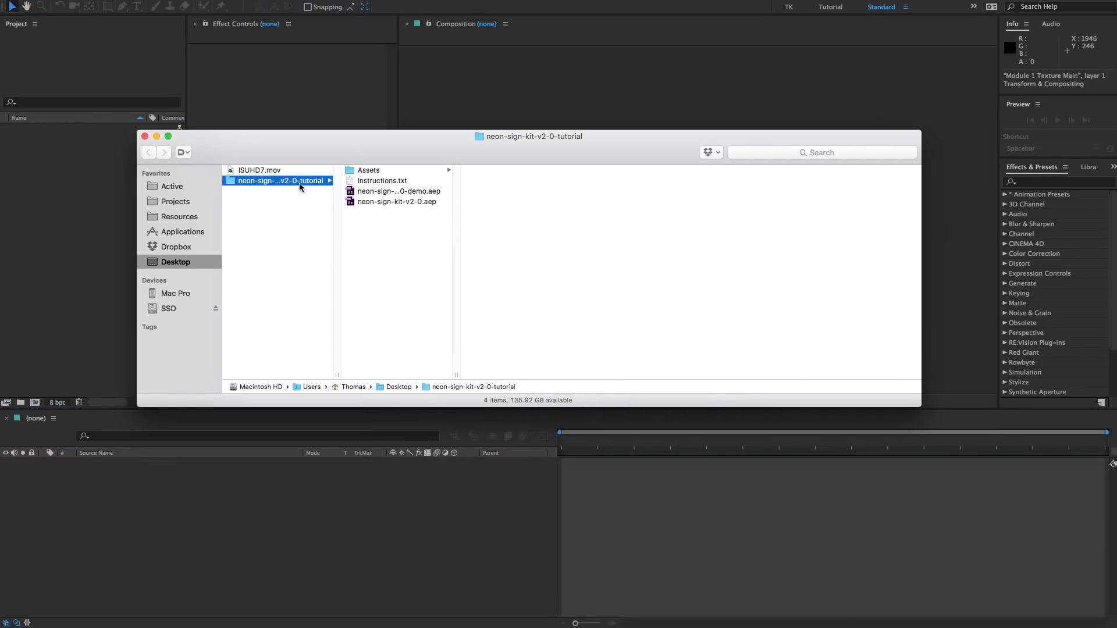
pyautogui.click(396, 172)
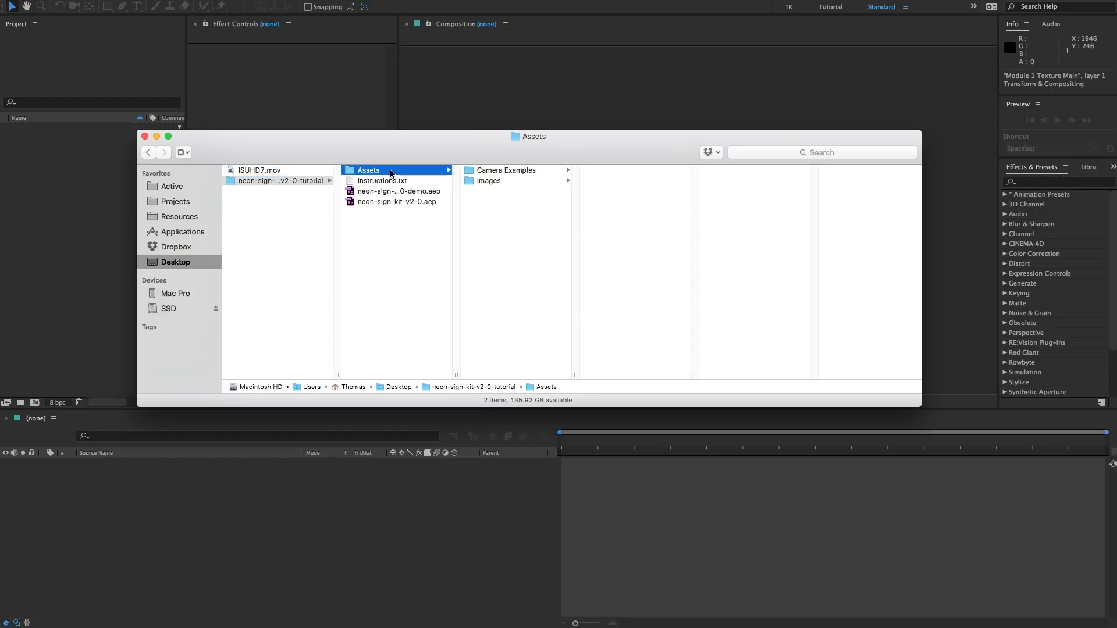
pyautogui.click(391, 180)
pyautogui.click(399, 188)
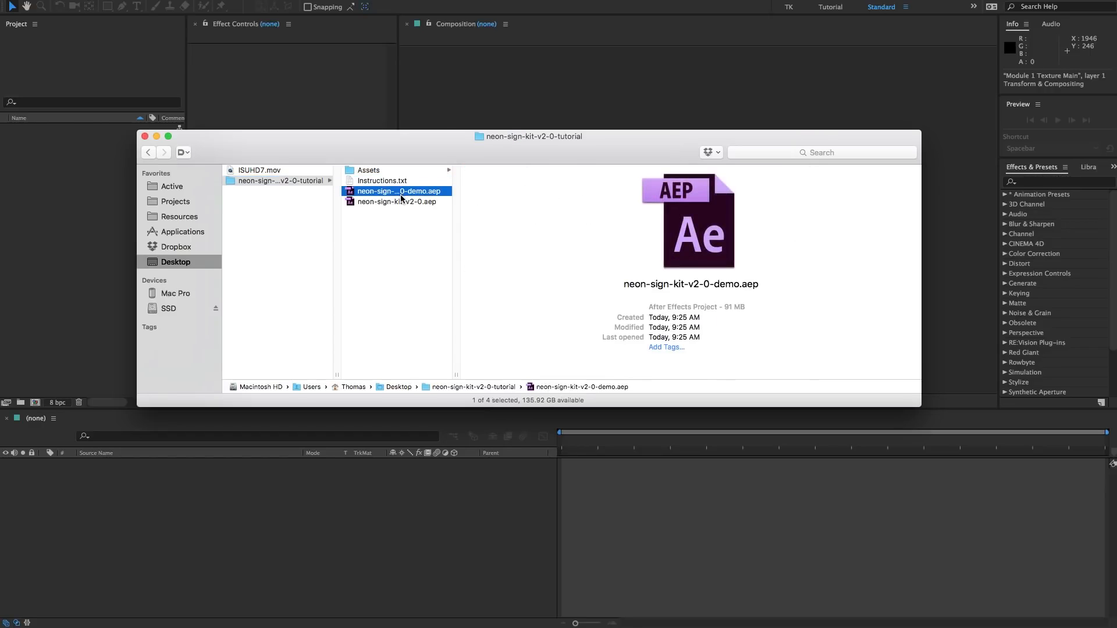
pyautogui.click(401, 202)
pyautogui.click(402, 192)
# - Preview the Camera 2.mp4 and Camera 3.mp4 clips in the Camera Examples folder inside Assets
pyautogui.click(404, 172)
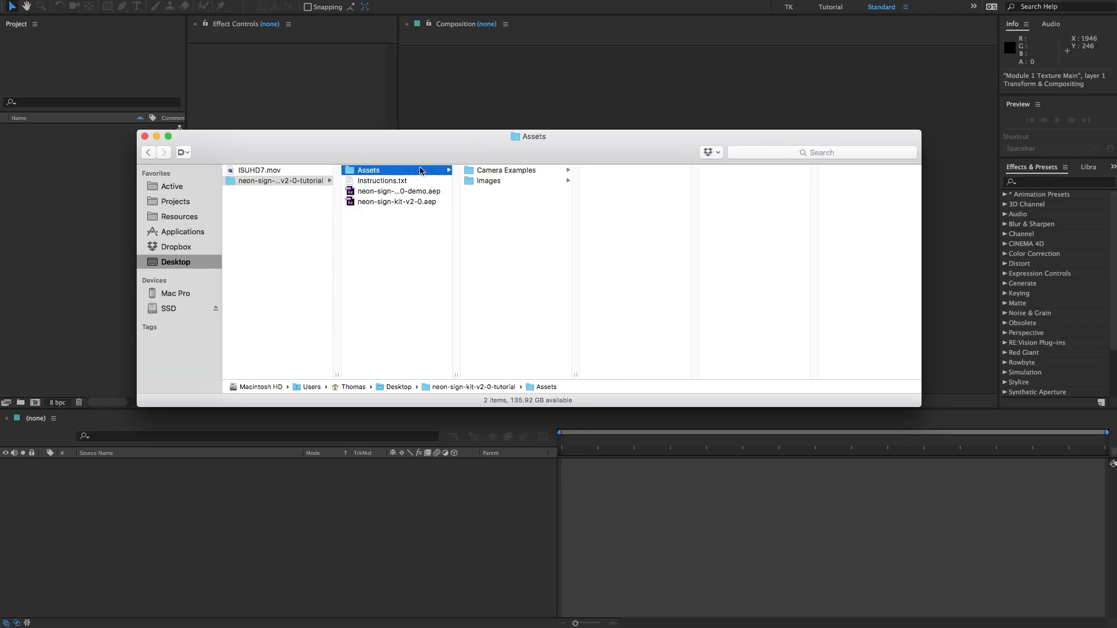
pyautogui.click(499, 172)
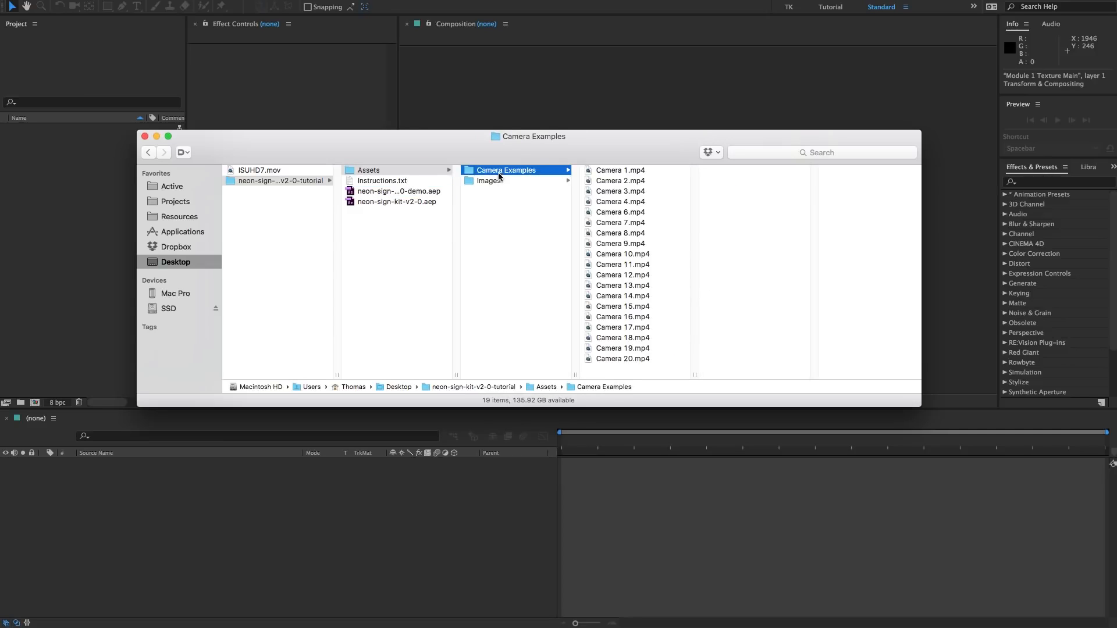
pyautogui.click(603, 171)
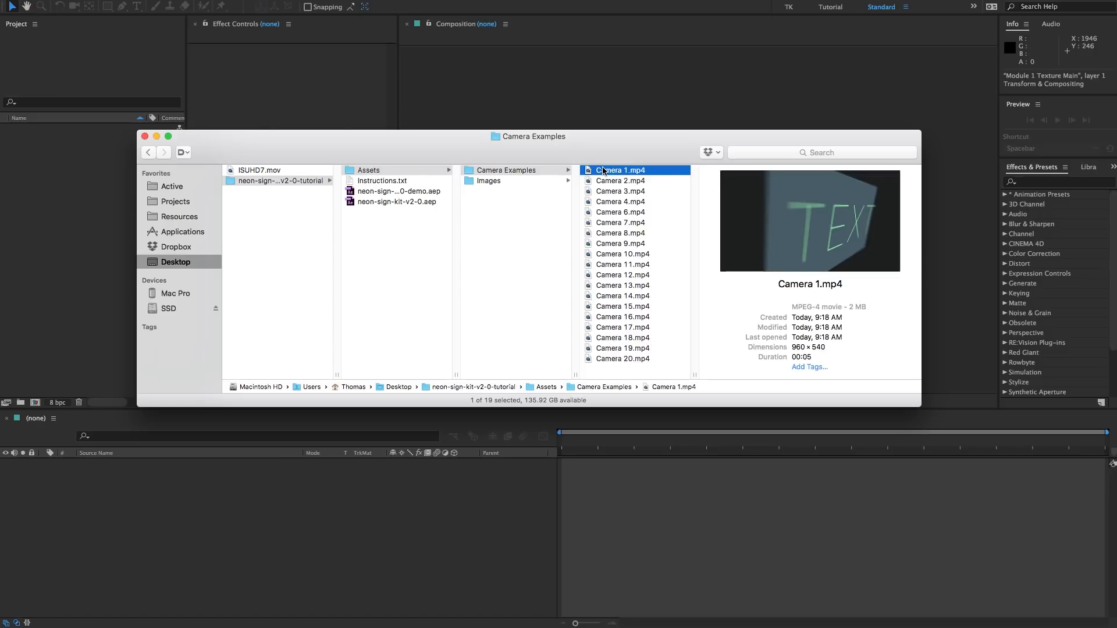
pyautogui.press('Down')
pyautogui.press('space')
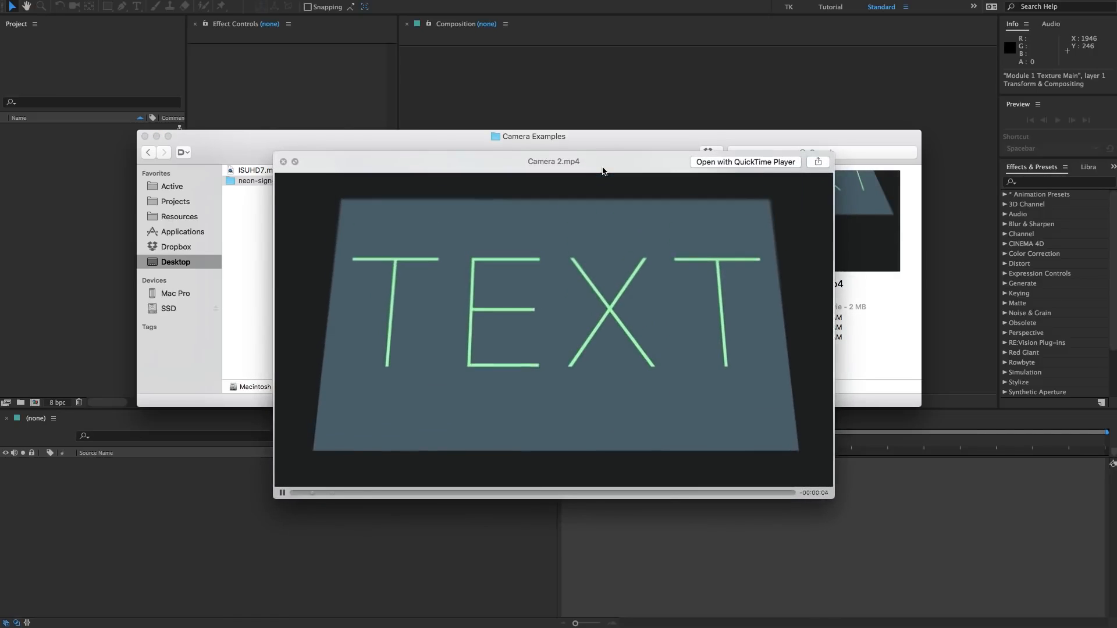
pyautogui.press('space')
pyautogui.press('Down')
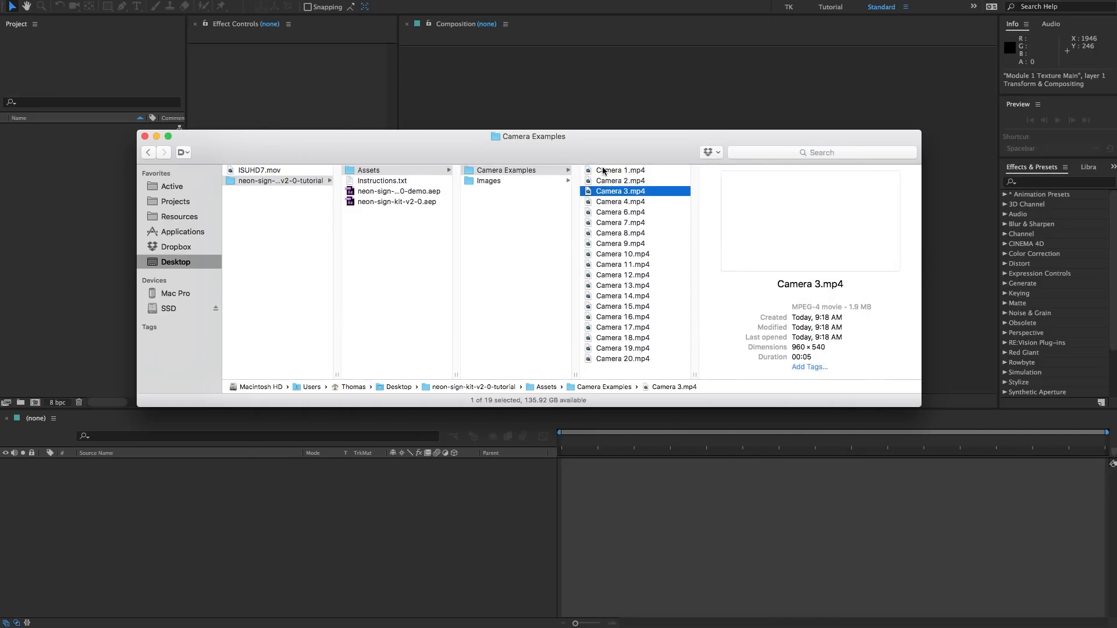
pyautogui.press('space')
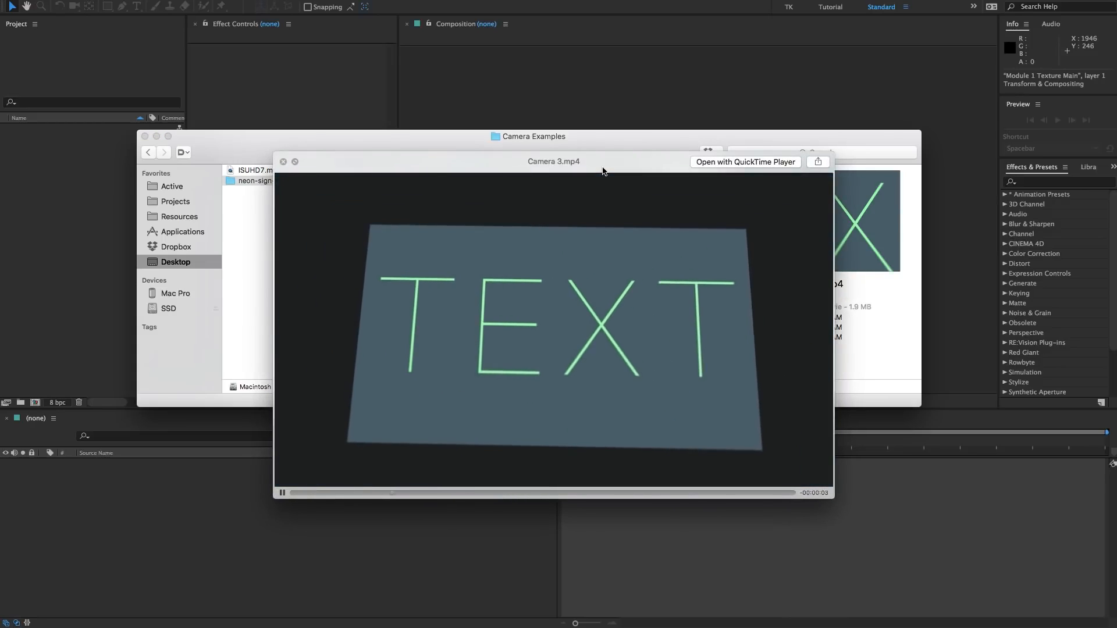
pyautogui.press('space')
# - Look through the Images folder inside Assets and preview sports-logo.ai
pyautogui.click(520, 172)
pyautogui.click(490, 182)
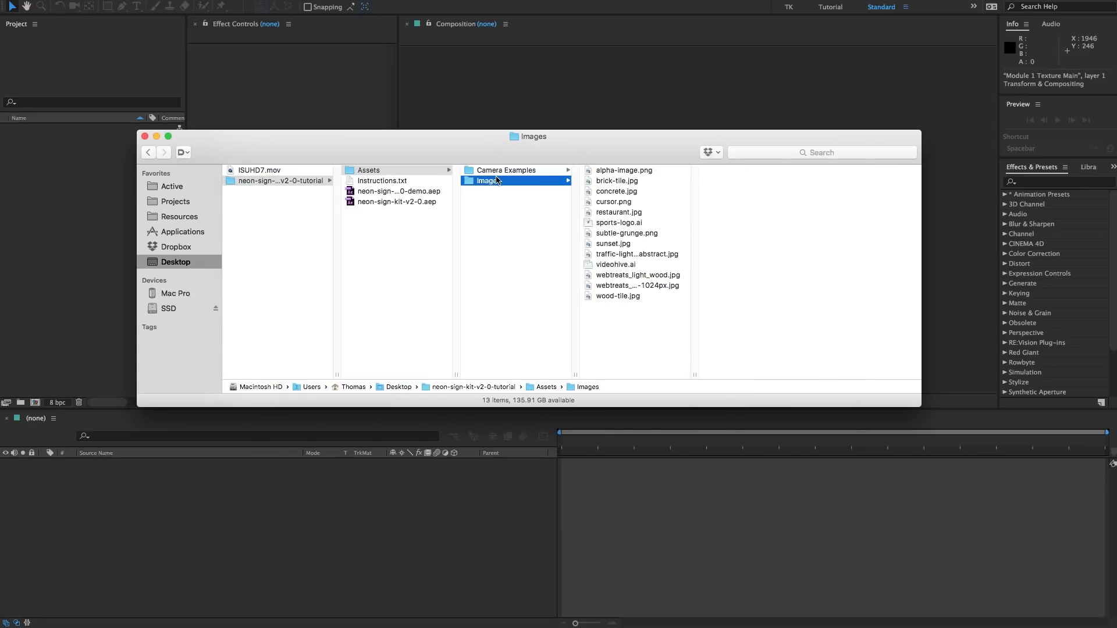
pyautogui.click(621, 171)
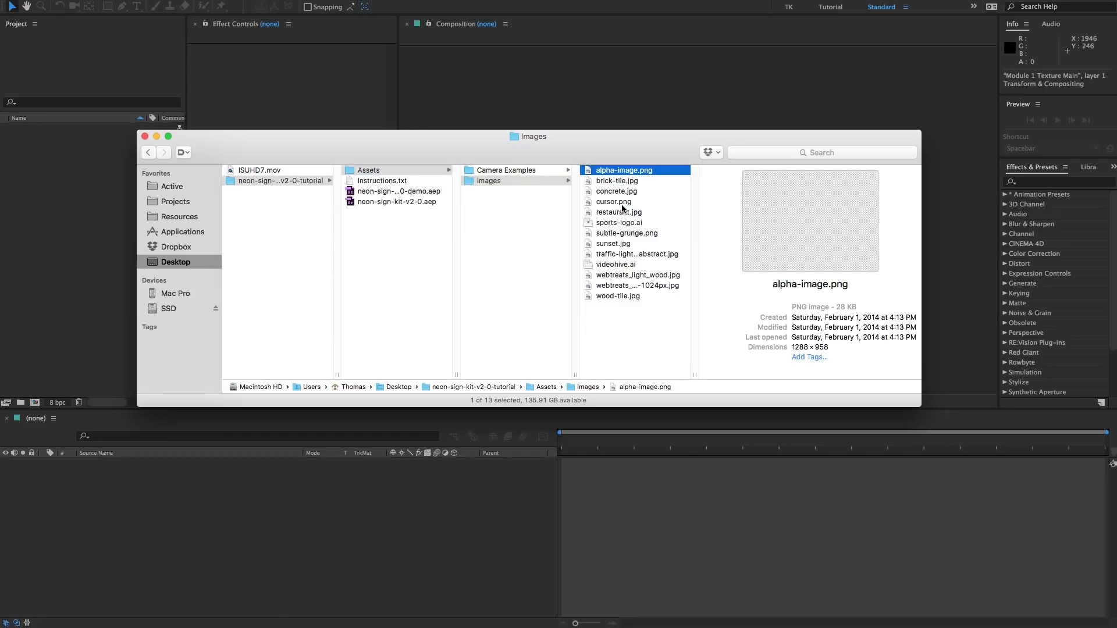
pyautogui.click(624, 234)
pyautogui.click(626, 225)
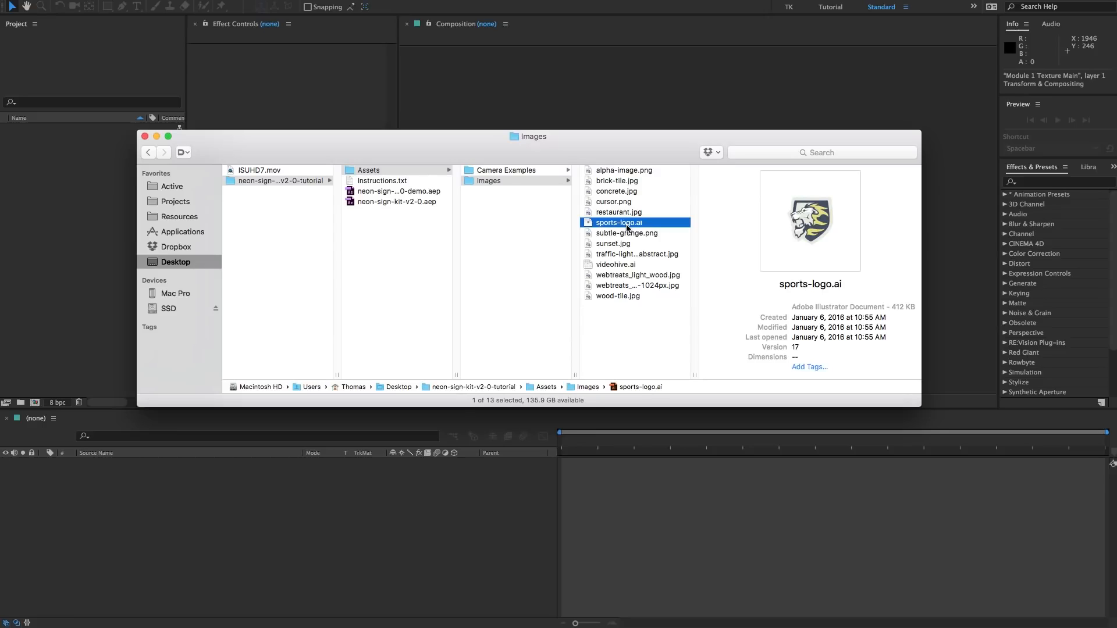
pyautogui.press('space')
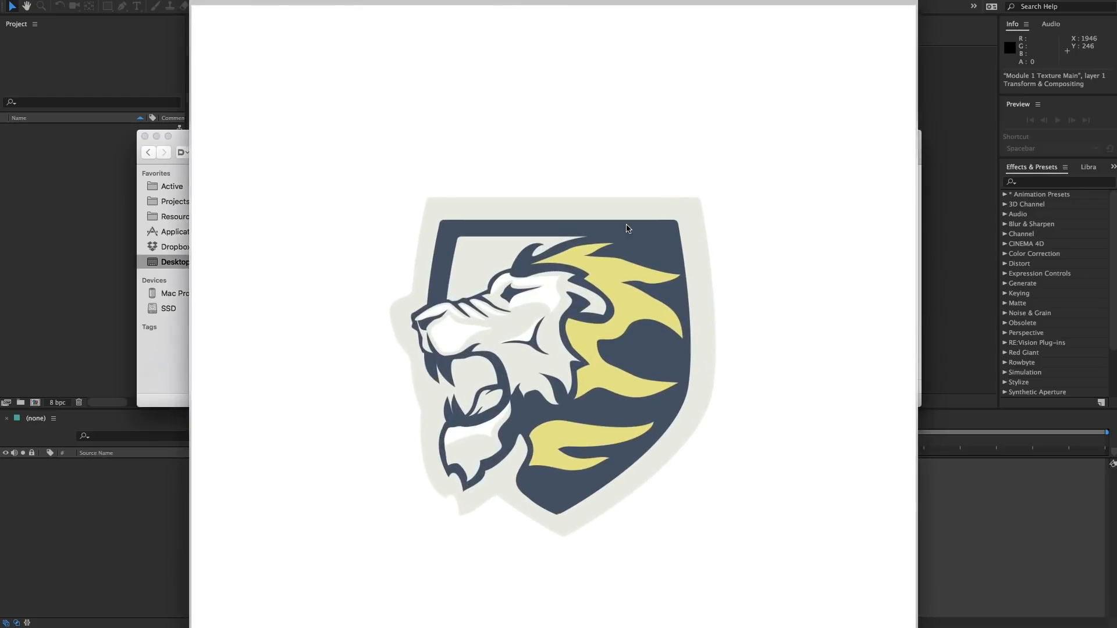
pyautogui.press('space')
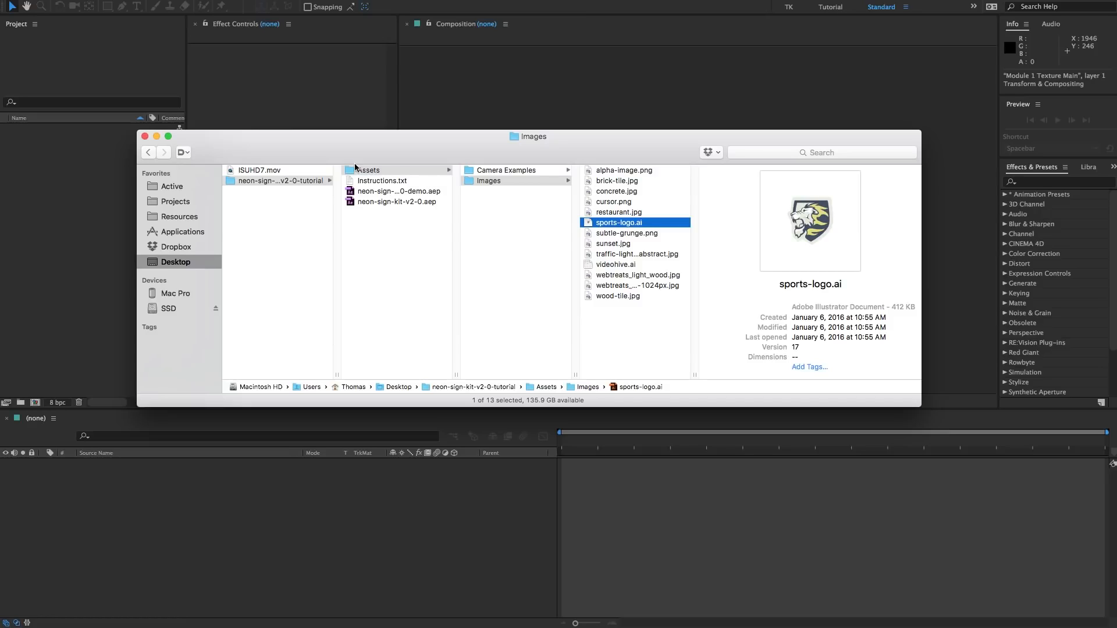
# - Open Instructions.txt and examine its introduction and the free and recommended paid font sections
pyautogui.click(408, 180)
pyautogui.doubleClick(409, 182)
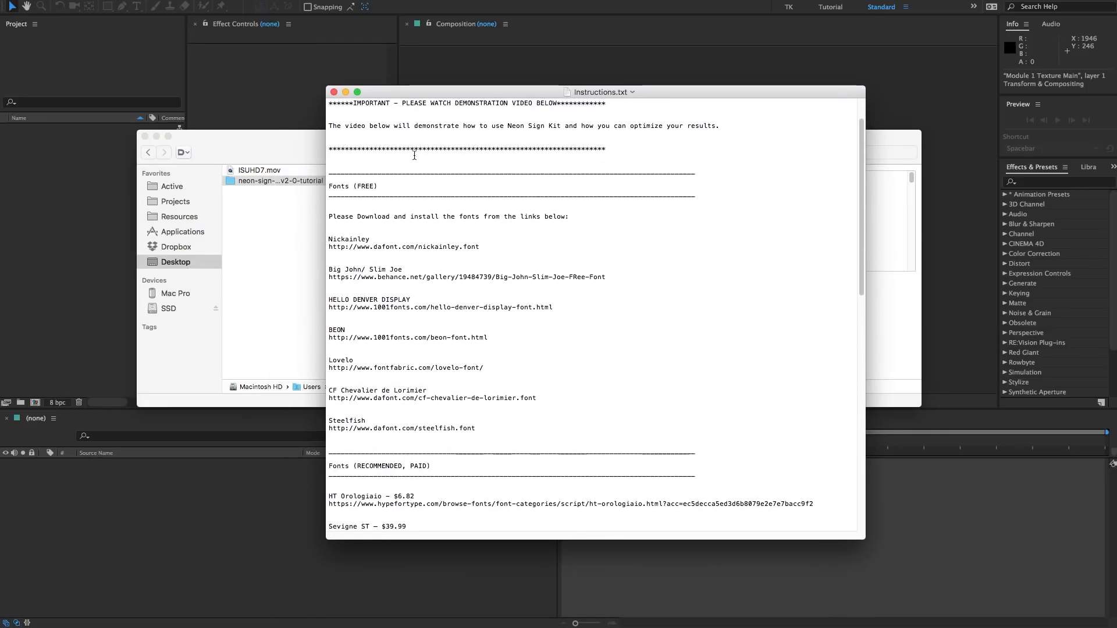
pyautogui.scroll(2, 403, 123)
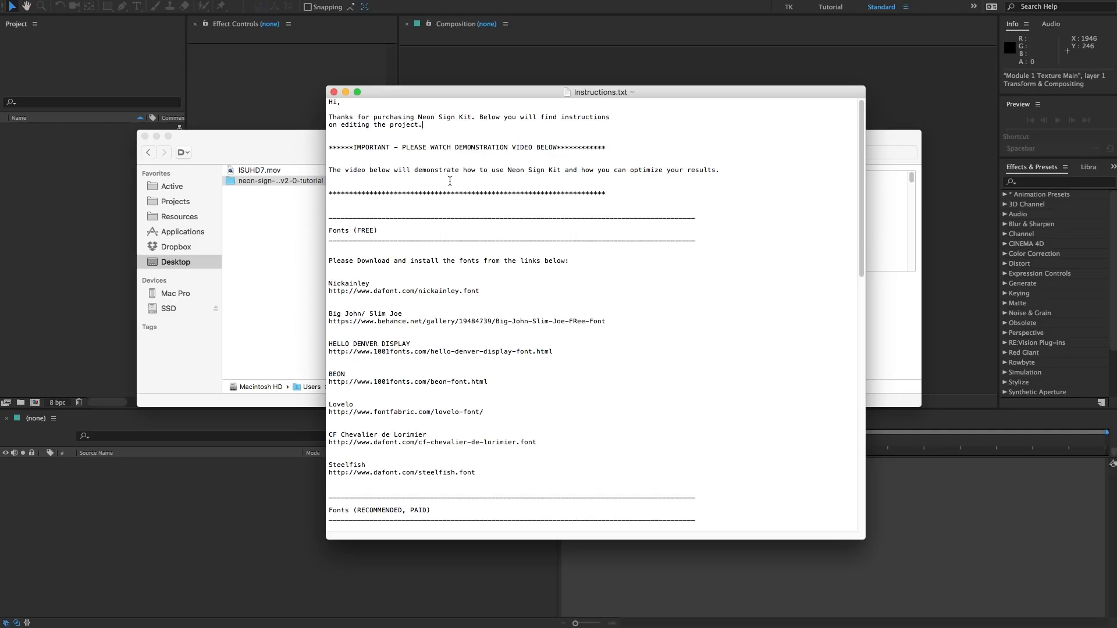
pyautogui.scroll(-1, 391, 209)
pyautogui.doubleClick(385, 227)
pyautogui.scroll(-3, 394, 221)
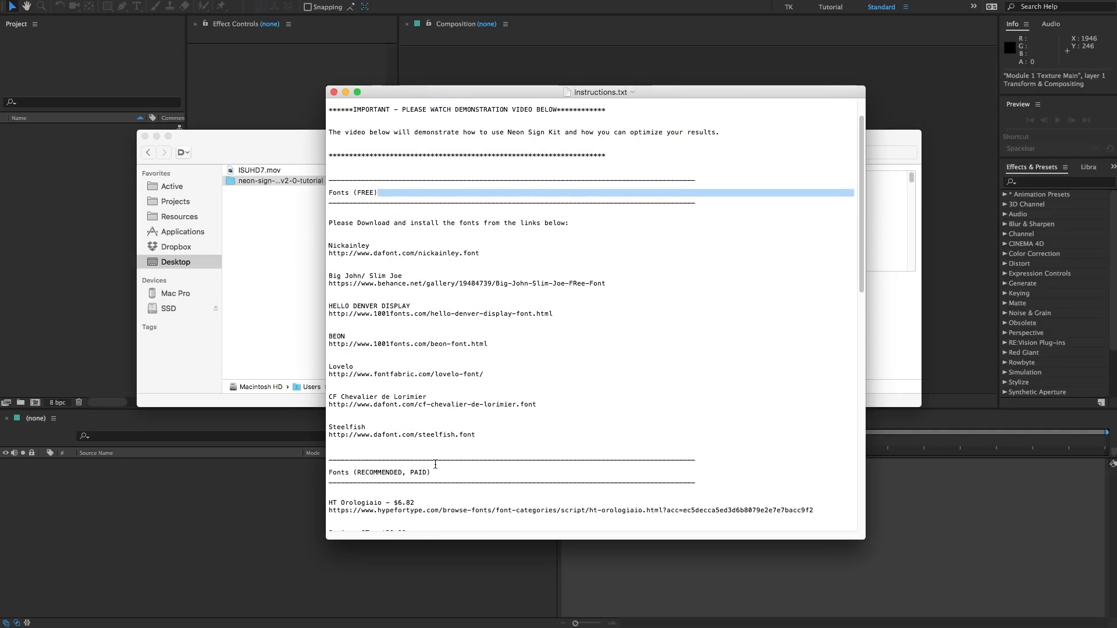
pyautogui.click(443, 471)
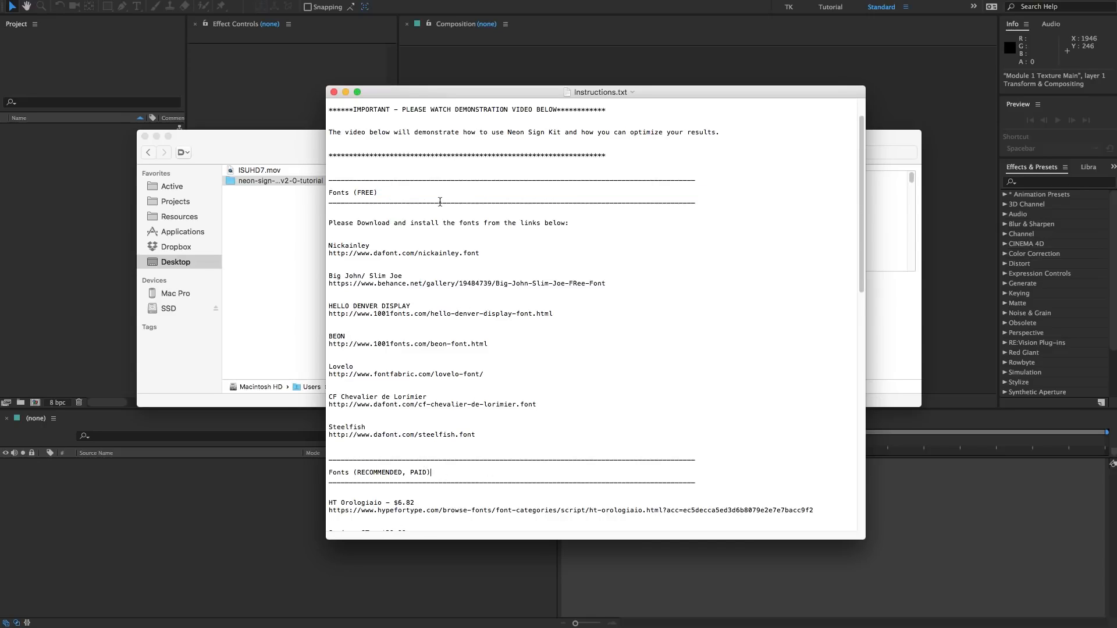
# - Examine the Nickainley and Big John/ Slim Joe entries and their download links in the free fonts list
pyautogui.moveTo(492, 289); pyautogui.dragTo(259, 243)
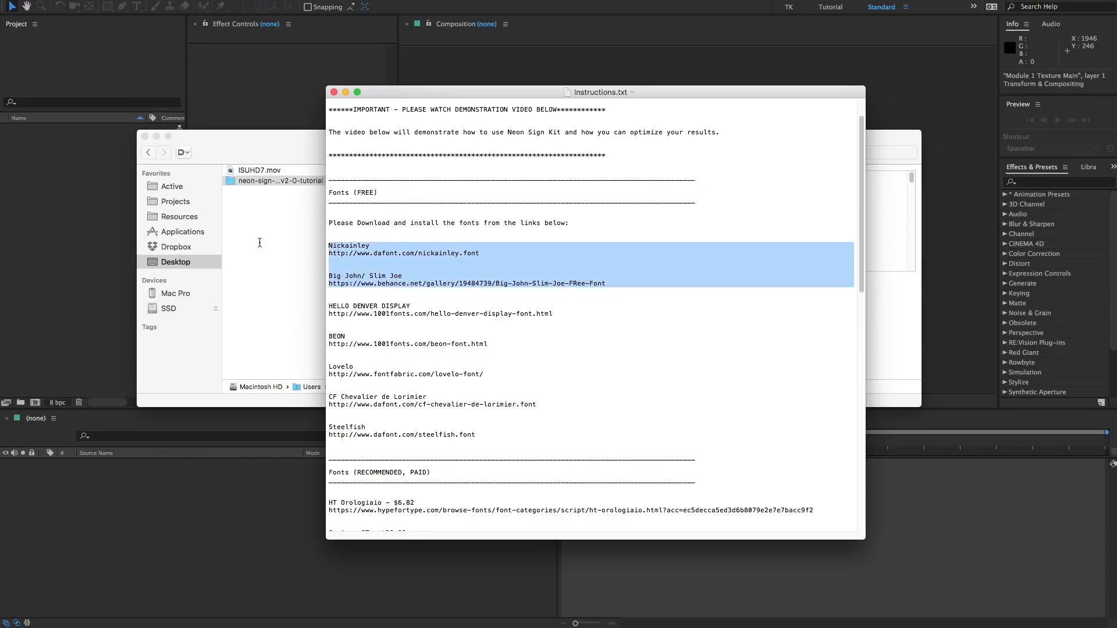
pyautogui.tripleClick(361, 253)
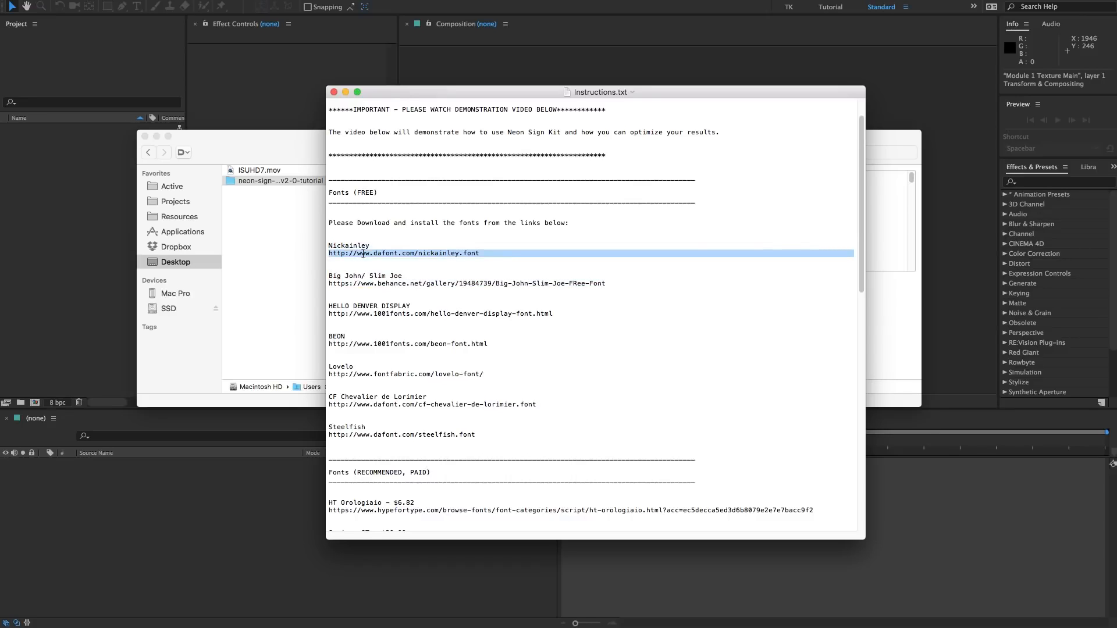
pyautogui.click(361, 283)
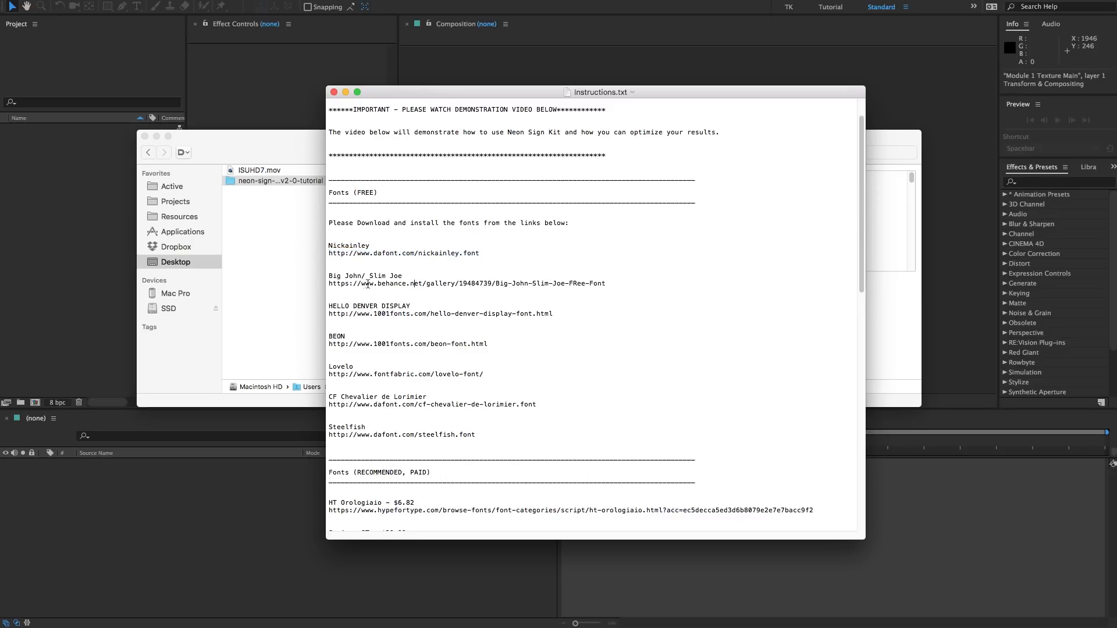
pyautogui.doubleClick(384, 283)
pyautogui.moveTo(369, 275); pyautogui.dragTo(406, 277)
pyautogui.moveTo(484, 256); pyautogui.dragTo(326, 253)
pyautogui.press('super+c')
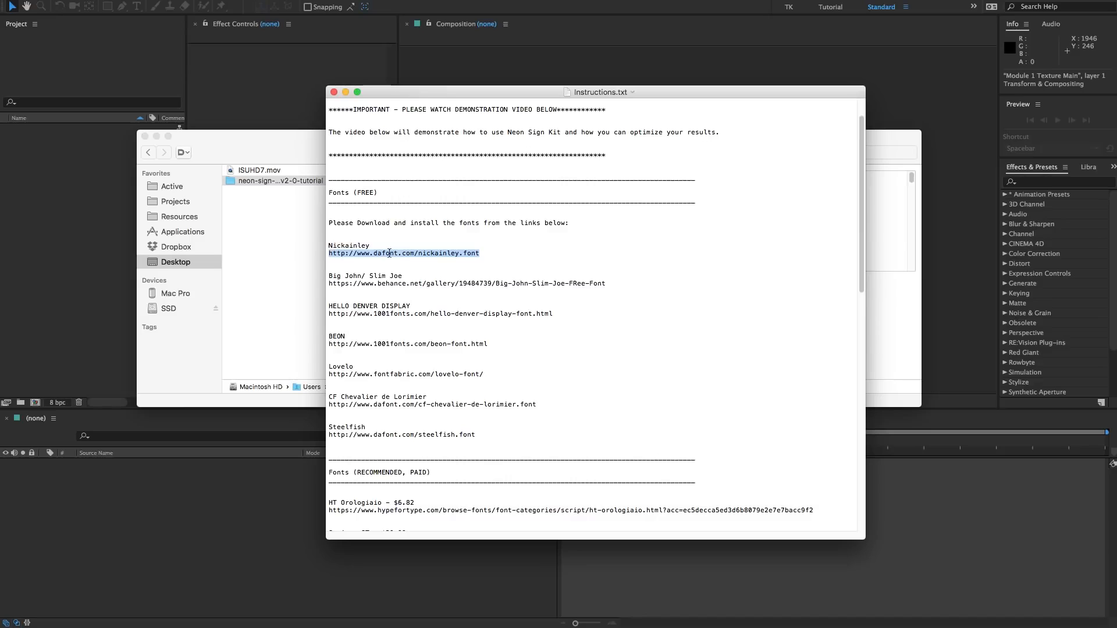
pyautogui.click(866, 627)
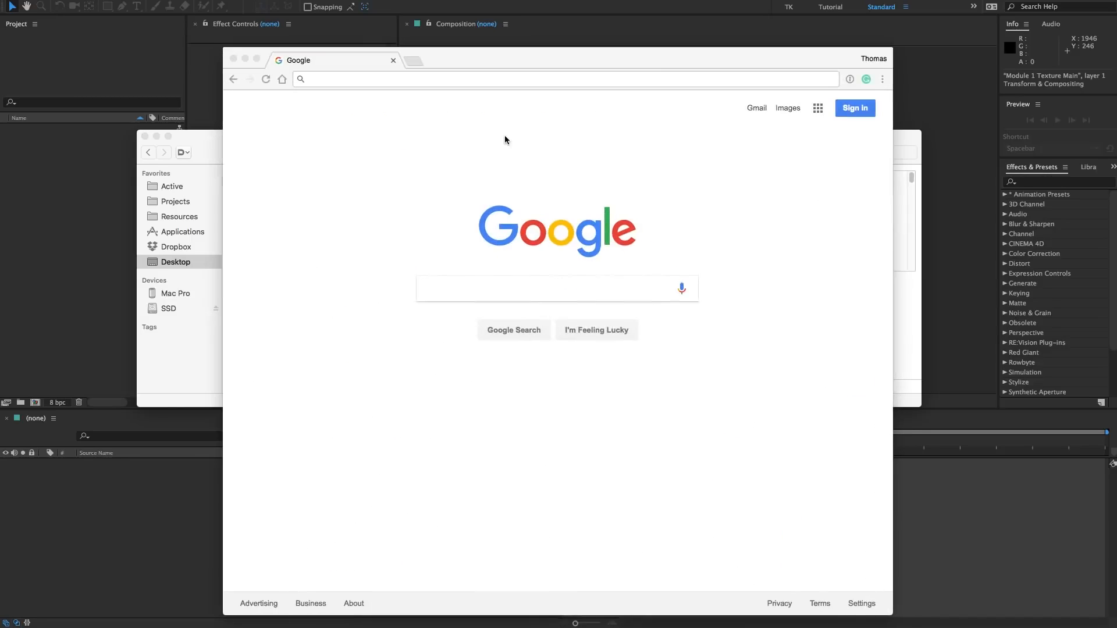
pyautogui.click(428, 80)
pyautogui.press('super+v')
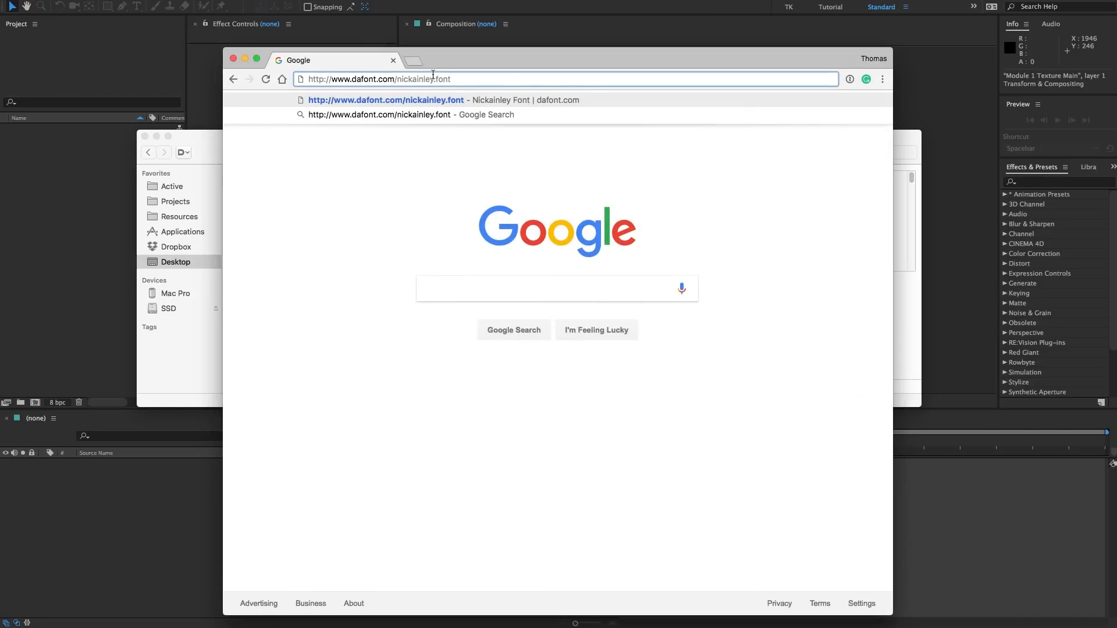
pyautogui.press('Return')
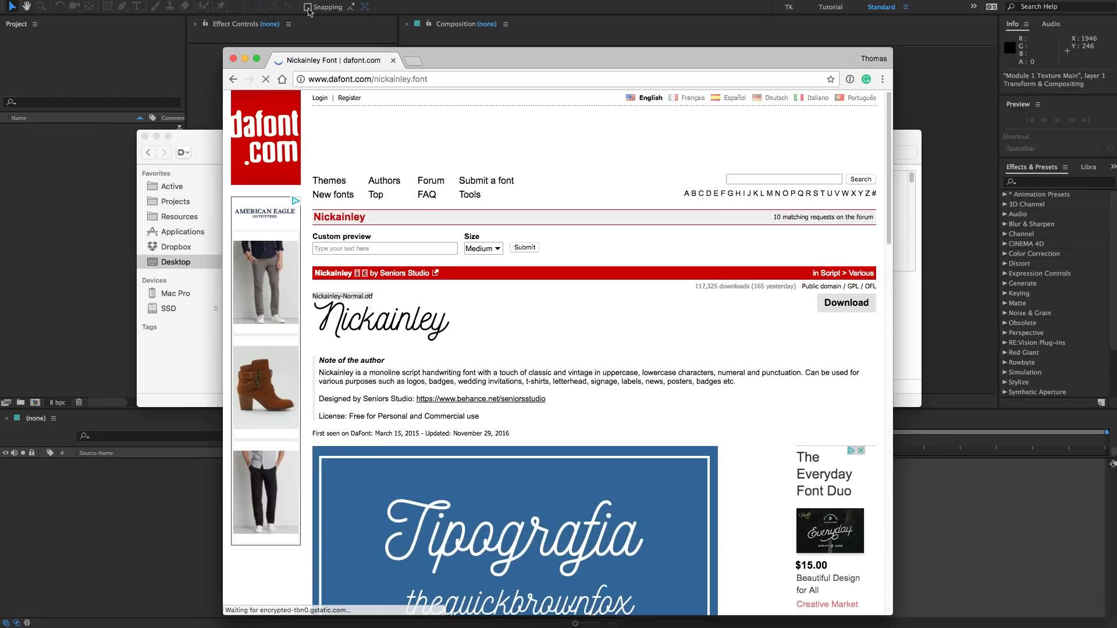
pyautogui.click(393, 61)
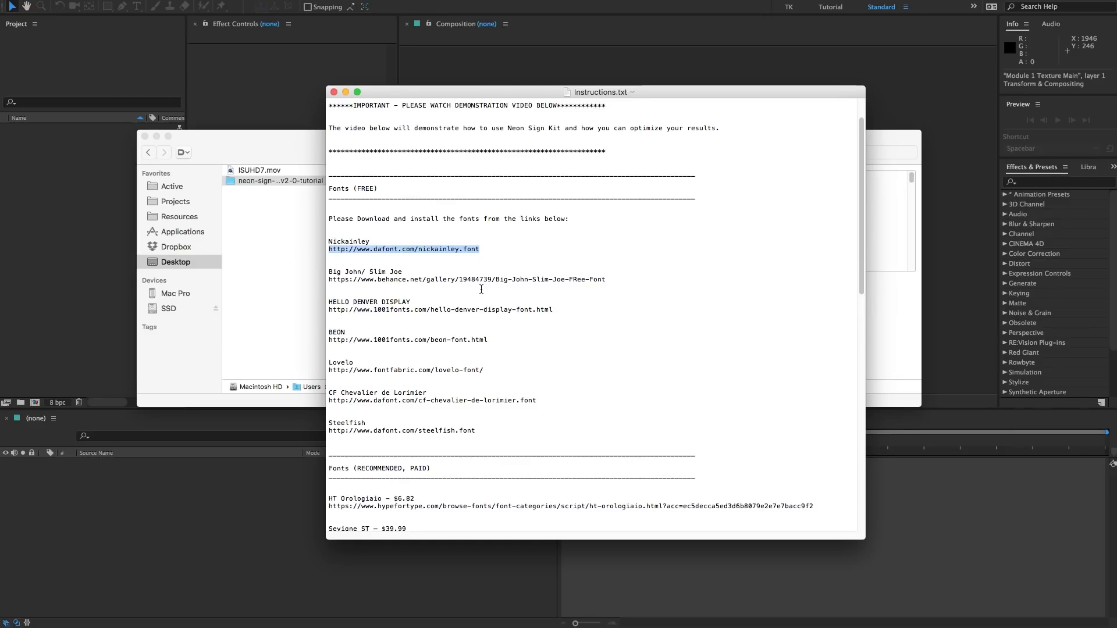
# - Examine the HT Orologiaio and Sevigne ST entries in the recommended paid fonts section of the instructions
pyautogui.scroll(-5, 407, 407)
pyautogui.click(402, 410)
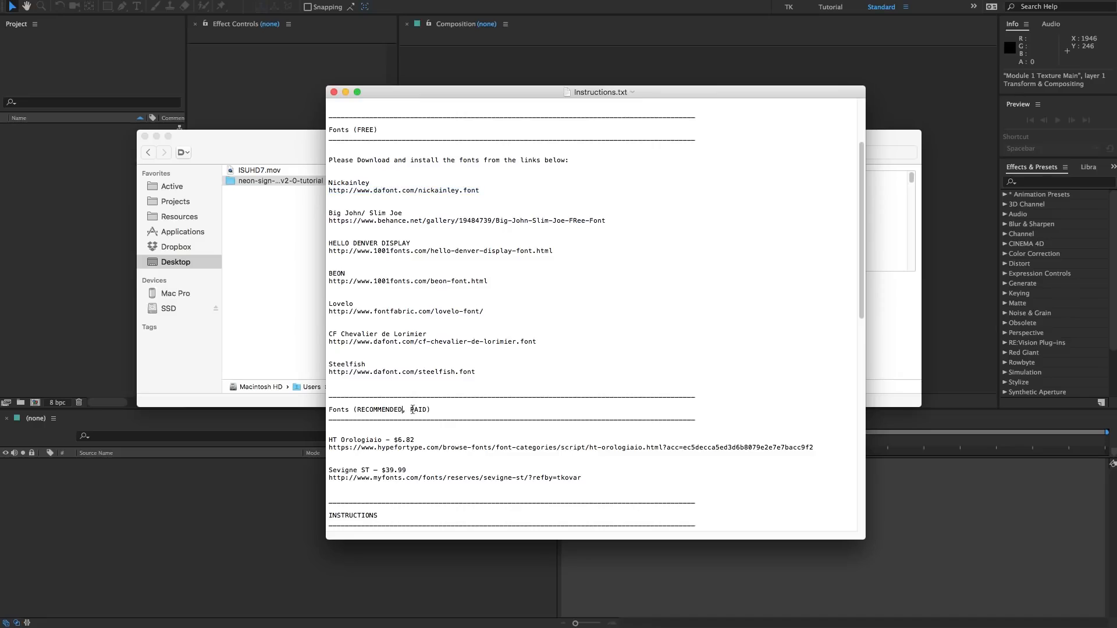
pyautogui.scroll(-3, 439, 407)
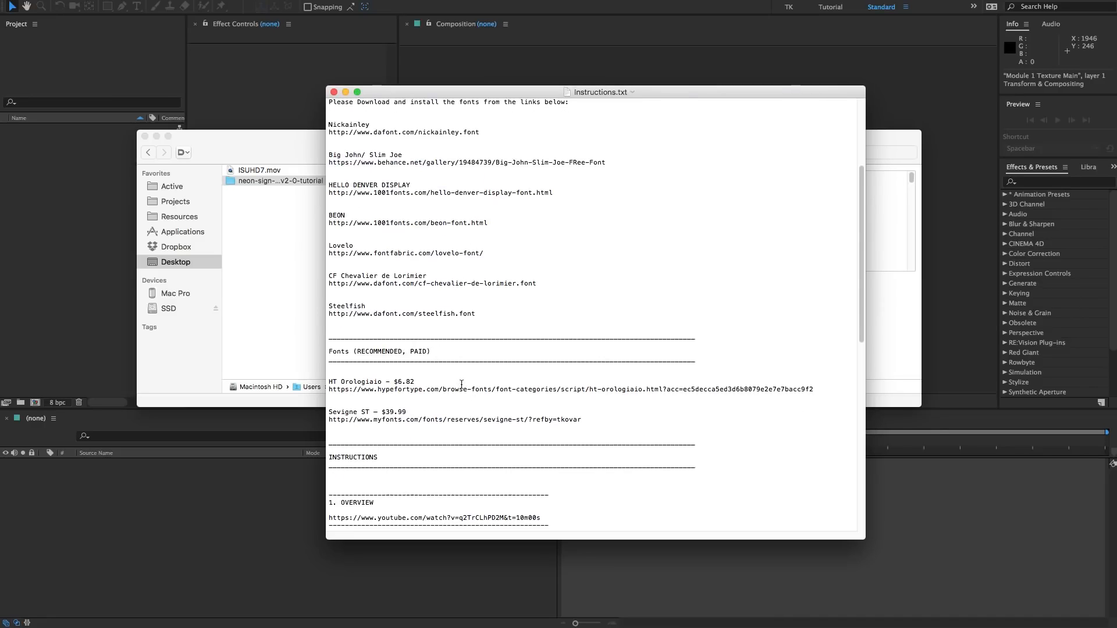
pyautogui.doubleClick(366, 383)
pyautogui.moveTo(415, 381); pyautogui.dragTo(398, 378)
pyautogui.click(364, 412)
pyautogui.tripleClick(365, 412)
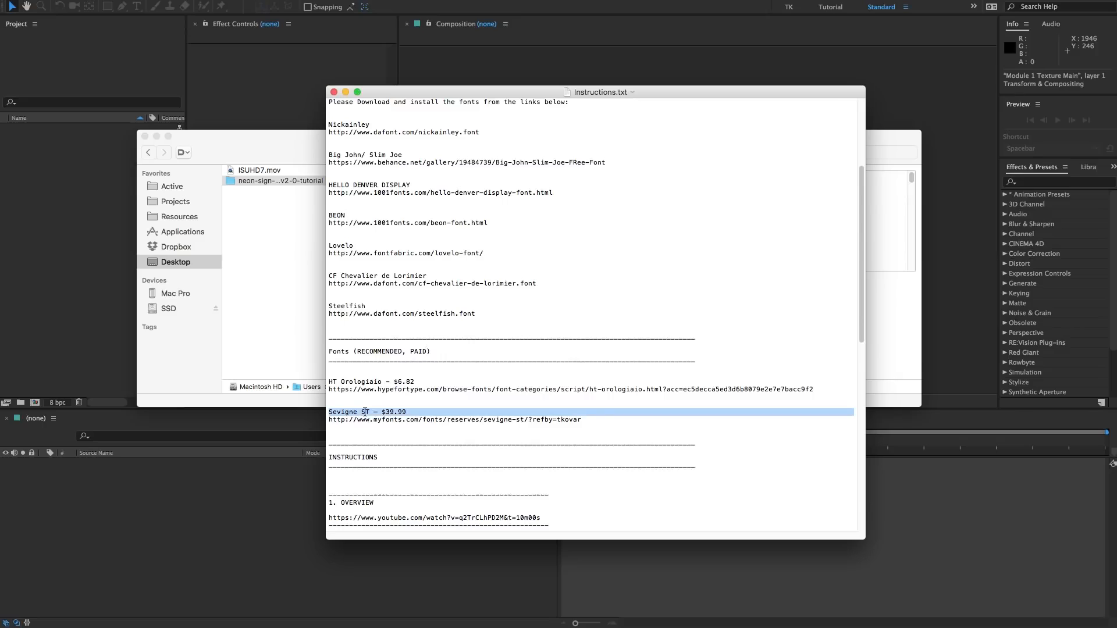
pyautogui.click(367, 412)
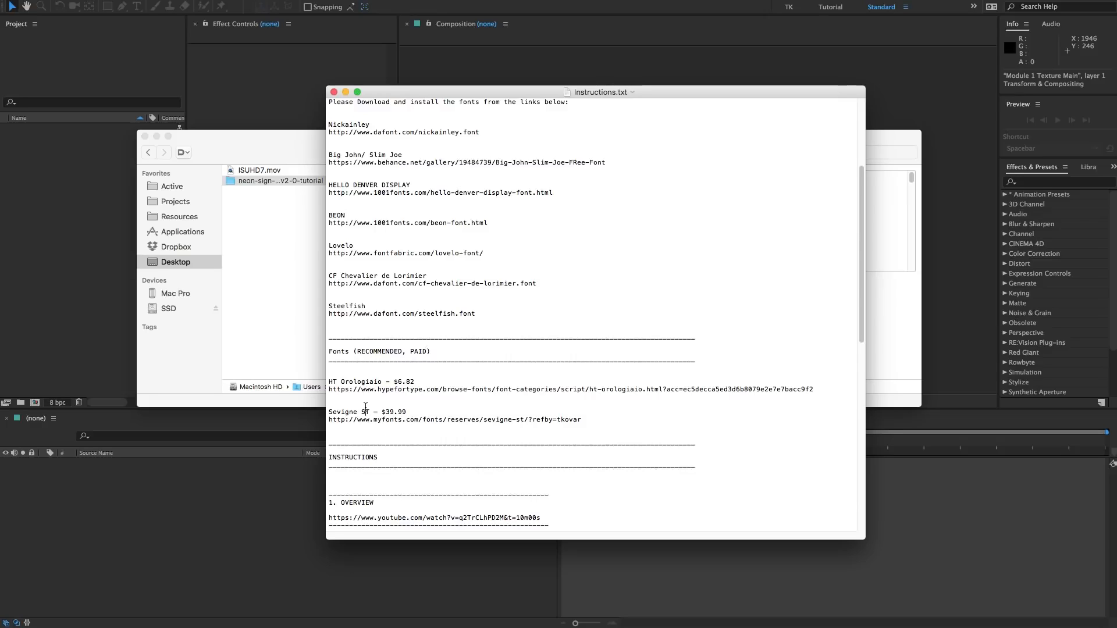
pyautogui.scroll(-2, 395, 395)
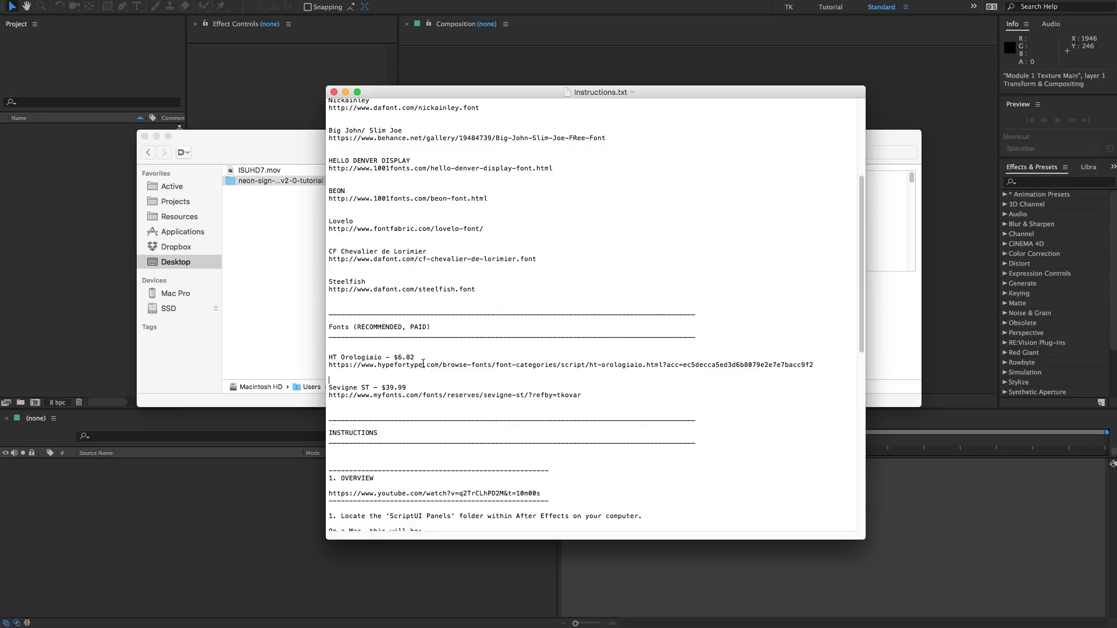
pyautogui.scroll(3, 423, 363)
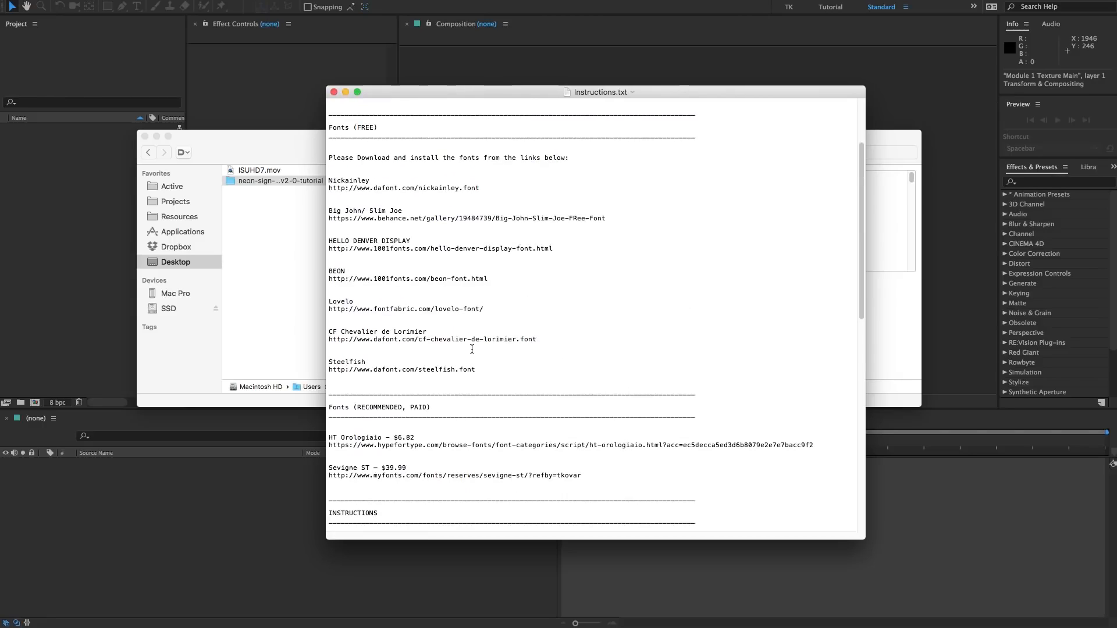
# - Put away the instructions document and bring the neon-sign-kit-v2-0-tutorial folder window back into view
pyautogui.scroll(4, 471, 349)
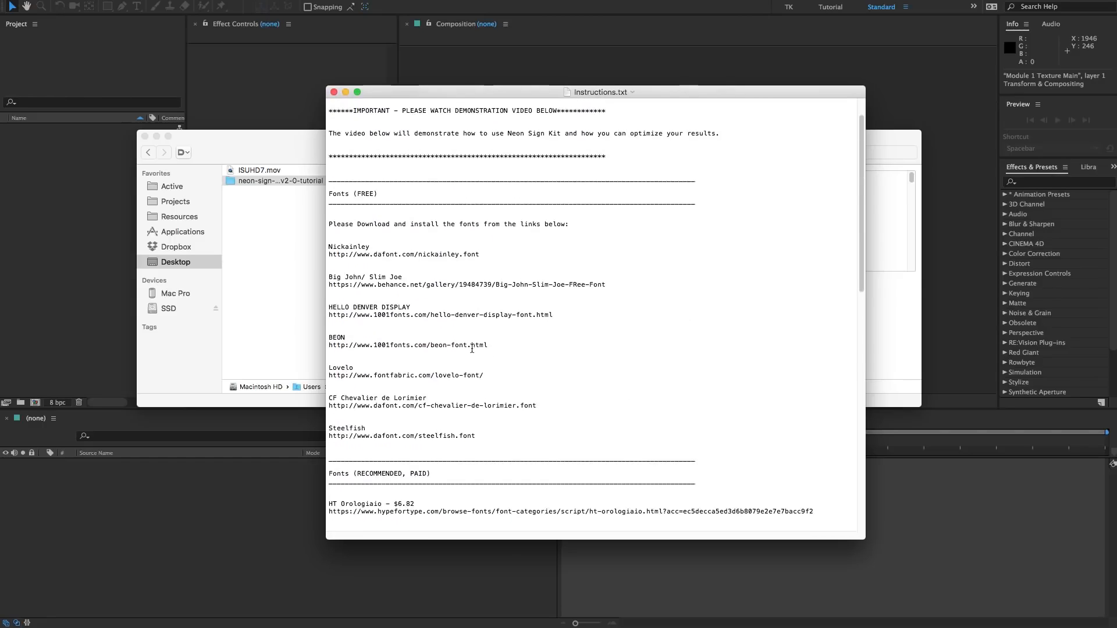
pyautogui.click(344, 92)
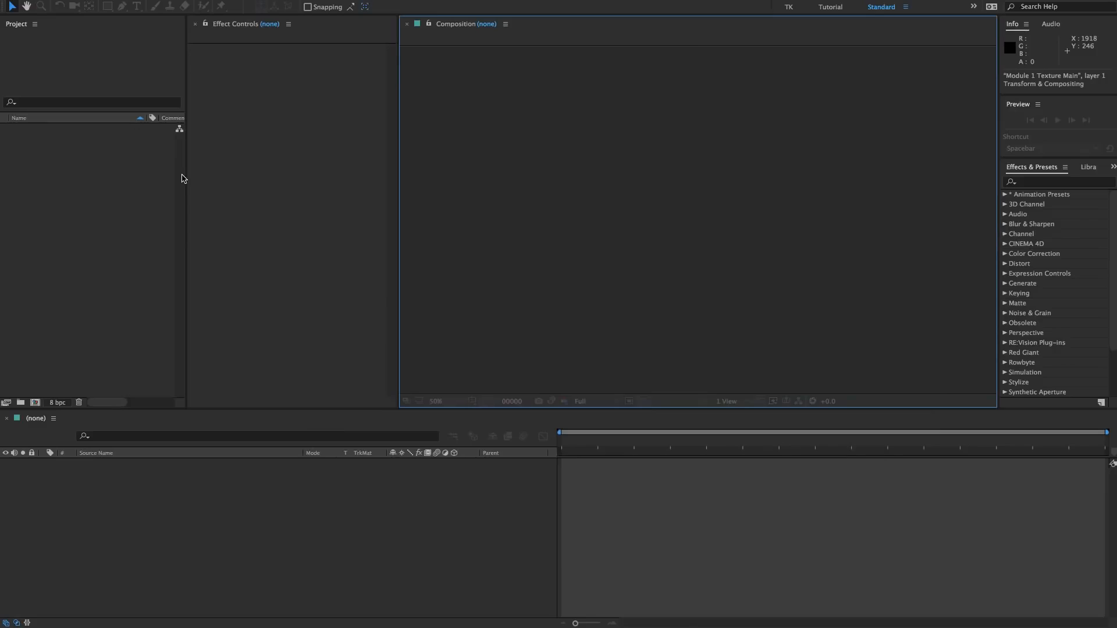
pyautogui.click(162, 174)
pyautogui.click(1115, 119)
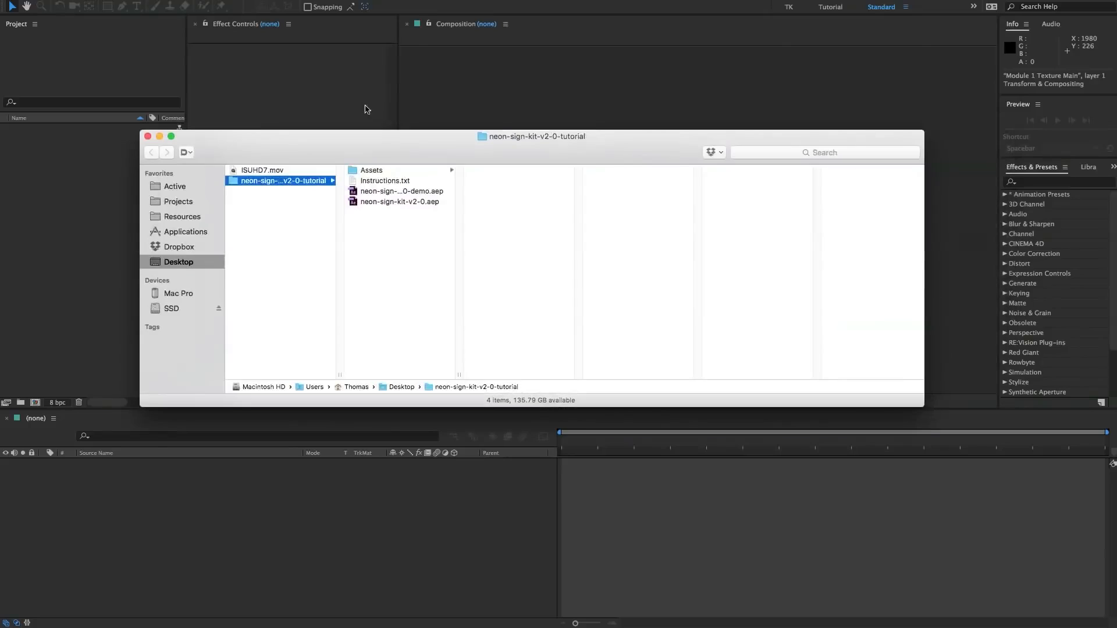
pyautogui.moveTo(442, 135); pyautogui.dragTo(472, 125)
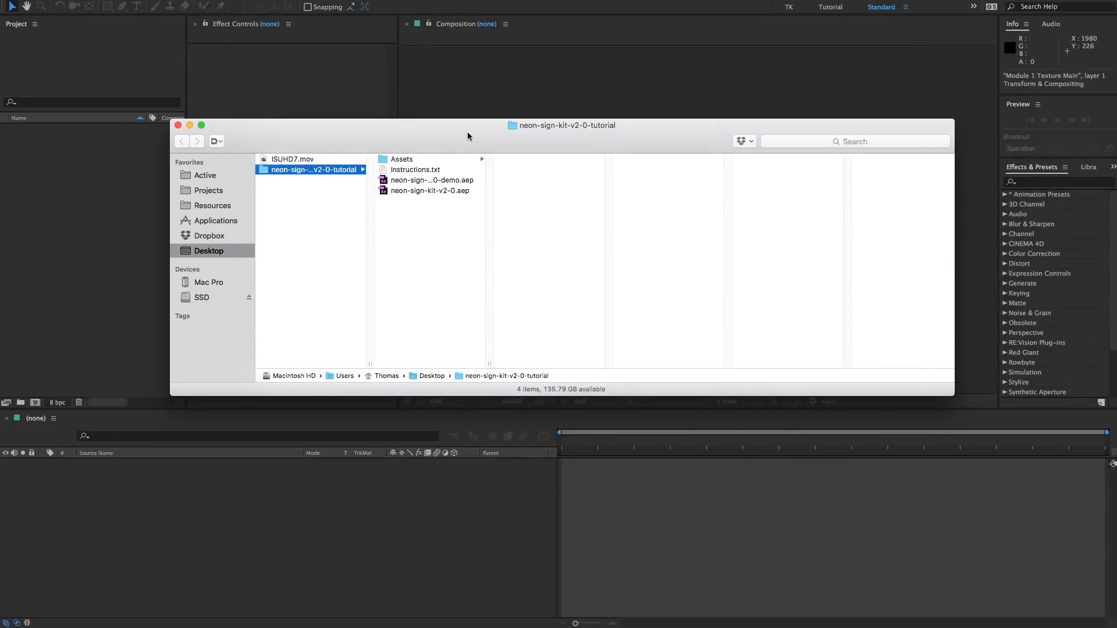
# - Compare the neon-sign-kit-v2-0.aep and neon-sign-kit-v2-0-demo.aep project files, with the column widened to show their full names
pyautogui.click(414, 182)
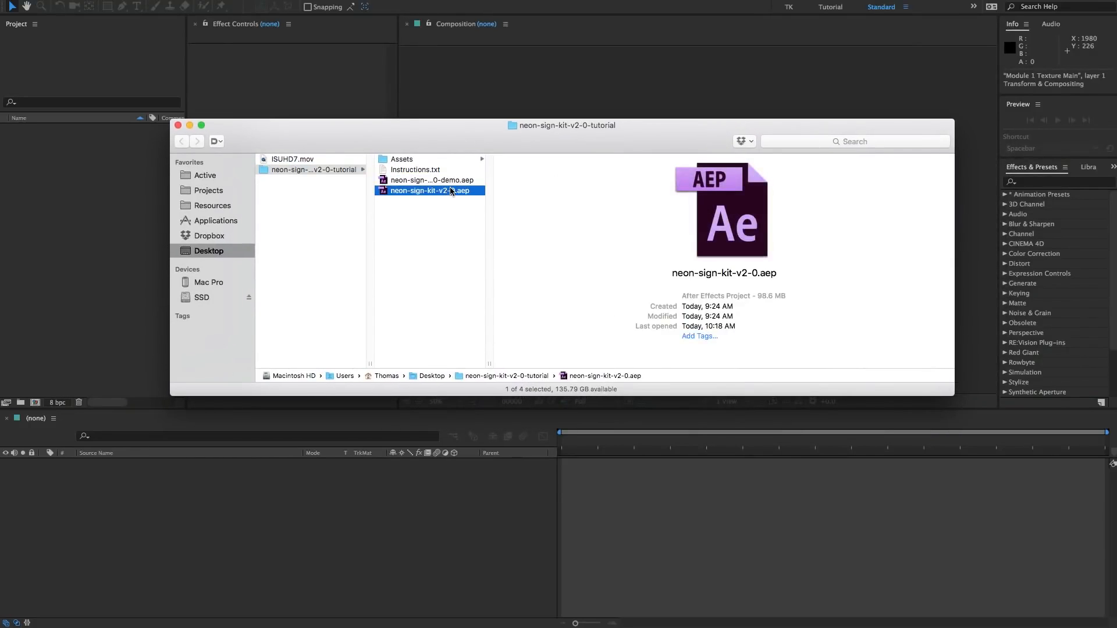
pyautogui.click(457, 180)
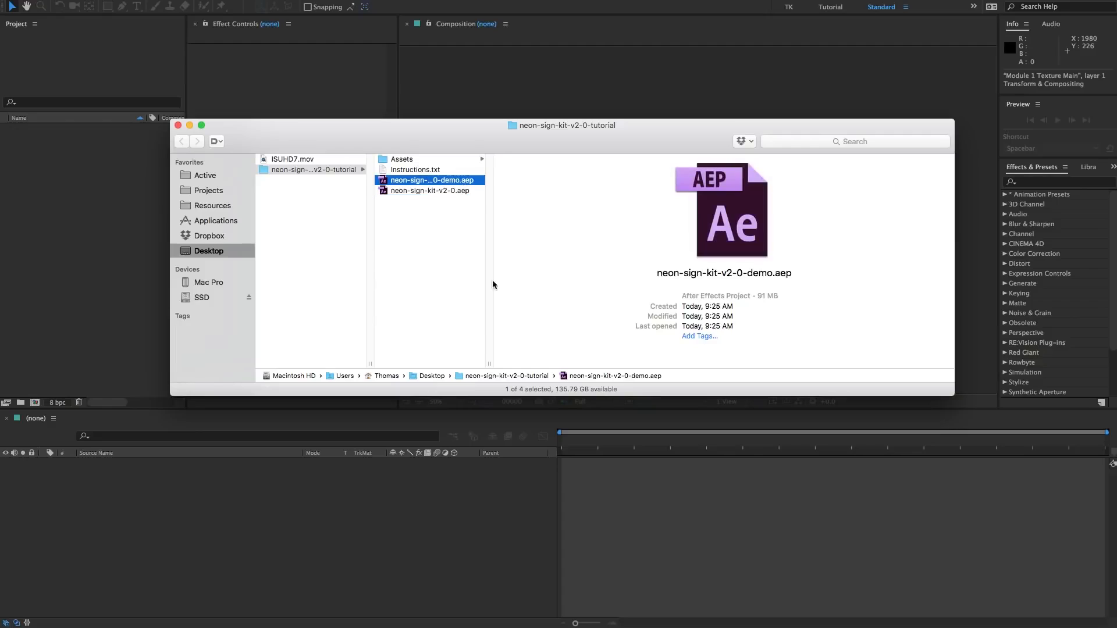
pyautogui.doubleClick(486, 362)
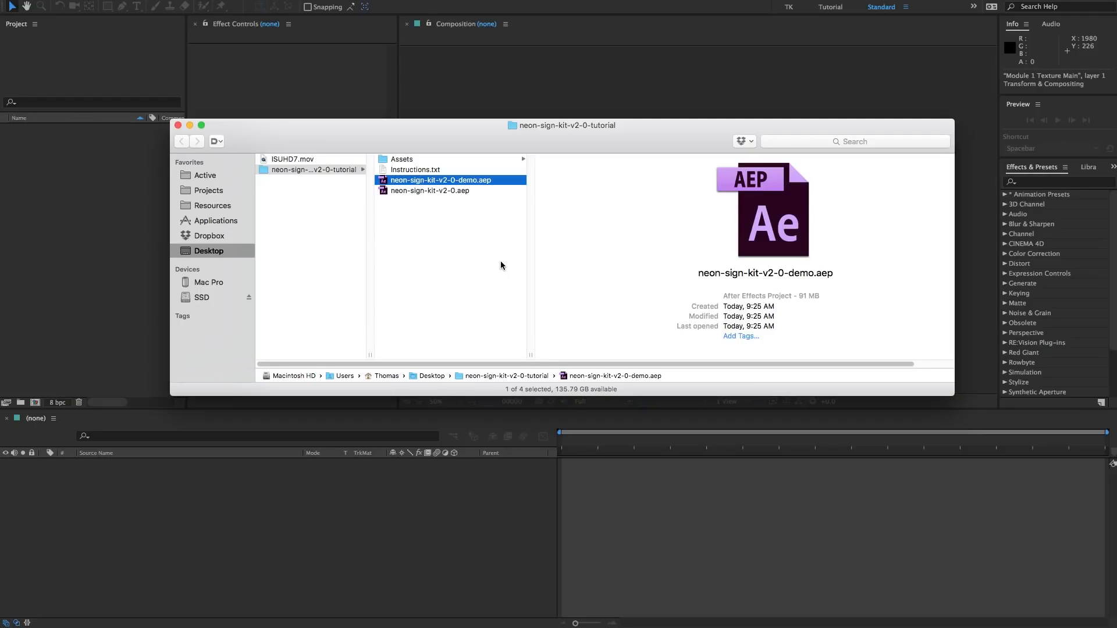
pyautogui.click(473, 190)
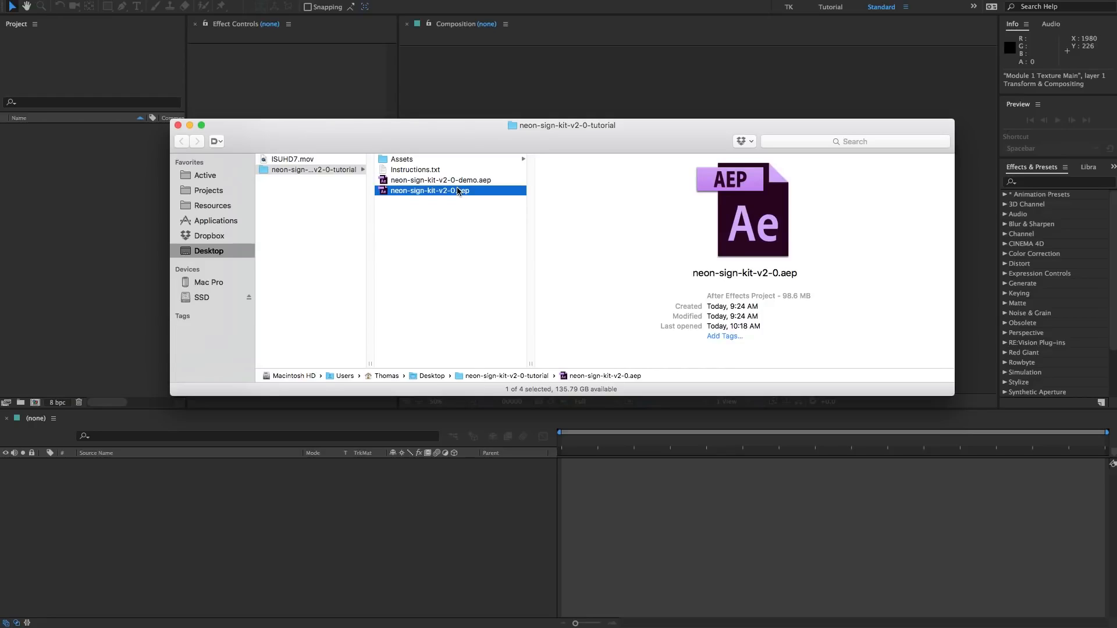
pyautogui.press('Up')
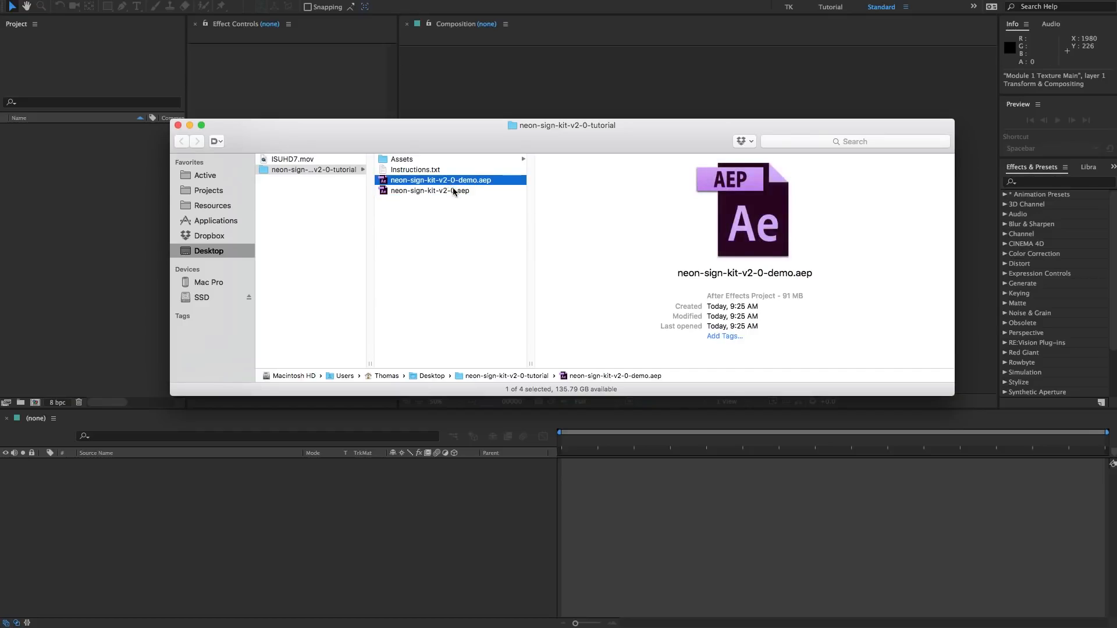
# - Open the neon-sign-kit-v2-0.aep project in After Effects and accept its version conversion
pyautogui.click(419, 191)
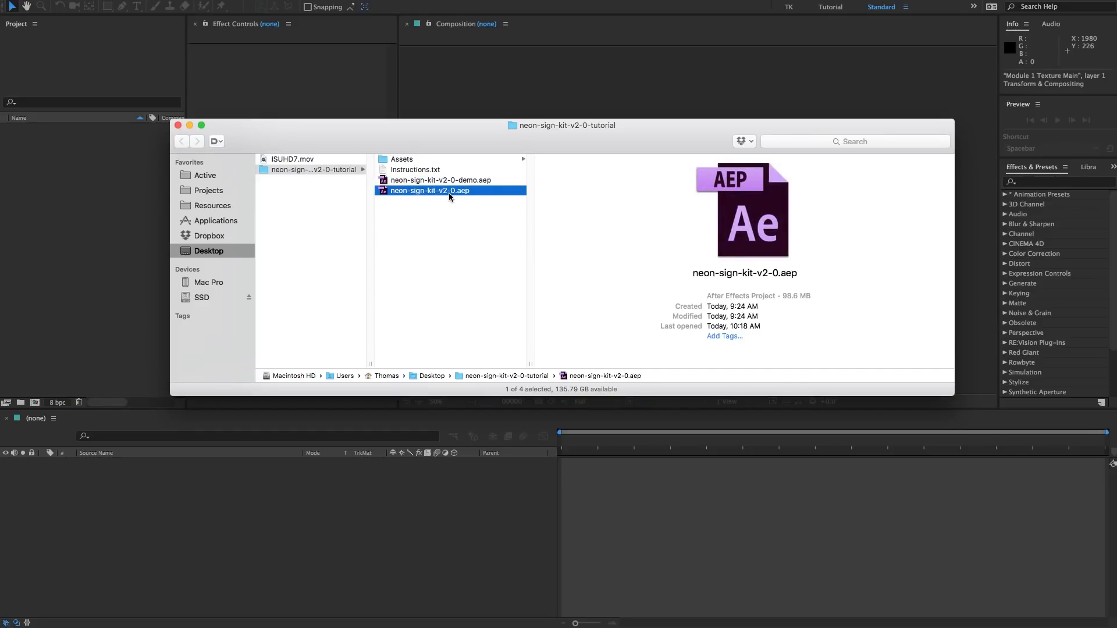
pyautogui.doubleClick(448, 193)
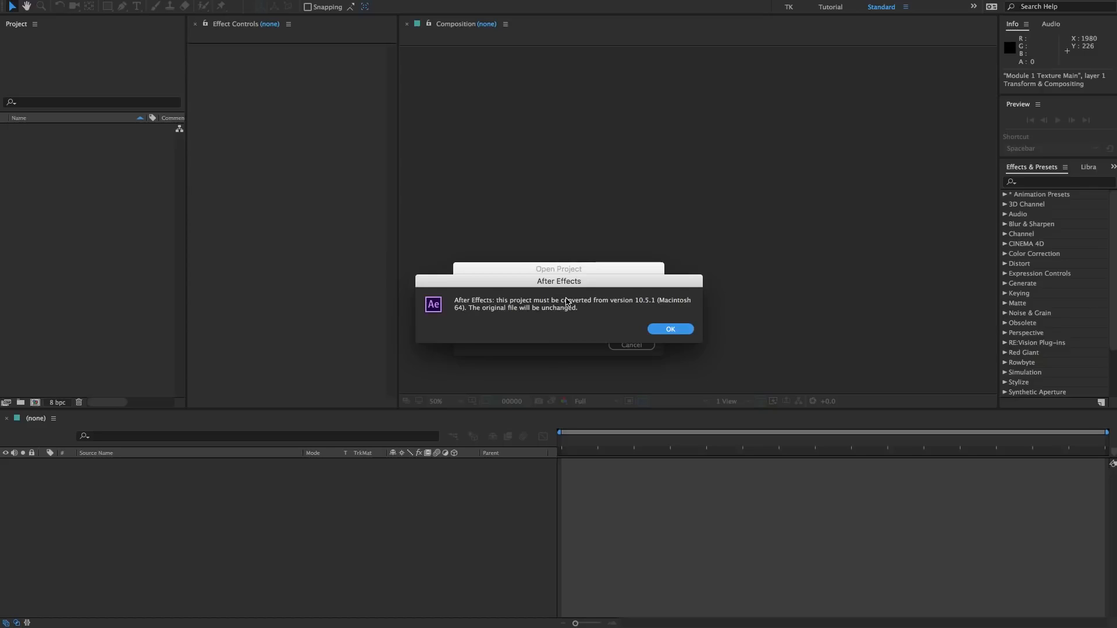
pyautogui.click(669, 327)
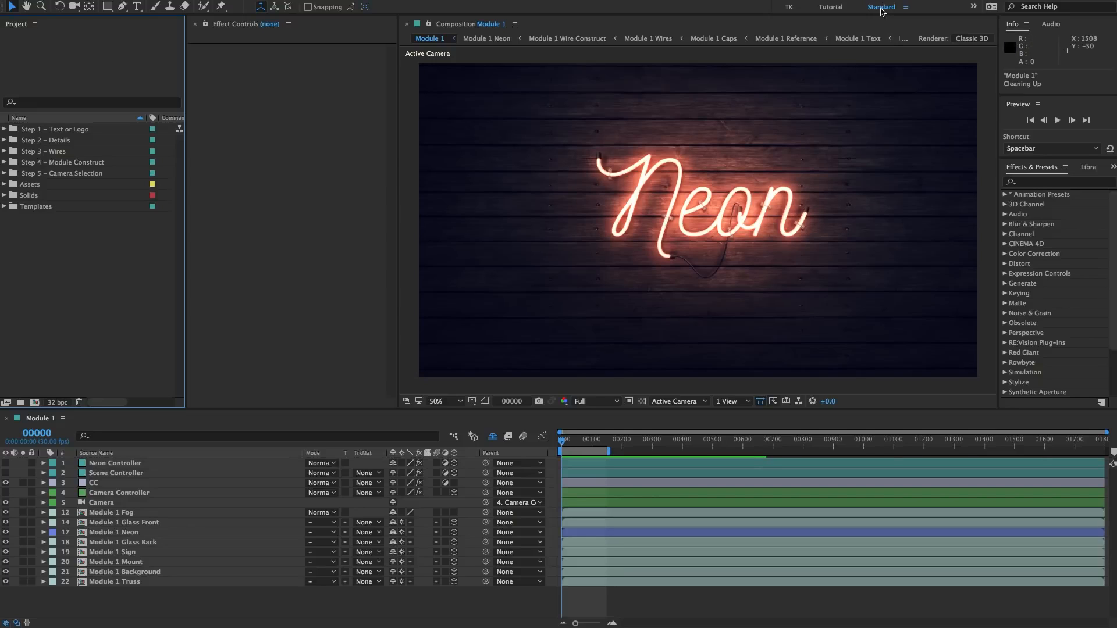
# - Reset the Standard workspace and dock Effect Controls as its own column between the Project and Composition panels
pyautogui.click(905, 6)
pyautogui.click(929, 19)
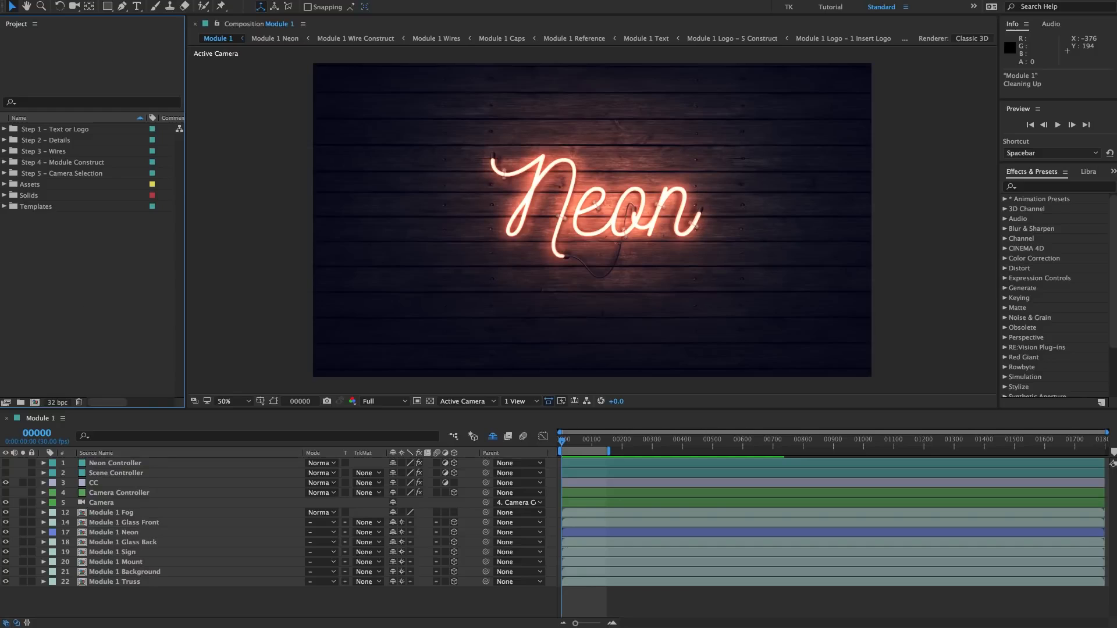
pyautogui.click(175, 0)
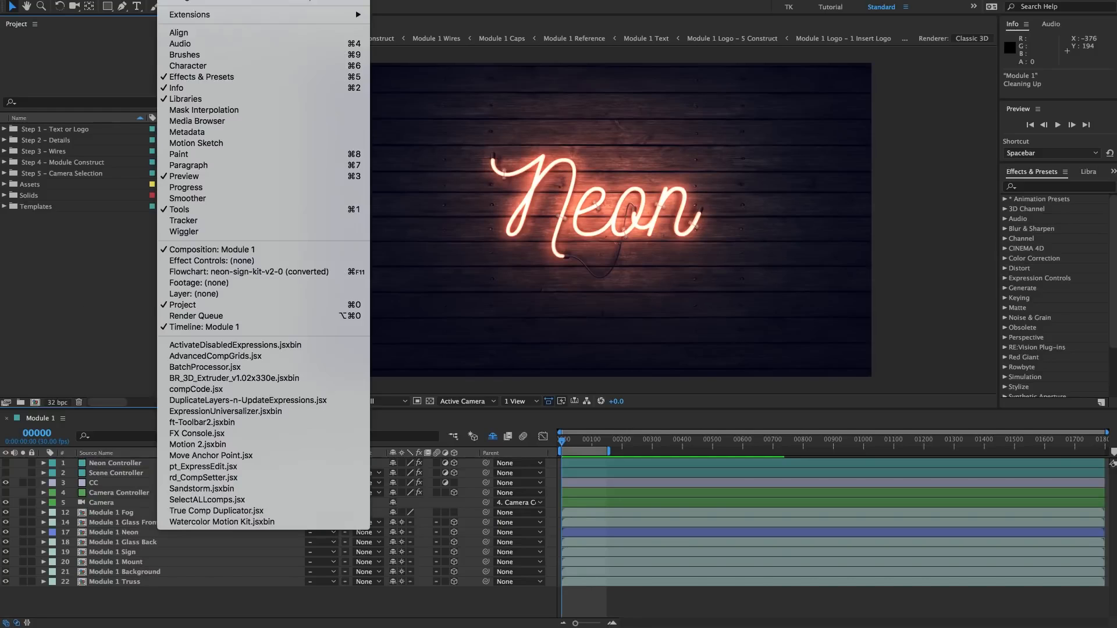
pyautogui.click(215, 262)
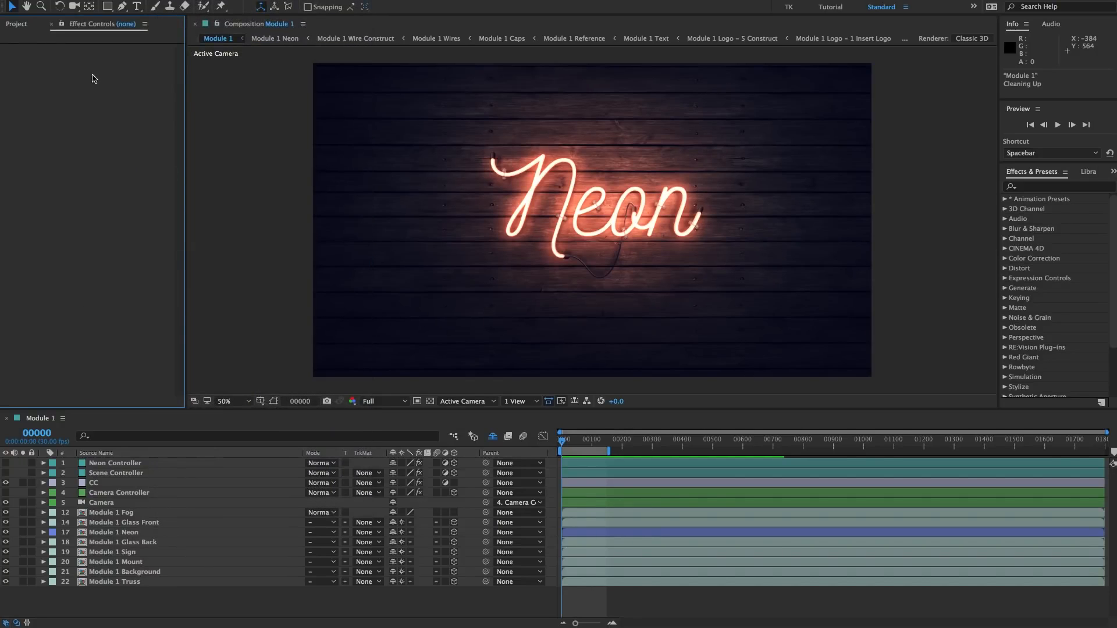
pyautogui.click(23, 27)
pyautogui.click(83, 27)
pyautogui.moveTo(76, 27); pyautogui.dragTo(201, 142)
pyautogui.click(158, 64)
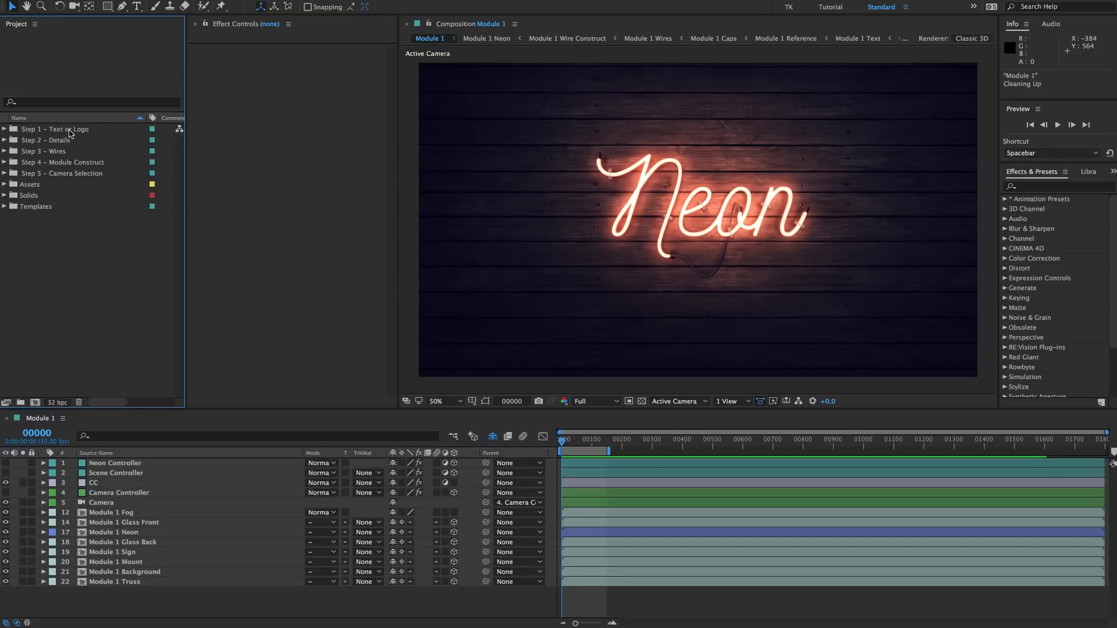
# - Examine the five project folders in order, from Step 1 – Text or Logo through Step 5 – Camera Selection
pyautogui.click(68, 129)
pyautogui.keyDown('shift'); pyautogui.click(64, 174); pyautogui.keyUp('shift')
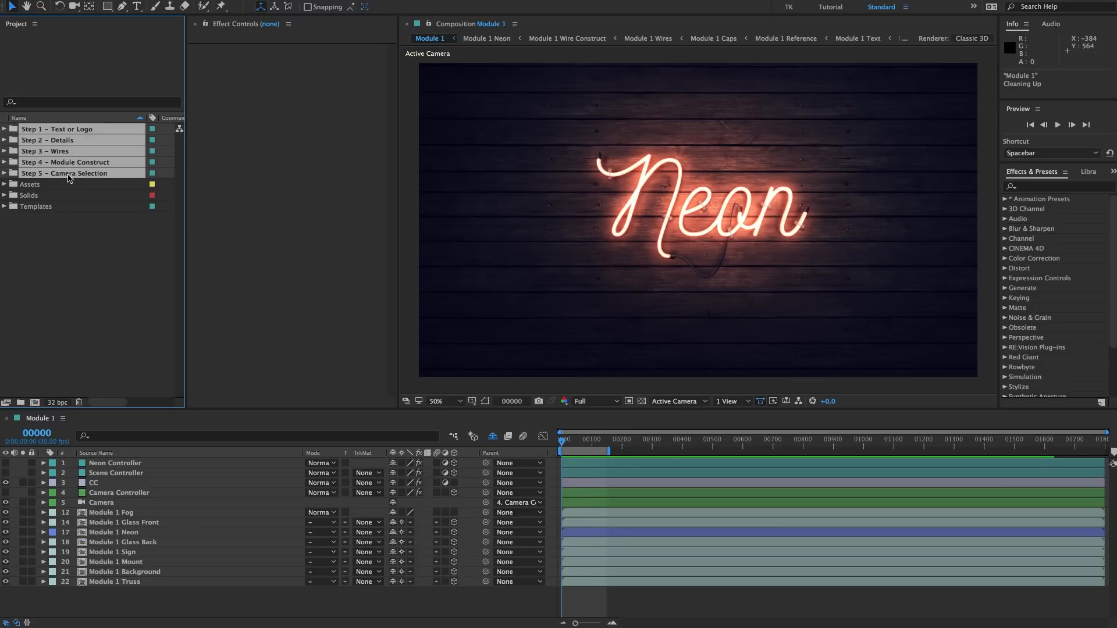
pyautogui.click(67, 338)
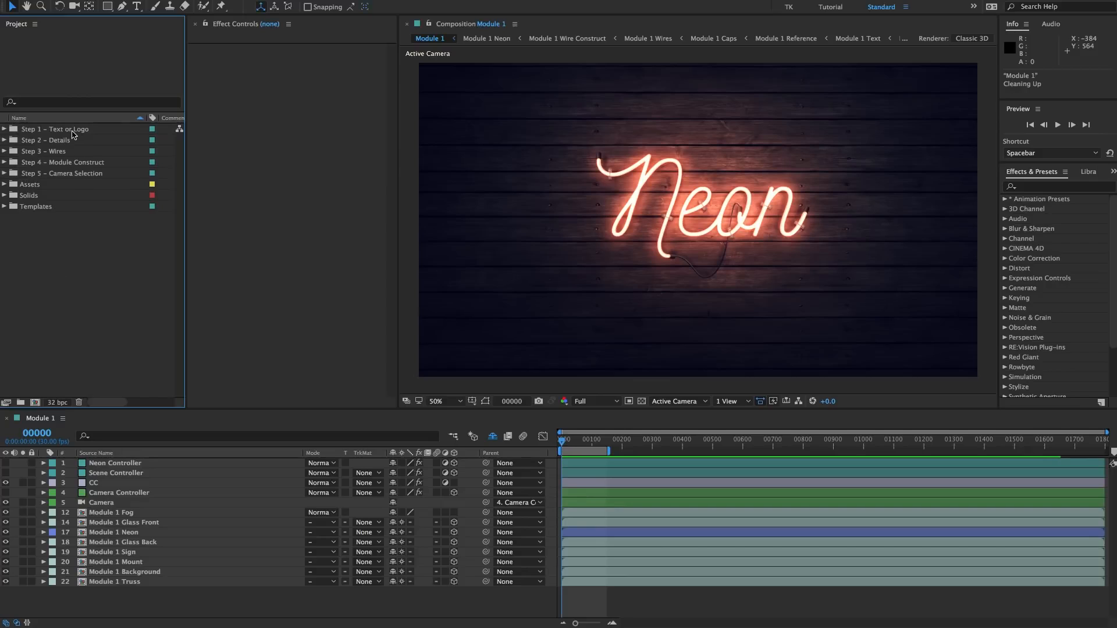
pyautogui.click(73, 131)
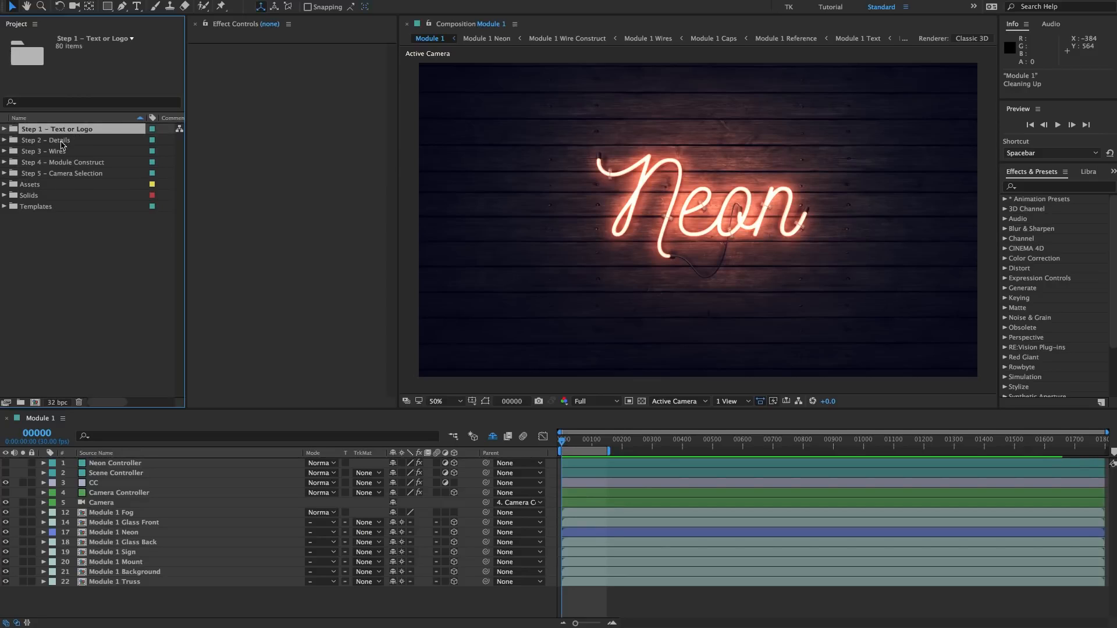
pyautogui.click(67, 142)
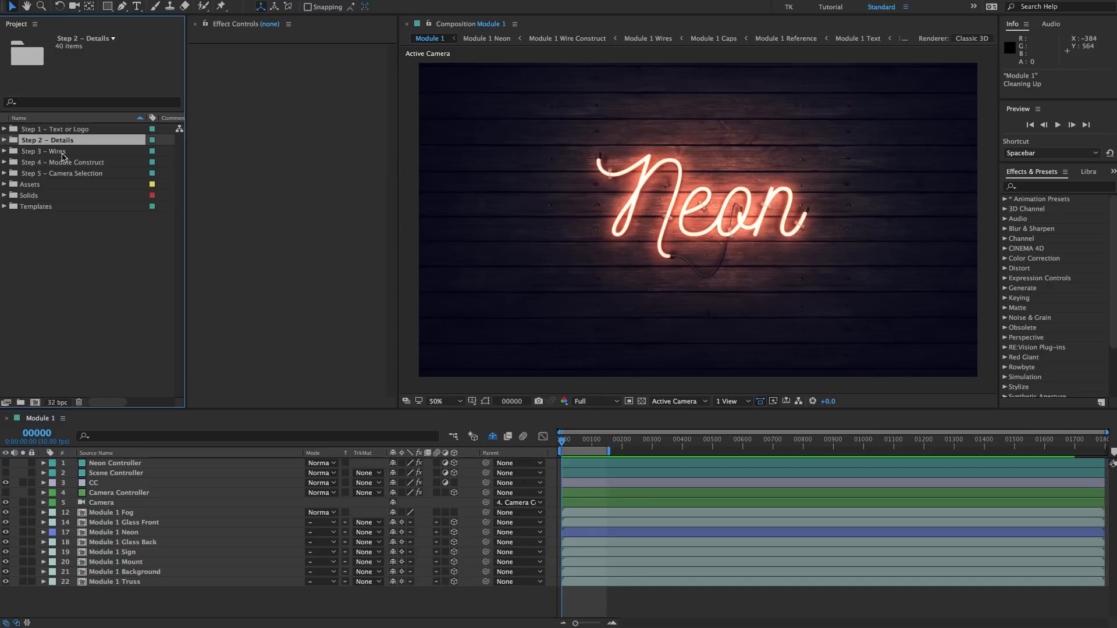
pyautogui.click(64, 154)
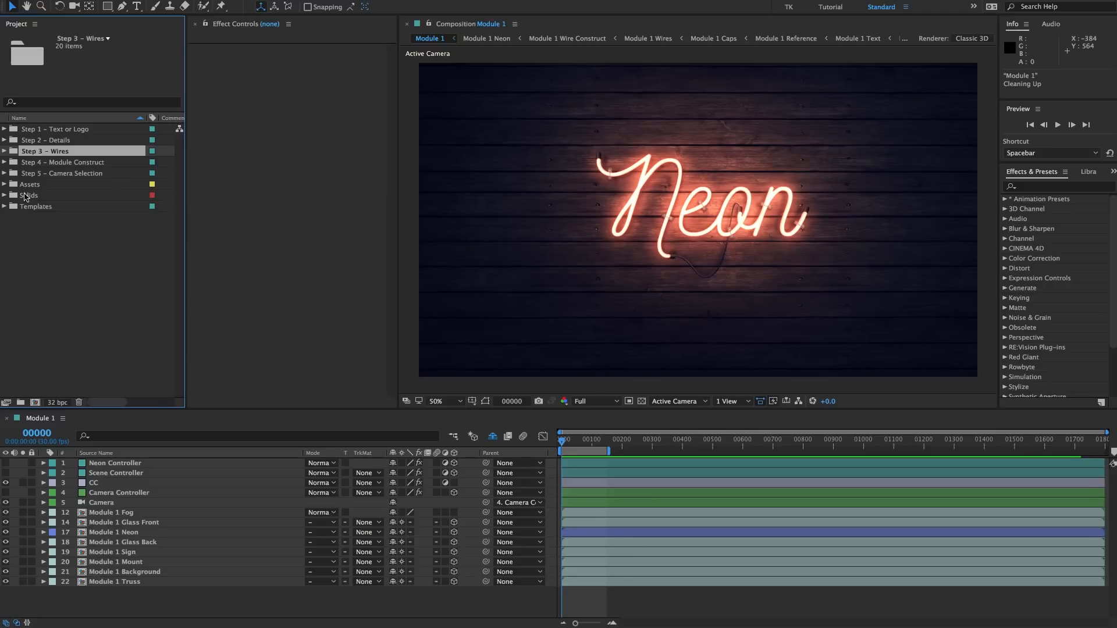
pyautogui.click(64, 164)
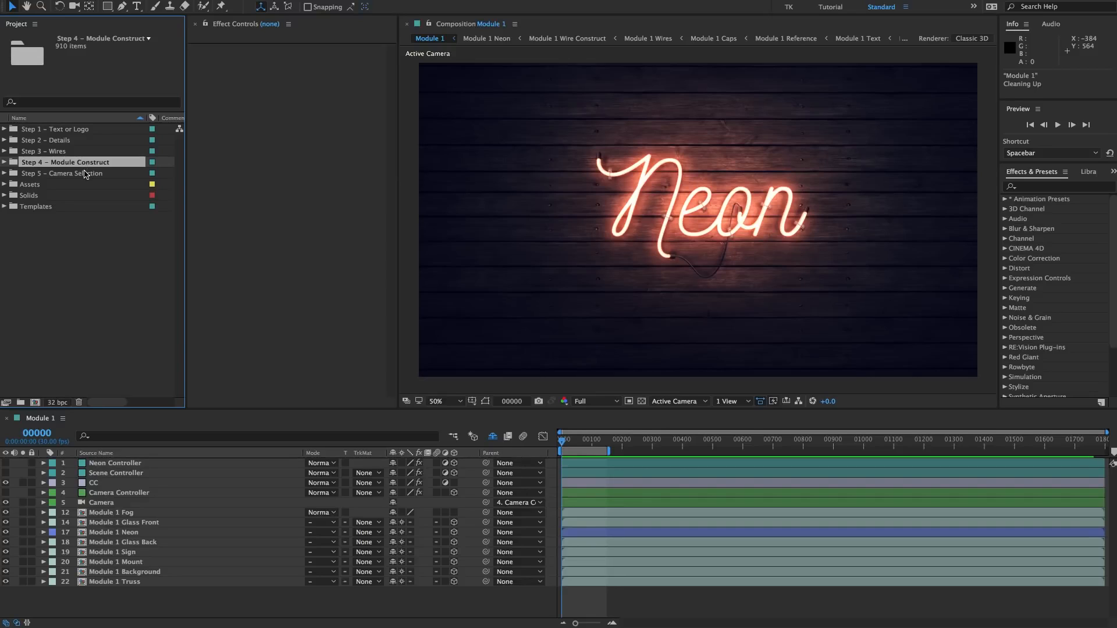
pyautogui.click(85, 174)
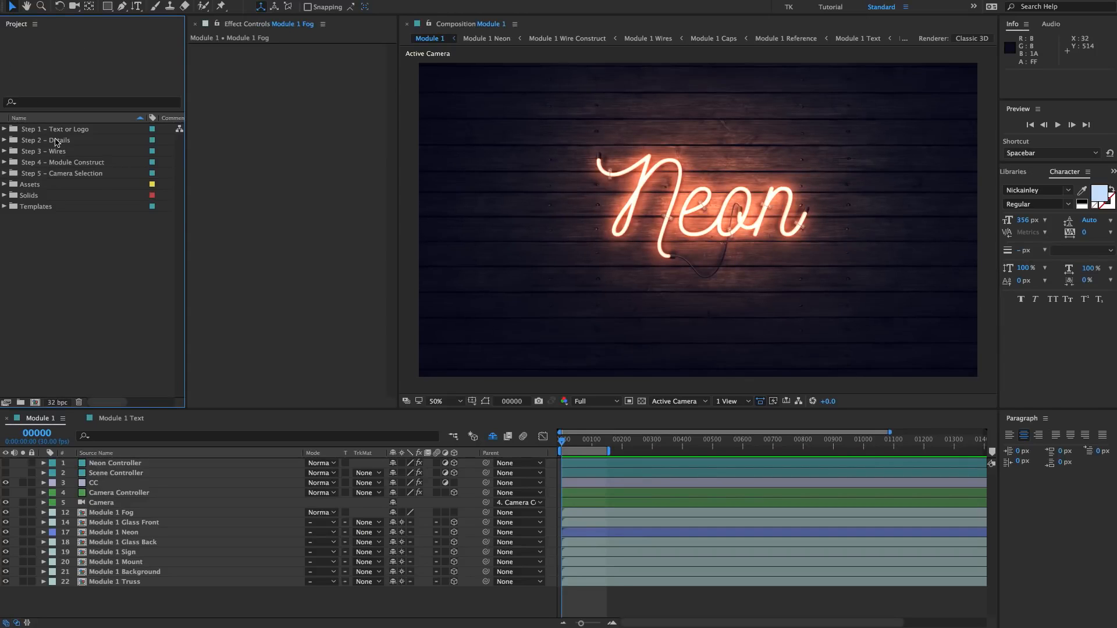
# - Expand the Templates folder and compare its four Step subfolders with the main Step 1 to Step 4 folders
pyautogui.click(60, 130)
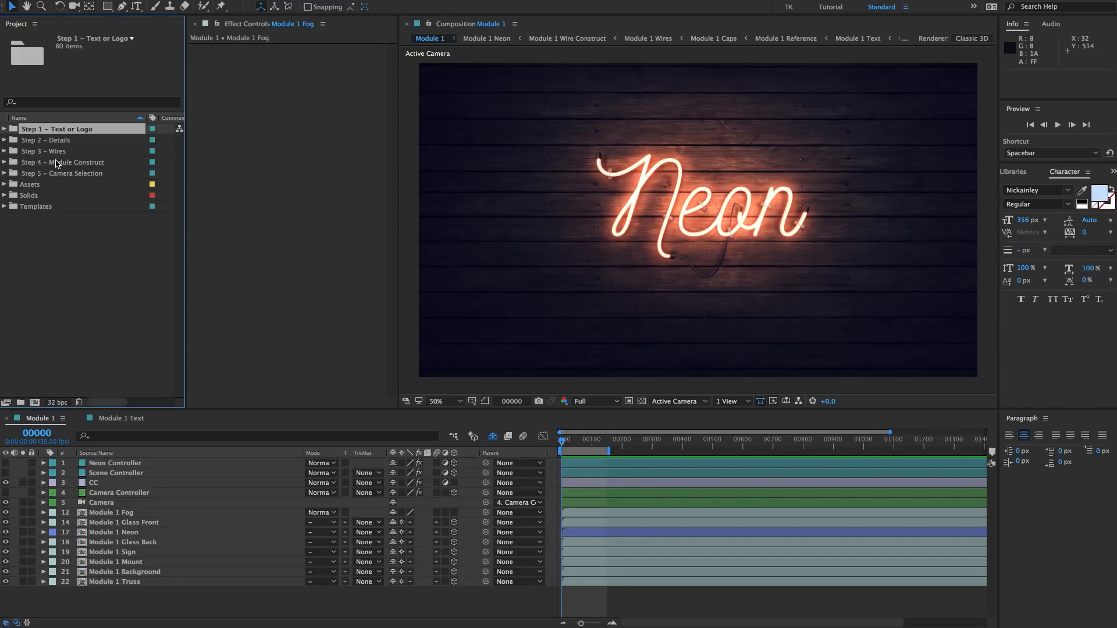
pyautogui.keyDown('shift'); pyautogui.click(56, 162); pyautogui.keyUp('shift')
pyautogui.click(41, 206)
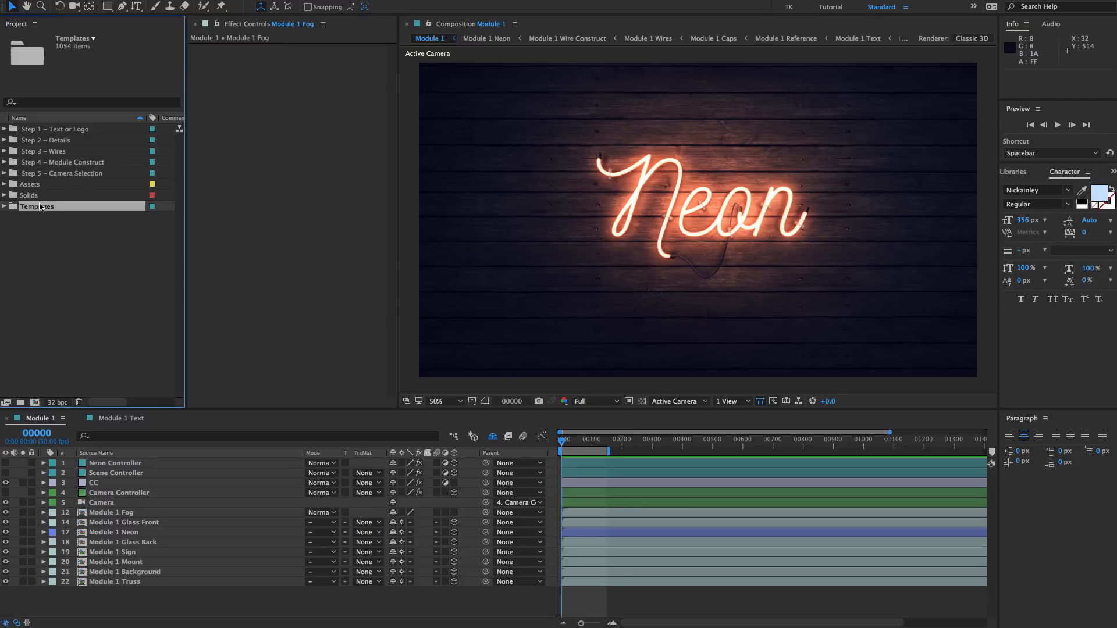
pyautogui.click(5, 206)
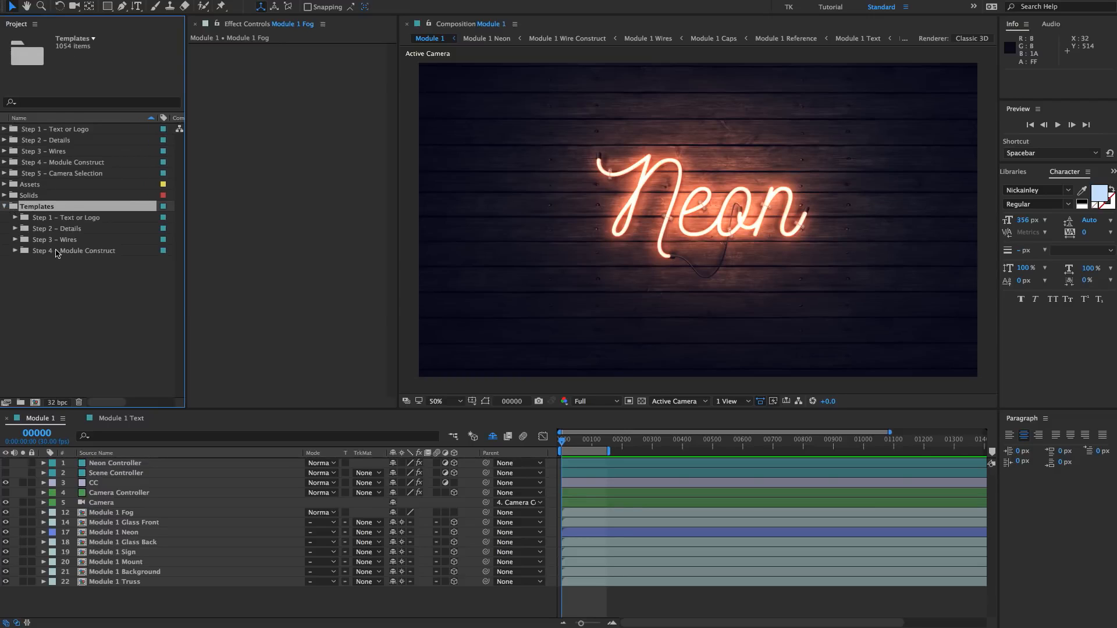
pyautogui.click(67, 276)
pyautogui.click(57, 216)
pyautogui.keyDown('shift'); pyautogui.click(61, 253); pyautogui.keyUp('shift')
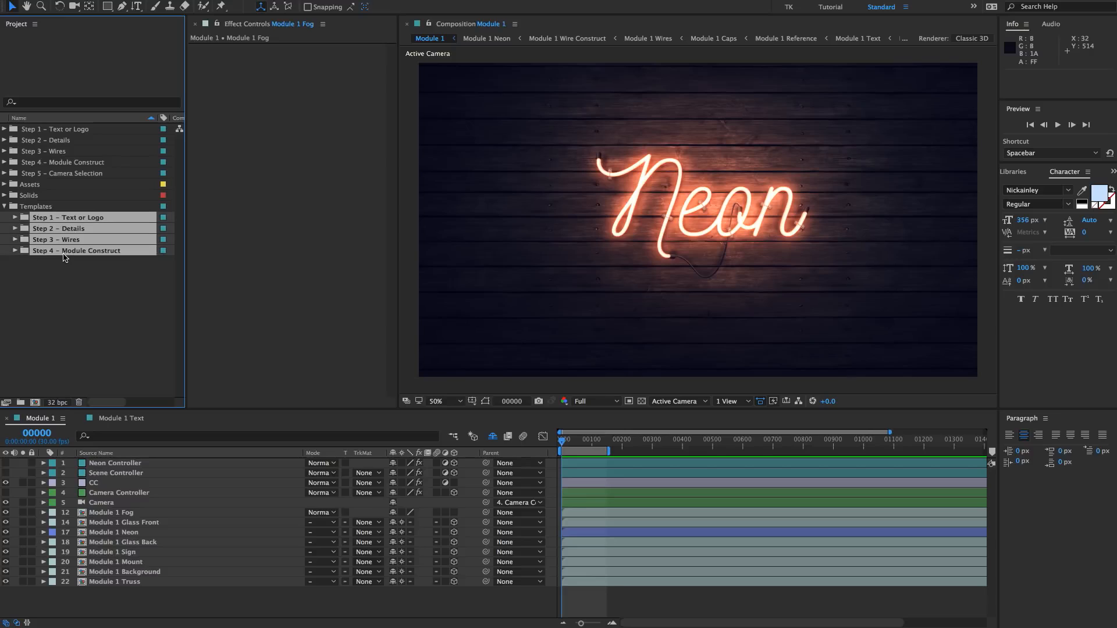
pyautogui.click(48, 130)
pyautogui.click(44, 207)
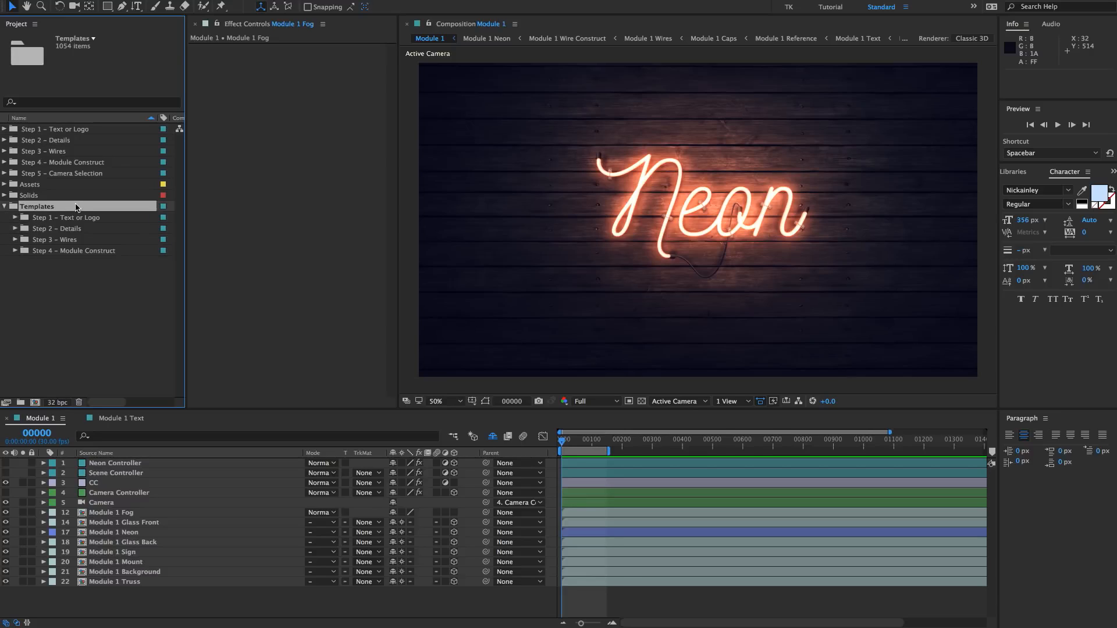
# - Review the main Step 1 to Step 5 folders again, along with the Templates folder and its Step 1 – Text or Logo subfolder
pyautogui.click(49, 132)
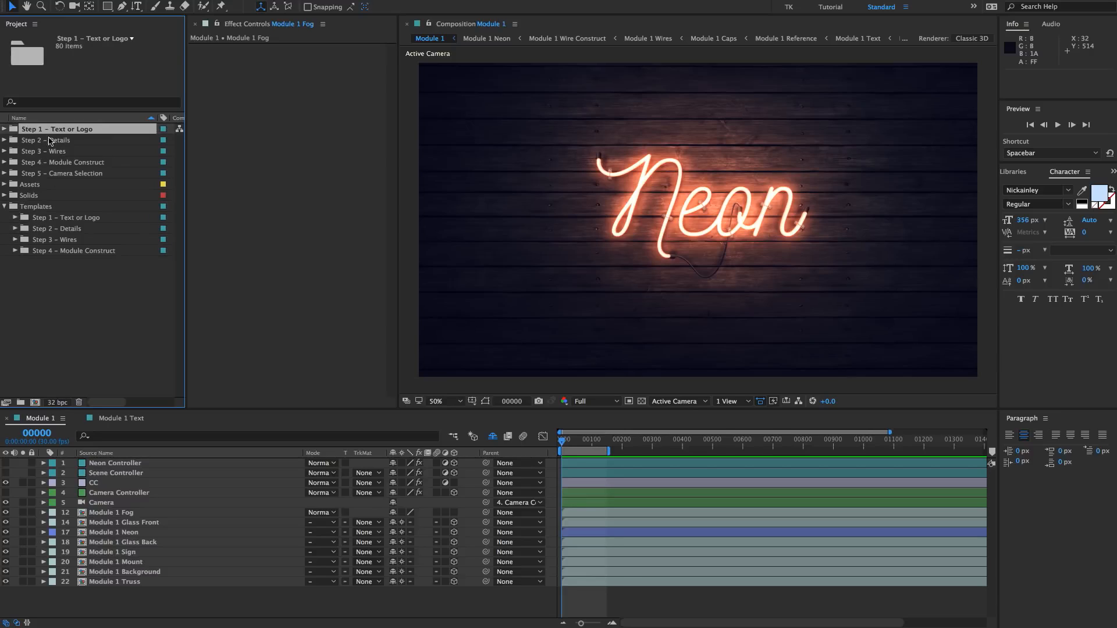
pyautogui.keyDown('shift'); pyautogui.click(53, 173); pyautogui.keyUp('shift')
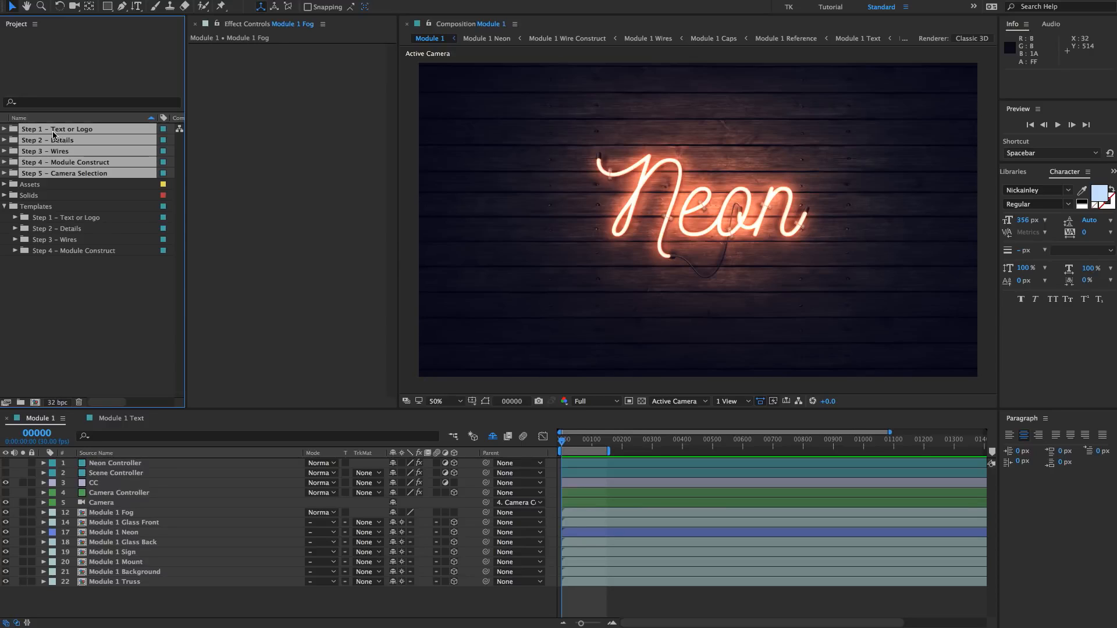
pyautogui.click(49, 262)
pyautogui.click(51, 131)
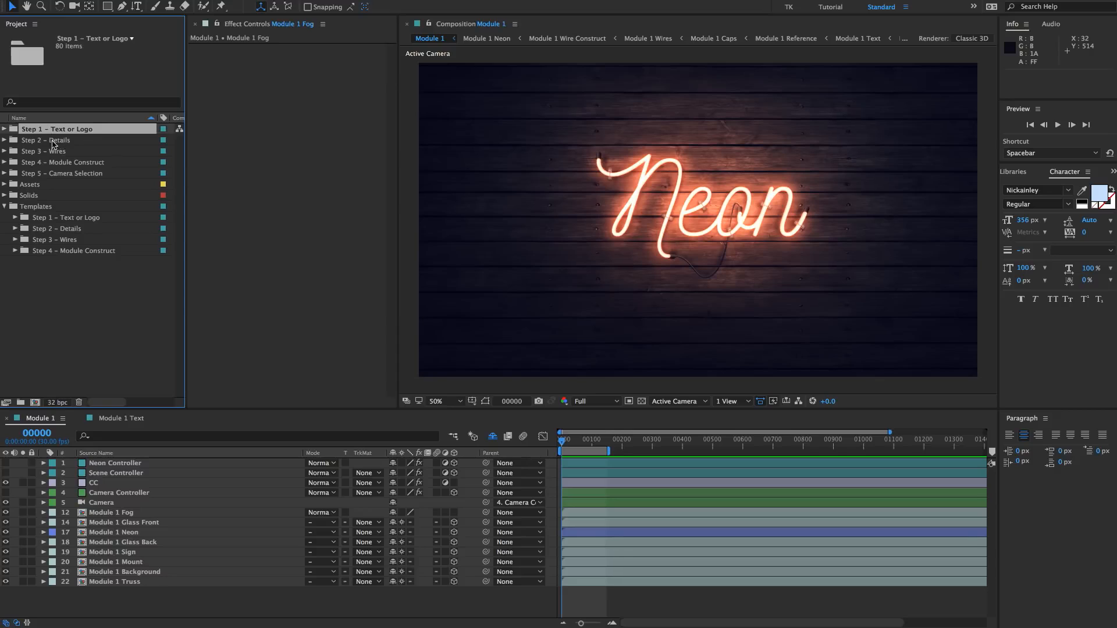
pyautogui.keyDown('shift'); pyautogui.click(56, 163); pyautogui.keyUp('shift')
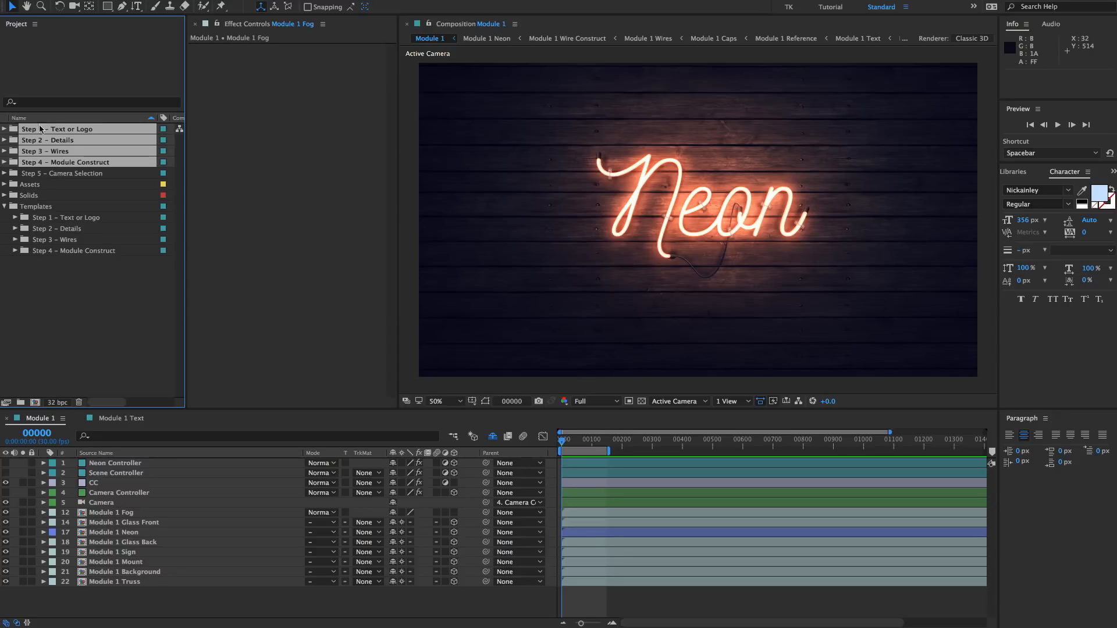
pyautogui.click(98, 326)
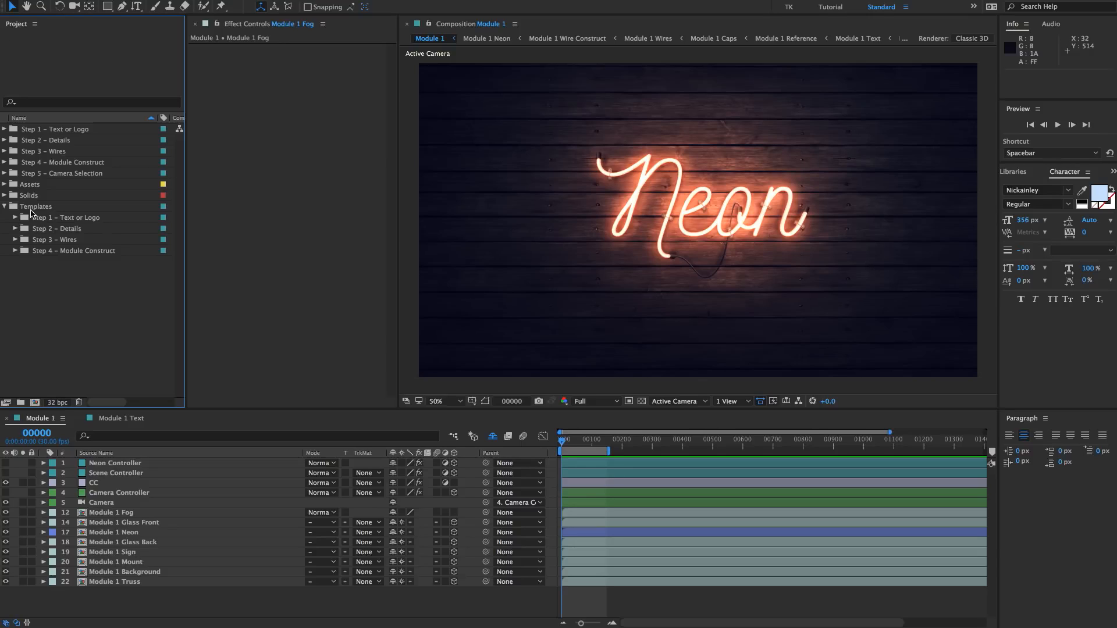
pyautogui.click(31, 208)
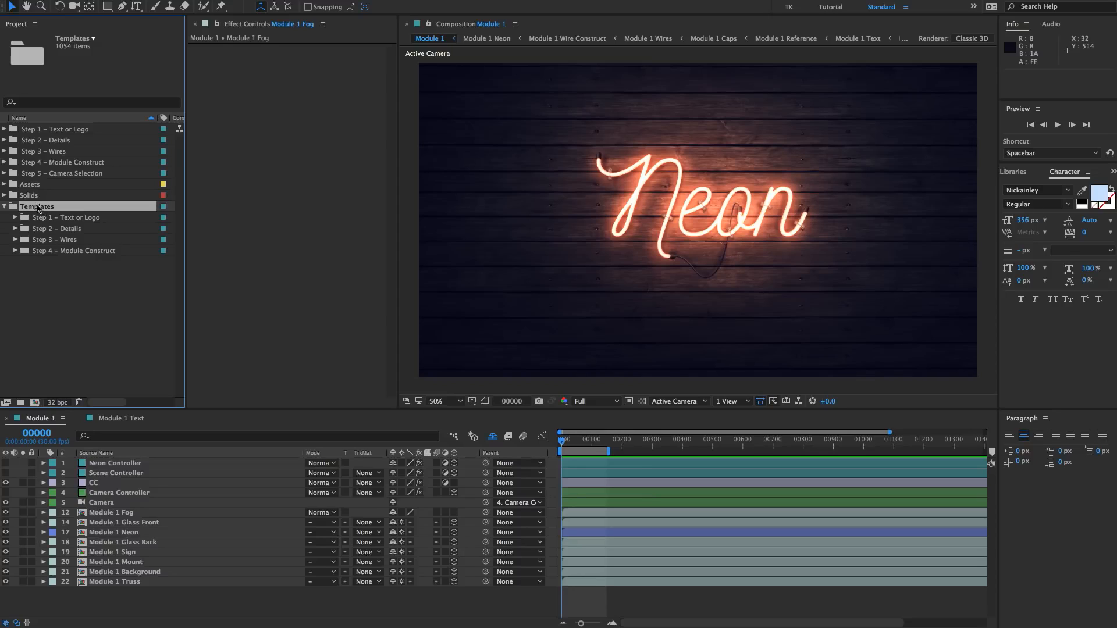
pyautogui.click(49, 219)
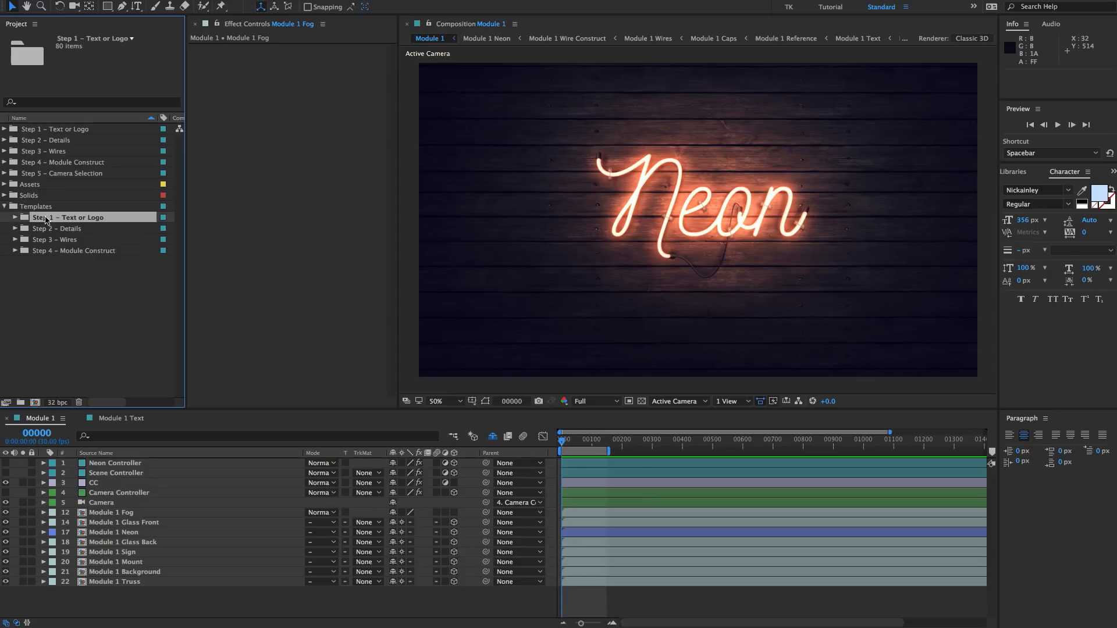
# - View the Brick Text composition from the Templates folder's Step 1 – Text or Logo subfolder, then collapse that subfolder
pyautogui.click(14, 217)
pyautogui.click(70, 227)
pyautogui.click(26, 228)
pyautogui.doubleClick(74, 251)
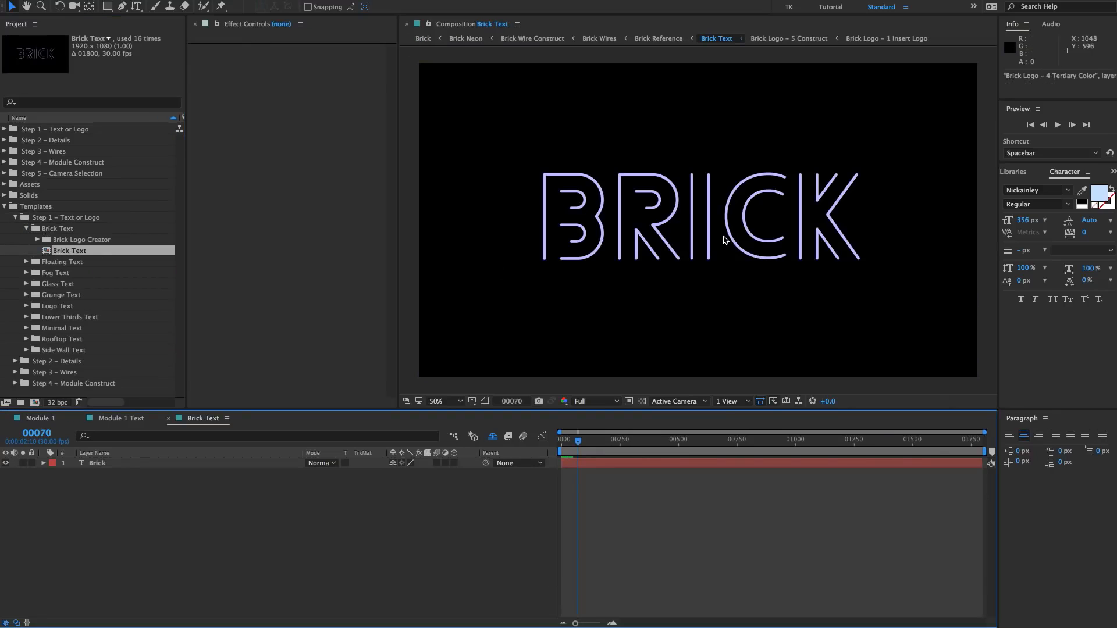
pyautogui.press('.')
pyautogui.click(26, 228)
pyautogui.click(16, 219)
# - Examine the Brick Details folder inside the Templates' Step 2 – Details subfolder, then collapse the subfolder
pyautogui.click(24, 231)
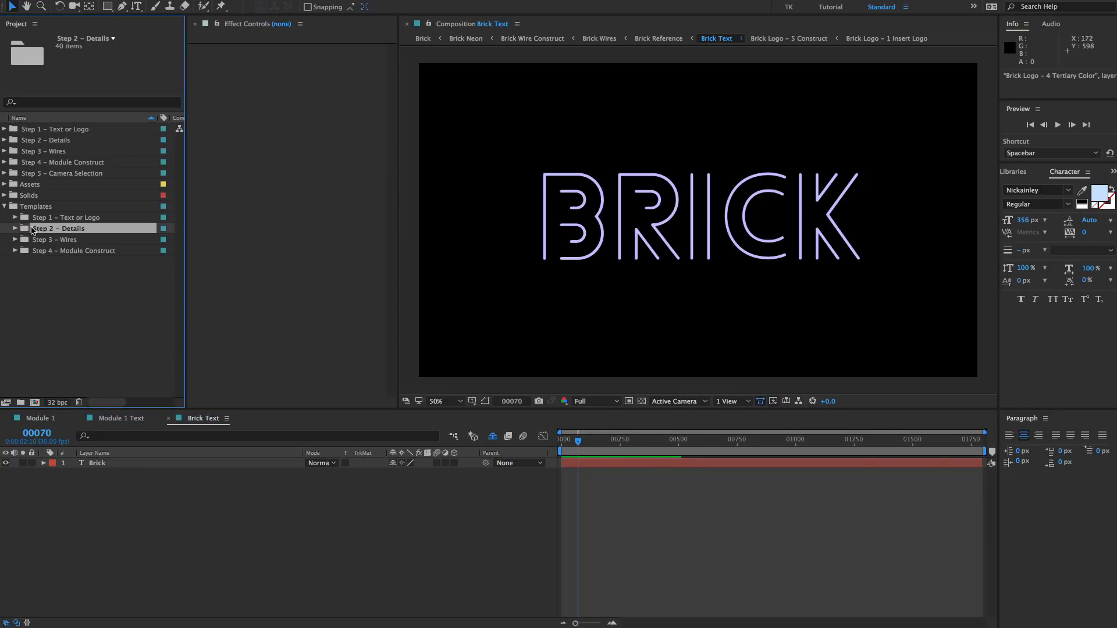
pyautogui.click(16, 229)
pyautogui.click(36, 239)
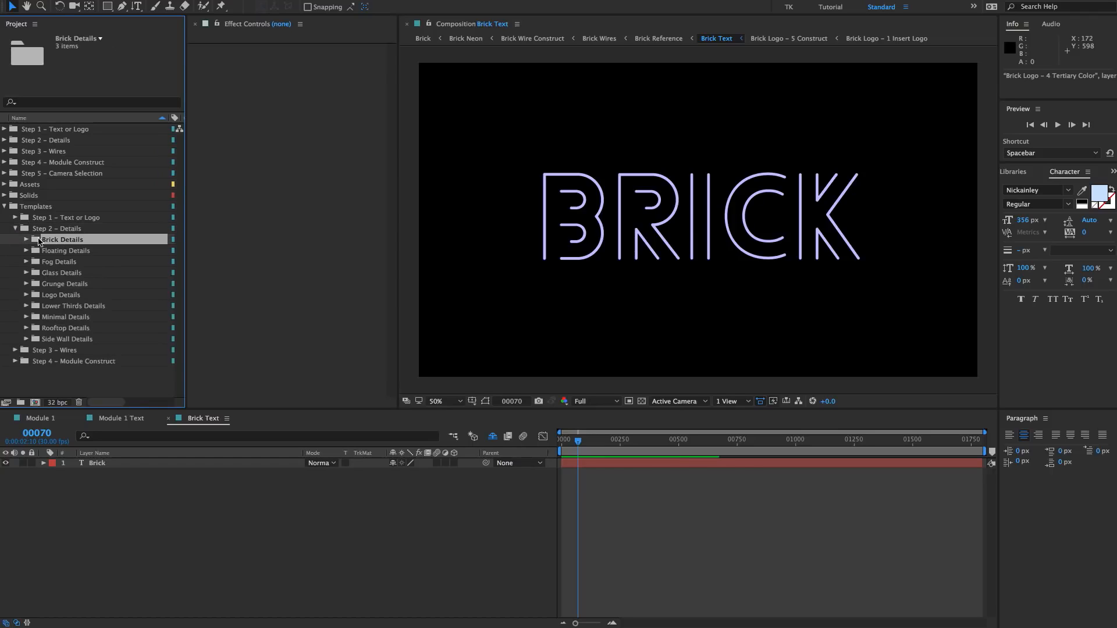
pyautogui.click(27, 239)
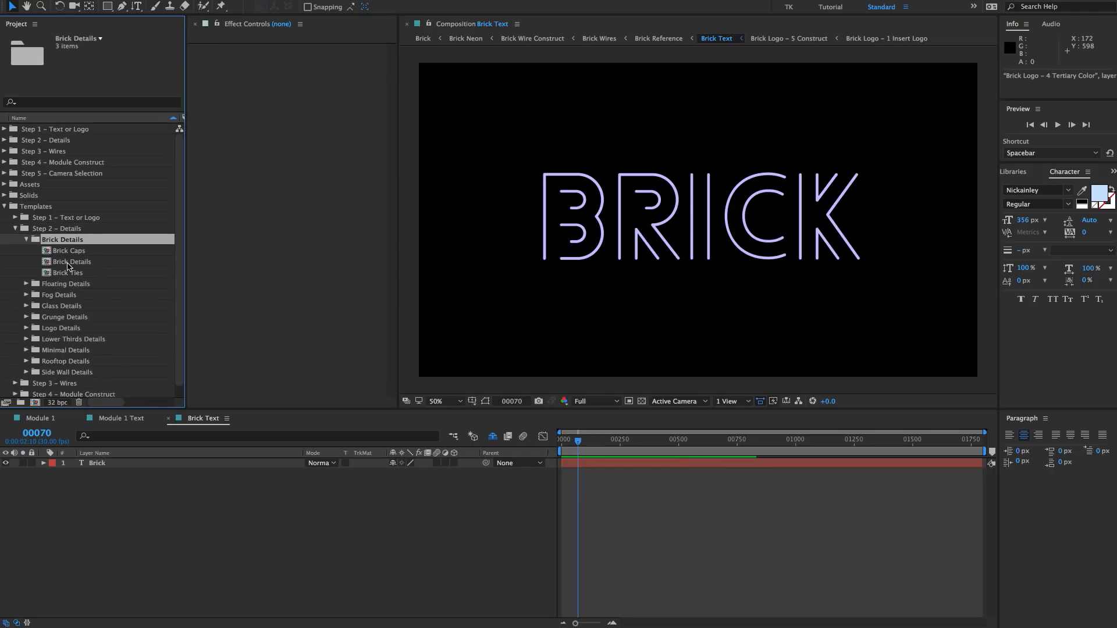
pyautogui.click(16, 229)
# - View the finished Brick composition from the Templates' Step 4 – Module Construct subfolder and collapse the subfolder again
pyautogui.click(13, 241)
pyautogui.click(28, 251)
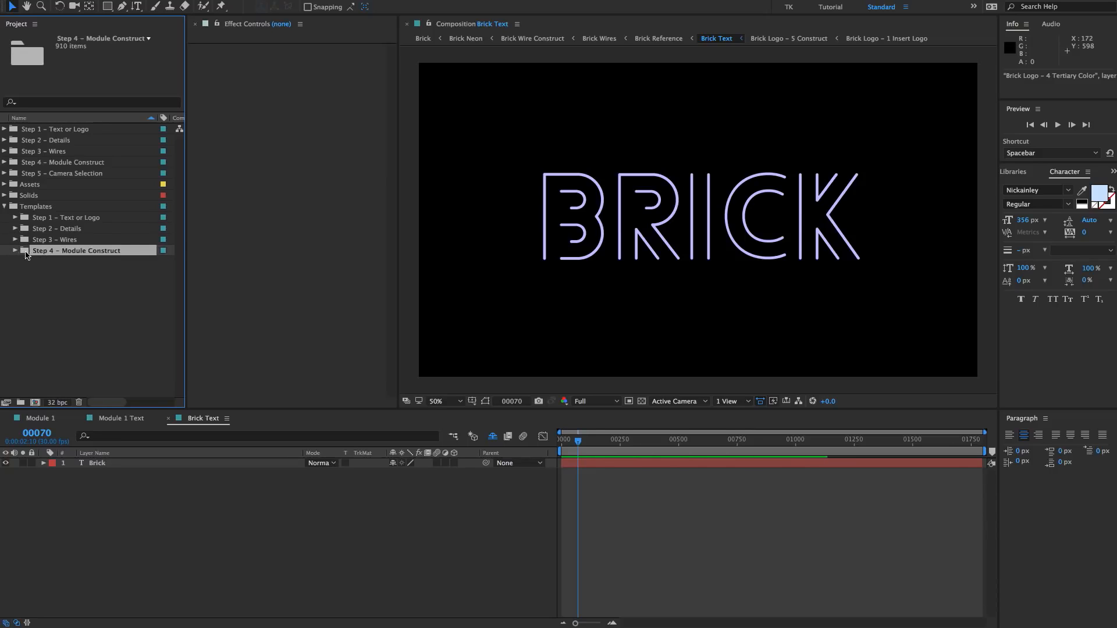
pyautogui.click(15, 250)
pyautogui.click(35, 261)
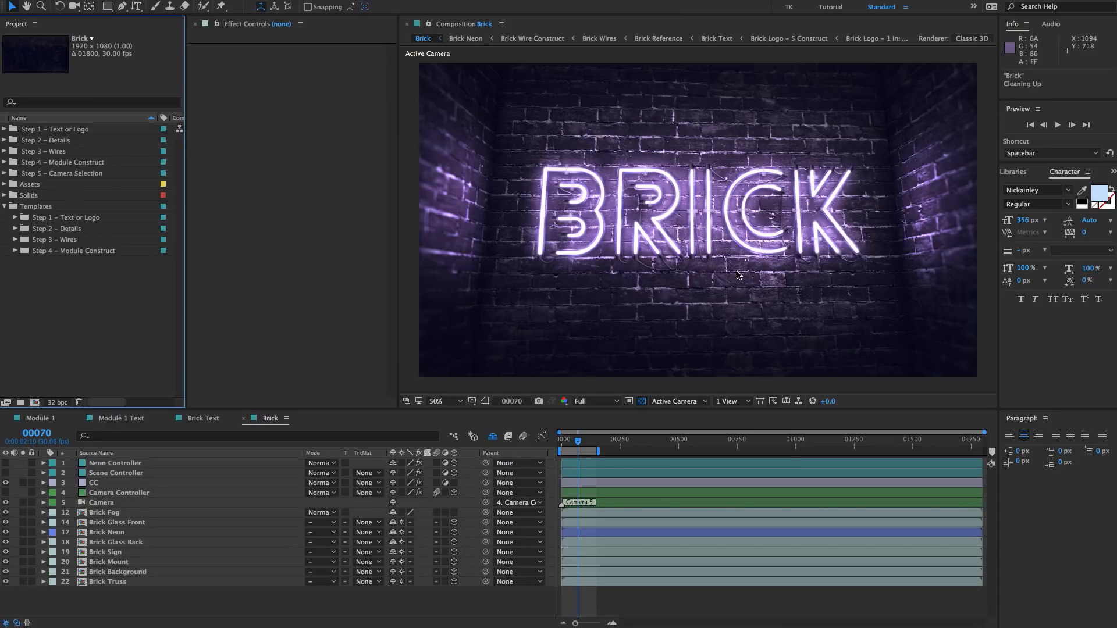
pyautogui.click(78, 276)
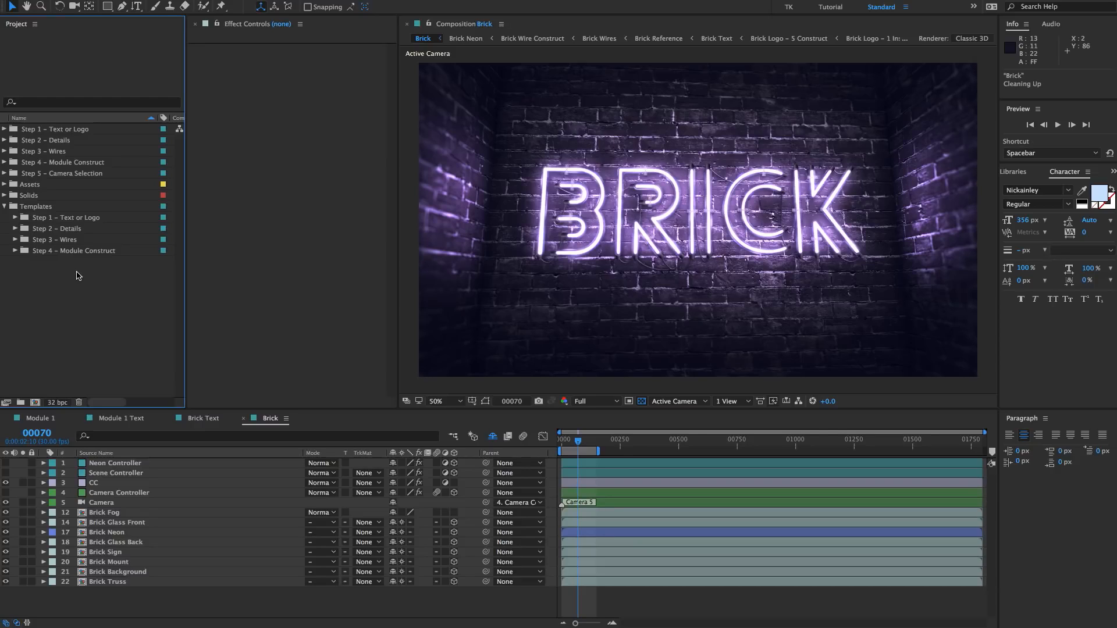
# - Review the main Step 1 to Step 5 folders as a group and collapse the Templates folder
pyautogui.click(76, 129)
pyautogui.keyDown('shift'); pyautogui.click(73, 173); pyautogui.keyUp('shift')
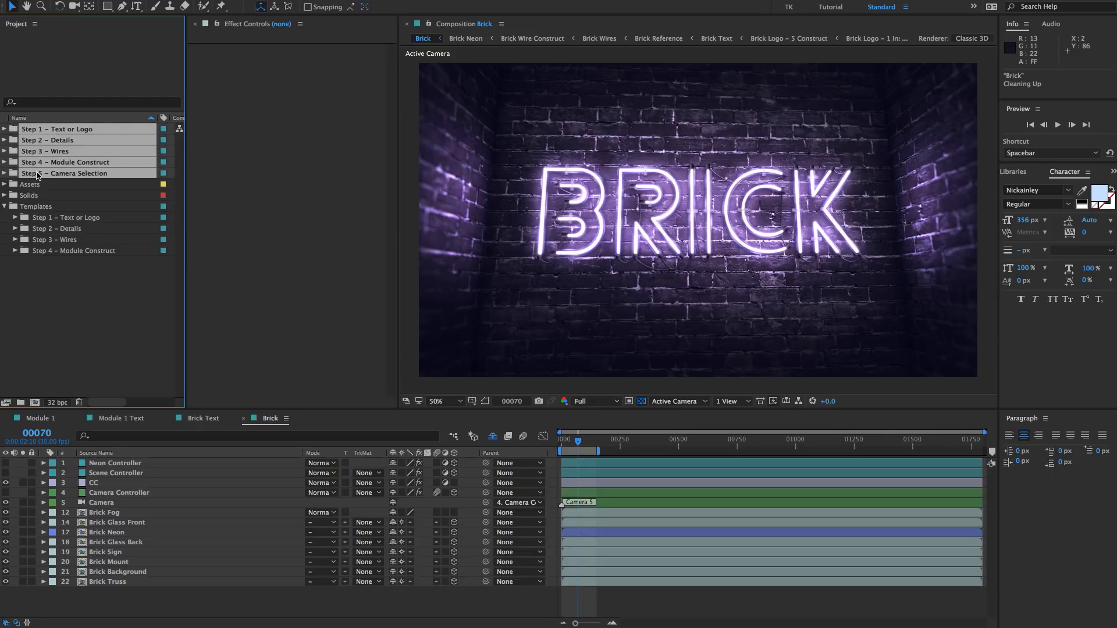
pyautogui.click(5, 173)
pyautogui.click(6, 163)
pyautogui.click(50, 207)
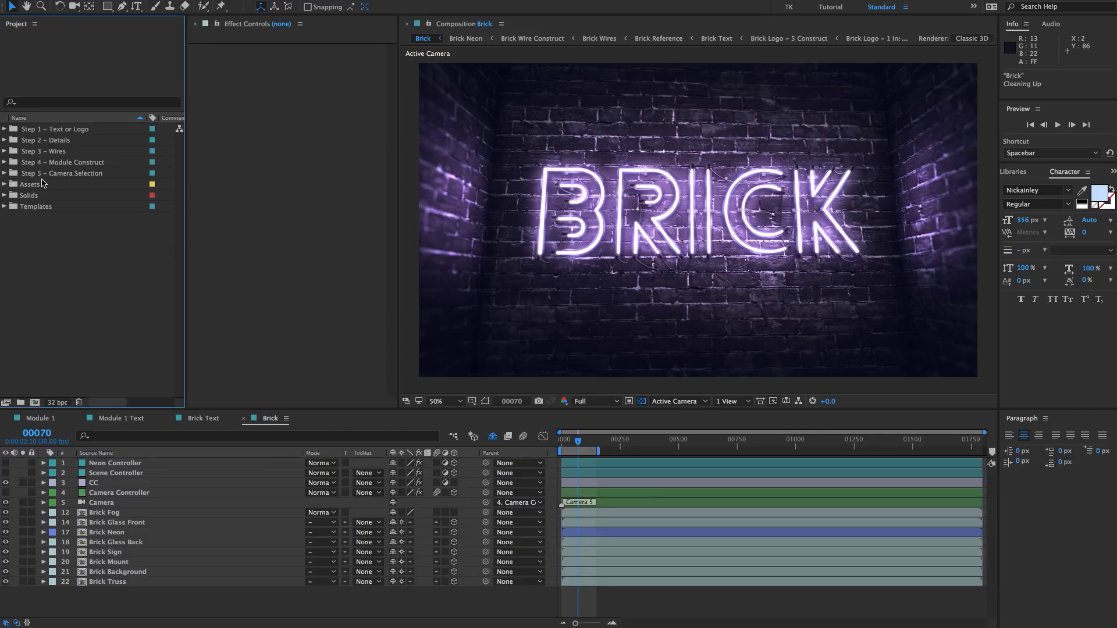
# - Examine the module text folders inside the main Step 1 – Text or Logo folder, including Module 5 Text
pyautogui.click(52, 129)
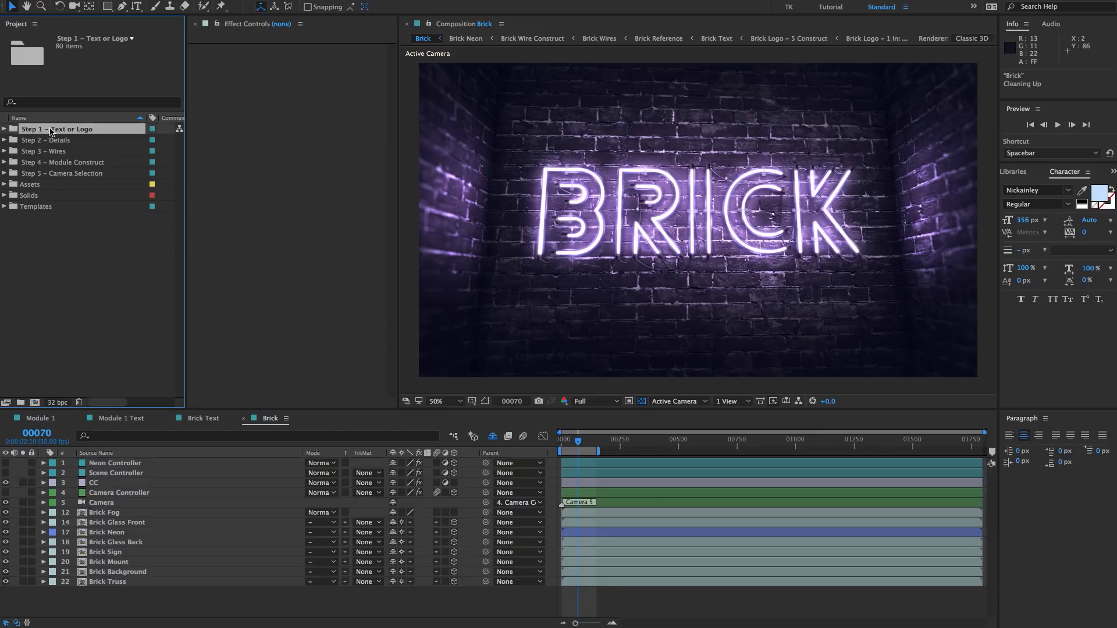
pyautogui.click(4, 129)
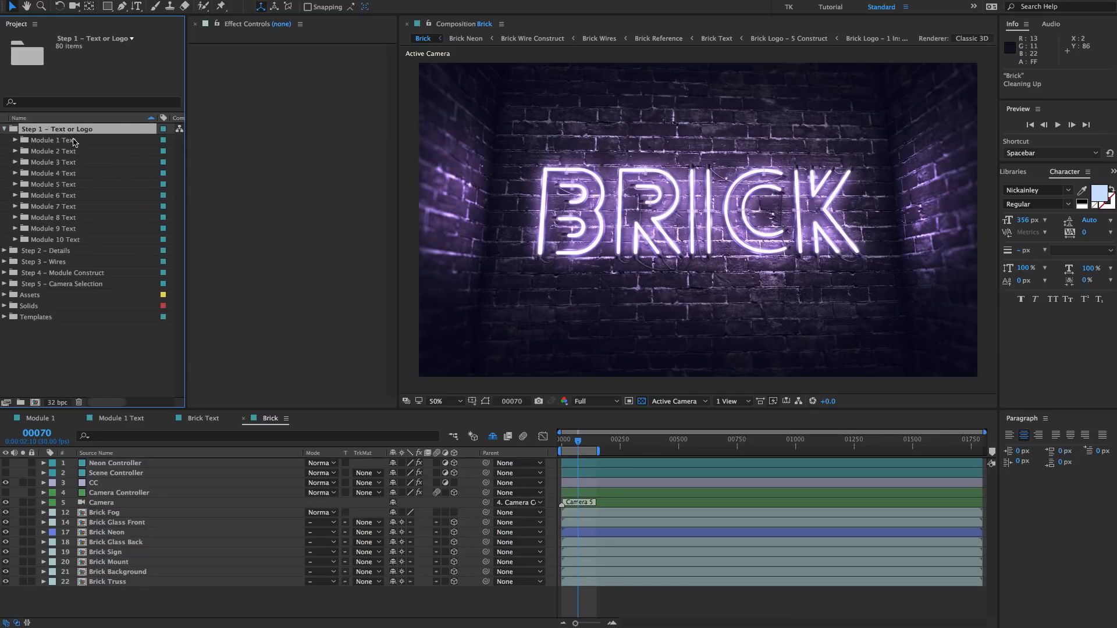
pyautogui.click(80, 183)
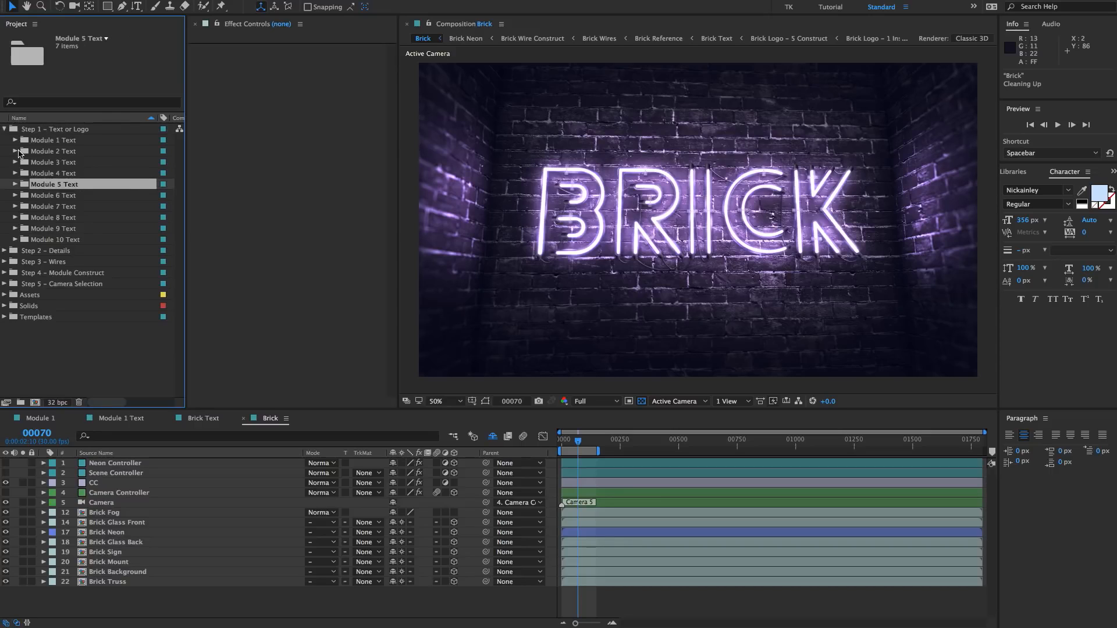
pyautogui.click(5, 130)
# - Examine the module folders inside the main Step 2 – Details folder and look into Module 5 Details
pyautogui.click(48, 140)
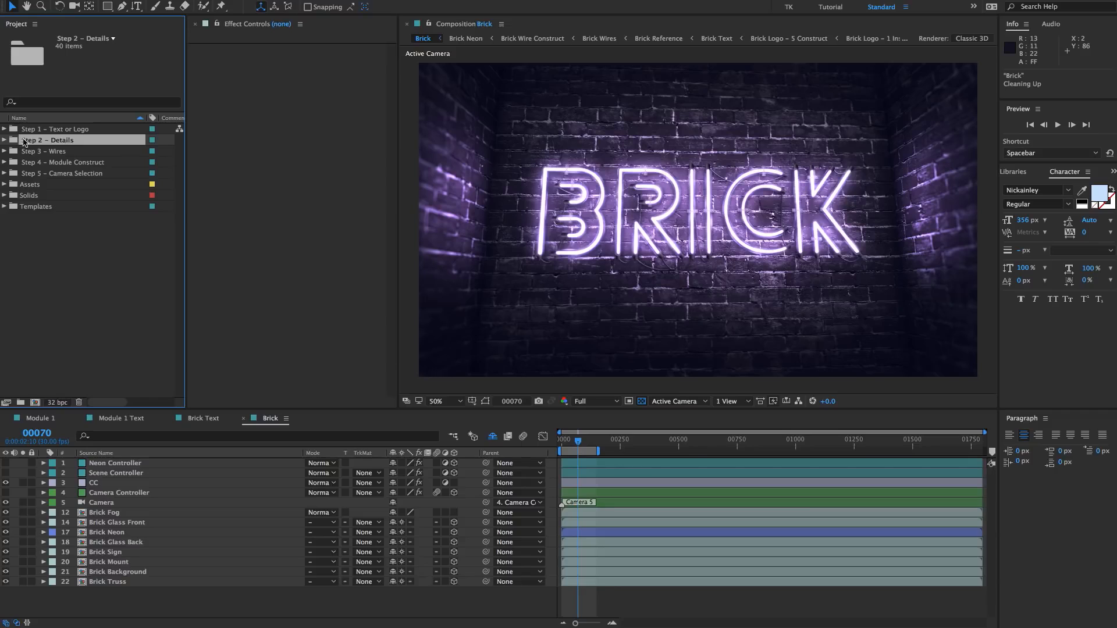
pyautogui.click(4, 140)
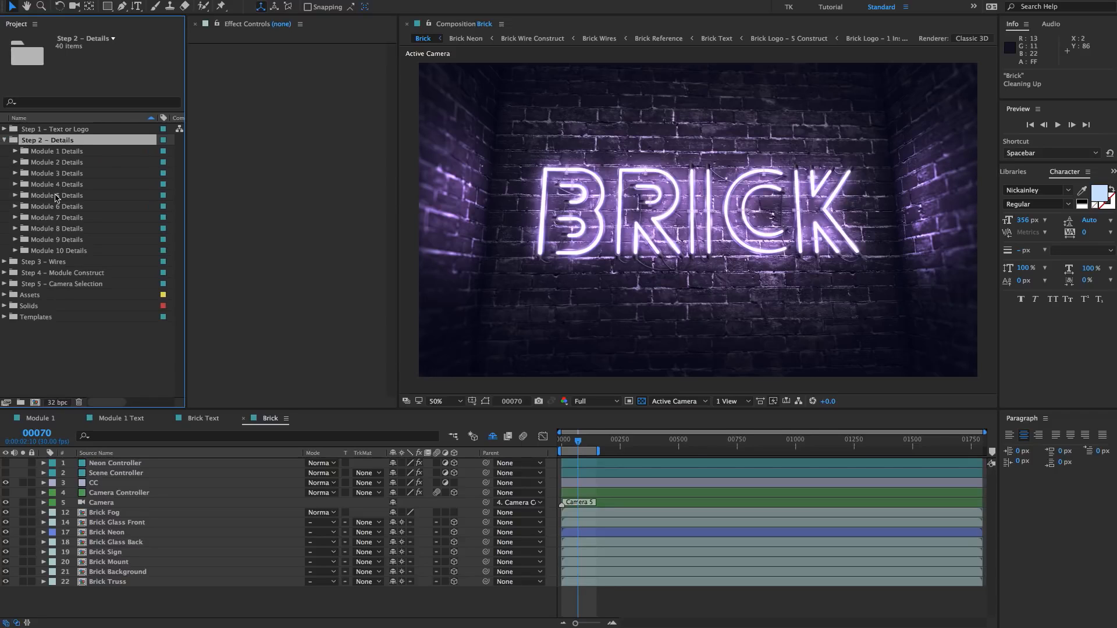
pyautogui.click(35, 196)
pyautogui.click(15, 196)
pyautogui.click(15, 196)
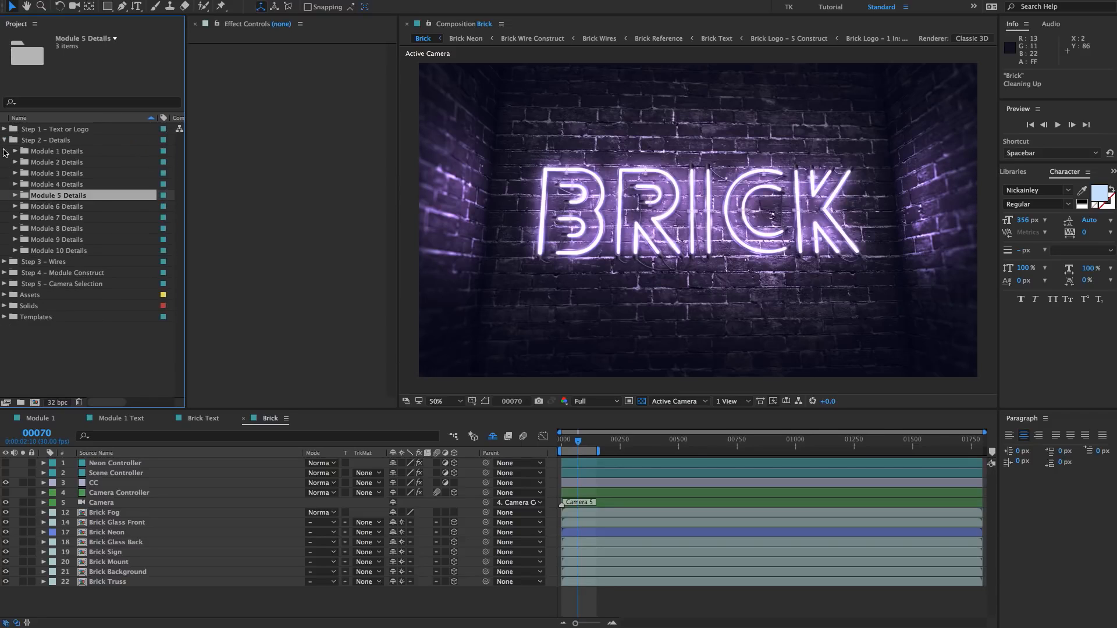
pyautogui.click(4, 140)
# - Examine the contents of the main Step 3 – Wires folder, then collapse it
pyautogui.click(40, 153)
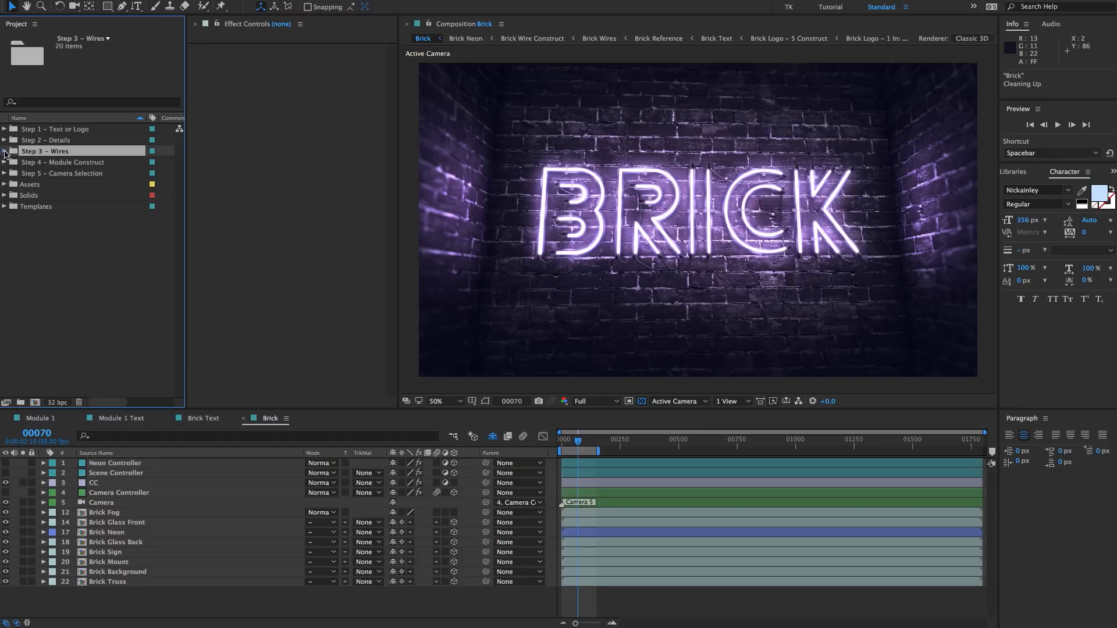
pyautogui.click(5, 151)
pyautogui.click(51, 204)
pyautogui.click(4, 151)
# - Examine the Module 5 folder and its composition inside the main Step 4 – Module Construct folder
pyautogui.click(5, 162)
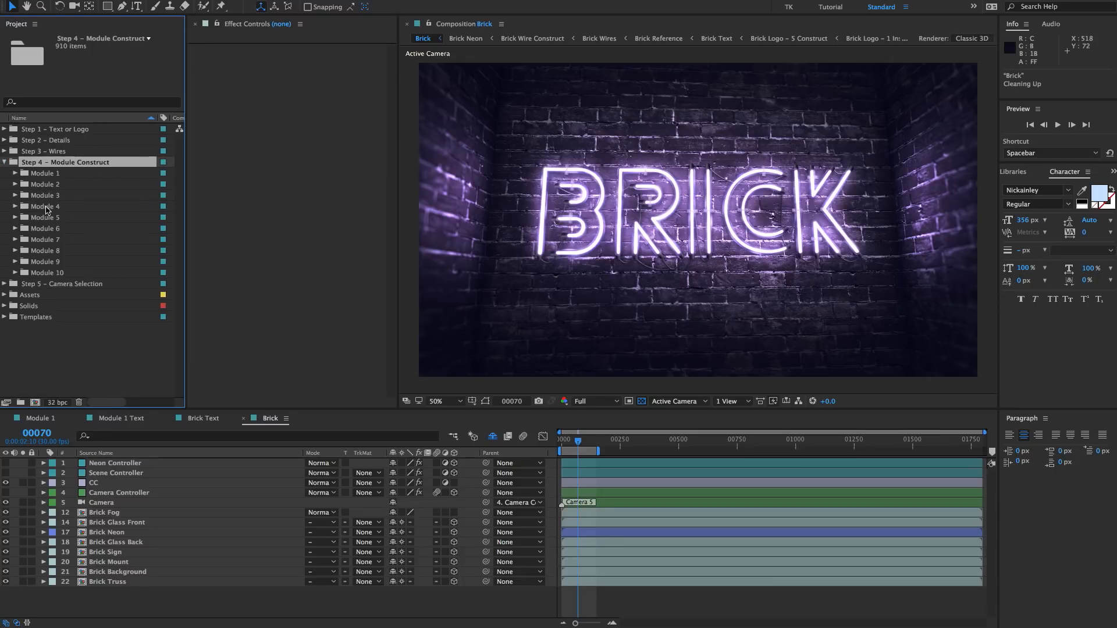
pyautogui.click(56, 227)
pyautogui.click(54, 218)
pyautogui.click(15, 218)
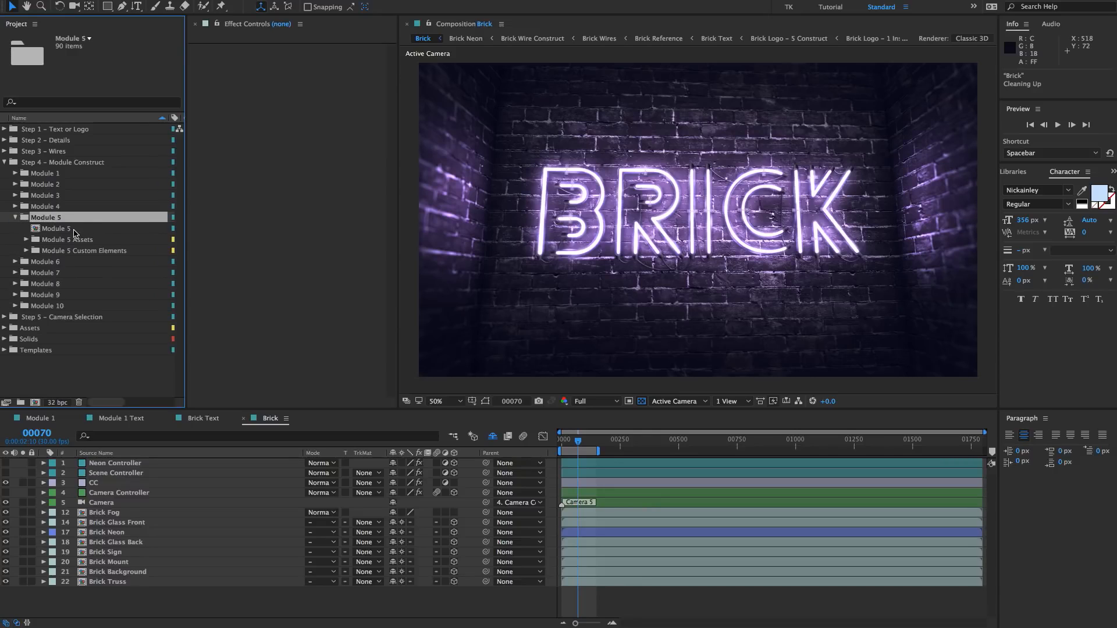
pyautogui.click(80, 231)
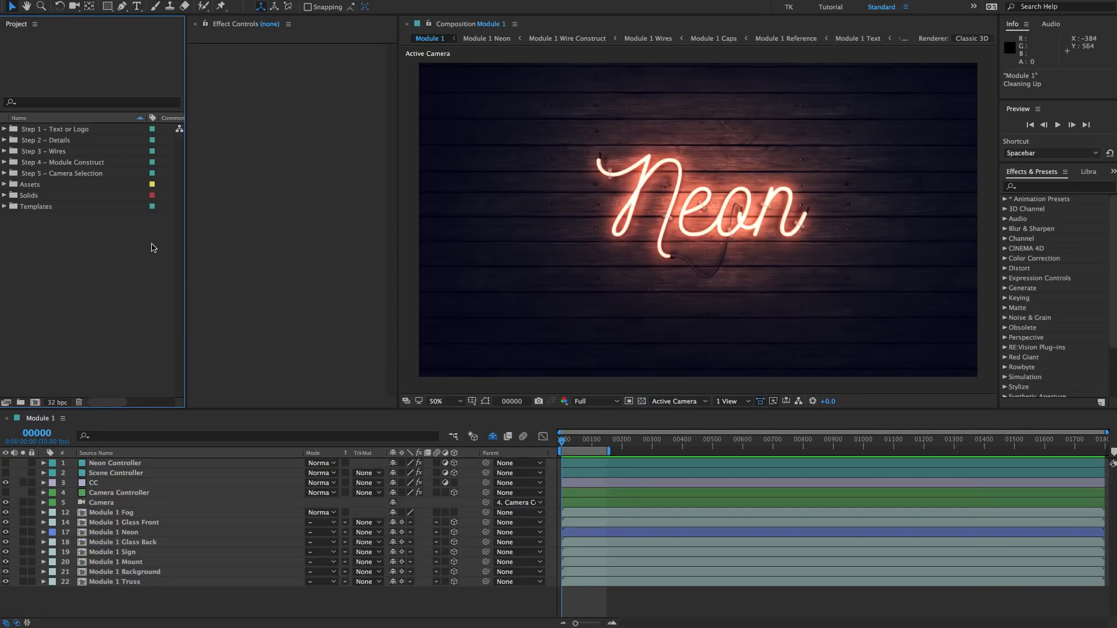
# - Set the Module 1 composition's preview resolution to Half
pyautogui.click(87, 132)
pyautogui.click(146, 273)
pyautogui.click(576, 392)
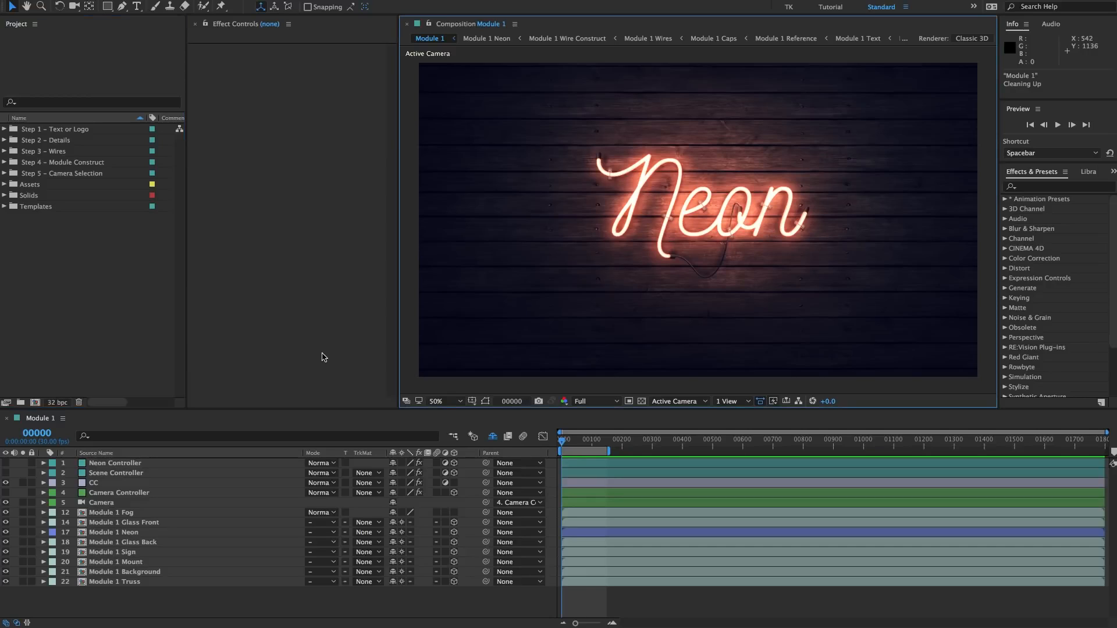
pyautogui.click(591, 403)
pyautogui.click(592, 441)
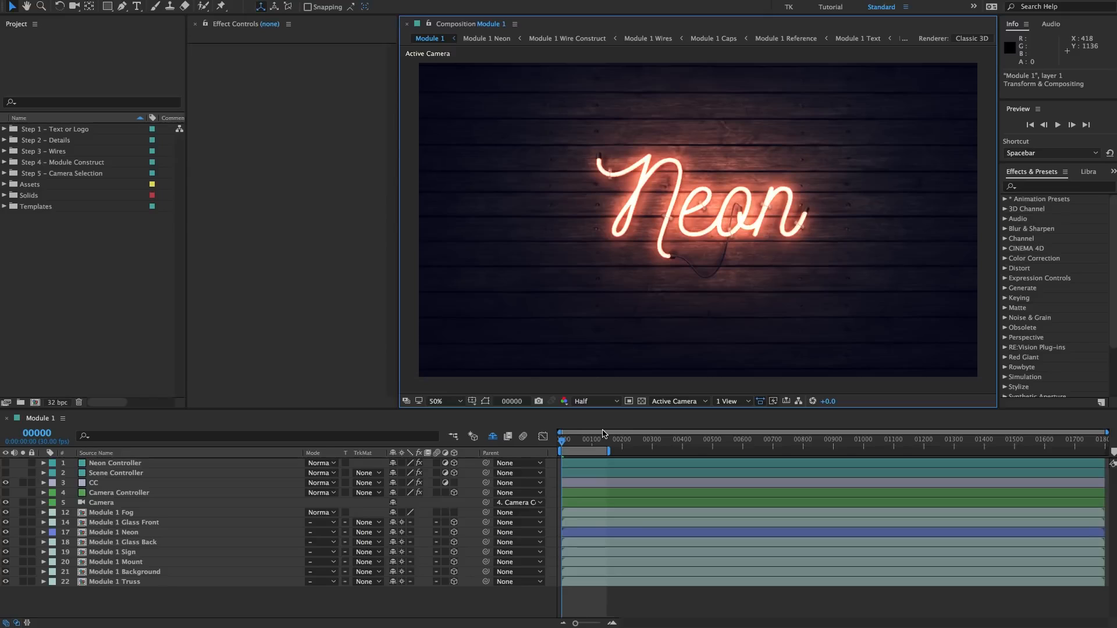
pyautogui.click(601, 400)
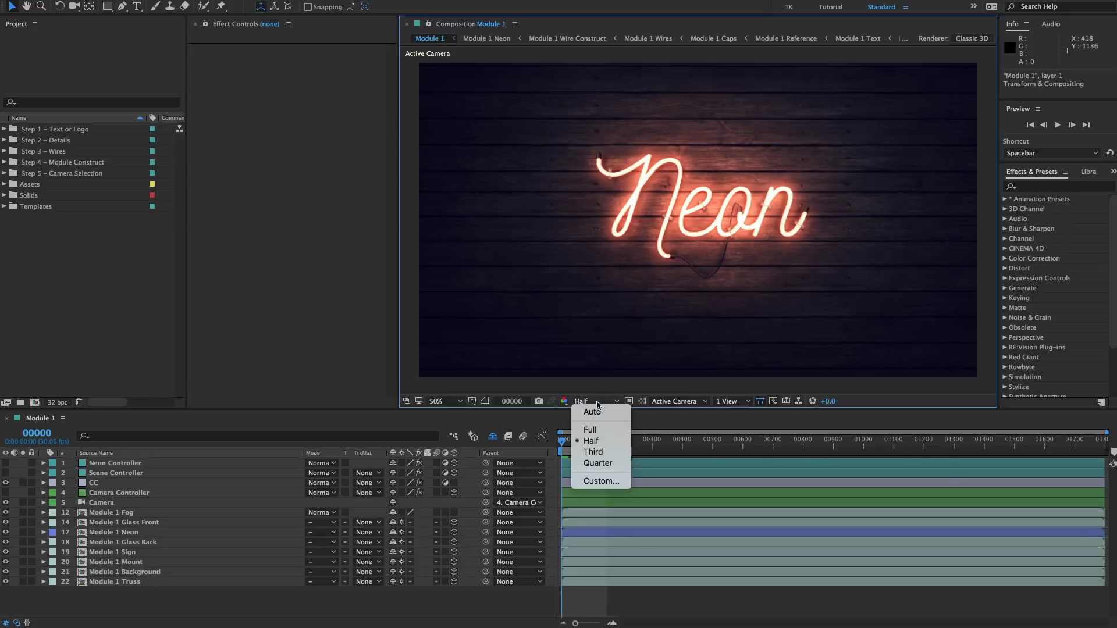
pyautogui.click(592, 441)
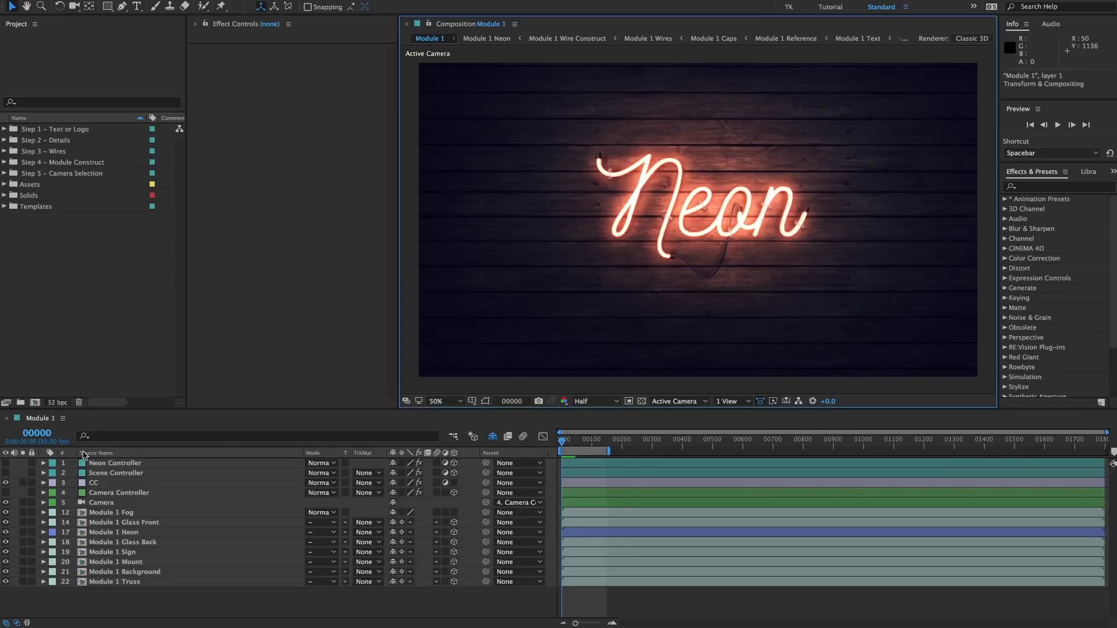
# - Turn on Enable Quick Edit Mode in the Scene Controller layer's effects in the Module 1 composition
pyautogui.click(151, 464)
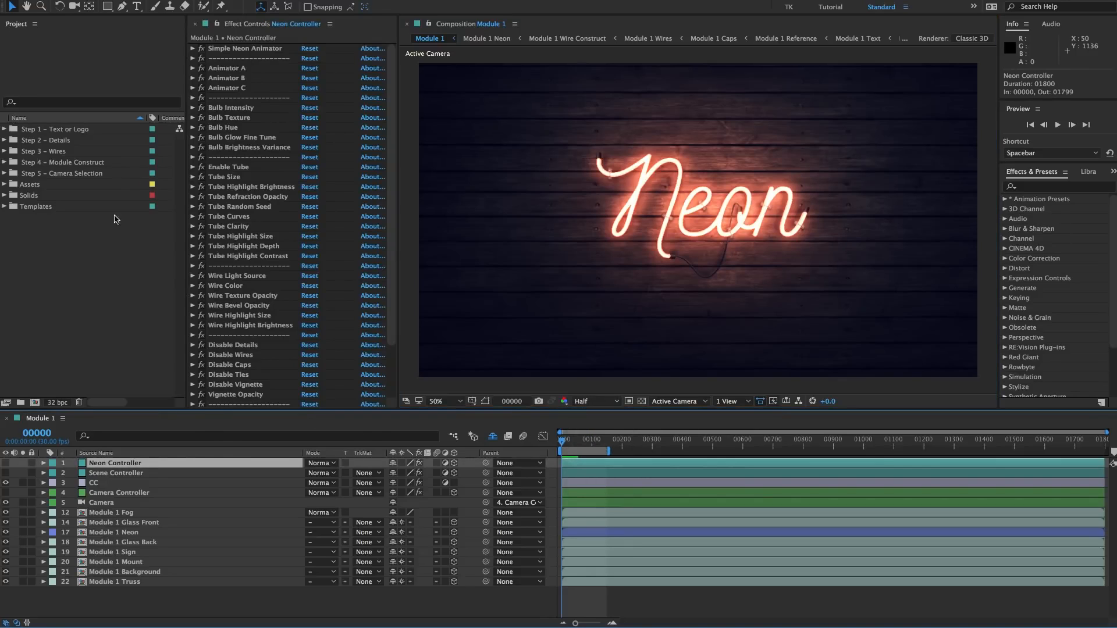
pyautogui.click(120, 472)
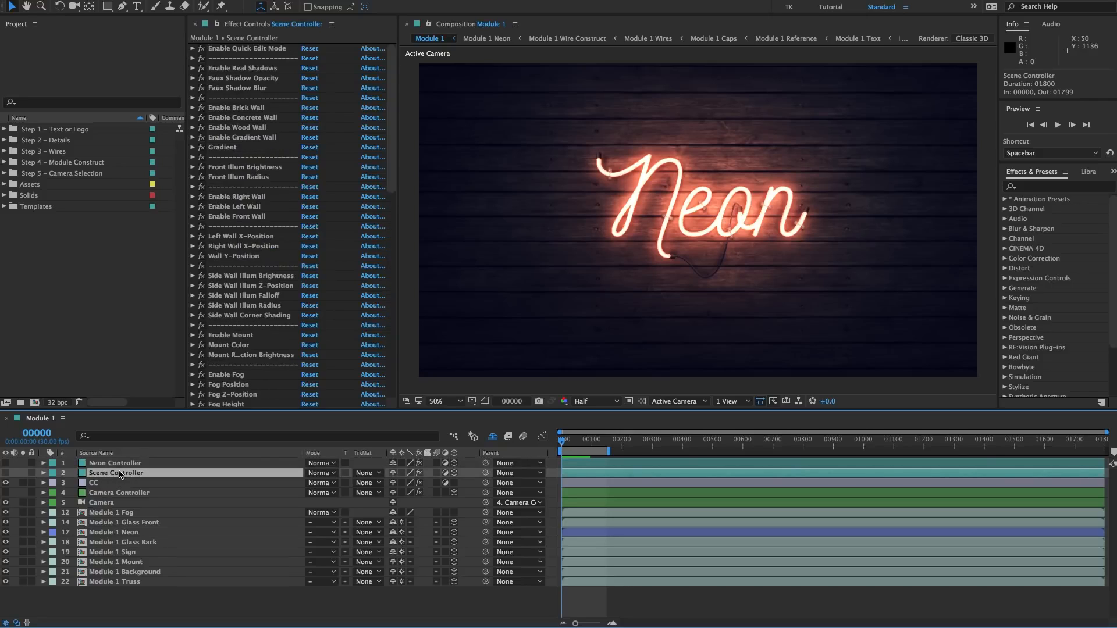
pyautogui.click(244, 48)
pyautogui.click(193, 49)
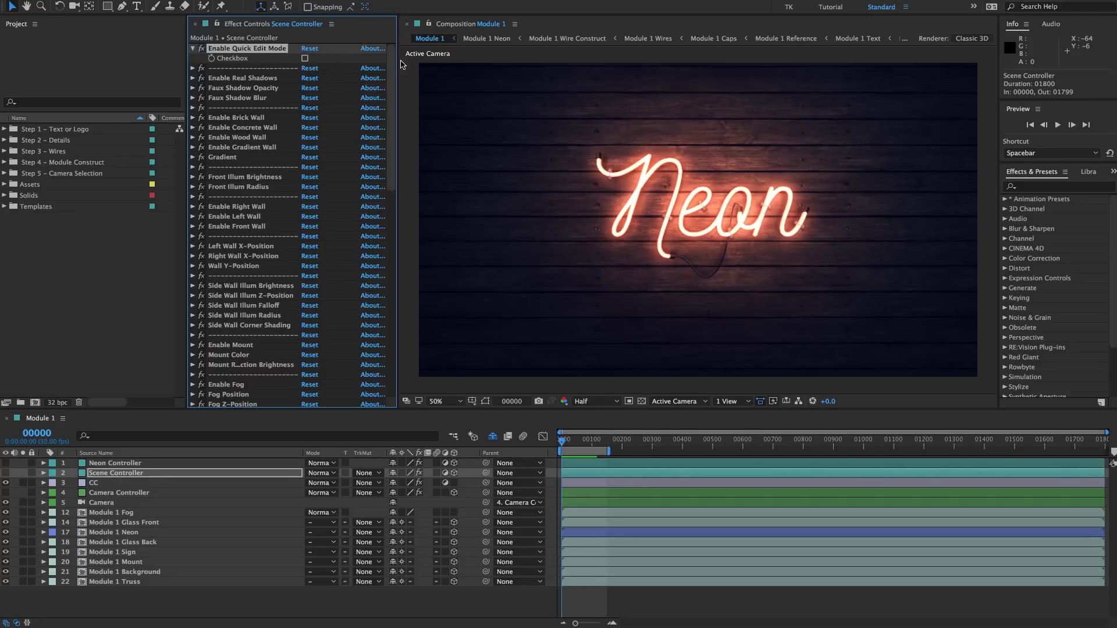
pyautogui.click(304, 58)
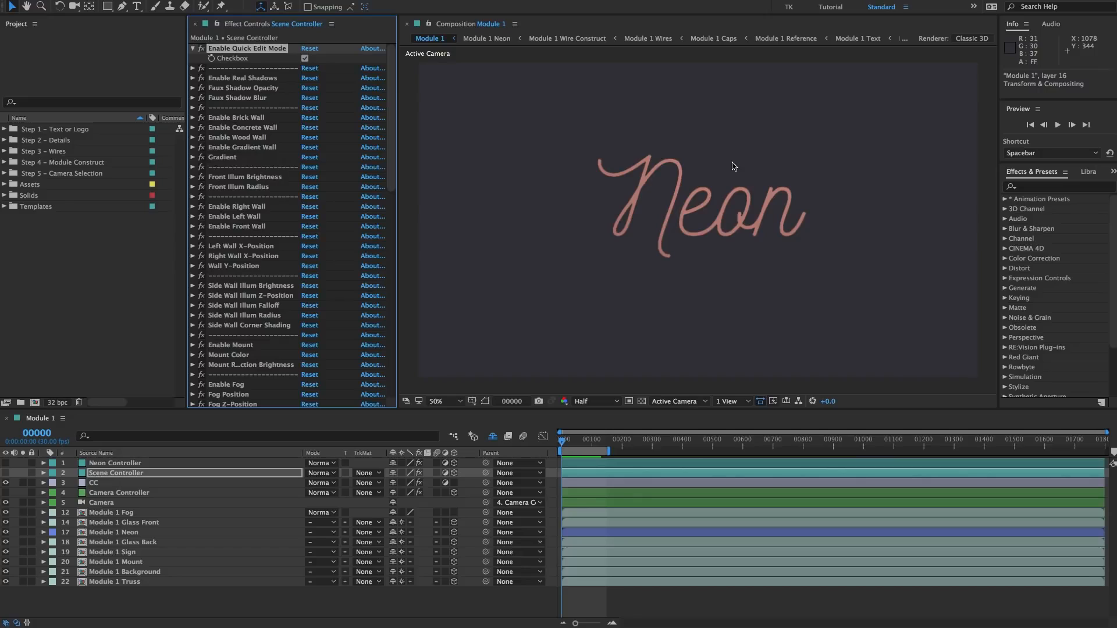
# - Examine the Neon Controller's Disable Details, Wires, Caps, Ties and Vignette options, along with Vignette Opacity
pyautogui.click(121, 462)
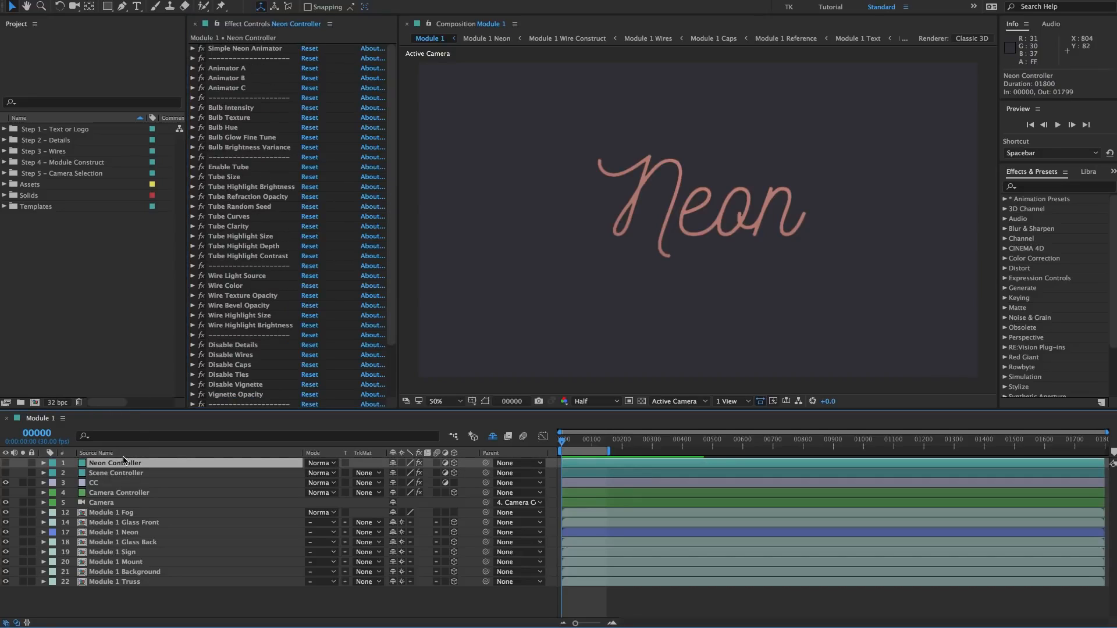
pyautogui.scroll(-3, 262, 99)
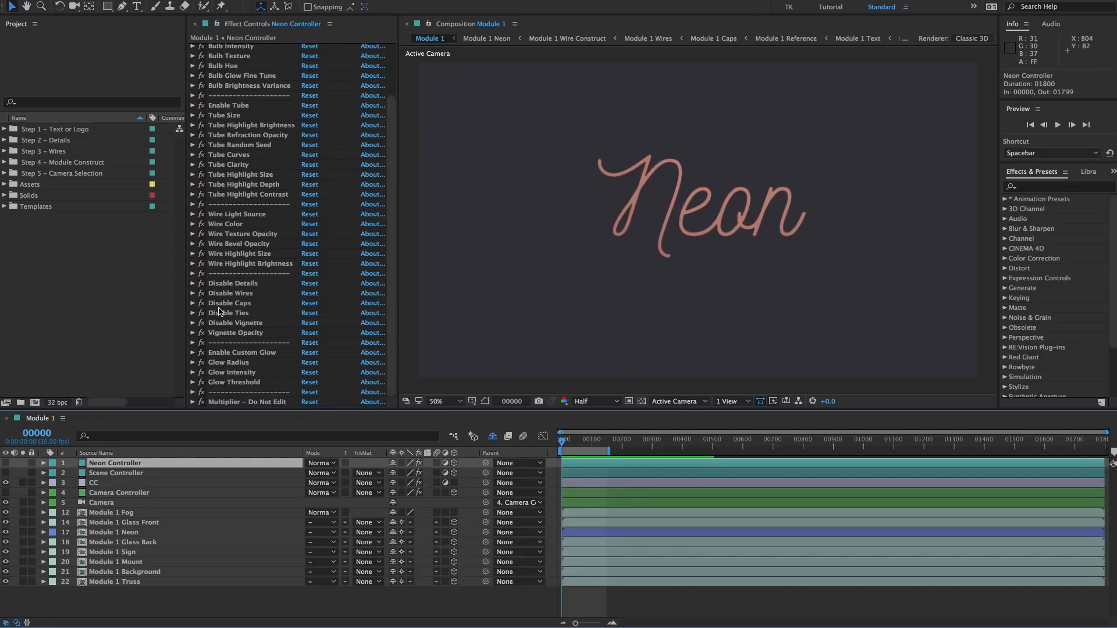
pyautogui.click(233, 285)
pyautogui.keyDown('shift'); pyautogui.click(233, 333); pyautogui.keyUp('shift')
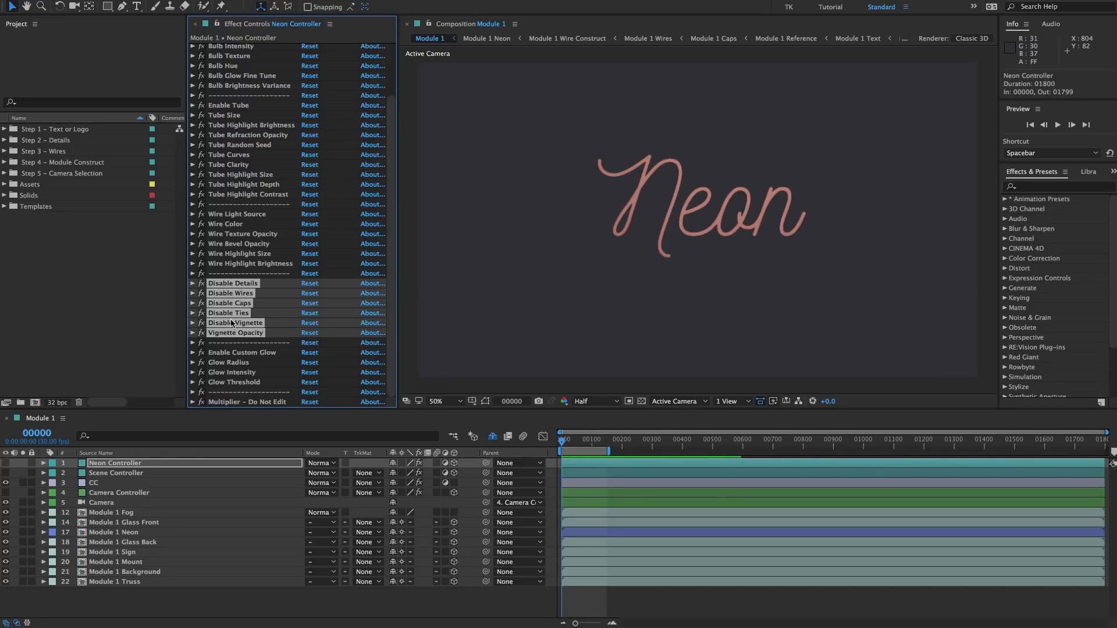
pyautogui.click(242, 284)
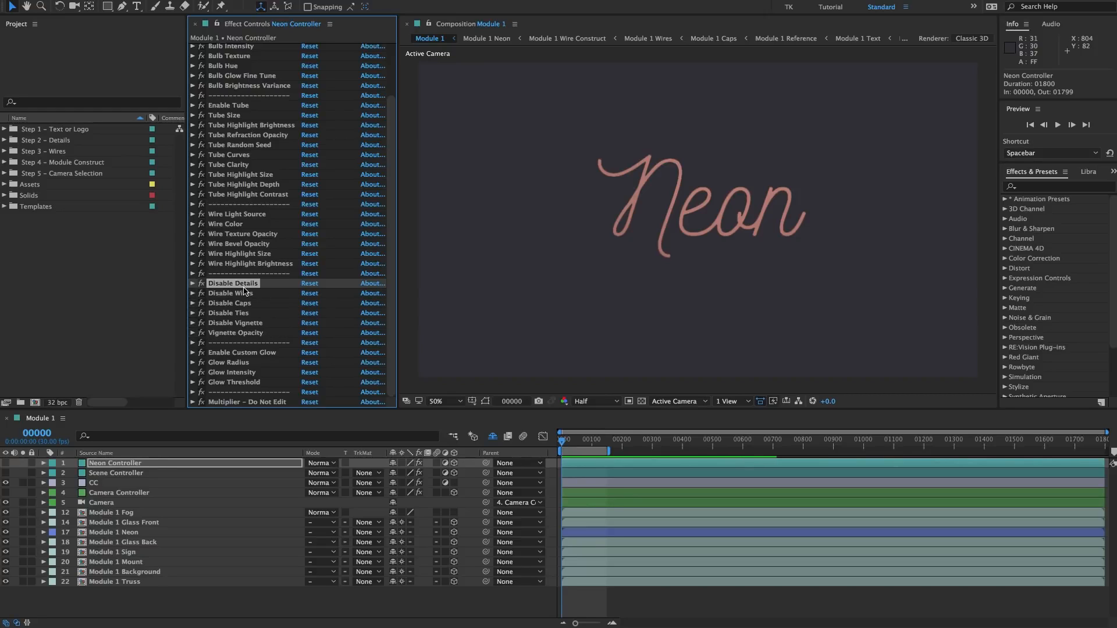
pyautogui.keyDown('shift'); pyautogui.click(246, 326); pyautogui.keyUp('shift')
pyautogui.click(163, 312)
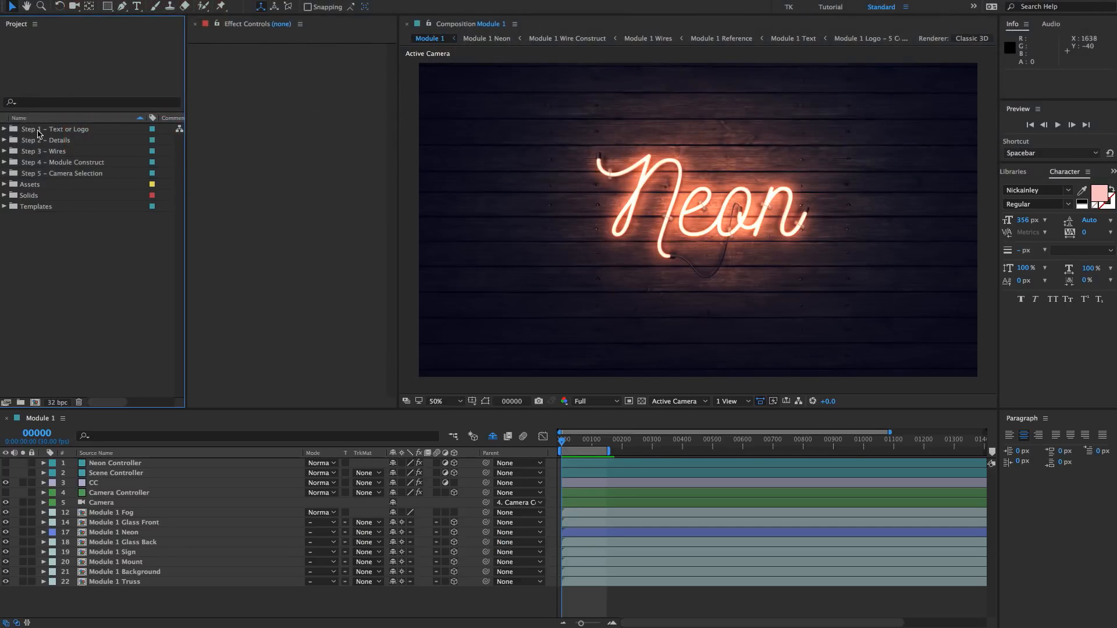
# - Expand the main Step 1 – Text or Logo folder and its Module 1 Text folder
pyautogui.click(40, 134)
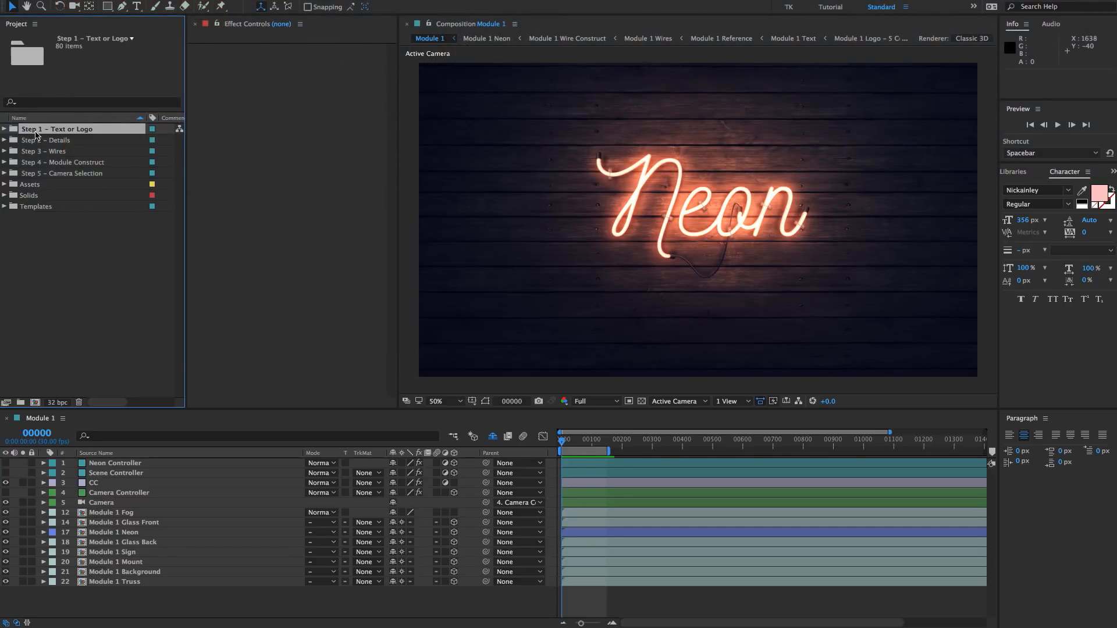
pyautogui.click(5, 129)
pyautogui.click(39, 140)
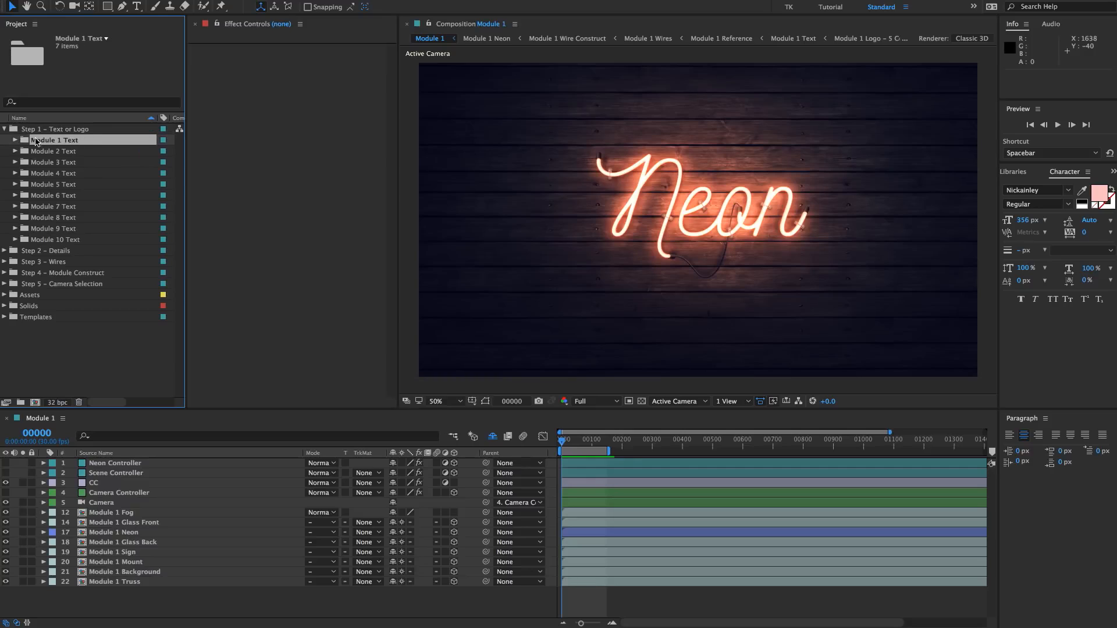
pyautogui.click(16, 140)
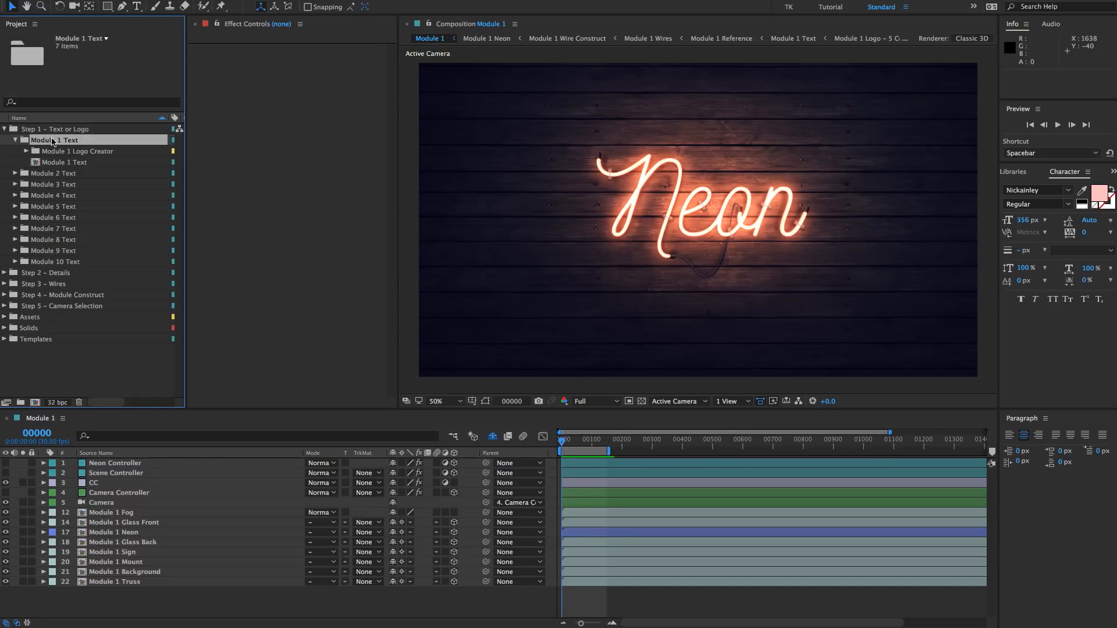
# - Open the Module 1 Text composition from the Module 1 Text folder
pyautogui.click(59, 153)
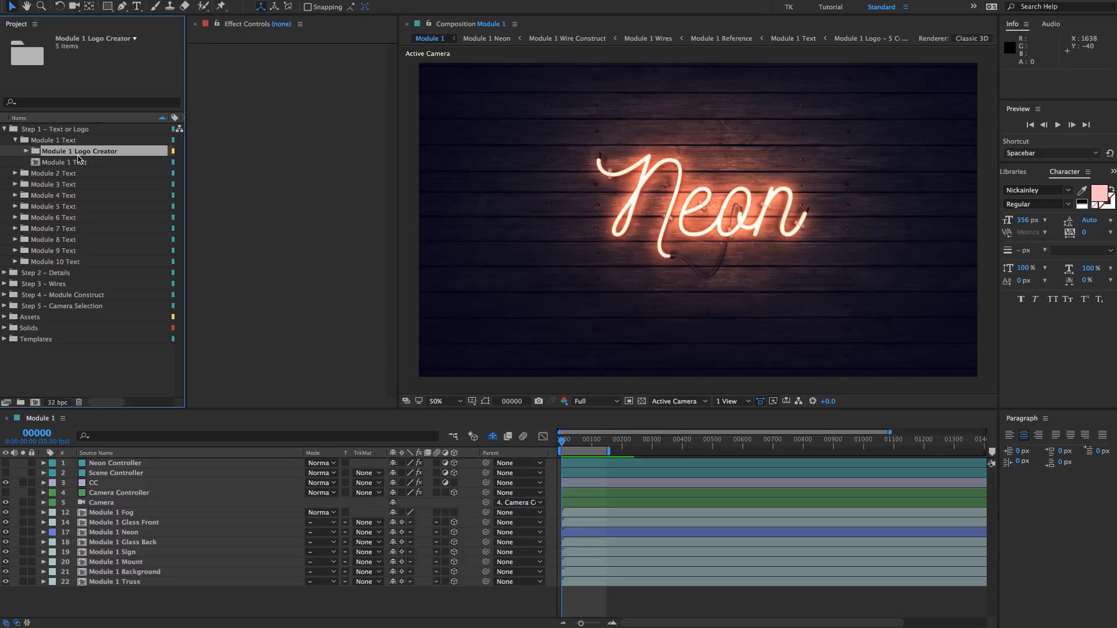
pyautogui.click(74, 163)
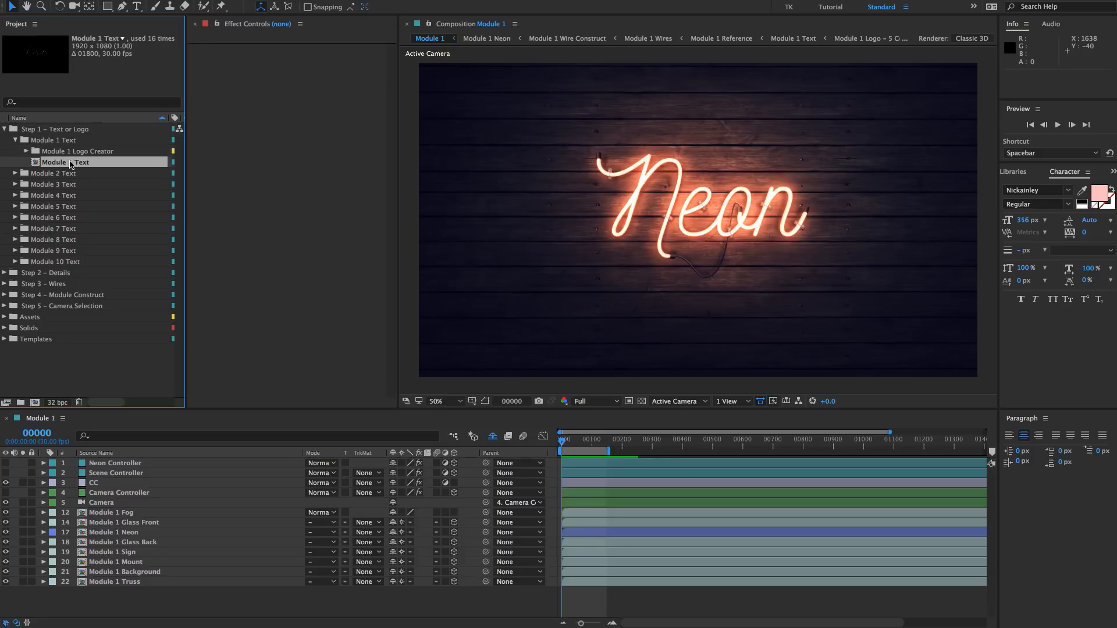
pyautogui.doubleClick(70, 164)
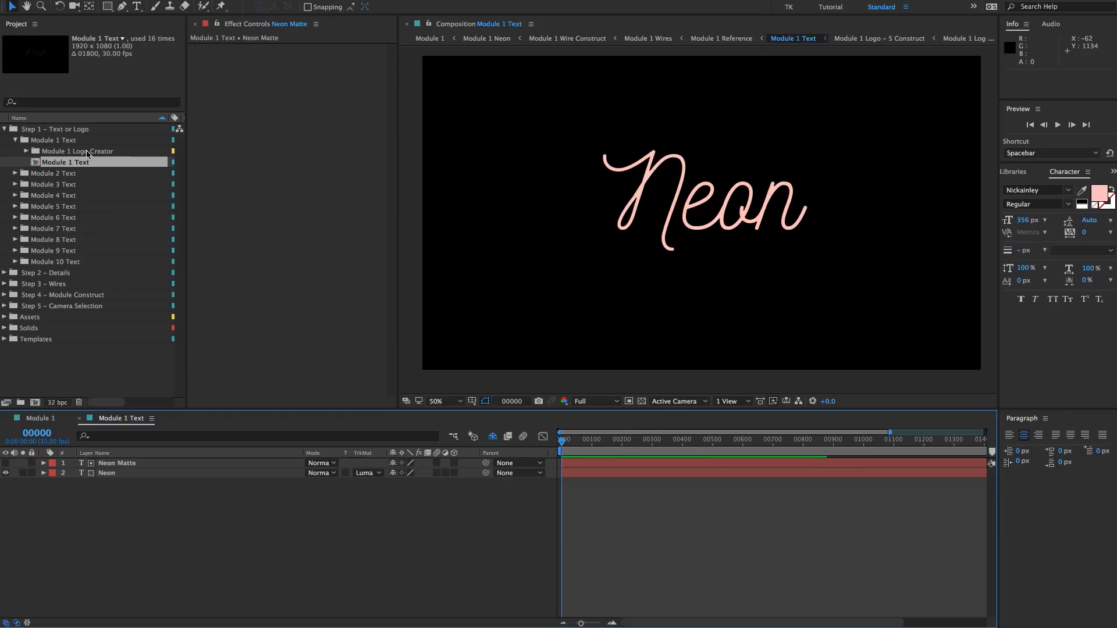
pyautogui.click(68, 163)
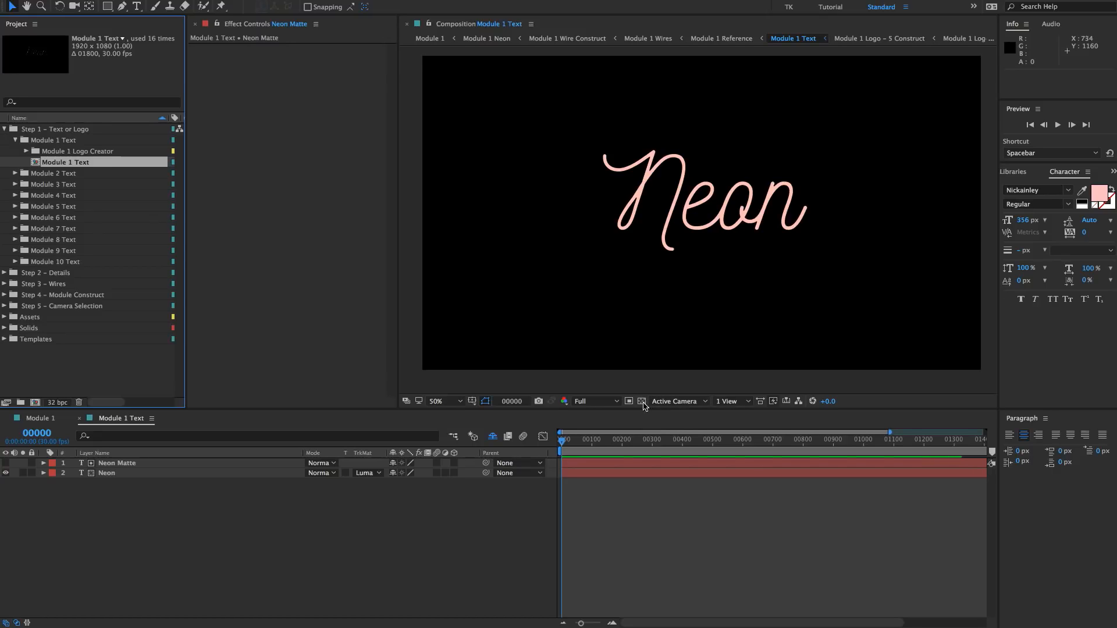
# - Toggle the transparency grid to check the background of the Module 1 Text composition
pyautogui.click(641, 402)
pyautogui.click(642, 401)
pyautogui.click(642, 401)
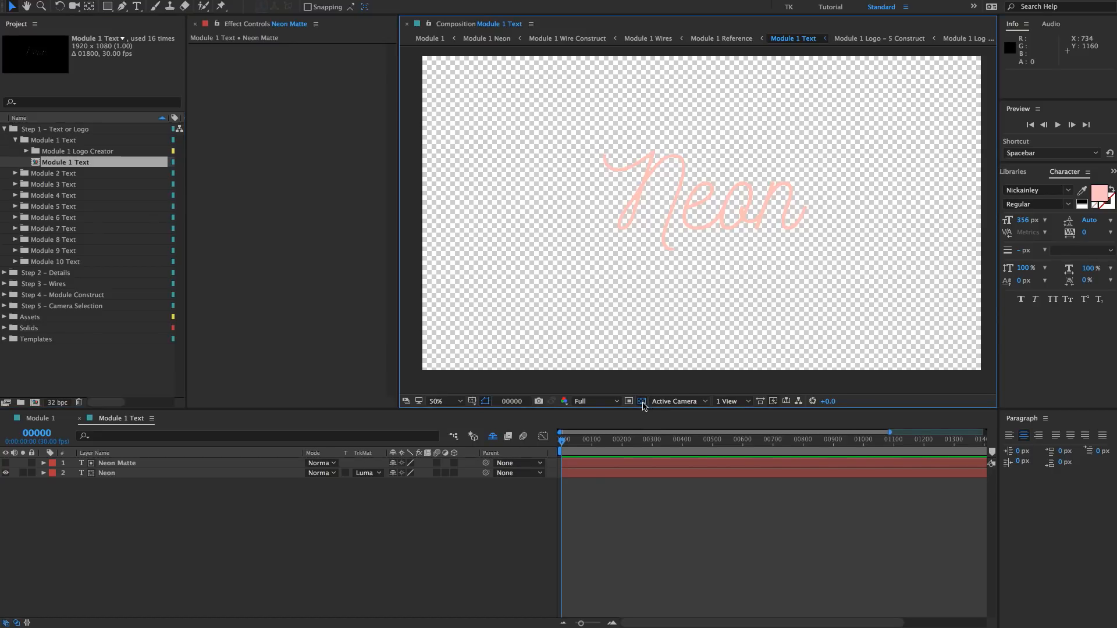
pyautogui.click(642, 401)
# - Examine the Neon Matte and Neon text layers and how the track matte links them
pyautogui.click(109, 464)
pyautogui.click(109, 464)
pyautogui.keyDown('shift'); pyautogui.click(108, 472); pyautogui.keyUp('shift')
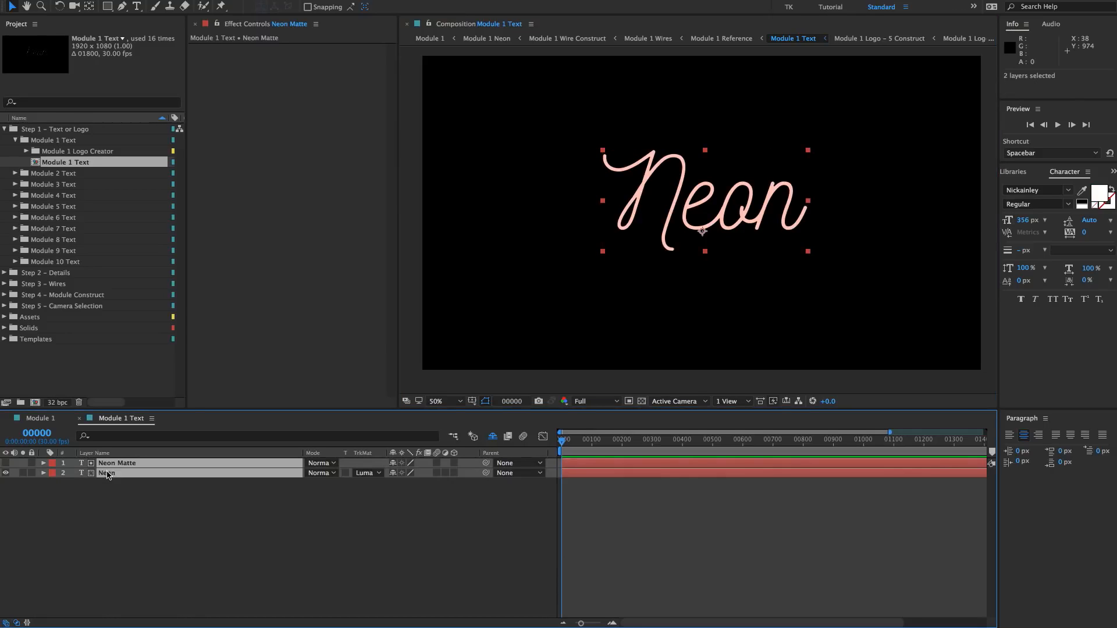
pyautogui.click(110, 496)
pyautogui.click(118, 464)
pyautogui.keyDown('shift'); pyautogui.click(117, 473); pyautogui.keyUp('shift')
pyautogui.click(126, 503)
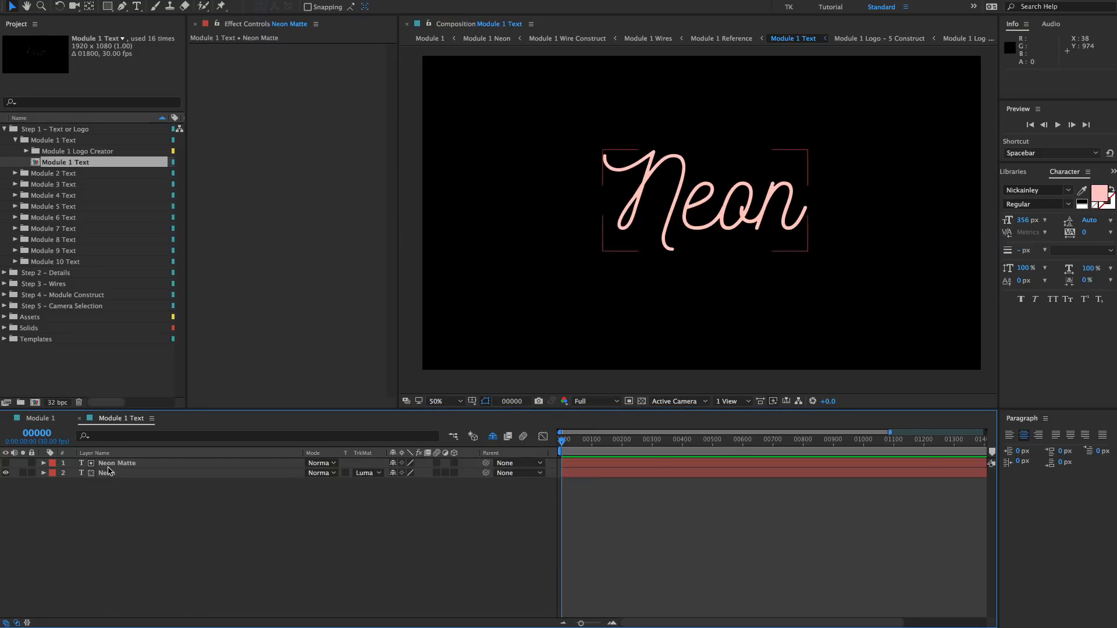
pyautogui.click(109, 474)
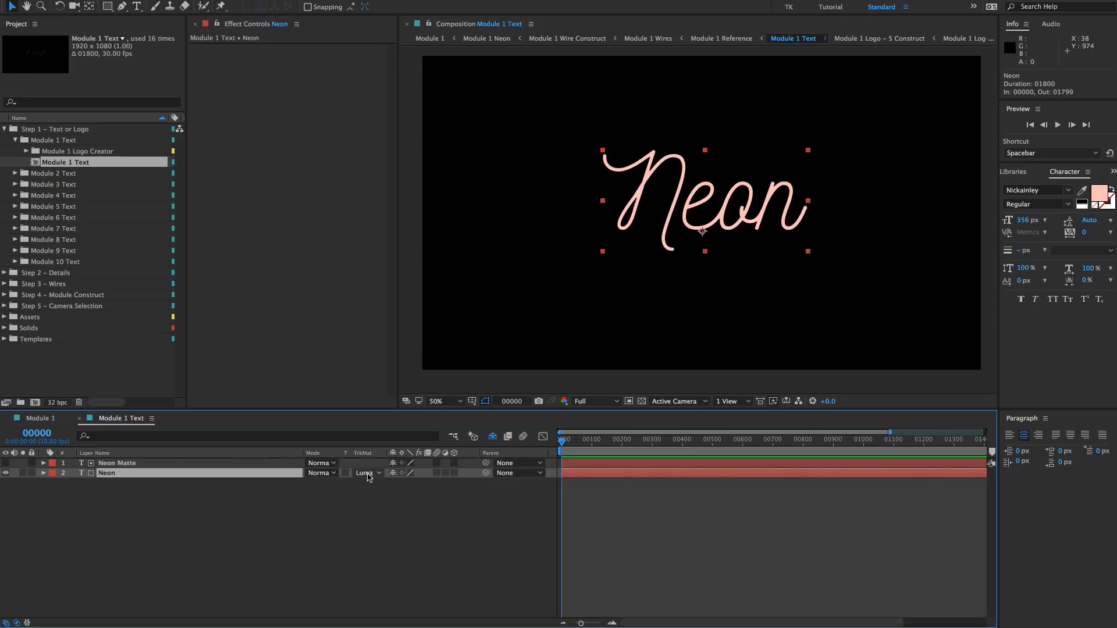
pyautogui.click(129, 462)
pyautogui.click(211, 480)
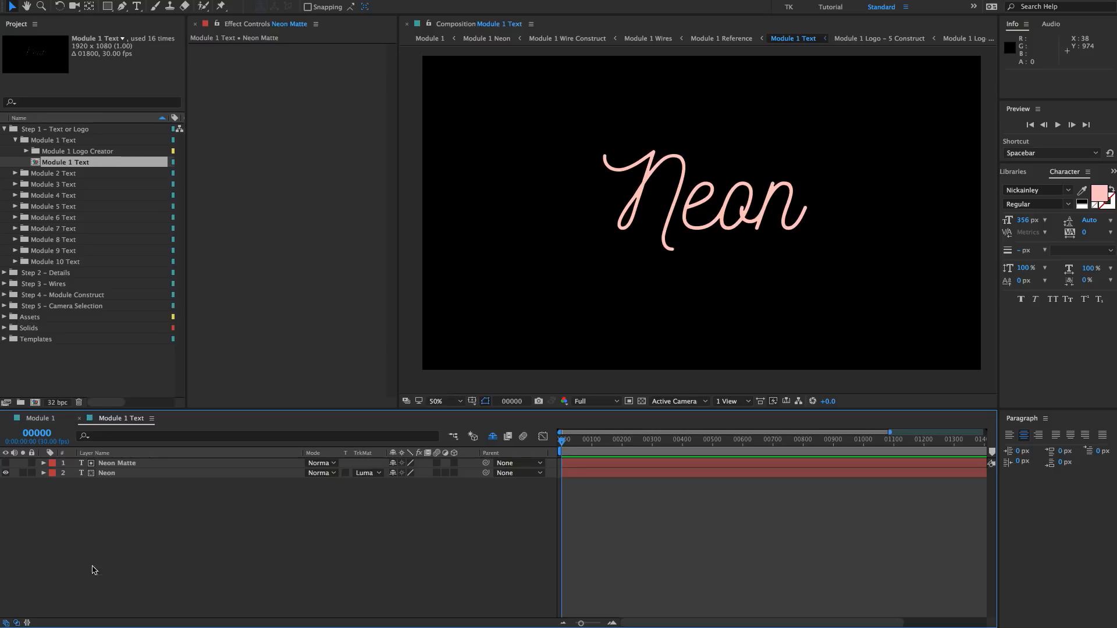
# - Set the Neon layer's track matte to No Track Matte and delete the Neon Matte layer
pyautogui.click(163, 473)
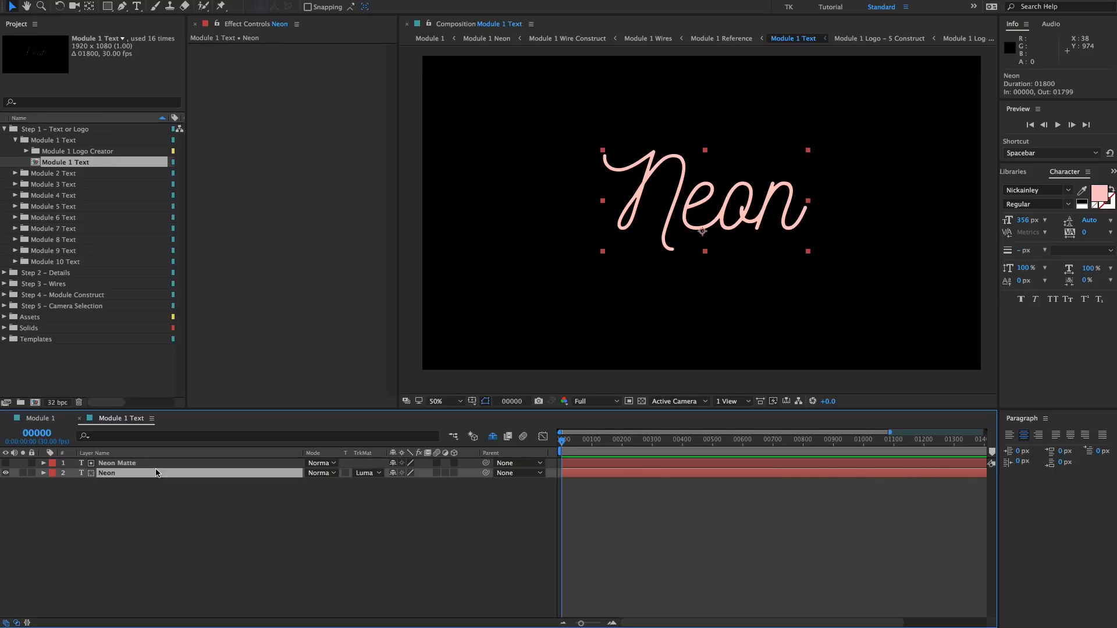
pyautogui.click(364, 473)
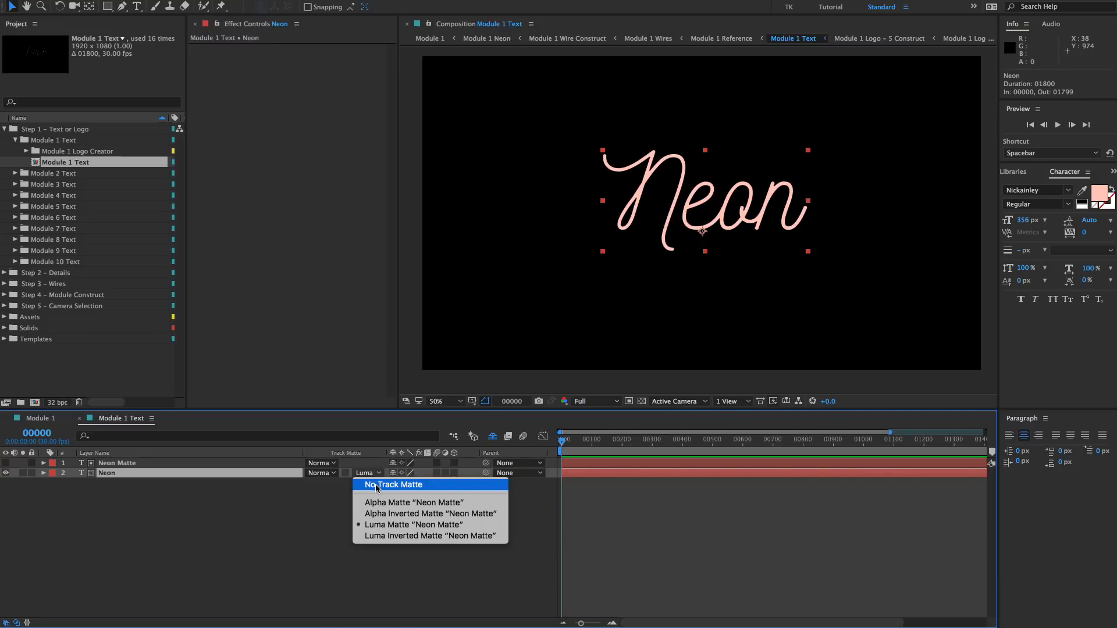
pyautogui.click(375, 485)
pyautogui.click(148, 464)
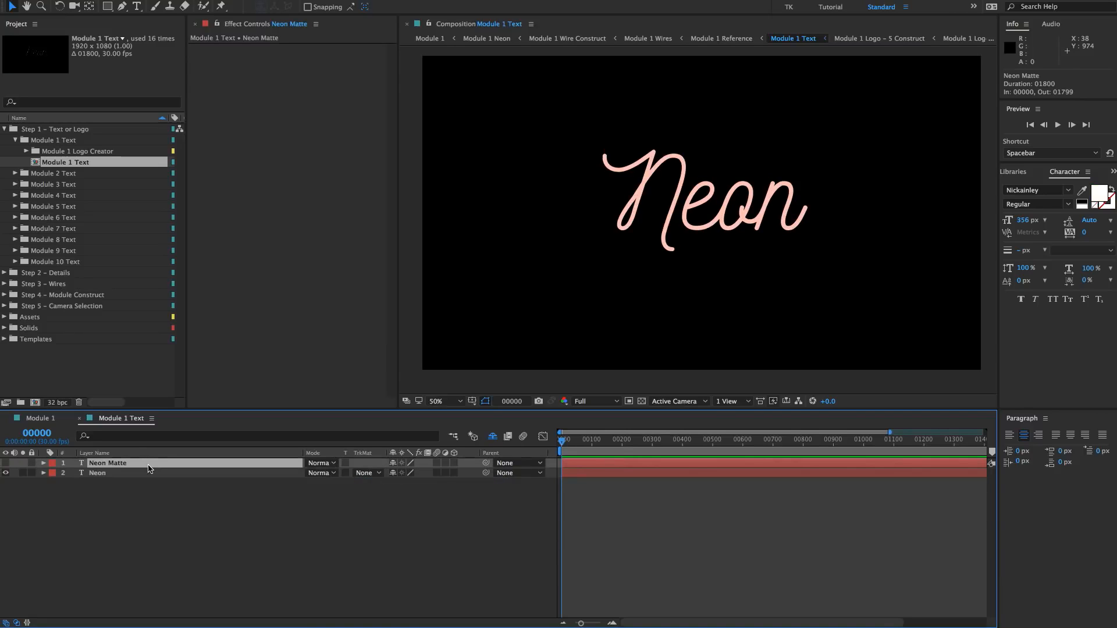
pyautogui.press('Delete')
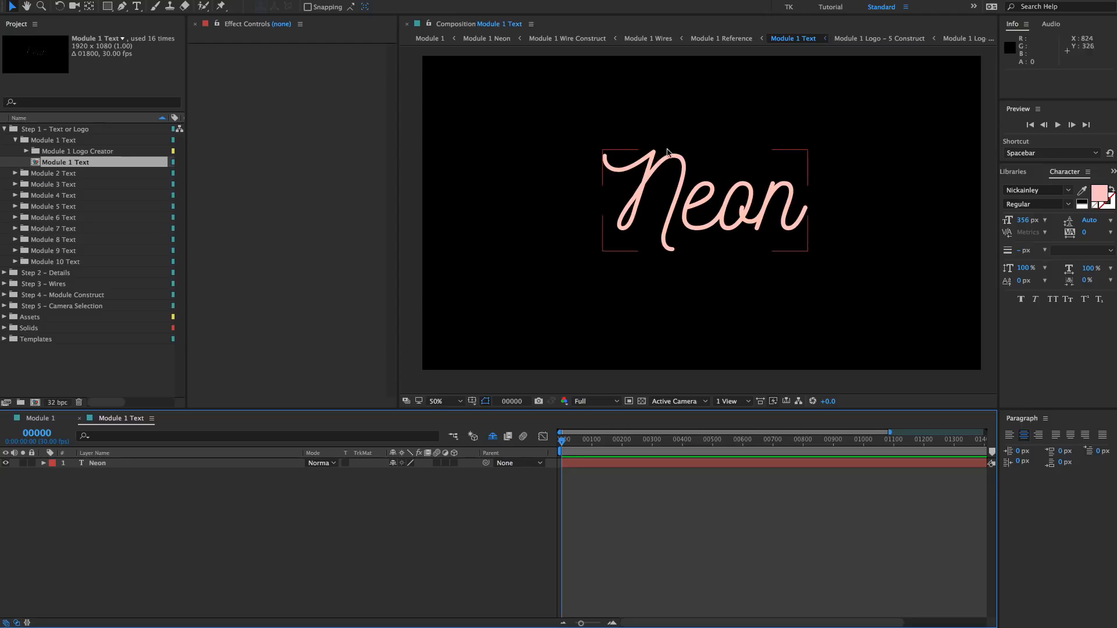
# - Add a paragraph text layer reading "Text" above the Neon lettering and move it to position 520, 269
pyautogui.click(689, 257)
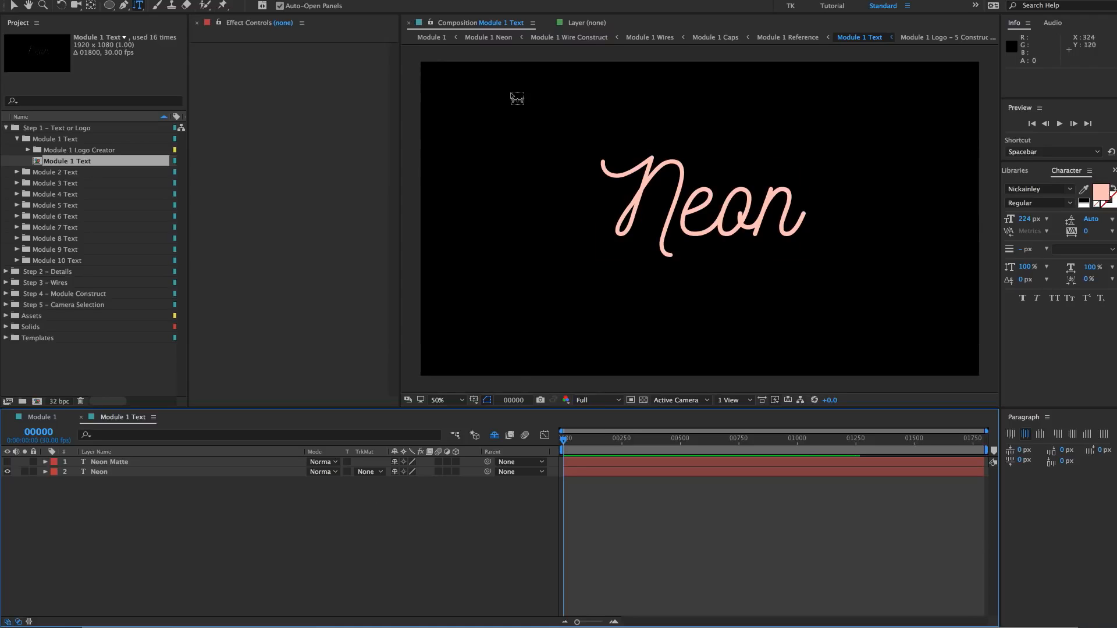
pyautogui.moveTo(473, 81); pyautogui.dragTo(658, 166)
pyautogui.write('Text')
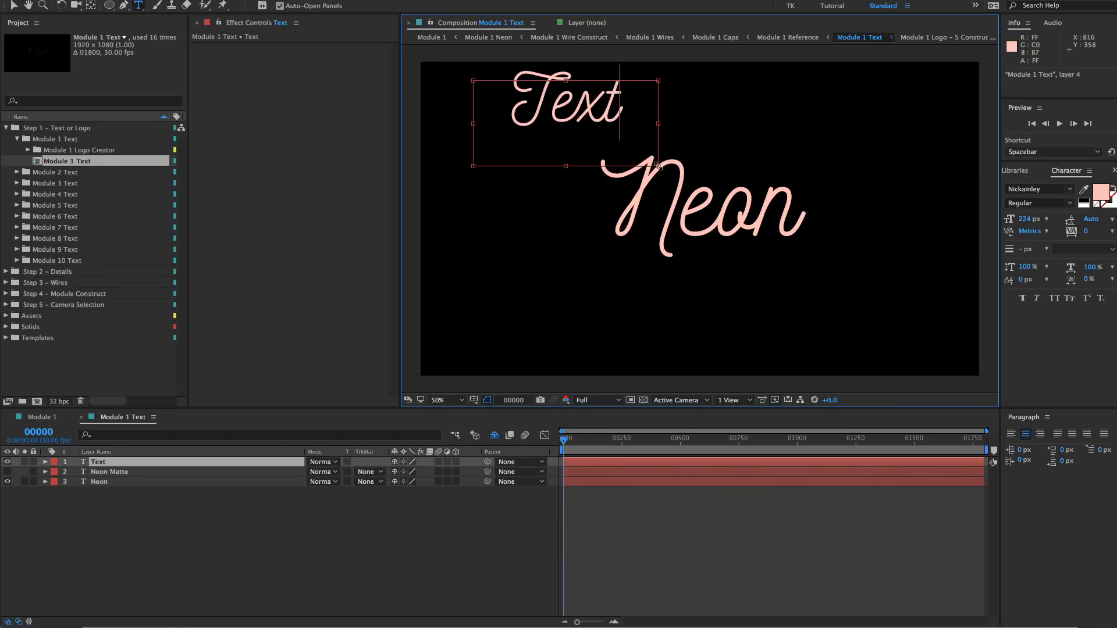
pyautogui.click(299, 446)
pyautogui.click(155, 463)
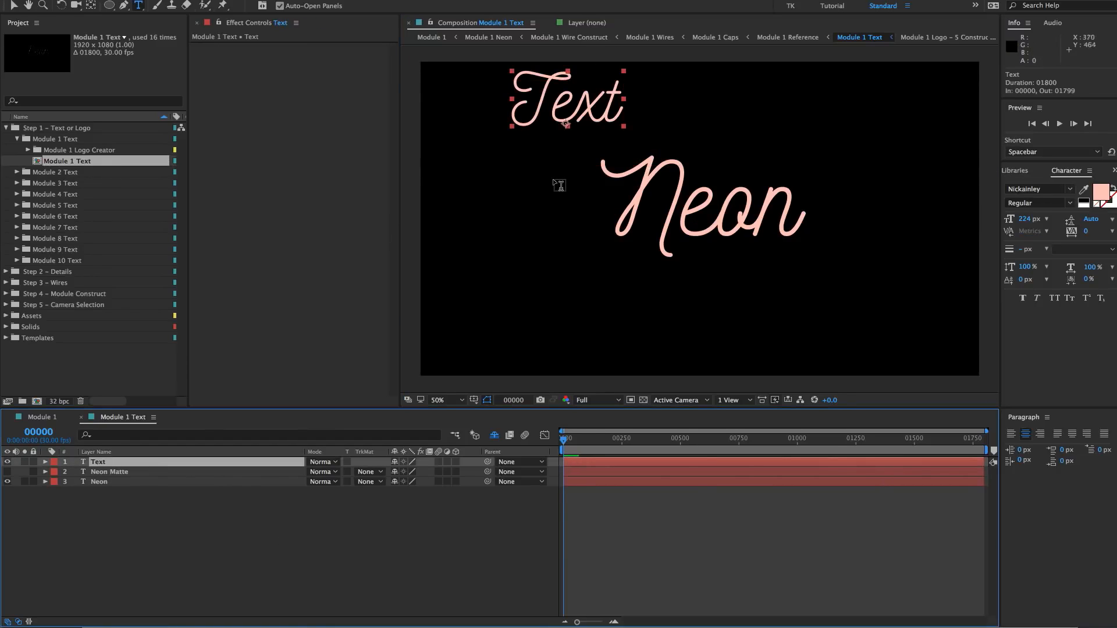
pyautogui.press('v')
pyautogui.moveTo(588, 105); pyautogui.dragTo(704, 205)
# - Compare the stroke thickness of the Text and Neon lettering at 50% and 100% zoom
pyautogui.press('.')
pyautogui.press('space')
pyautogui.press(',')
pyautogui.press('.')
pyautogui.press('space')
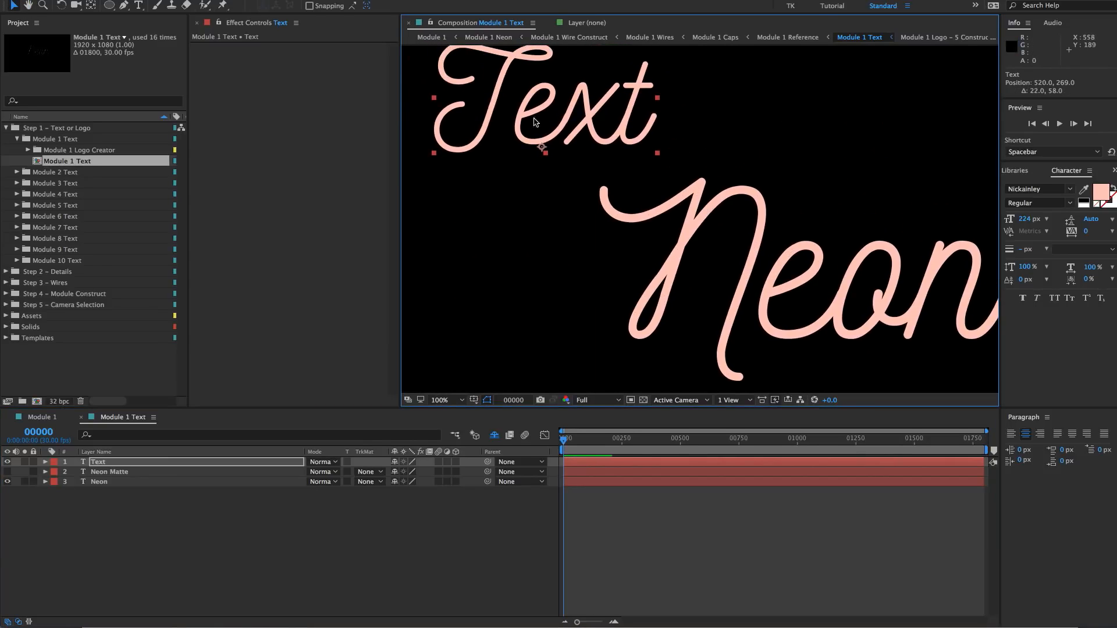
pyautogui.click(775, 246)
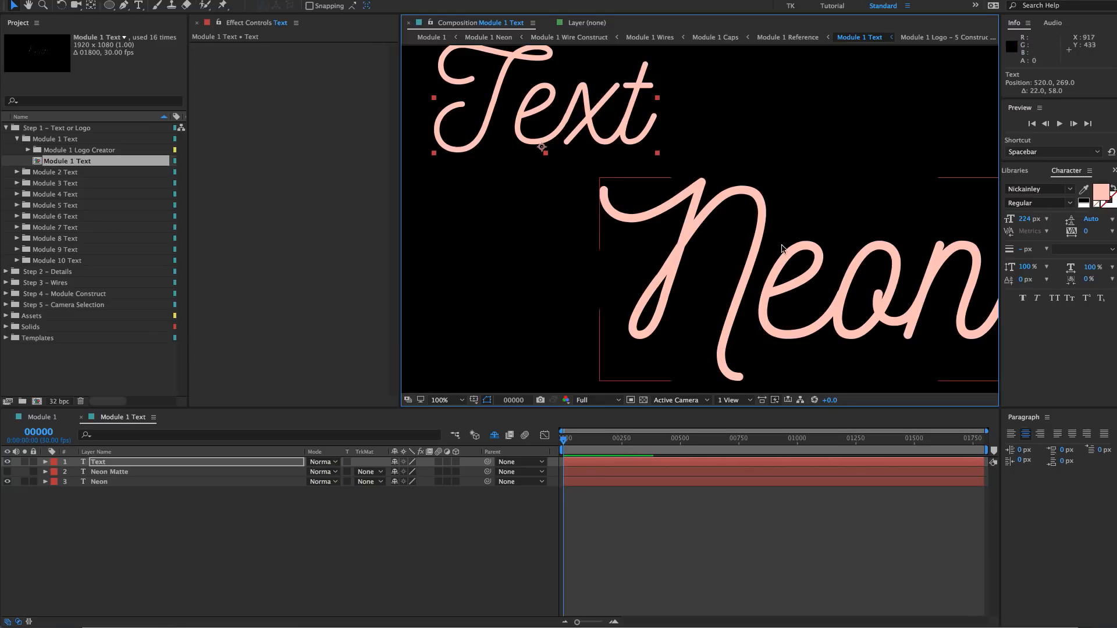
pyautogui.press(',')
pyautogui.press('.')
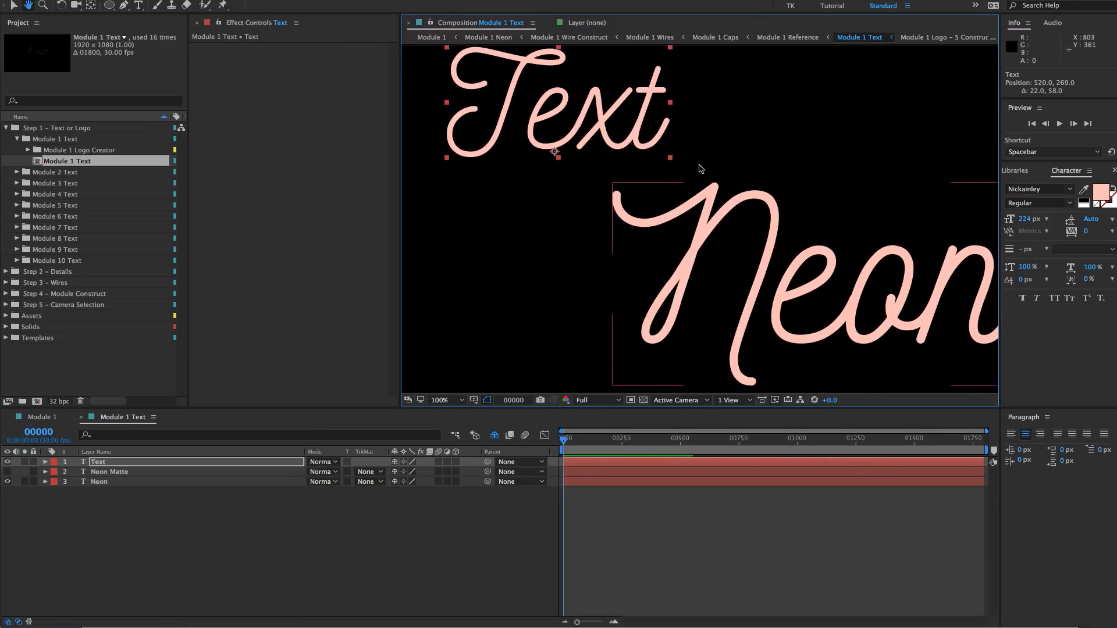
pyautogui.press(',')
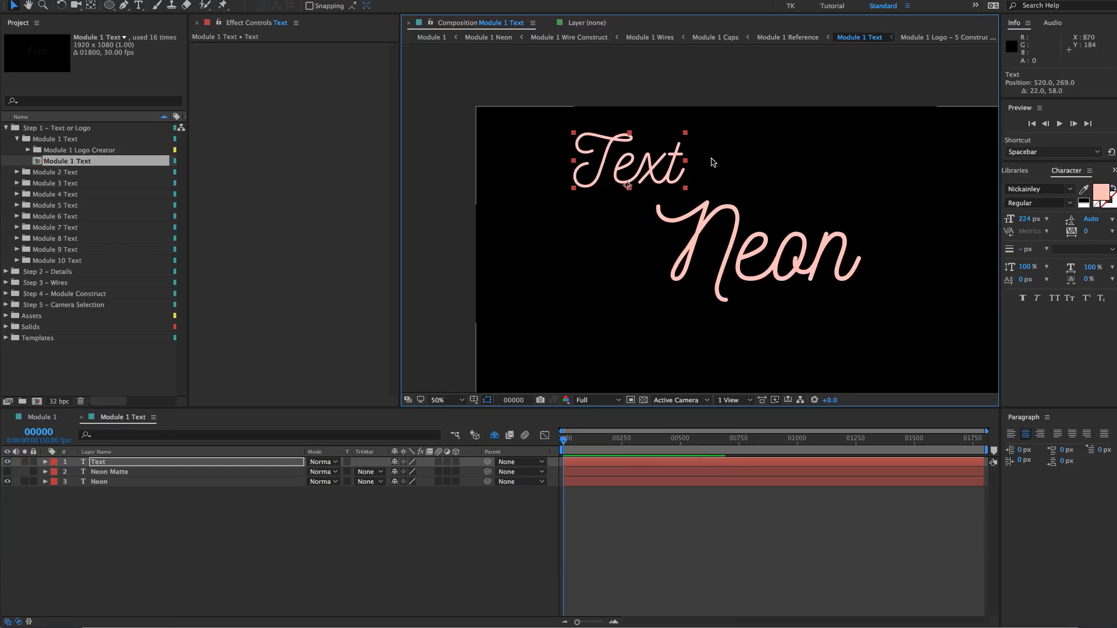
pyautogui.press('.')
pyautogui.moveTo(661, 202); pyautogui.dragTo(653, 205)
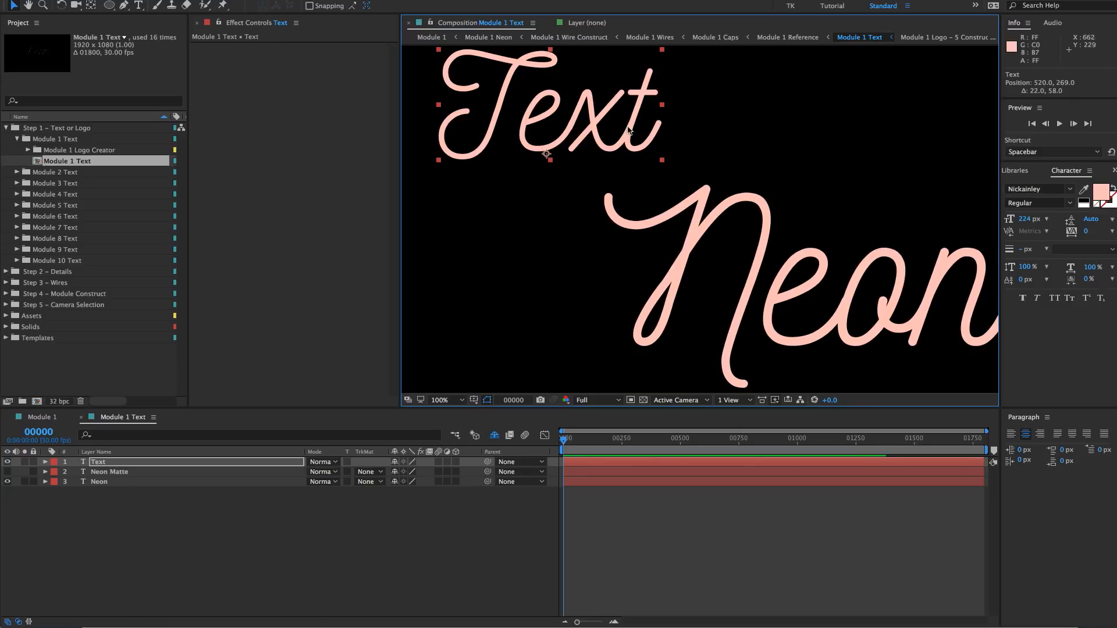
pyautogui.press(',')
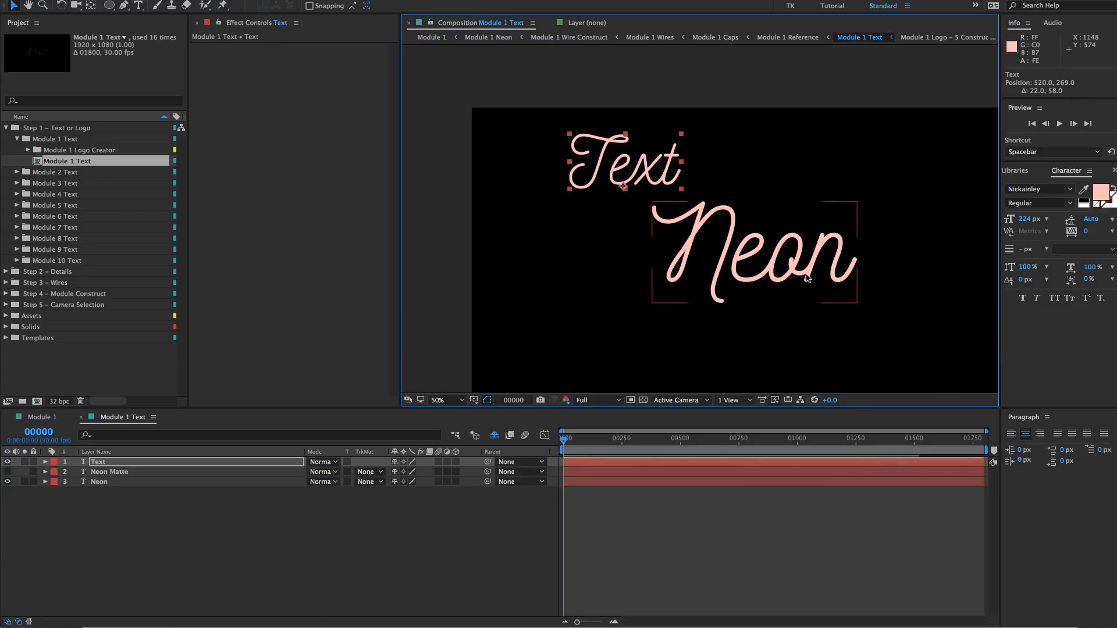
pyautogui.press('space')
pyautogui.moveTo(839, 307); pyautogui.dragTo(761, 266)
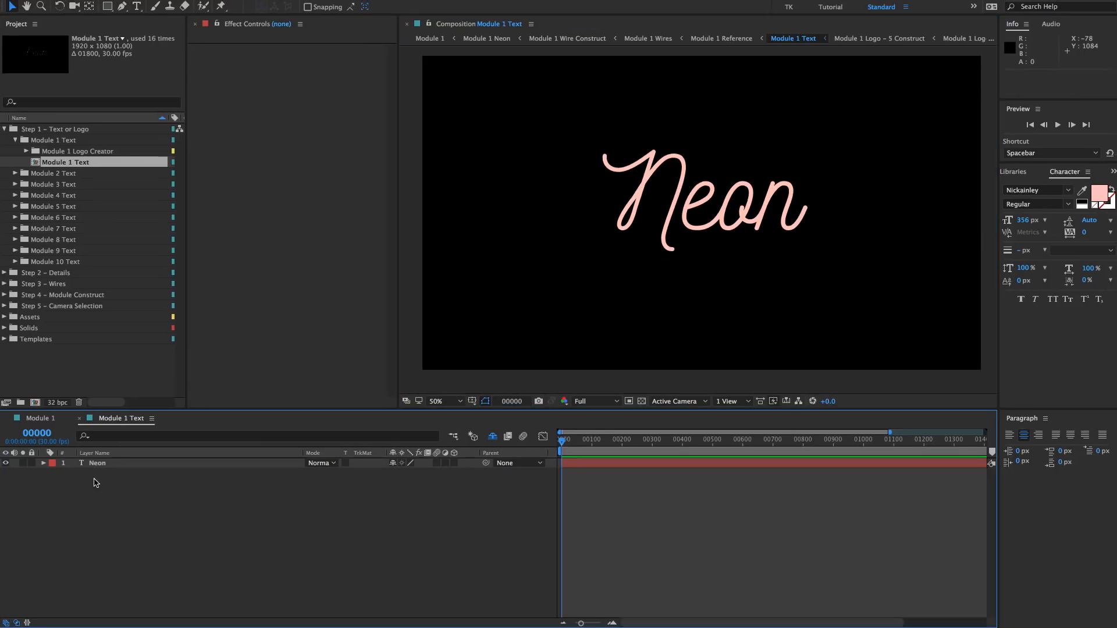
# - Apply Faux Bold to the Neon text layer and compare its thickness with and without it
pyautogui.click(97, 463)
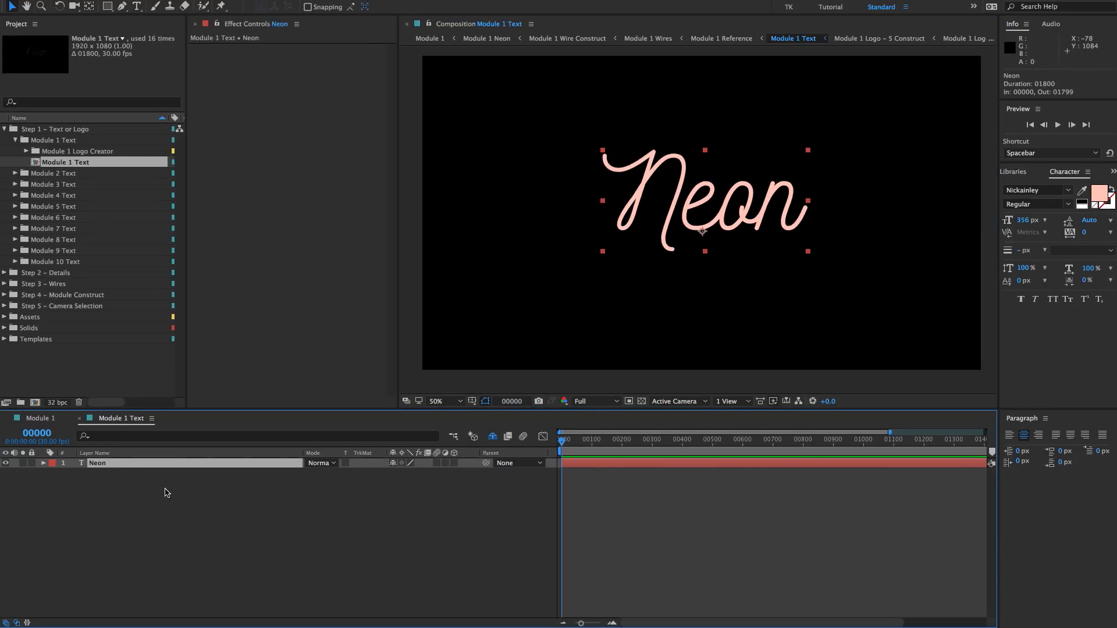
pyautogui.click(326, 511)
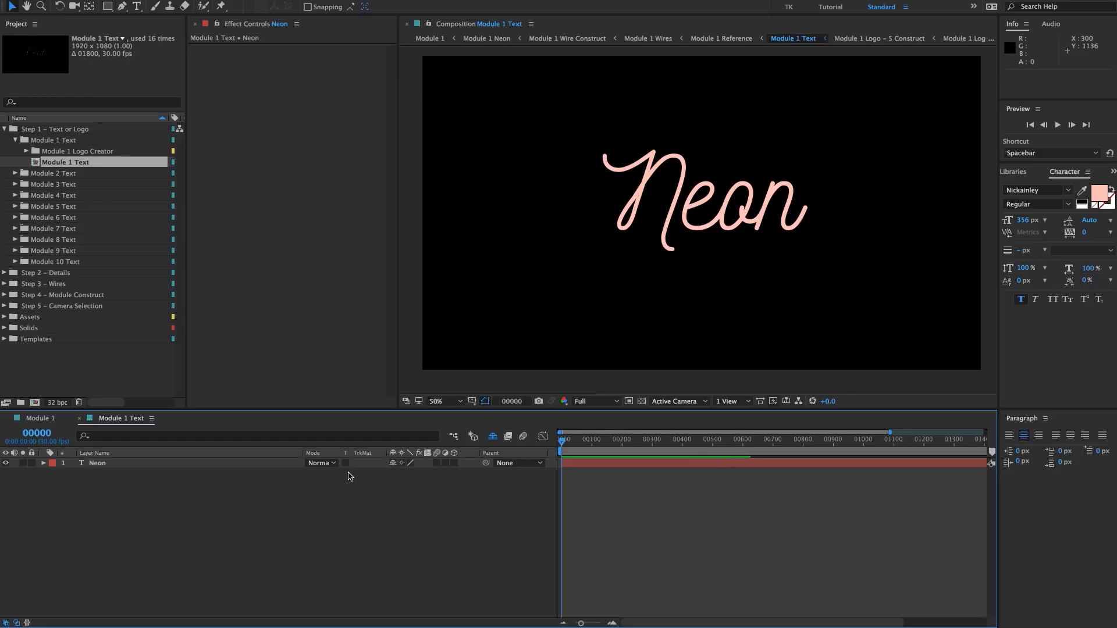
pyautogui.click(169, 464)
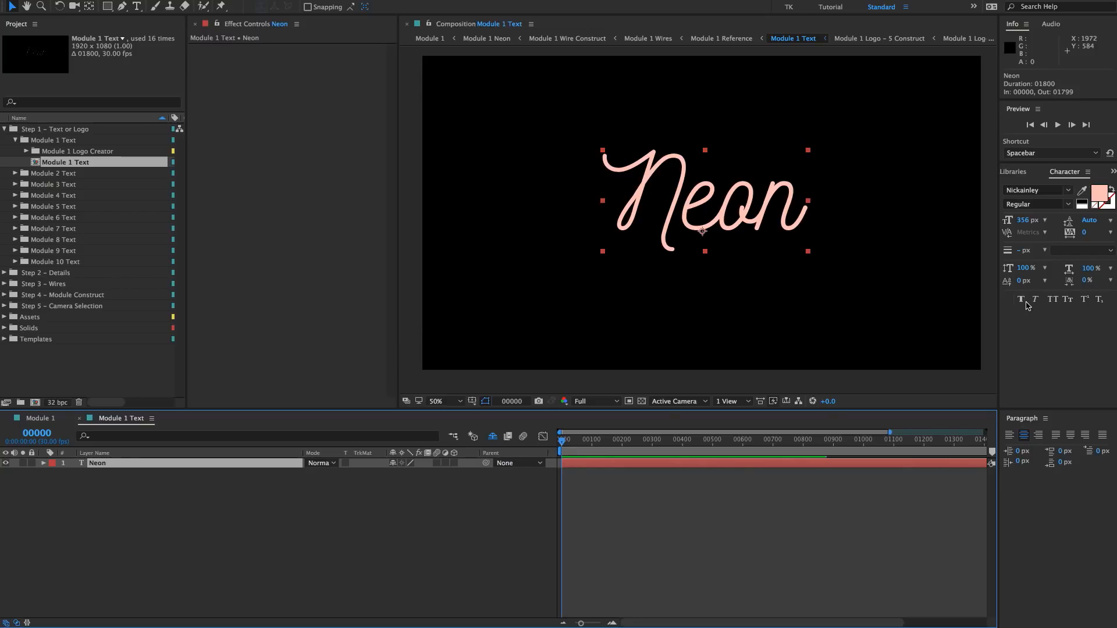
pyautogui.click(169, 1)
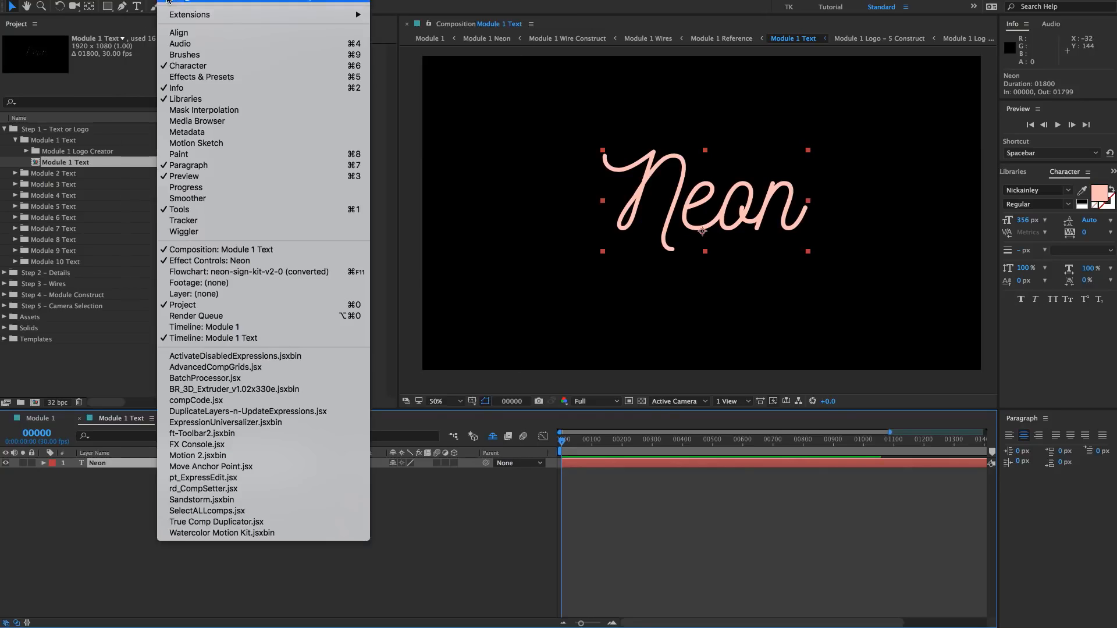
pyautogui.click(1085, 342)
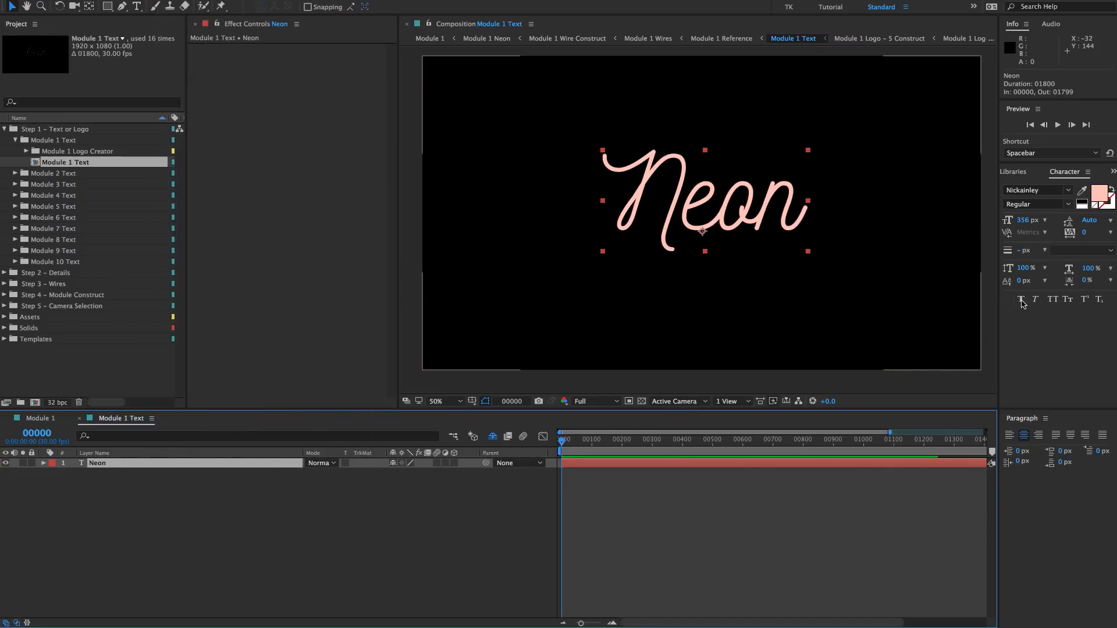
pyautogui.click(1022, 299)
pyautogui.press('/')
pyautogui.hotkey('ctrl', 'z')
pyautogui.hotkey('ctrl', 'shift', 'z')
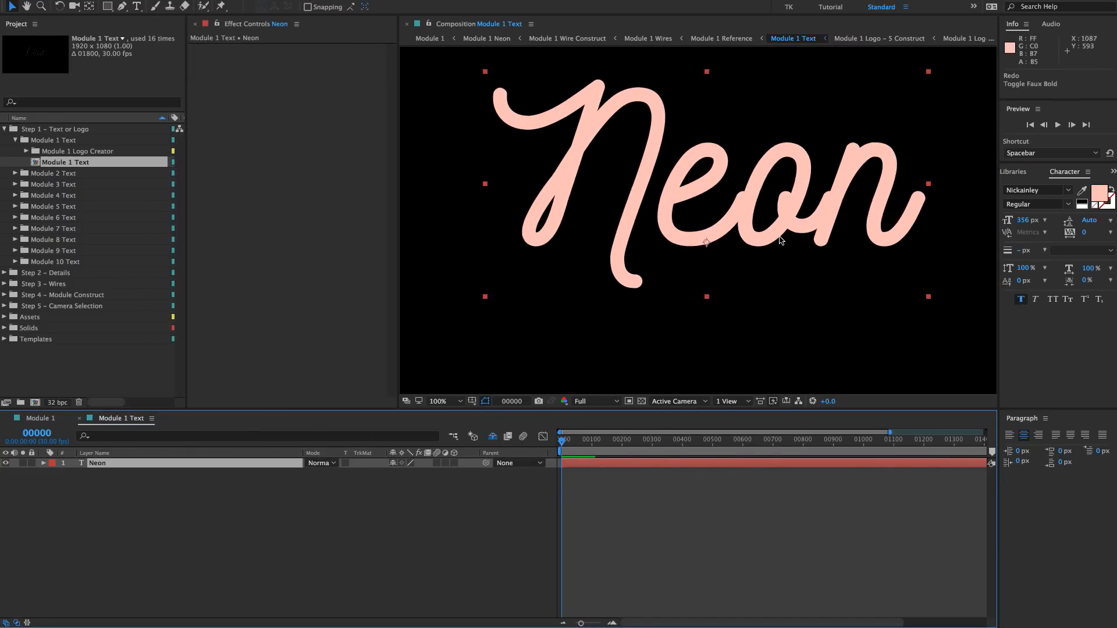
pyautogui.press(',')
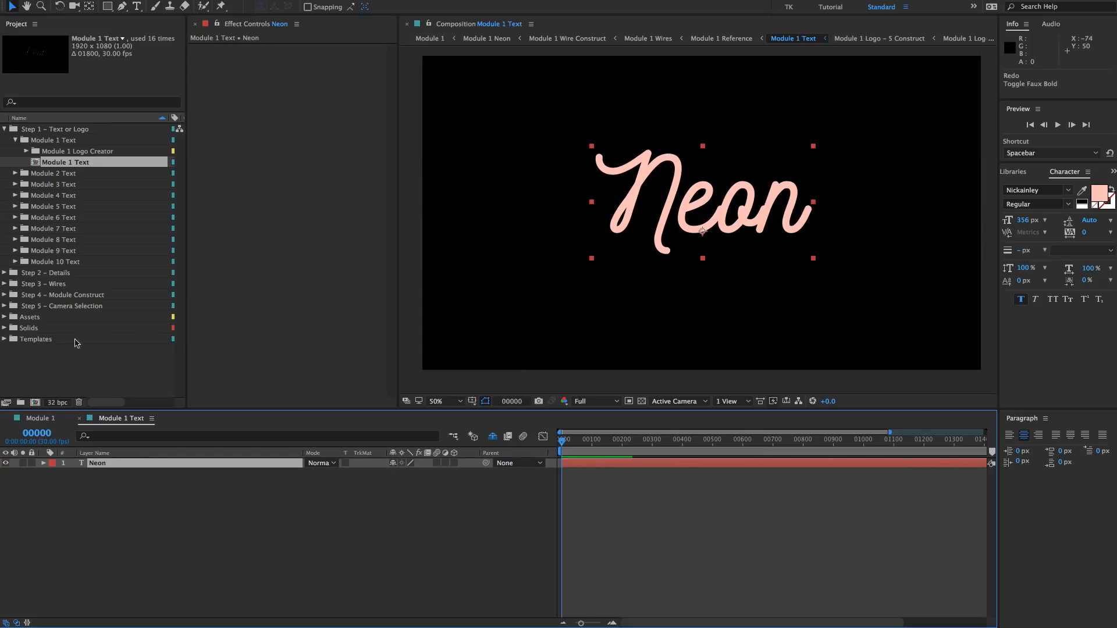
# - Return to the Module 1 composition and bring up the Neon Controller's Simple Neon Animator effect
pyautogui.click(41, 418)
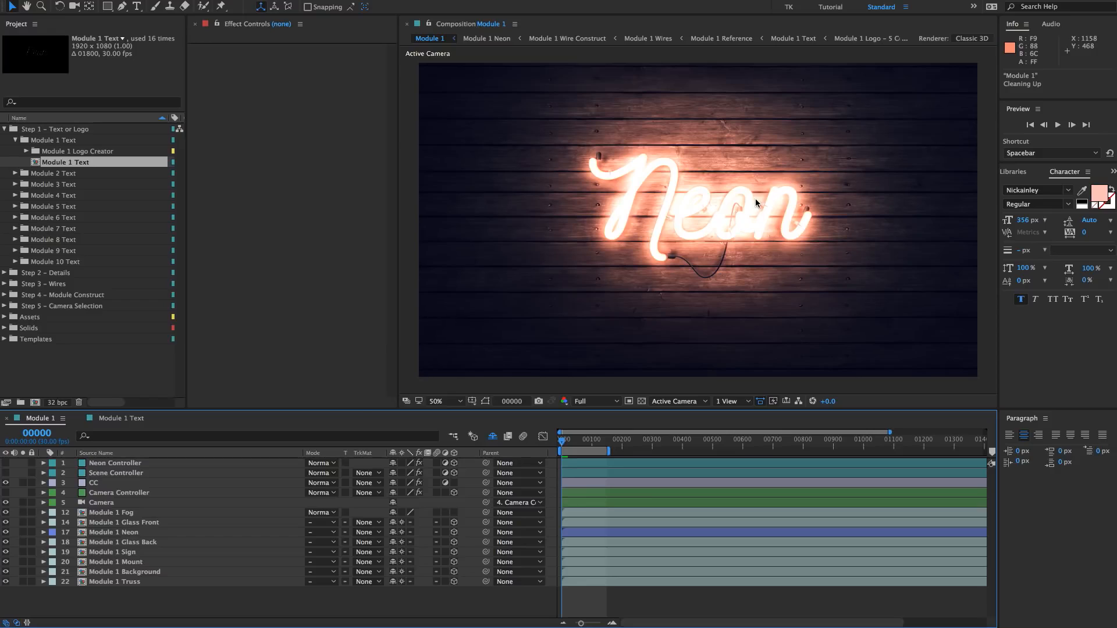
pyautogui.click(129, 464)
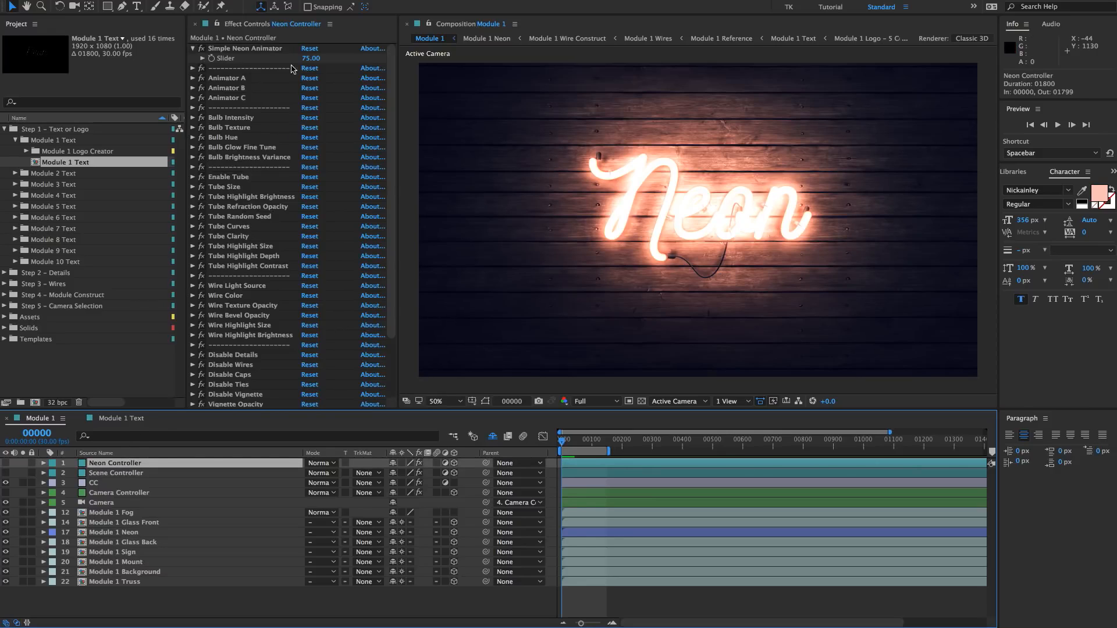
pyautogui.click(244, 50)
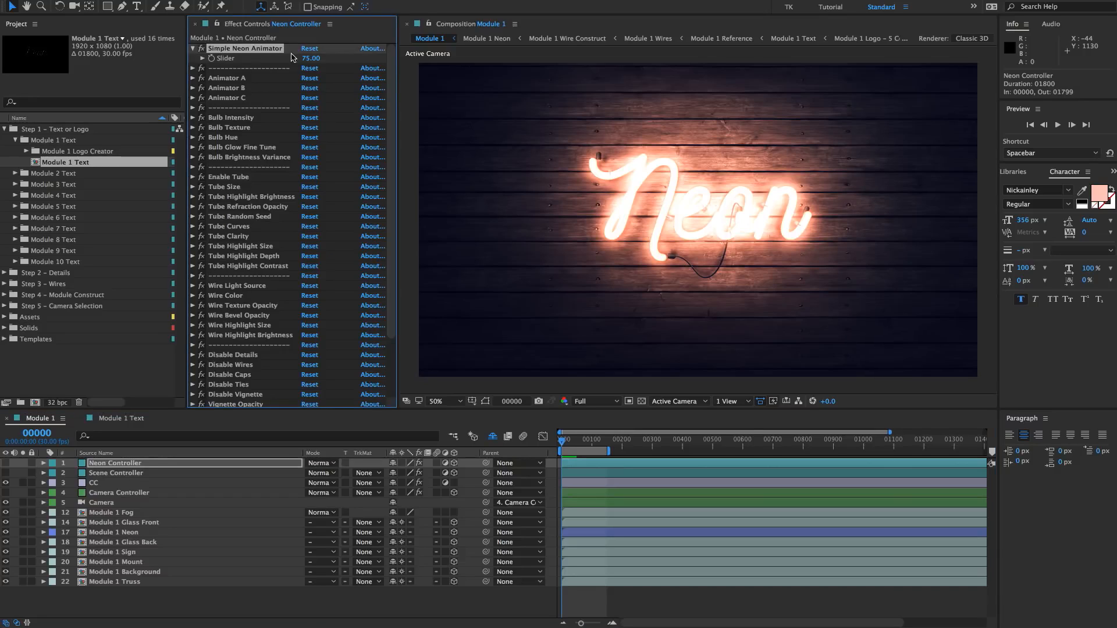
# - Try the Simple Neon Animator slider at 65 and restore it to 75
pyautogui.click(309, 59)
pyautogui.write('65')
pyautogui.press('Return')
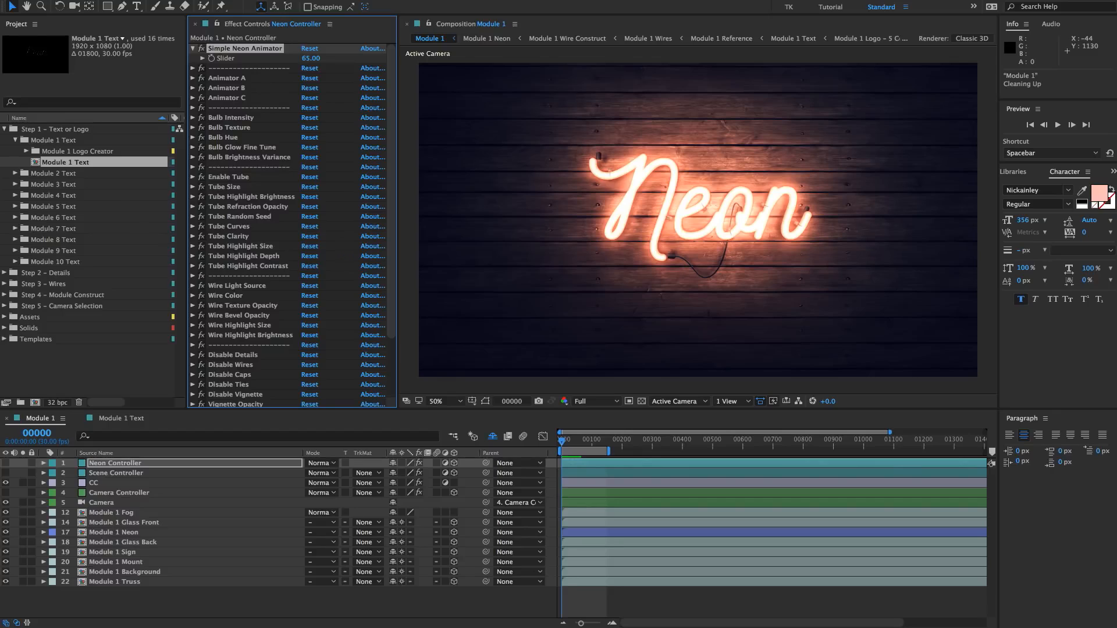
pyautogui.moveTo(311, 58); pyautogui.dragTo(462, 63)
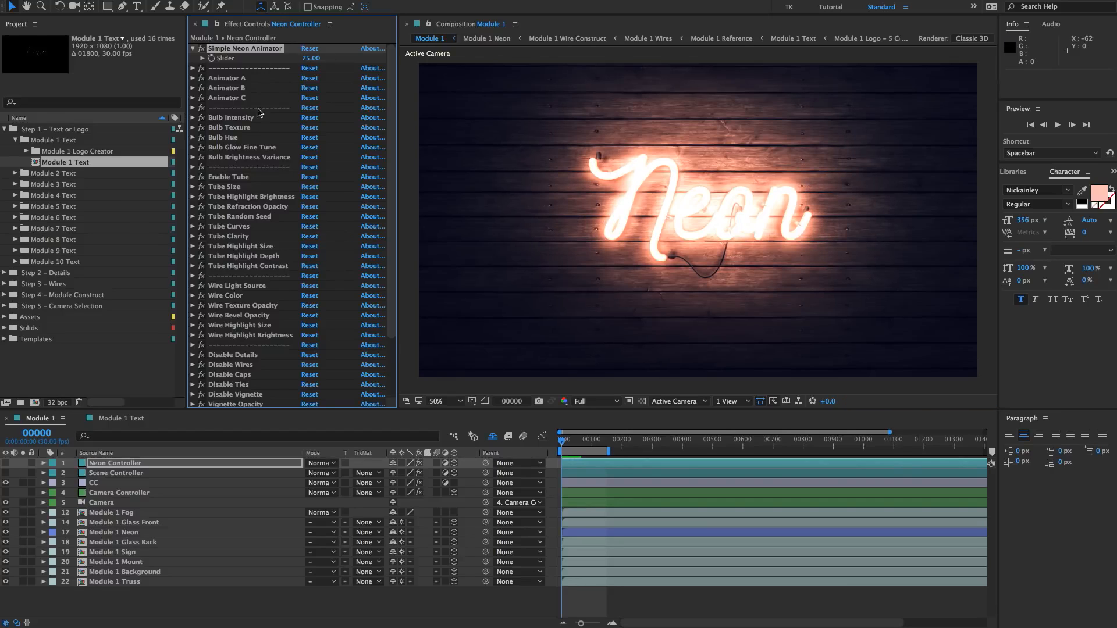
# - In the Module 1 Text composition, replace the Neon layer with a new paragraph text layer reading "Example"
pyautogui.click(114, 420)
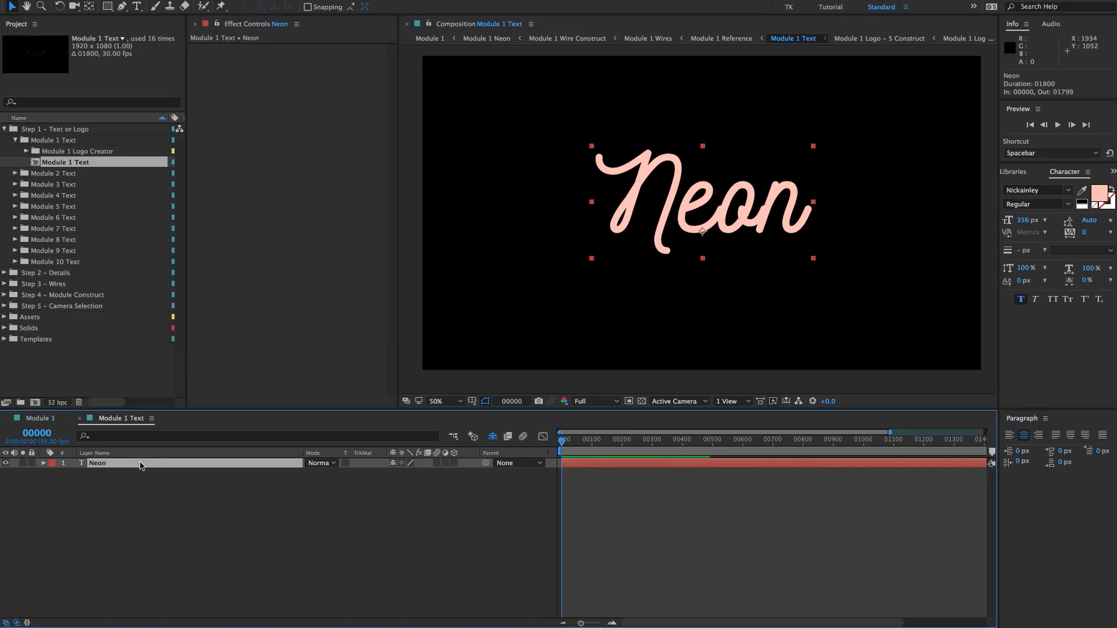
pyautogui.press('Delete')
pyautogui.hotkey('ctrl', 't')
pyautogui.moveTo(487, 114); pyautogui.dragTo(933, 286)
pyautogui.write('Example')
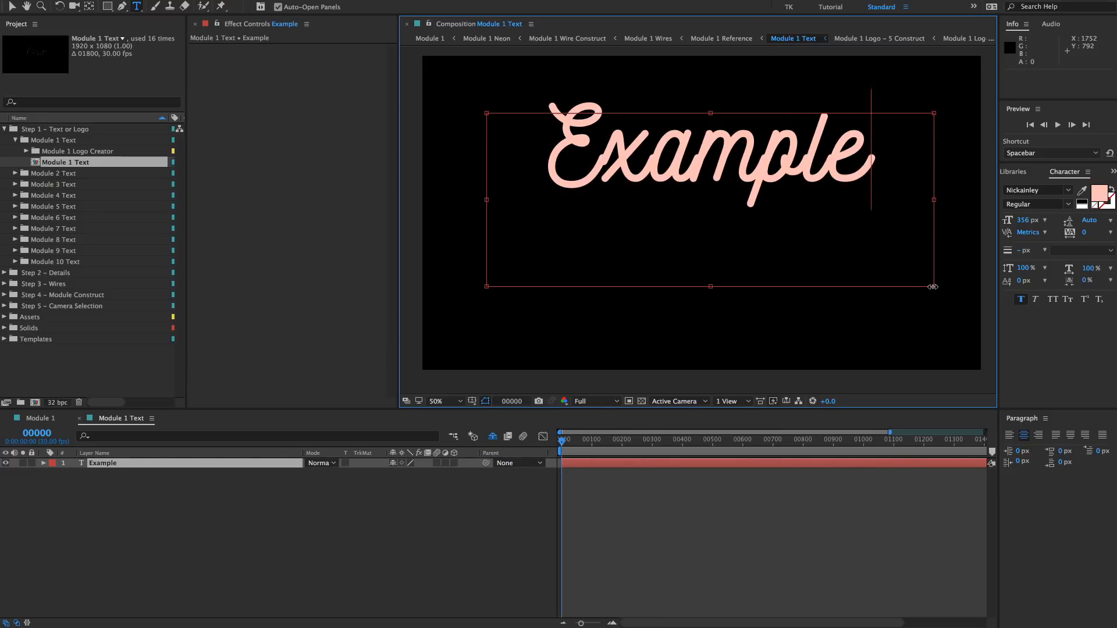
# - Turn off Faux Bold for the Example text and move it to the middle of the frame
pyautogui.click(120, 466)
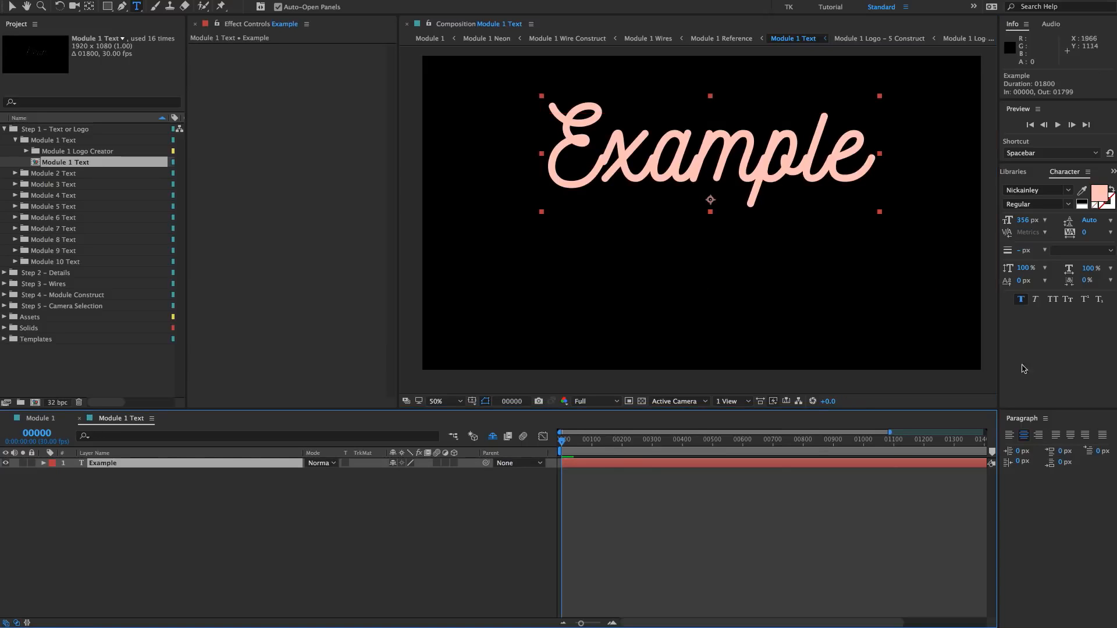
pyautogui.click(1021, 300)
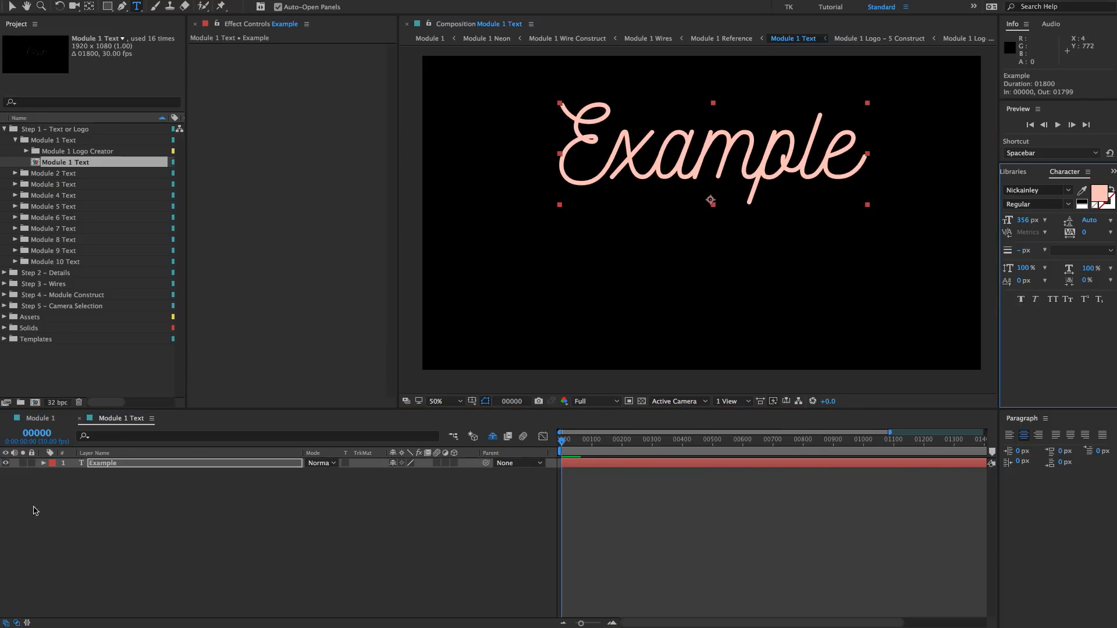
pyautogui.click(90, 465)
pyautogui.press('v')
pyautogui.moveTo(685, 149); pyautogui.dragTo(676, 205)
pyautogui.click(116, 464)
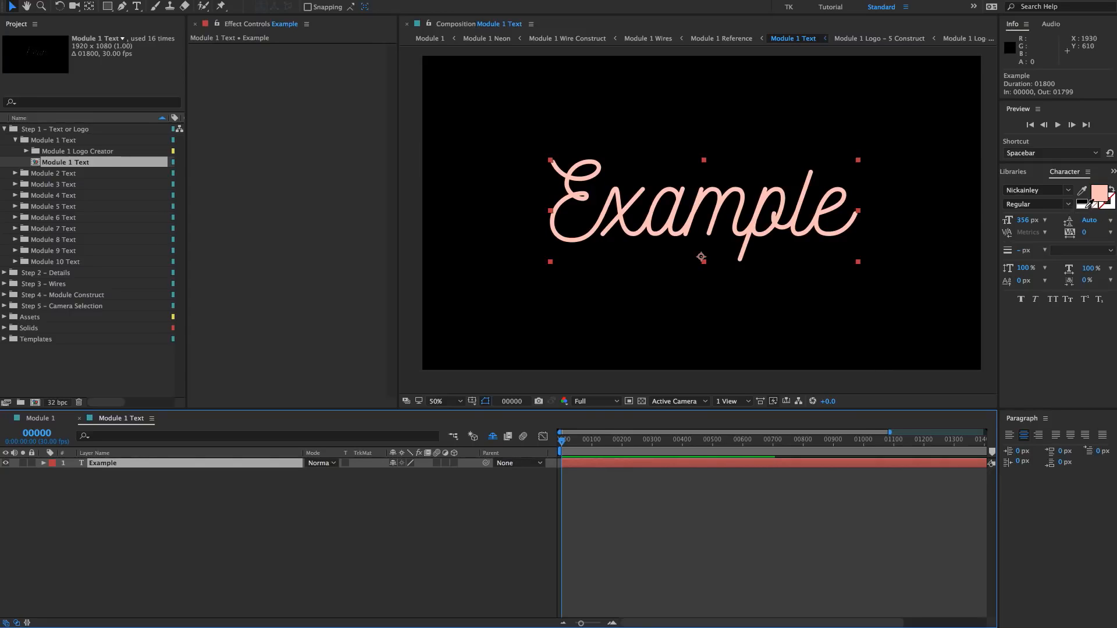
# - Check the font's available styles, then duplicate the Example layer and set the copy's text color to white (FFFFFF)
pyautogui.click(1068, 204)
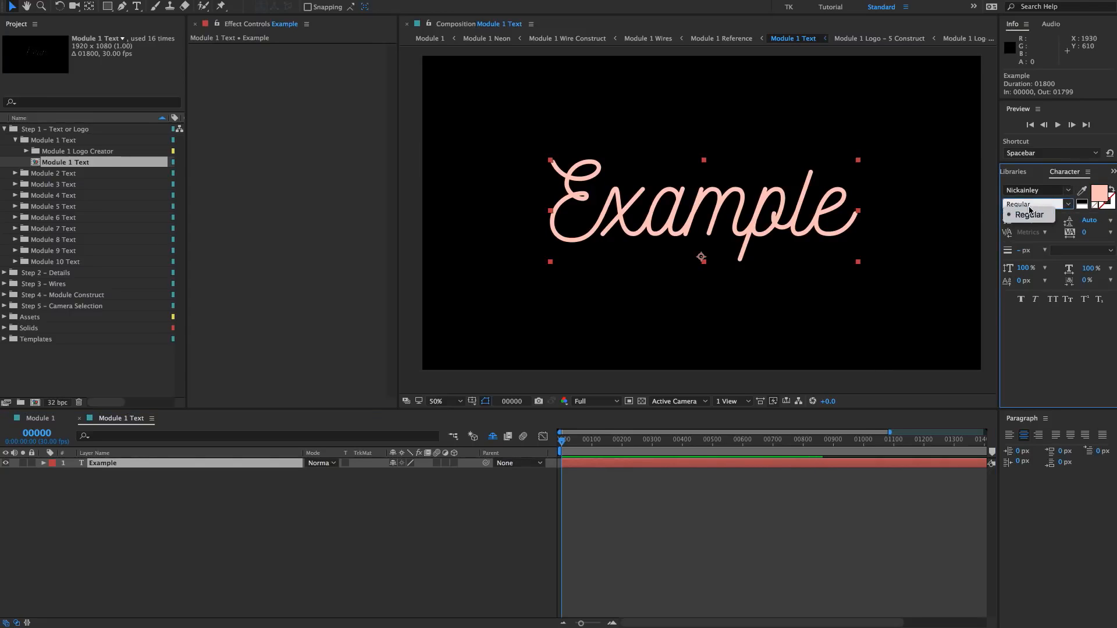
pyautogui.click(102, 465)
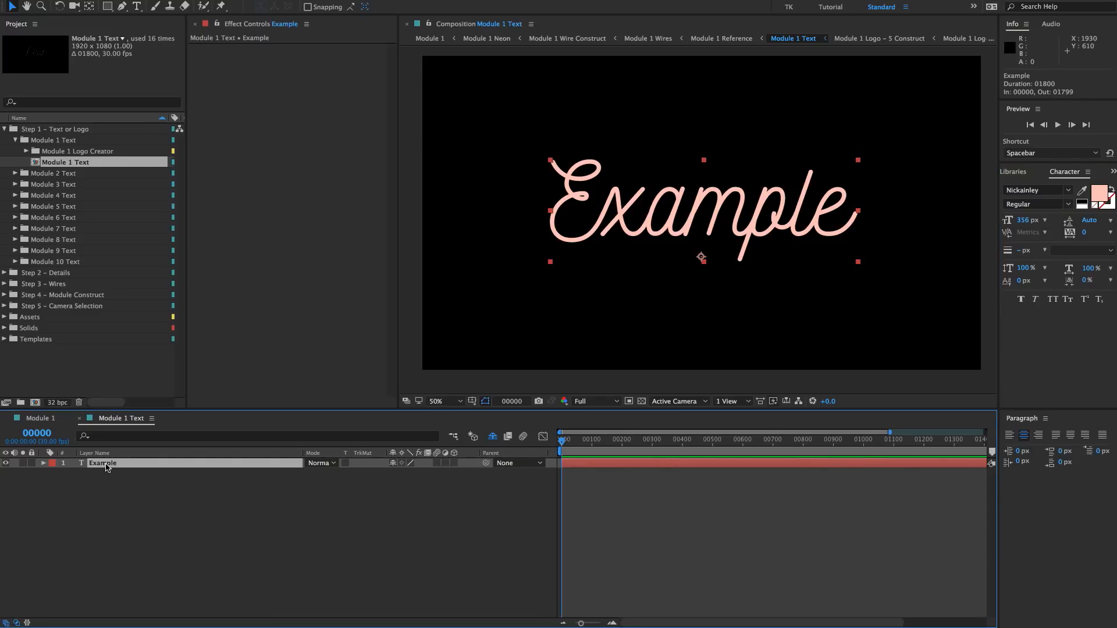
pyautogui.hotkey('ctrl', 'd')
pyautogui.click(103, 464)
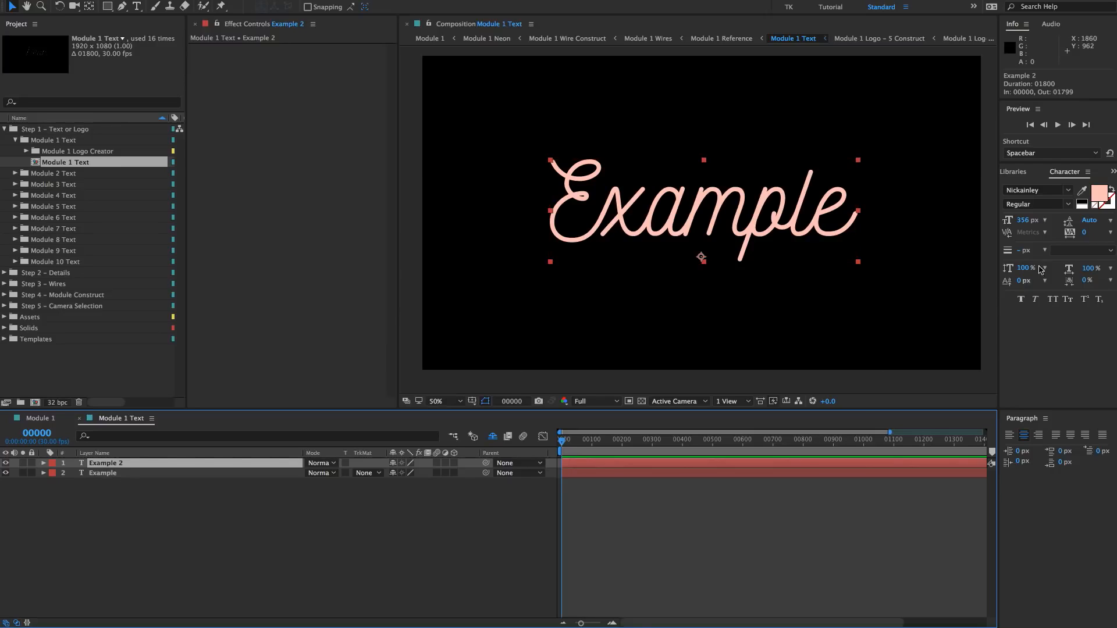
pyautogui.click(1100, 195)
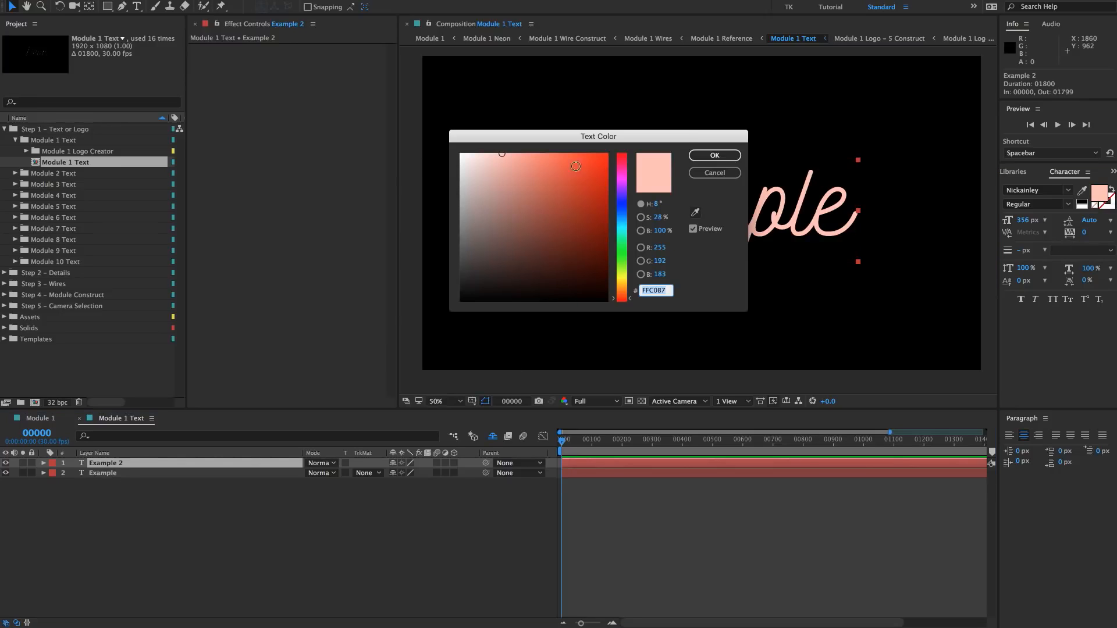
pyautogui.click(461, 154)
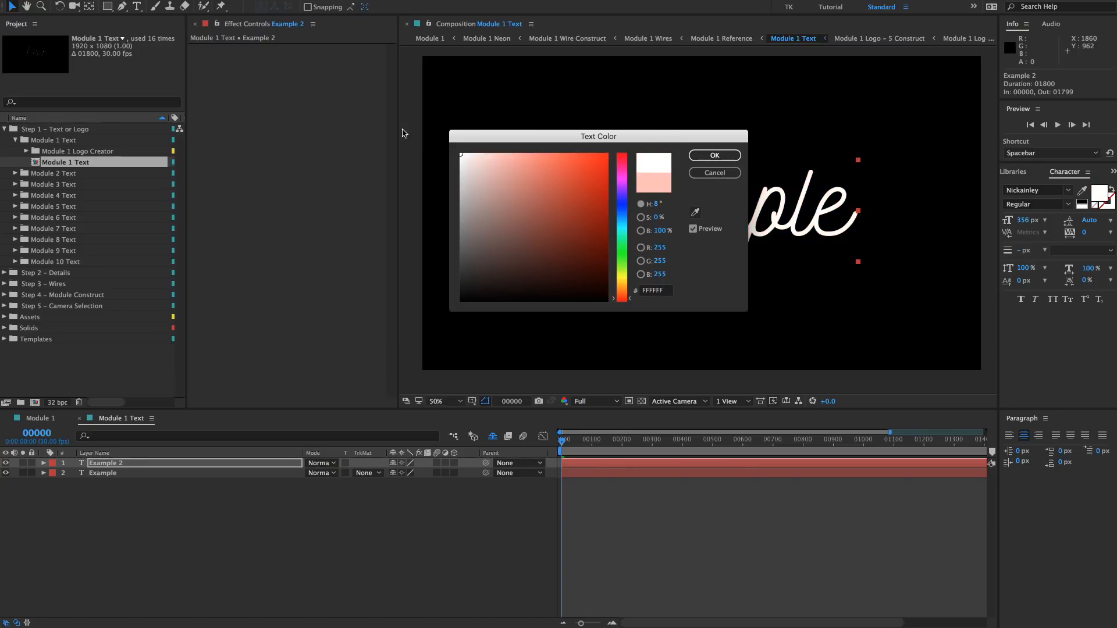
pyautogui.click(702, 155)
pyautogui.click(249, 493)
# - Add a Stroke layer style to the Example 2 layer
pyautogui.click(127, 464)
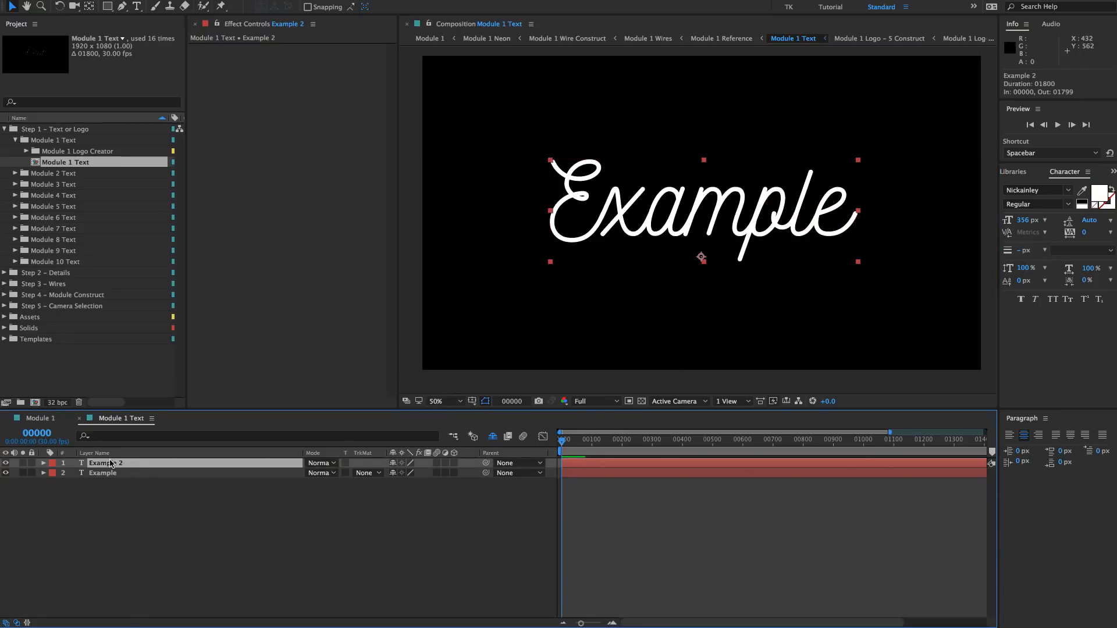
pyautogui.rightClick(110, 466)
pyautogui.moveTo(175, 469)
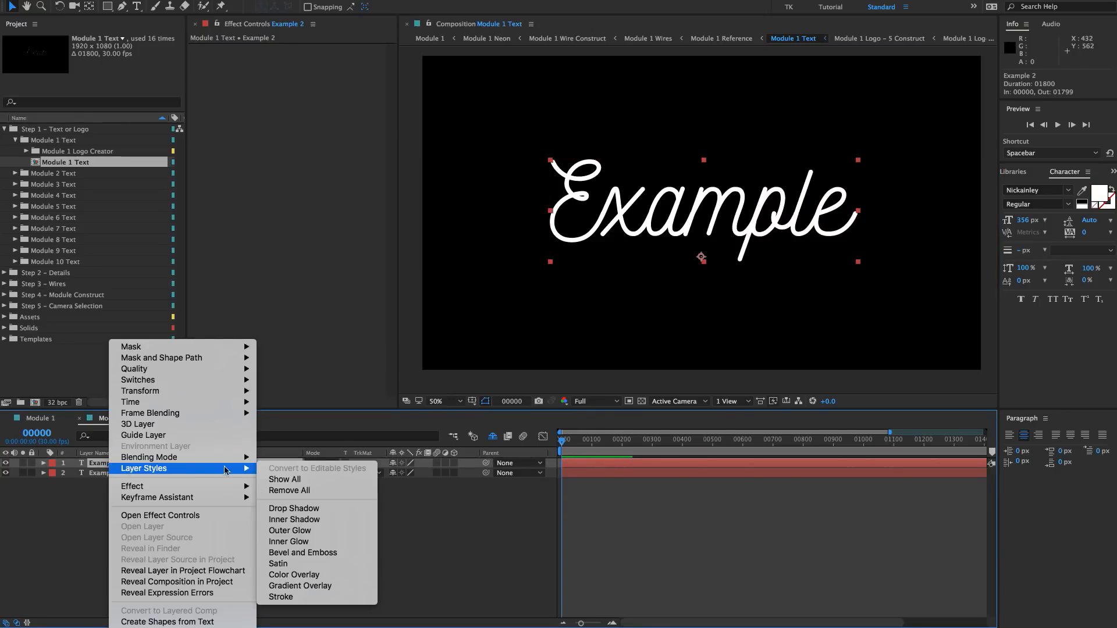
pyautogui.click(288, 599)
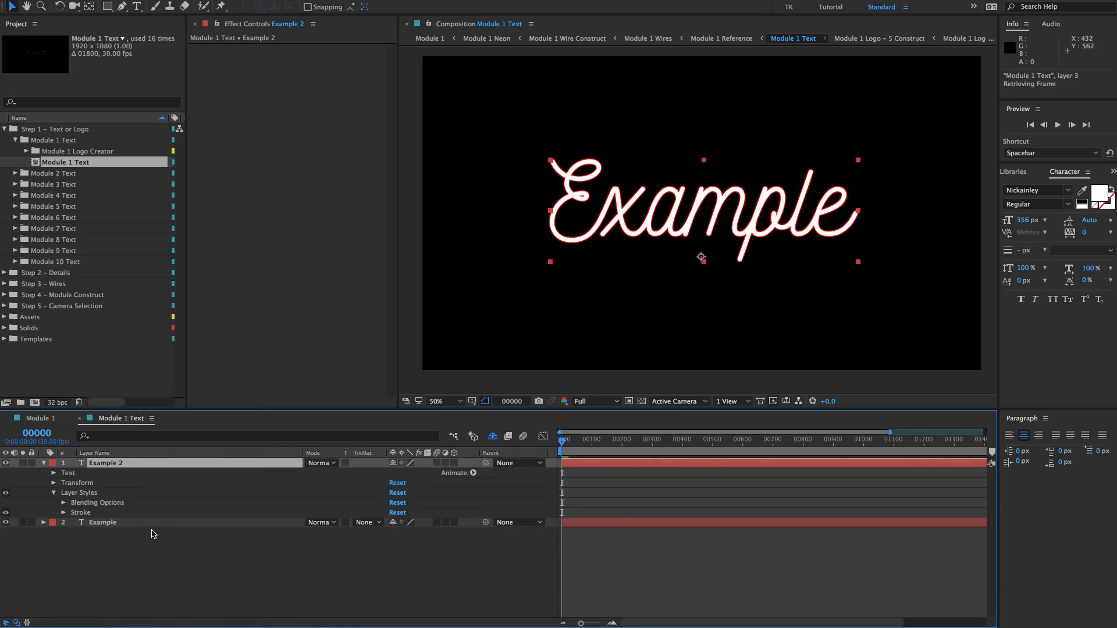
# - Set the color of Example 2's Stroke layer style to black (000000)
pyautogui.scroll(2, 604, 190)
pyautogui.press('space')
pyautogui.moveTo(603, 190); pyautogui.dragTo(665, 200)
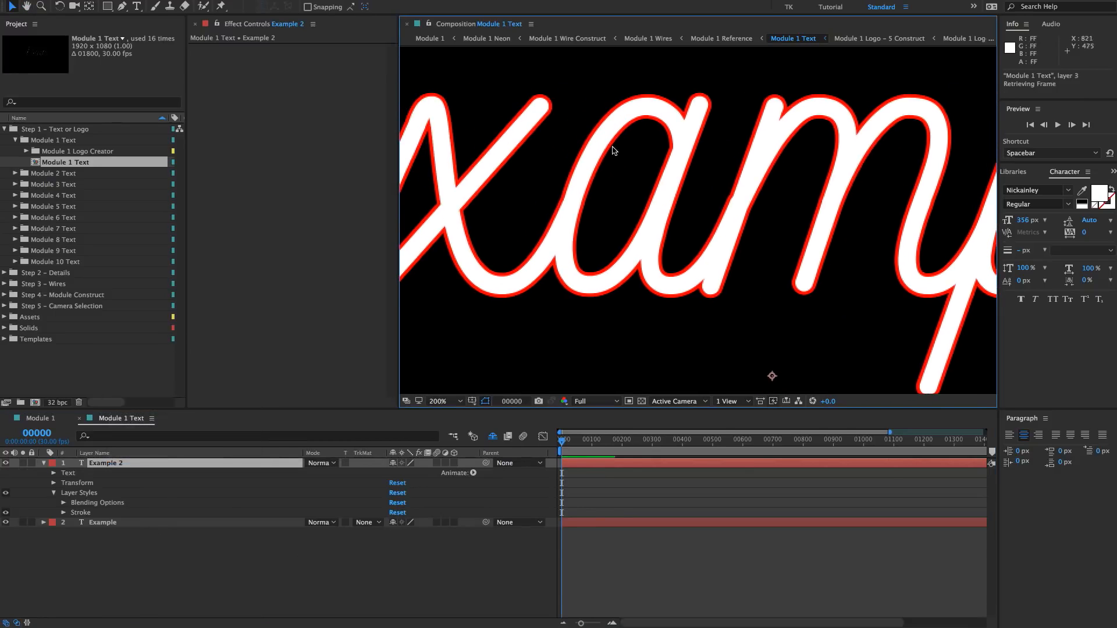
pyautogui.click(81, 513)
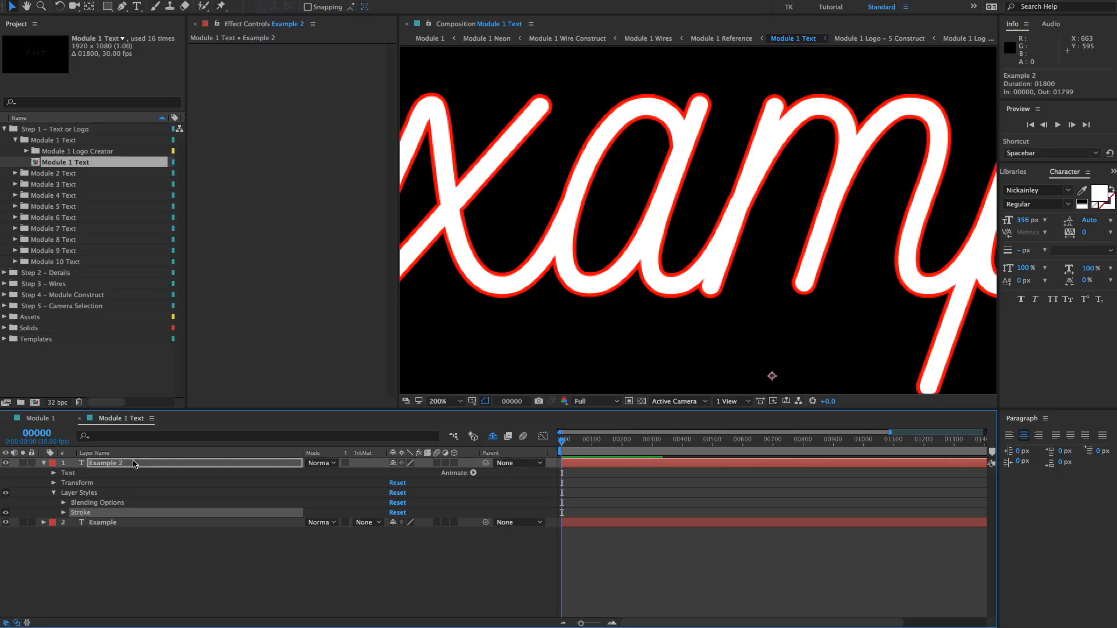
pyautogui.click(63, 513)
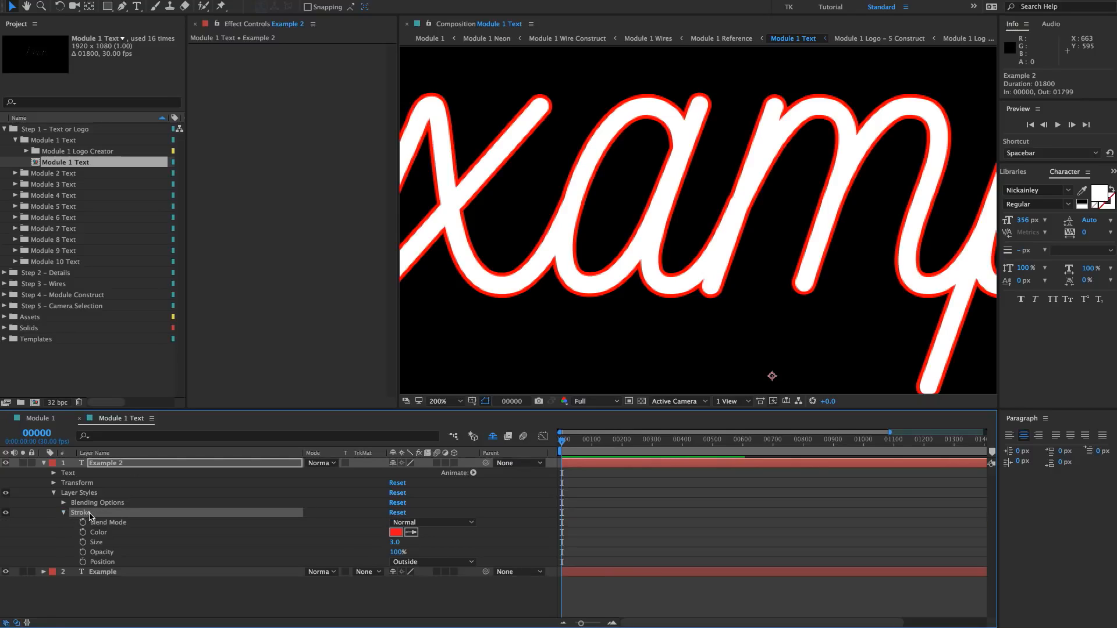
pyautogui.click(100, 532)
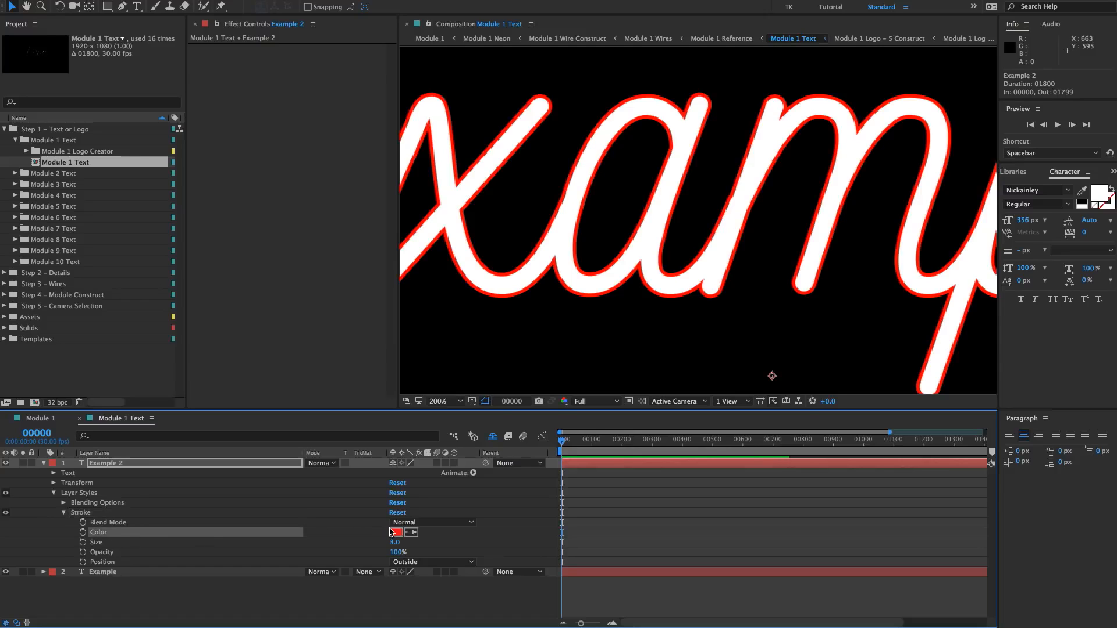
pyautogui.click(393, 533)
pyautogui.moveTo(576, 186); pyautogui.dragTo(418, 314)
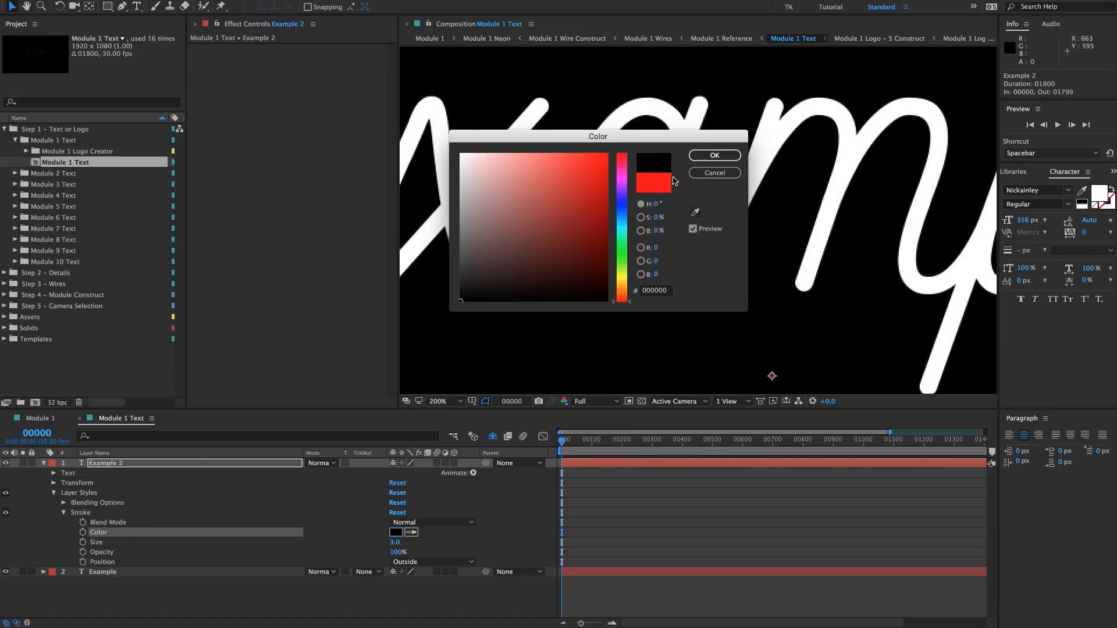
pyautogui.click(714, 155)
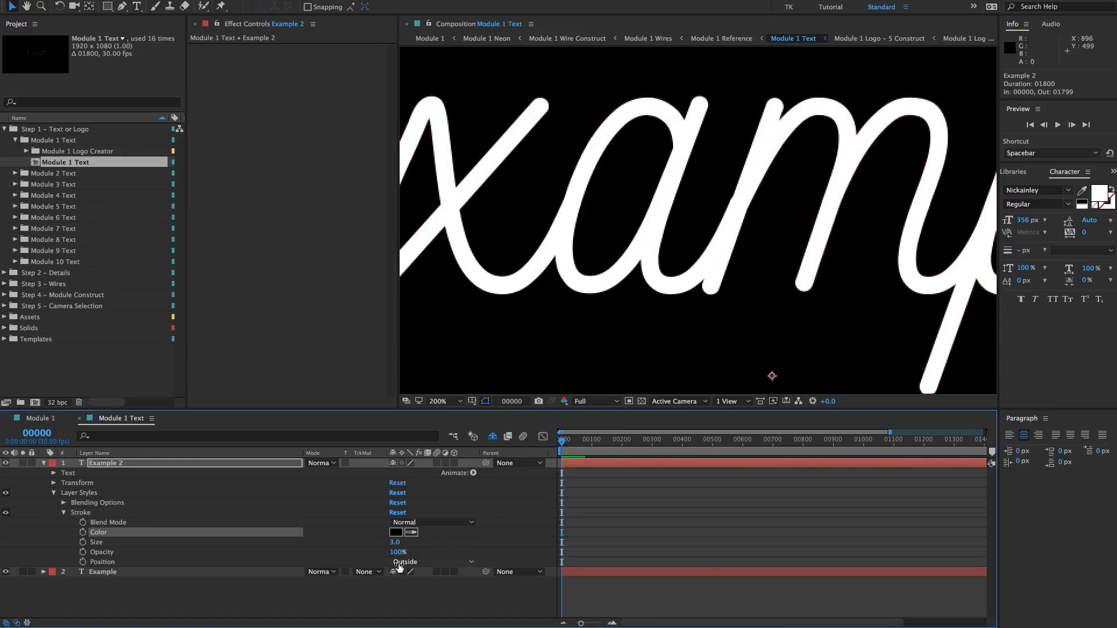
# - Set the stroke's position to Center and check the black outline against the transparency grid
pyautogui.click(143, 562)
pyautogui.click(424, 563)
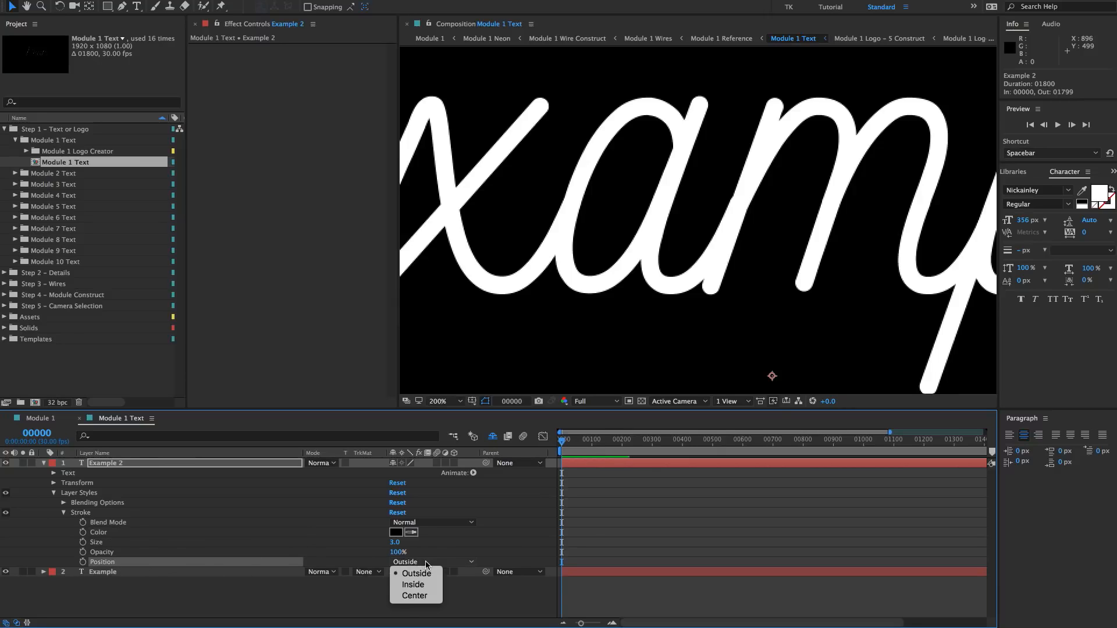
pyautogui.click(409, 600)
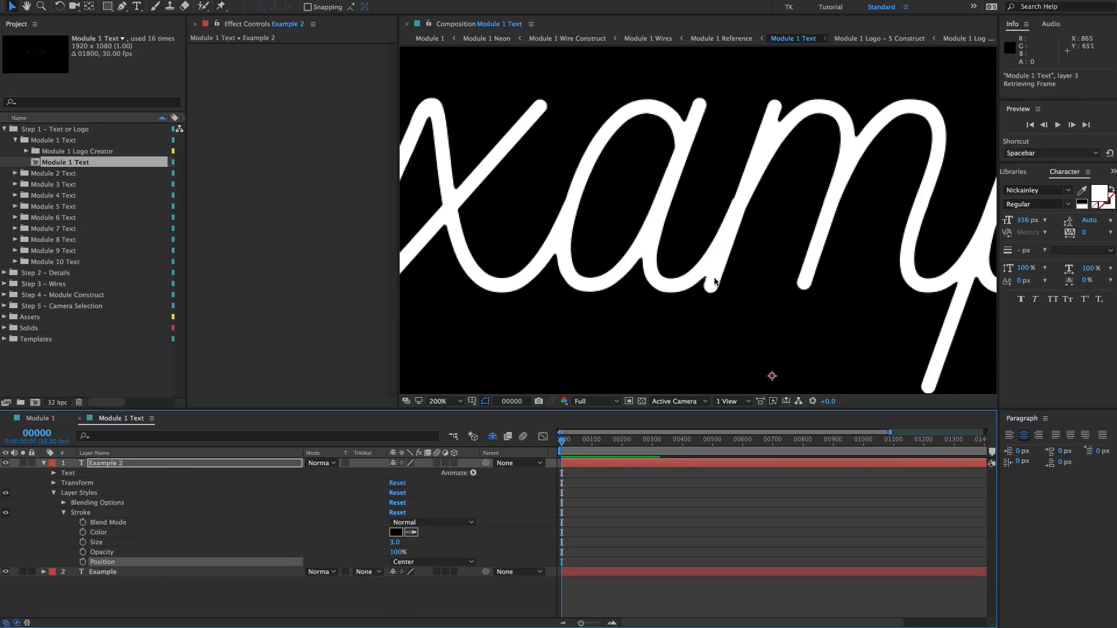
pyautogui.press(',')
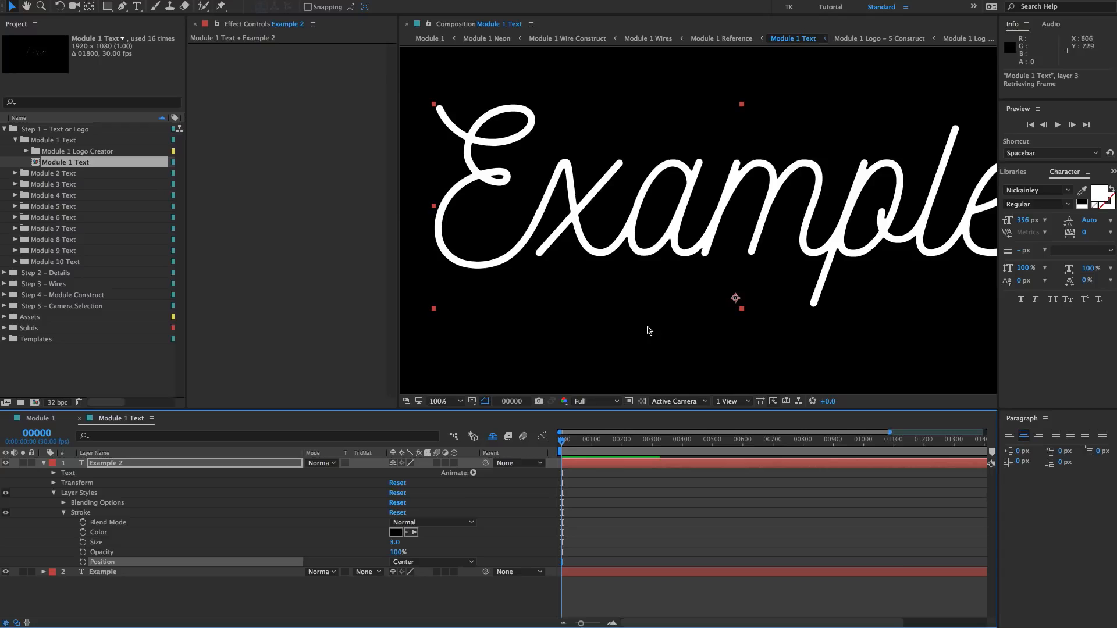
pyautogui.click(643, 405)
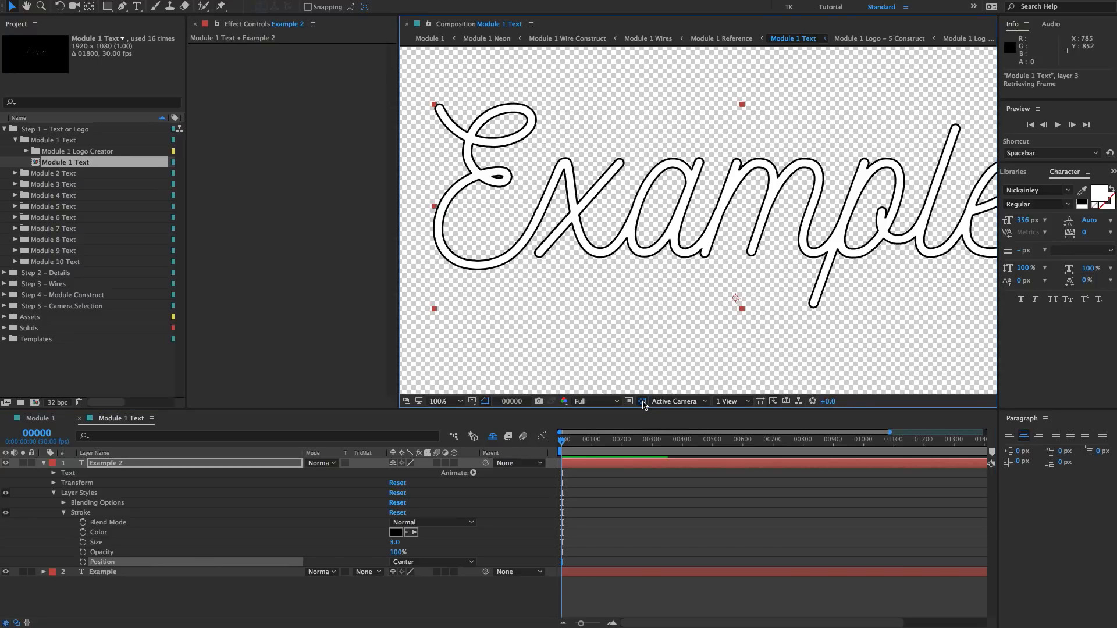
pyautogui.click(643, 404)
pyautogui.click(644, 404)
pyautogui.press('.')
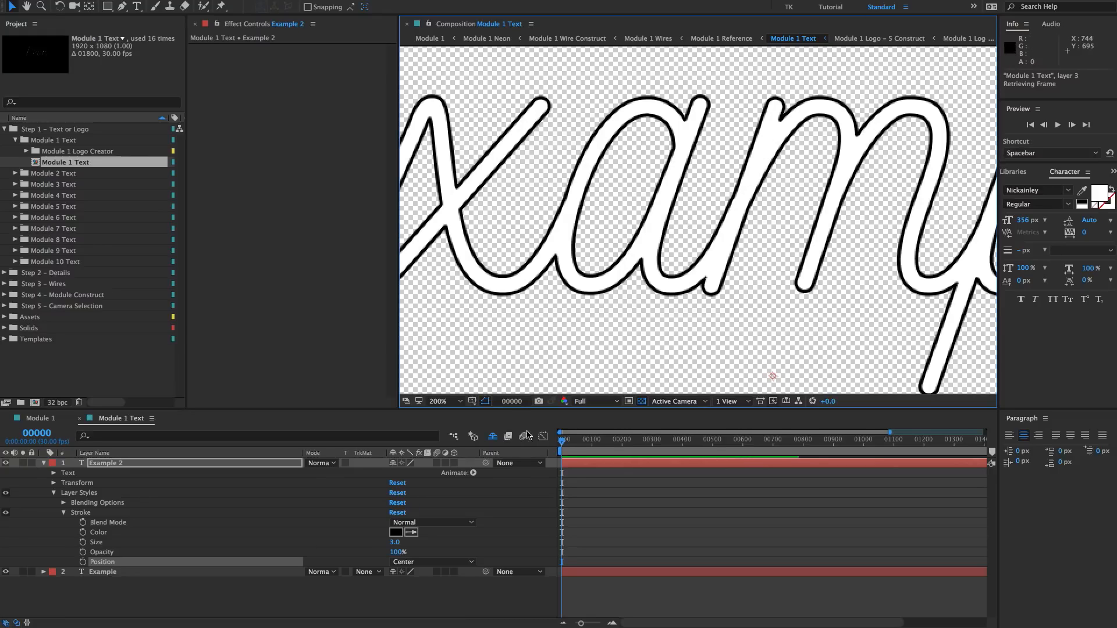
pyautogui.click(640, 401)
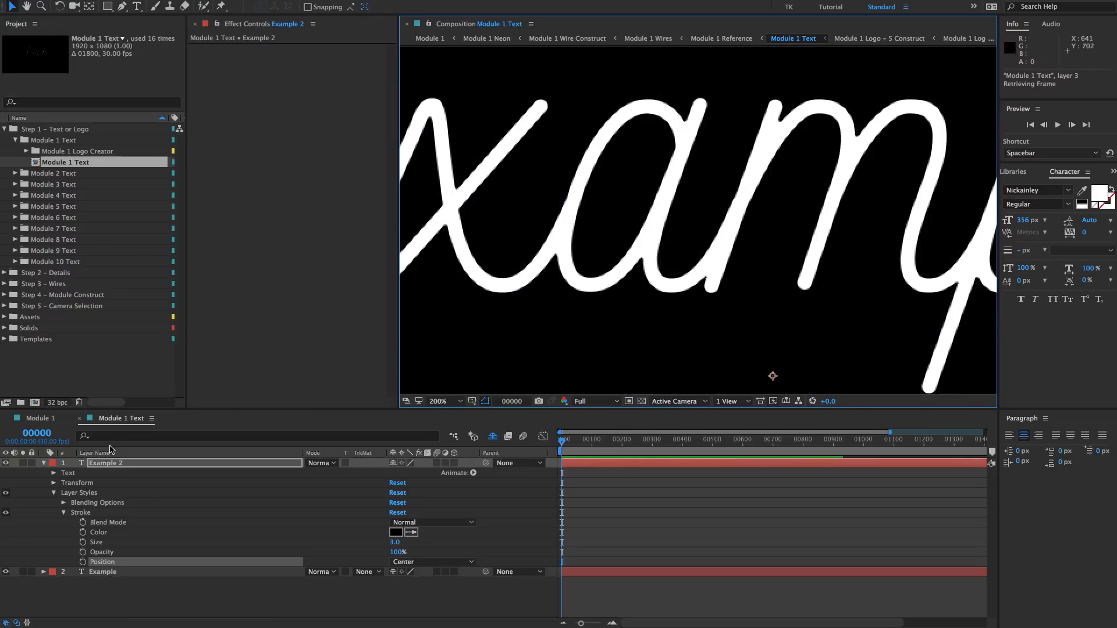
# - Set the Example layer's track matte to Luma Matte "Example 2" and check the result against the transparency grid
pyautogui.click(44, 463)
pyautogui.click(86, 473)
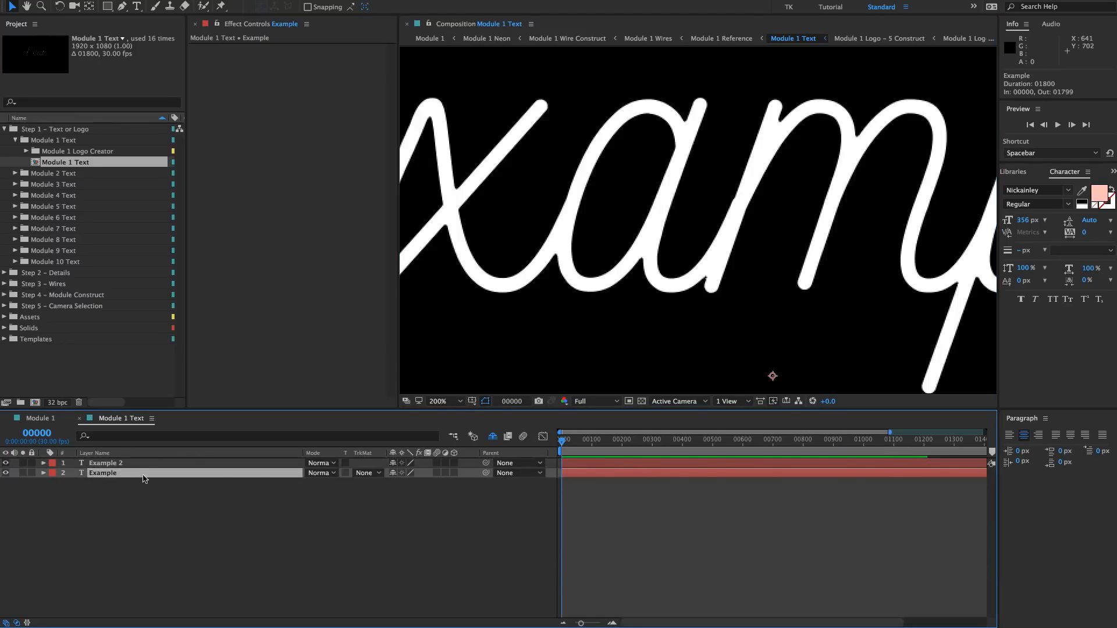
pyautogui.click(367, 473)
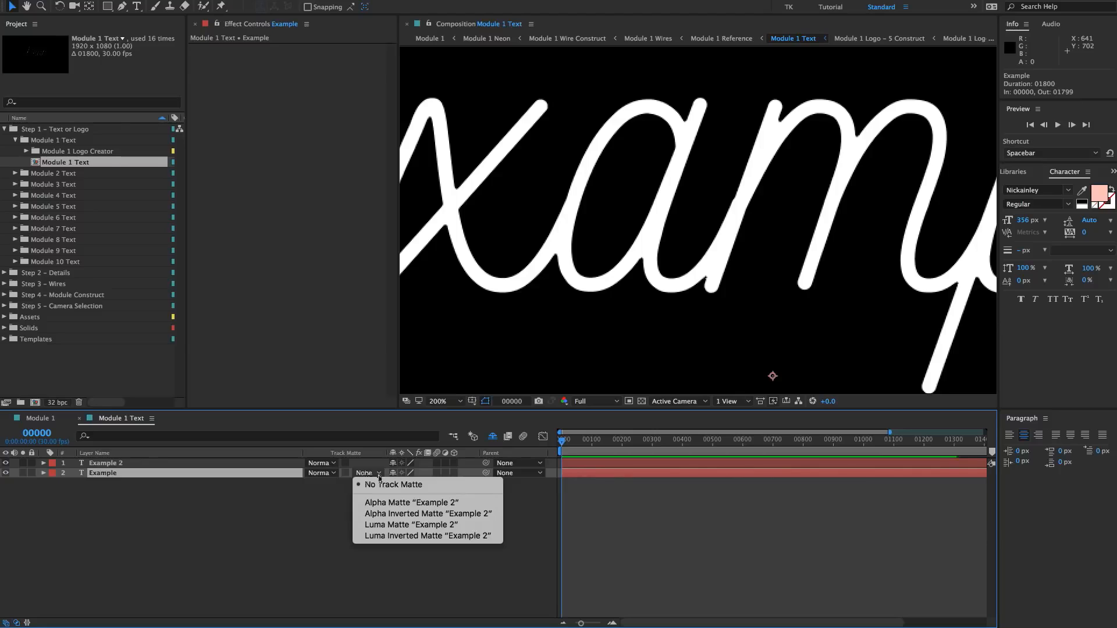
pyautogui.click(384, 525)
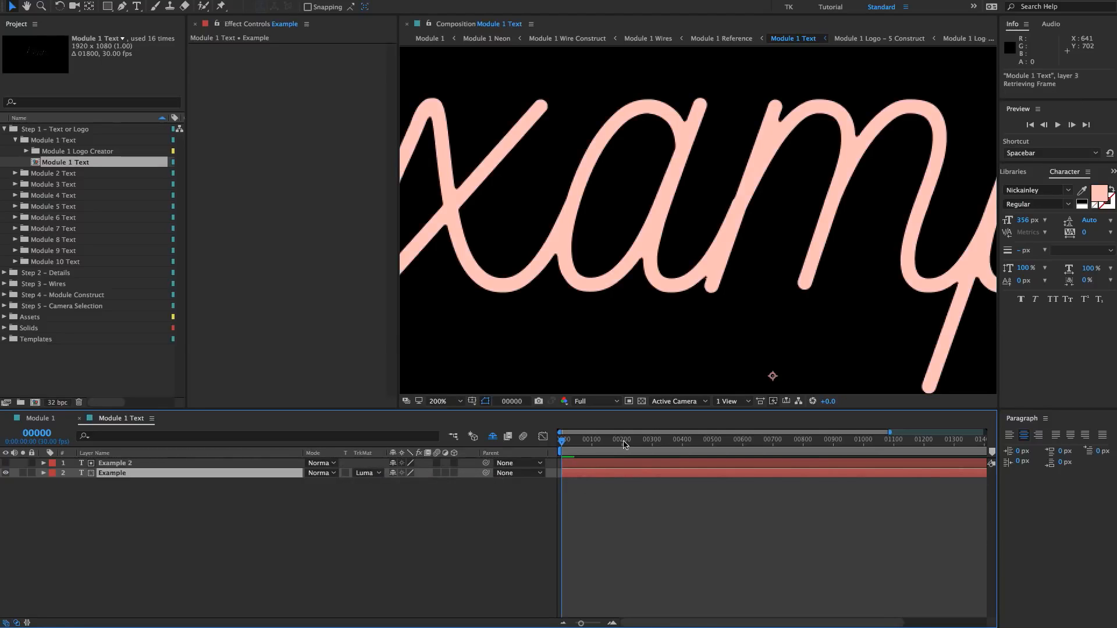
pyautogui.click(643, 401)
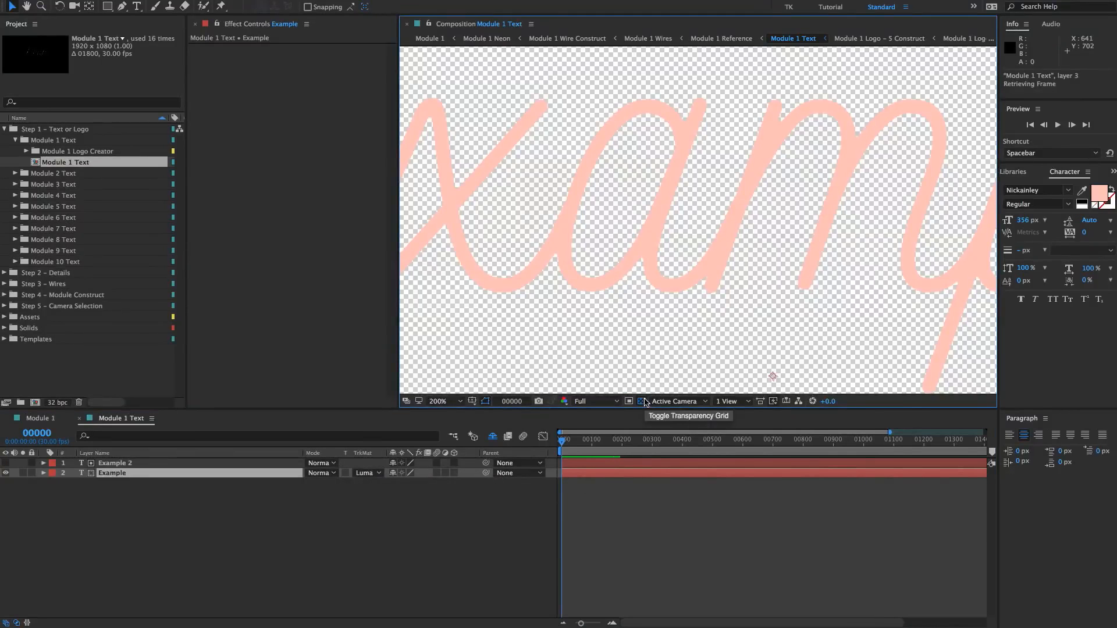
pyautogui.click(644, 401)
# - Set the size of Example 2's Stroke layer style to 5 and compare the thinned lettering with the previous size
pyautogui.click(121, 463)
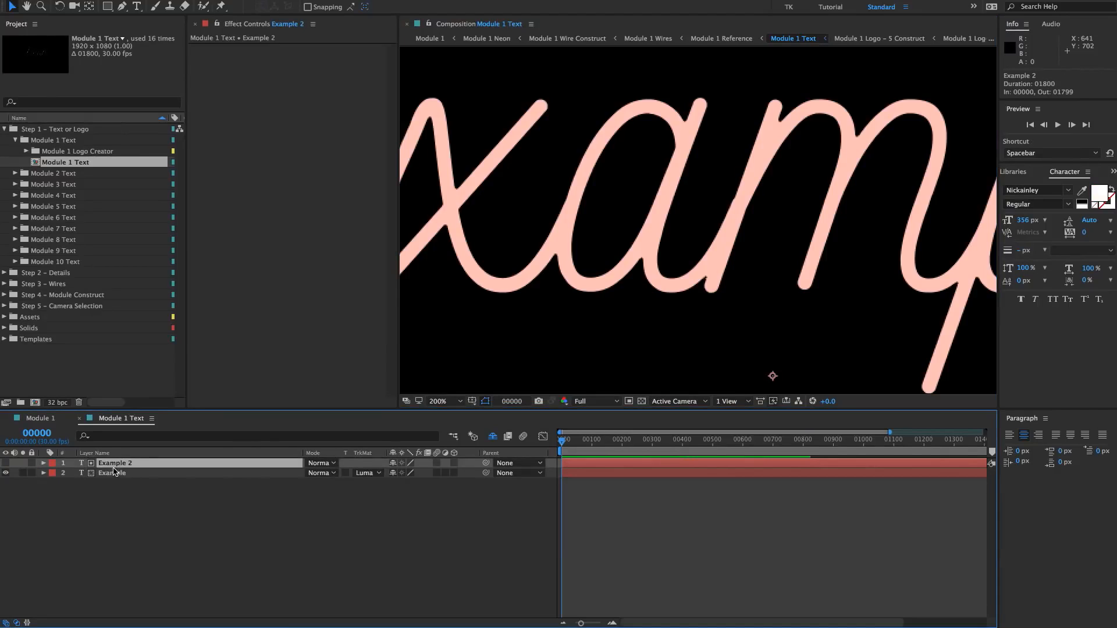
pyautogui.press('u')
pyautogui.press('u')
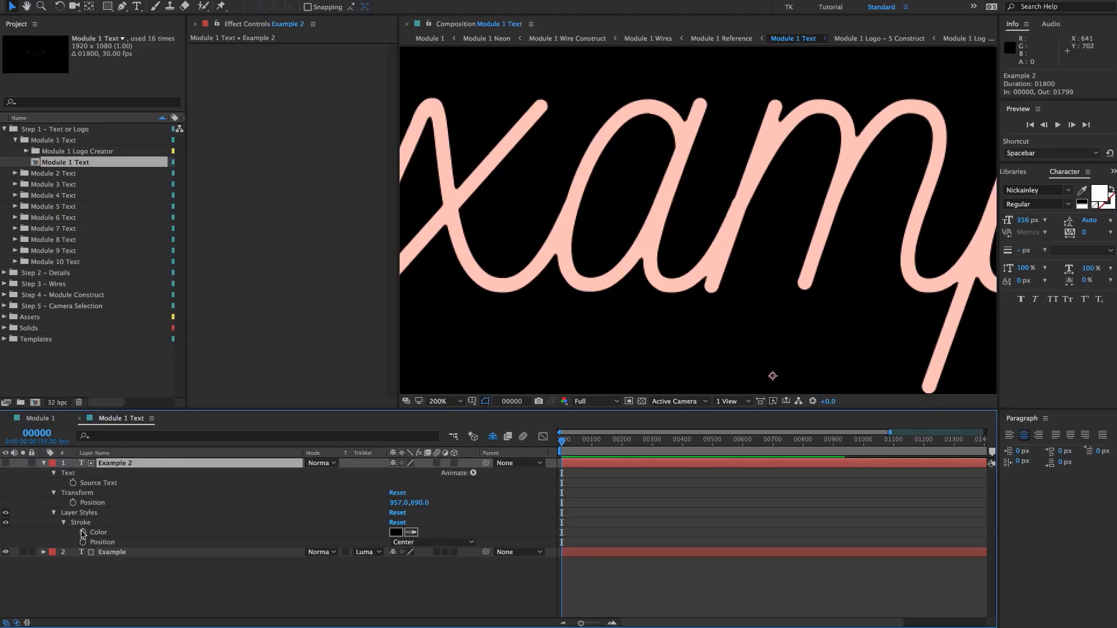
pyautogui.click(64, 522)
pyautogui.click(64, 522)
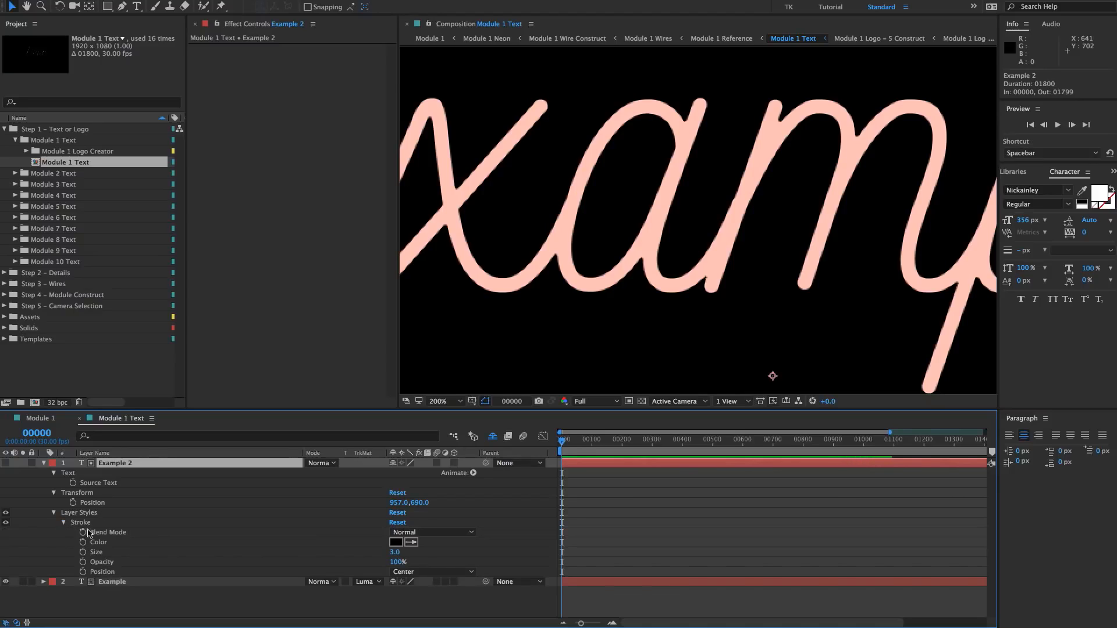
pyautogui.click(412, 552)
pyautogui.write('5')
pyautogui.press('Return')
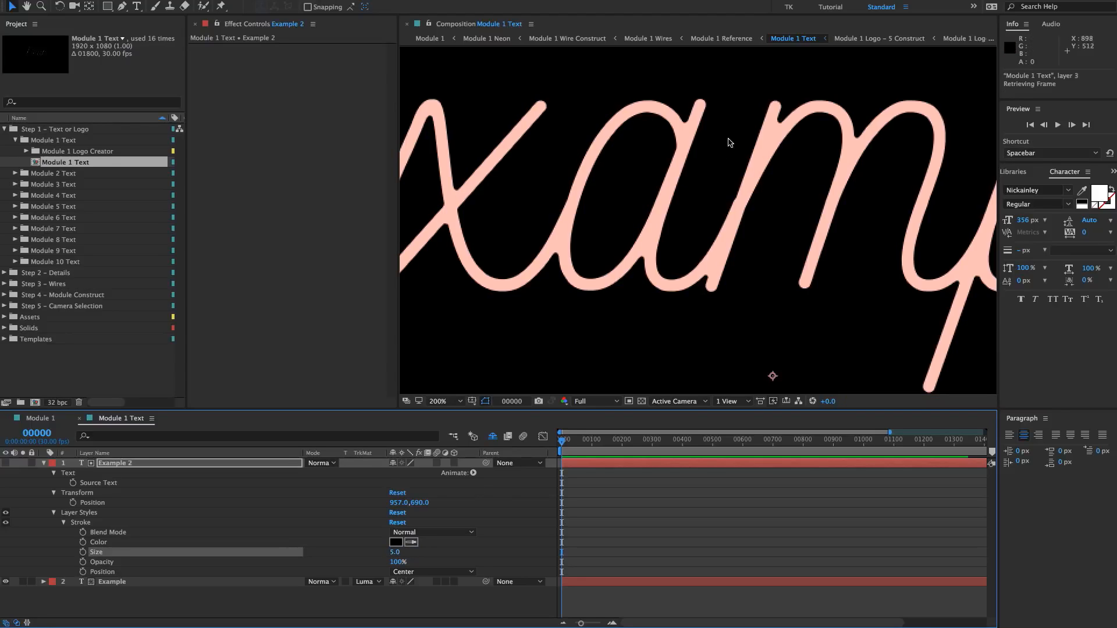
pyautogui.scroll(-2, 737, 154)
pyautogui.scroll(2, 773, 209)
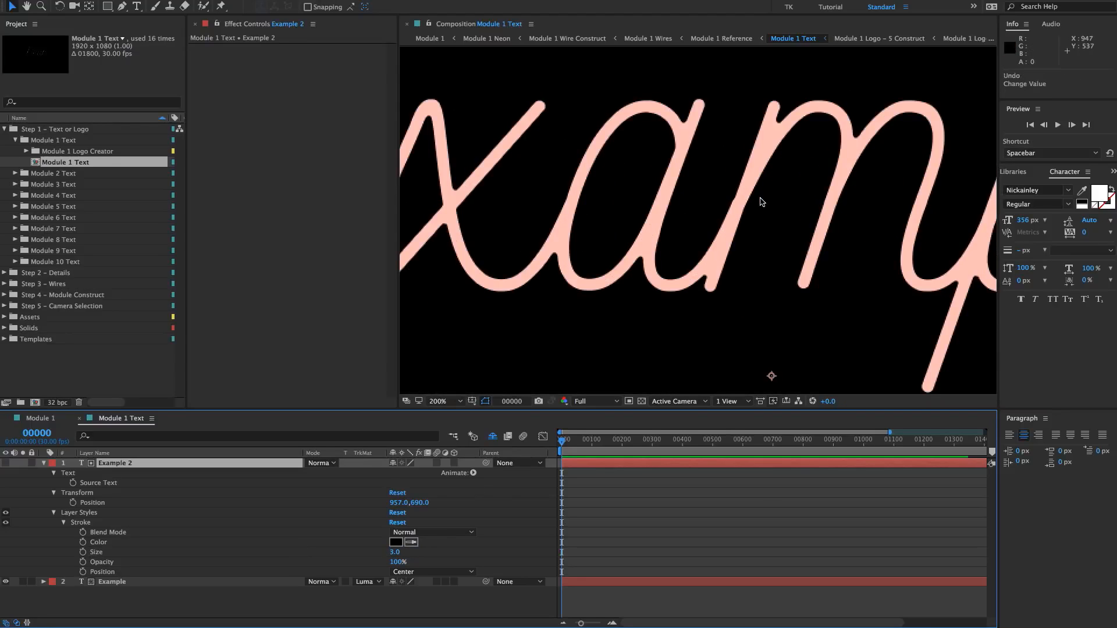
pyautogui.scroll(-2, 735, 299)
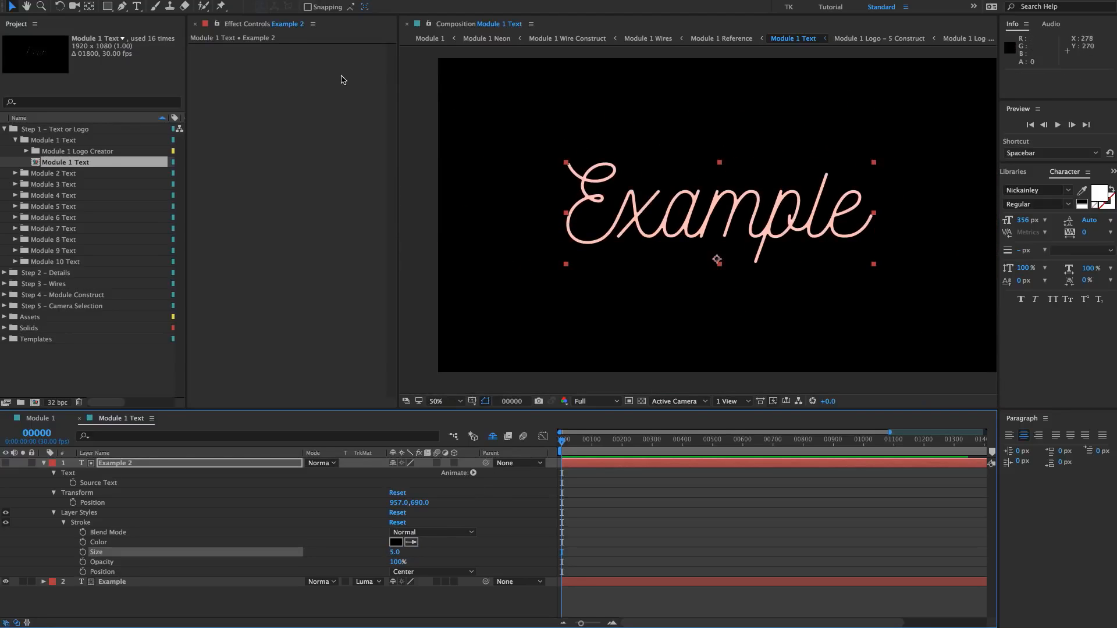
# - Check the thinned lettering in the Module 1 neon scene, then return to Module 1 Text and collapse Example 2's properties
pyautogui.click(436, 39)
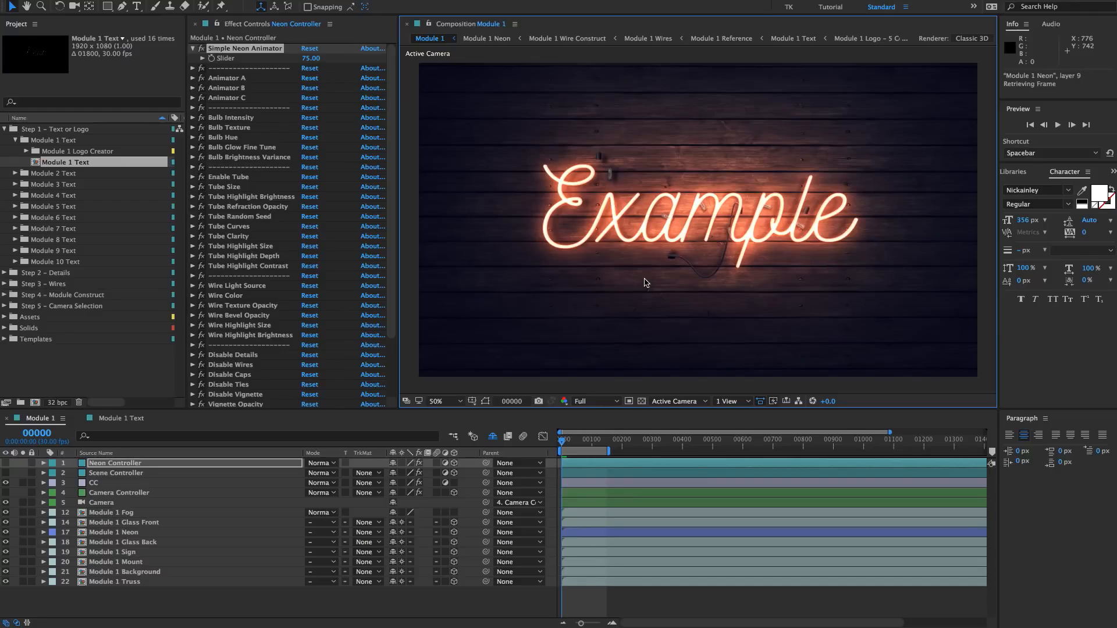
pyautogui.click(120, 418)
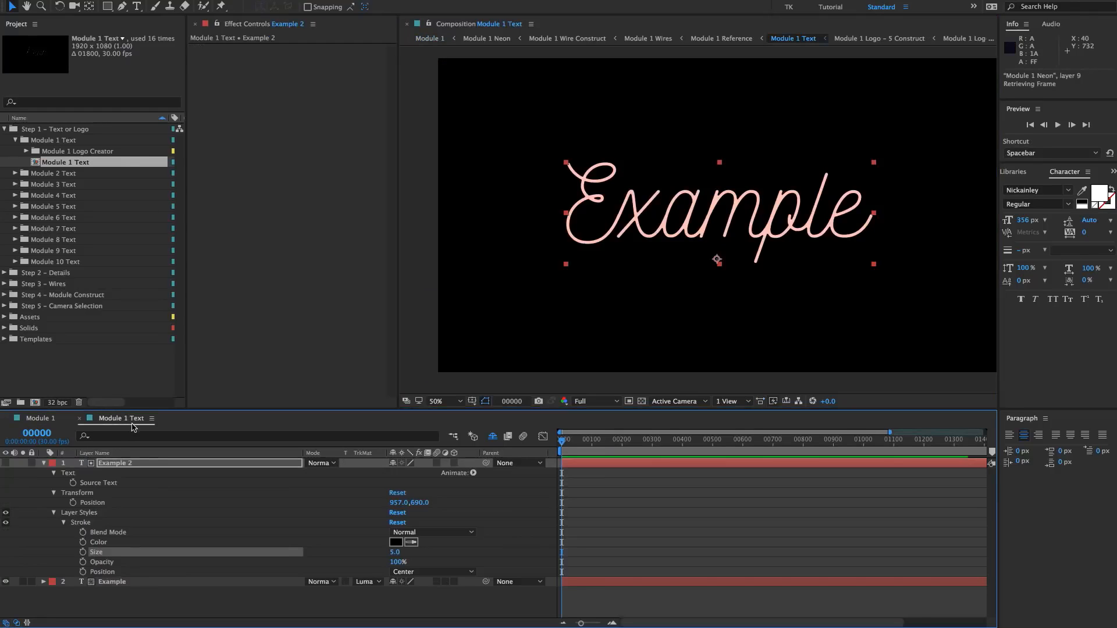
pyautogui.click(107, 461)
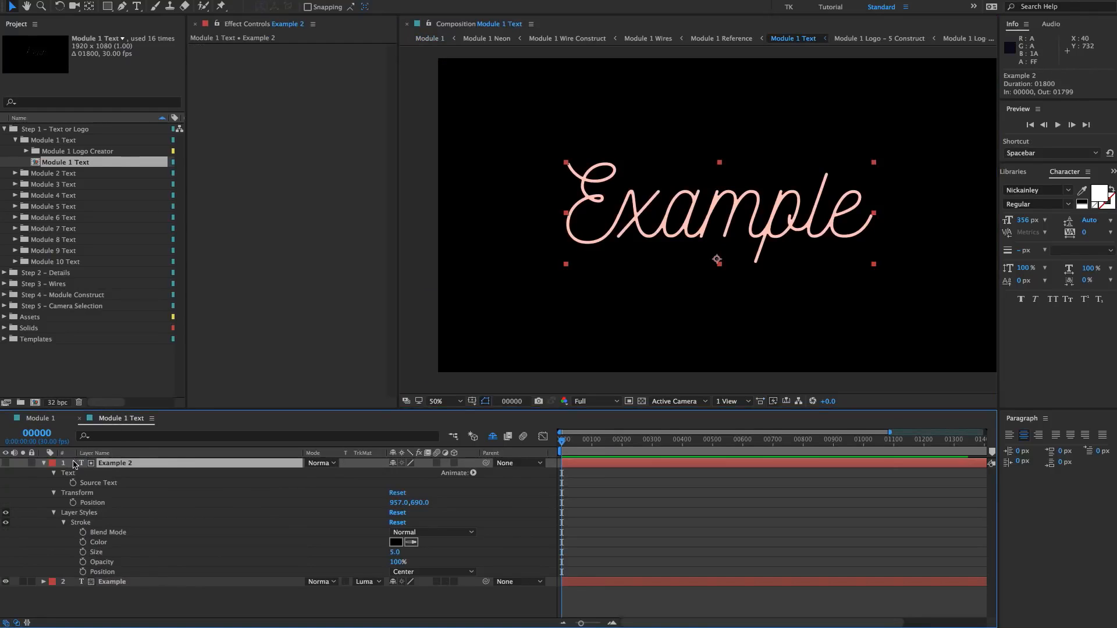
pyautogui.click(44, 463)
# - Set the Example layer's text fill color to light blue (B7E5FF)
pyautogui.click(96, 473)
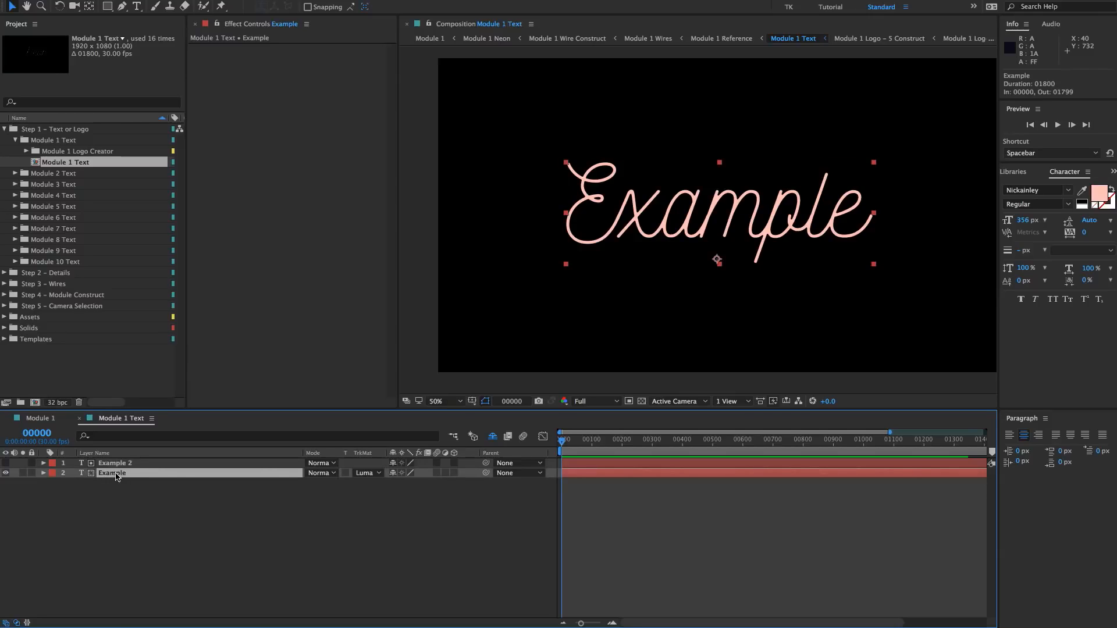
pyautogui.click(1099, 194)
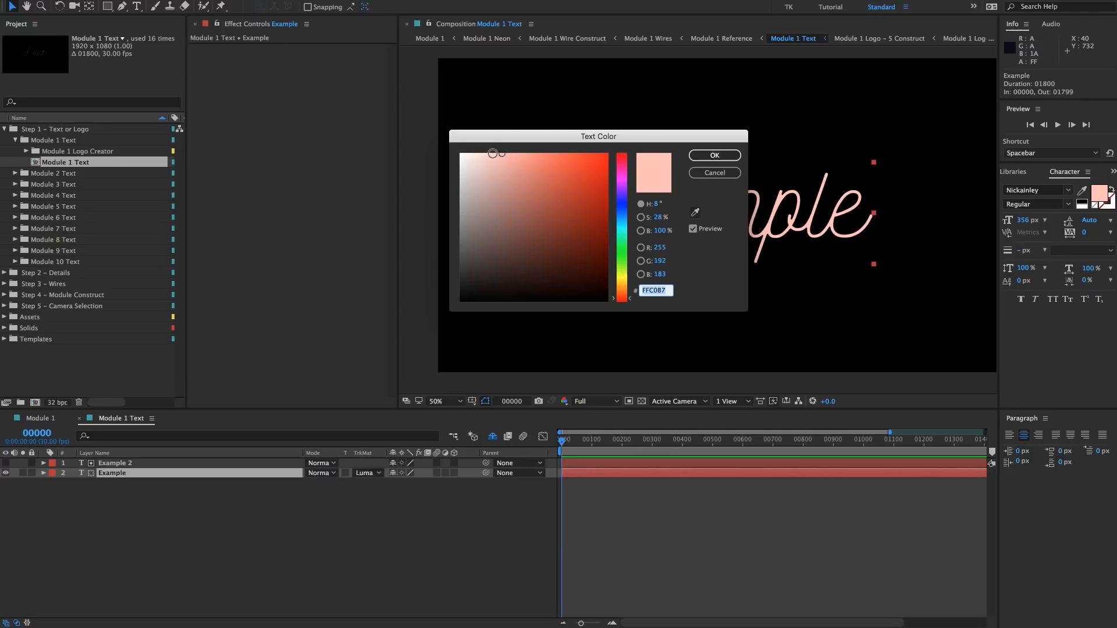
pyautogui.moveTo(615, 300); pyautogui.dragTo(611, 208)
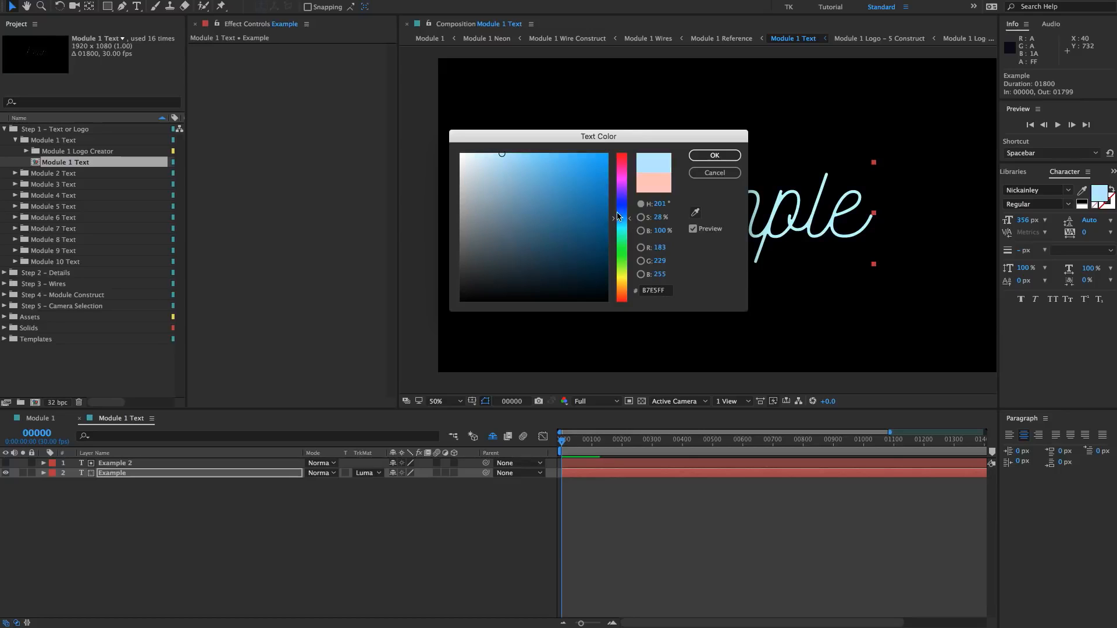
pyautogui.click(714, 156)
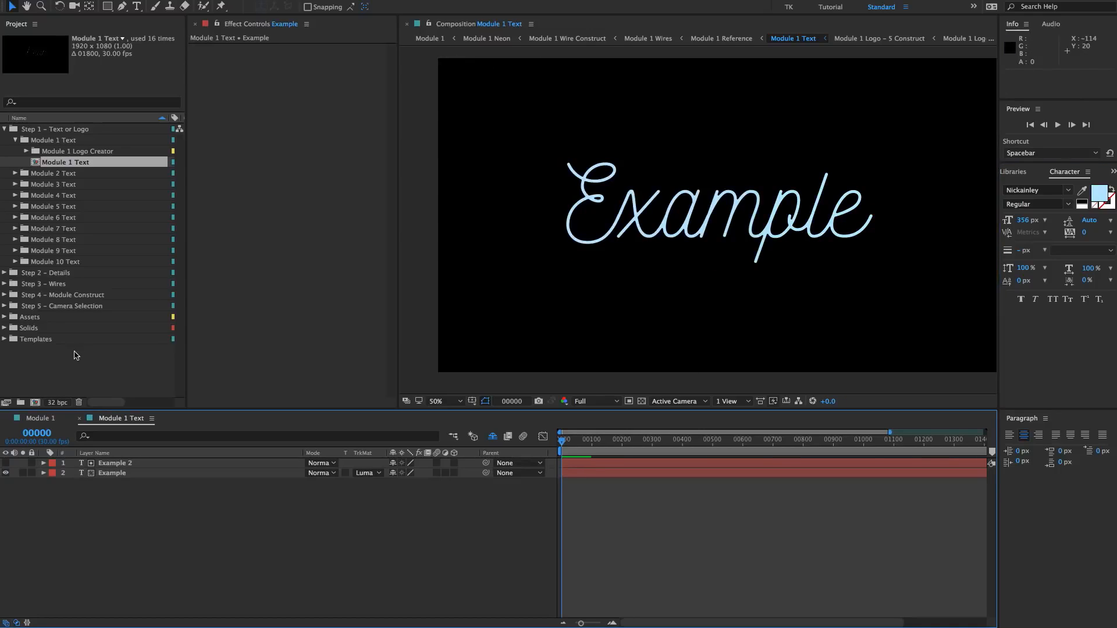
# - Check the blue lettering's glow in the Module 1 composition and return to Module 1 Text
pyautogui.click(45, 419)
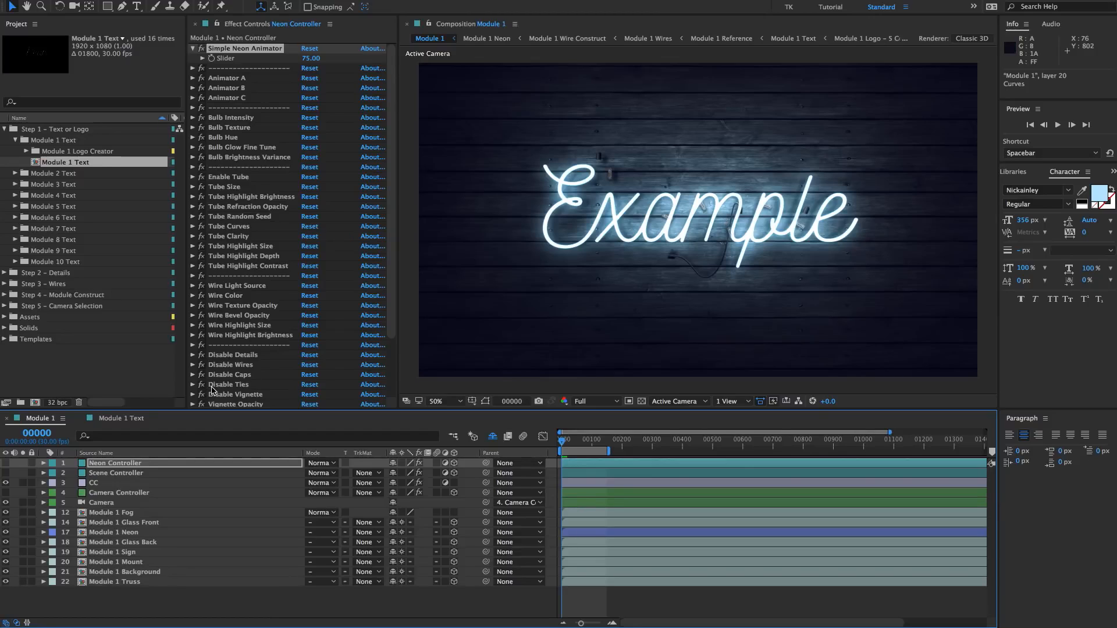
pyautogui.click(114, 419)
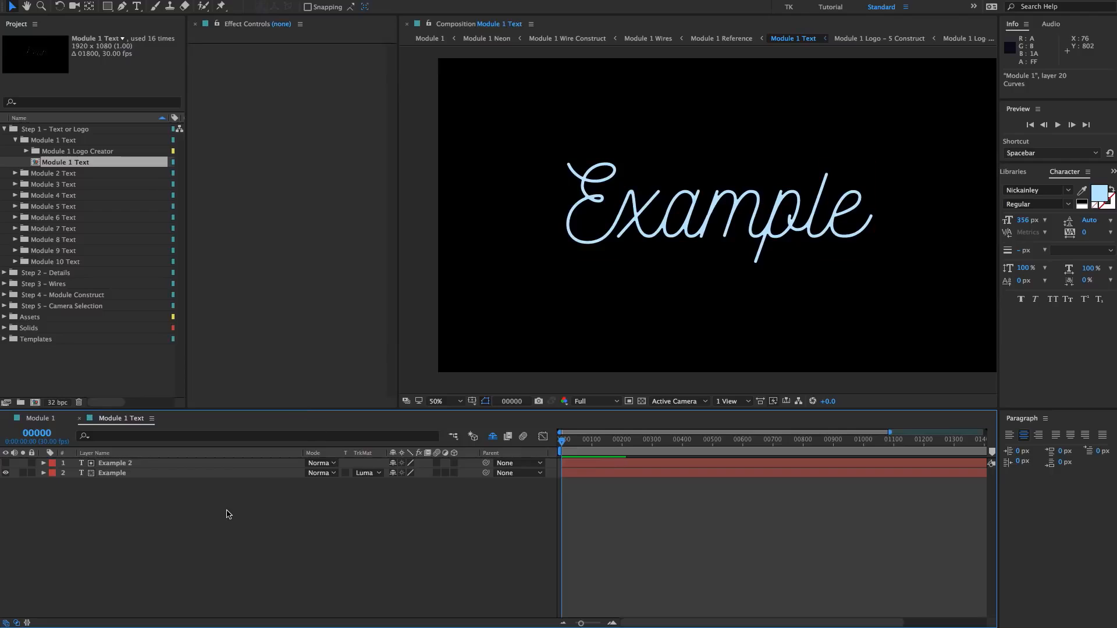
pyautogui.click(129, 473)
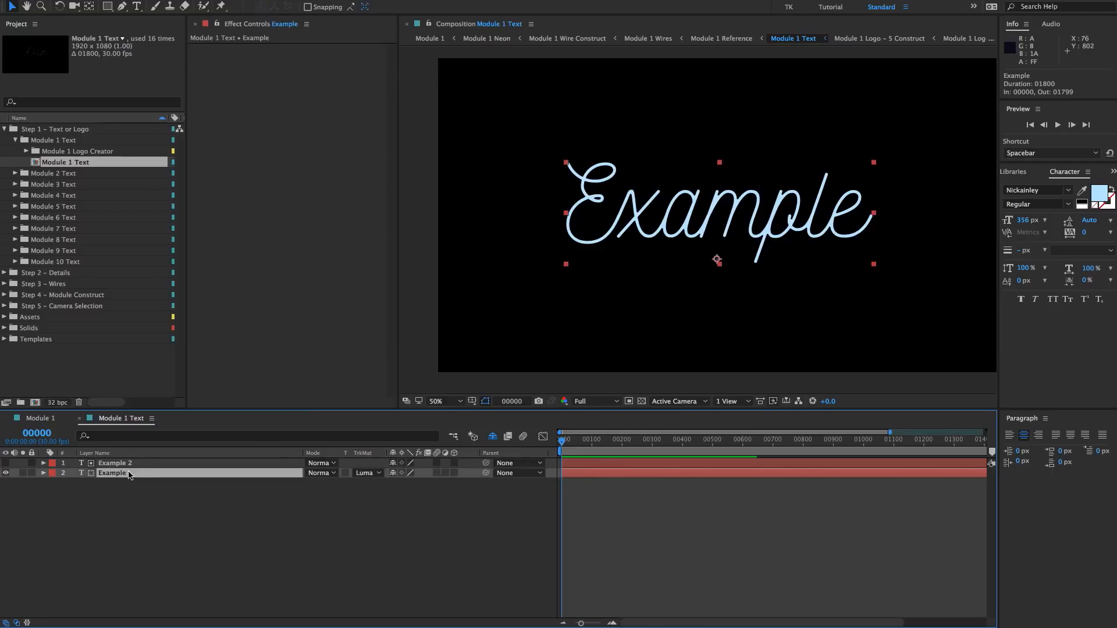
pyautogui.click(176, 535)
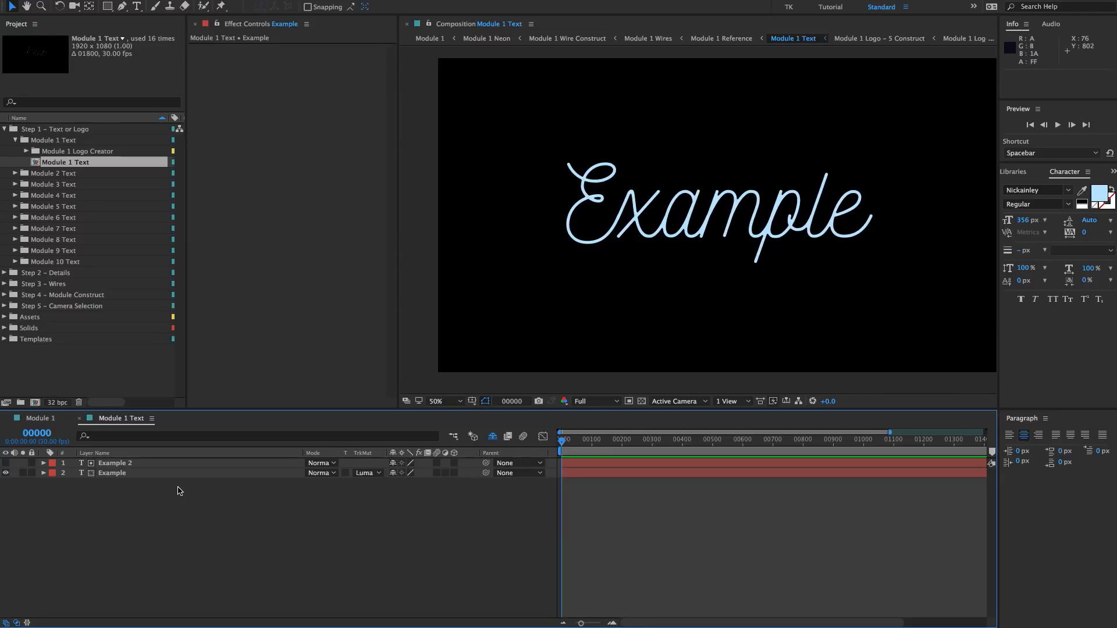
# - Set the Example layer's track matte to None and delete the Example 2 layer
pyautogui.click(115, 473)
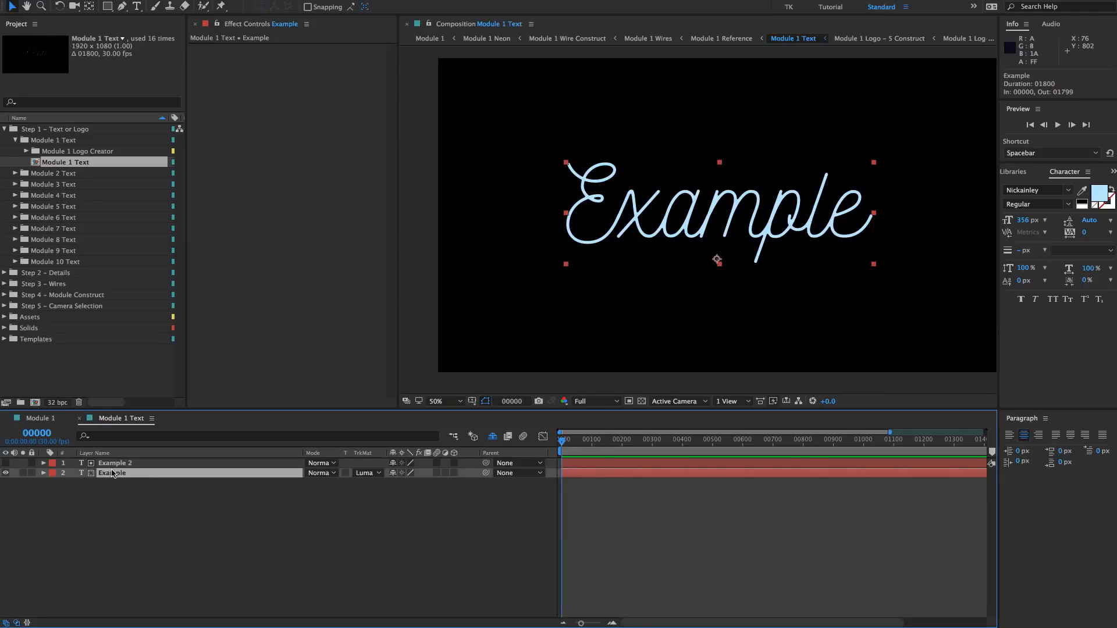
pyautogui.click(358, 472)
pyautogui.click(393, 484)
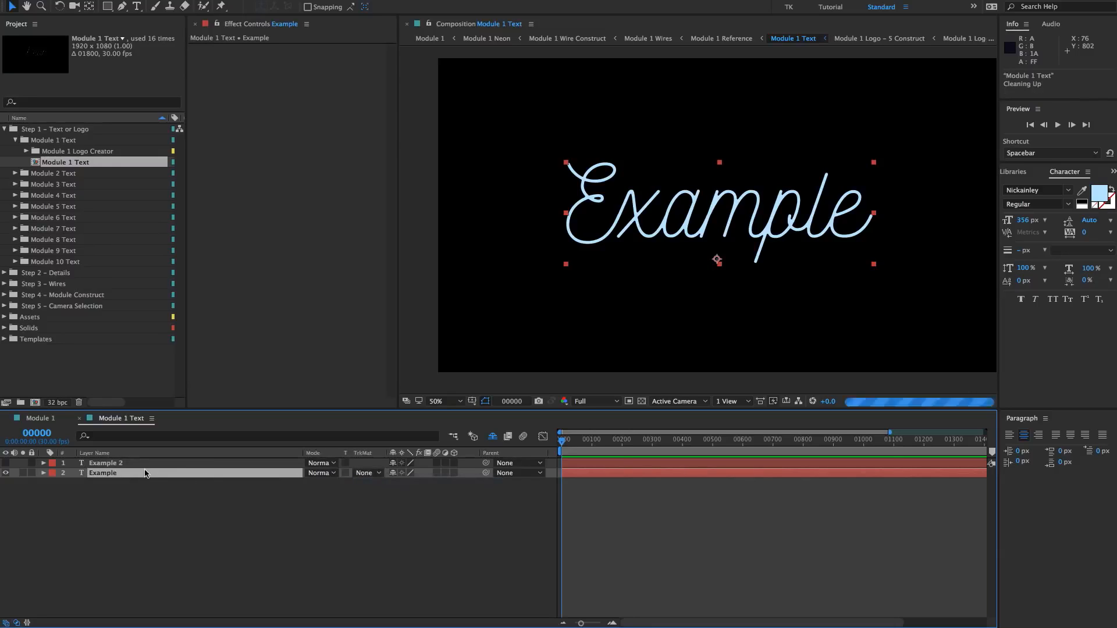
pyautogui.click(143, 465)
pyautogui.press('Delete')
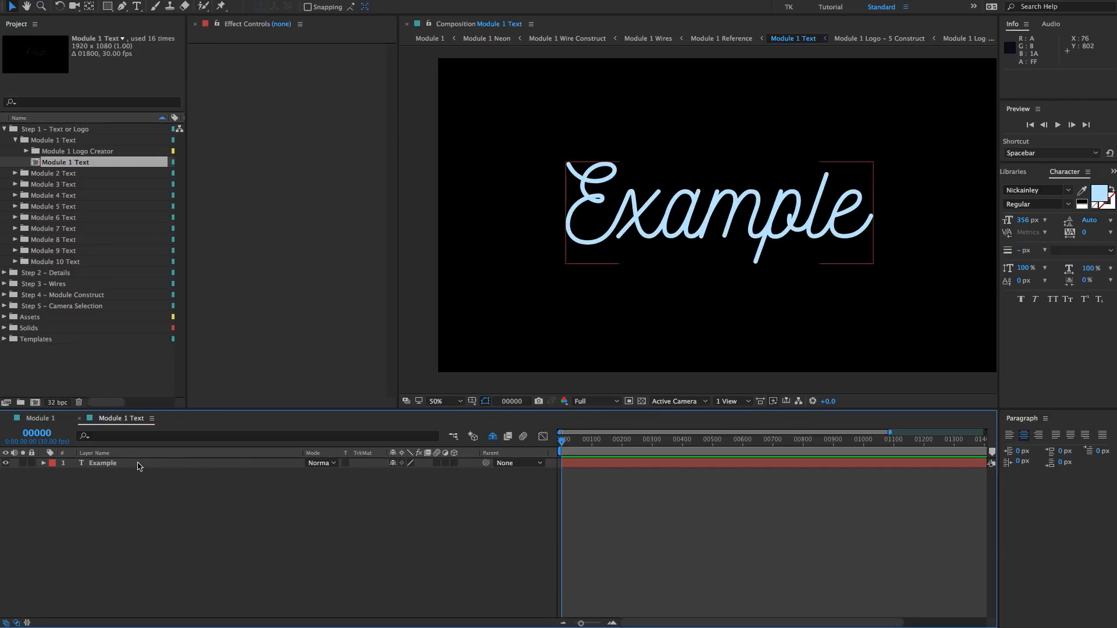
# - Check the font styles available for Nickainley and try Faux Bold on the Example text
pyautogui.click(798, 212)
pyautogui.click(1073, 213)
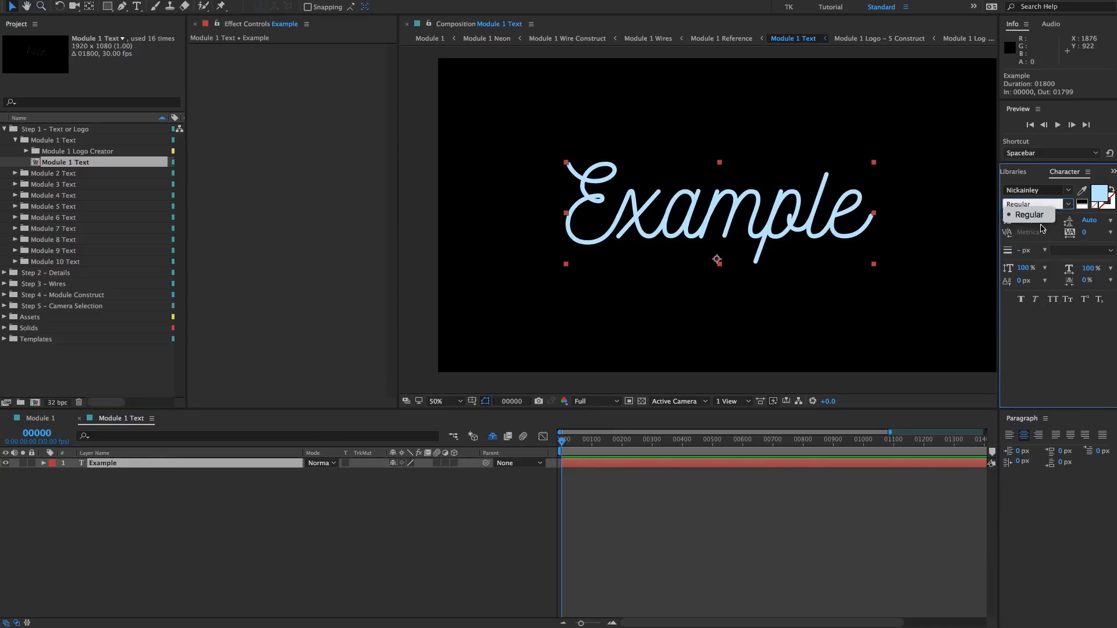
pyautogui.click(185, 488)
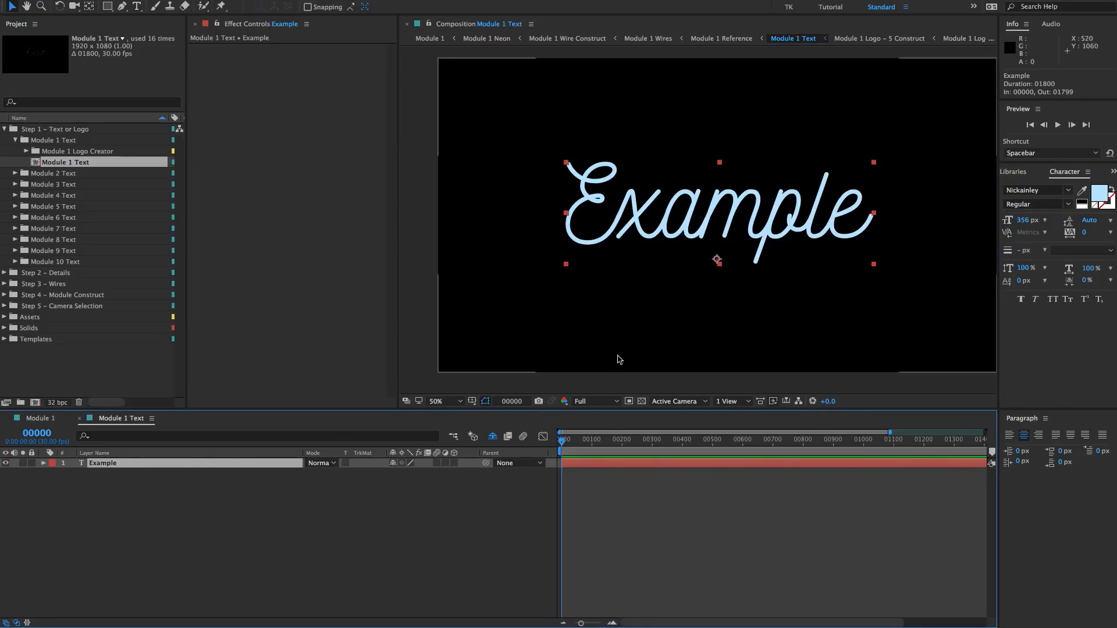
pyautogui.click(1021, 300)
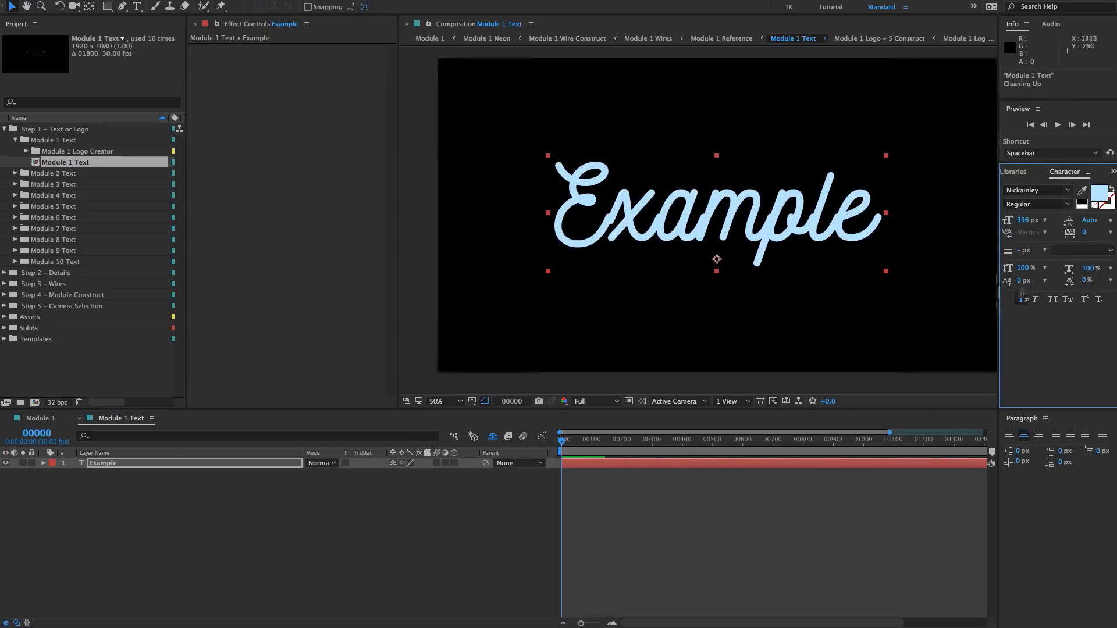
pyautogui.click(1021, 300)
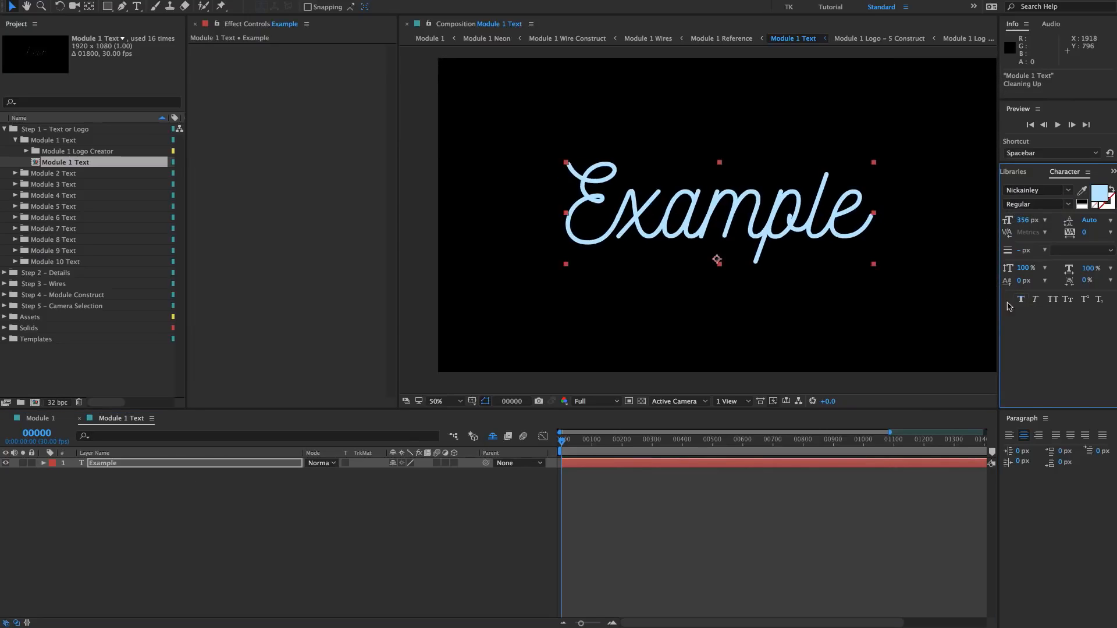
# - Add a Stroke layer style to the Example text layer
pyautogui.click(107, 526)
pyautogui.click(106, 463)
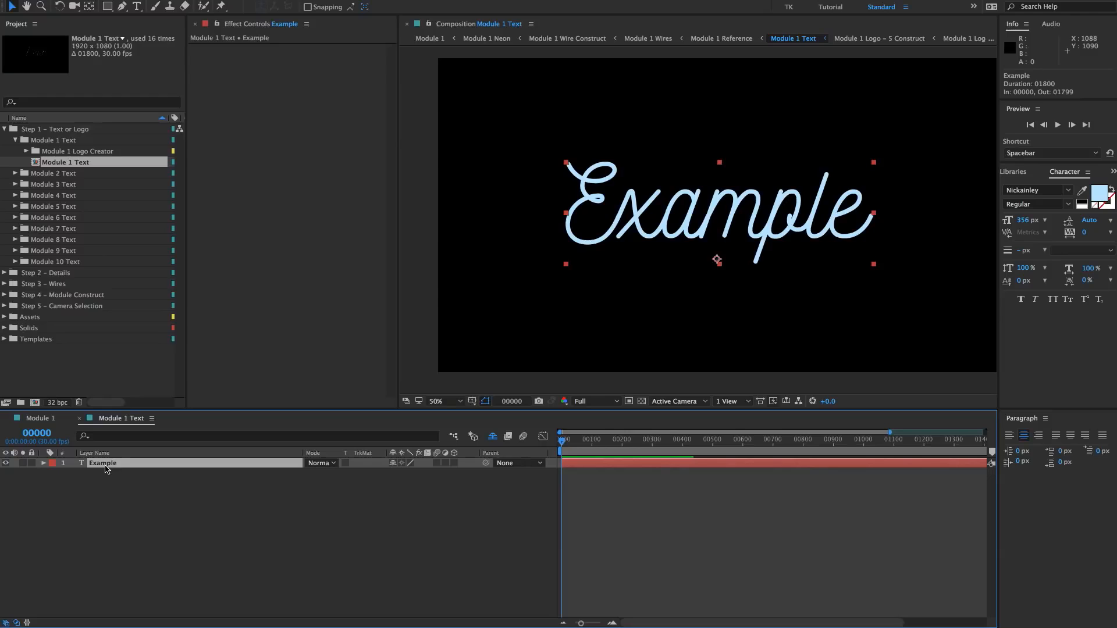
pyautogui.rightClick(103, 468)
pyautogui.moveTo(124, 468)
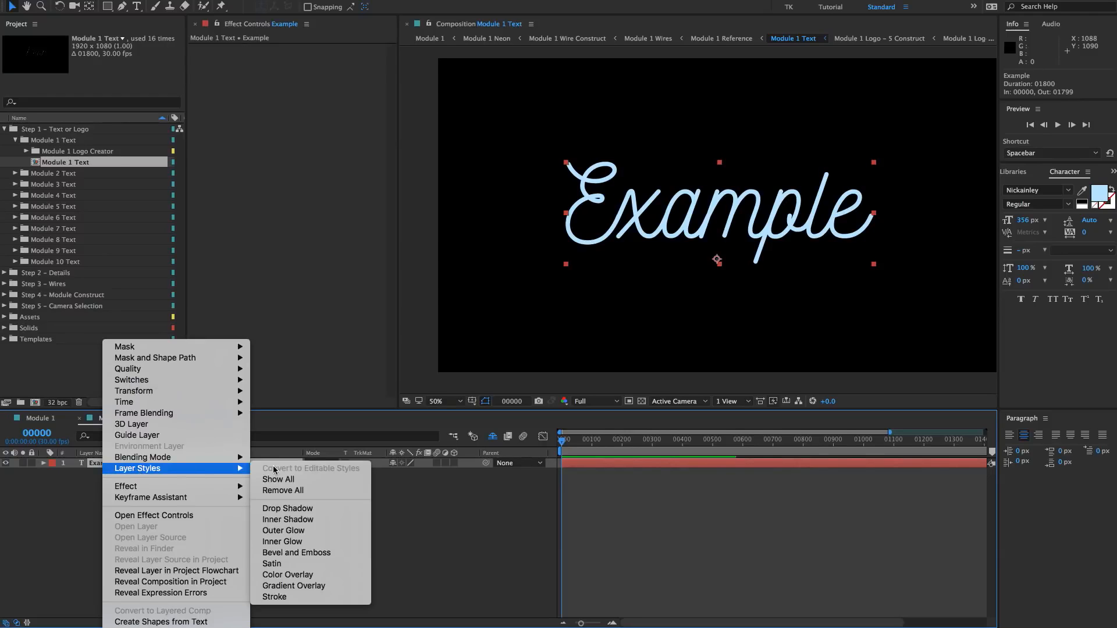
pyautogui.click(279, 598)
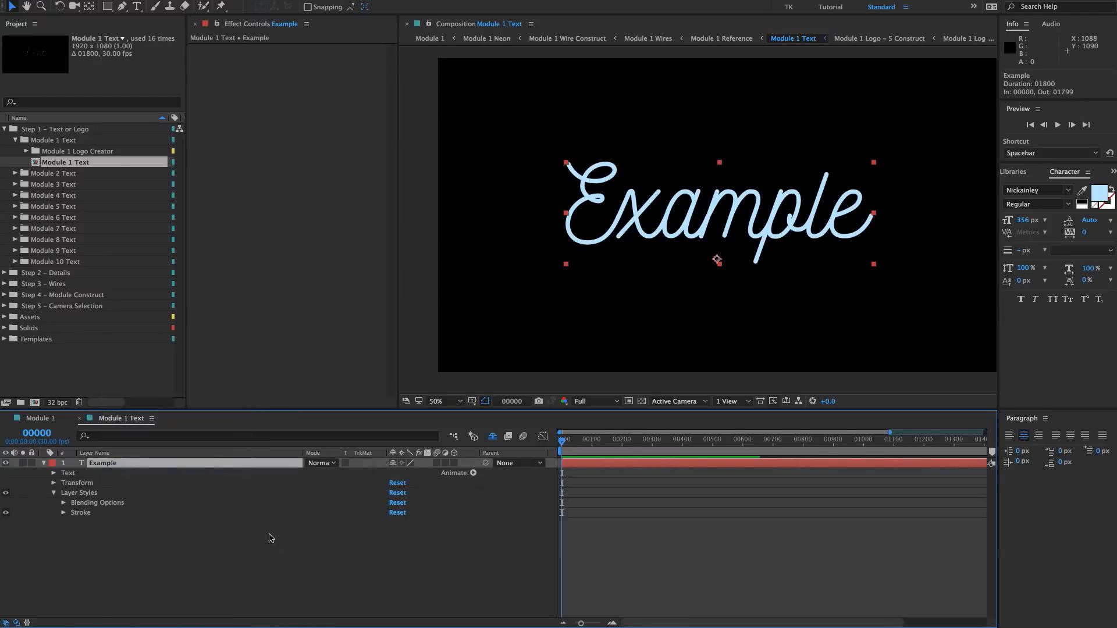
# - Match the Stroke layer style's color to the light blue text fill by sampling it, and inspect the thickened letters up close
pyautogui.click(64, 512)
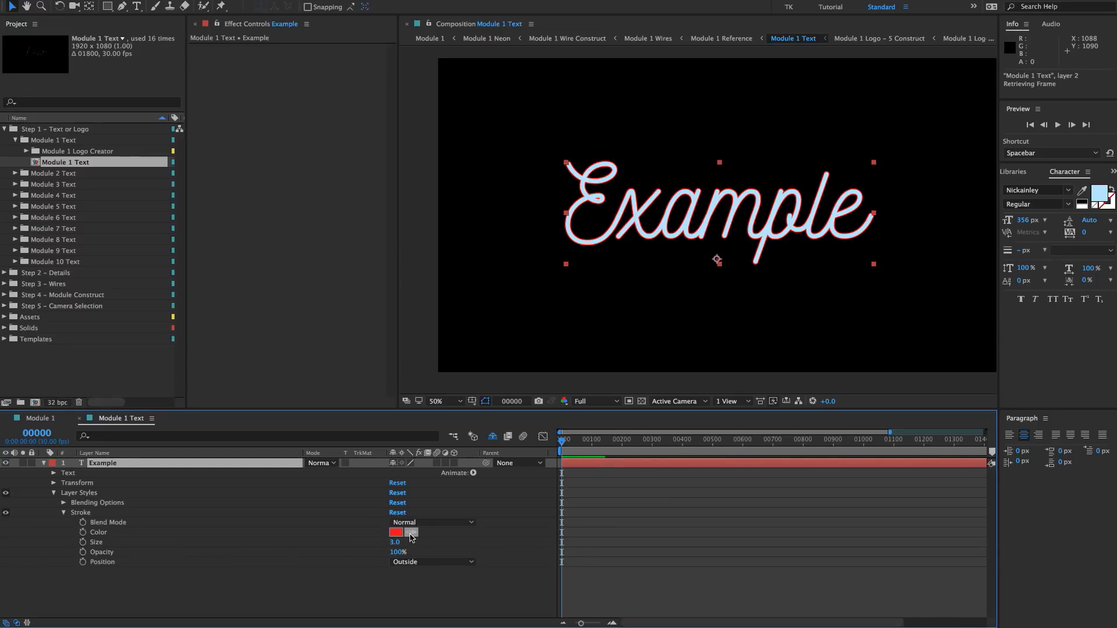
pyautogui.click(409, 532)
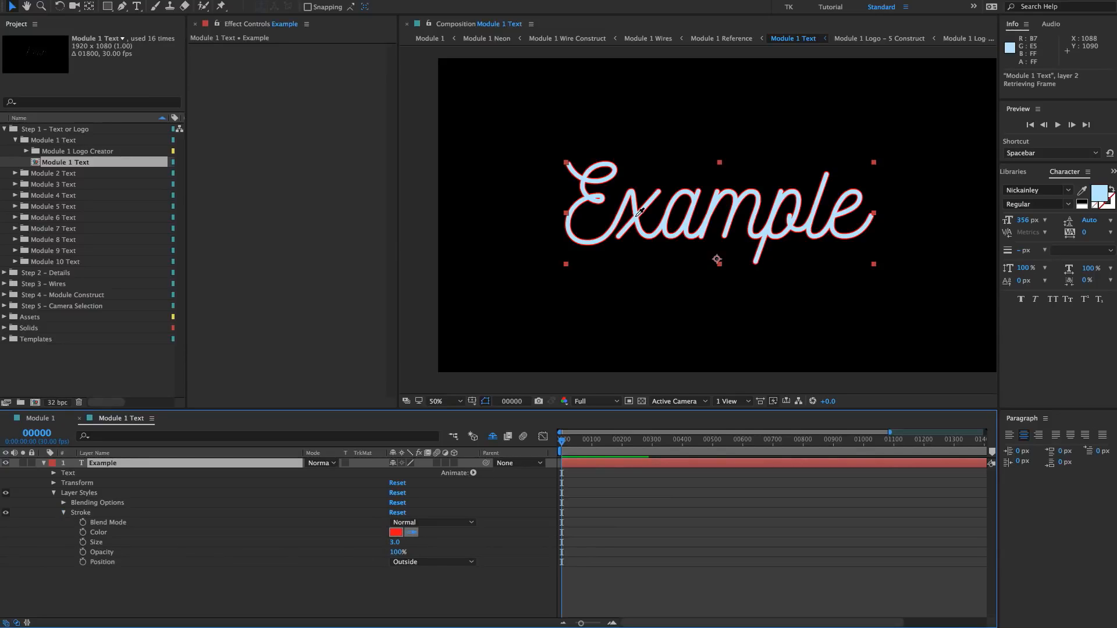
pyautogui.click(1104, 192)
pyautogui.scroll(4, 668, 224)
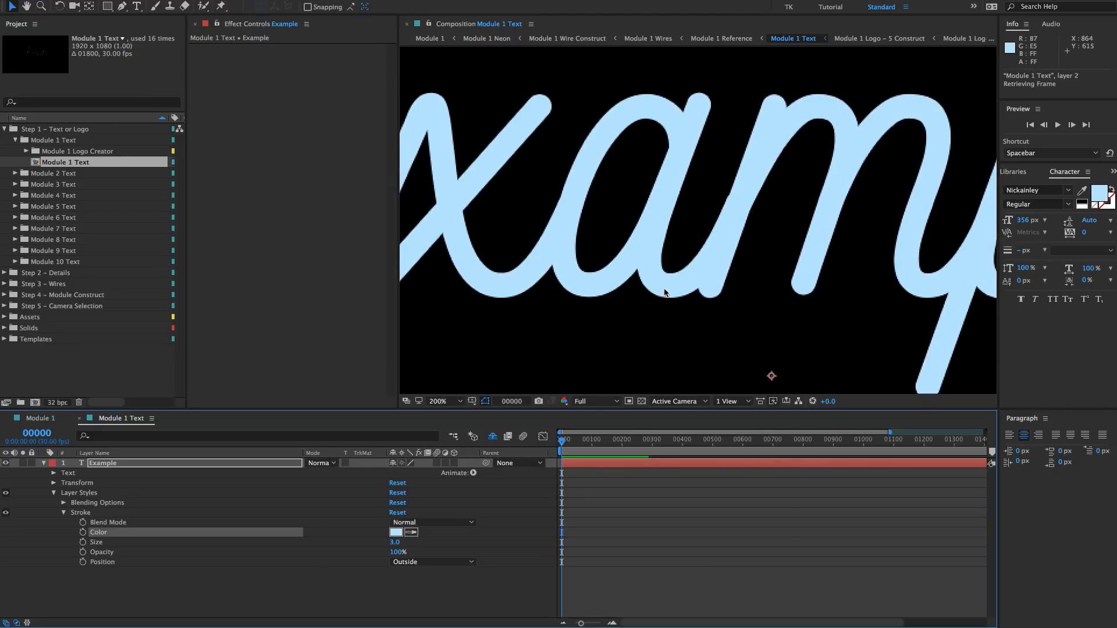
# - Set the size of Example's Stroke layer style to 5 and view the whole word
pyautogui.click(395, 542)
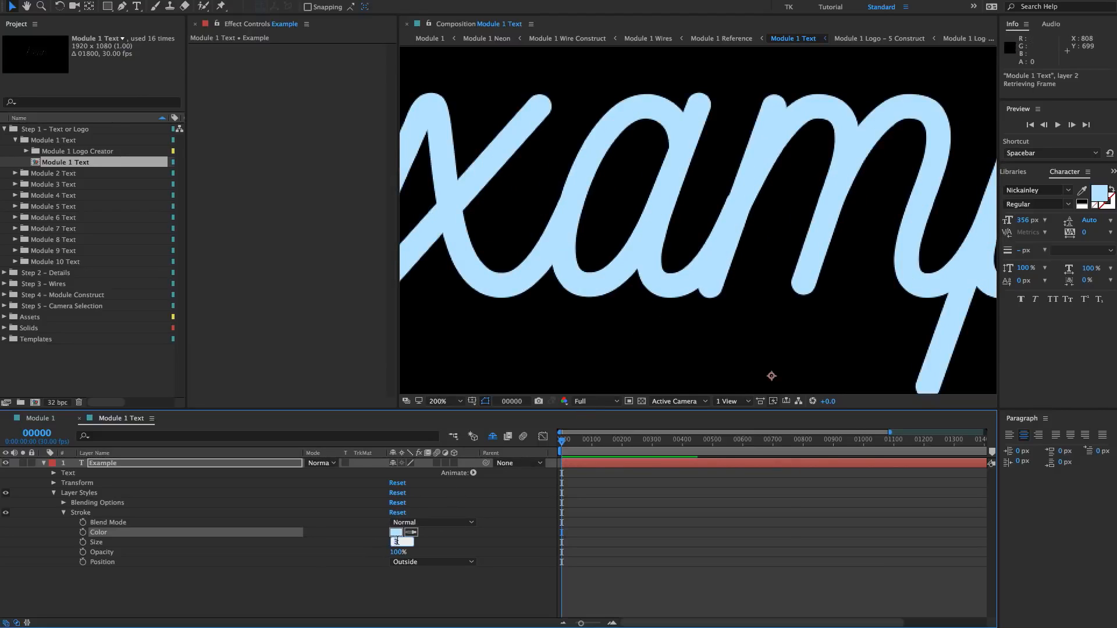
pyautogui.write('5')
pyautogui.press('Return')
pyautogui.scroll(-4, 790, 233)
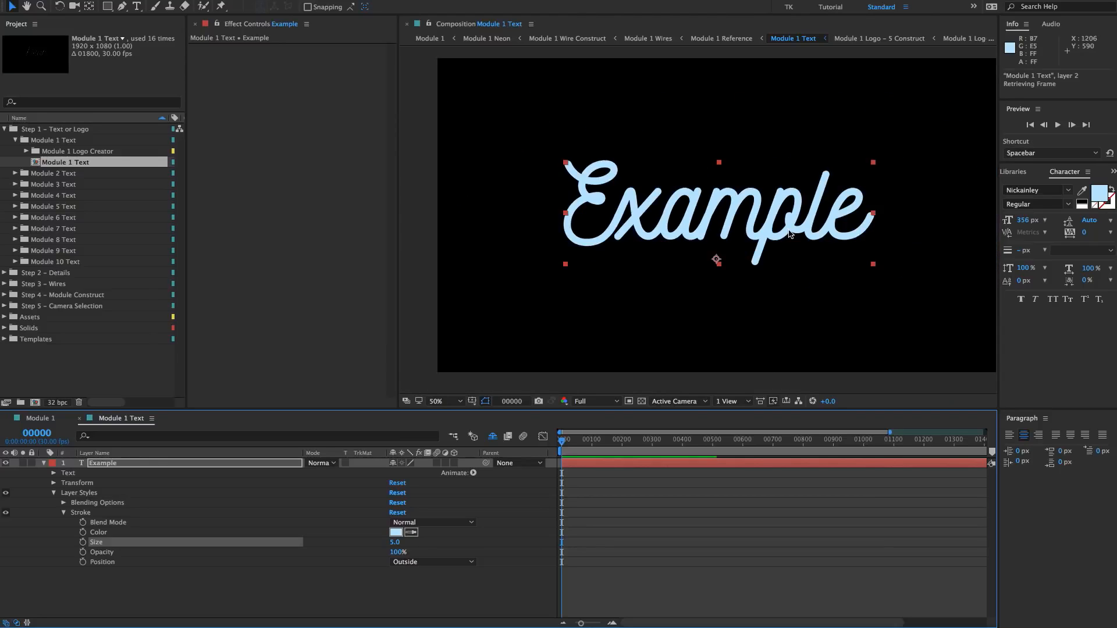
pyautogui.click(967, 132)
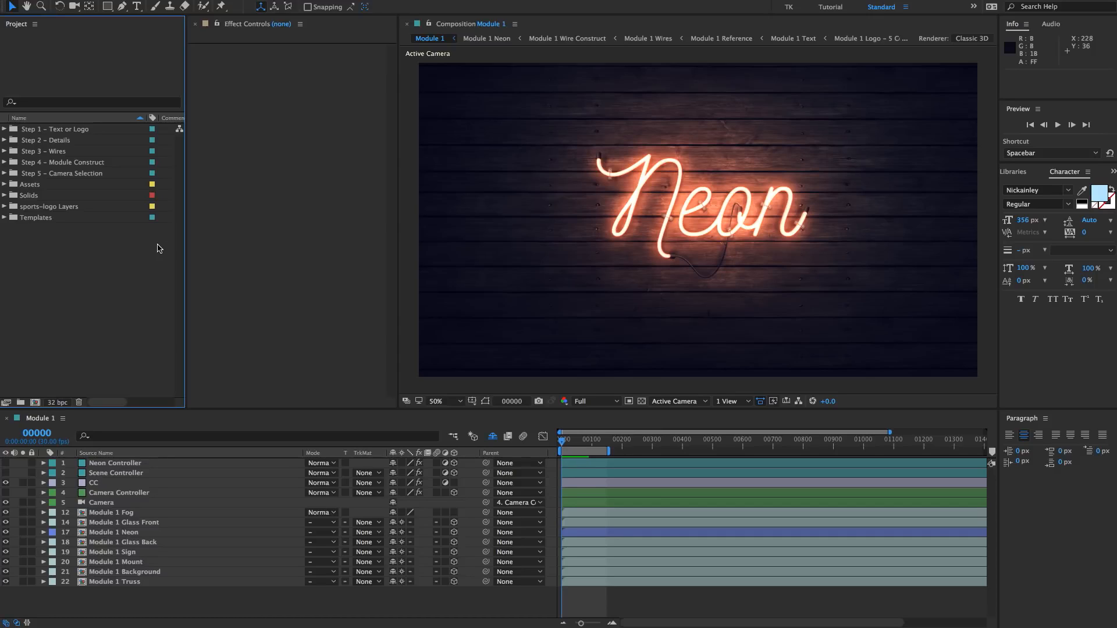
# - Expand the Step 1 – Text or Logo, Module 1 Text and Module 1 Logo Creator folders
pyautogui.click(50, 130)
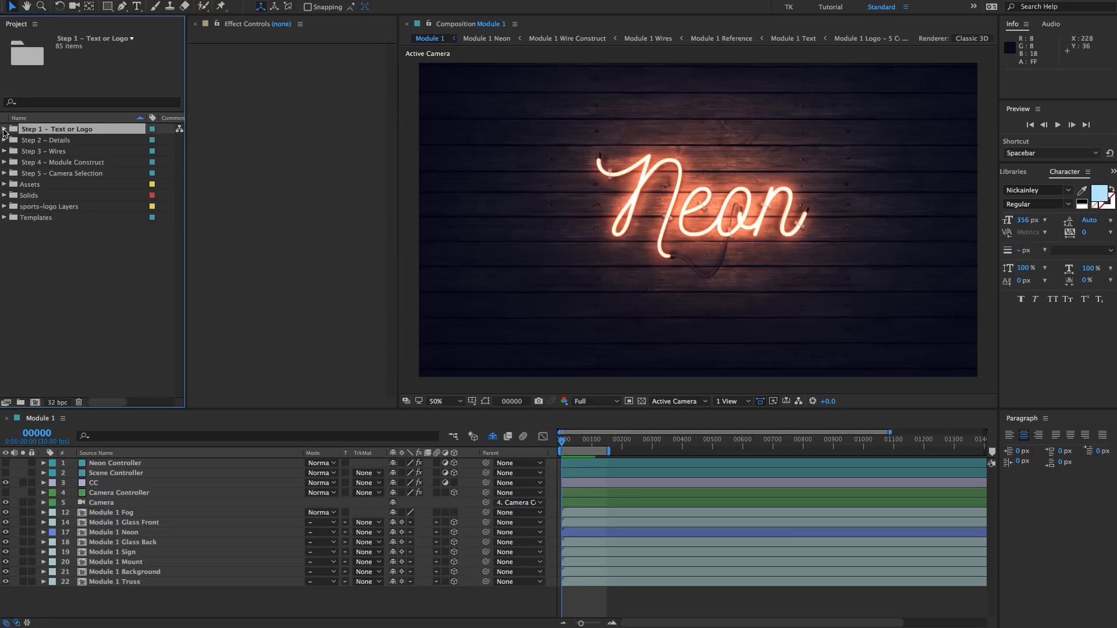
pyautogui.click(4, 129)
pyautogui.click(29, 142)
pyautogui.click(15, 140)
pyautogui.click(55, 151)
pyautogui.click(26, 151)
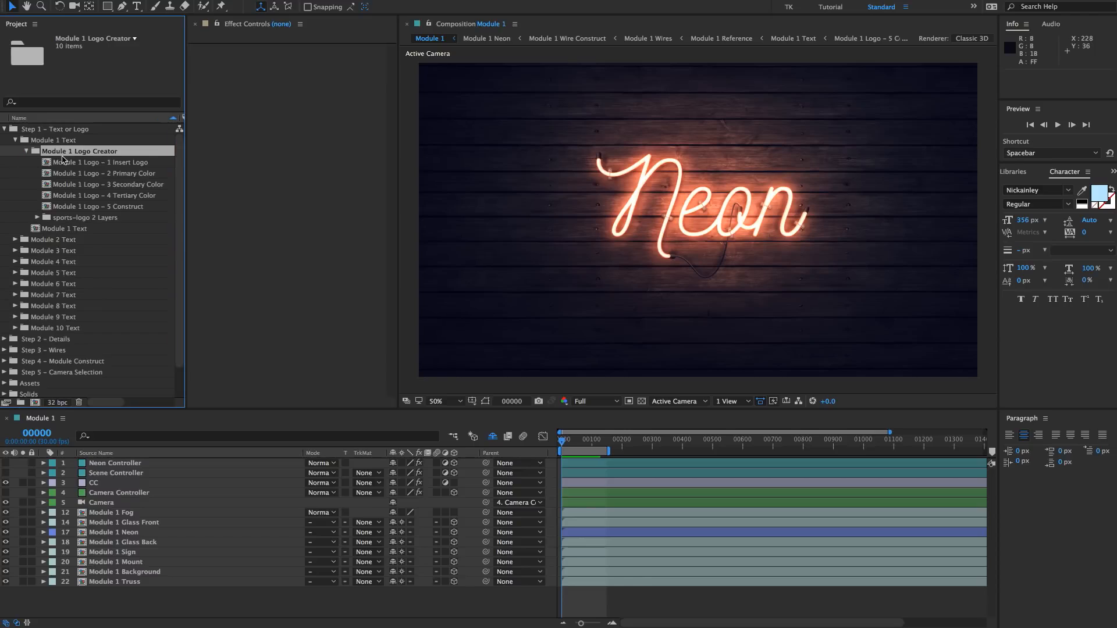
# - Go through the five numbered Module 1 Logo compositions and open "Module 1 Logo – 1 Insert Logo"
pyautogui.click(96, 164)
pyautogui.keyDown('shift'); pyautogui.click(117, 206); pyautogui.keyUp('shift')
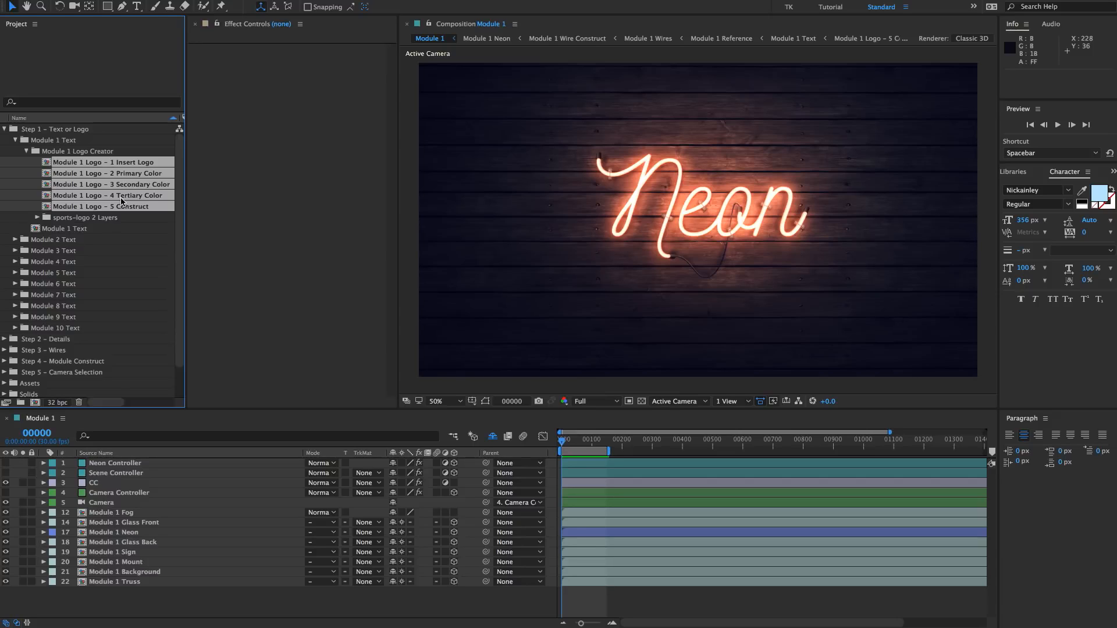
pyautogui.click(117, 152)
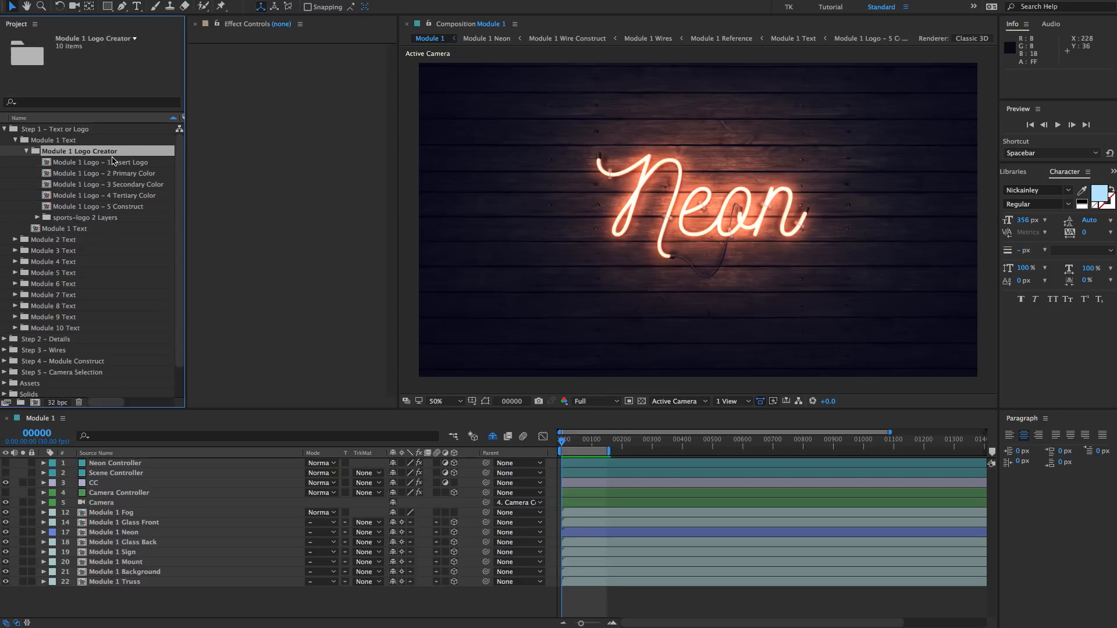
pyautogui.click(124, 163)
pyautogui.click(132, 174)
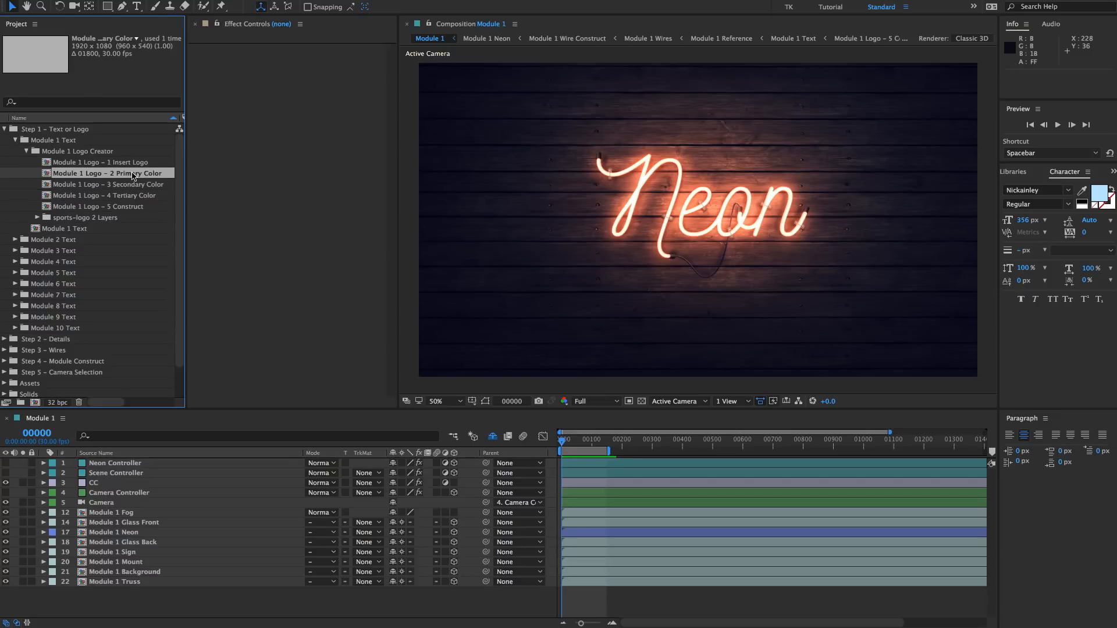
pyautogui.click(128, 185)
pyautogui.click(130, 196)
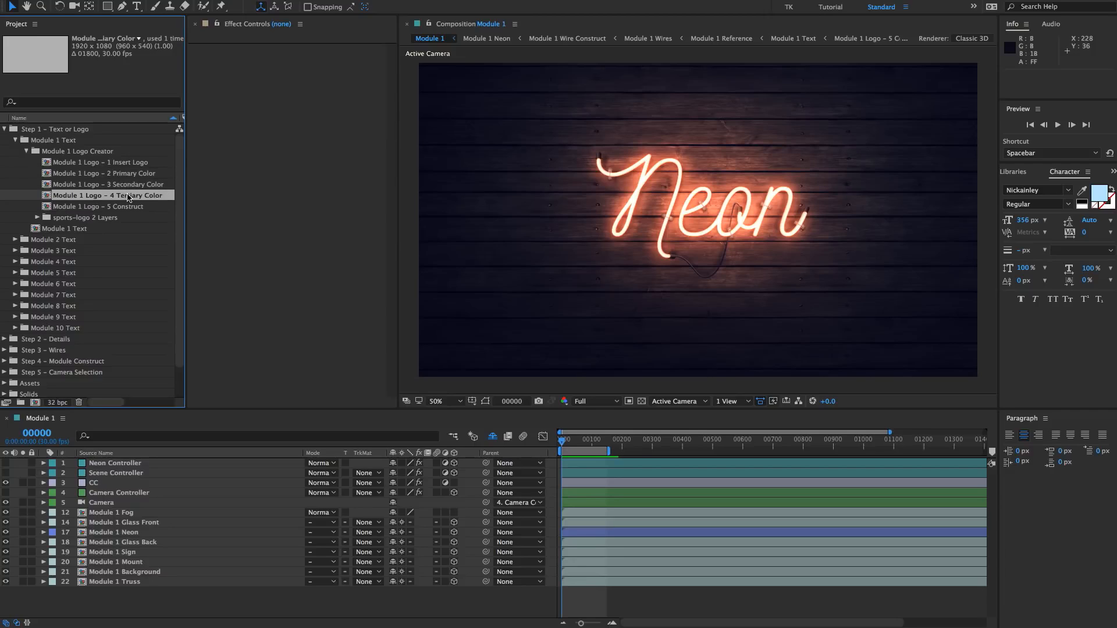
pyautogui.click(124, 208)
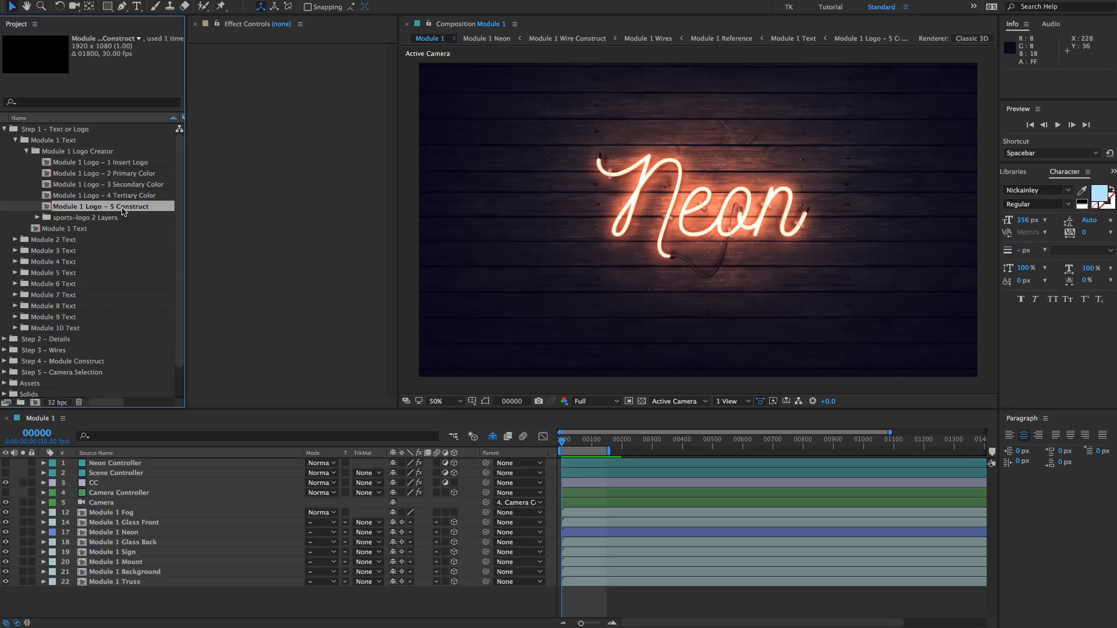
pyautogui.click(116, 164)
pyautogui.doubleClick(128, 164)
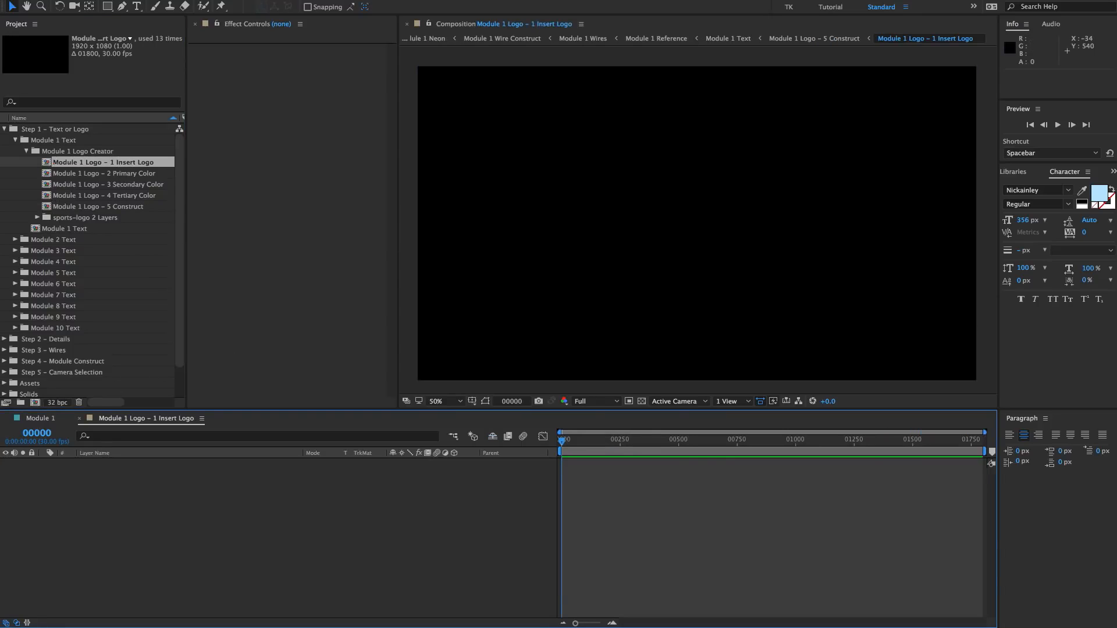
# - Select the Module 1 Logo Creator folder as the import location and choose sports-logo.ai from the Images folder
pyautogui.click(16, 140)
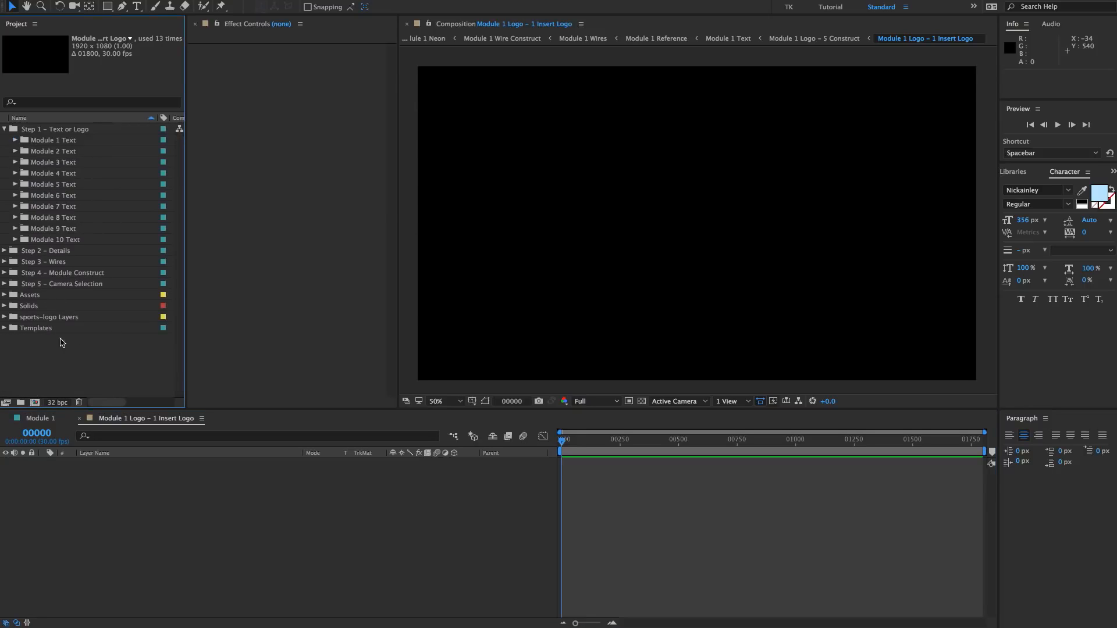
pyautogui.click(62, 154)
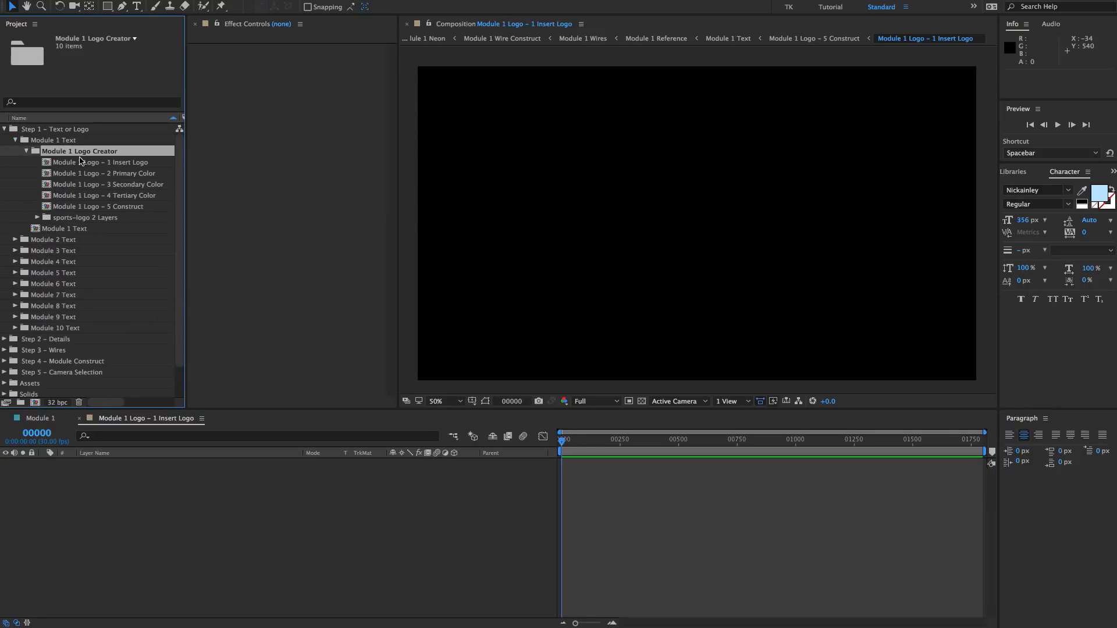
pyautogui.press('super+i')
pyautogui.click(503, 190)
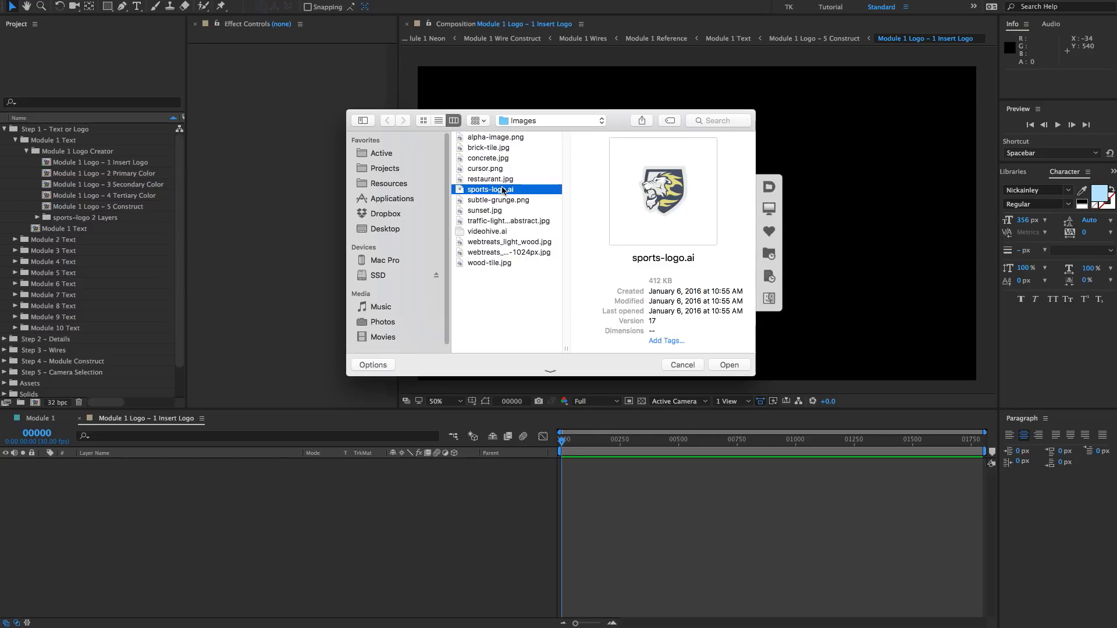
pyautogui.click(540, 123)
pyautogui.click(536, 142)
pyautogui.click(610, 139)
pyautogui.click(629, 148)
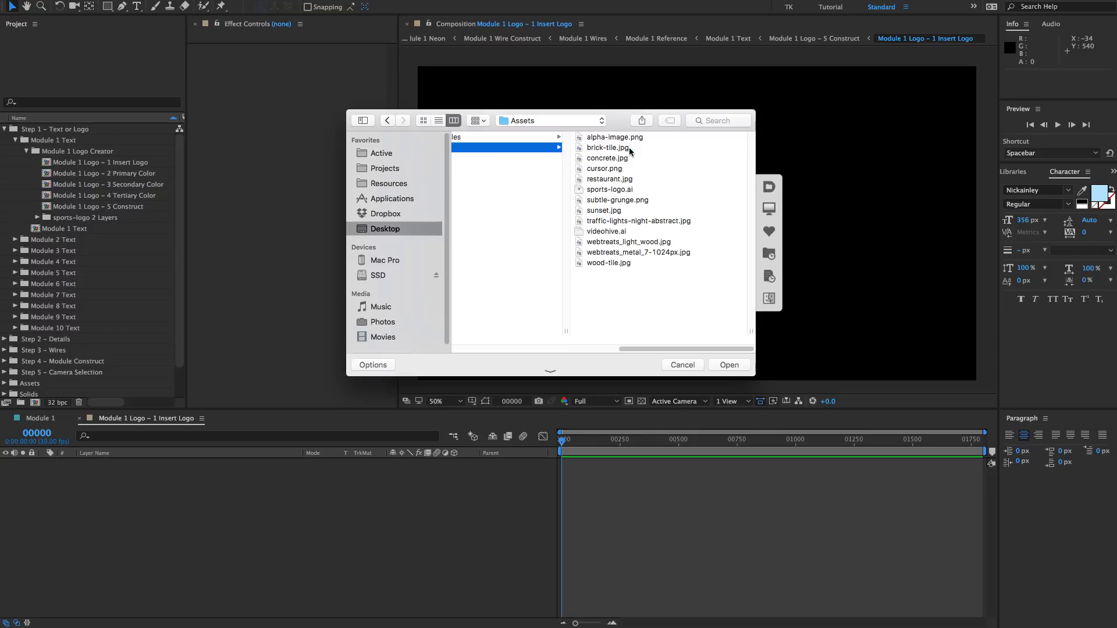
pyautogui.click(581, 189)
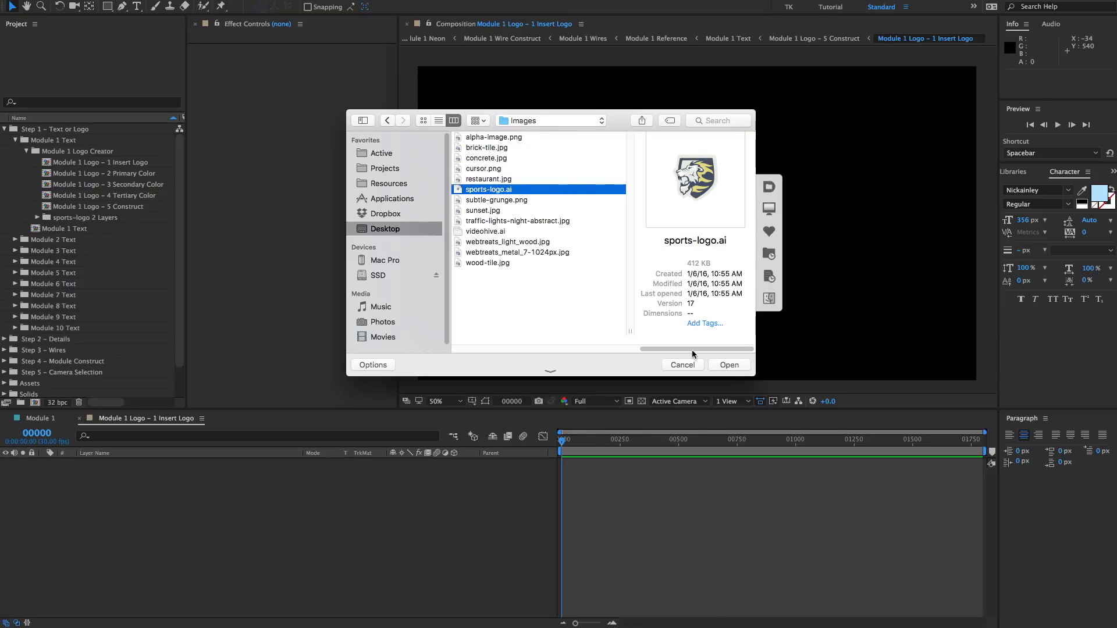
pyautogui.click(729, 365)
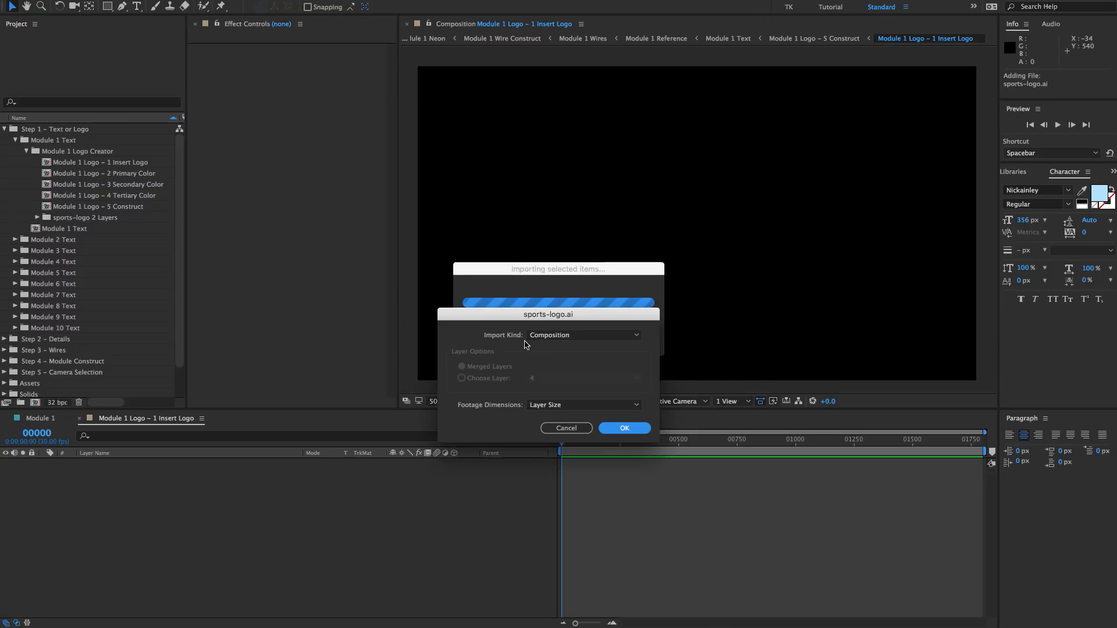
# - Import the logo file as a Composition with footage dimensions at Layer Size
pyautogui.click(532, 336)
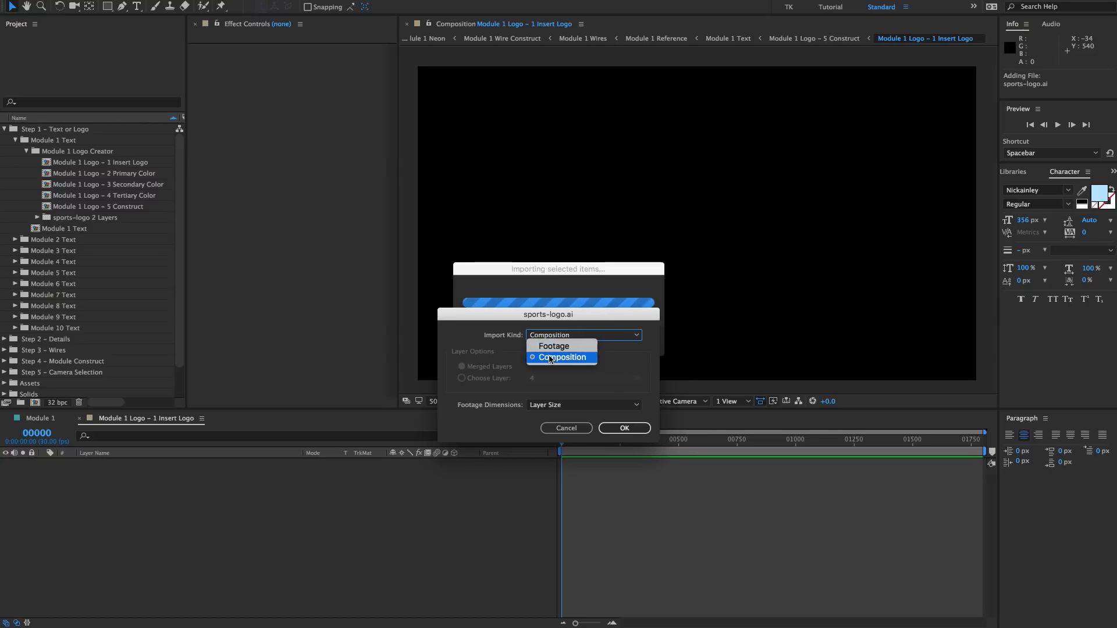
pyautogui.click(549, 358)
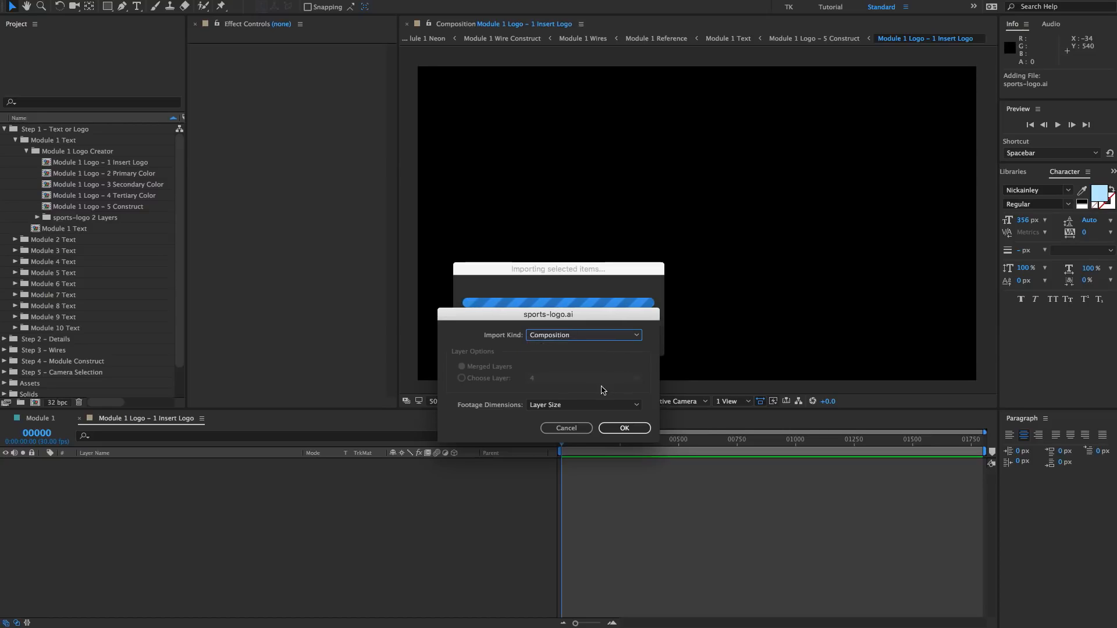
pyautogui.click(620, 428)
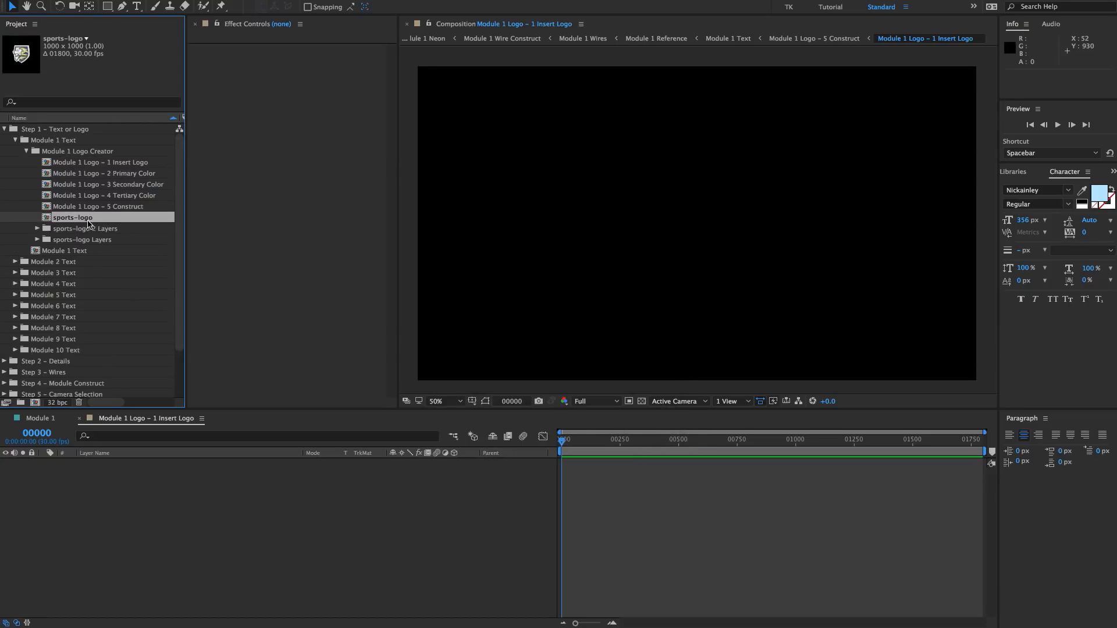
# - Add sports-logo to the Insert Logo composition, collapse its transformations and scale it to 208%
pyautogui.moveTo(88, 223); pyautogui.dragTo(201, 536)
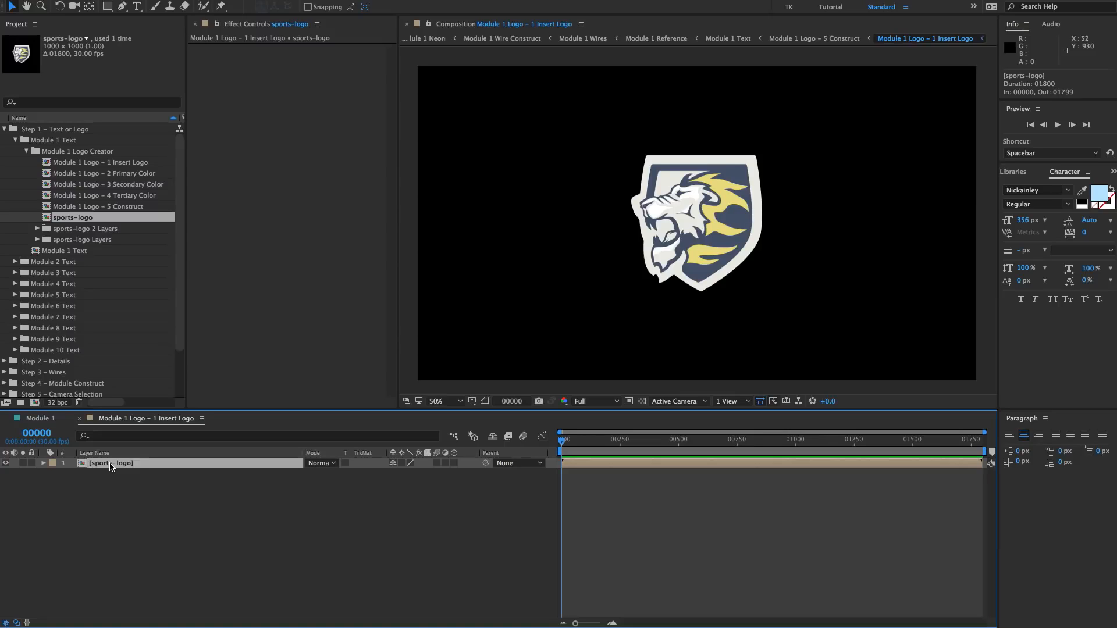
pyautogui.click(401, 463)
pyautogui.press('s')
pyautogui.moveTo(409, 473)
pyautogui.mouseDown()
pyautogui.moveTo(454, 472)
pyautogui.moveTo(421, 474)
pyautogui.mouseUp()
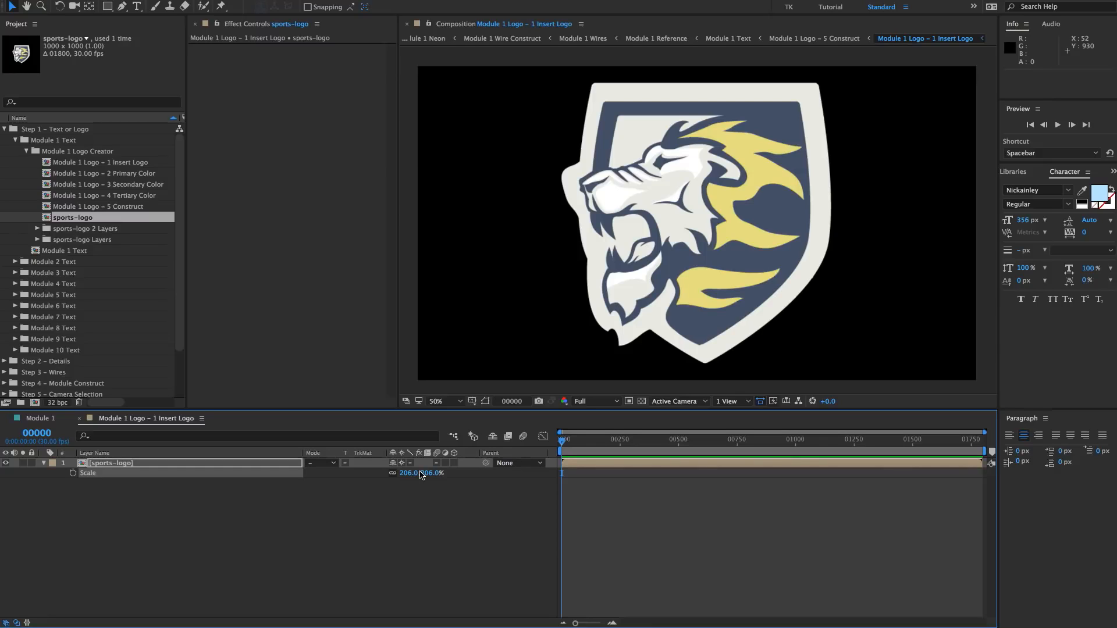
pyautogui.moveTo(421, 475); pyautogui.dragTo(422, 475)
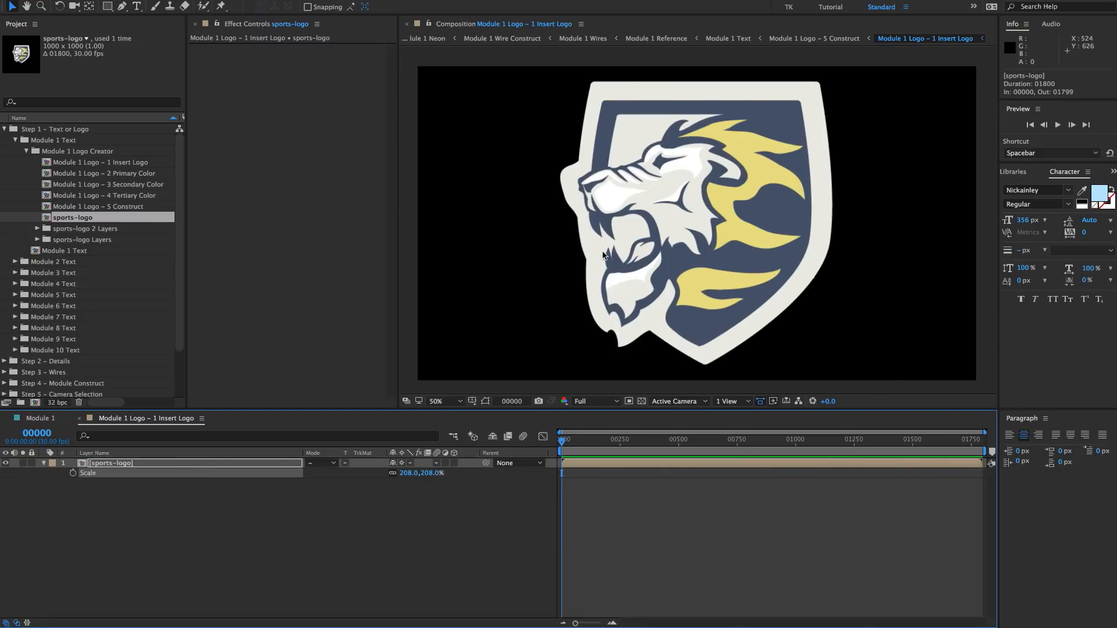
# - Turn on continuous rasterization for all four layers inside the sports-logo composition and return to the Insert Logo composition
pyautogui.scroll(2, 742, 222)
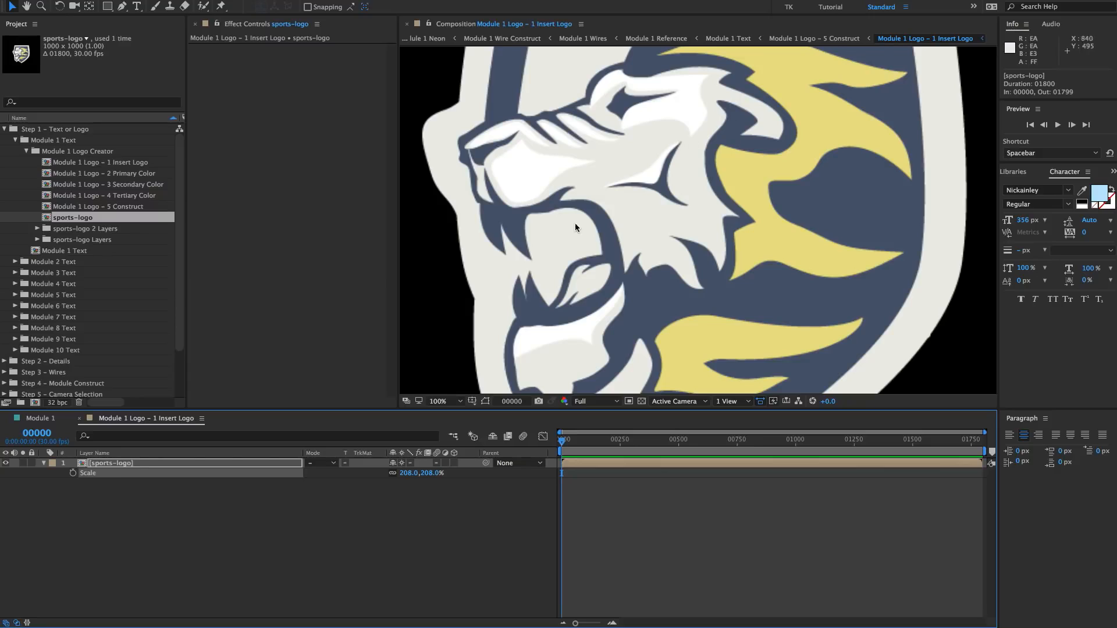
pyautogui.doubleClick(115, 464)
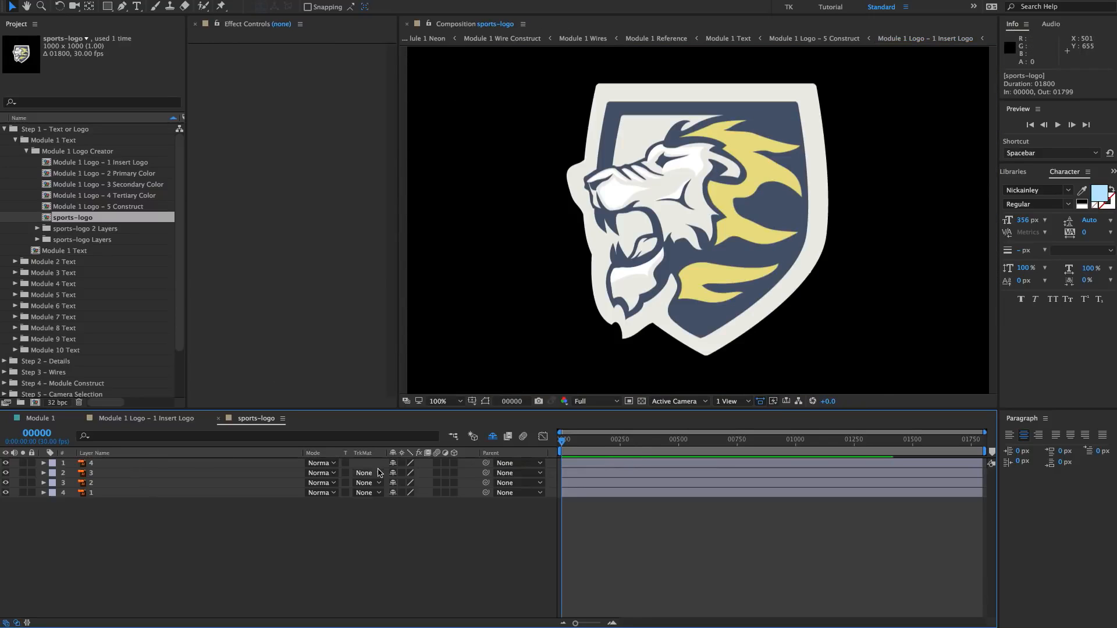
pyautogui.moveTo(401, 464); pyautogui.dragTo(403, 503)
pyautogui.click(175, 419)
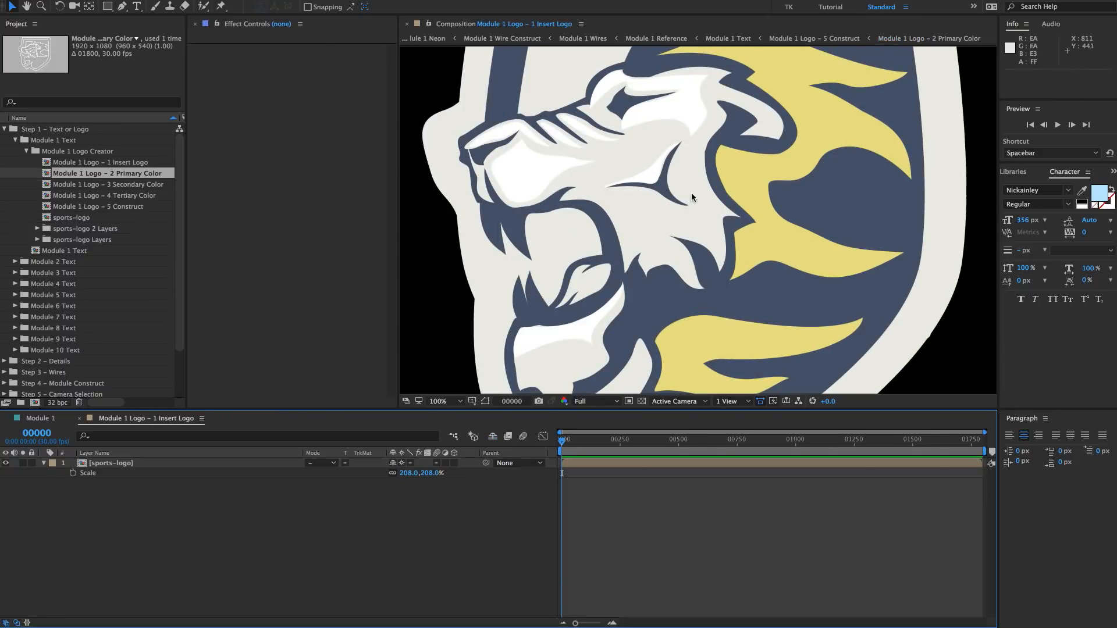
pyautogui.scroll(-2, 691, 193)
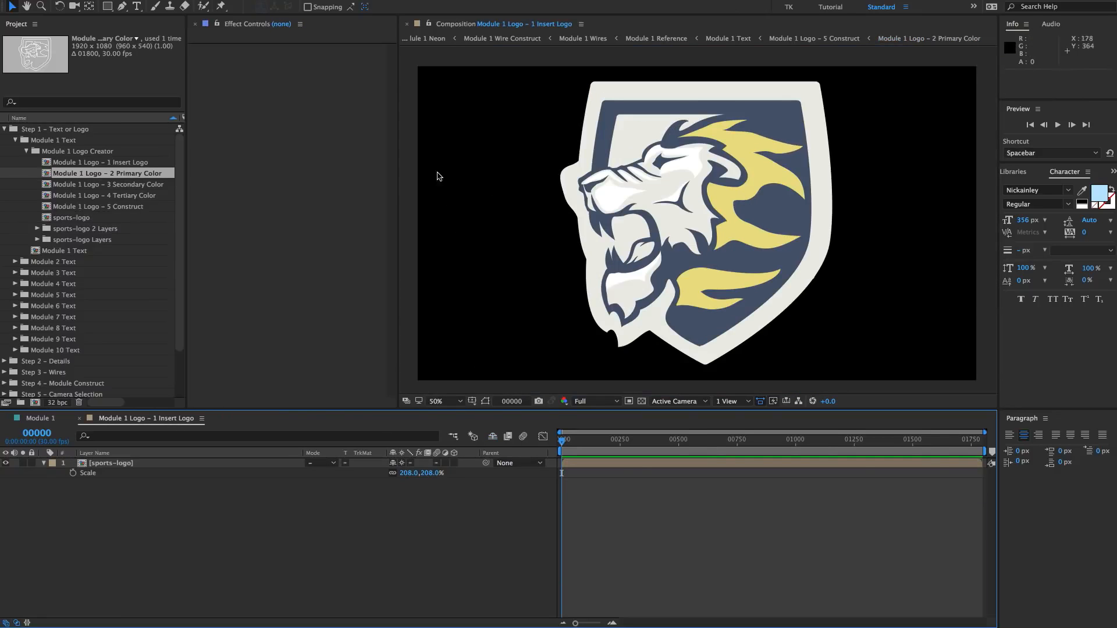
# - Open "Module 1 Logo – 2 Primary Color" and move the Isolation Selection target onto the logo's navy shield area at about 1222, 196
pyautogui.click(125, 177)
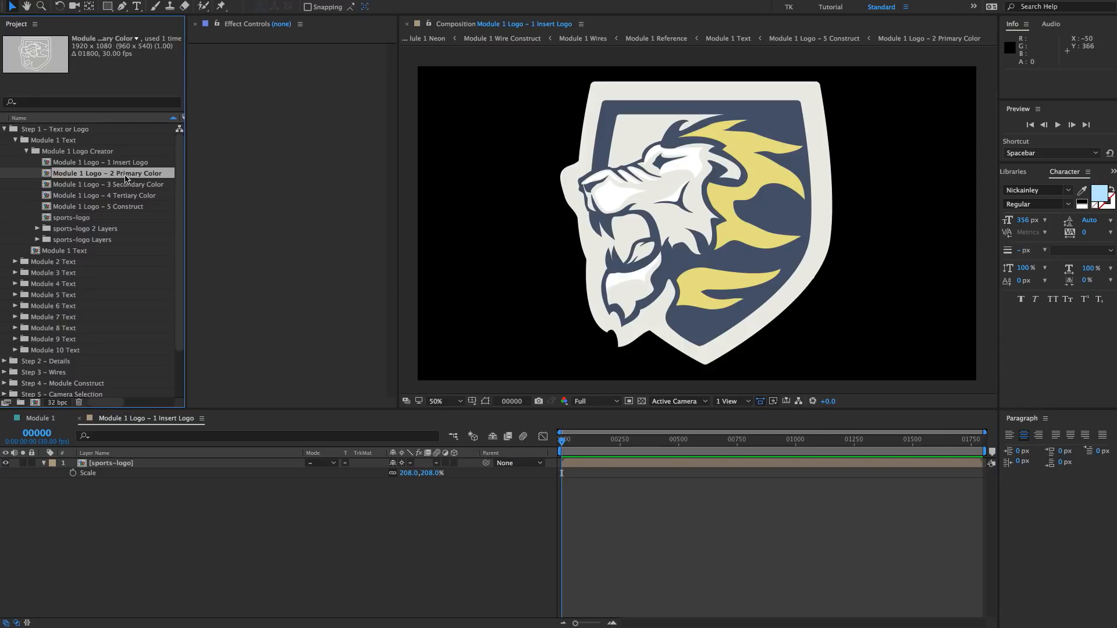
pyautogui.doubleClick(129, 177)
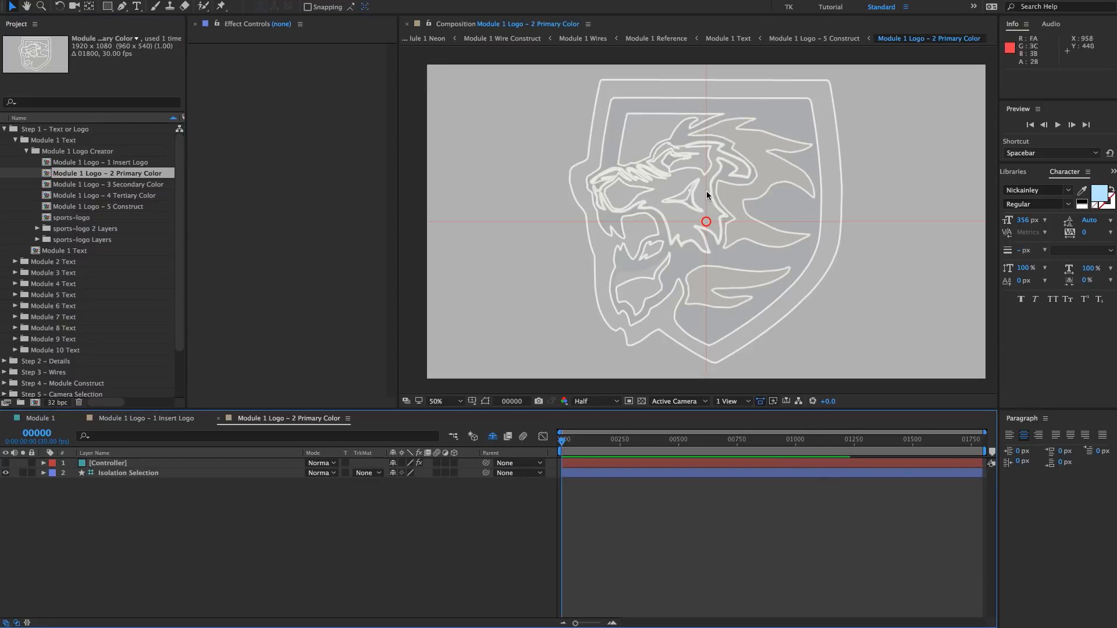
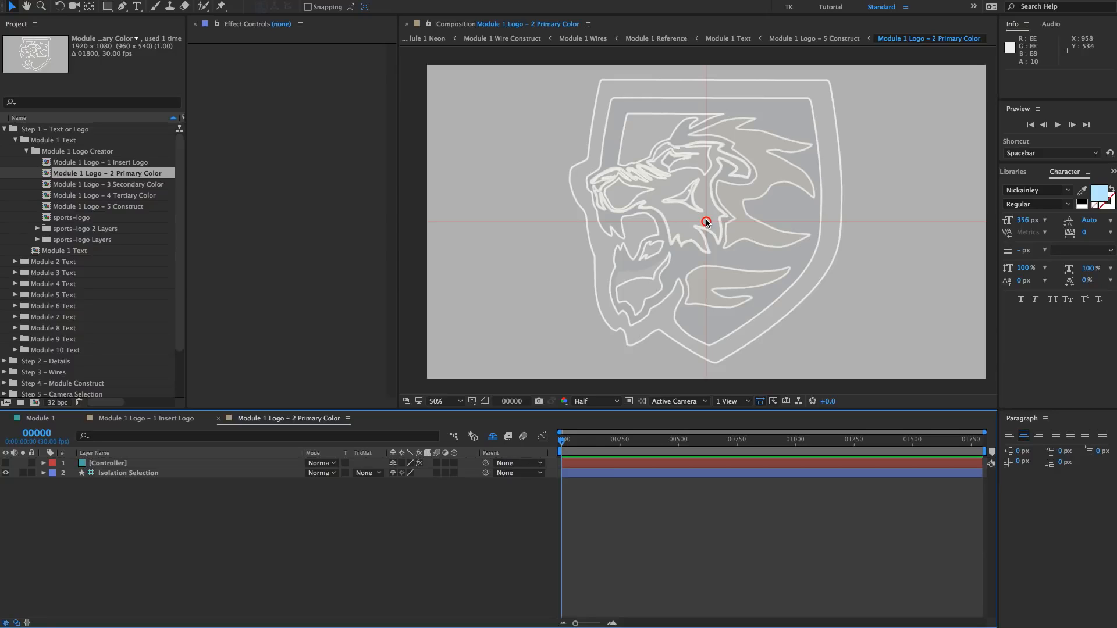
pyautogui.moveTo(707, 223); pyautogui.dragTo(782, 125)
pyautogui.press('Return')
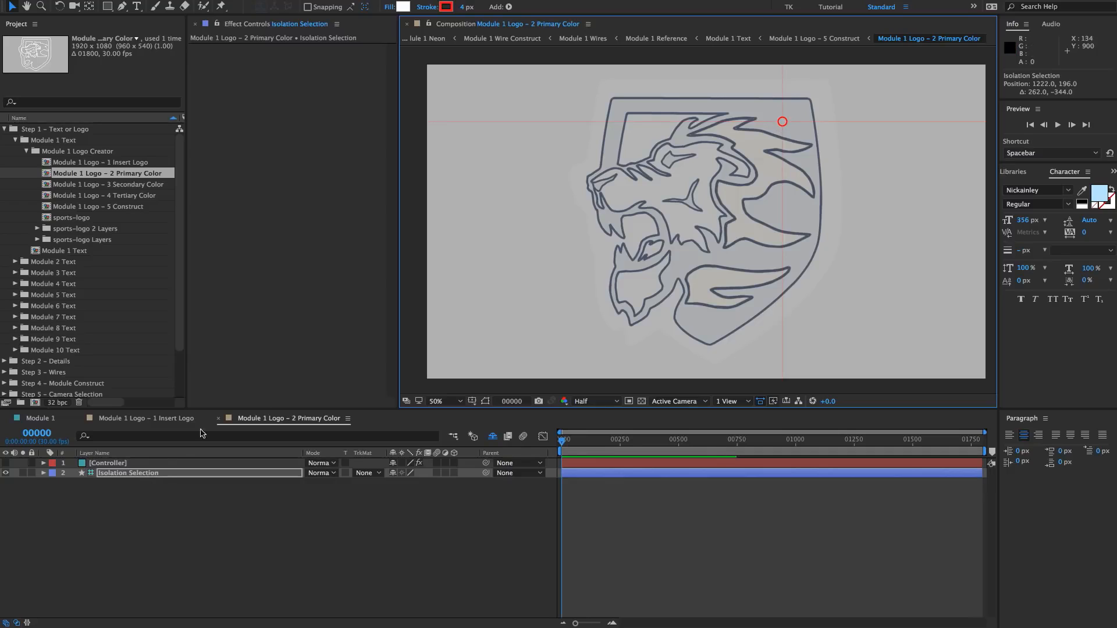
# - Compare the primary-color outlines with the Controller's Extract Color Range off and on, leaving it on
pyautogui.click(129, 463)
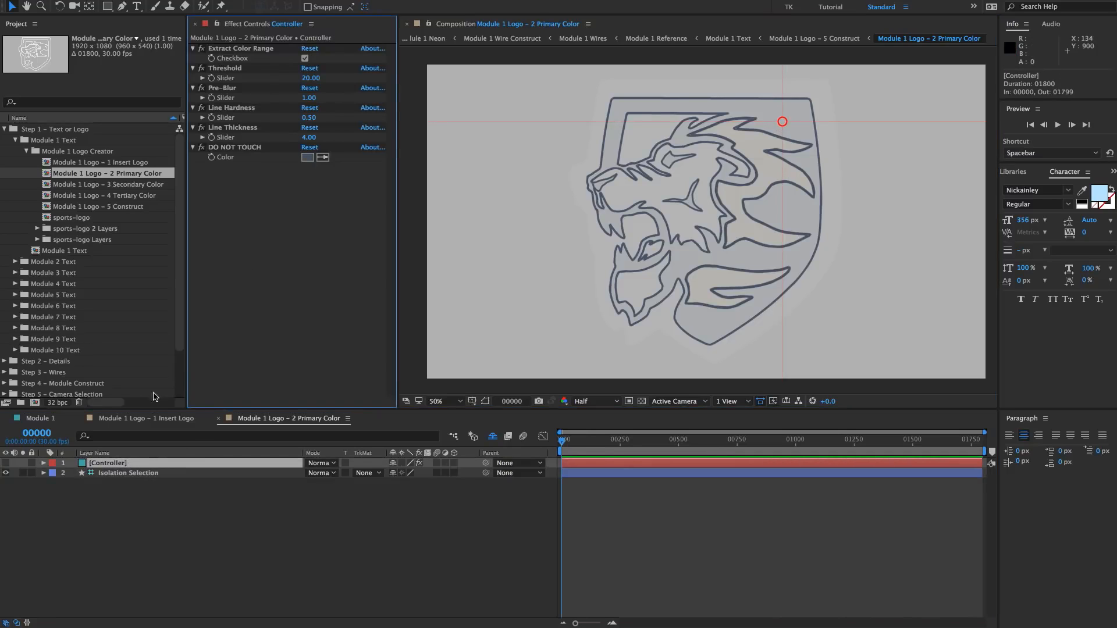
pyautogui.click(245, 50)
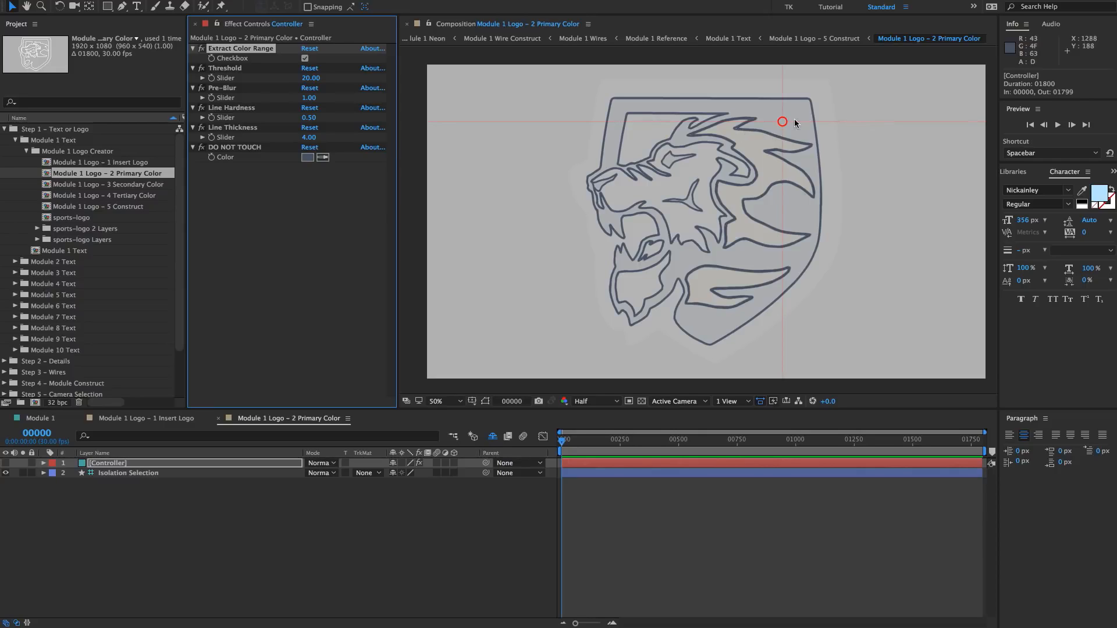
pyautogui.click(304, 58)
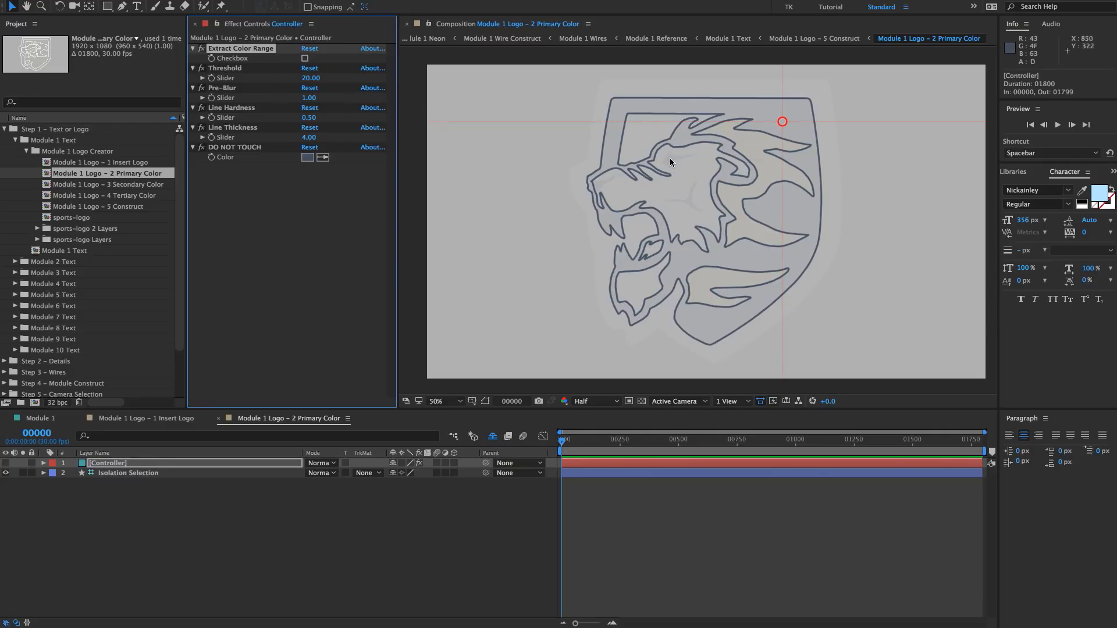
pyautogui.click(305, 58)
pyautogui.click(305, 58)
pyautogui.click(305, 58)
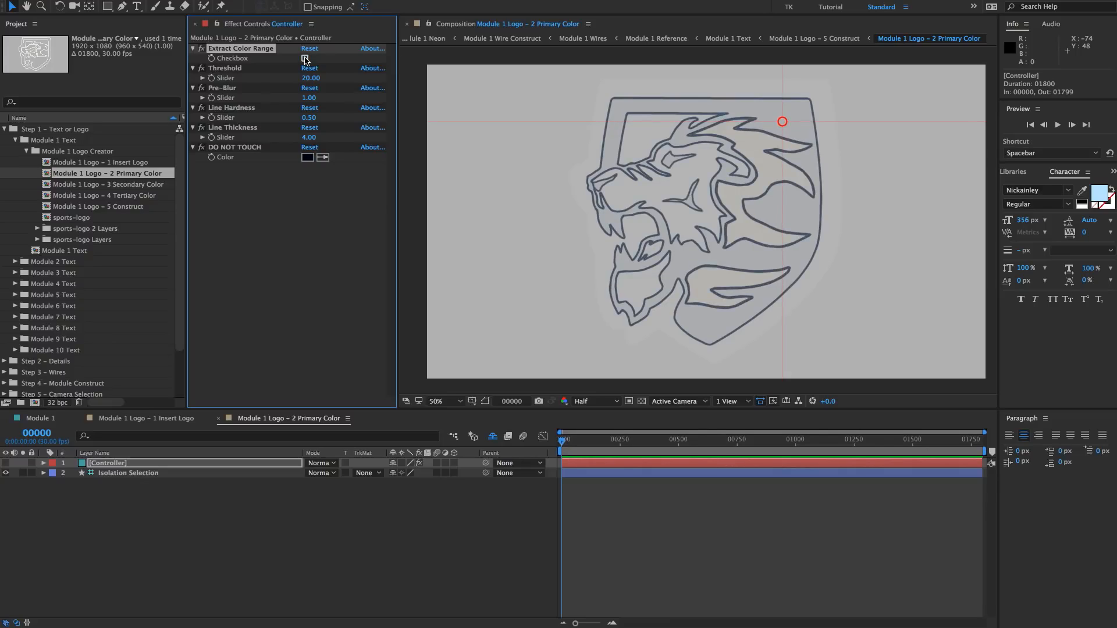
pyautogui.click(305, 58)
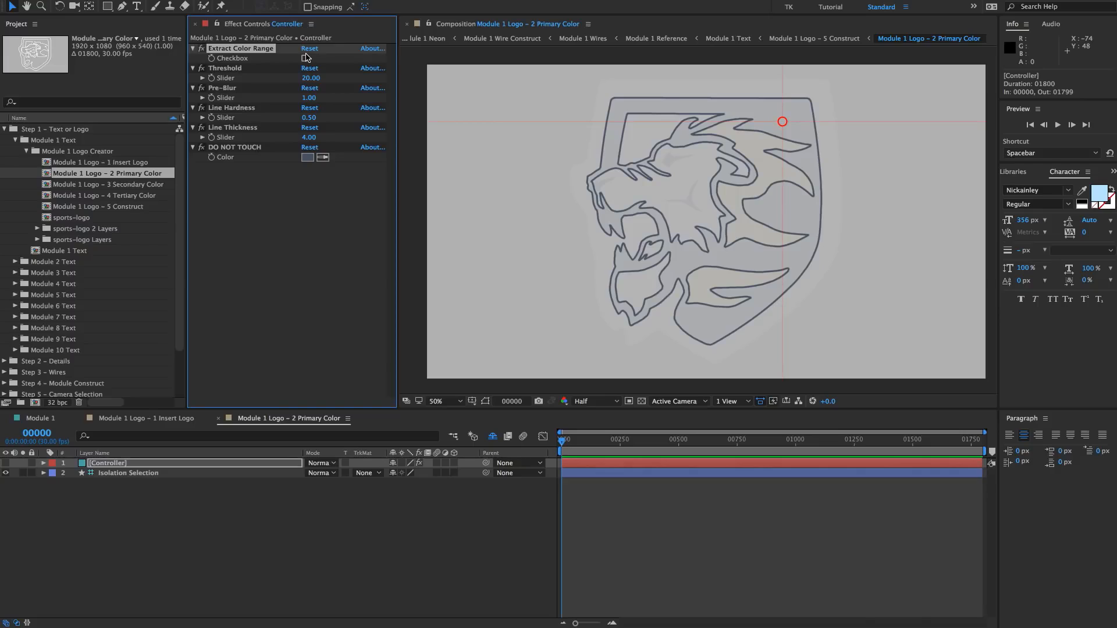
pyautogui.click(304, 59)
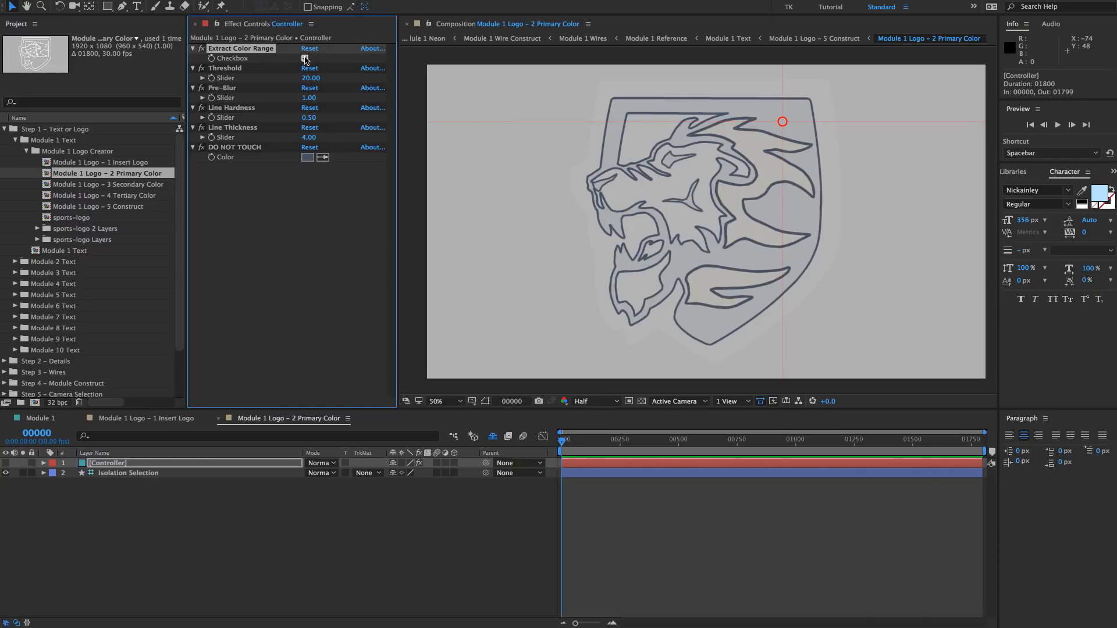
# - Go through the Controller's Threshold, Pre-Blur, Line Hardness and Line Thickness settings
pyautogui.click(249, 69)
pyautogui.click(276, 90)
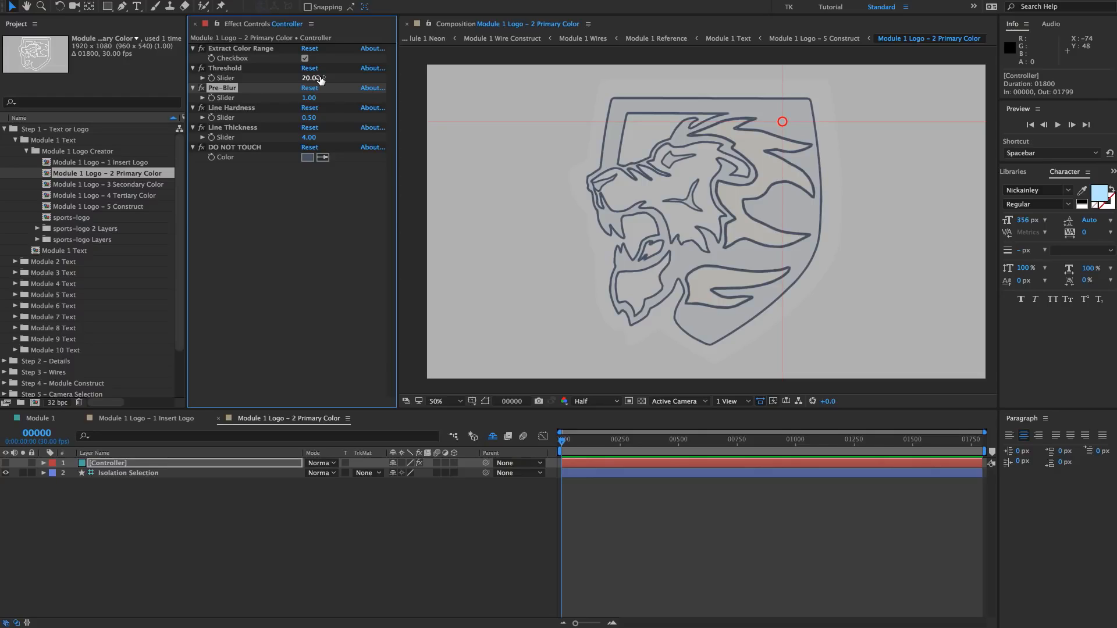
pyautogui.click(259, 111)
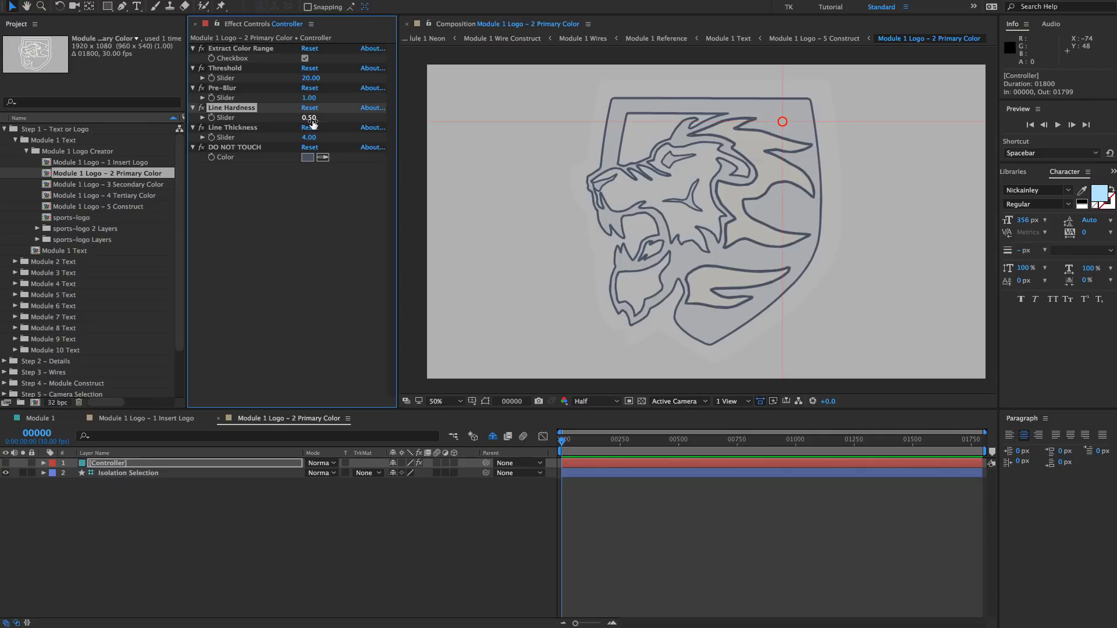
pyautogui.click(246, 129)
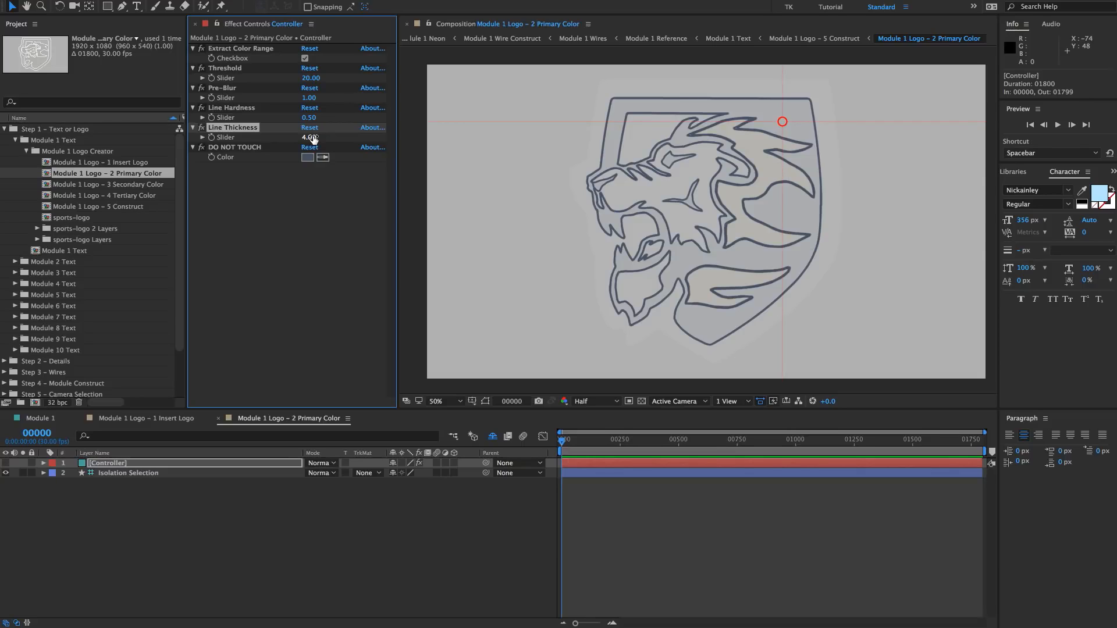
# - Try a Line Thickness of 6 on the primary-color Controller and undo the change
pyautogui.press('.')
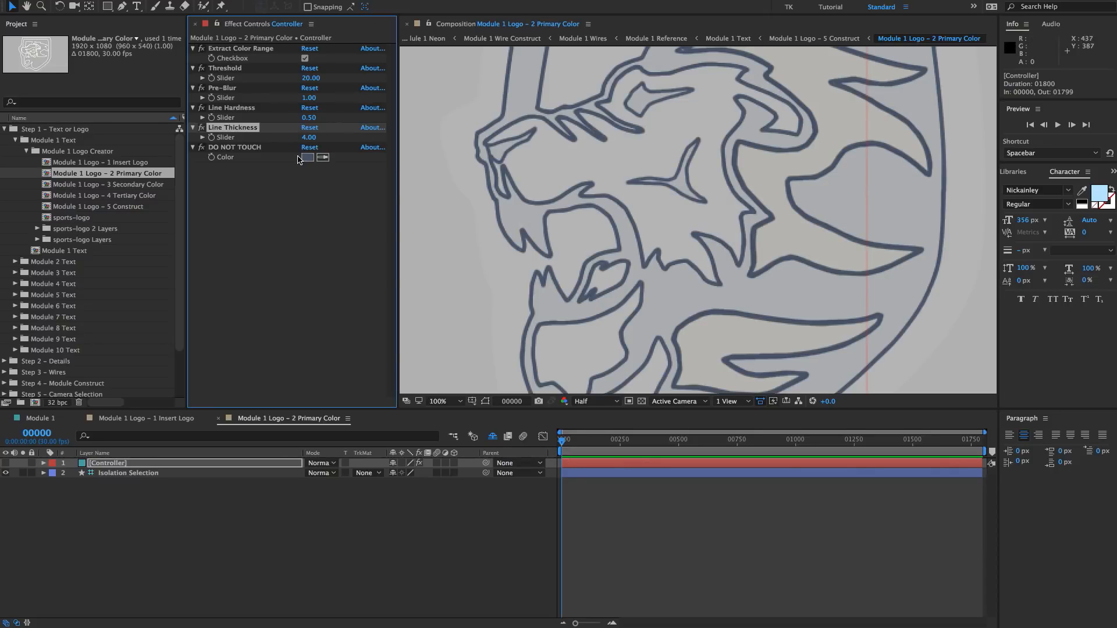
pyautogui.click(308, 137)
pyautogui.write('6')
pyautogui.press('Return')
pyautogui.press(',')
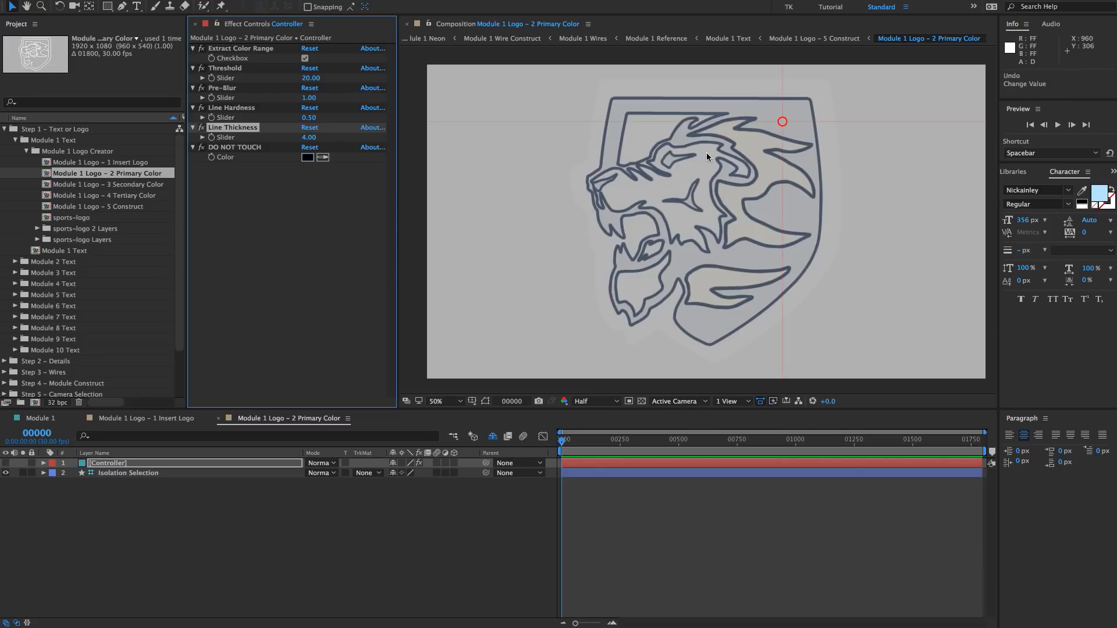
pyautogui.hotkey('ctrl', 'z')
# - Open "Module 1 Logo – 3 Secondary Color" and move the Isolation Selection target onto the yellow mane at about 1050, 464
pyautogui.click(138, 185)
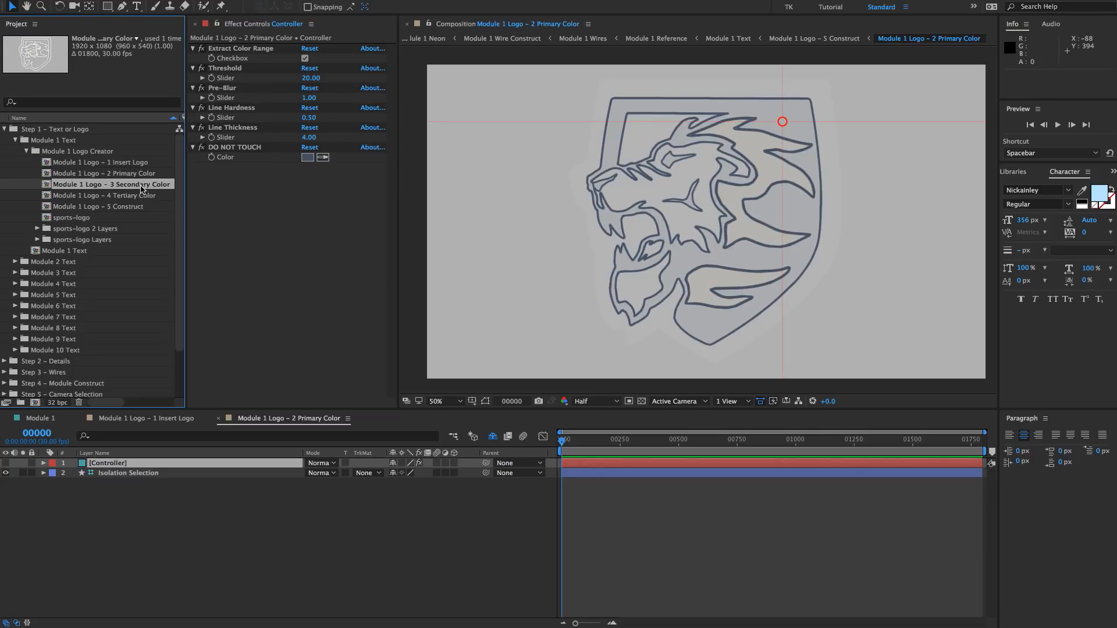
pyautogui.doubleClick(142, 185)
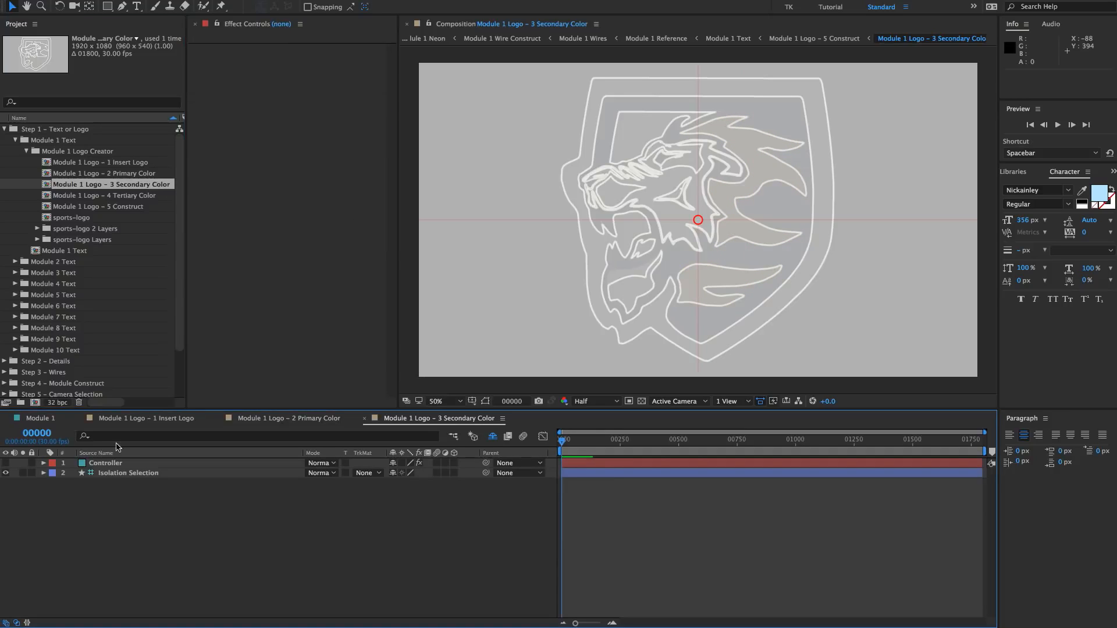
pyautogui.click(697, 221)
pyautogui.moveTo(697, 220); pyautogui.dragTo(723, 198)
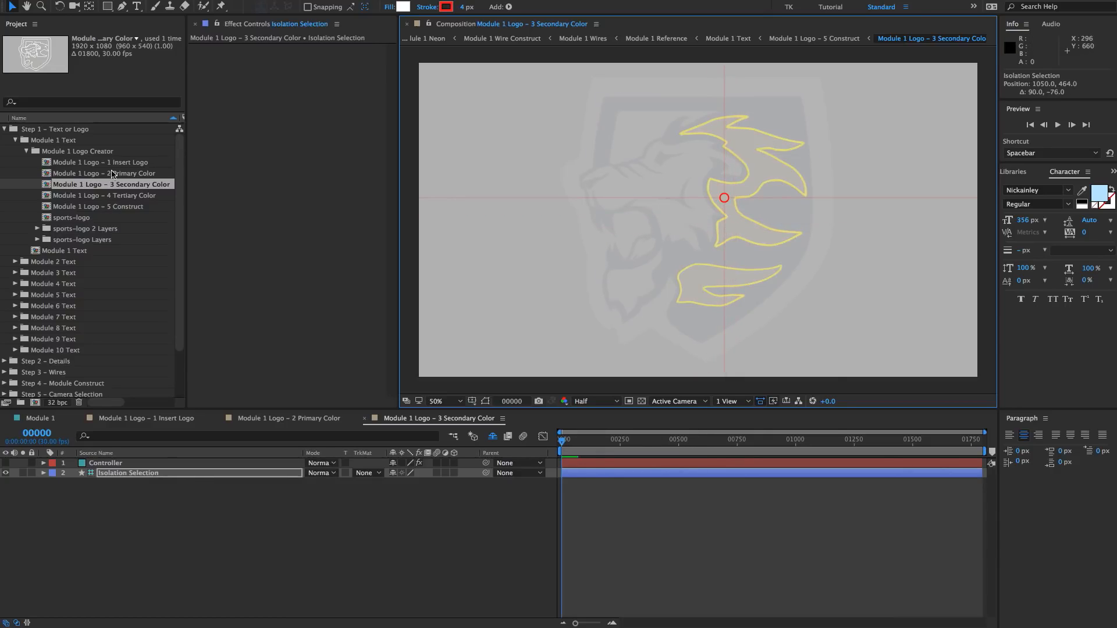
# - Open "Module 1 Logo – 4 Tertiary Color" and move the Isolation Selection target onto the off-white shield border at about 584, 212
pyautogui.doubleClick(100, 194)
pyautogui.moveTo(699, 220); pyautogui.dragTo(589, 124)
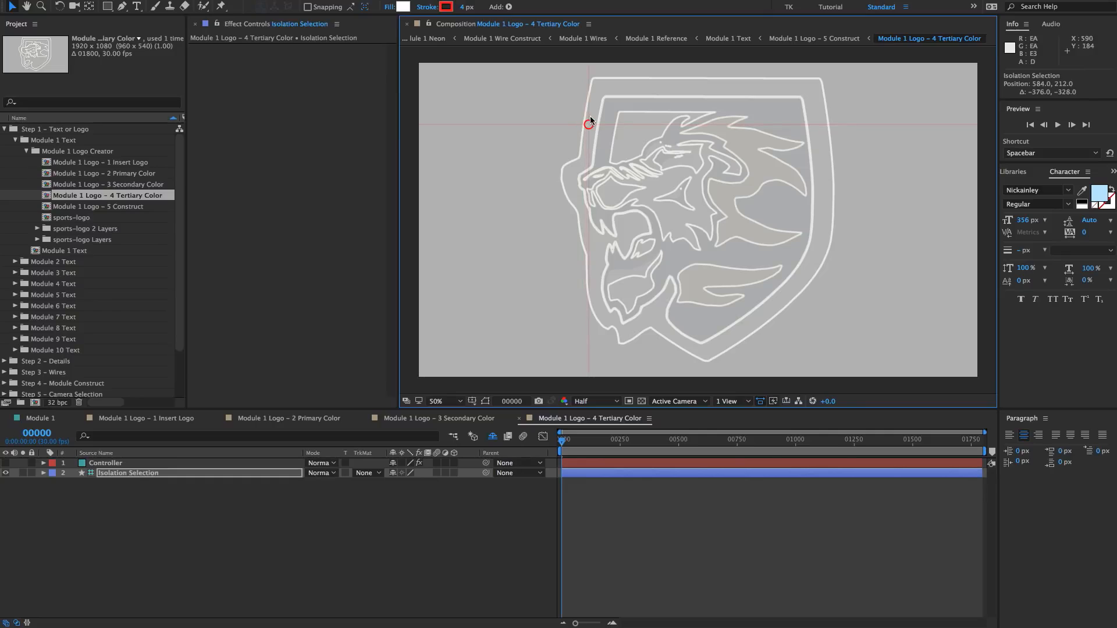
# - Open the "Module 1 Logo – 5 Construct" composition and look over the combined lion outlines
pyautogui.click(289, 508)
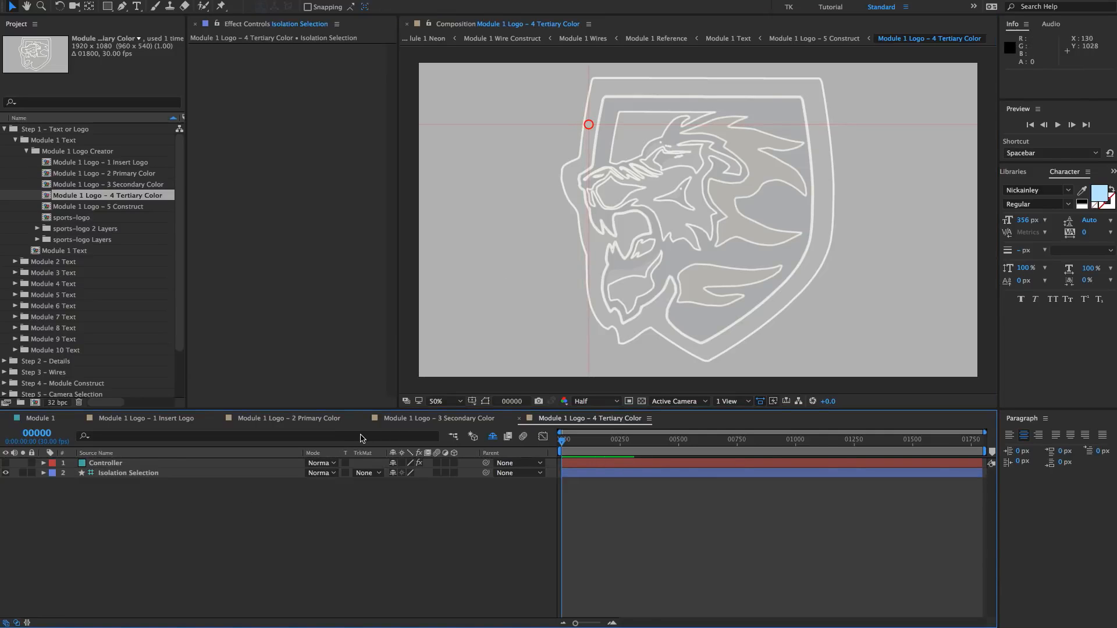
pyautogui.click(131, 210)
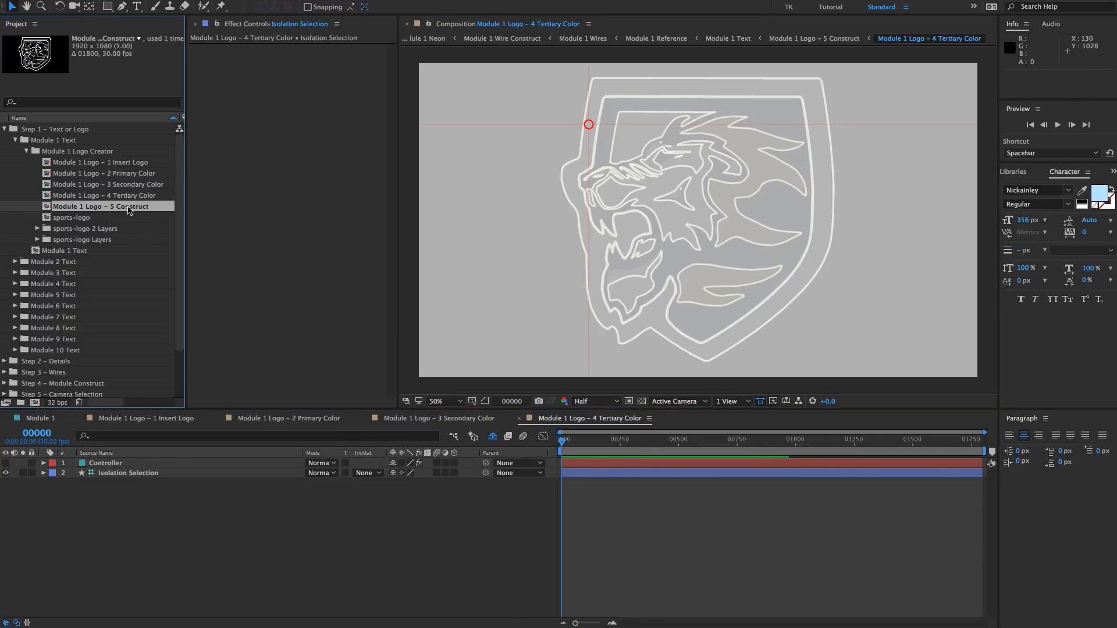
pyautogui.doubleClick(122, 210)
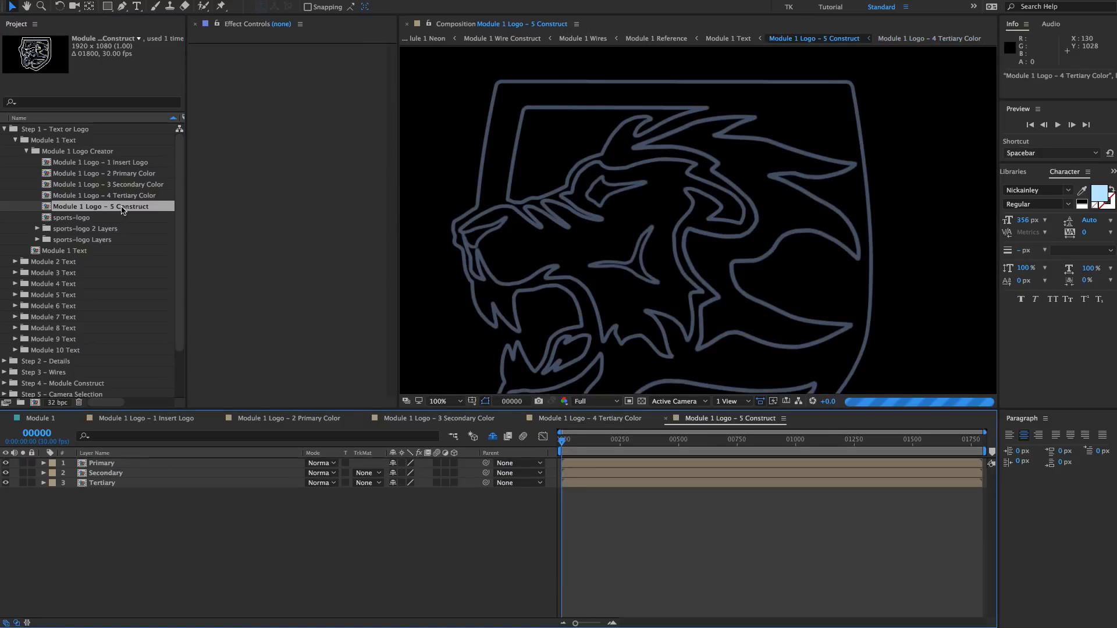
pyautogui.scroll(-2, 715, 228)
pyautogui.moveTo(714, 228); pyautogui.dragTo(726, 222)
pyautogui.scroll(2, 729, 222)
pyautogui.moveTo(725, 187); pyautogui.dragTo(727, 195)
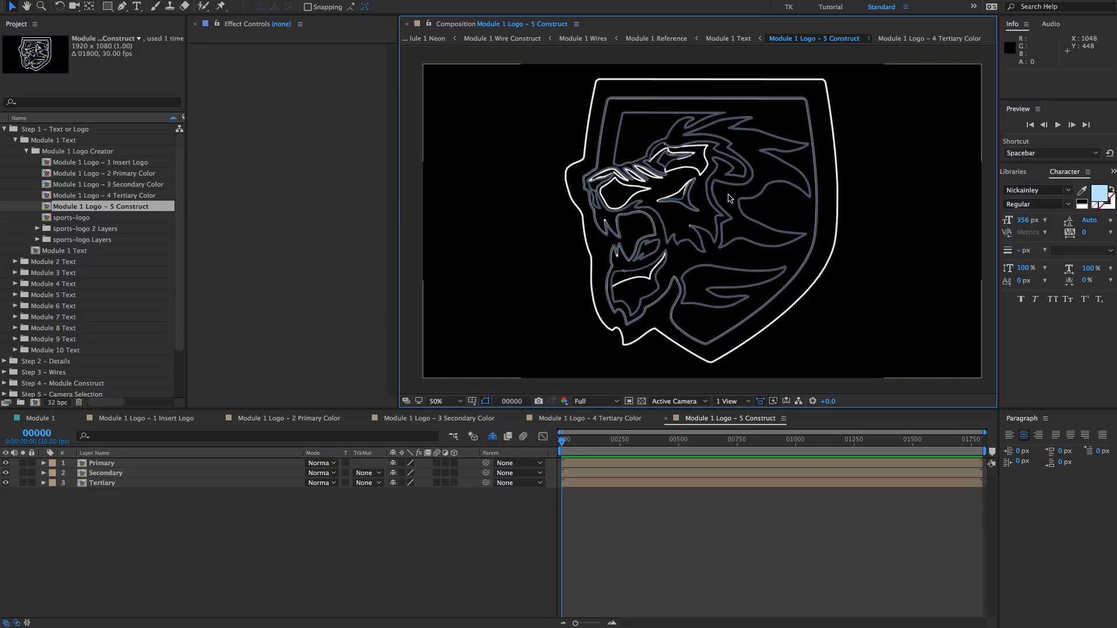
# - Hide the Secondary and Tertiary layers and select the Primary layer
pyautogui.click(105, 473)
pyautogui.keyDown('shift'); pyautogui.click(102, 482); pyautogui.keyUp('shift')
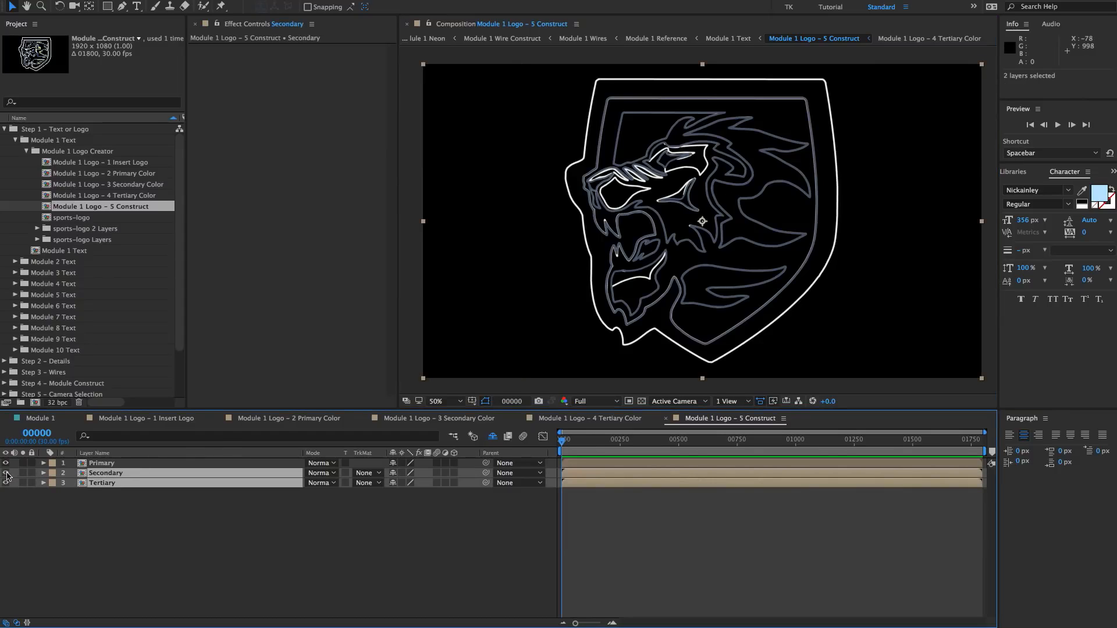
pyautogui.moveTo(5, 473); pyautogui.dragTo(6, 483)
pyautogui.click(104, 464)
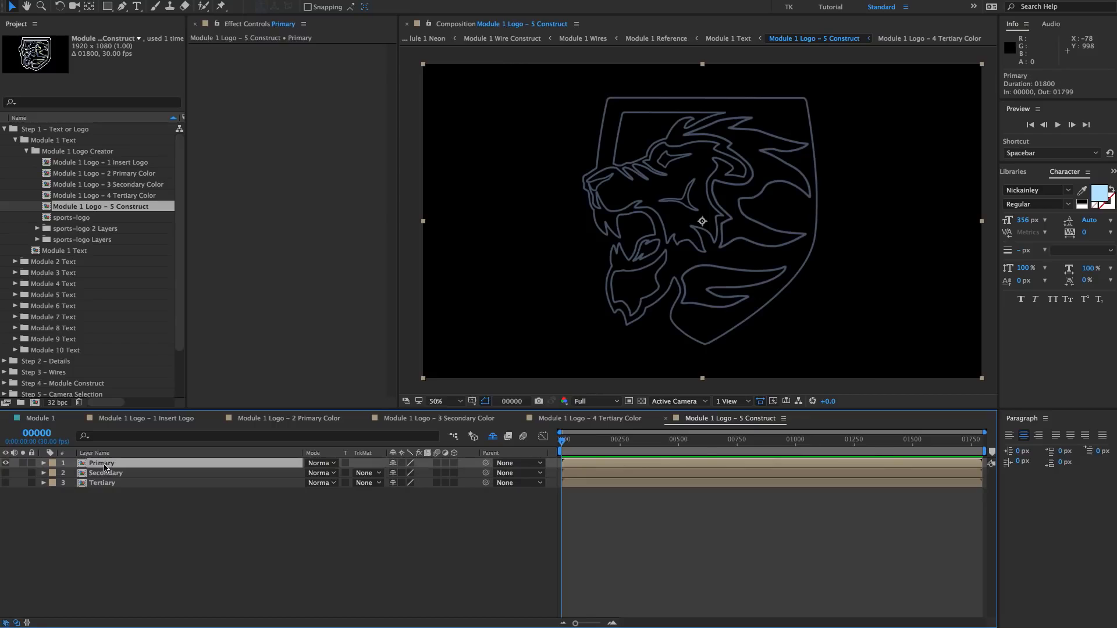
pyautogui.scroll(1, 721, 154)
pyautogui.moveTo(754, 115); pyautogui.dragTo(725, 163)
pyautogui.scroll(-1, 716, 166)
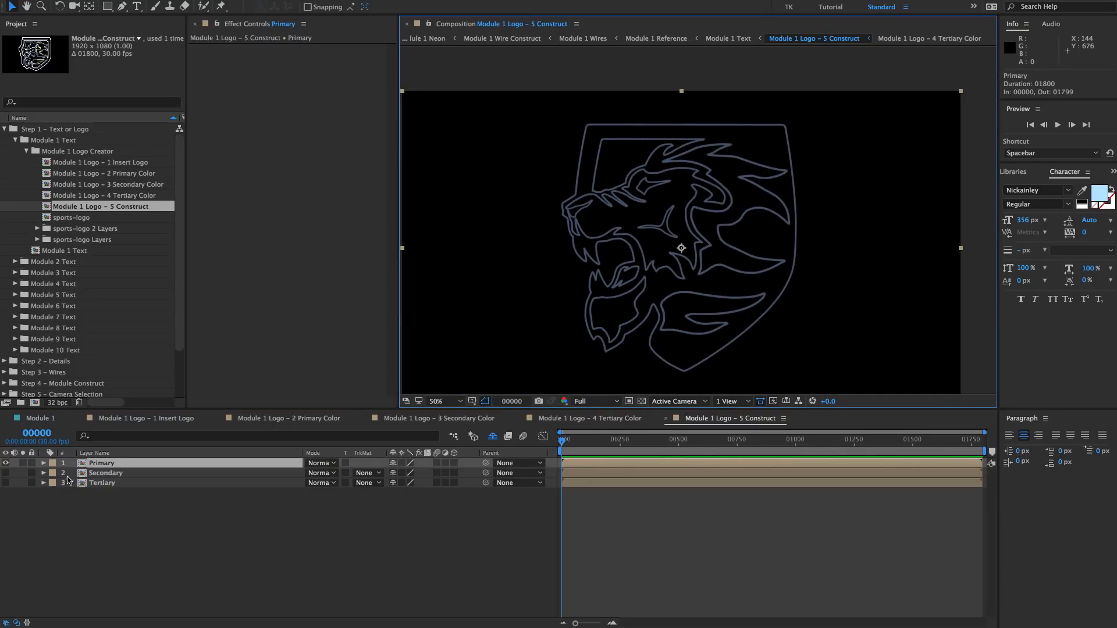
pyautogui.click(108, 474)
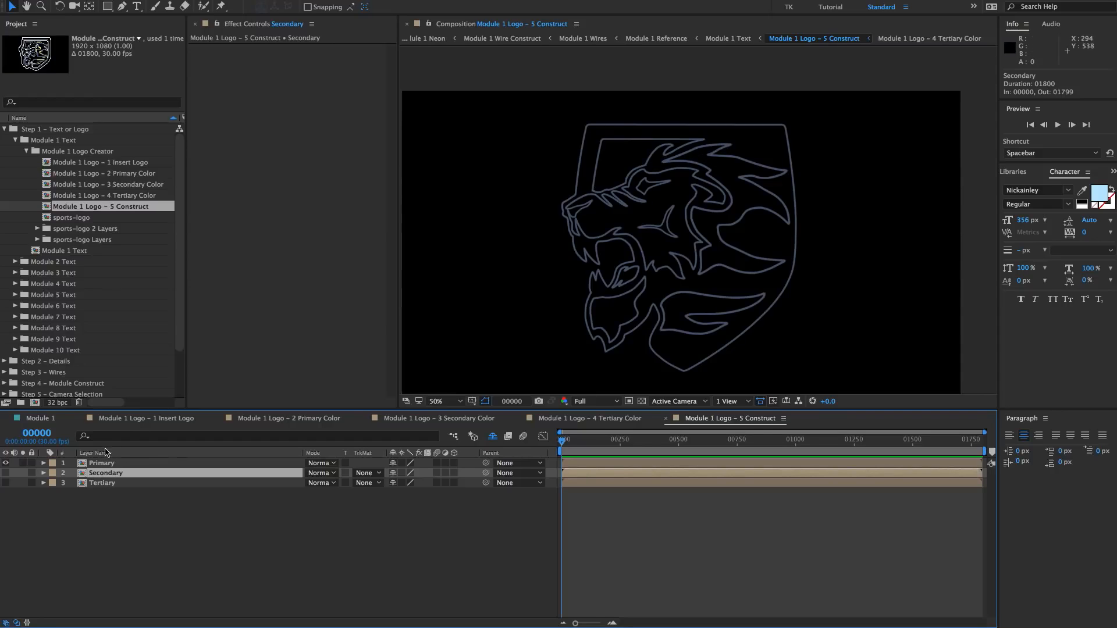
pyautogui.click(94, 464)
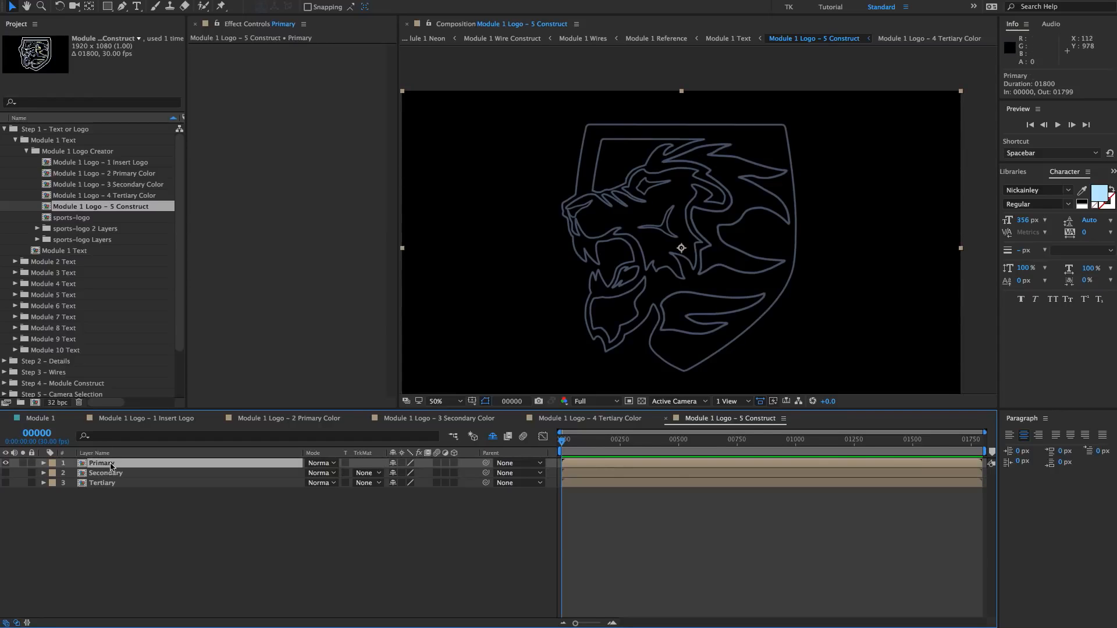
# - Start a Pen tool mask on the Primary layer, tracing around the mane's top flame and along its underside above the eye
pyautogui.press('g')
pyautogui.scroll(2, 705, 148)
pyautogui.click(705, 121)
pyautogui.click(676, 134)
pyautogui.click(610, 158)
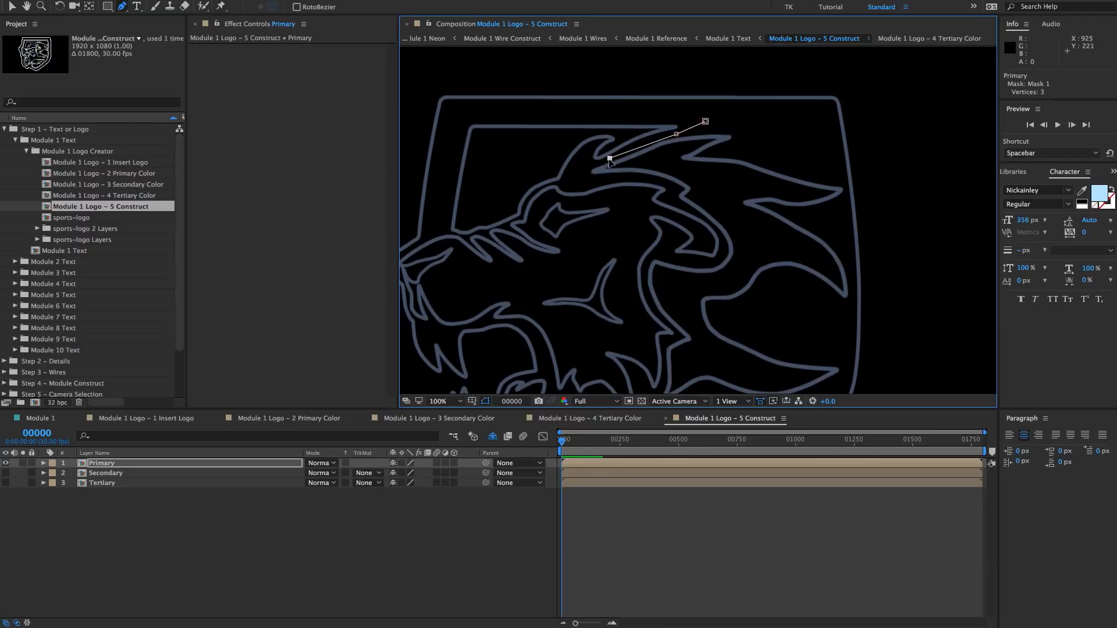
pyautogui.click(585, 175)
pyautogui.press('super+z')
pyautogui.click(578, 172)
pyautogui.moveTo(584, 181); pyautogui.dragTo(574, 176)
pyautogui.click(587, 179)
pyautogui.click(620, 173)
pyautogui.click(655, 179)
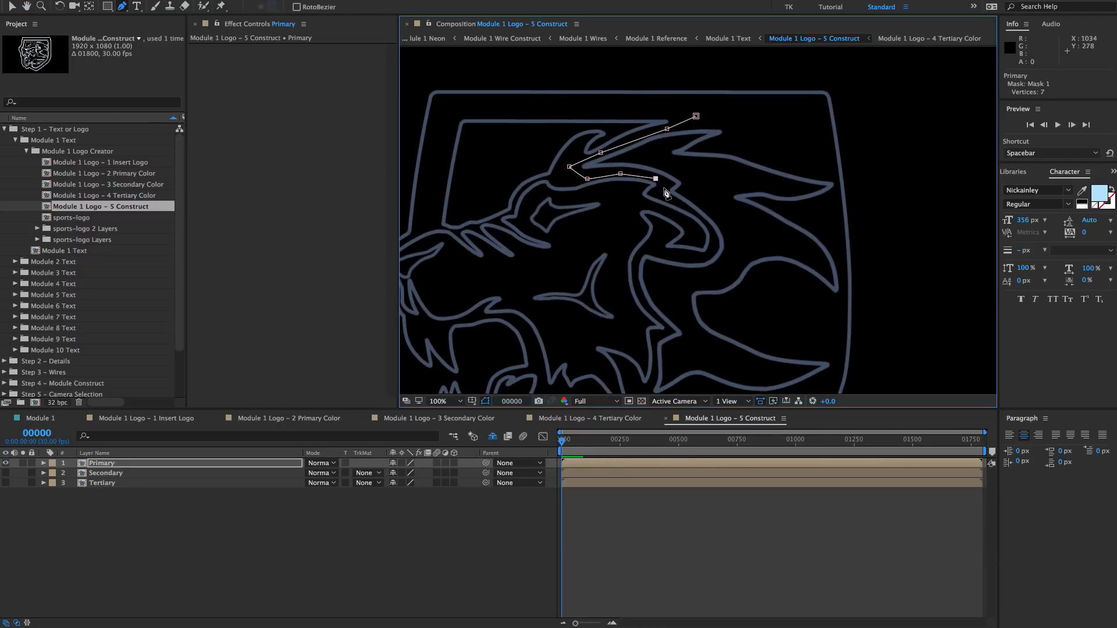
# - Continue the Primary mask down the edge between the lion's head and the mane to the lower flame's inner edge
pyautogui.moveTo(668, 201); pyautogui.dragTo(639, 182)
pyautogui.click(649, 186)
pyautogui.click(672, 198)
pyautogui.moveTo(686, 231); pyautogui.dragTo(603, 186)
pyautogui.click(682, 205)
pyautogui.click(613, 211)
pyautogui.click(638, 223)
pyautogui.click(557, 251)
pyautogui.click(592, 204)
pyautogui.moveTo(600, 232); pyautogui.dragTo(600, 244)
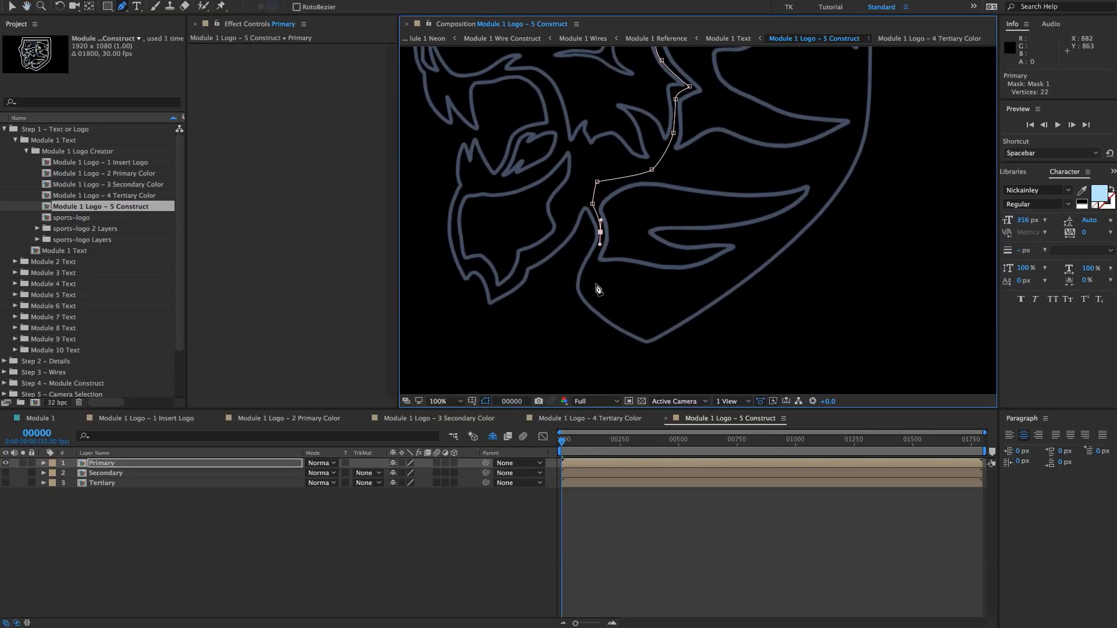
# - Carry the Primary mask around the lower flame and up past the mane's outer tips, closing it at its starting point
pyautogui.click(592, 271)
pyautogui.click(663, 298)
pyautogui.click(759, 253)
pyautogui.click(819, 194)
pyautogui.moveTo(839, 163); pyautogui.dragTo(736, 247)
pyautogui.moveTo(760, 182); pyautogui.dragTo(704, 184)
pyautogui.click(706, 193)
pyautogui.moveTo(700, 157)
pyautogui.mouseDown()
pyautogui.moveTo(705, 244)
pyautogui.moveTo(695, 162)
pyautogui.mouseUp()
pyautogui.click(567, 133)
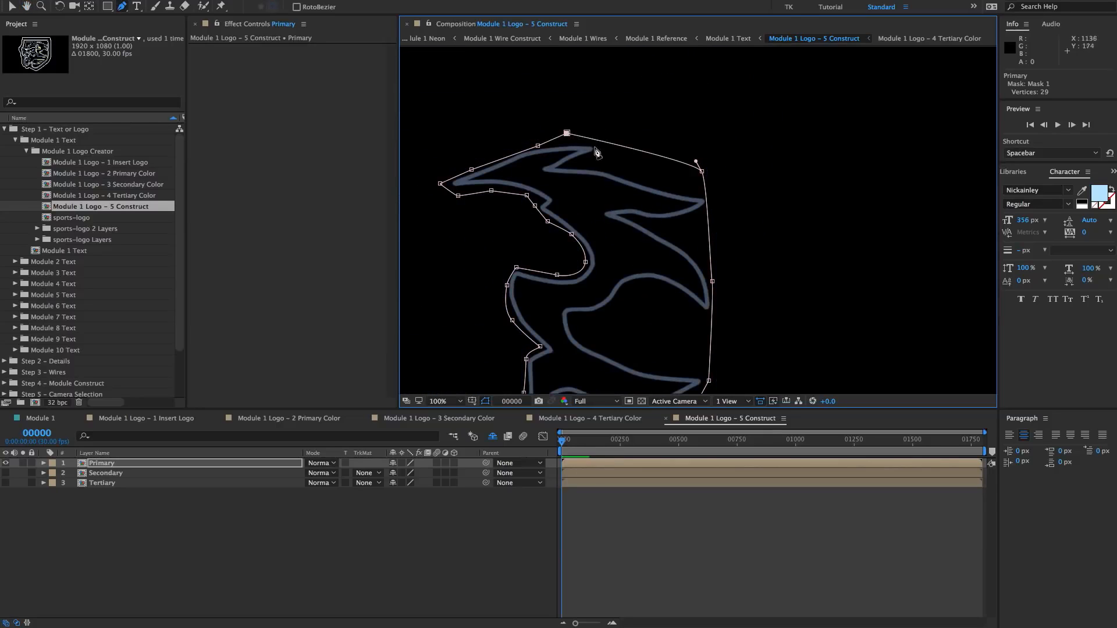
# - Set the Primary layer's mask mode to Subtract and deselect the layer to cut the mane out of it
pyautogui.click(113, 463)
pyautogui.moveTo(491, 281); pyautogui.dragTo(698, 183)
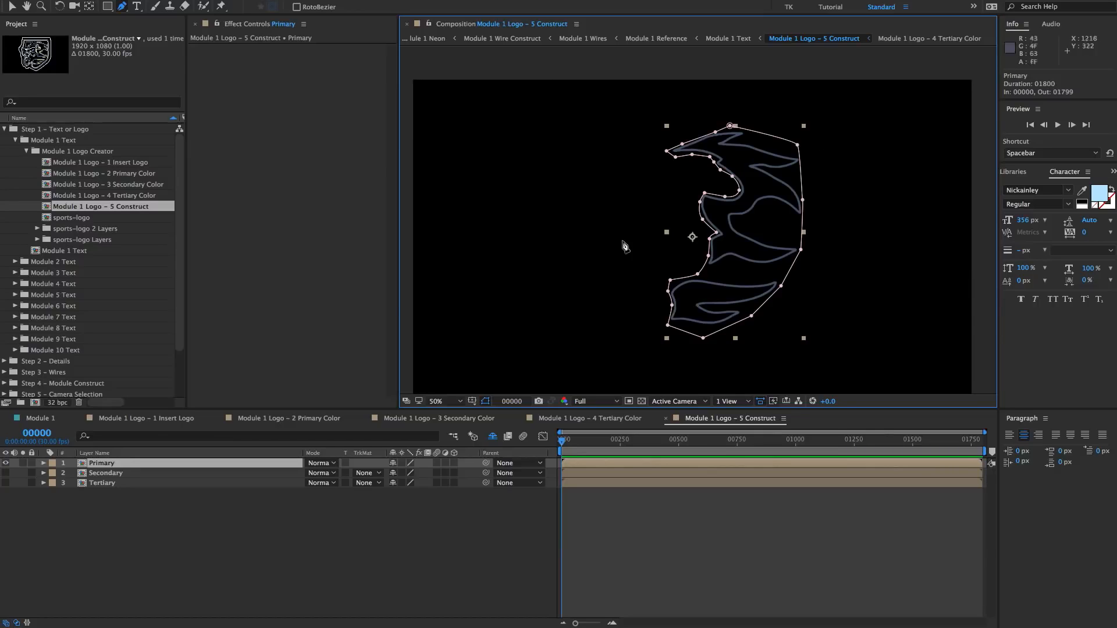
pyautogui.click(103, 463)
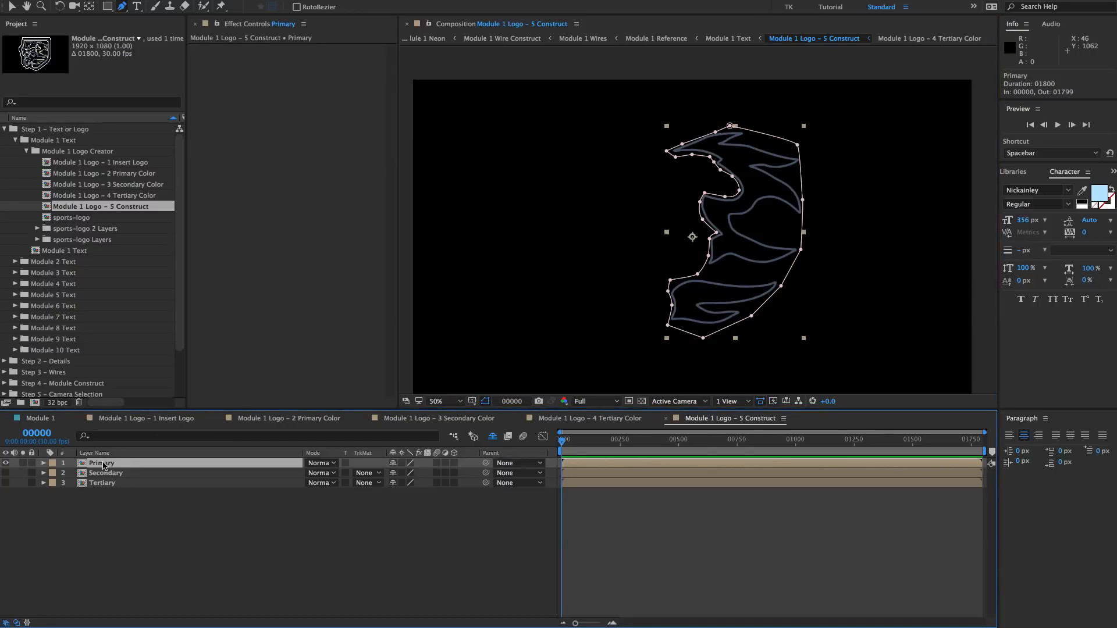
pyautogui.press('m')
pyautogui.press('m')
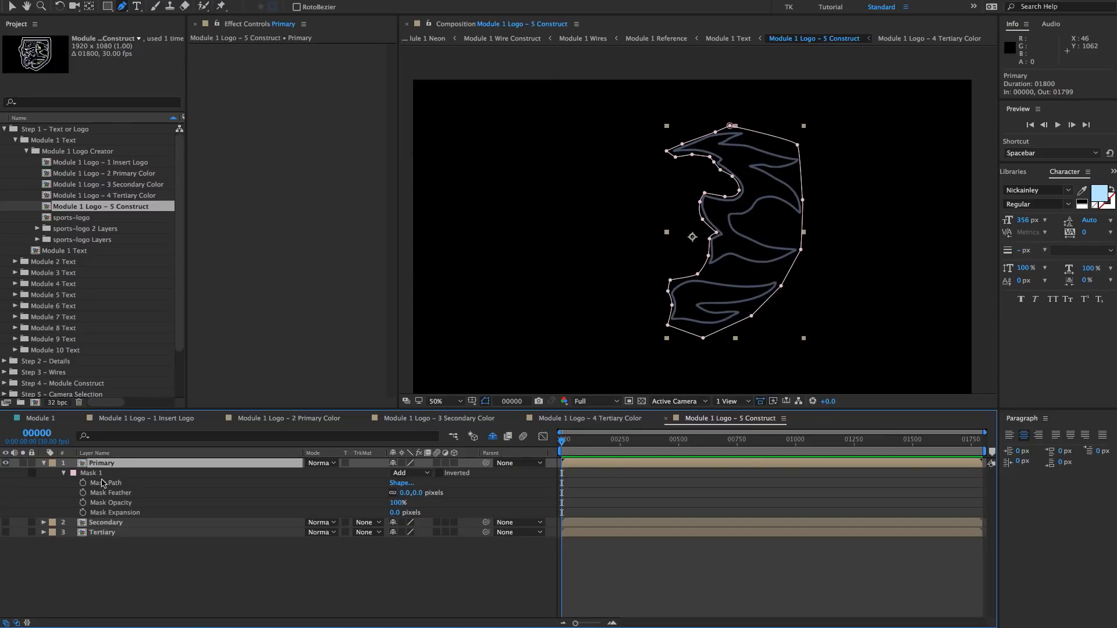
pyautogui.click(91, 473)
pyautogui.click(410, 473)
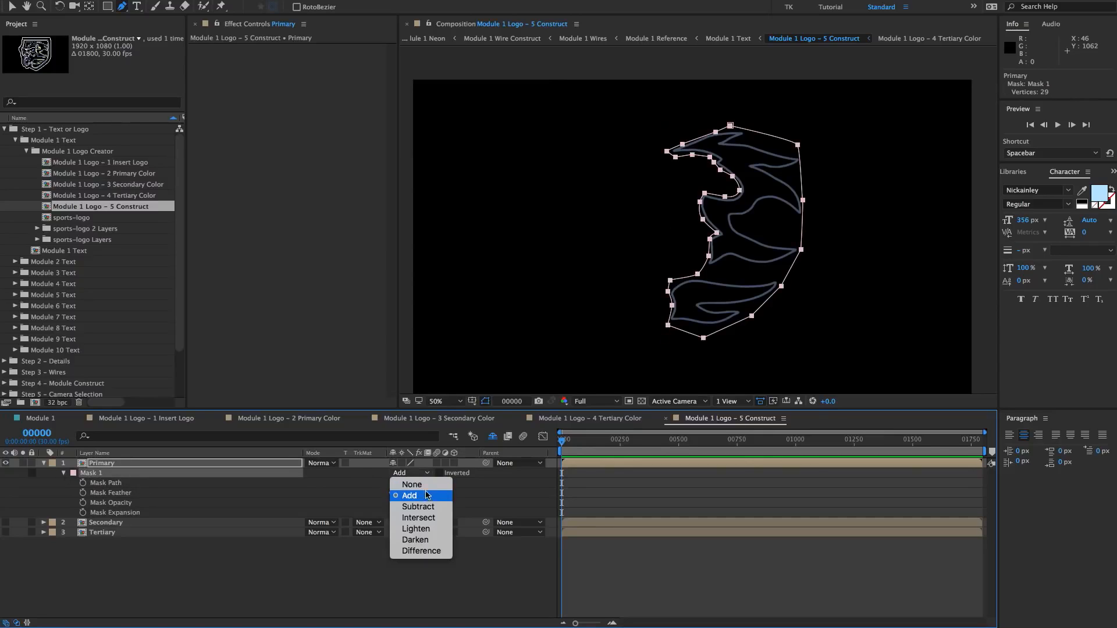
pyautogui.click(417, 507)
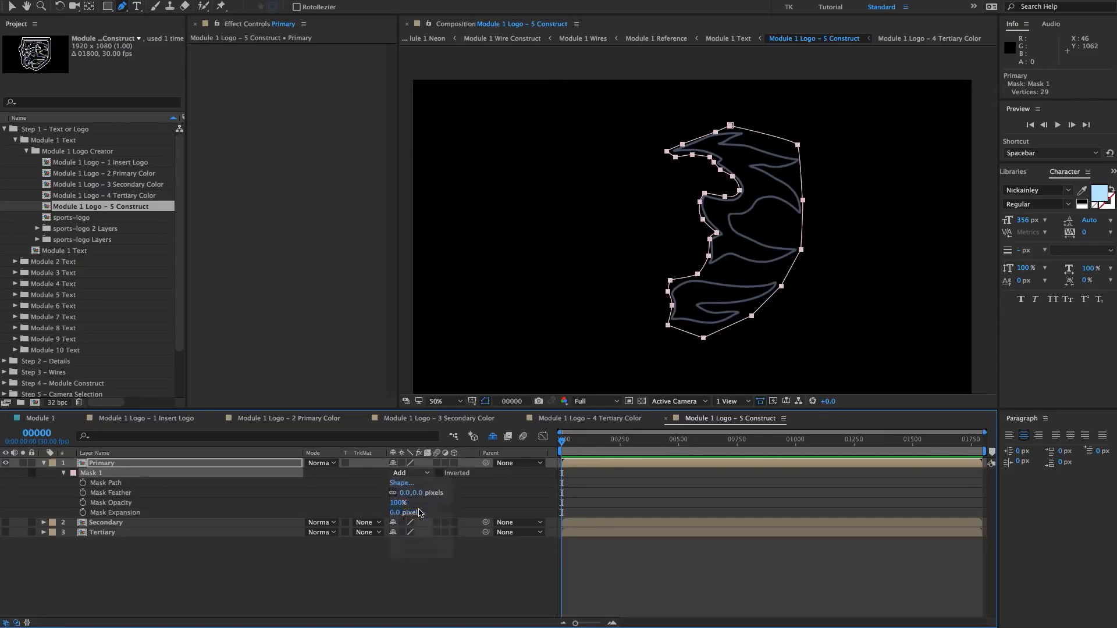
pyautogui.press('F2')
pyautogui.moveTo(689, 244); pyautogui.dragTo(707, 242)
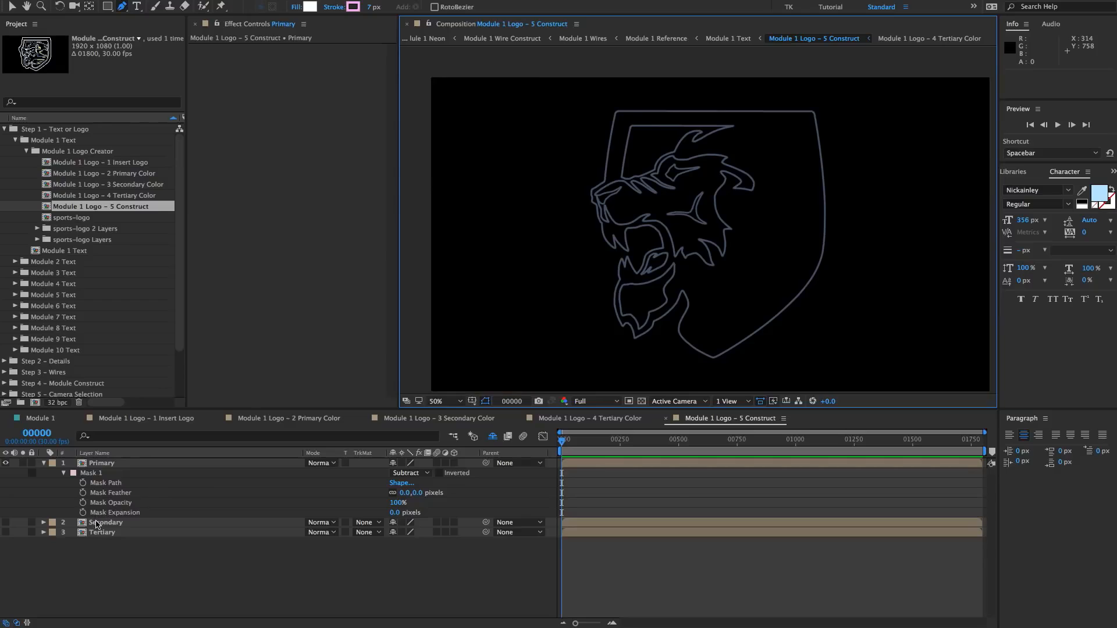
# - Show the Secondary and Tertiary layers again and collapse the Primary layer's mask properties
pyautogui.click(4, 522)
pyautogui.click(5, 522)
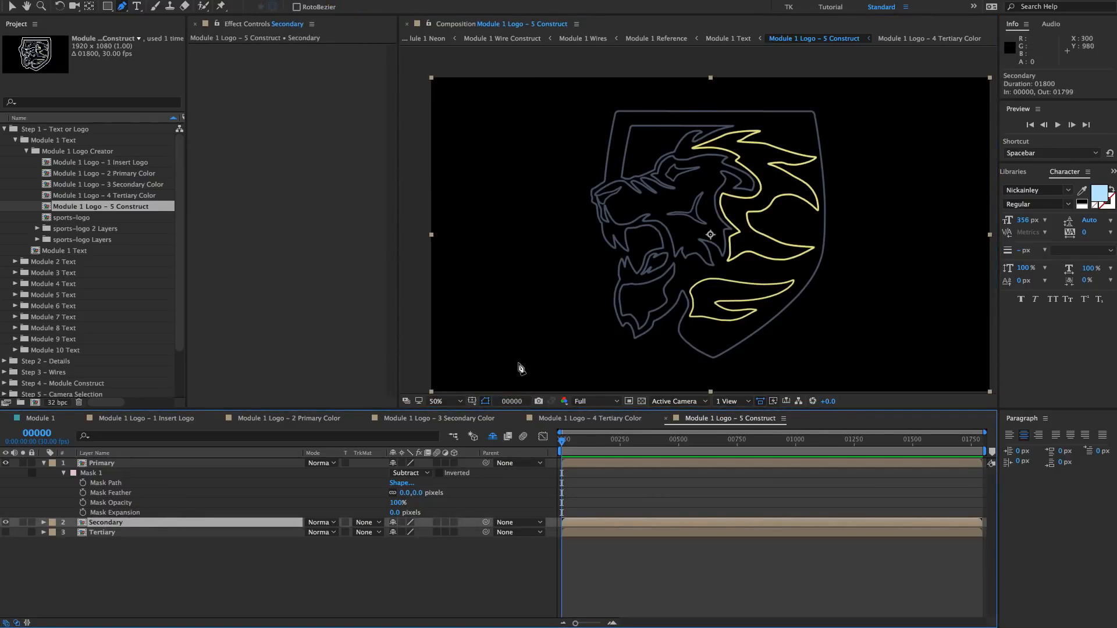
pyautogui.click(44, 463)
pyautogui.click(99, 483)
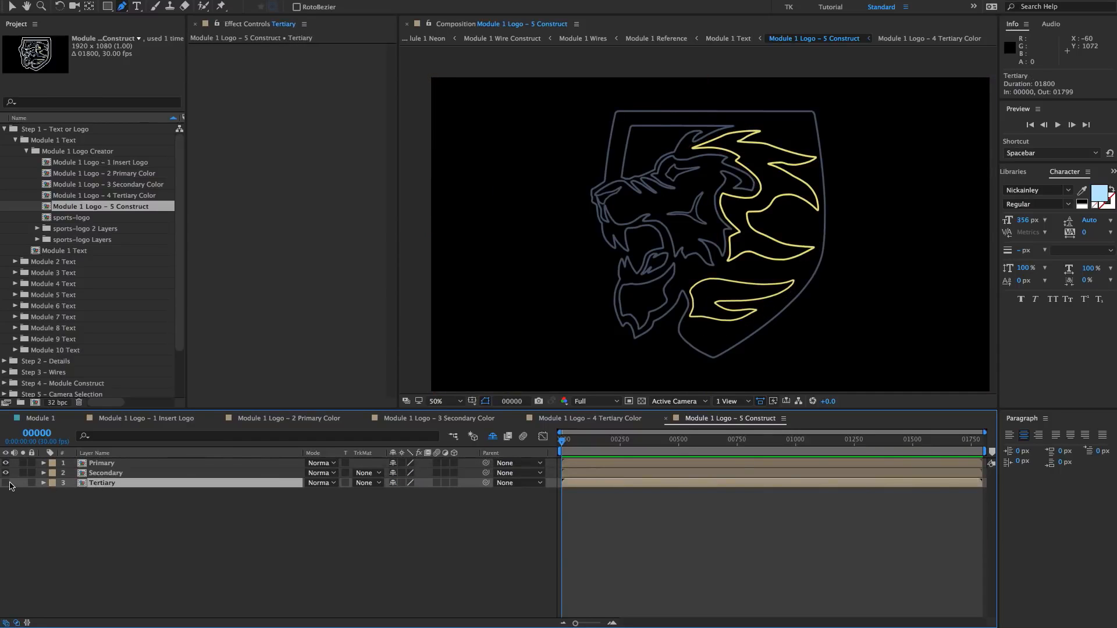
pyautogui.click(6, 483)
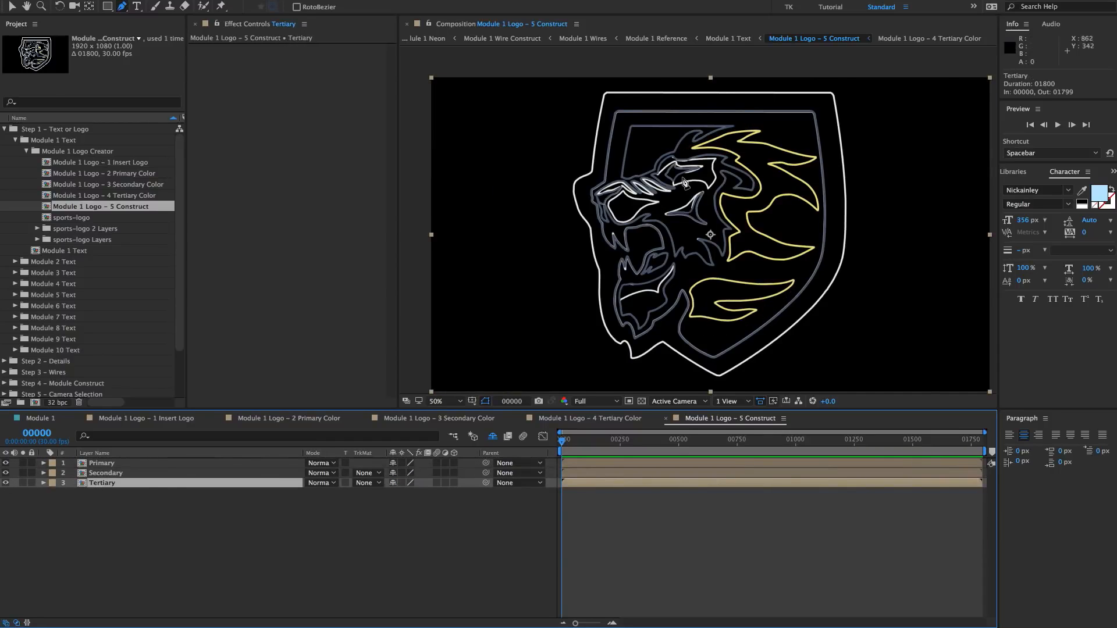
# - Isolate the Tertiary layer by hiding Primary and Secondary, keeping Tertiary selected
pyautogui.scroll(2, 686, 196)
pyautogui.scroll(-2, 687, 196)
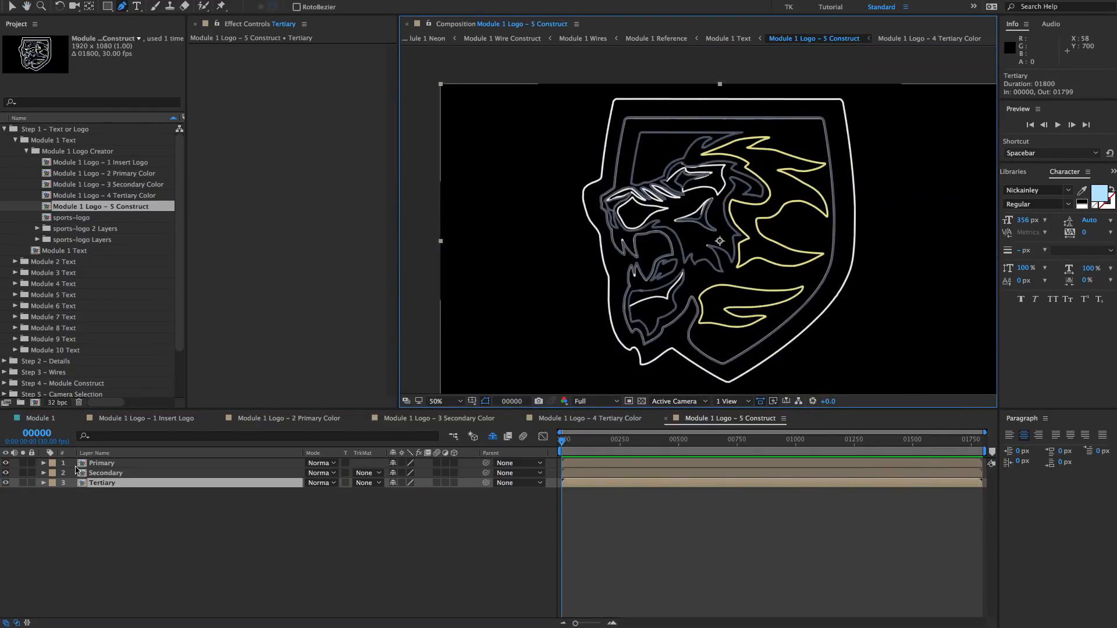
pyautogui.click(90, 486)
pyautogui.click(6, 473)
pyautogui.click(6, 463)
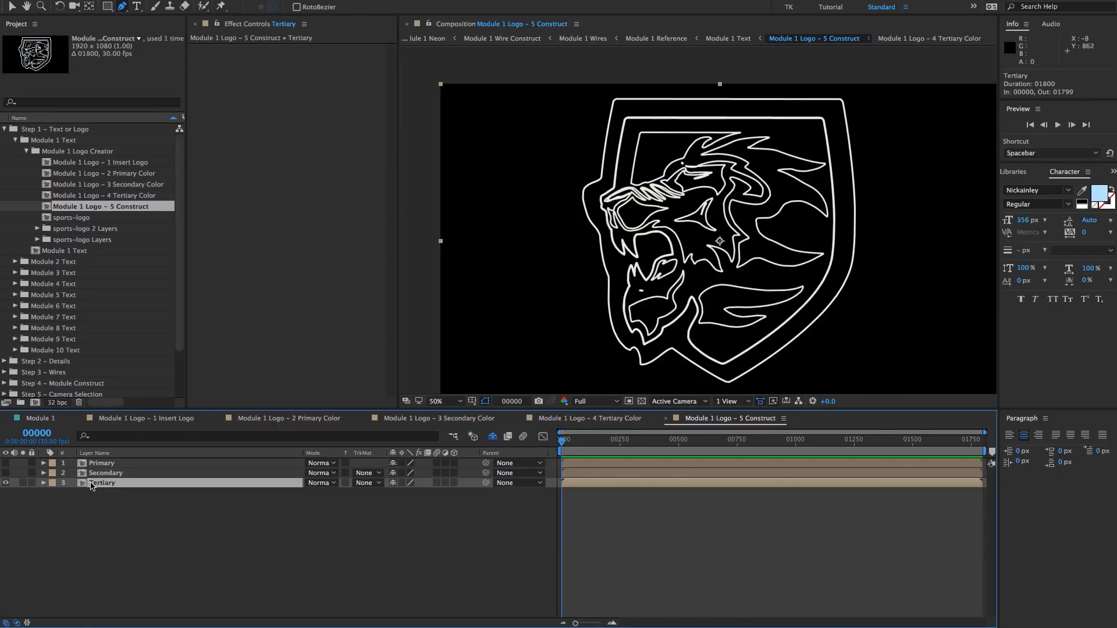
# - Start a mask on the Tertiary layer just inside the outer outline, from the shield's upper-left corner past the muzzle to below the chin
pyautogui.click(619, 107)
pyautogui.click(609, 144)
pyautogui.click(604, 177)
pyautogui.moveTo(603, 192); pyautogui.dragTo(638, 309)
pyautogui.click(666, 287)
pyautogui.click(682, 302)
# - Continue the Tertiary mask around the shield's bottom point, up its right side and across the top, closing it at the start
pyautogui.moveTo(708, 321); pyautogui.dragTo(746, 316)
pyautogui.moveTo(794, 275); pyautogui.dragTo(802, 268)
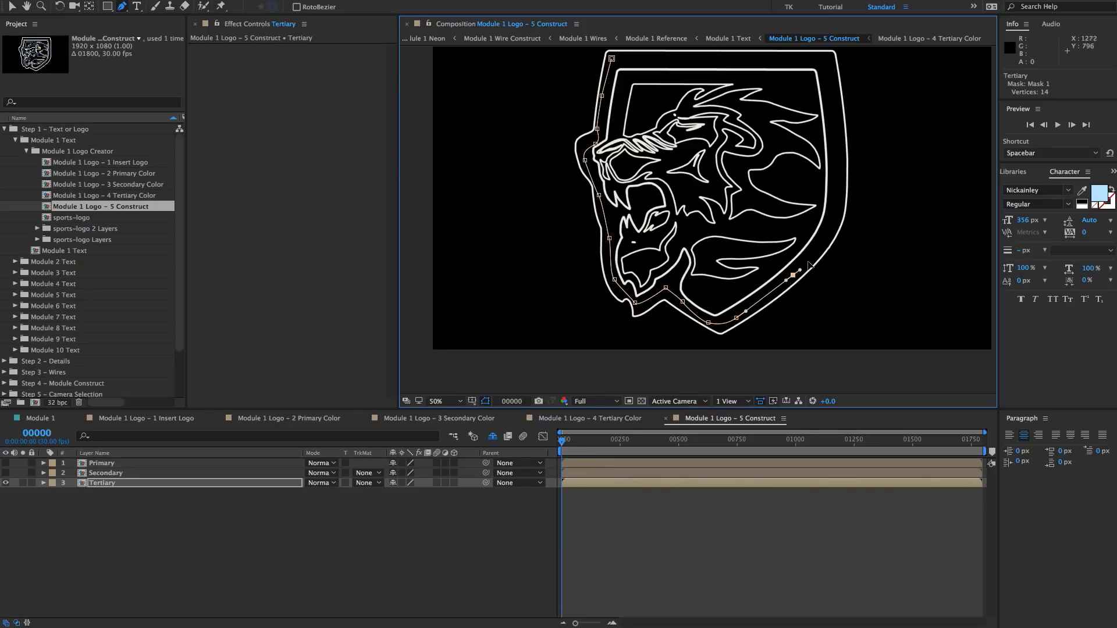
pyautogui.moveTo(828, 220); pyautogui.dragTo(832, 199)
pyautogui.moveTo(834, 130); pyautogui.dragTo(825, 99)
pyautogui.moveTo(826, 99); pyautogui.dragTo(824, 143)
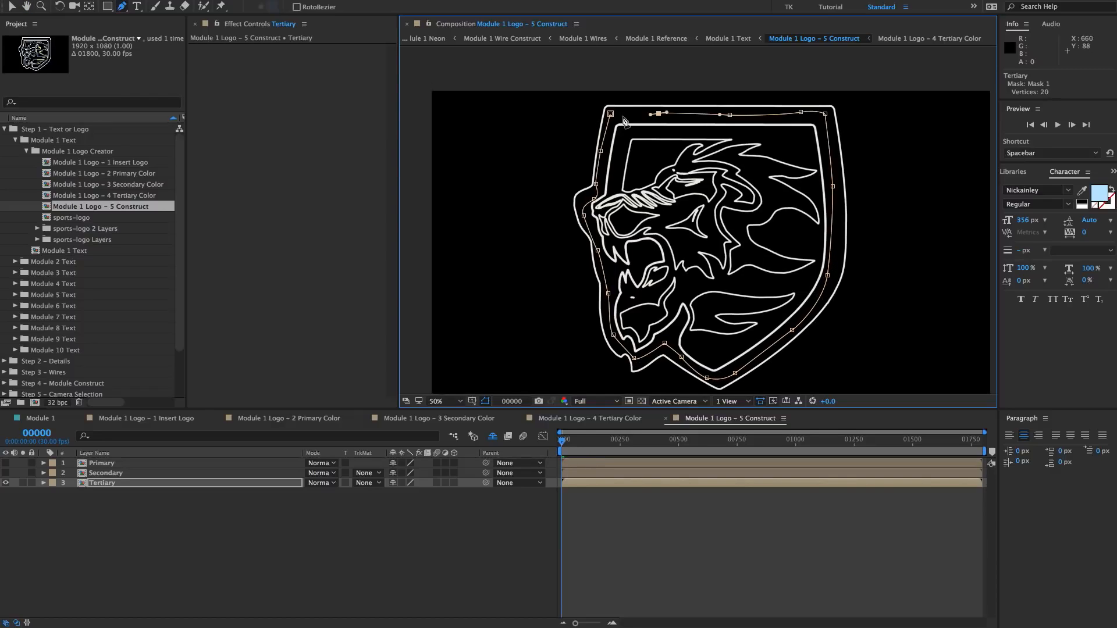
pyautogui.click(611, 115)
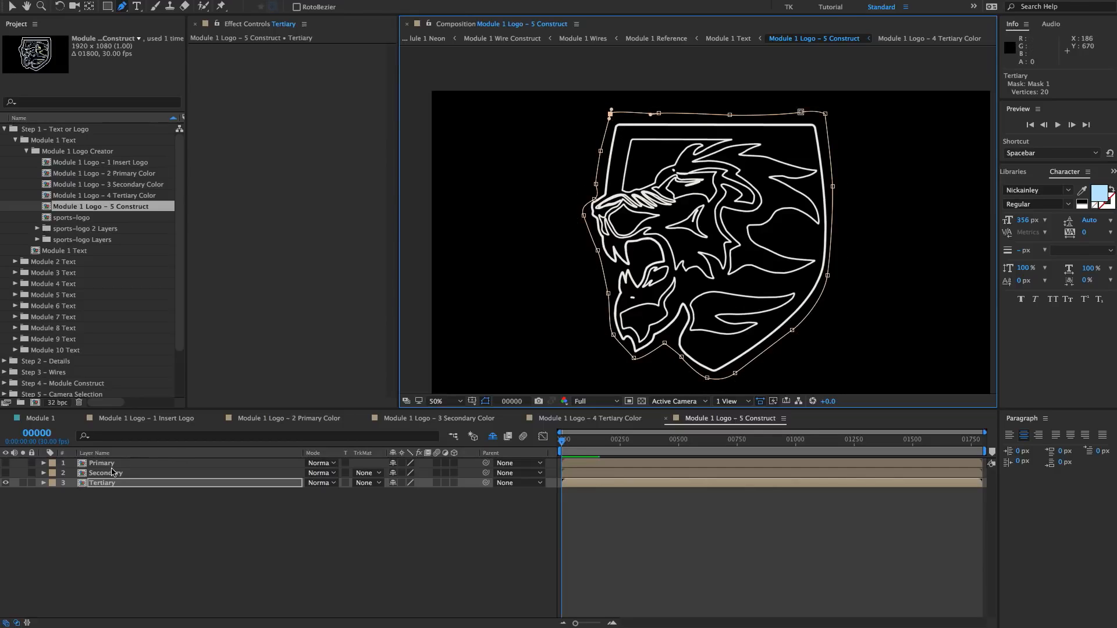
# - Set the Tertiary layer's mask mode to Subtract and deselect the layer, keeping only the shield's outer outline
pyautogui.click(100, 484)
pyautogui.press('m')
pyautogui.press('m')
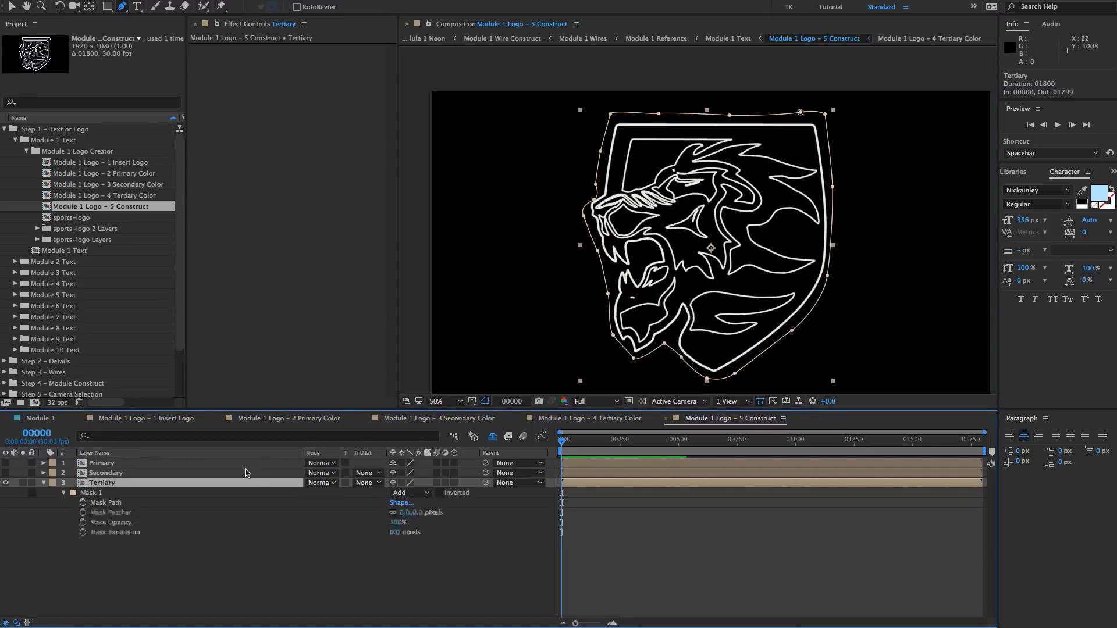
pyautogui.click(425, 493)
pyautogui.click(417, 527)
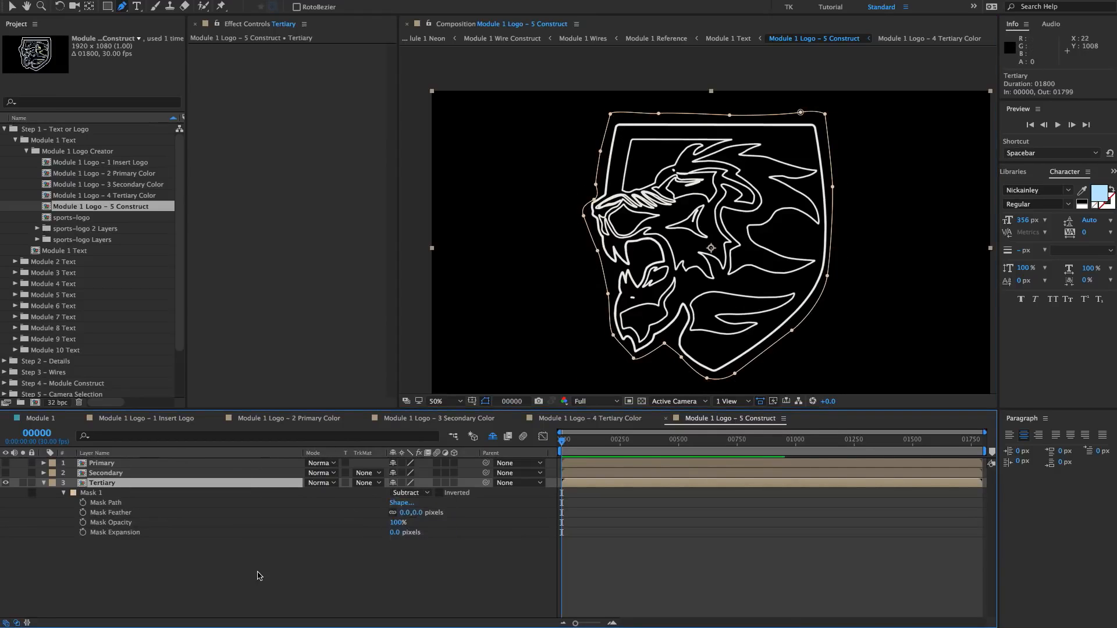
pyautogui.click(270, 575)
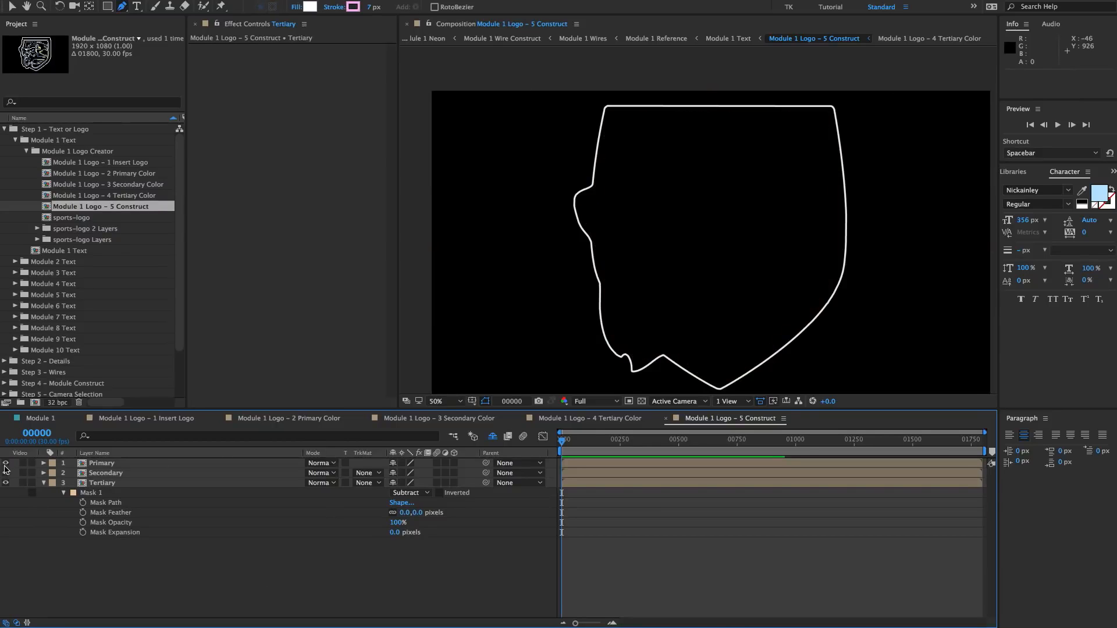
# - Show the Primary and Secondary layers again and check the masked lion outlines around the mane
pyautogui.moveTo(5, 463); pyautogui.dragTo(5, 473)
pyautogui.scroll(1, 861, 158)
pyautogui.scroll(-1, 847, 169)
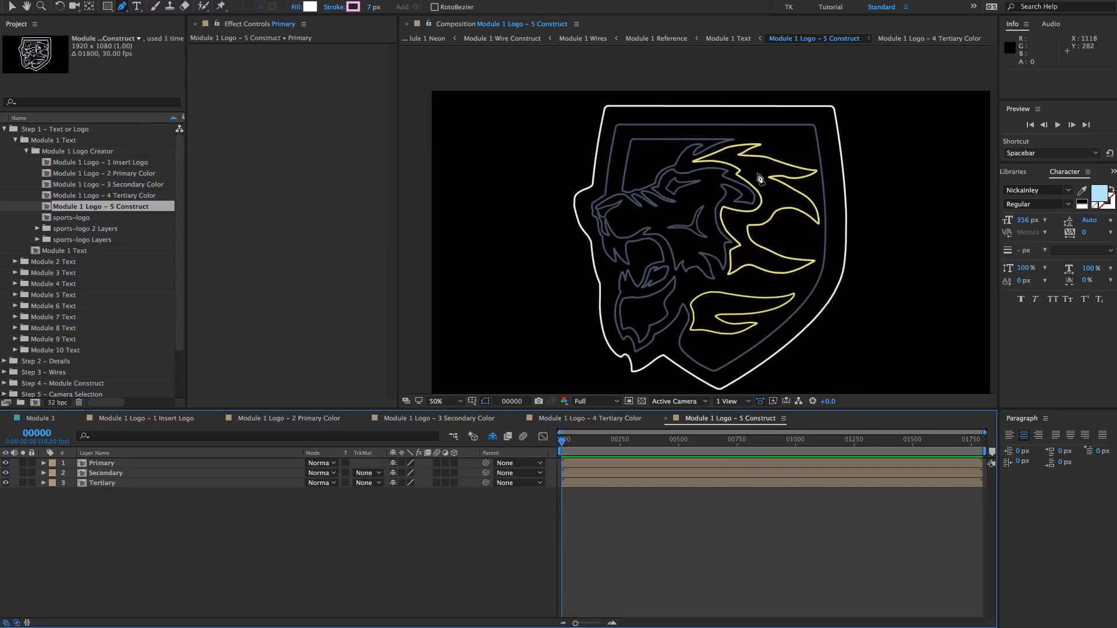
pyautogui.click(102, 464)
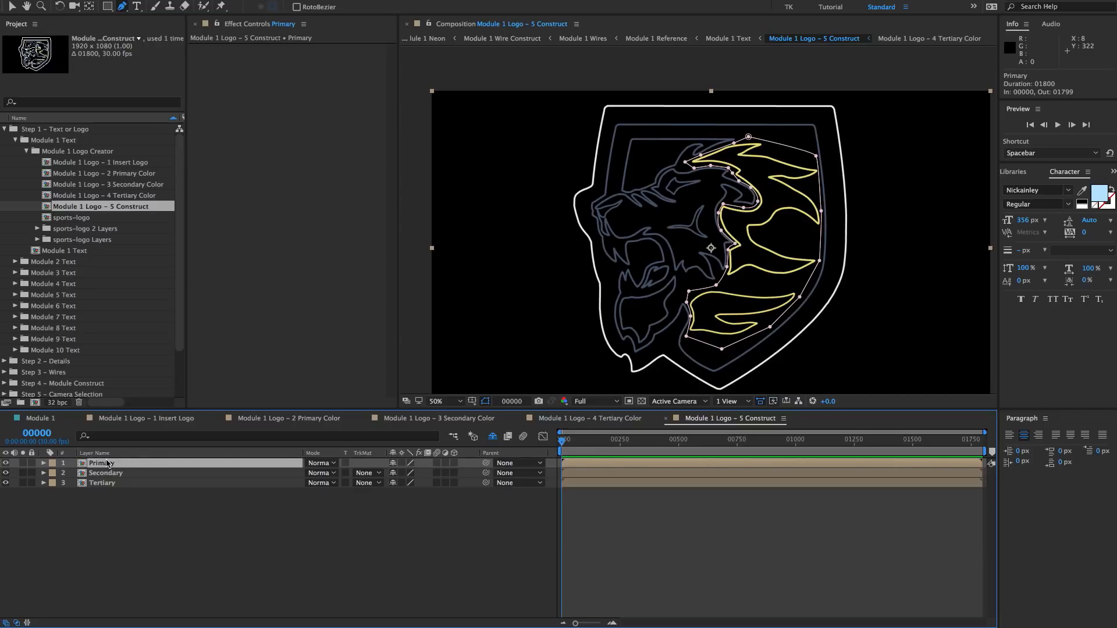
pyautogui.press('.')
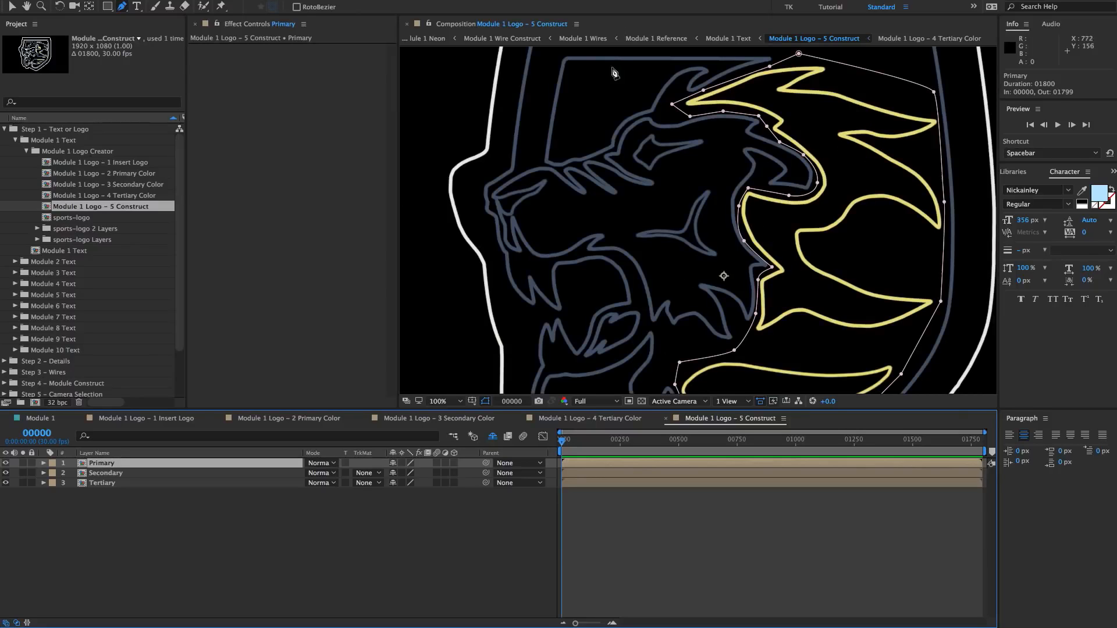
pyautogui.press(',')
pyautogui.click(148, 473)
pyautogui.click(169, 504)
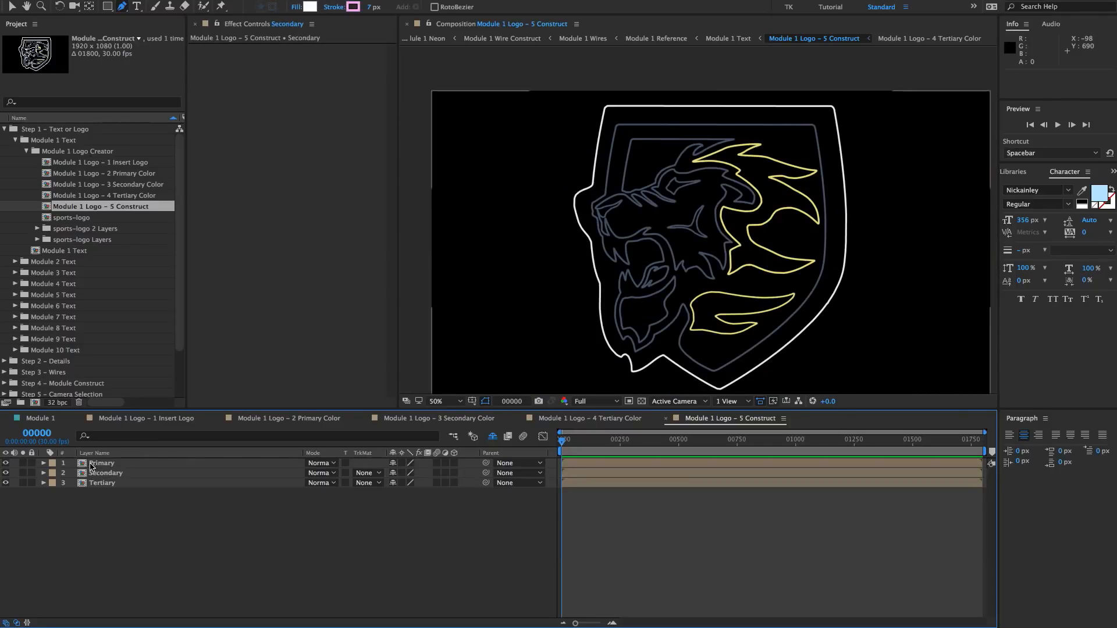
# - Apply the Brightness & Contrast effect to the Primary layer and set its Brightness to 140
pyautogui.click(137, 463)
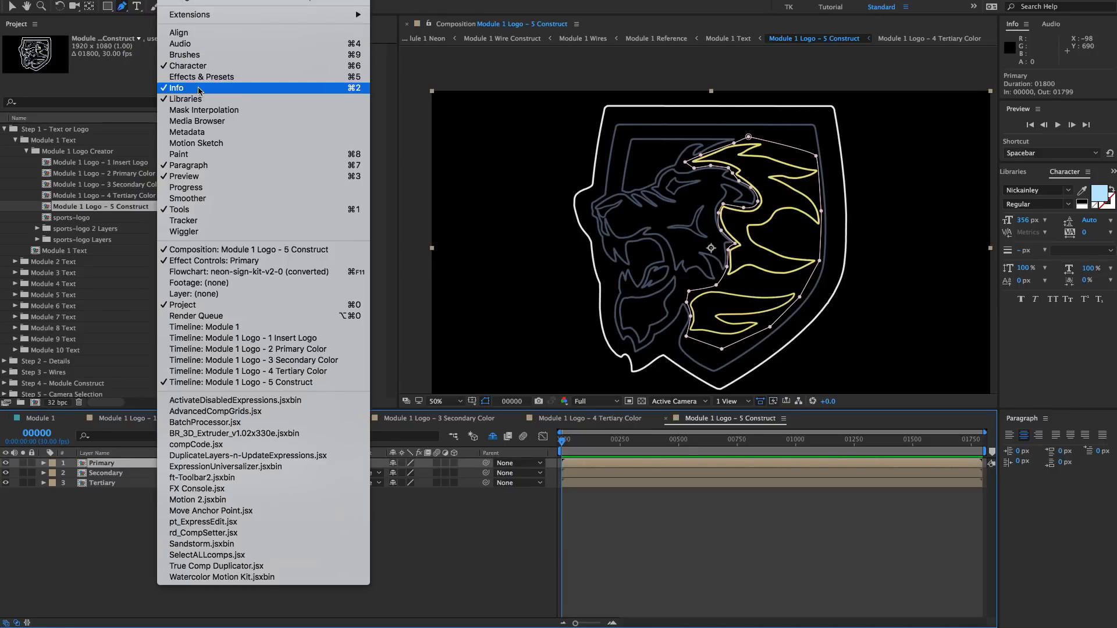
pyautogui.click(204, 84)
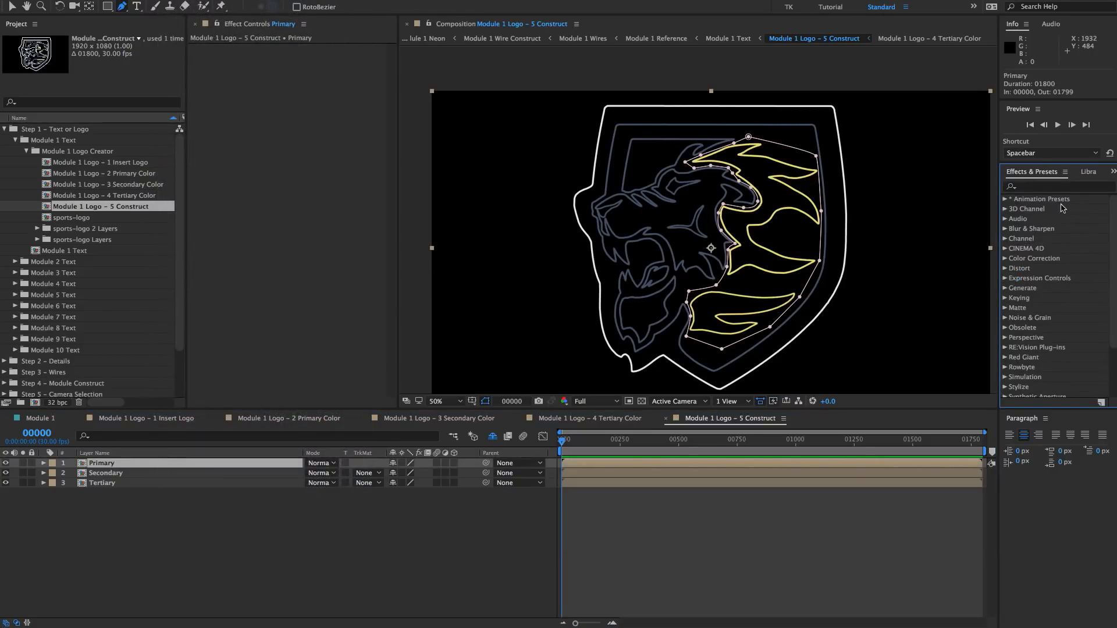
pyautogui.click(1049, 186)
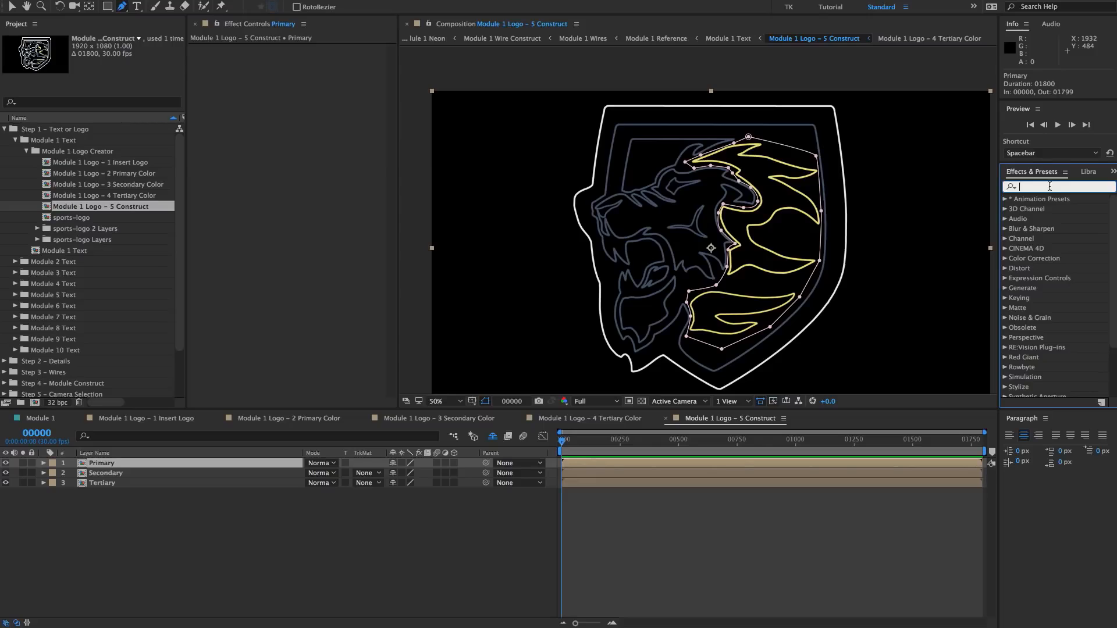
pyautogui.write('bright')
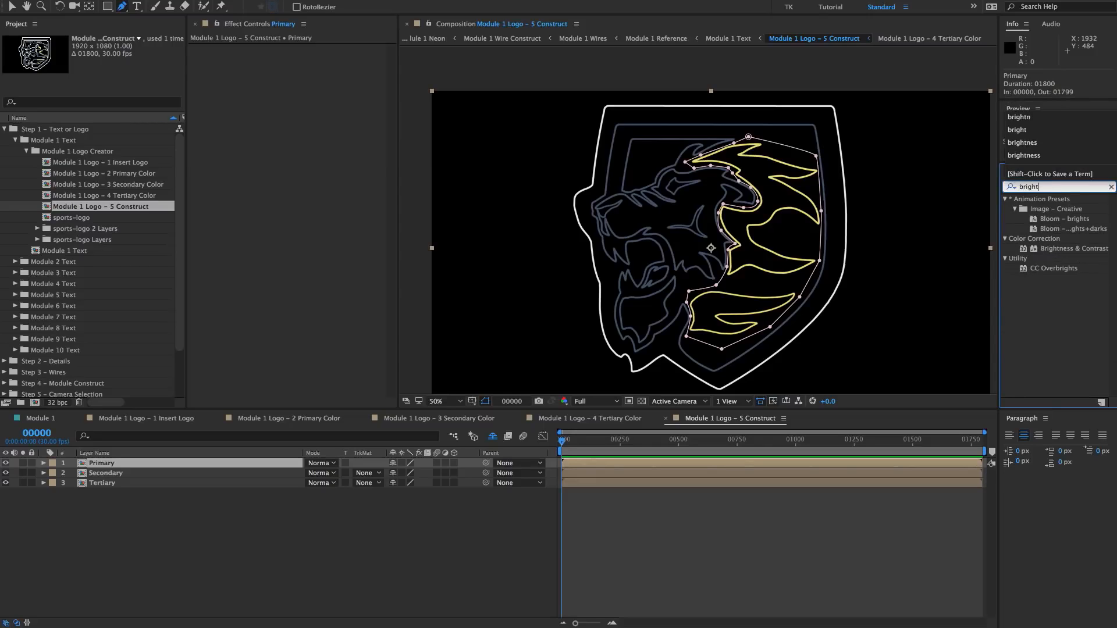
pyautogui.click(1056, 250)
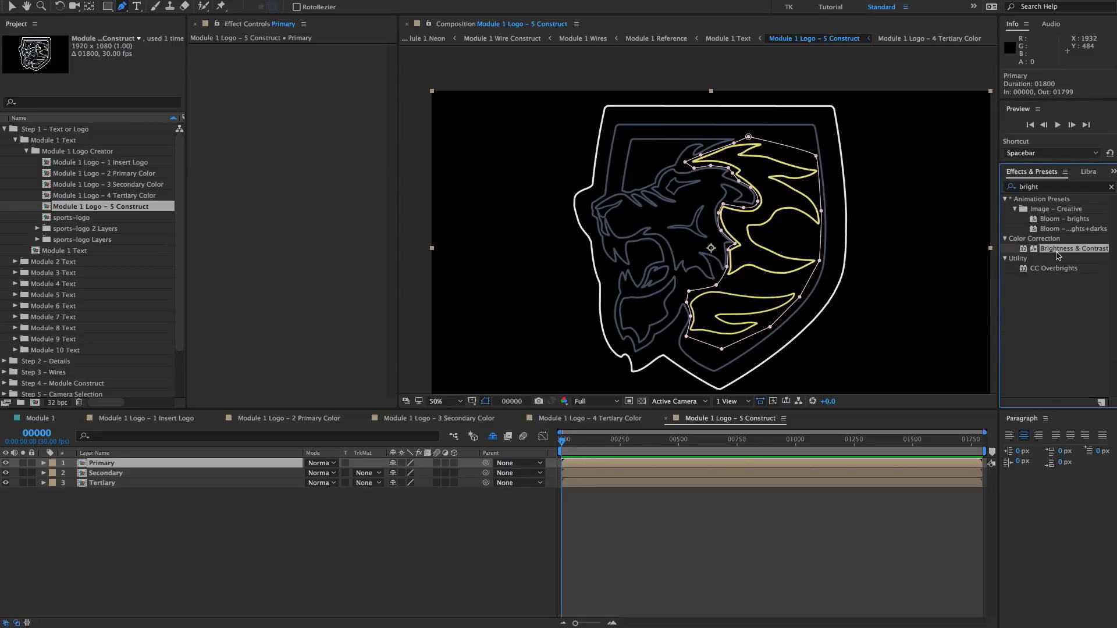
pyautogui.moveTo(1056, 252); pyautogui.dragTo(138, 463)
pyautogui.moveTo(303, 60); pyautogui.dragTo(388, 61)
pyautogui.click(340, 563)
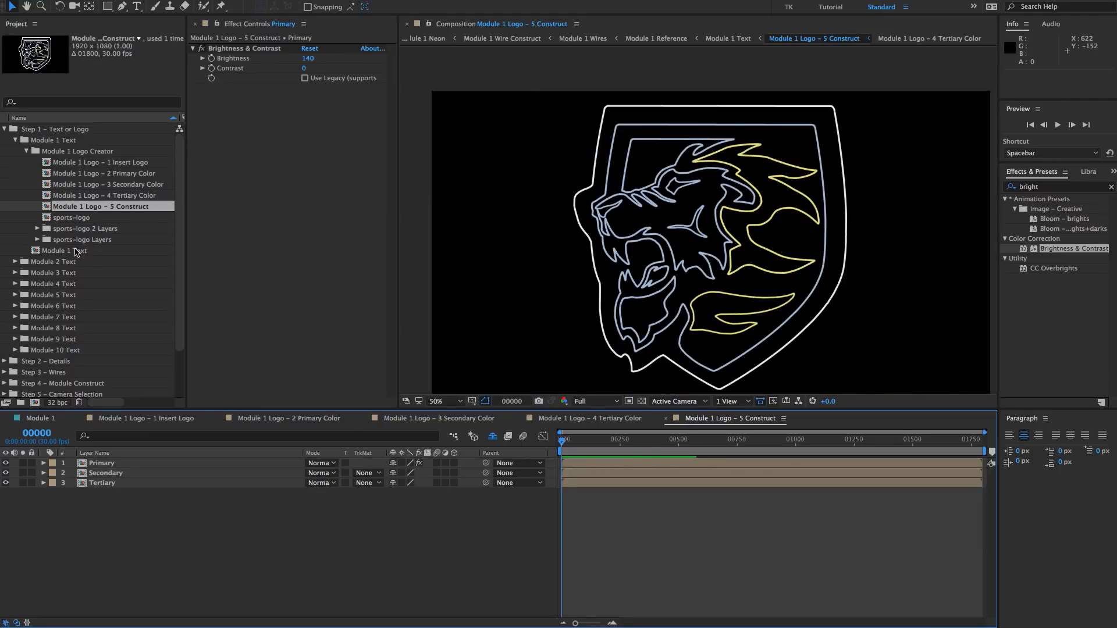
# - Open the Module 1 Text composition and delete its Neon Matte and Neon text layers
pyautogui.click(79, 251)
pyautogui.doubleClick(81, 256)
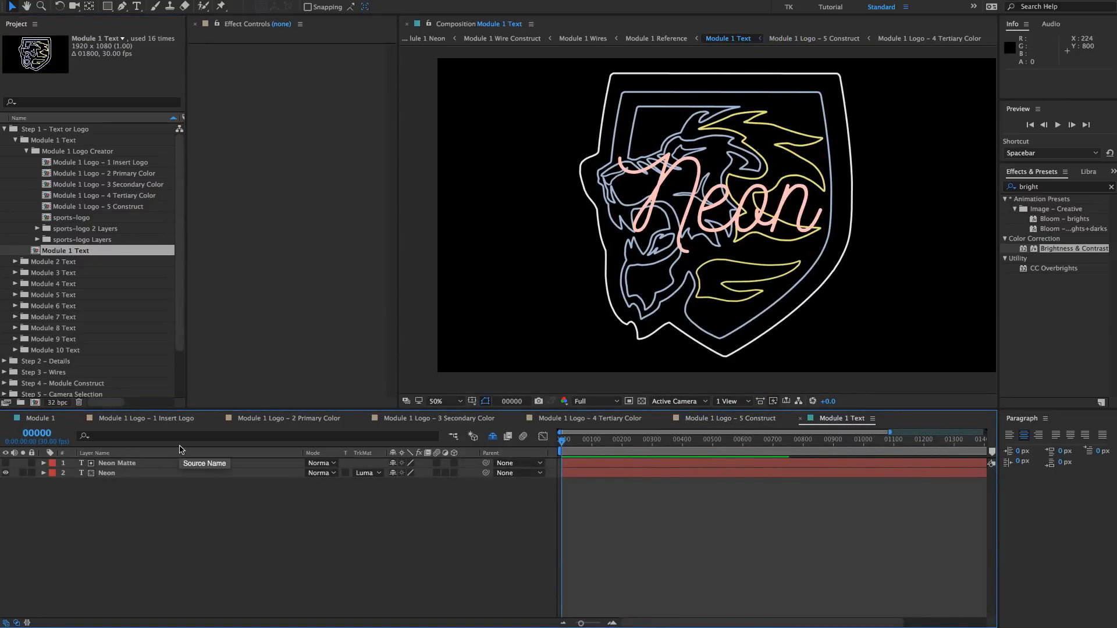
pyautogui.click(131, 463)
pyautogui.keyDown('shift'); pyautogui.click(119, 475); pyautogui.keyUp('shift')
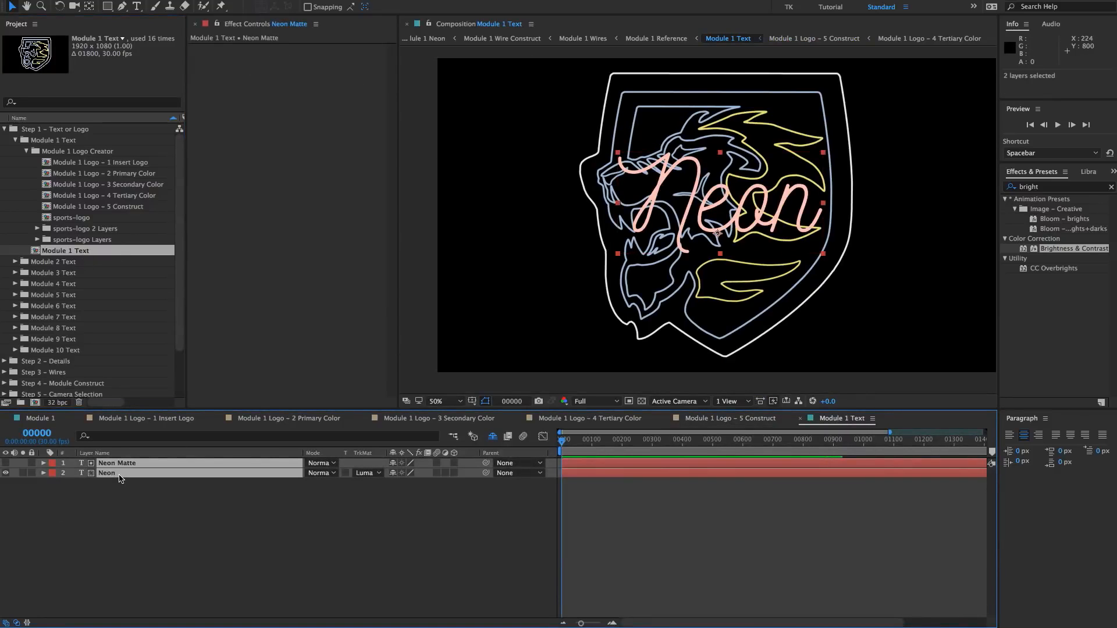
pyautogui.press('Delete')
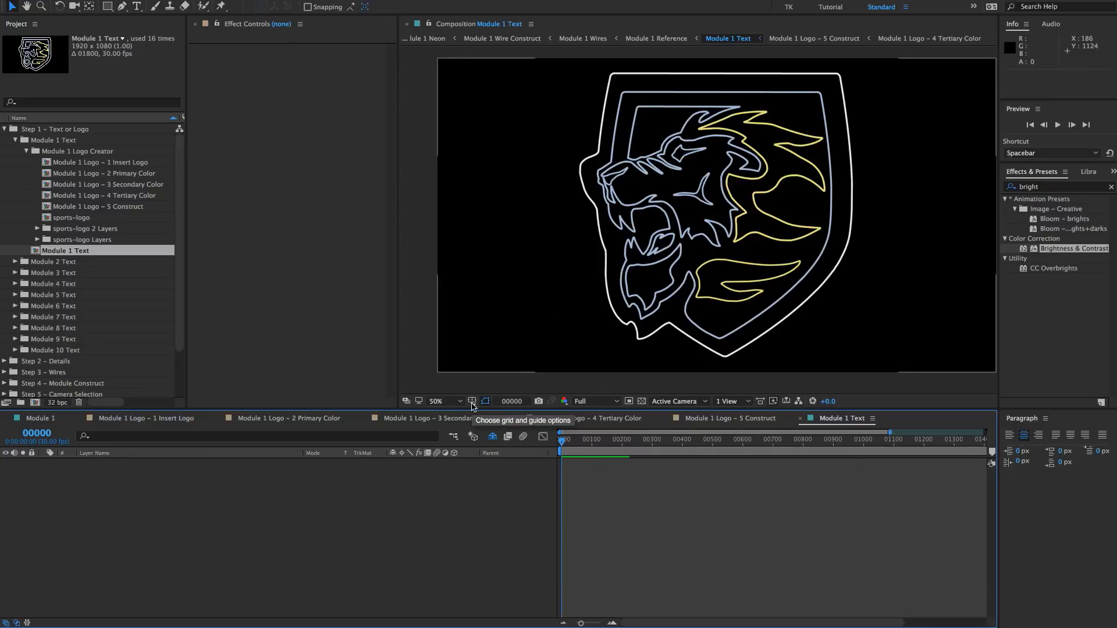
# - Reveal the shy layers in Module 1 Text, inspect the nested Module 1 Logo – 5 Construct composition and return to Module 1 Text
pyautogui.click(492, 438)
pyautogui.click(119, 464)
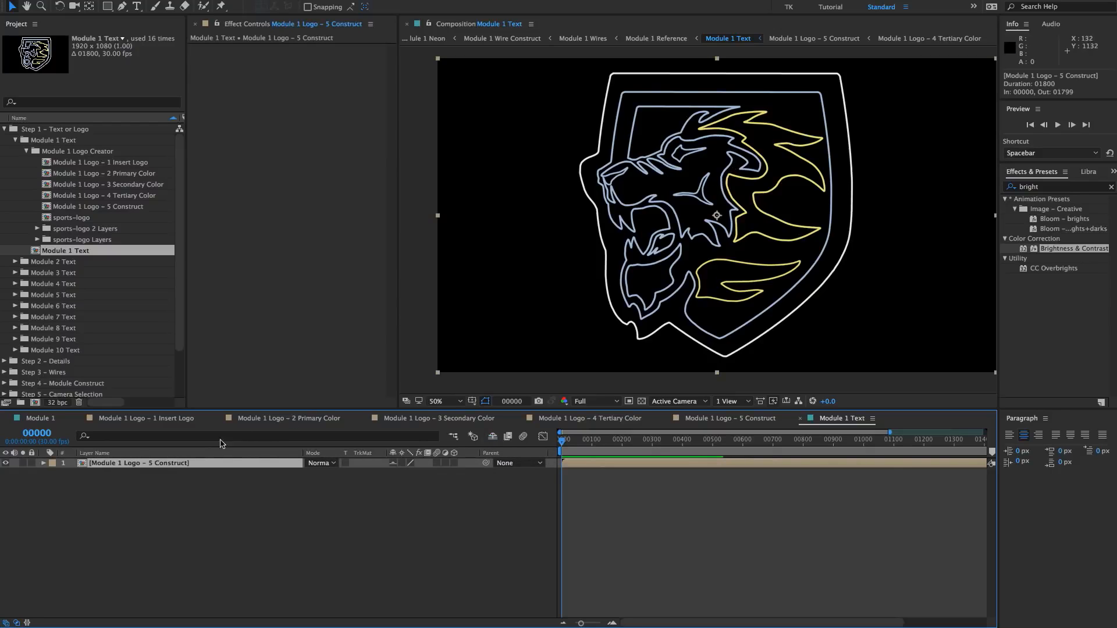
pyautogui.doubleClick(174, 464)
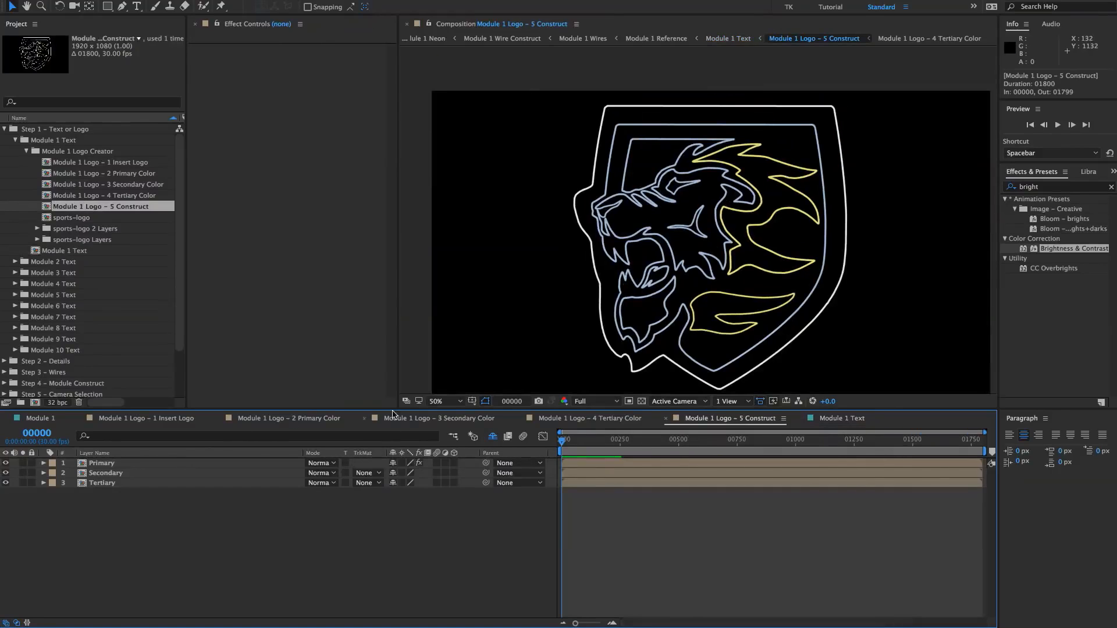
pyautogui.click(729, 38)
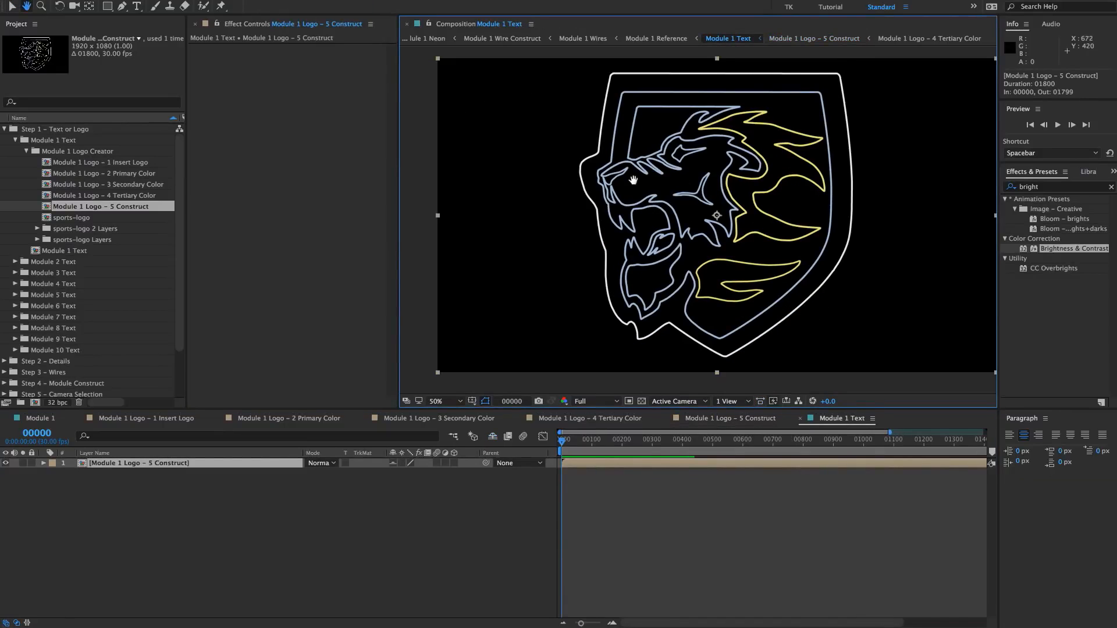
pyautogui.press(',')
# - Switch to the Module 1 composition and examine the neon lion logo rendered on the wall
pyautogui.click(26, 419)
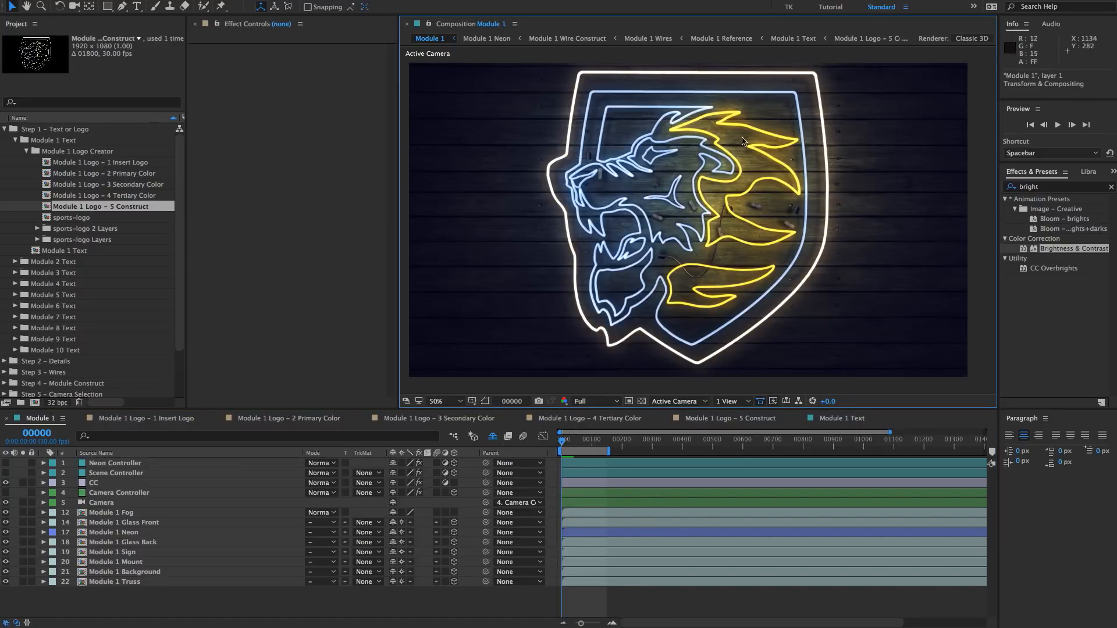
pyautogui.press(',')
pyautogui.press(',')
pyautogui.press('.')
pyautogui.press('.')
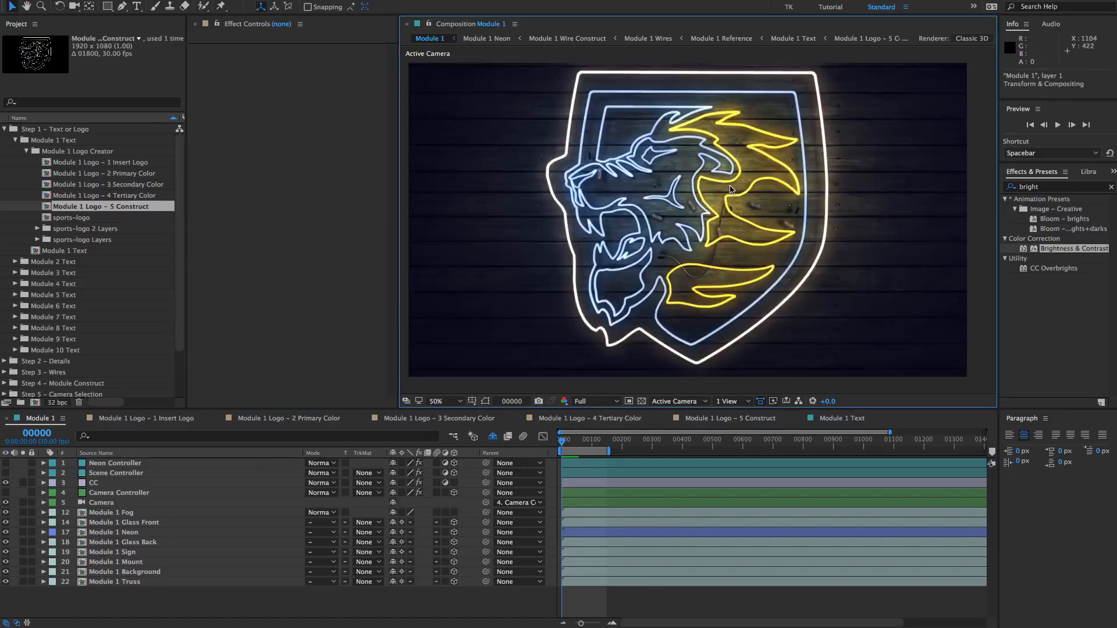
# - Set the Simple Neon Animator slider on the Neon Controller layer to 85
pyautogui.click(136, 465)
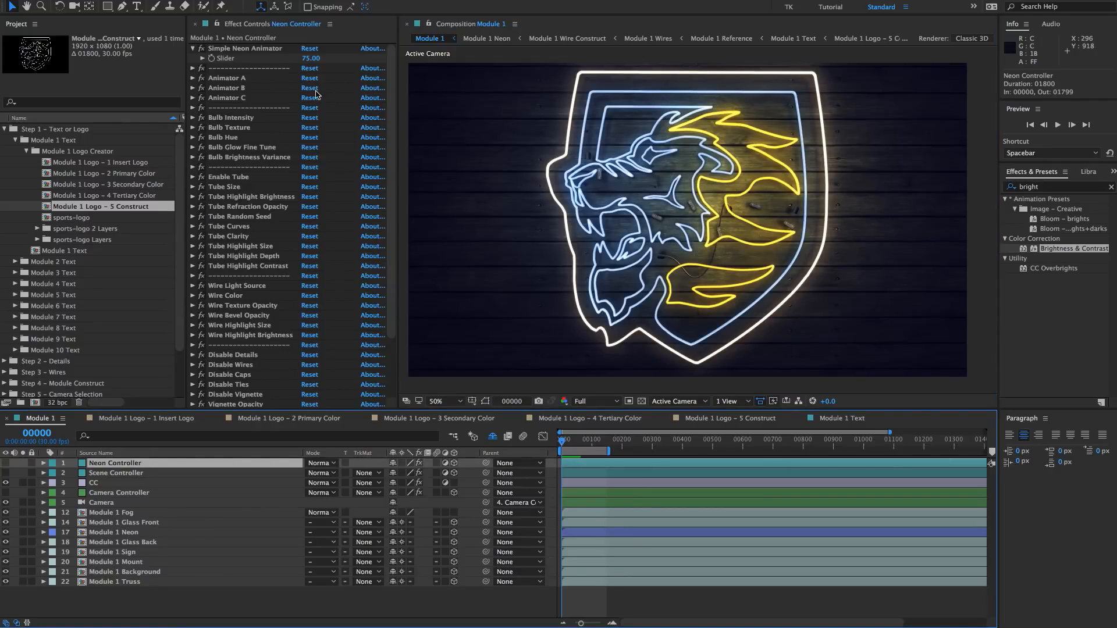
pyautogui.click(311, 59)
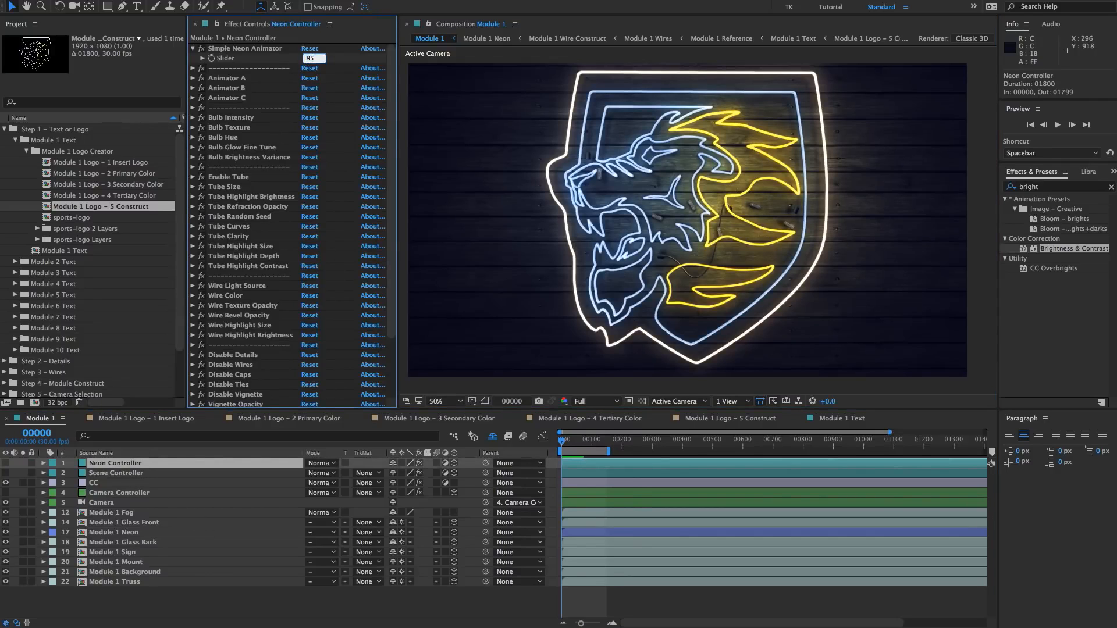
# - Set the Simple Neon Animator slider to 85 on the Neon Controller layer
pyautogui.press('Return')
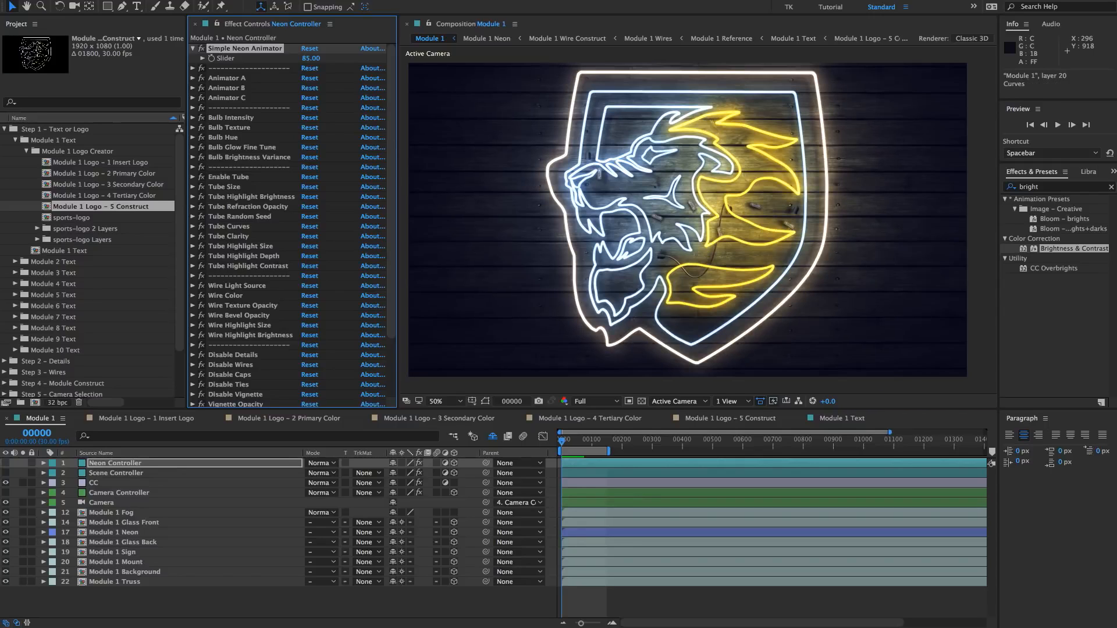
pyautogui.scroll(-2, 640, 155)
pyautogui.scroll(2, 698, 175)
# - Apply the Fill effect to the Secondary layer in the Module 1 Logo – 5 Construct composition
pyautogui.click(679, 422)
pyautogui.click(107, 473)
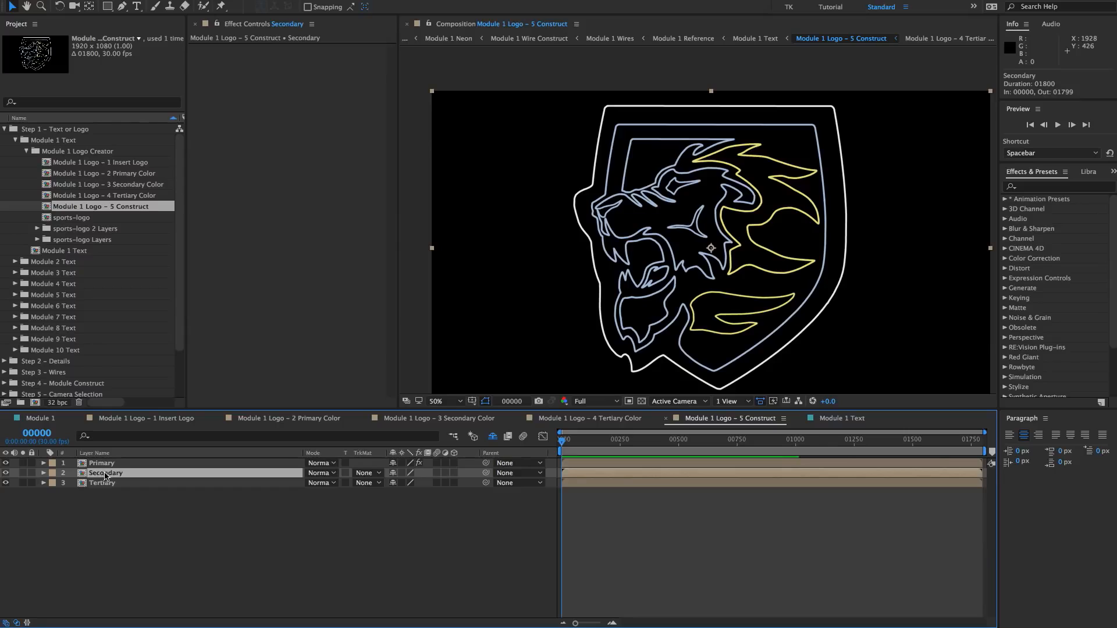
pyautogui.click(1058, 187)
pyautogui.write('f')
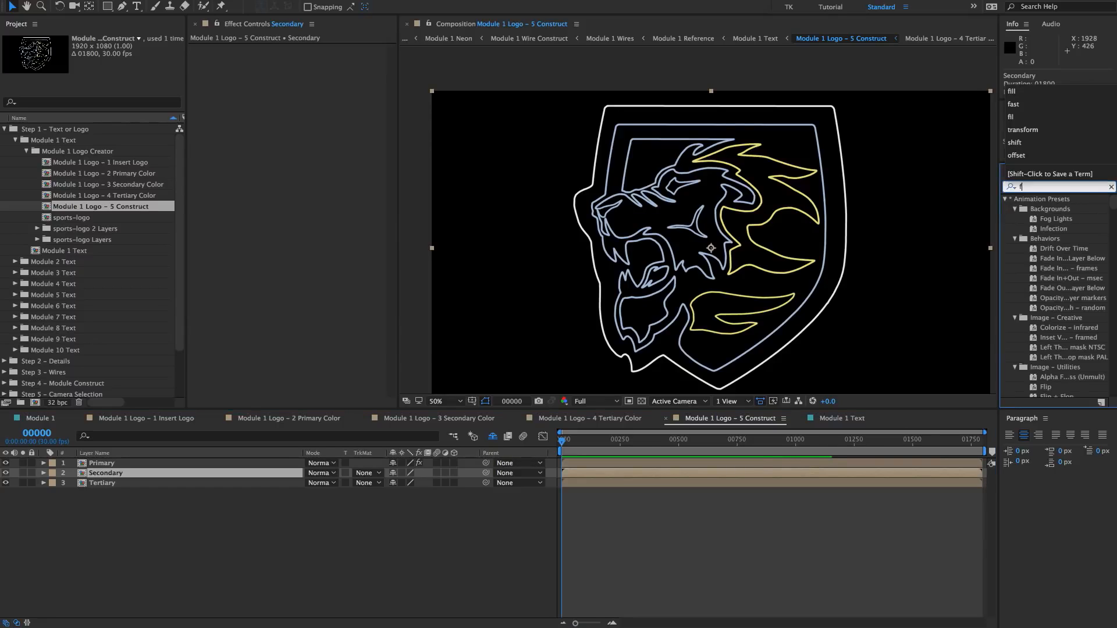
pyautogui.write('ill')
pyautogui.moveTo(1036, 259); pyautogui.dragTo(283, 192)
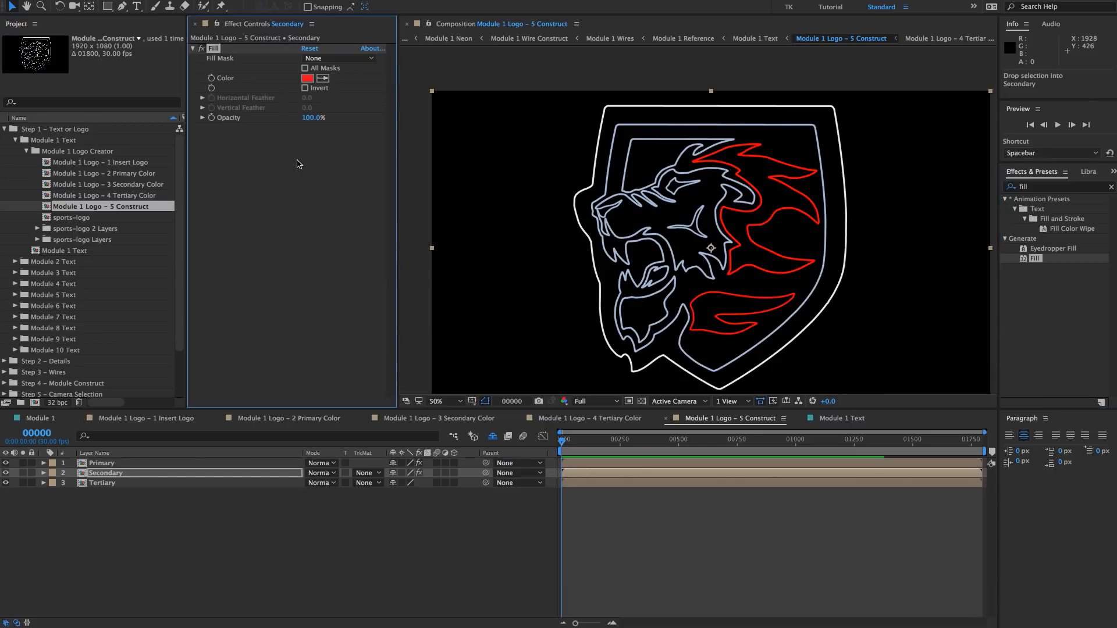
# - Set the Secondary layer's Fill color to pale yellow FFFAC7 and return to the Module 1 composition
pyautogui.click(307, 79)
pyautogui.click(626, 282)
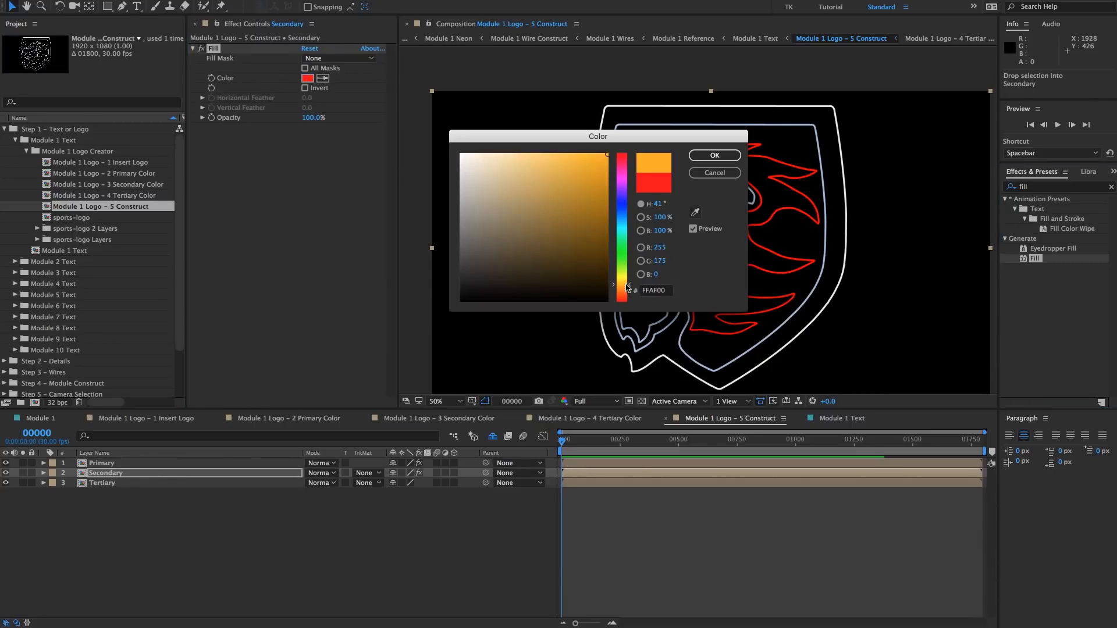
pyautogui.moveTo(483, 154); pyautogui.dragTo(493, 154)
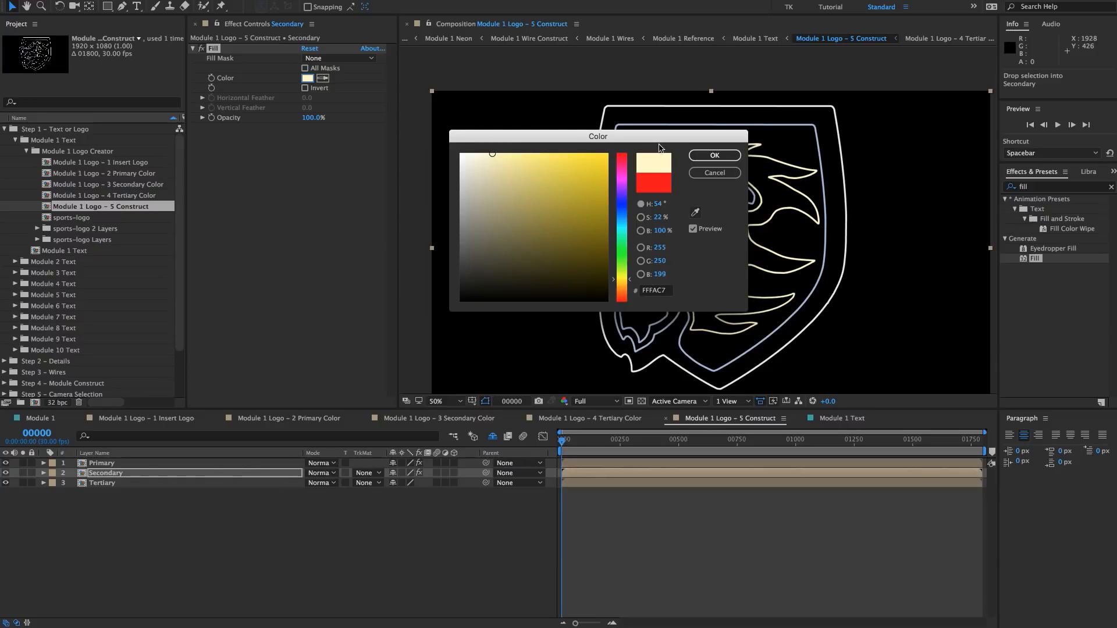
pyautogui.click(708, 156)
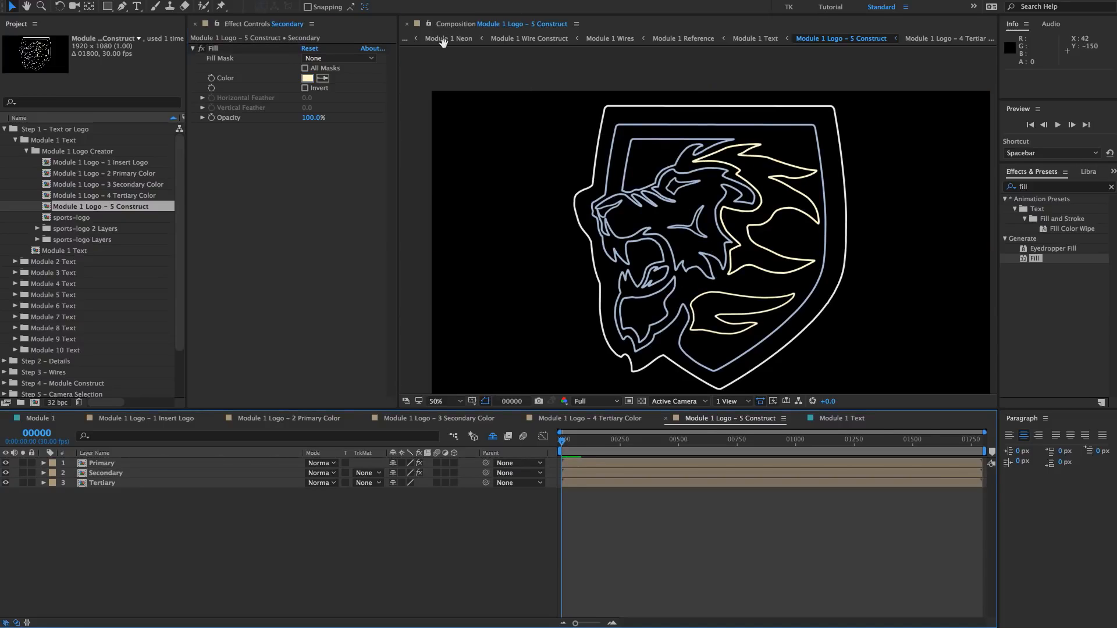
pyautogui.click(40, 417)
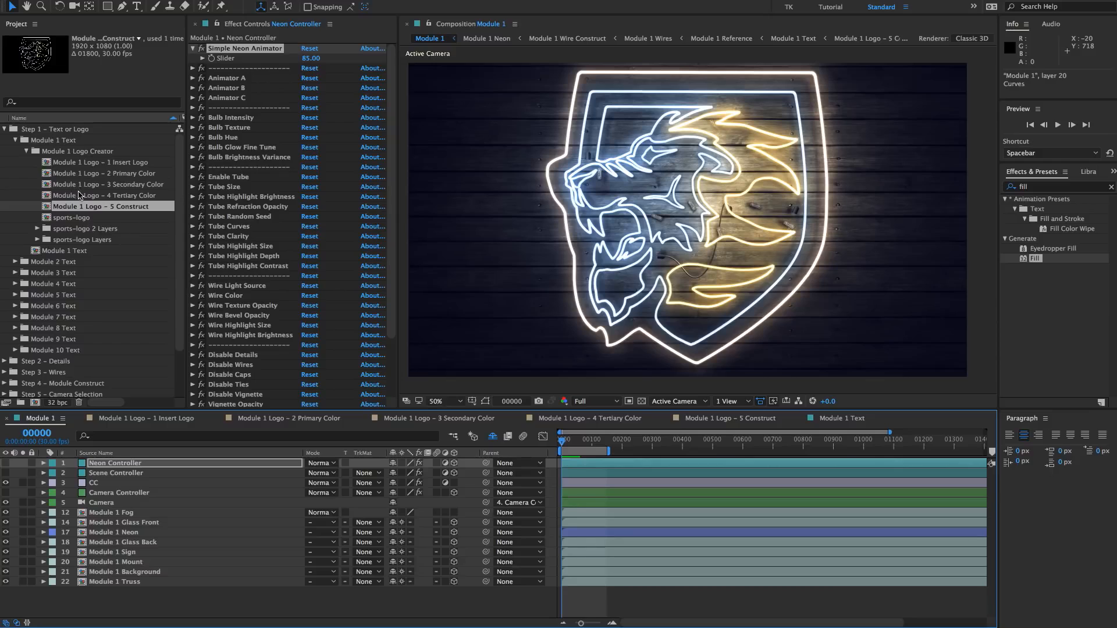
# - In Module 1 Logo – 5 Construct, reveal the shy layers and hide the Primary, Secondary and Tertiary layers
pyautogui.doubleClick(101, 211)
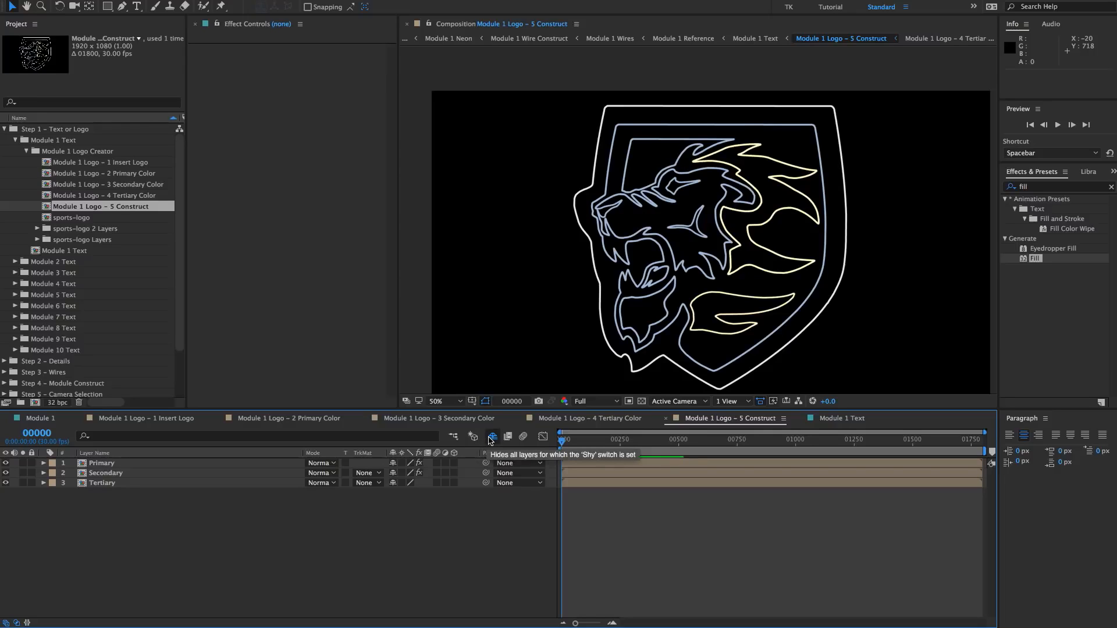
pyautogui.click(492, 436)
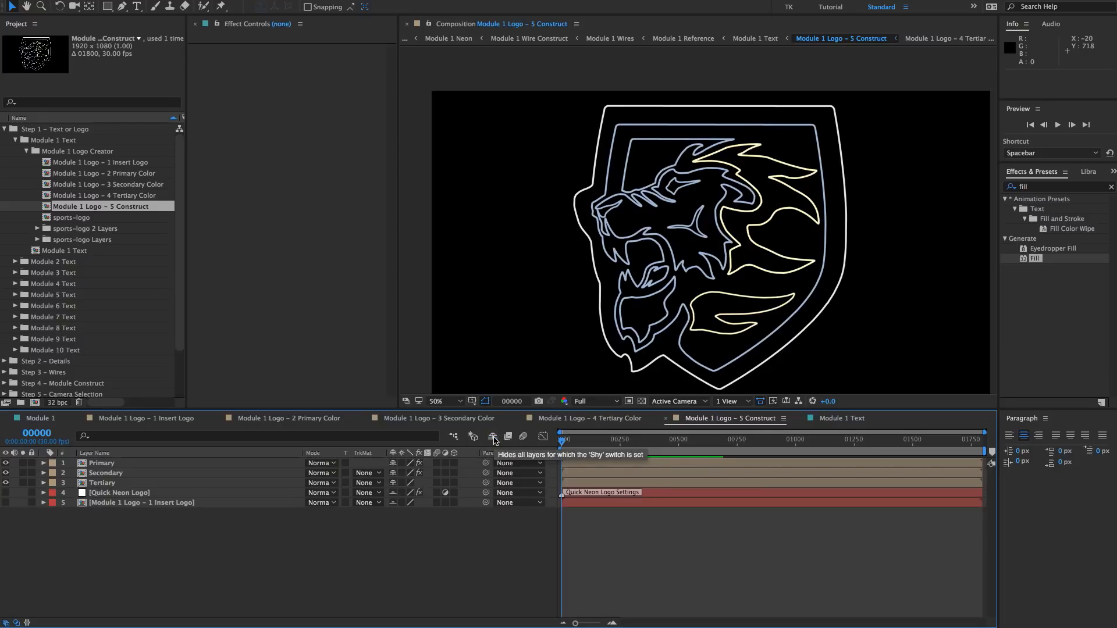
pyautogui.click(119, 463)
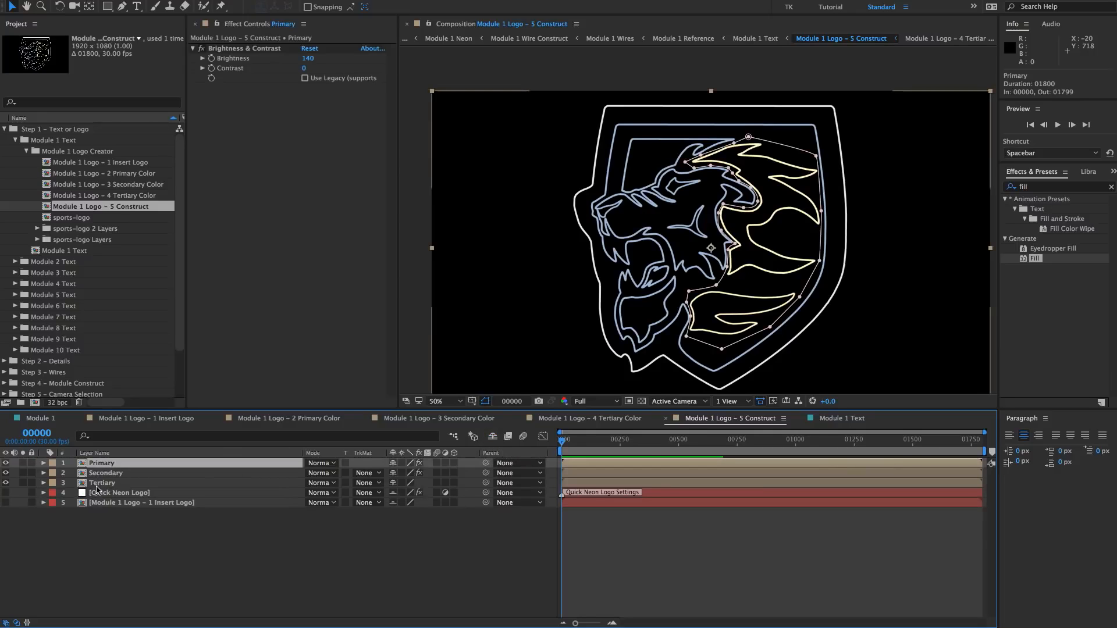
pyautogui.keyDown('shift'); pyautogui.click(100, 482); pyautogui.keyUp('shift')
pyautogui.moveTo(5, 463); pyautogui.dragTo(5, 483)
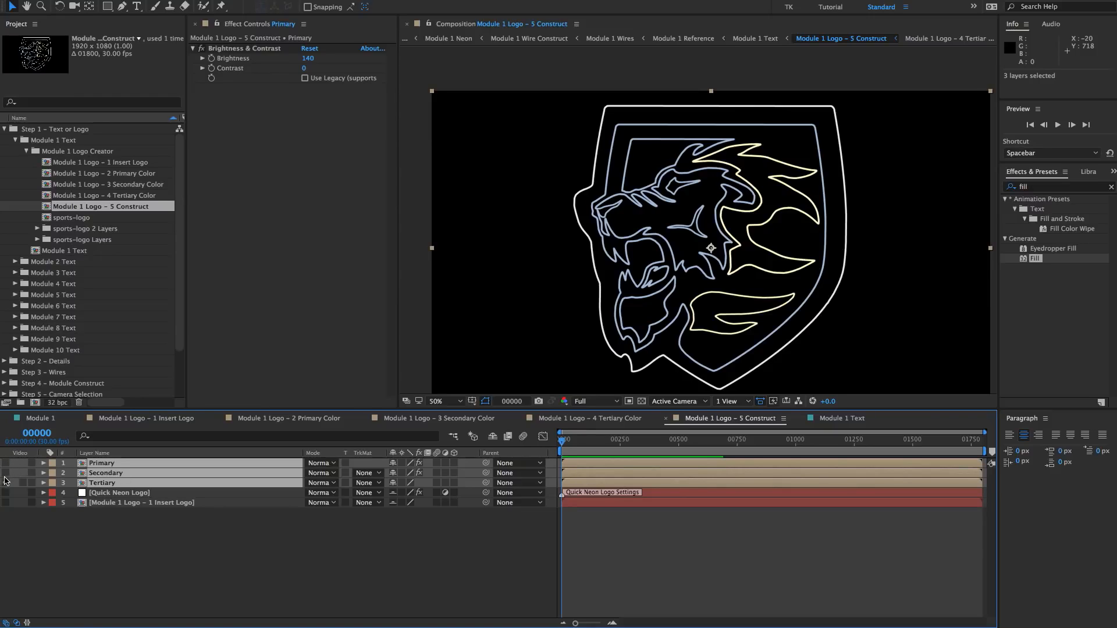
# - Turn on the visibility of the Quick Neon Logo and Module 1 Logo – 1 Insert Logo layers
pyautogui.click(110, 493)
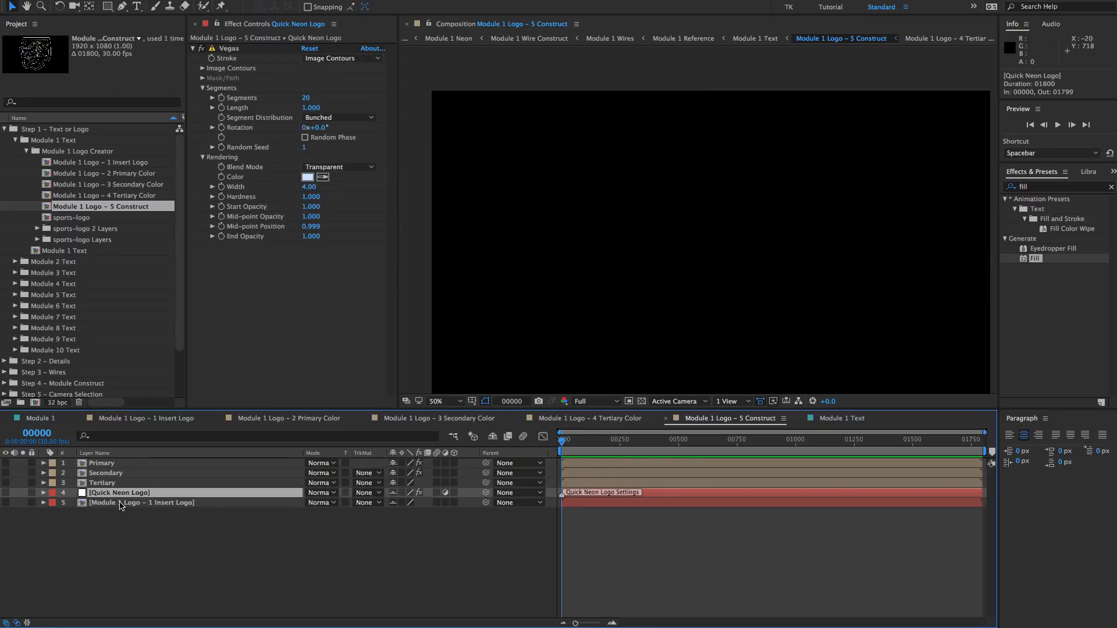
pyautogui.keyDown('shift'); pyautogui.click(119, 502); pyautogui.keyUp('shift')
pyautogui.moveTo(5, 502); pyautogui.dragTo(5, 492)
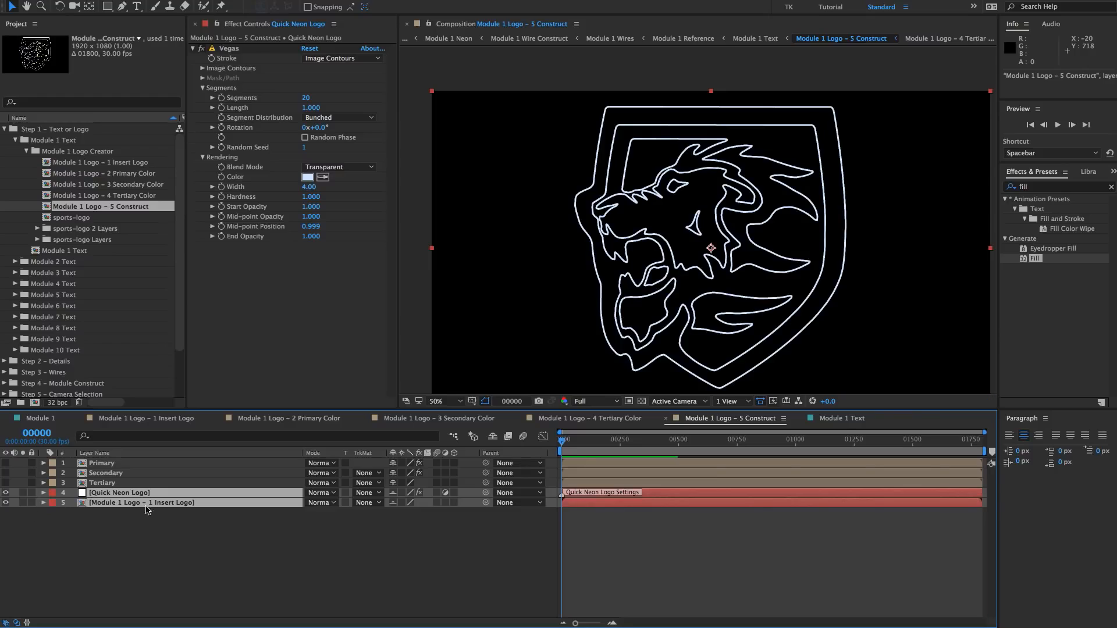
# - Set the Vegas effect's Blend Mode to Stencil on the Quick Neon Logo layer and inspect the logo's outlines
pyautogui.moveTo(700, 237); pyautogui.dragTo(704, 205)
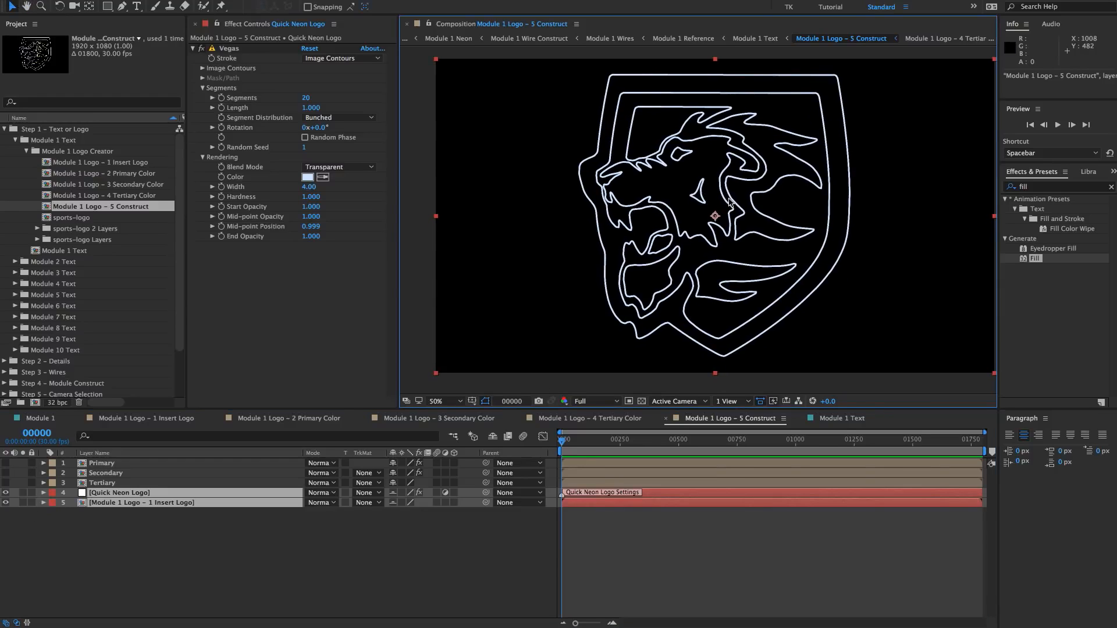
pyautogui.scroll(2, 695, 227)
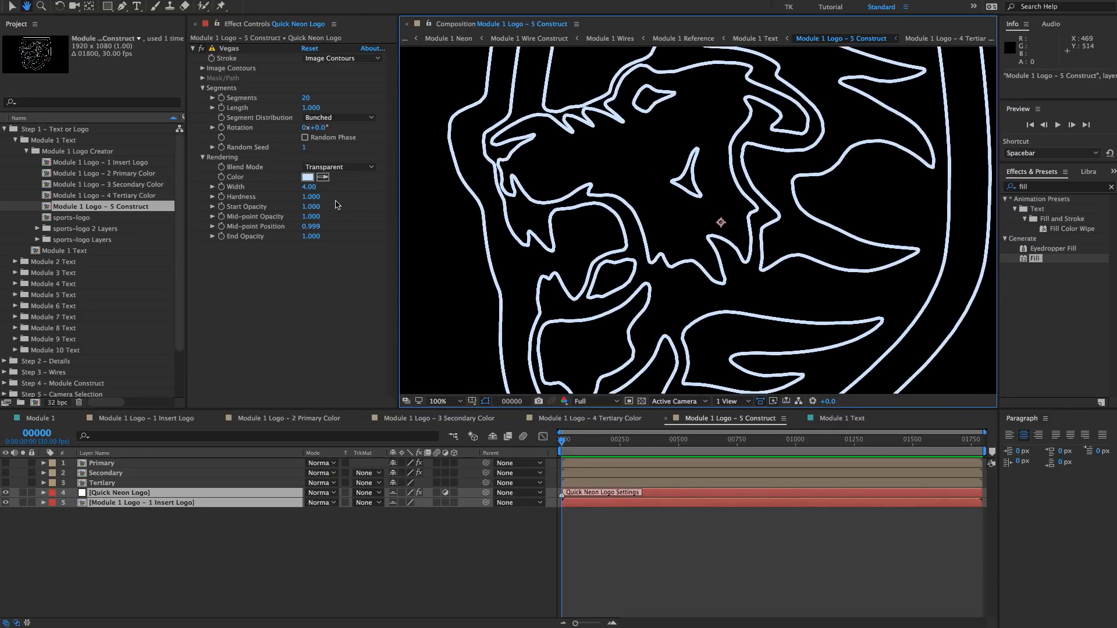
pyautogui.click(323, 167)
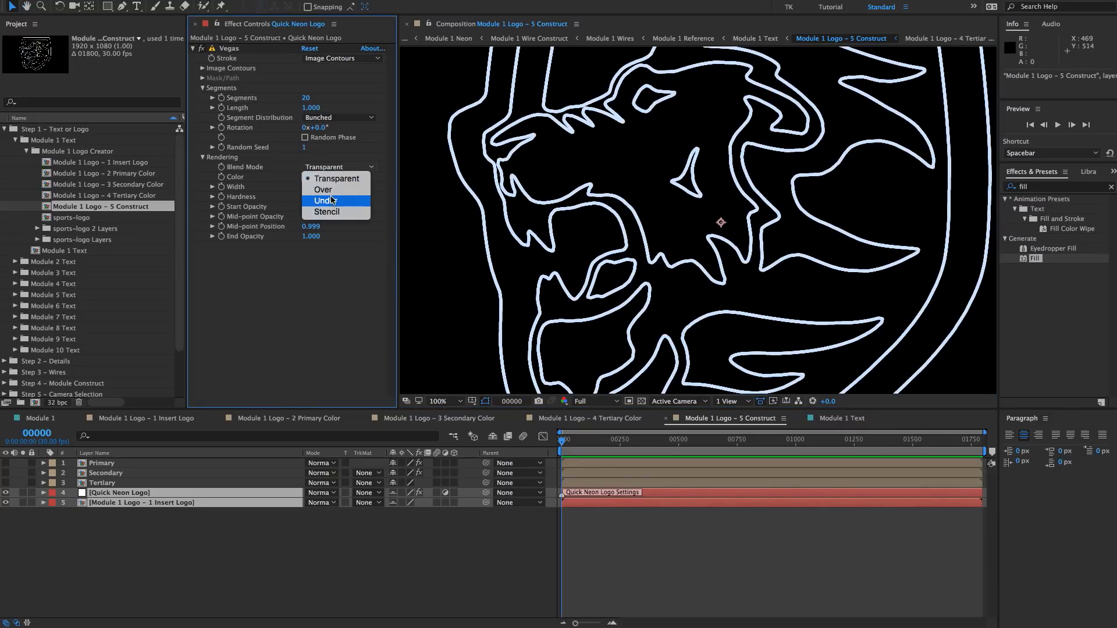
pyautogui.click(329, 211)
pyautogui.press('h')
pyautogui.moveTo(658, 174); pyautogui.dragTo(629, 243)
pyautogui.press('v')
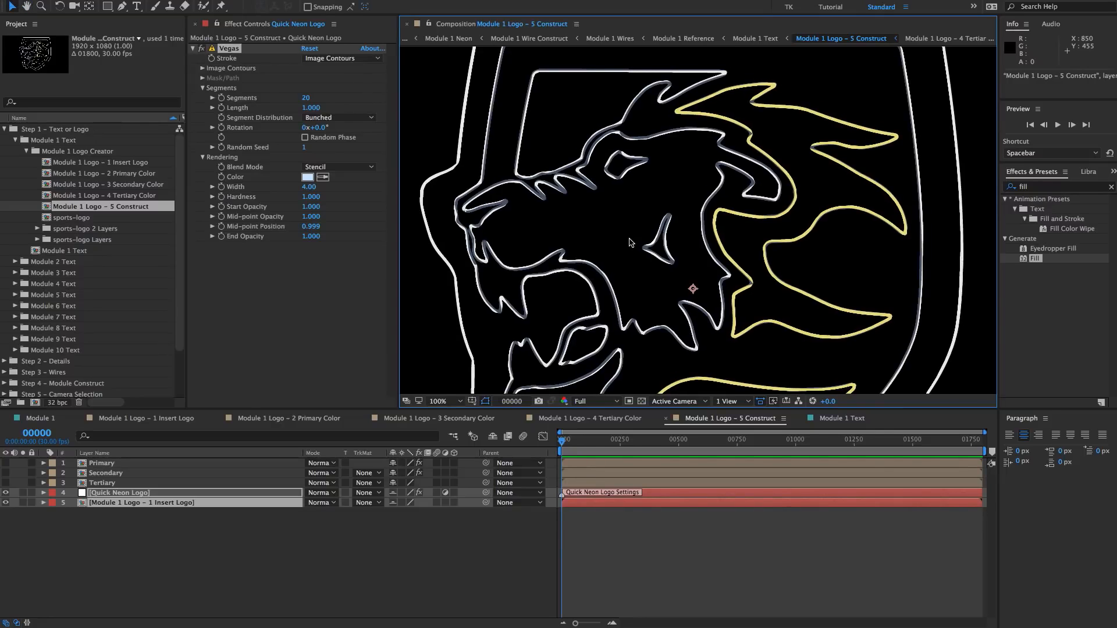
pyautogui.press(',')
pyautogui.press('.')
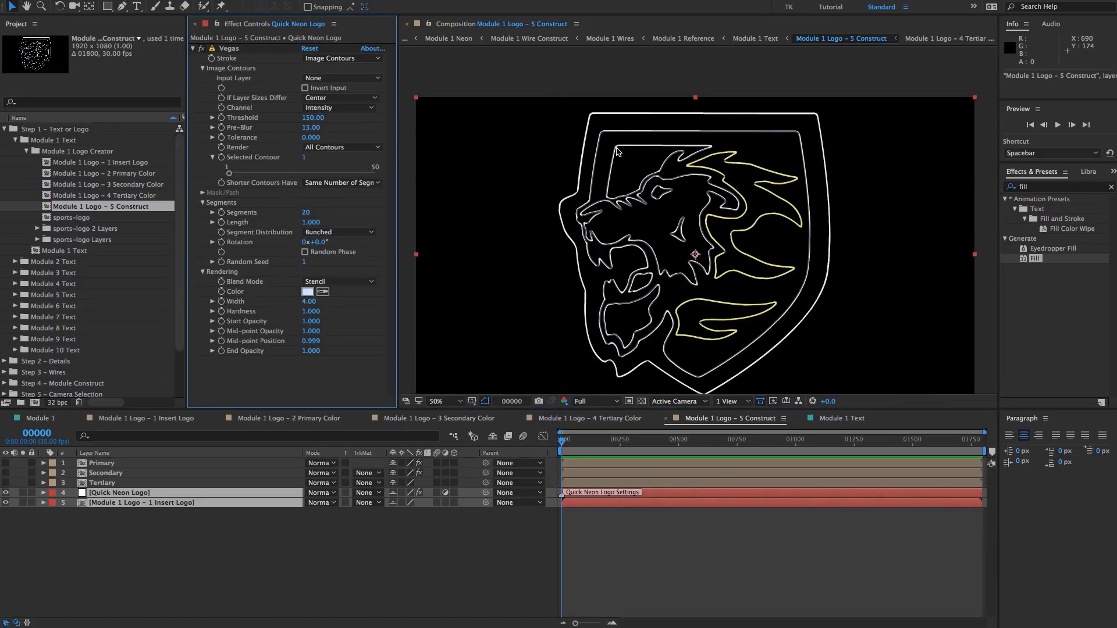
pyautogui.scroll(-1, 618, 151)
pyautogui.scroll(2, 619, 151)
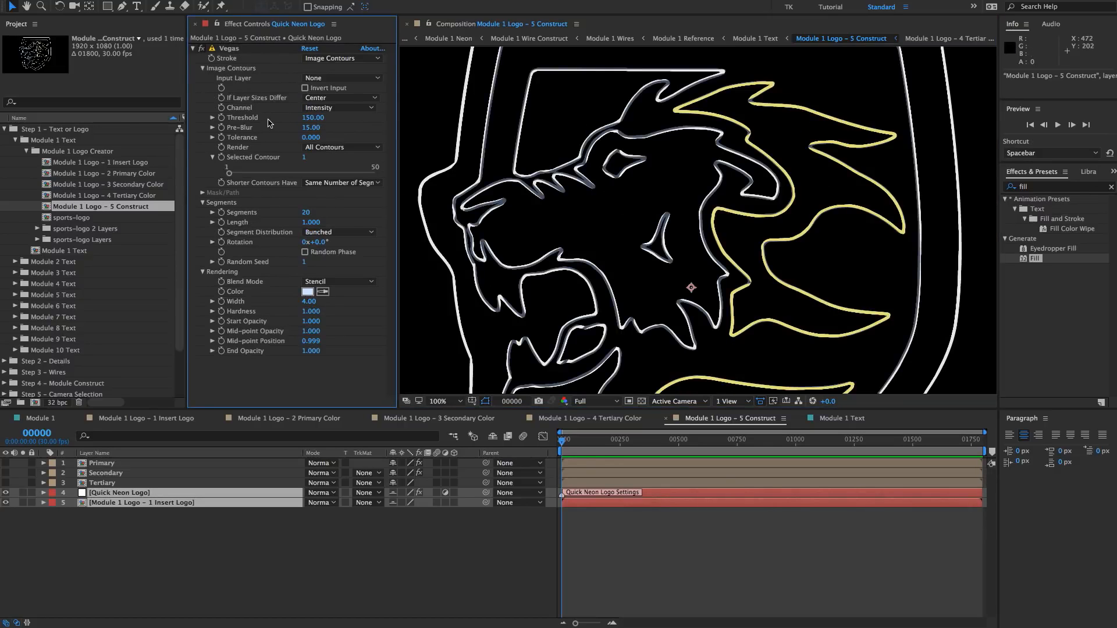
pyautogui.click(202, 68)
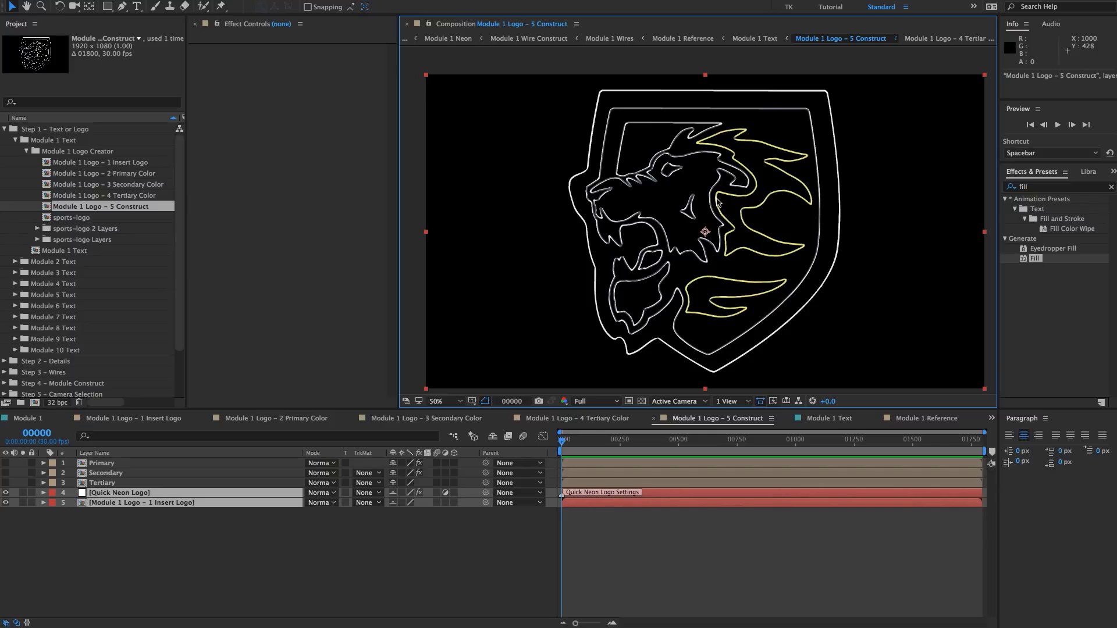
# - Turn the visibility of the Primary, Secondary and Tertiary layers back on
pyautogui.click(192, 550)
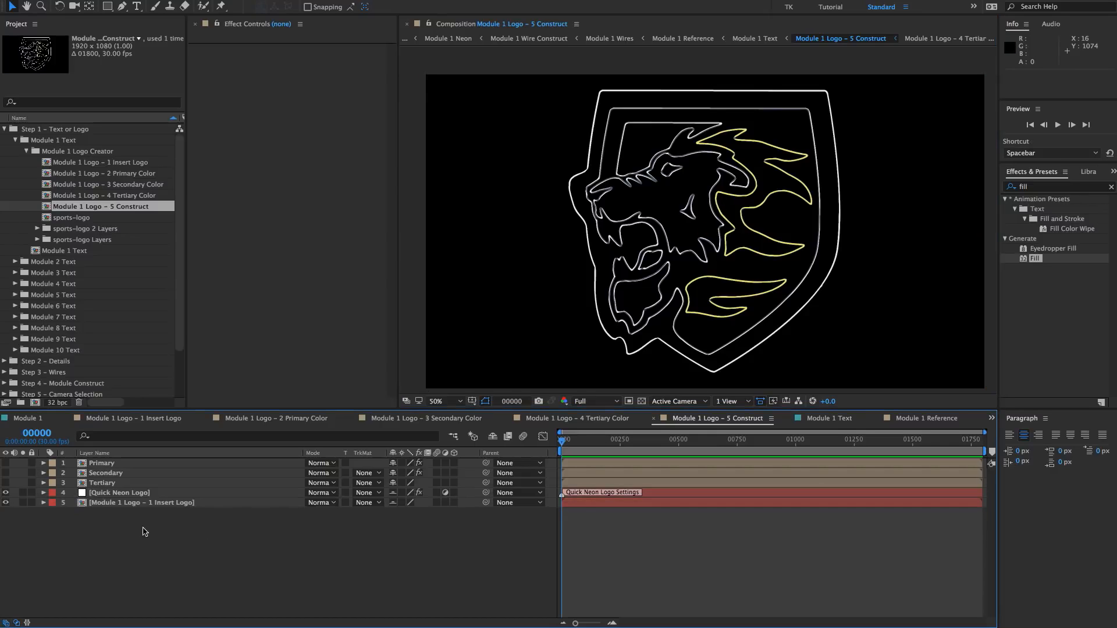
pyautogui.click(116, 482)
pyautogui.keyDown('shift'); pyautogui.click(117, 464); pyautogui.keyUp('shift')
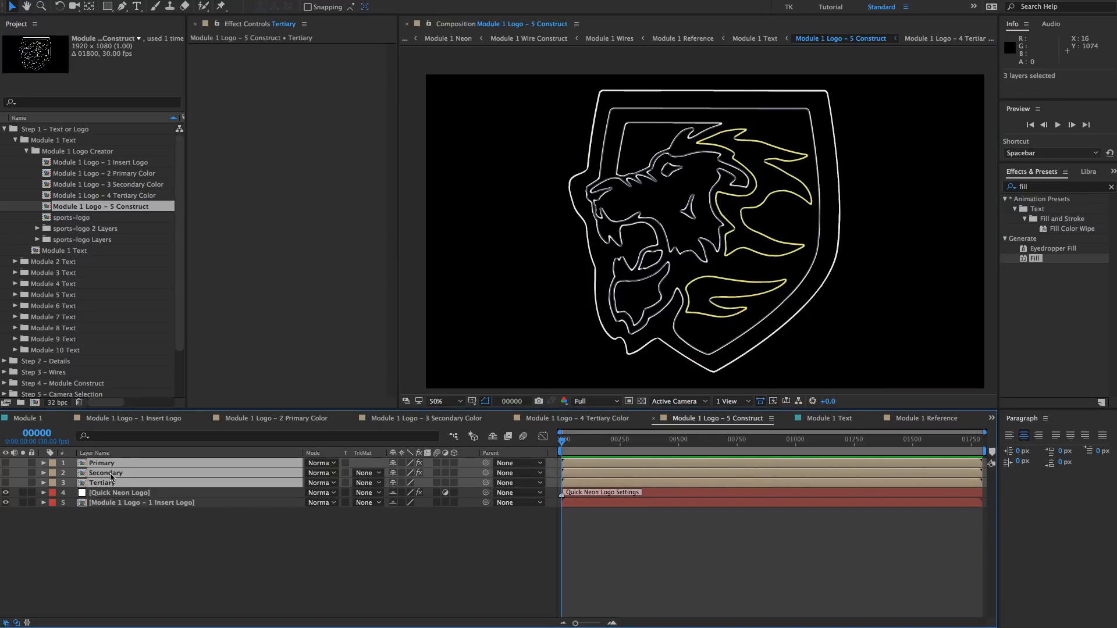
pyautogui.moveTo(7, 483); pyautogui.dragTo(10, 472)
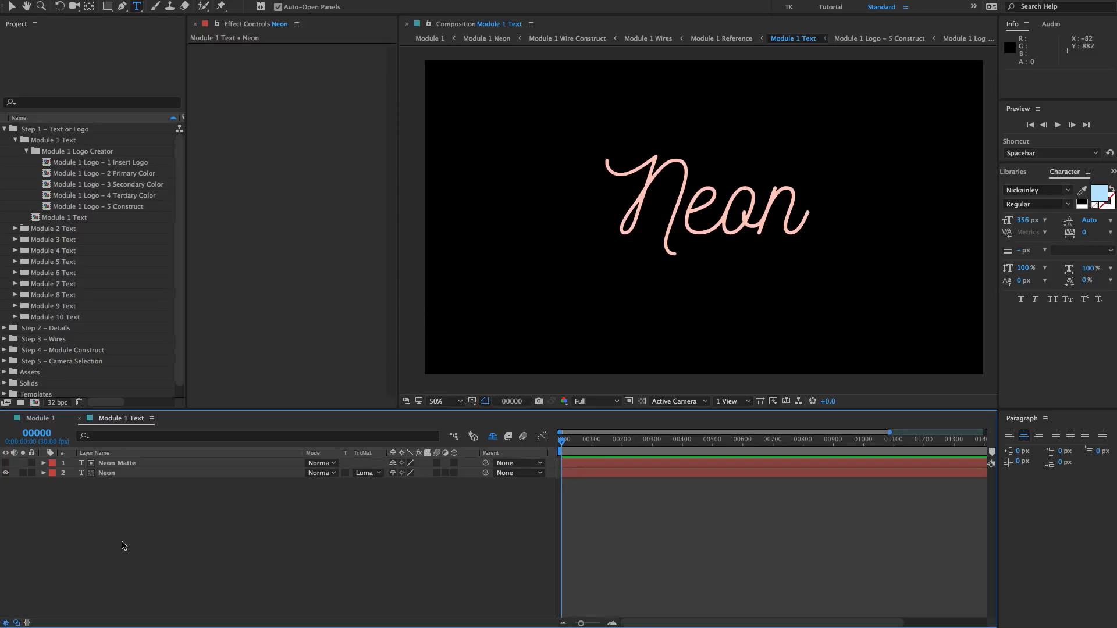
# - Open the Module 1 Text composition from the Module 1 Text folder under Step 1 – Text or Logo
pyautogui.click(24, 154)
pyautogui.click(15, 140)
pyautogui.click(40, 131)
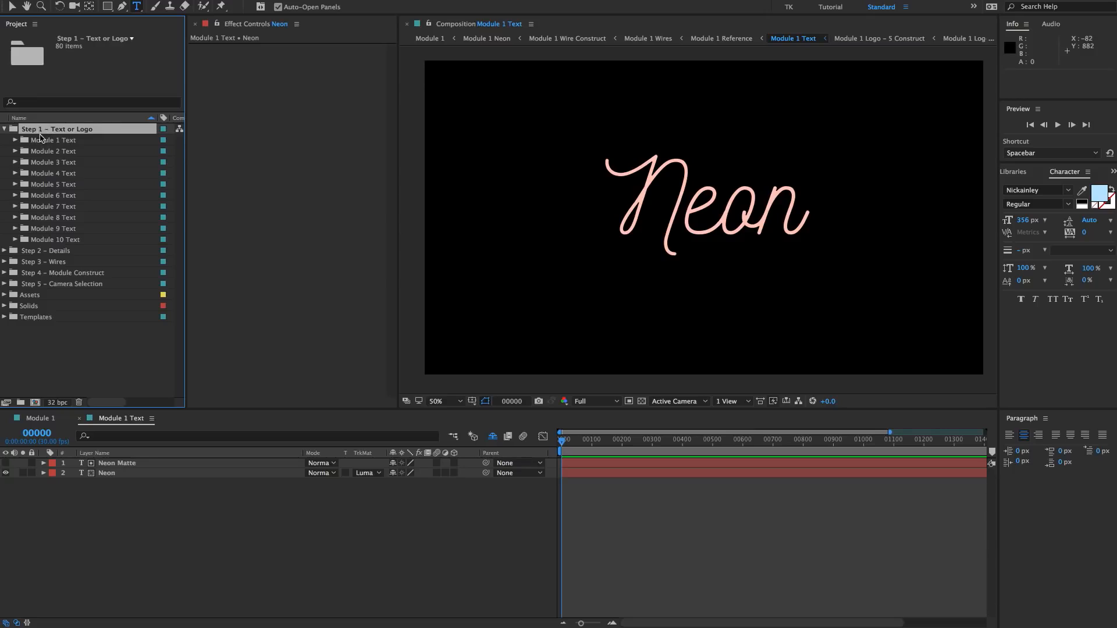
pyautogui.click(39, 140)
pyautogui.click(15, 140)
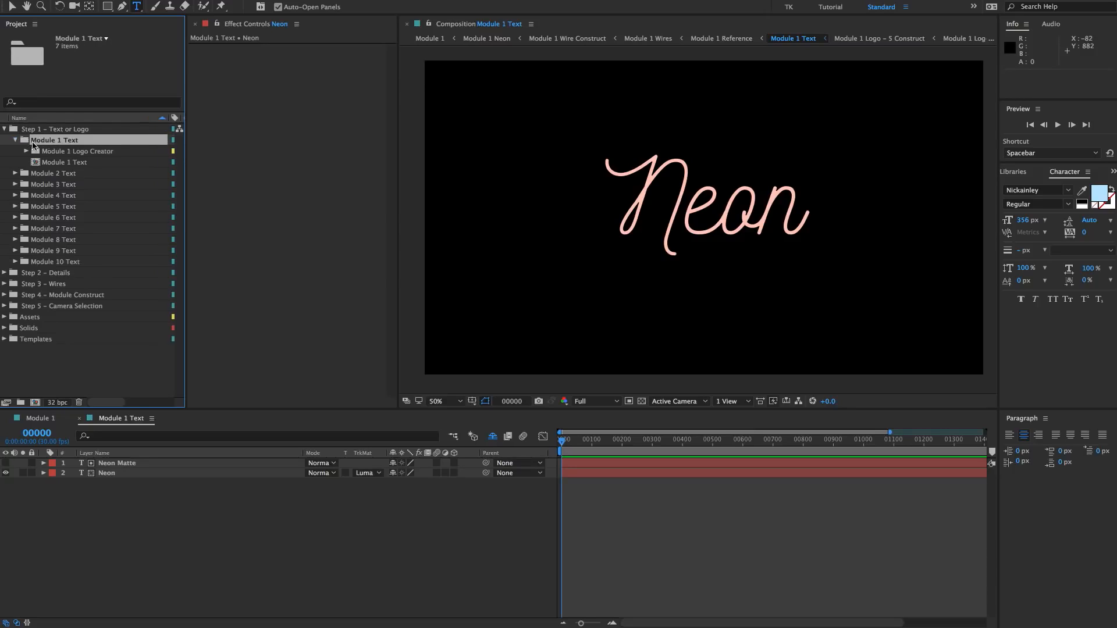
pyautogui.click(59, 163)
pyautogui.doubleClick(69, 163)
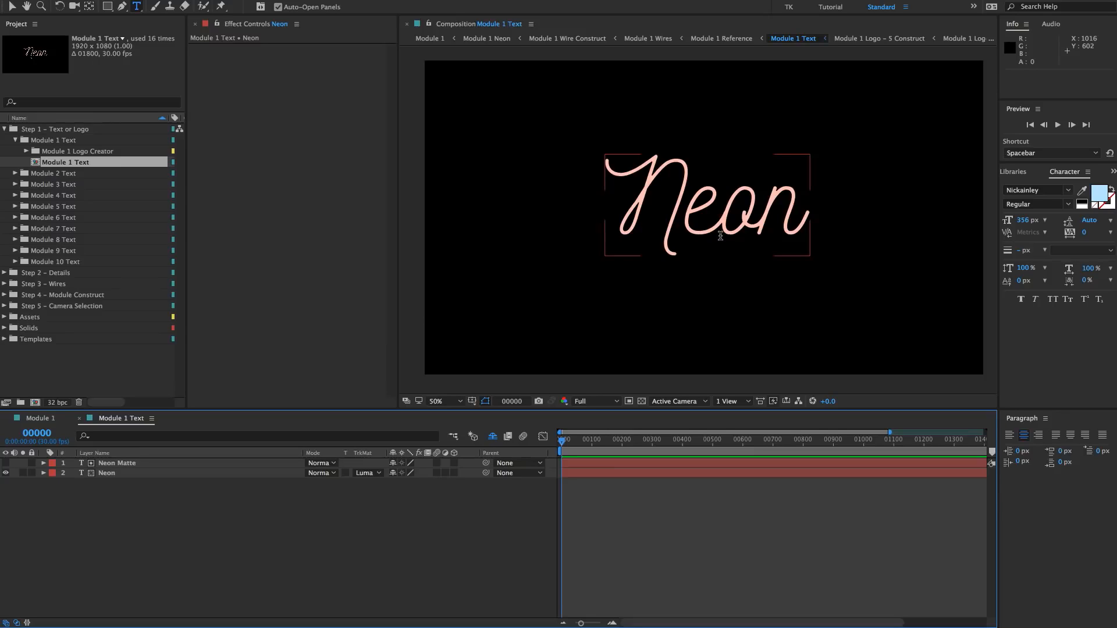
# - Replace the text of both the Neon Matte layer and the Neon layer with "Example"
pyautogui.click(145, 463)
pyautogui.doubleClick(689, 217)
pyautogui.write('Tutorial')
pyautogui.click(109, 474)
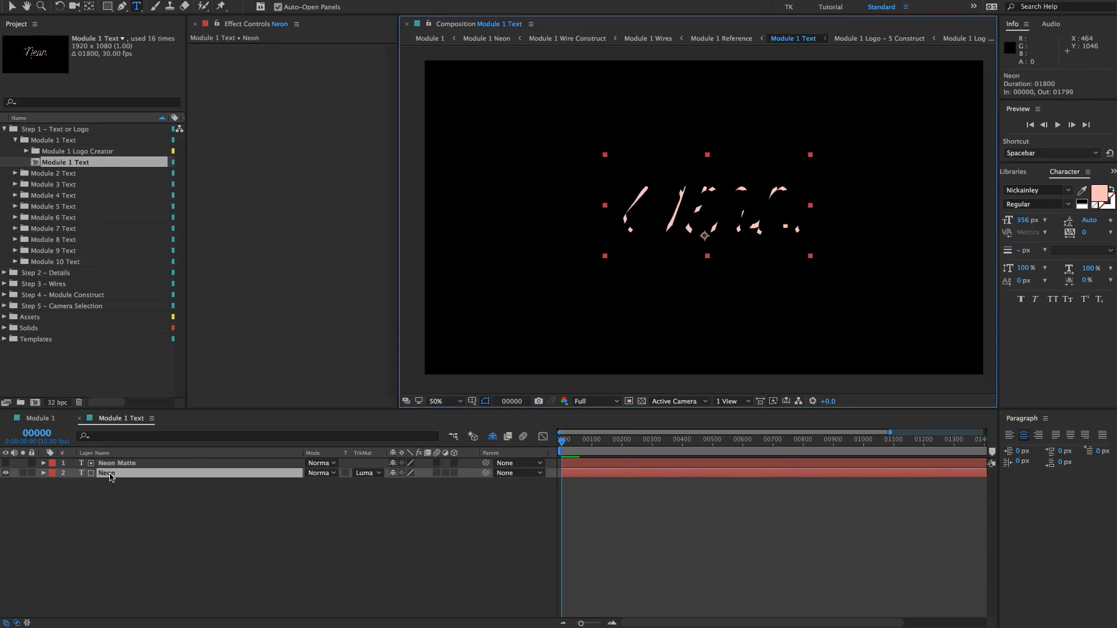
pyautogui.doubleClick(774, 180)
pyautogui.write('Example')
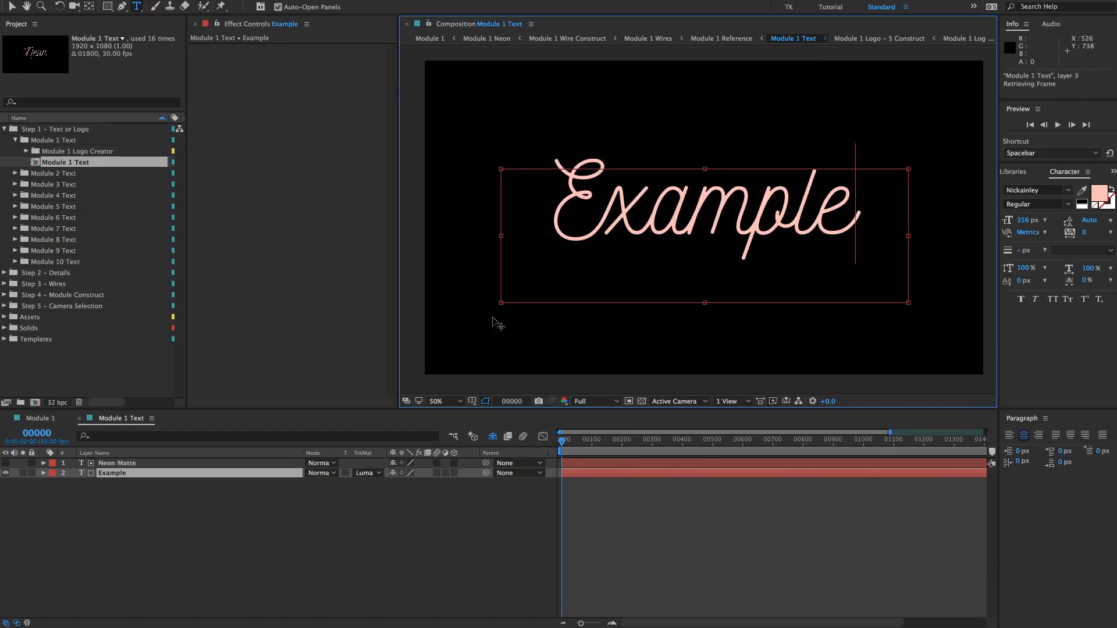
pyautogui.click(357, 538)
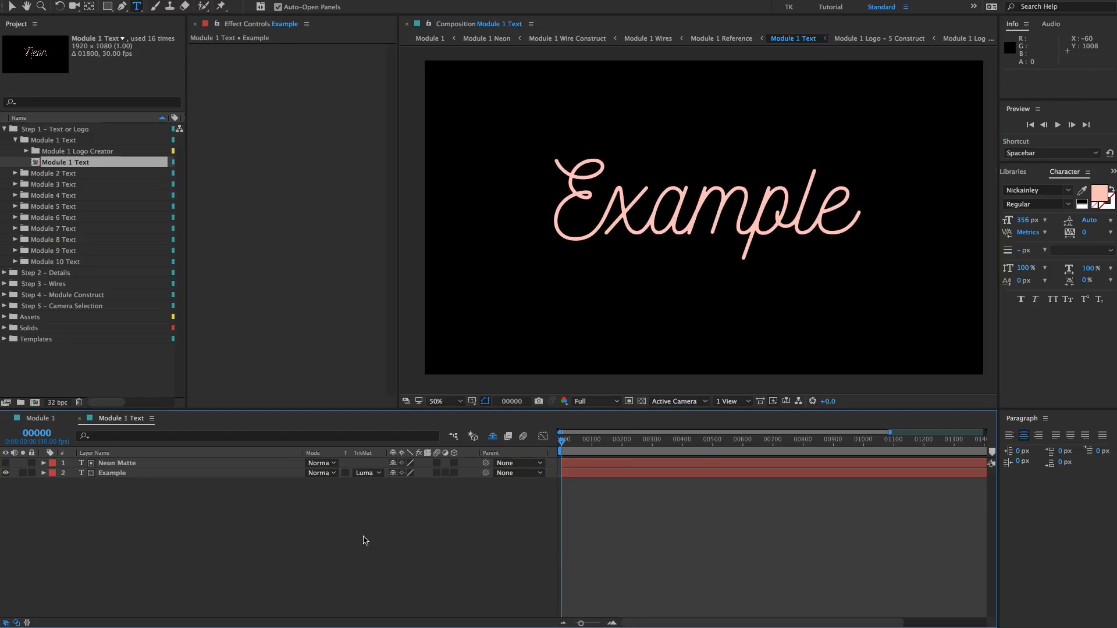
# - Recolor the Example text light blue, check it in the Module 1 composition, and return to Module 1 Text
pyautogui.click(141, 474)
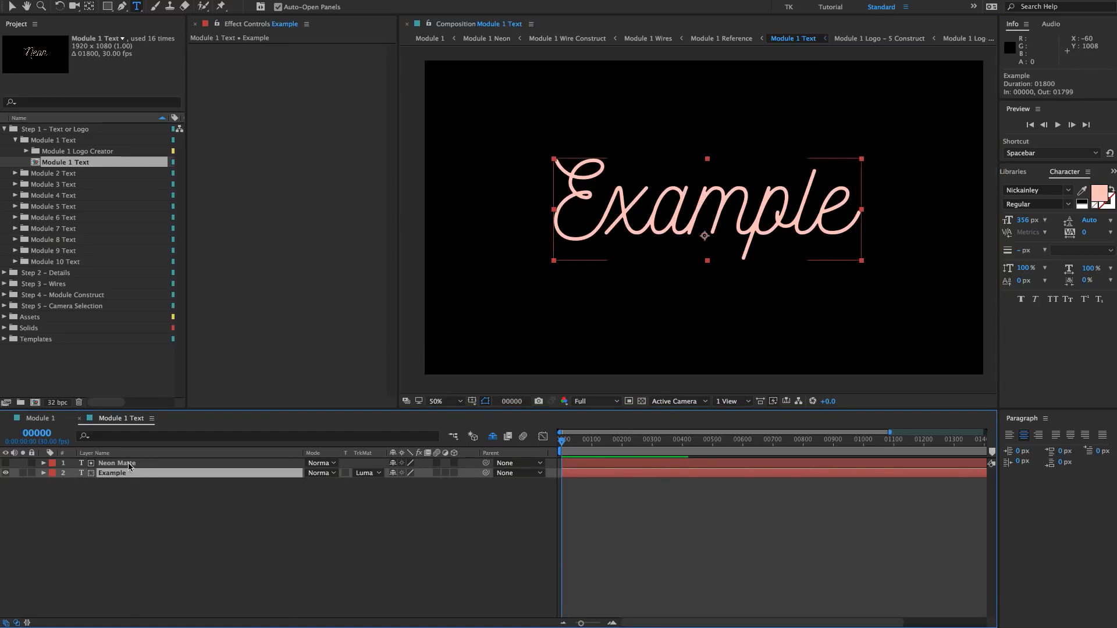
pyautogui.click(1098, 193)
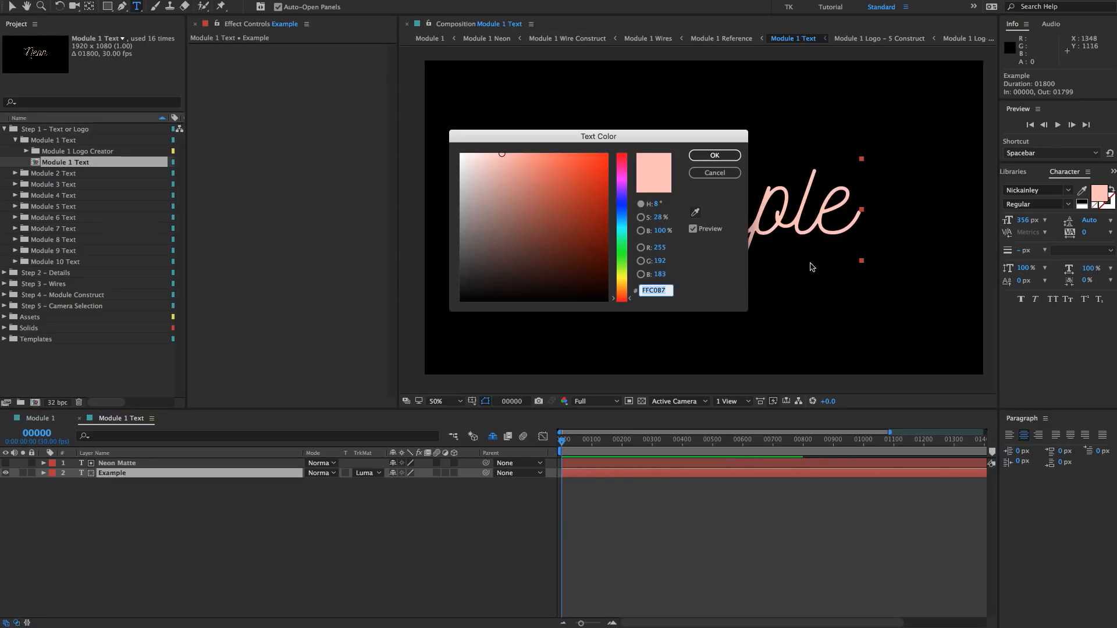
pyautogui.moveTo(613, 287); pyautogui.dragTo(615, 220)
pyautogui.click(710, 155)
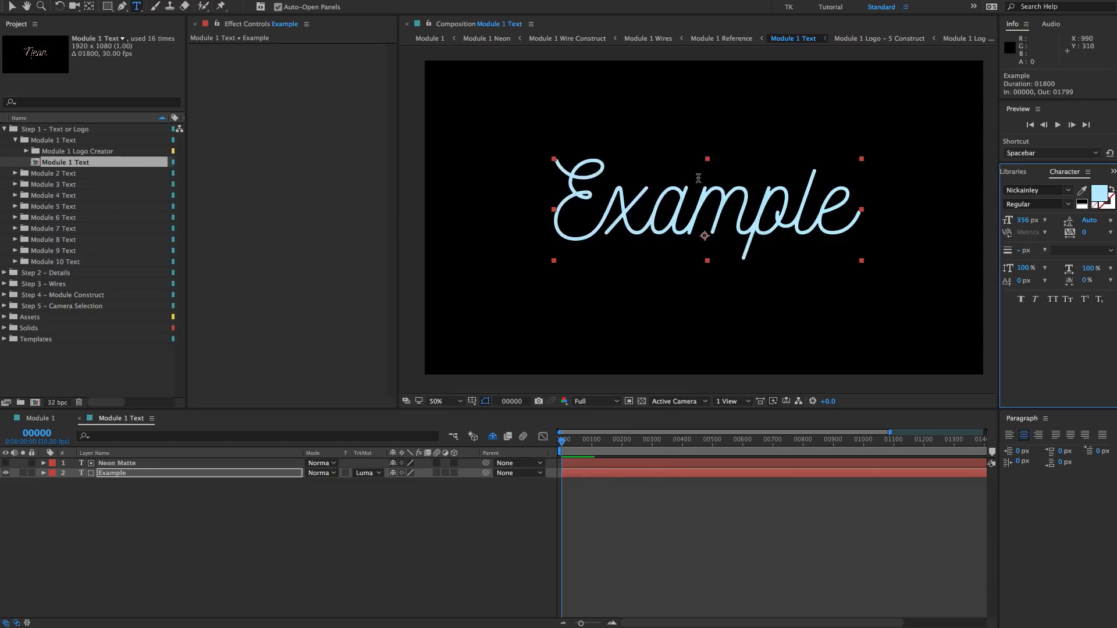
pyautogui.click(406, 561)
pyautogui.click(424, 36)
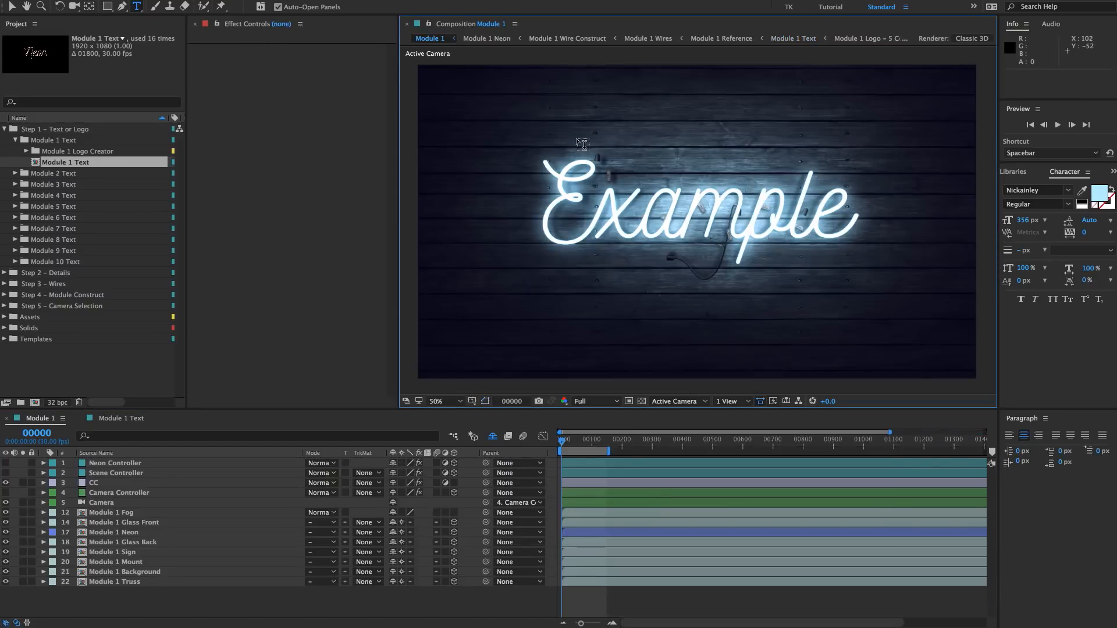
pyautogui.click(115, 421)
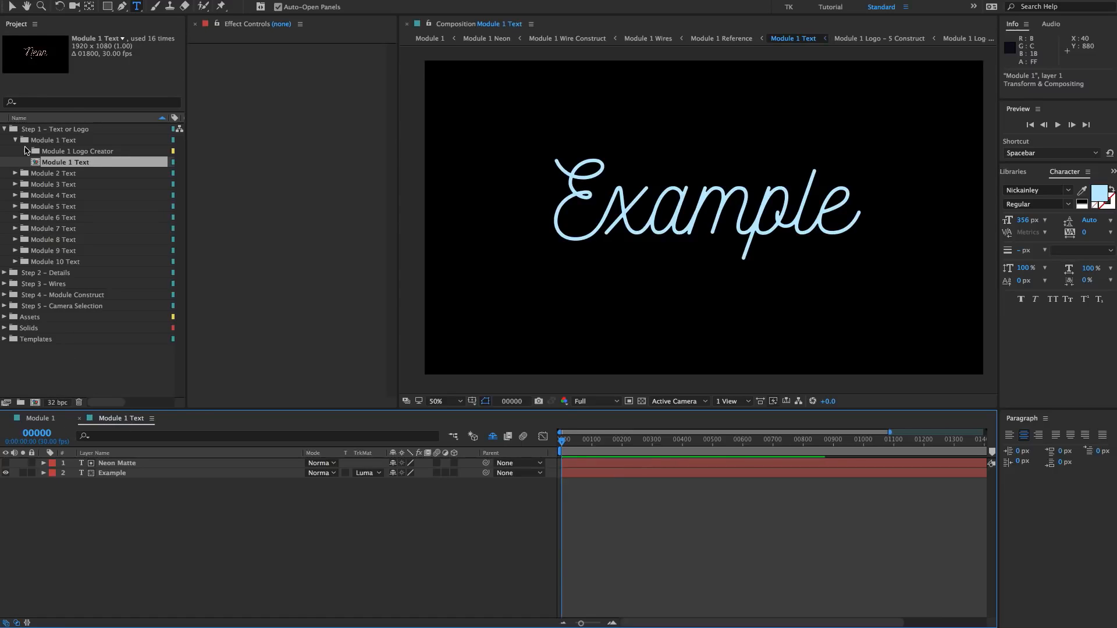
# - Collapse the Step 1 – Text or Logo folder and expand the Module 1 Details folder under Step 2 – Details
pyautogui.click(15, 140)
pyautogui.click(6, 130)
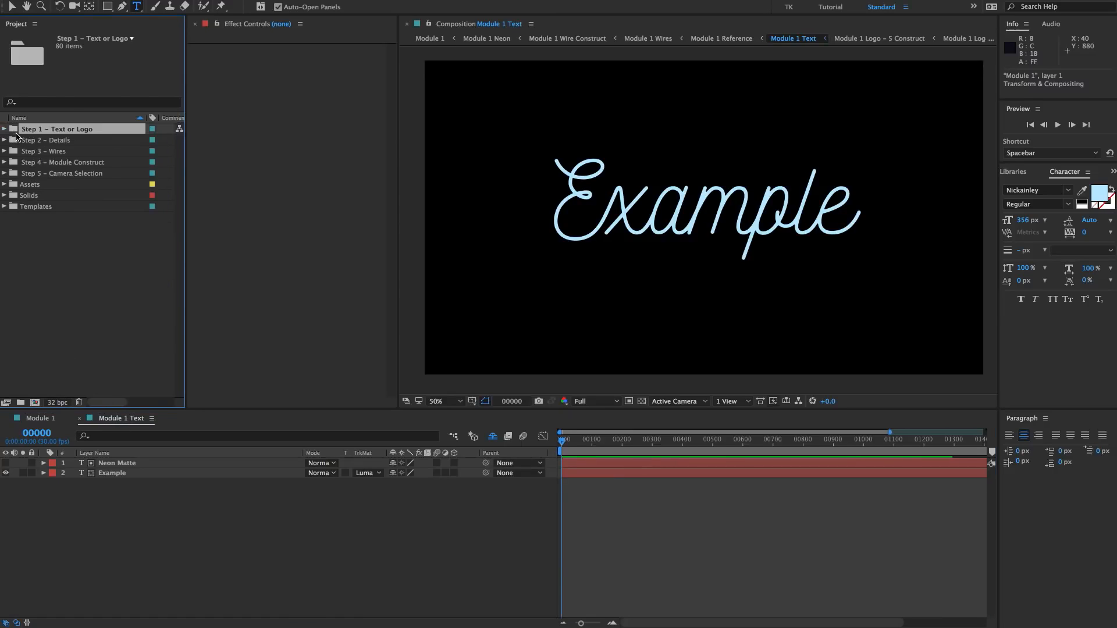
pyautogui.click(12, 143)
pyautogui.click(4, 140)
pyautogui.click(15, 152)
# - Open the Module 1 Details composition from the Module 1 Details folder
pyautogui.click(69, 166)
pyautogui.click(74, 176)
pyautogui.click(74, 186)
pyautogui.click(75, 177)
pyautogui.keyDown('shift'); pyautogui.click(76, 167); pyautogui.keyUp('shift')
pyautogui.click(75, 184)
pyautogui.click(81, 176)
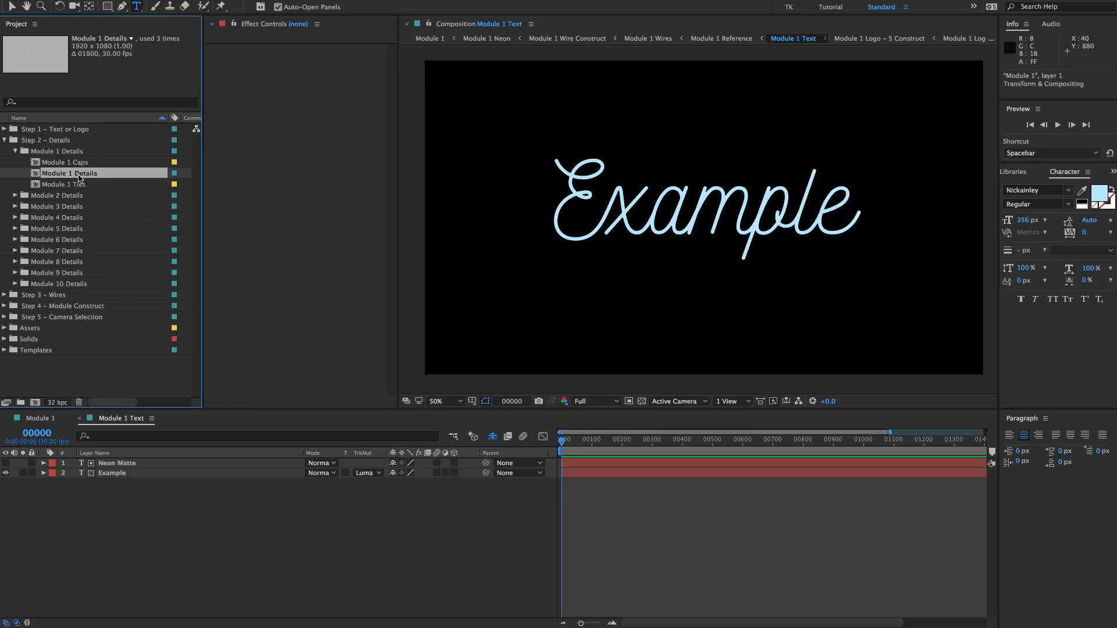
pyautogui.doubleClick(80, 178)
pyautogui.scroll(2, 703, 196)
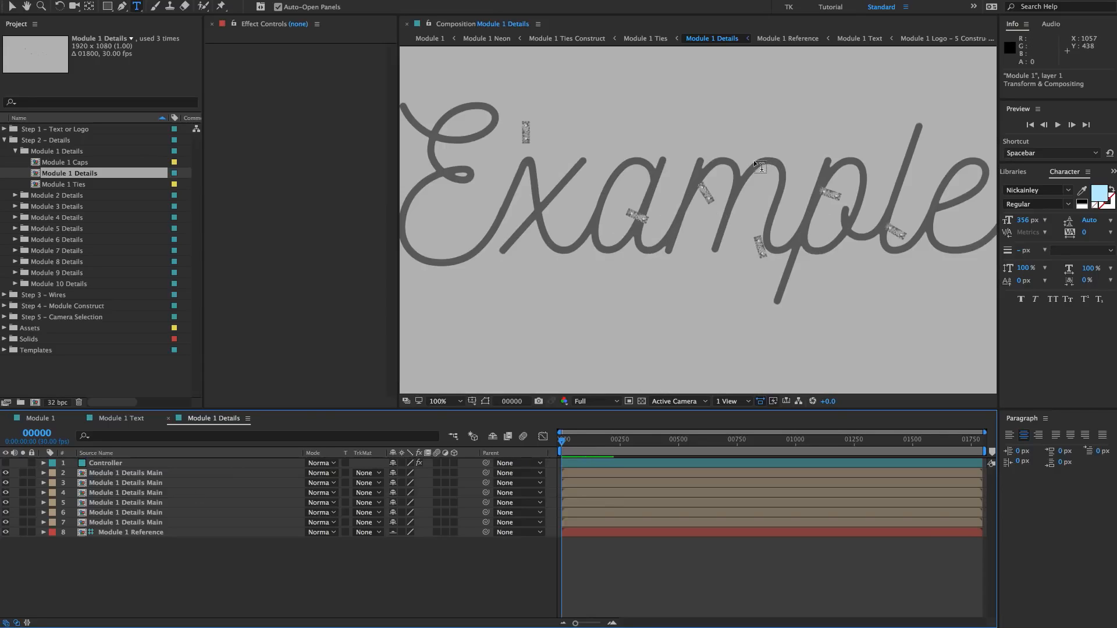
# - Delete the upper five Module 1 Details Main layers, leaving a single detail piece in the composition
pyautogui.click(151, 475)
pyautogui.keyDown('shift'); pyautogui.click(148, 514); pyautogui.keyUp('shift')
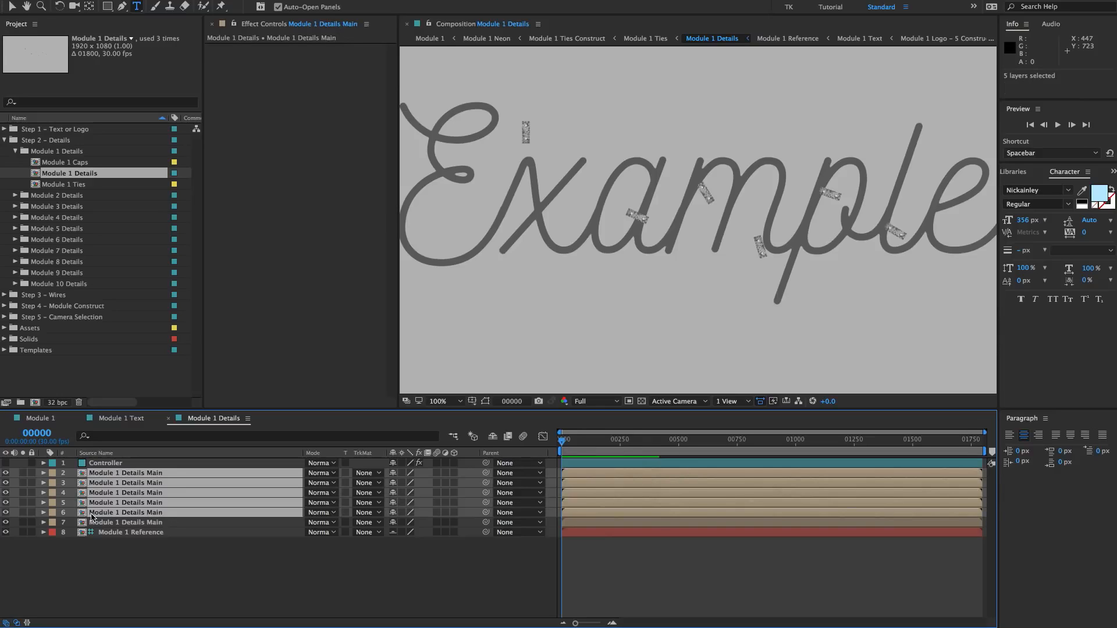
pyautogui.press('Delete')
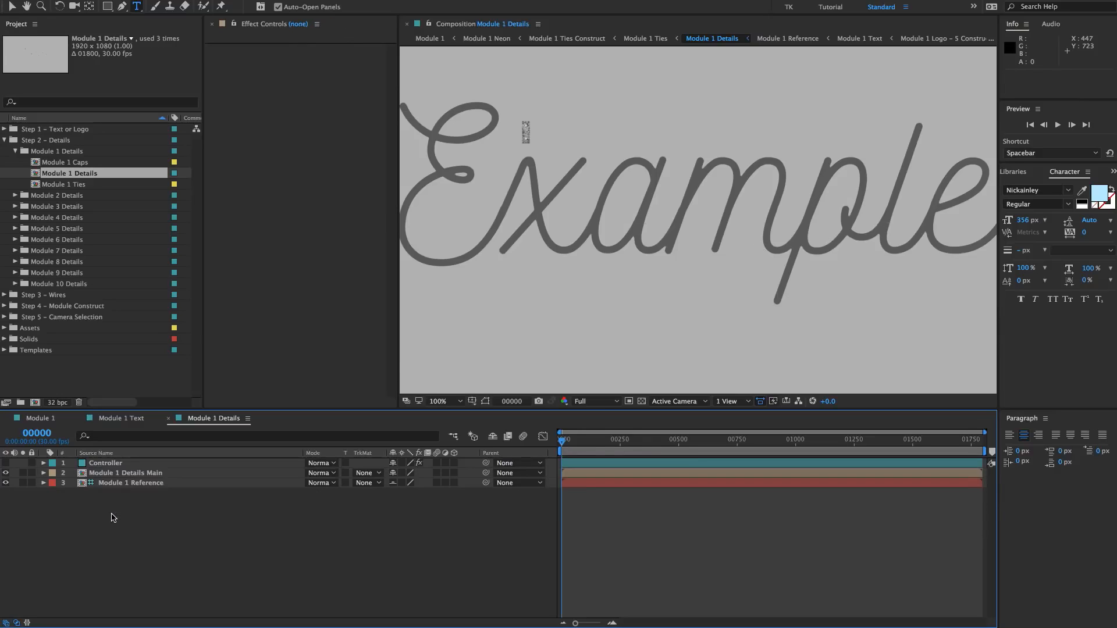
# - Move the remaining detail piece onto the upper loop of the E, at about position 557, 400
pyautogui.press('v')
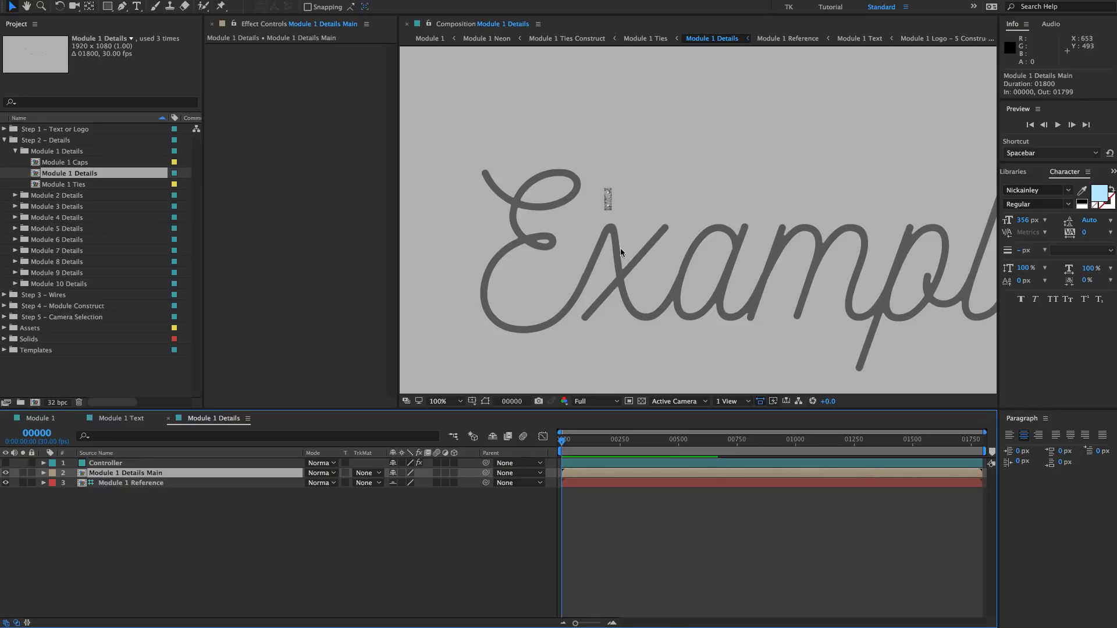
pyautogui.click(125, 474)
pyautogui.moveTo(635, 164); pyautogui.dragTo(566, 181)
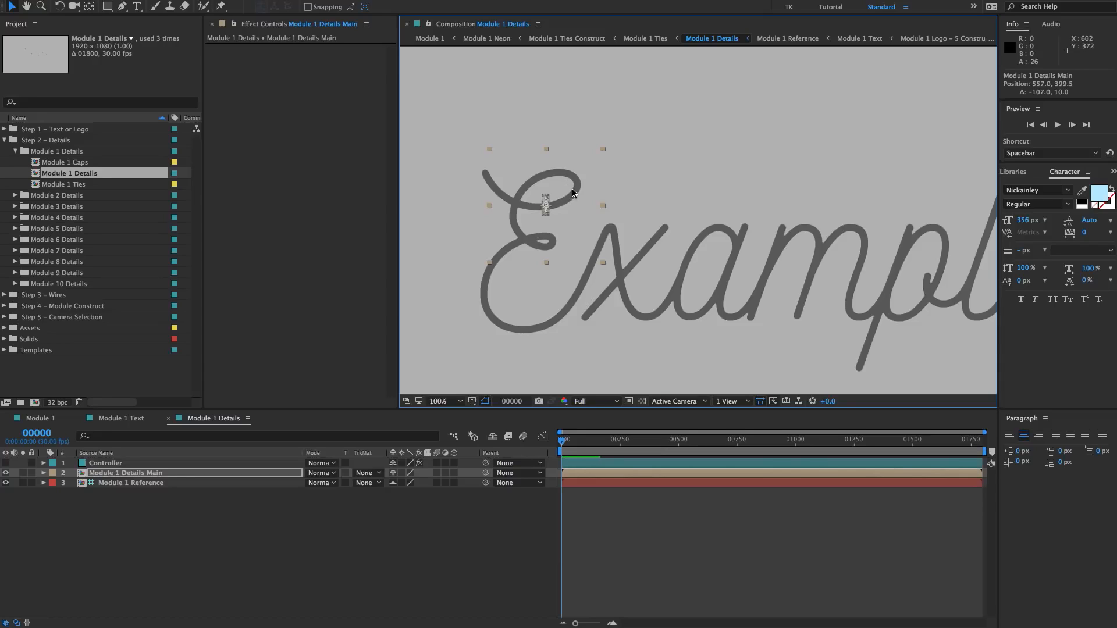
# - Duplicate the detail piece twice, placing one copy where the x meets the a and one on the m's first arch
pyautogui.moveTo(567, 178); pyautogui.dragTo(730, 167)
pyautogui.press('space')
pyautogui.press('super+d')
pyautogui.press('space')
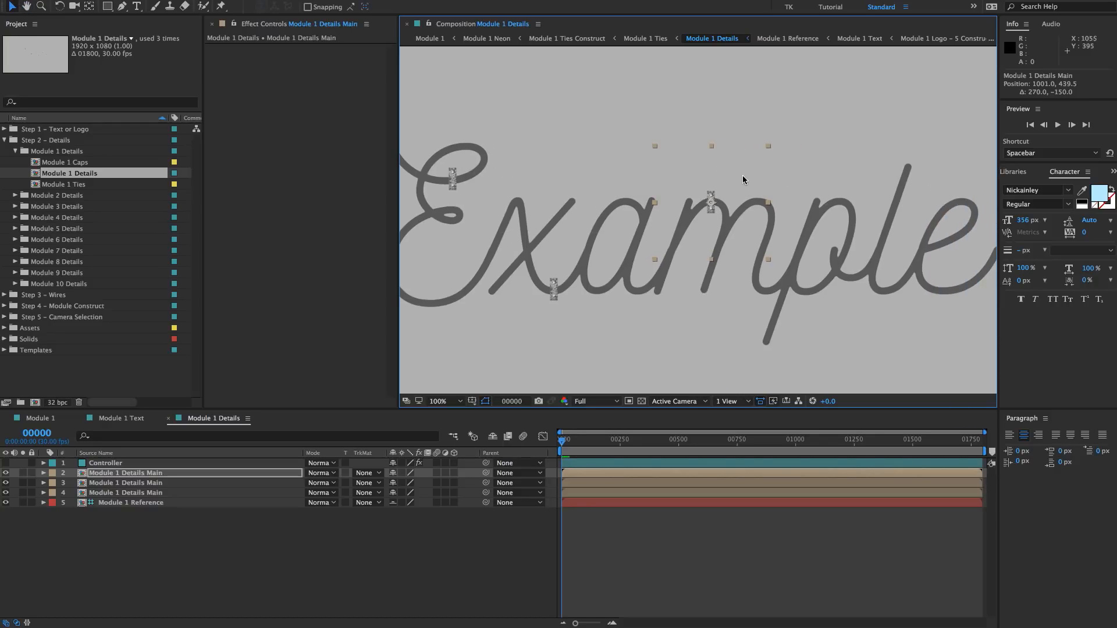
# - Duplicate the detail piece onto the m's last stroke and rotate the copy so it lies across the stroke
pyautogui.press('super+d')
pyautogui.moveTo(717, 173); pyautogui.dragTo(773, 218)
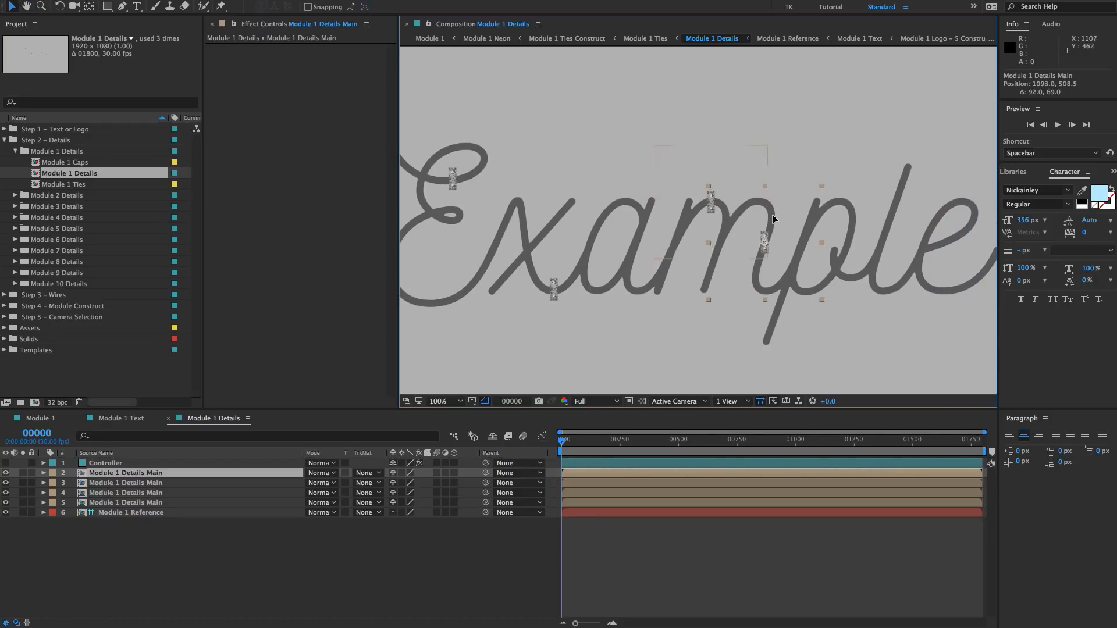
pyautogui.press('Return')
pyautogui.press('w')
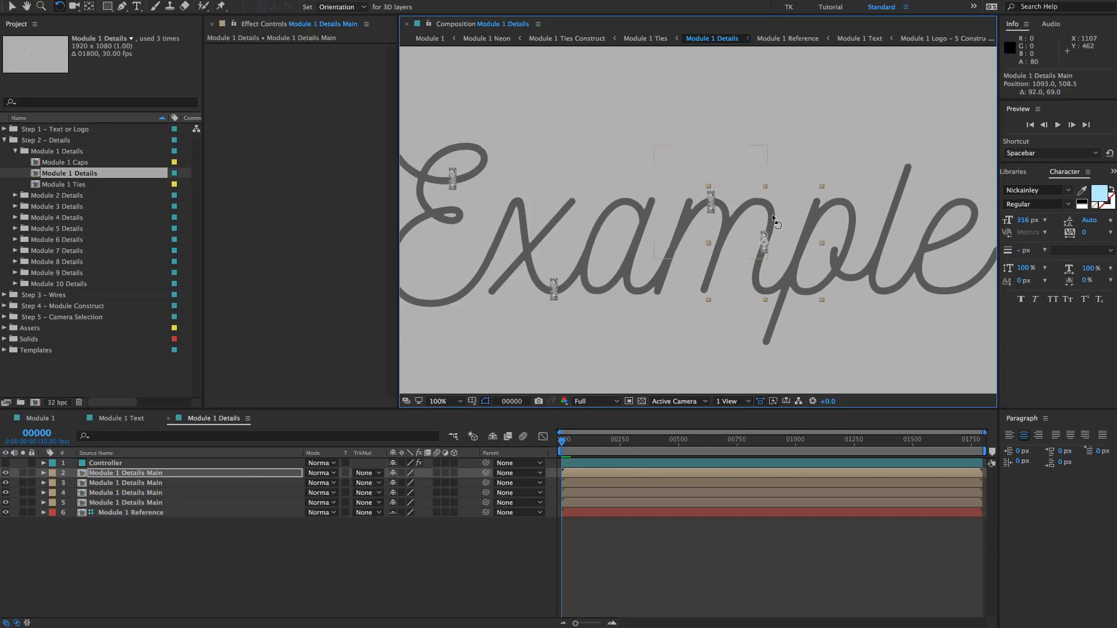
pyautogui.moveTo(763, 242); pyautogui.dragTo(789, 242)
# - Add further duplicates of the detail piece on the p, l, e and a, rotating them to cross the letter strokes
pyautogui.press('super+d')
pyautogui.moveTo(815, 209); pyautogui.dragTo(843, 193)
pyautogui.press('v')
pyautogui.press('super+d')
pyautogui.press('w')
pyautogui.press('super+d')
pyautogui.press('super+z')
pyautogui.press('v')
pyautogui.moveTo(728, 305); pyautogui.dragTo(743, 304)
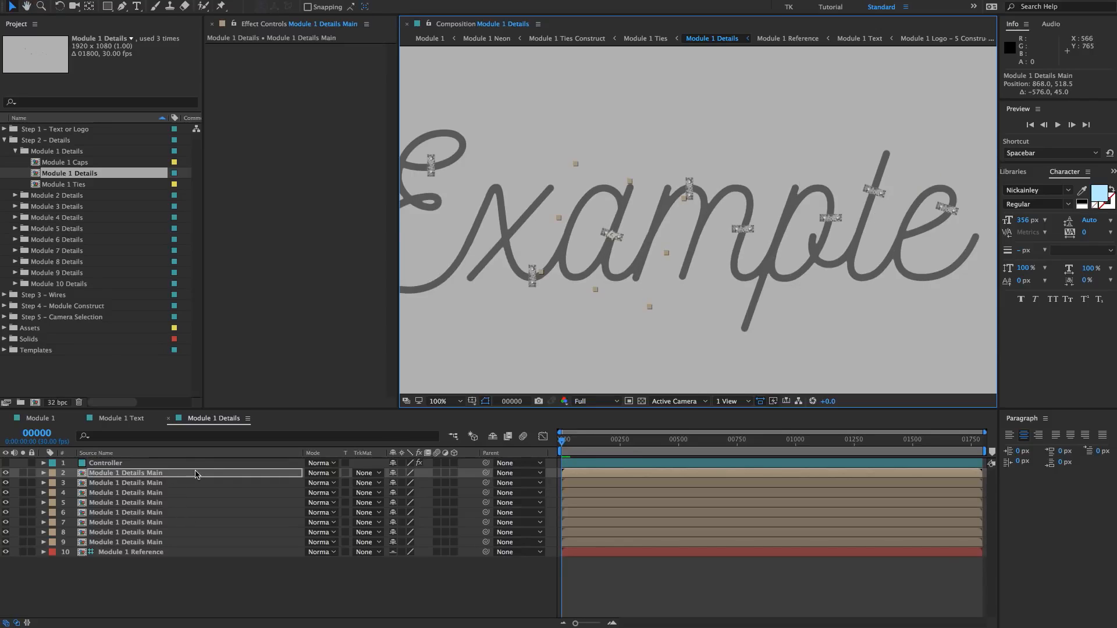
# - Try a Detail Width of about 129 on the Controller layer
pyautogui.click(104, 463)
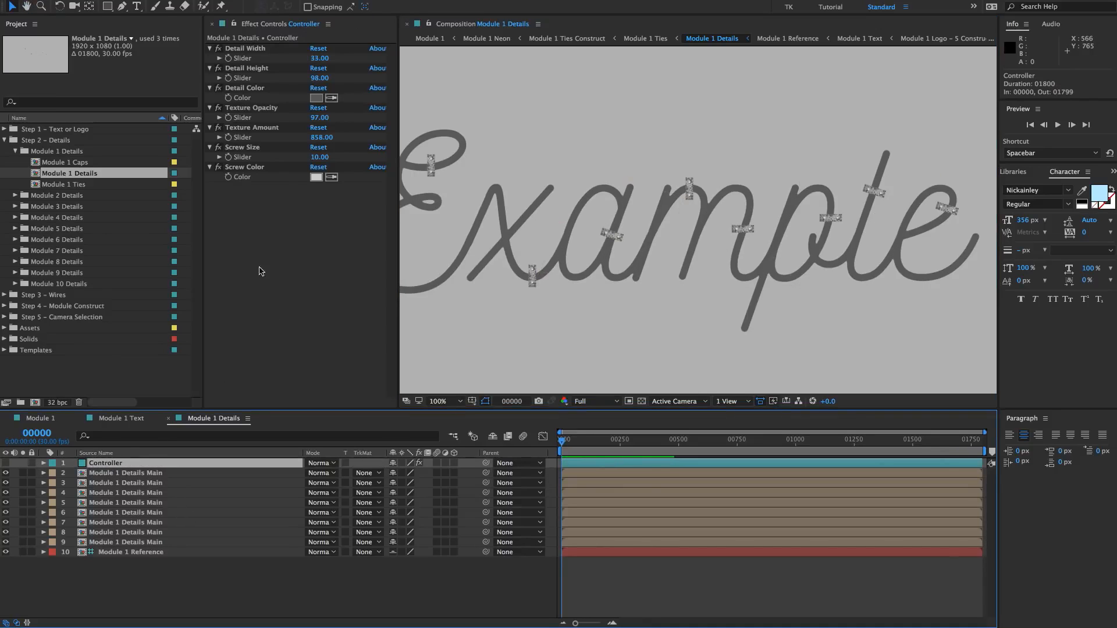
pyautogui.click(238, 49)
pyautogui.moveTo(313, 60); pyautogui.dragTo(369, 57)
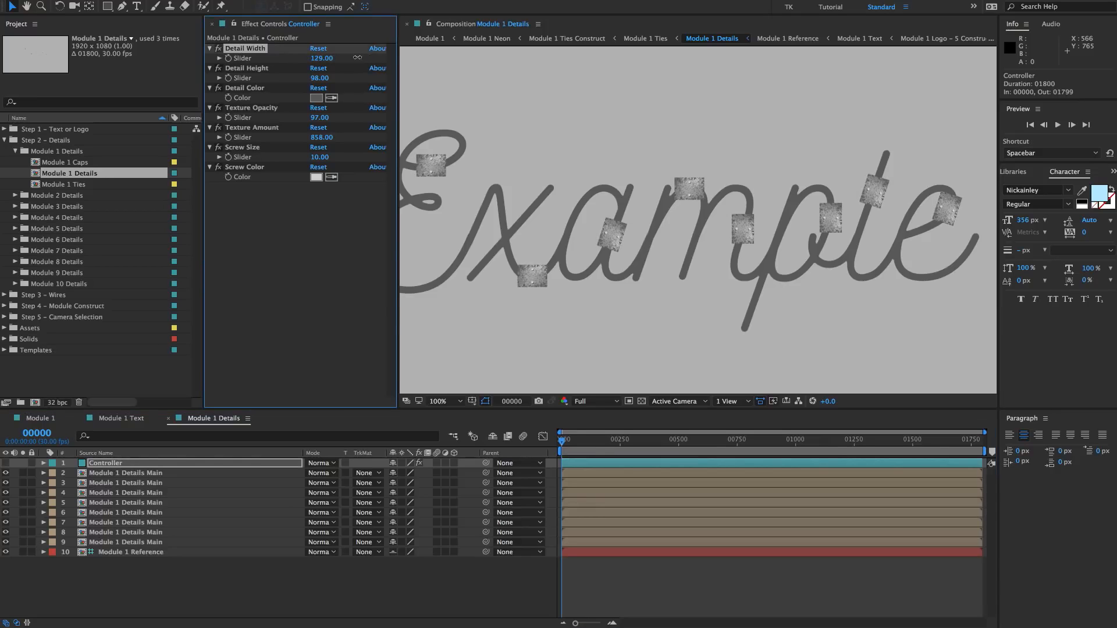
pyautogui.press('super+z')
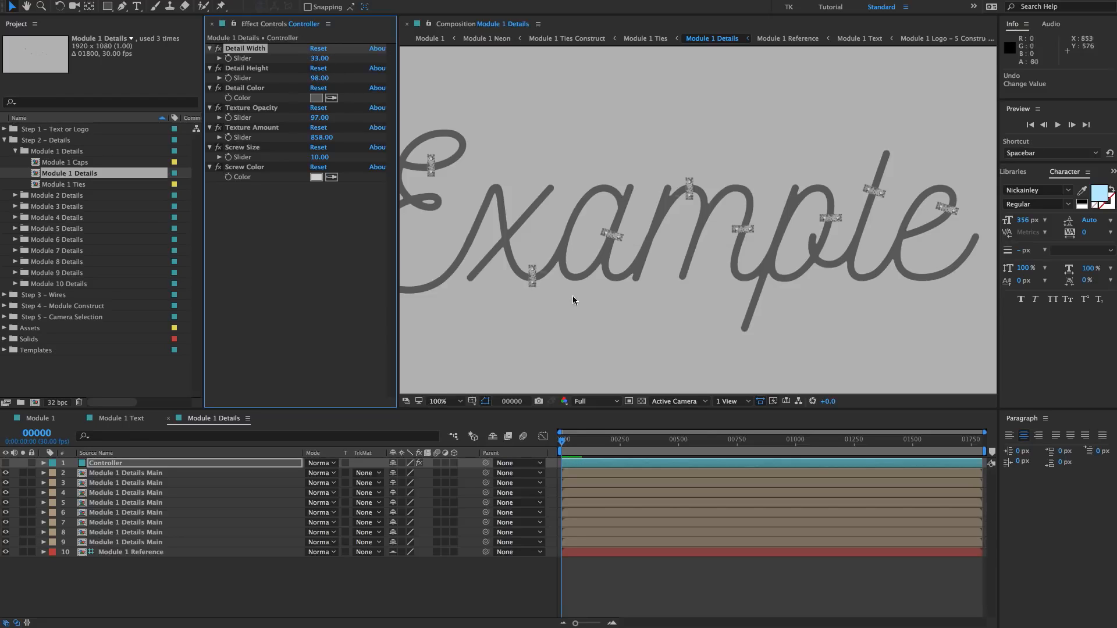
# - Try changing the Scale of all eight Module 1 Details Main layers together
pyautogui.click(119, 473)
pyautogui.keyDown('shift'); pyautogui.click(116, 532); pyautogui.keyUp('shift')
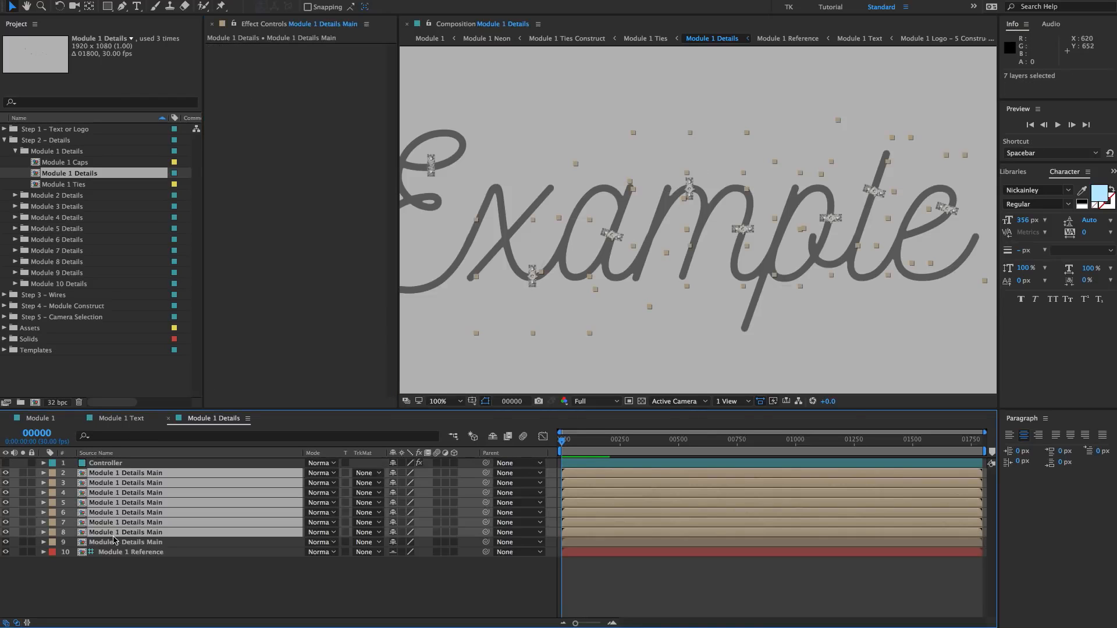
pyautogui.keyDown('shift'); pyautogui.click(118, 542); pyautogui.keyUp('shift')
pyautogui.press('s')
pyautogui.moveTo(405, 484); pyautogui.dragTo(399, 478)
pyautogui.press('super+z')
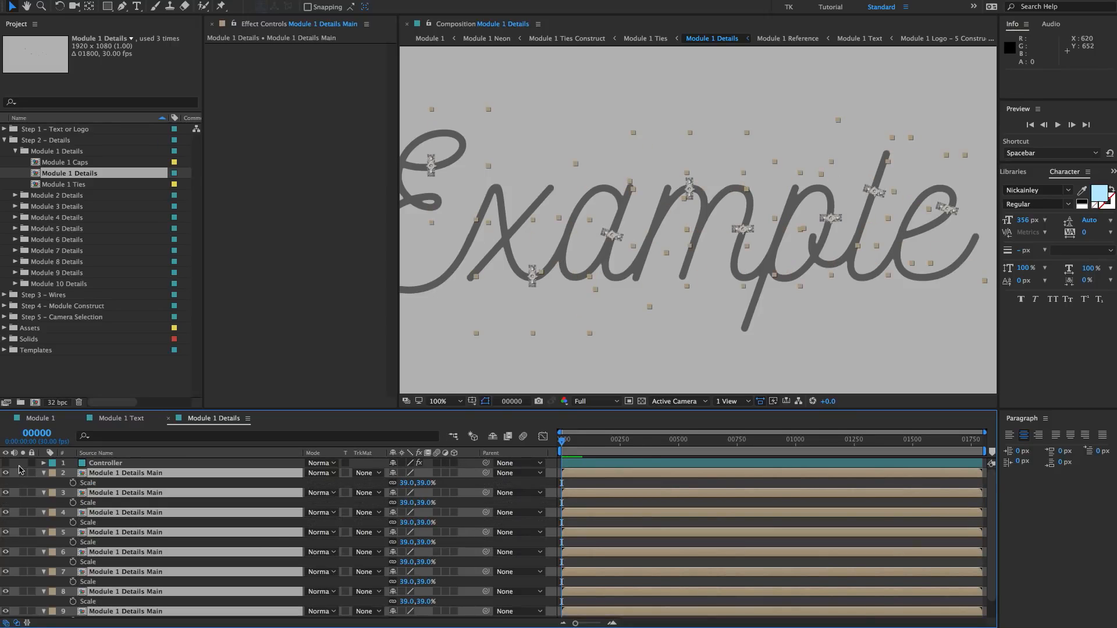
pyautogui.press('s')
# - Try the red F41212 as the Detail Color on the Controller layer
pyautogui.click(105, 463)
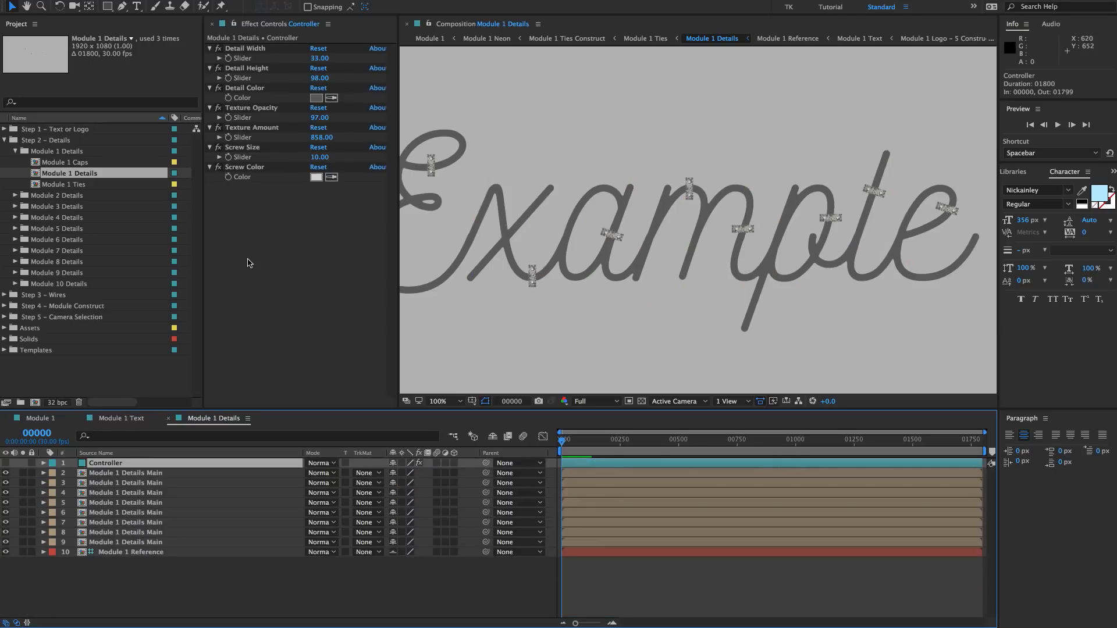
pyautogui.click(316, 97)
pyautogui.click(597, 159)
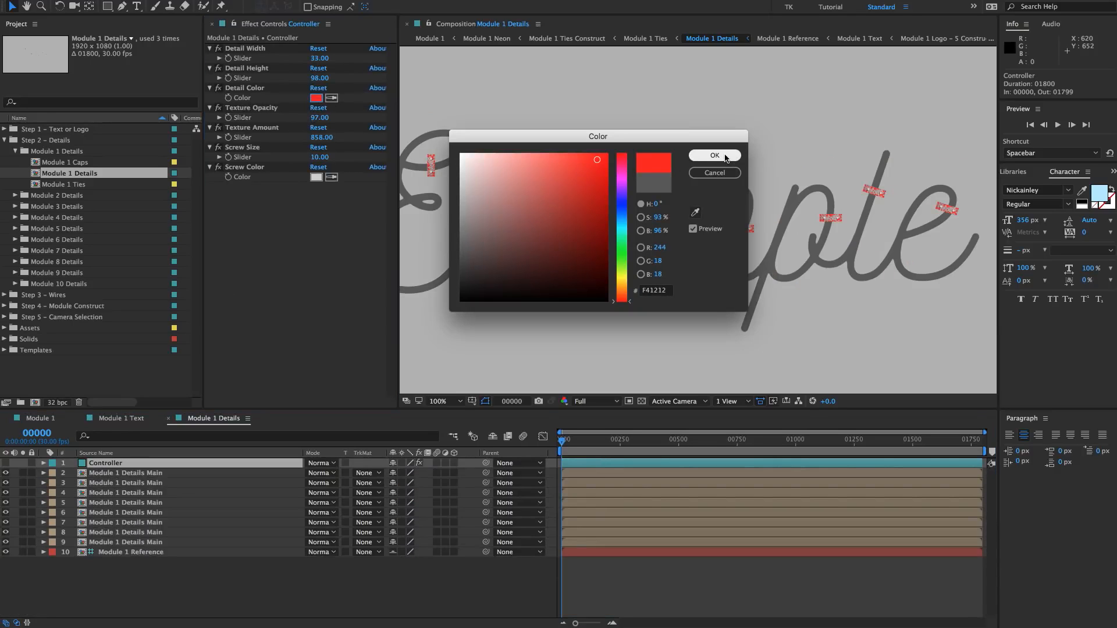
pyautogui.click(714, 173)
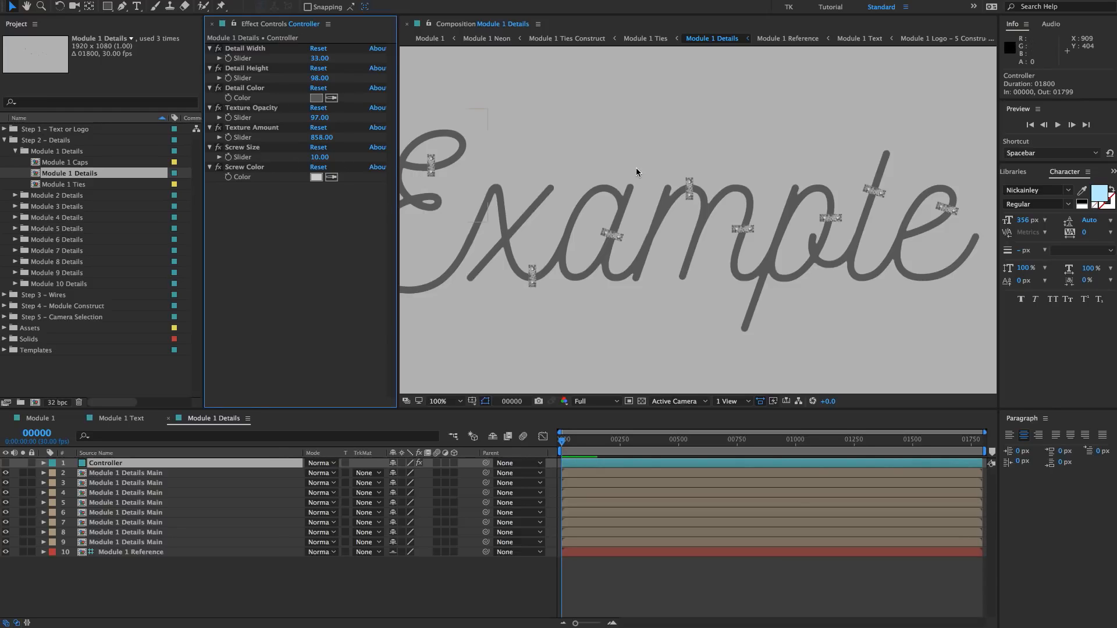
# - Inspect the screws on the detail pieces up close and try a different Screw Size on the Controller
pyautogui.press('.')
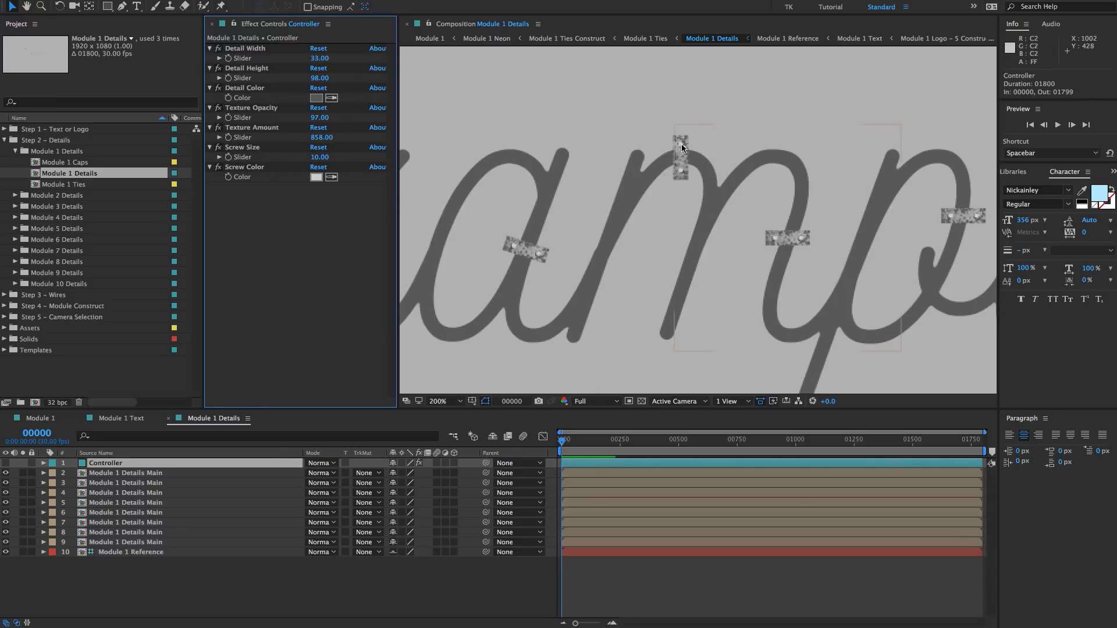
pyautogui.press(',')
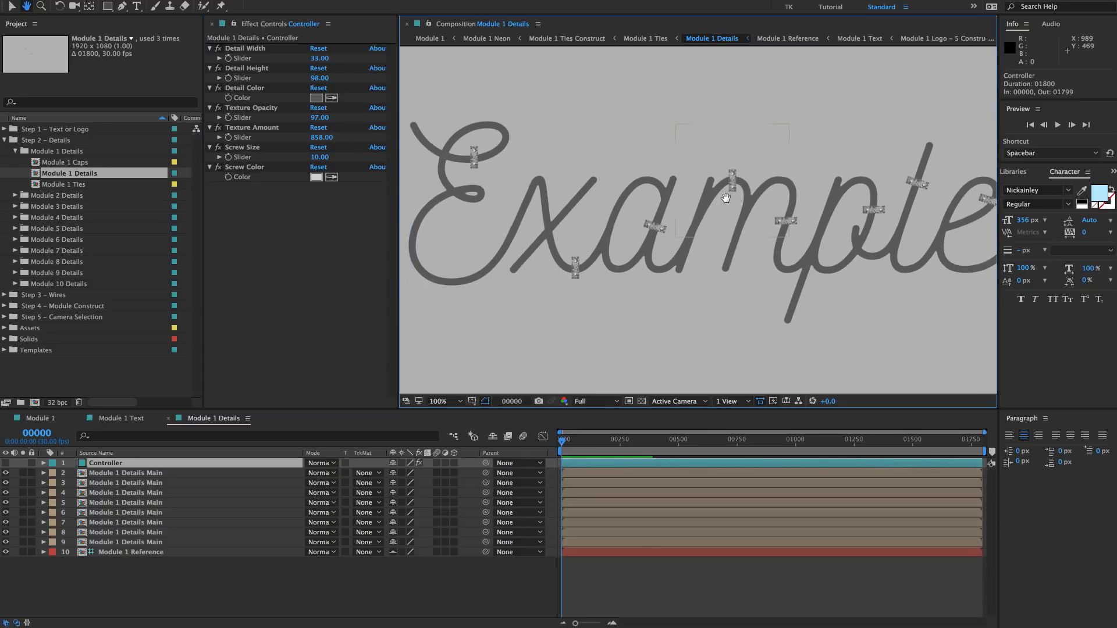
pyautogui.click(243, 146)
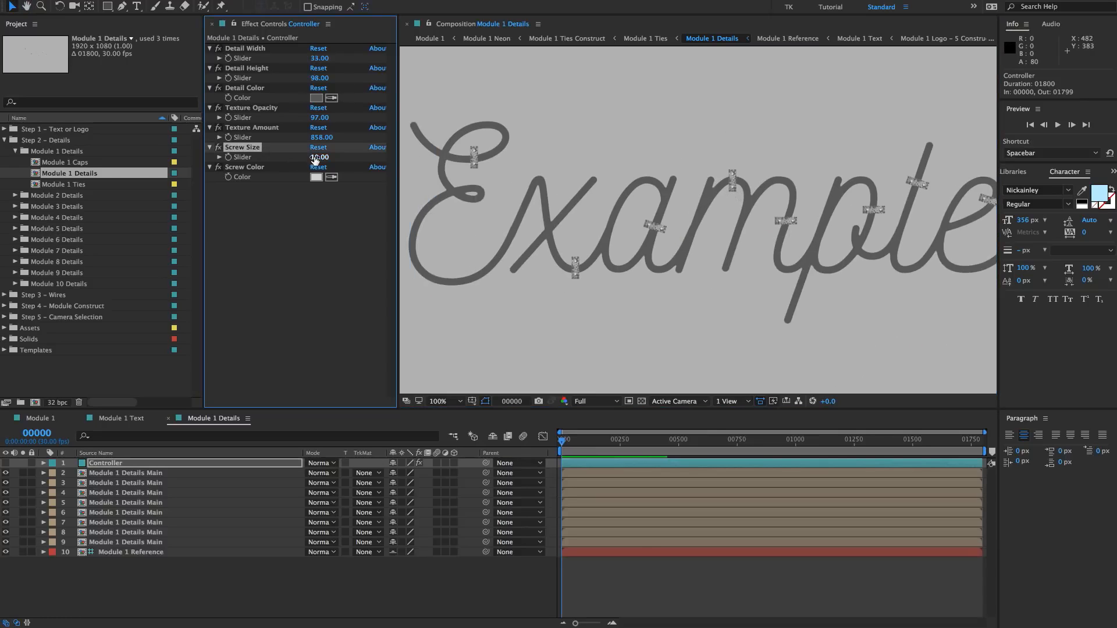
pyautogui.moveTo(326, 157); pyautogui.dragTo(315, 158)
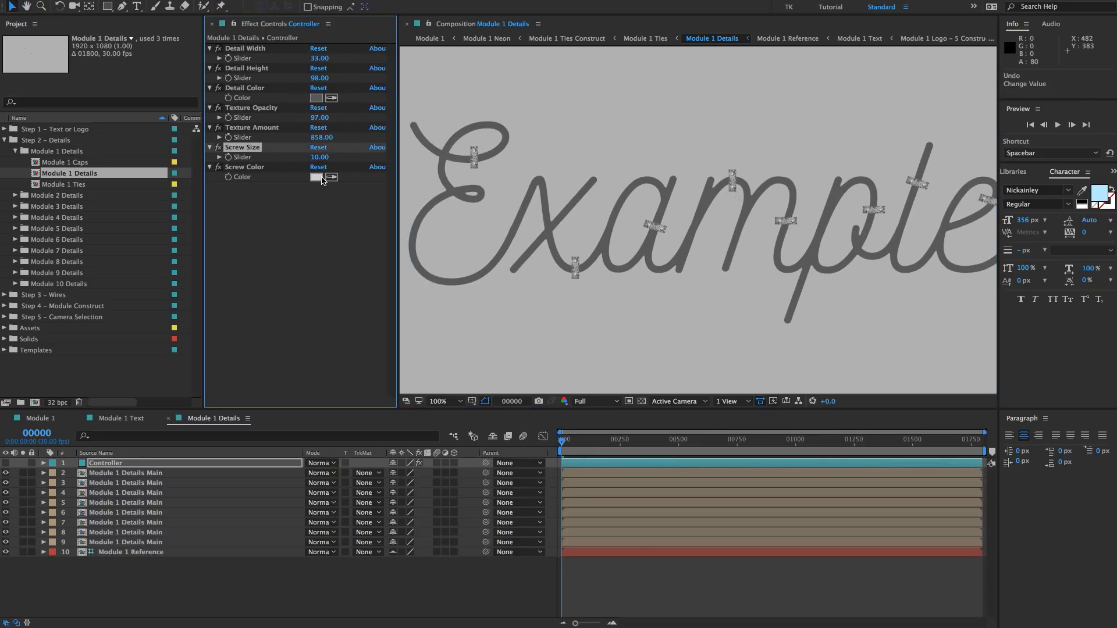
pyautogui.click(302, 212)
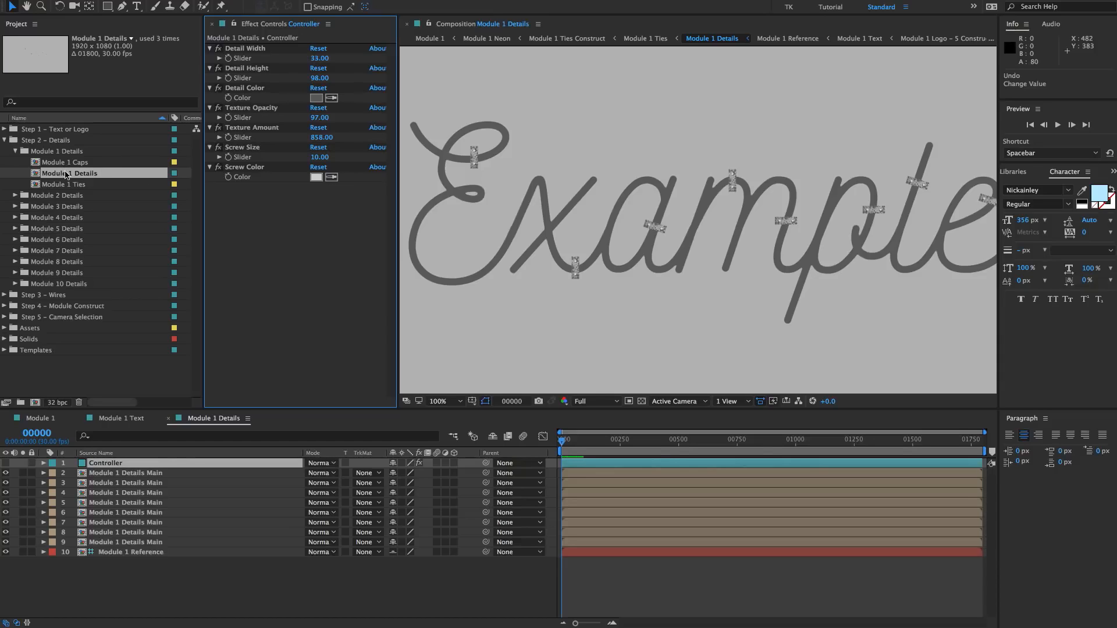
# - Open the Module 1 Caps composition and delete all Module 1 Caps Main layers except the uppermost one
pyautogui.click(93, 173)
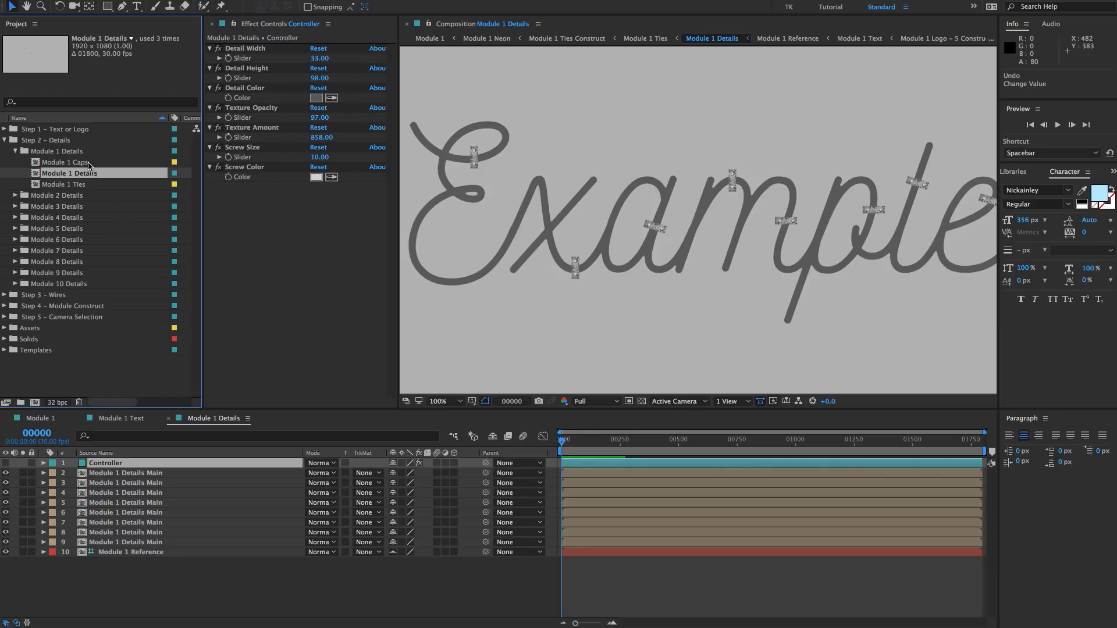
pyautogui.doubleClick(90, 163)
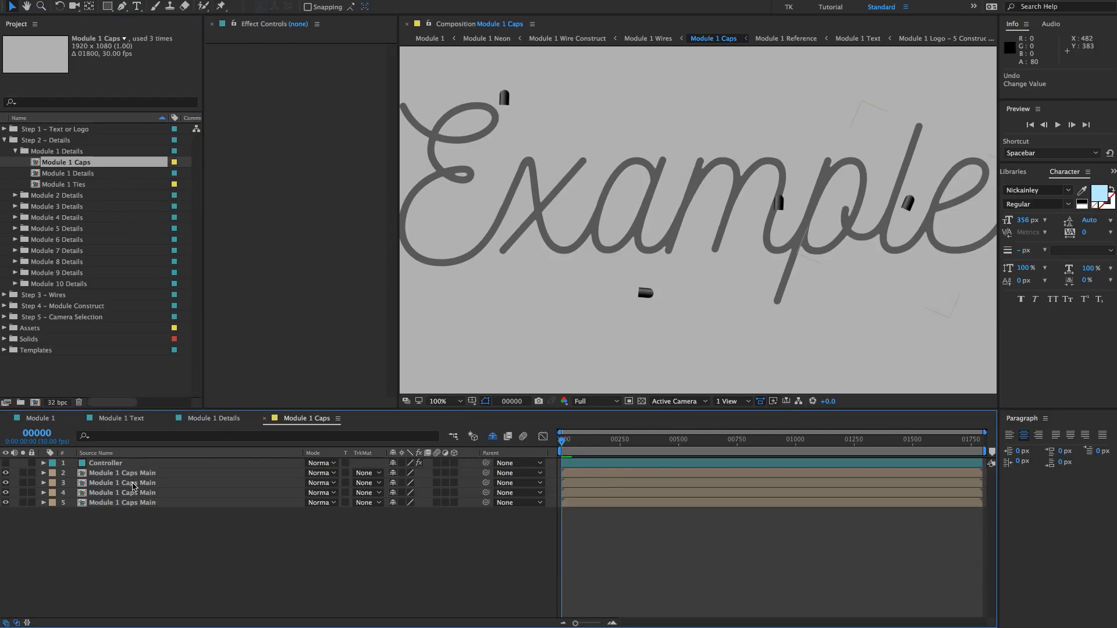
pyautogui.click(133, 486)
pyautogui.keyDown('shift'); pyautogui.click(140, 503); pyautogui.keyUp('shift')
pyautogui.press('Delete')
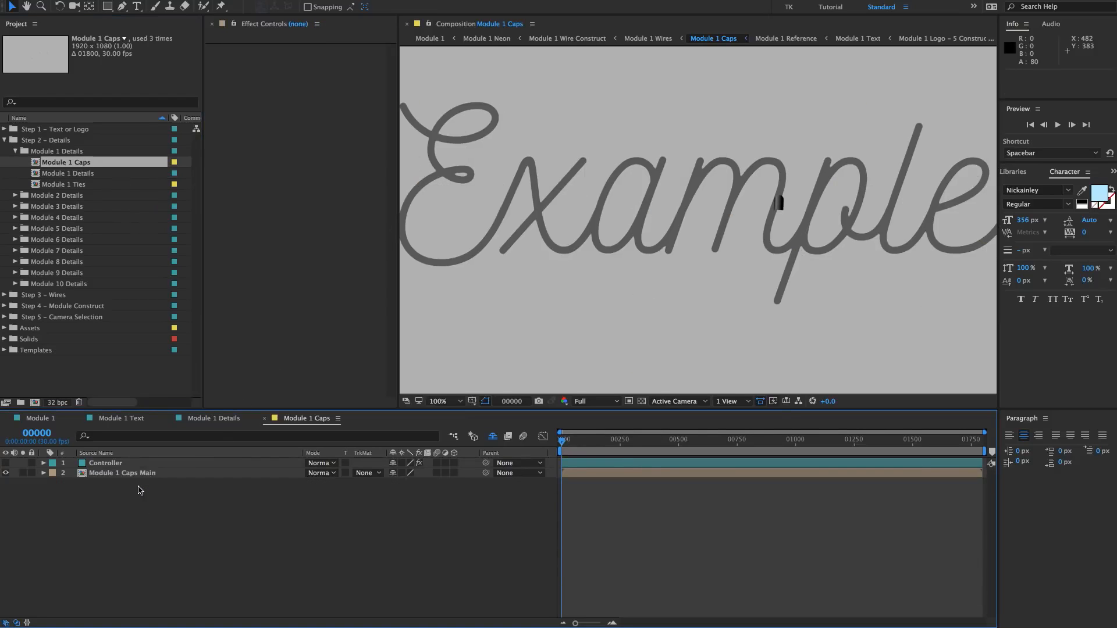
# - Move the remaining cap onto the starting tip of the E, at about position 449, 352
pyautogui.click(113, 474)
pyautogui.moveTo(809, 200); pyautogui.dragTo(584, 149)
pyautogui.scroll(2, 583, 151)
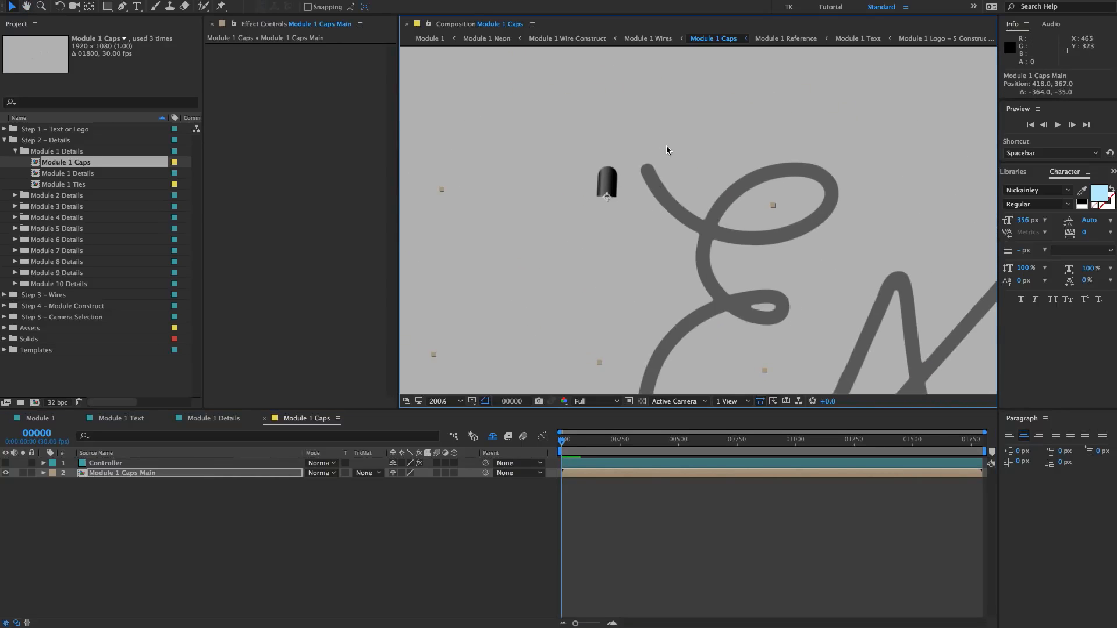
pyautogui.scroll(-2, 727, 198)
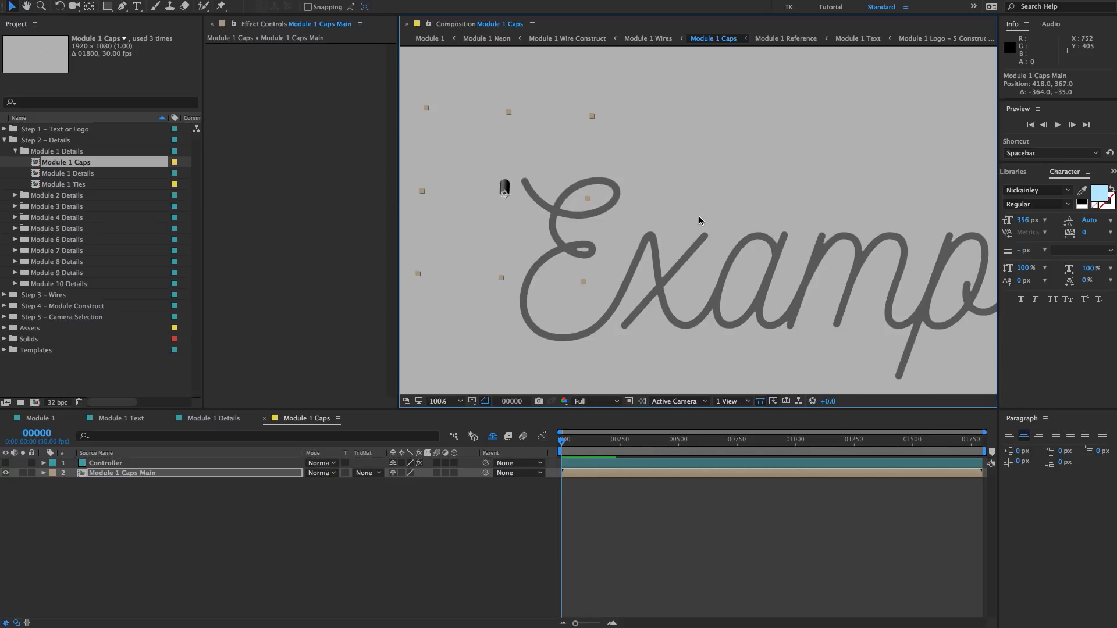
pyautogui.hscroll(-3, 613, 196)
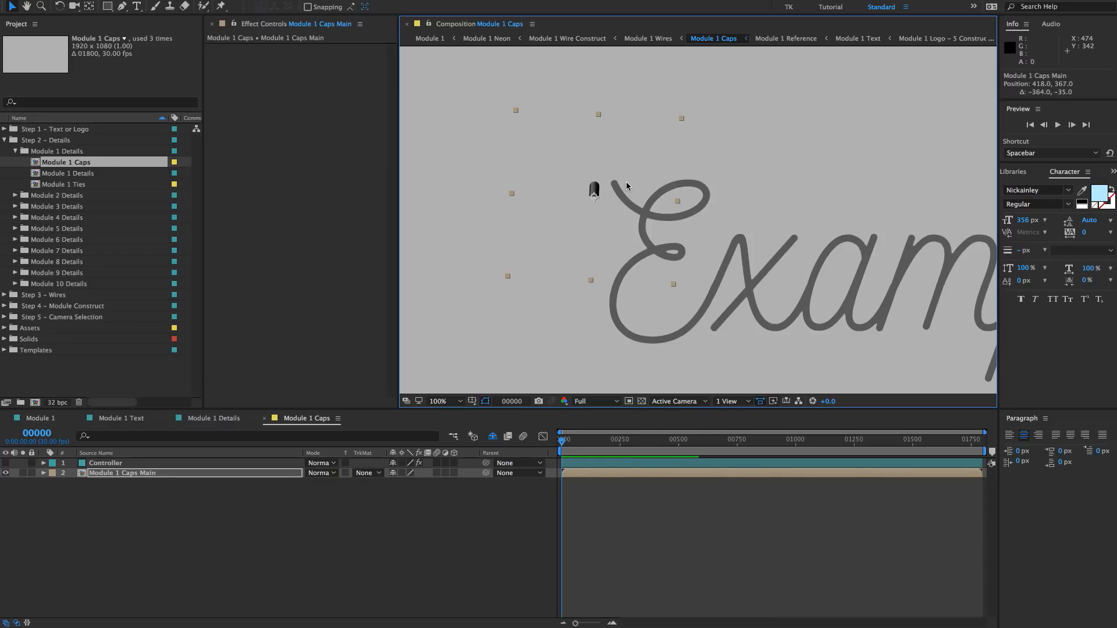
pyautogui.moveTo(604, 188); pyautogui.dragTo(622, 181)
pyautogui.scroll(2, 617, 186)
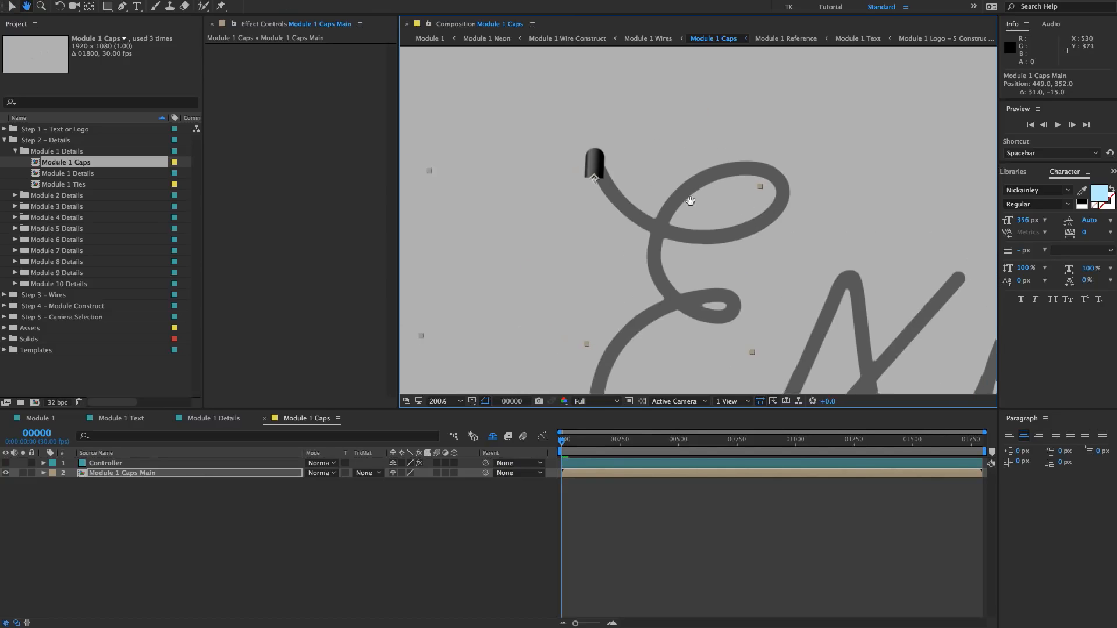
# - Rotate the cap to -25.2° and nudge it to about position 455, 351 so it aligns with the E's stroke
pyautogui.press('r')
pyautogui.moveTo(412, 484); pyautogui.dragTo(396, 484)
pyautogui.moveTo(585, 145); pyautogui.dragTo(592, 138)
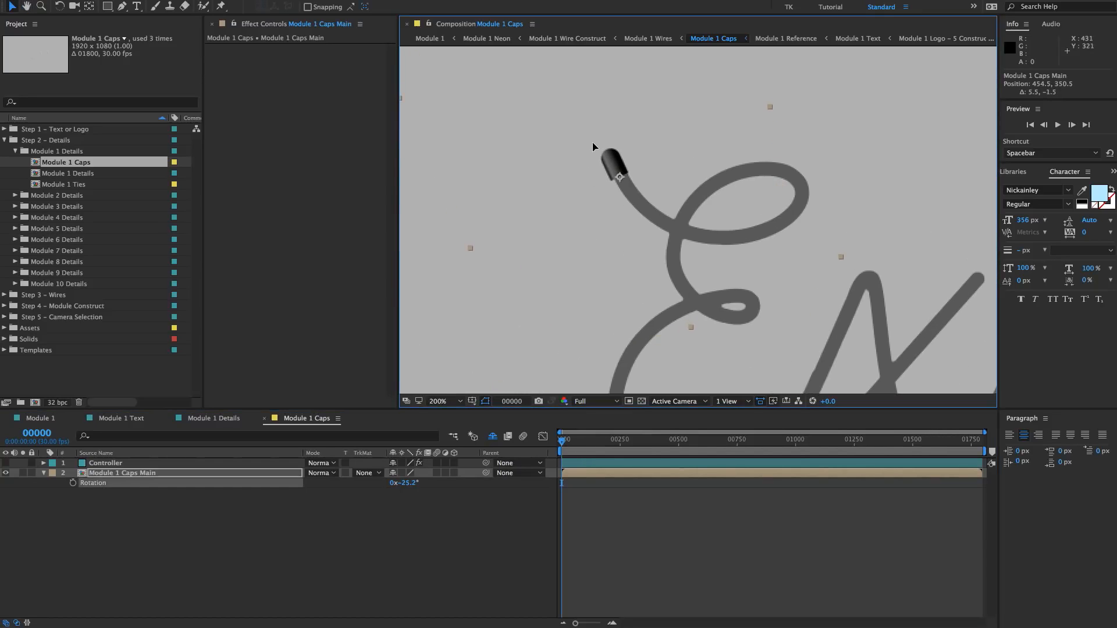
pyautogui.click(592, 142)
# - Duplicate the end cap, place the copy on the upper tip of the x and rotate it to follow the stroke
pyautogui.press('space')
pyautogui.scroll(-1, 739, 248)
pyautogui.moveTo(741, 253); pyautogui.dragTo(565, 236)
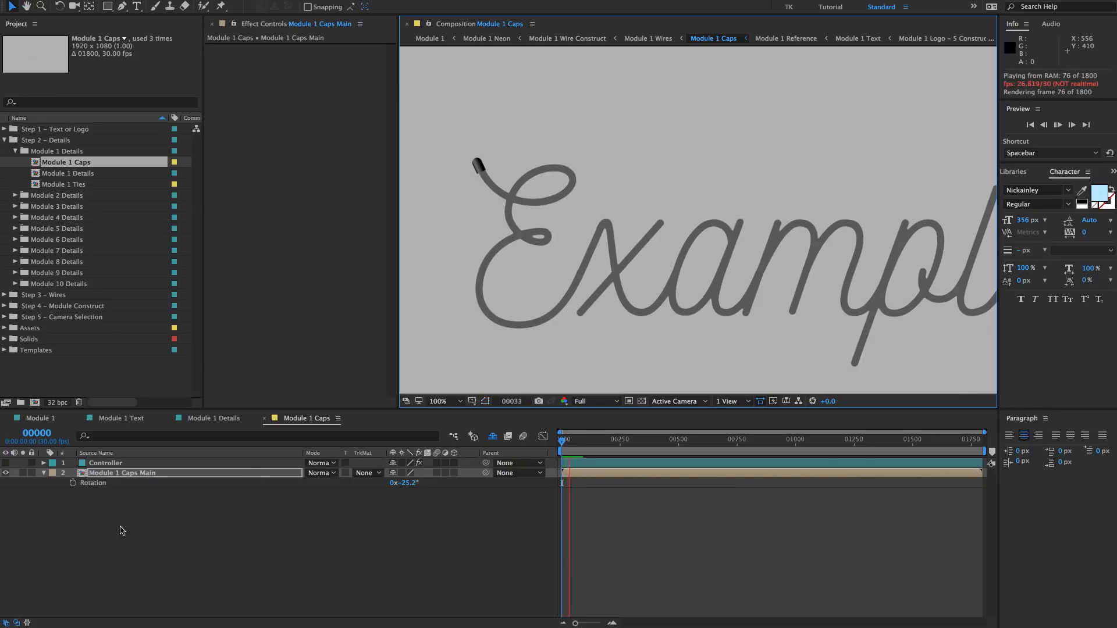
pyautogui.click(135, 474)
pyautogui.press('space')
pyautogui.moveTo(896, 227); pyautogui.dragTo(798, 227)
pyautogui.press('super+d')
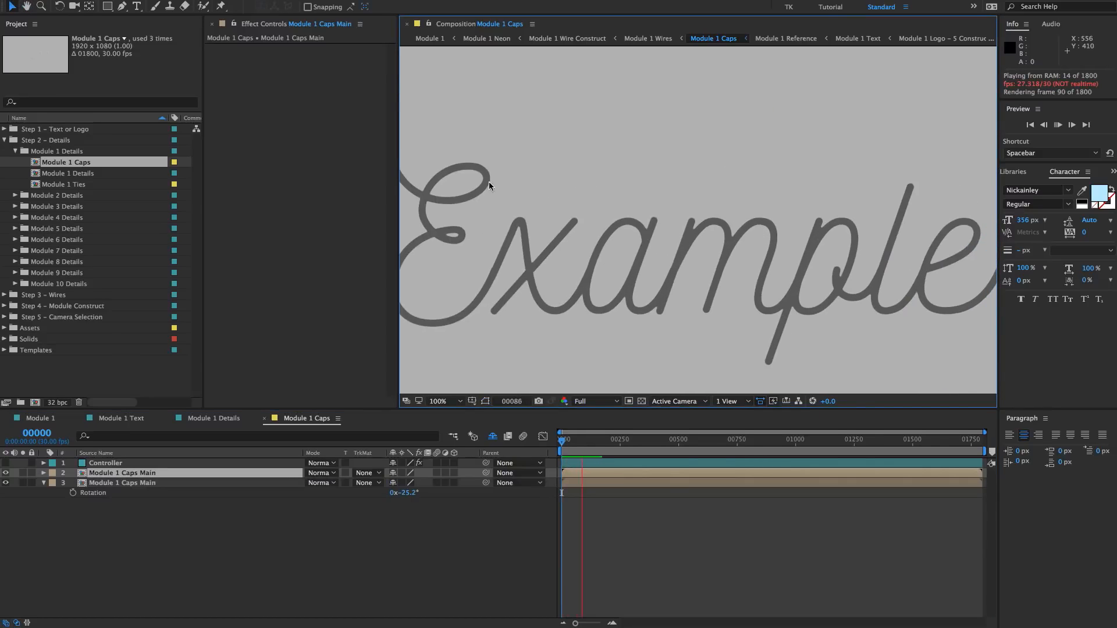
pyautogui.press('space')
pyautogui.moveTo(488, 182); pyautogui.dragTo(563, 175)
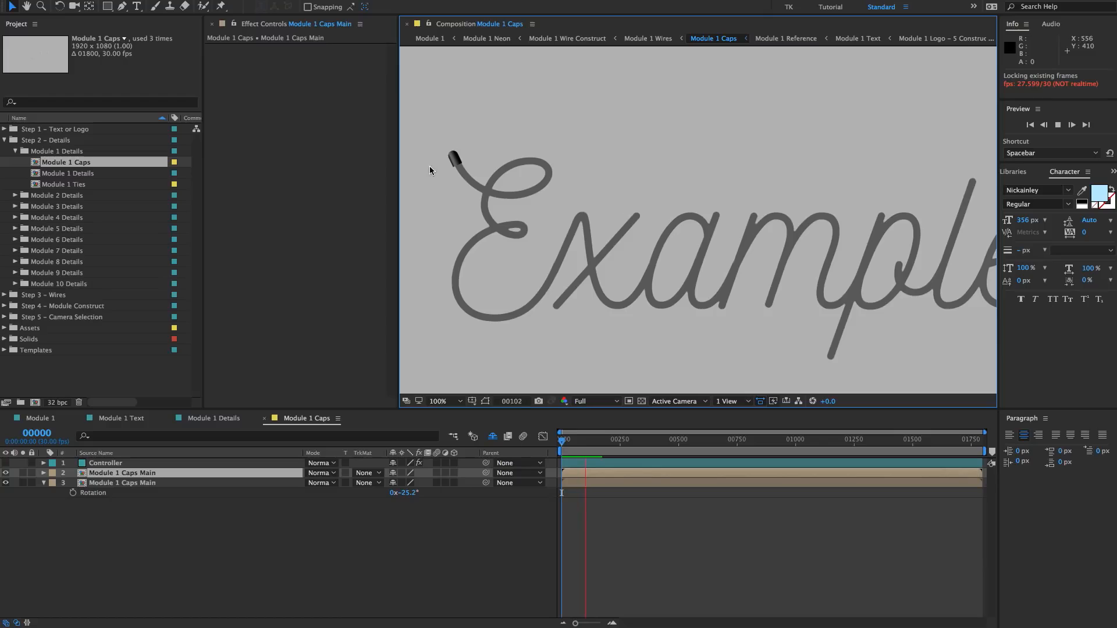
pyautogui.press('space')
pyautogui.click(158, 474)
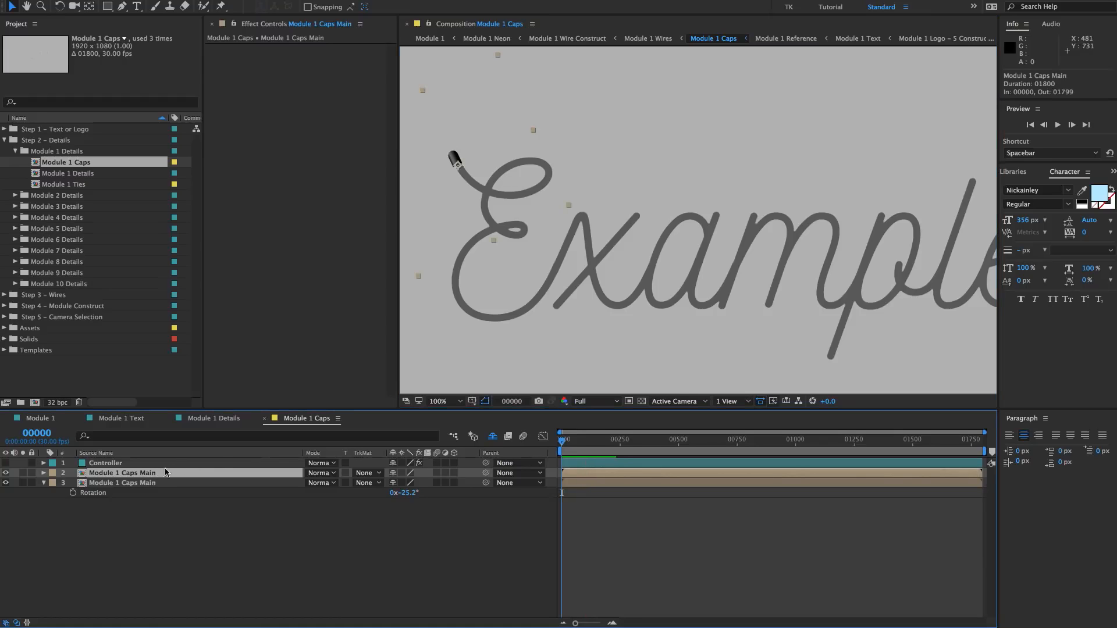
pyautogui.moveTo(443, 146); pyautogui.dragTo(862, 193)
pyautogui.press('w')
pyautogui.press('v')
# - Duplicate the cap onto the lower end of the p's descender and rotate it to -152.4°
pyautogui.hotkey('ctrl', 'd')
pyautogui.press('space')
pyautogui.moveTo(862, 194); pyautogui.dragTo(705, 318)
pyautogui.press('space')
pyautogui.moveTo(705, 317); pyautogui.dragTo(652, 342)
pyautogui.press('.')
pyautogui.press('space')
pyautogui.press('w')
pyautogui.press('v')
pyautogui.moveTo(687, 304); pyautogui.dragTo(700, 290)
pyautogui.click(139, 475)
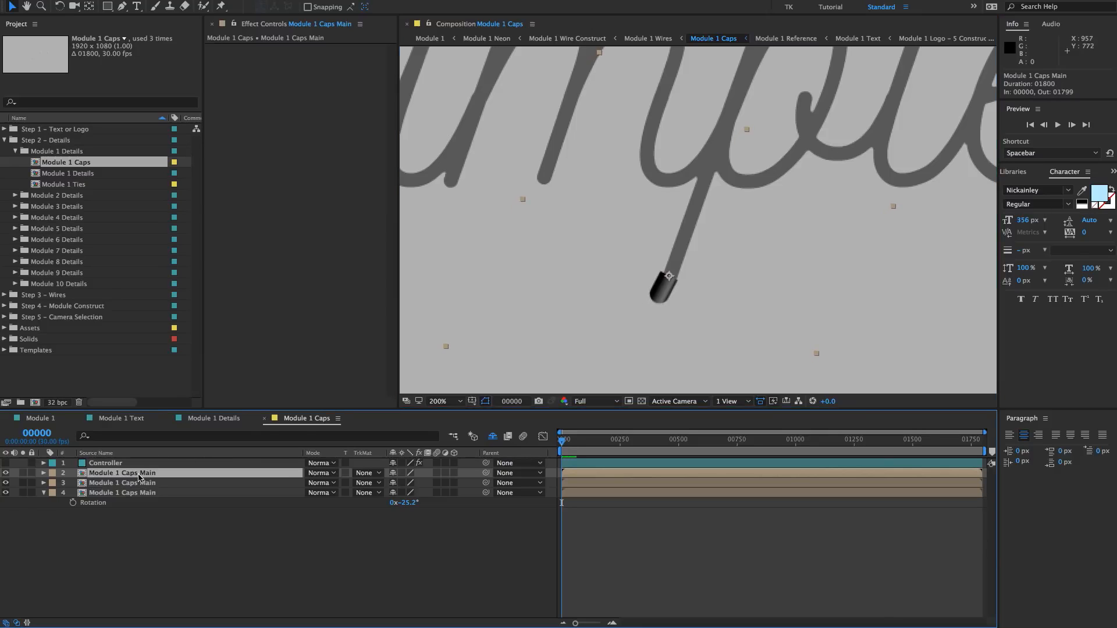
pyautogui.press('r')
pyautogui.moveTo(407, 483)
pyautogui.mouseDown()
pyautogui.moveTo(387, 482)
pyautogui.moveTo(424, 482)
pyautogui.mouseUp()
pyautogui.press('super+z')
# - Duplicate the cap onto the upper tip of the l and rotate it to 16.6°
pyautogui.press(',')
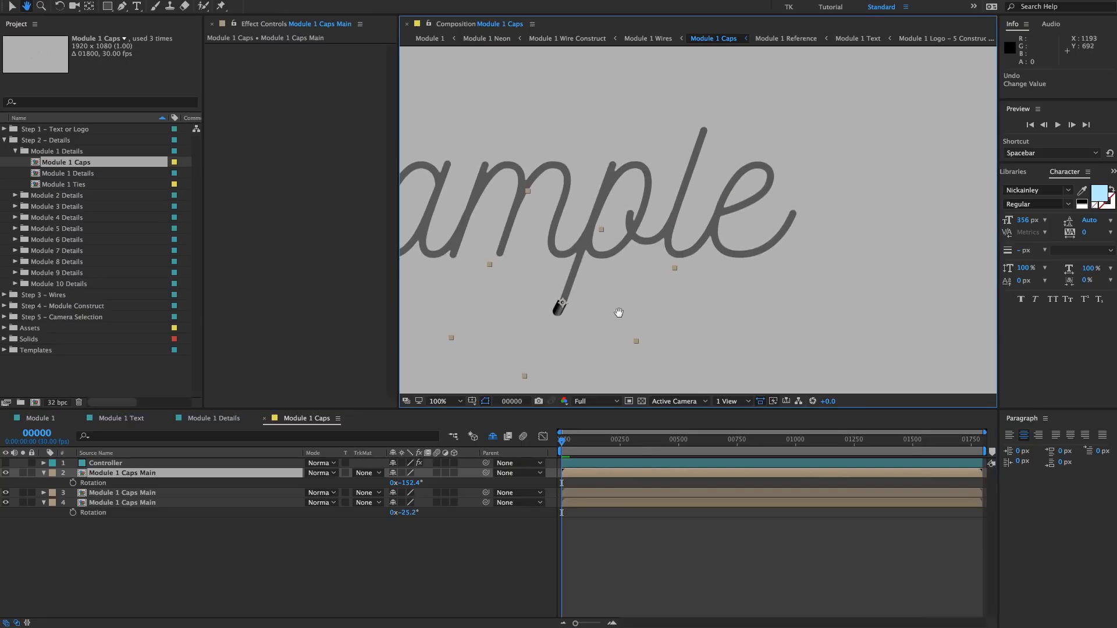
pyautogui.press('super+d')
pyautogui.moveTo(568, 327); pyautogui.dragTo(772, 222)
pyautogui.press('.')
pyautogui.moveTo(816, 187)
pyautogui.mouseDown()
pyautogui.moveTo(760, 221)
pyautogui.moveTo(795, 192)
pyautogui.mouseUp()
pyautogui.press('w')
pyautogui.press('r')
pyautogui.moveTo(403, 482); pyautogui.dragTo(504, 481)
pyautogui.press('v')
pyautogui.moveTo(833, 168); pyautogui.dragTo(728, 126)
# - Duplicate the cap onto the end of the final e's stroke and rotate it to 27.6°
pyautogui.press('super+d')
pyautogui.moveTo(718, 124); pyautogui.dragTo(868, 300)
pyautogui.moveTo(867, 300); pyautogui.dragTo(839, 254)
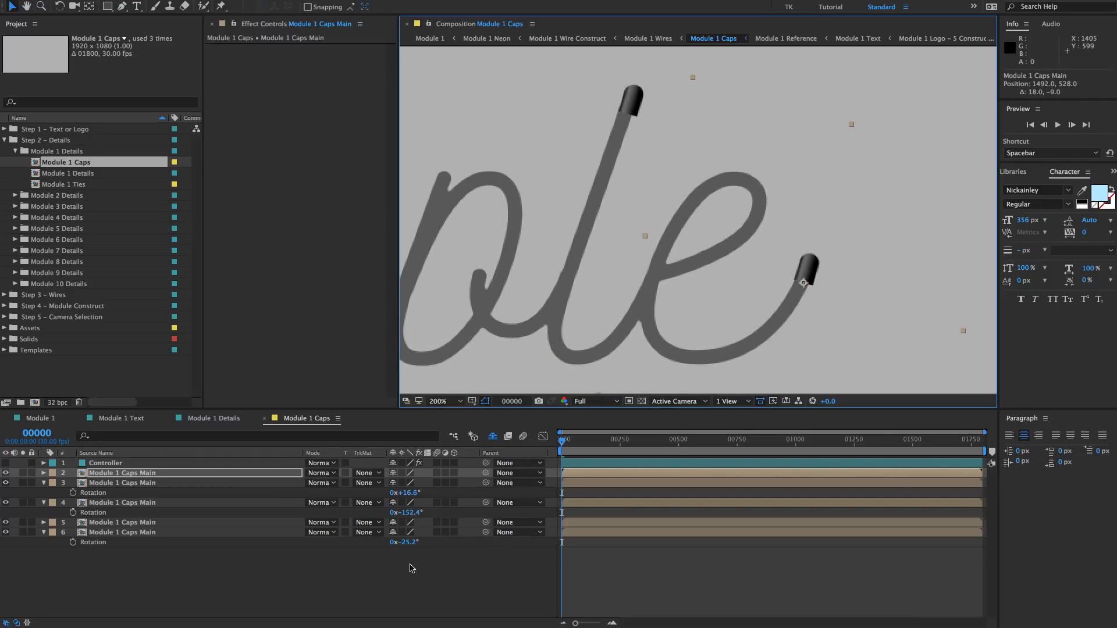
pyautogui.press('r')
pyautogui.moveTo(413, 483); pyautogui.dragTo(419, 482)
pyautogui.moveTo(801, 240); pyautogui.dragTo(796, 249)
pyautogui.press(',')
pyautogui.press('v')
# - Try different cap dimension and Roundness values on the Controller, then undo the changes
pyautogui.click(101, 464)
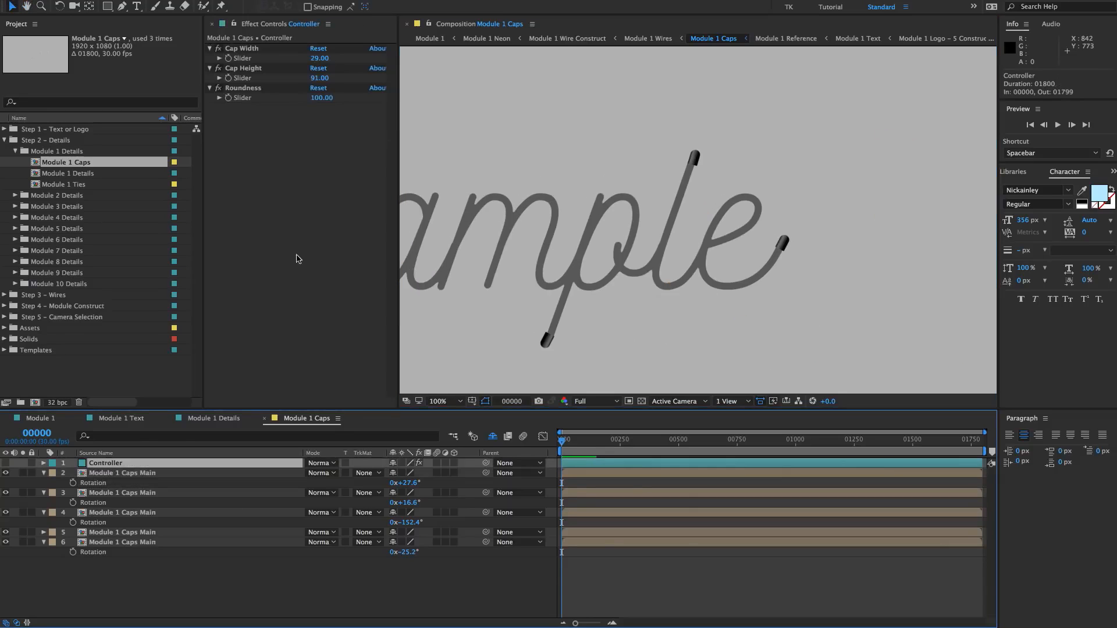
pyautogui.moveTo(319, 59); pyautogui.dragTo(350, 97)
pyautogui.press('super+z')
pyautogui.press('super+z')
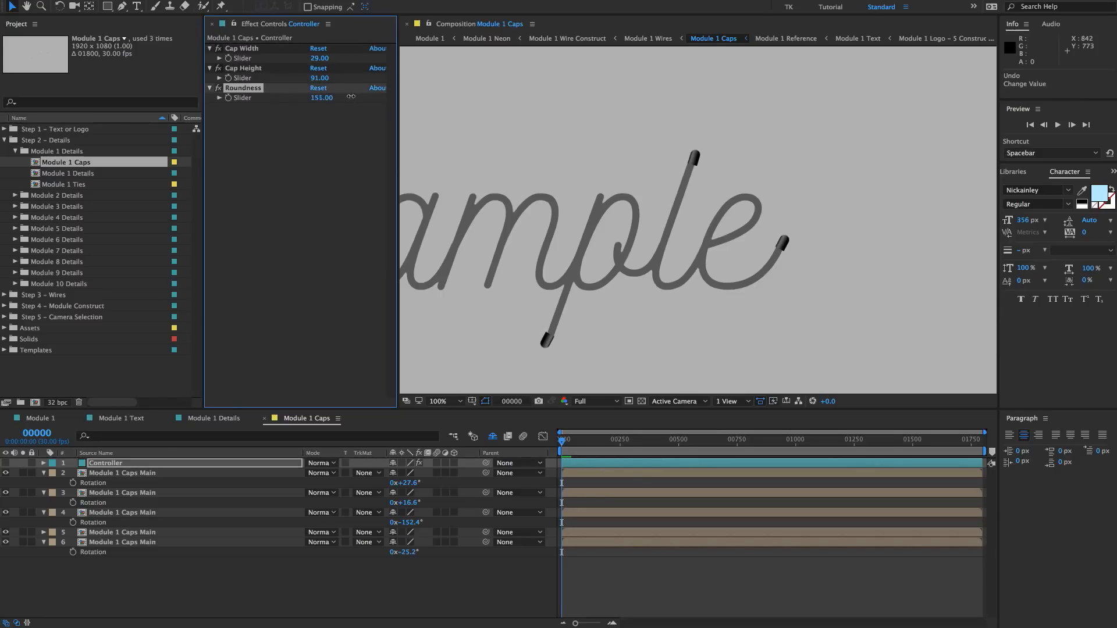
# - Nudge the l's cap to about position 1339, 382 and check the caps along the whole lettering
pyautogui.moveTo(111, 88); pyautogui.dragTo(199, 88)
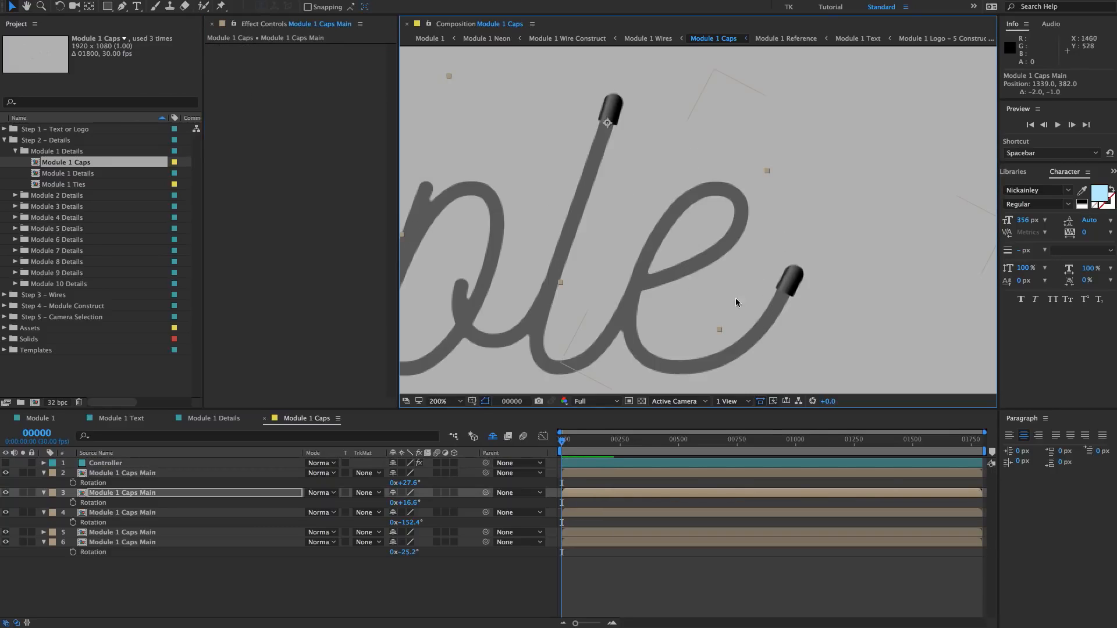
pyautogui.click(149, 474)
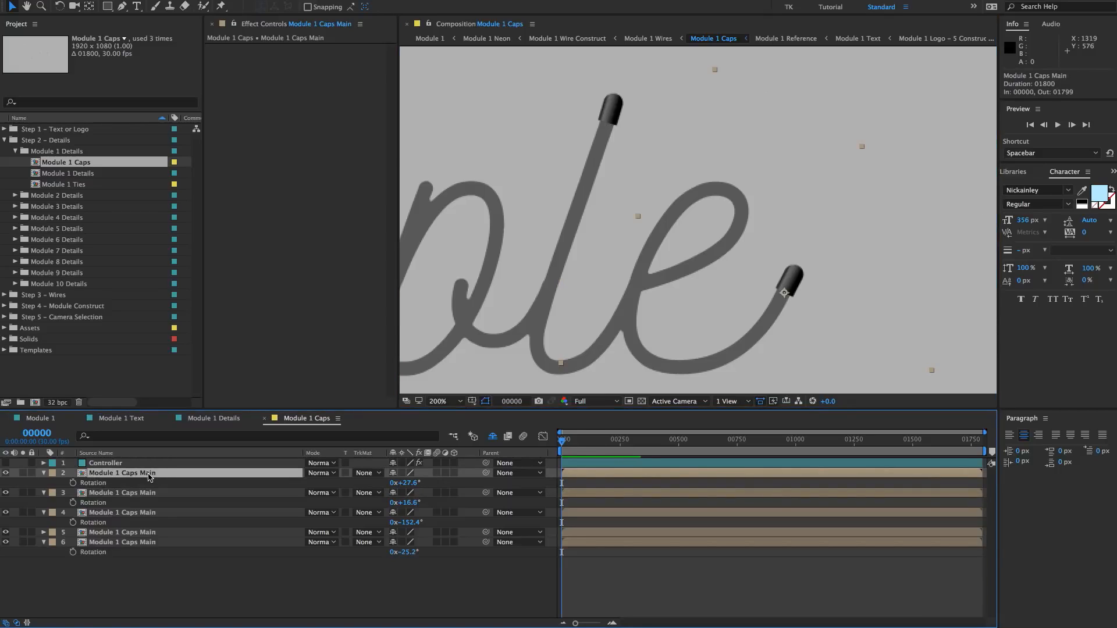
pyautogui.scroll(-2, 630, 261)
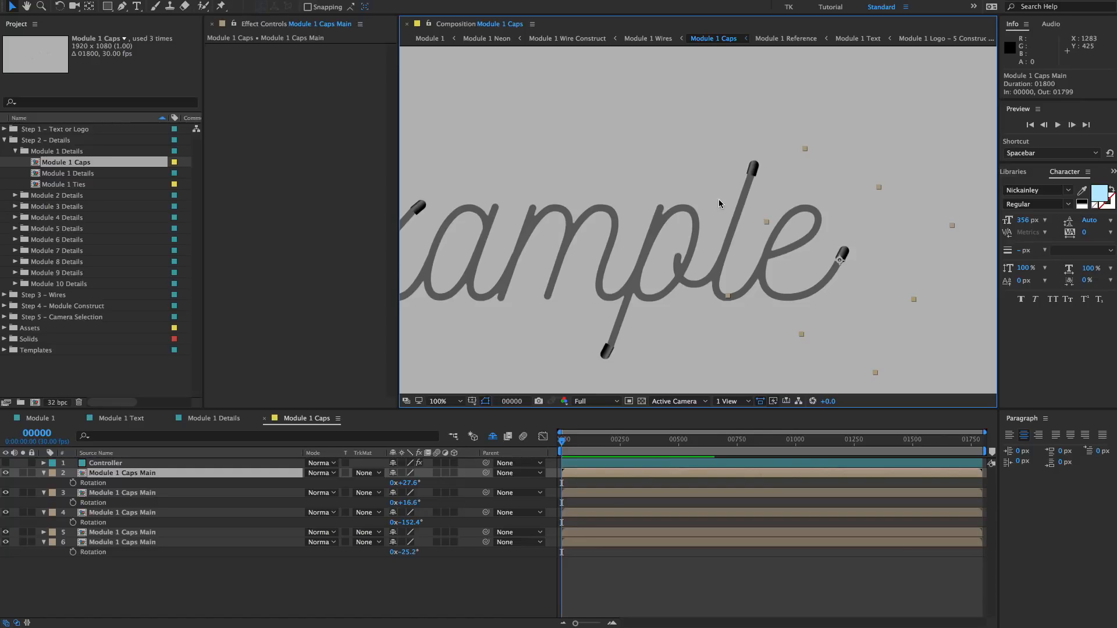
pyautogui.scroll(-1, 717, 199)
pyautogui.moveTo(705, 205); pyautogui.dragTo(721, 202)
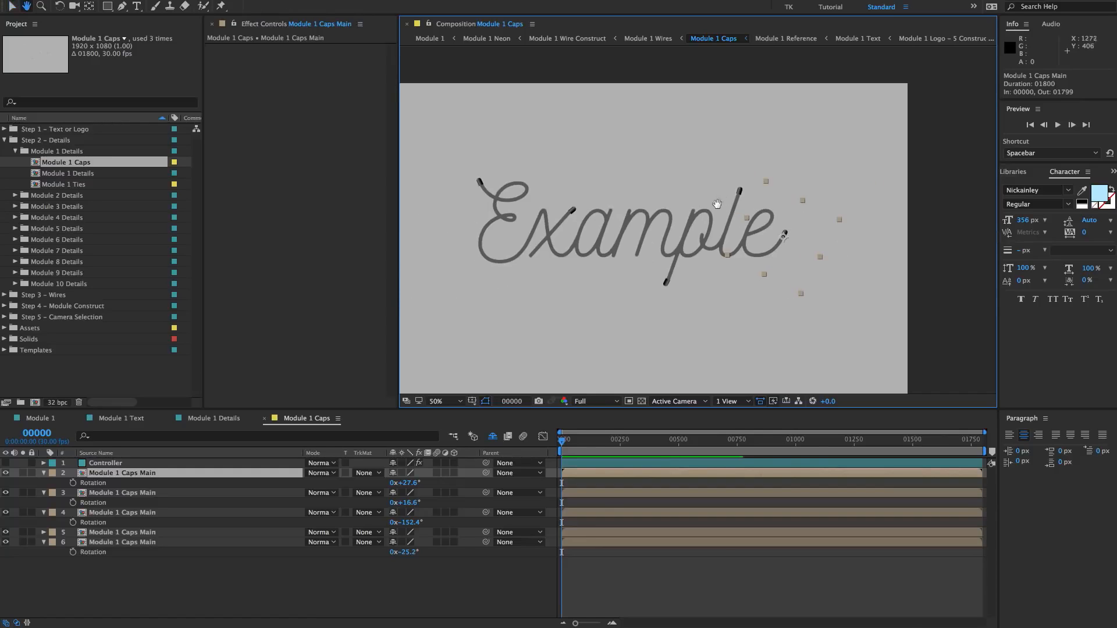
pyautogui.scroll(1, 660, 212)
pyautogui.moveTo(541, 215); pyautogui.dragTo(608, 199)
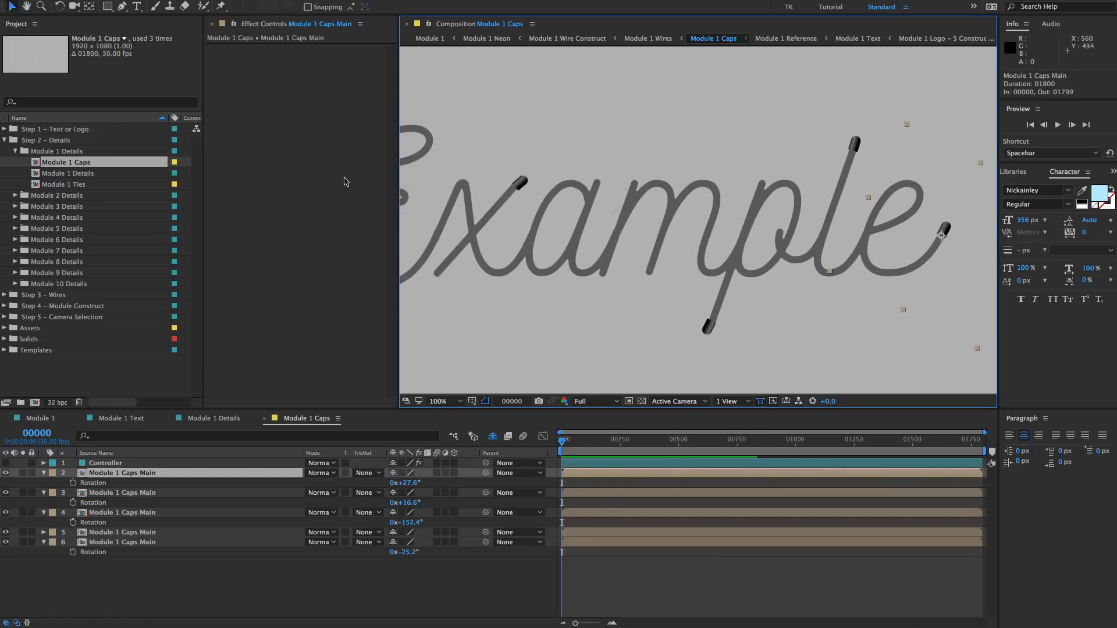
# - Open the Module 1 Ties composition and delete all Module 1 Ties Main layers except the uppermost one
pyautogui.click(81, 184)
pyautogui.doubleClick(74, 186)
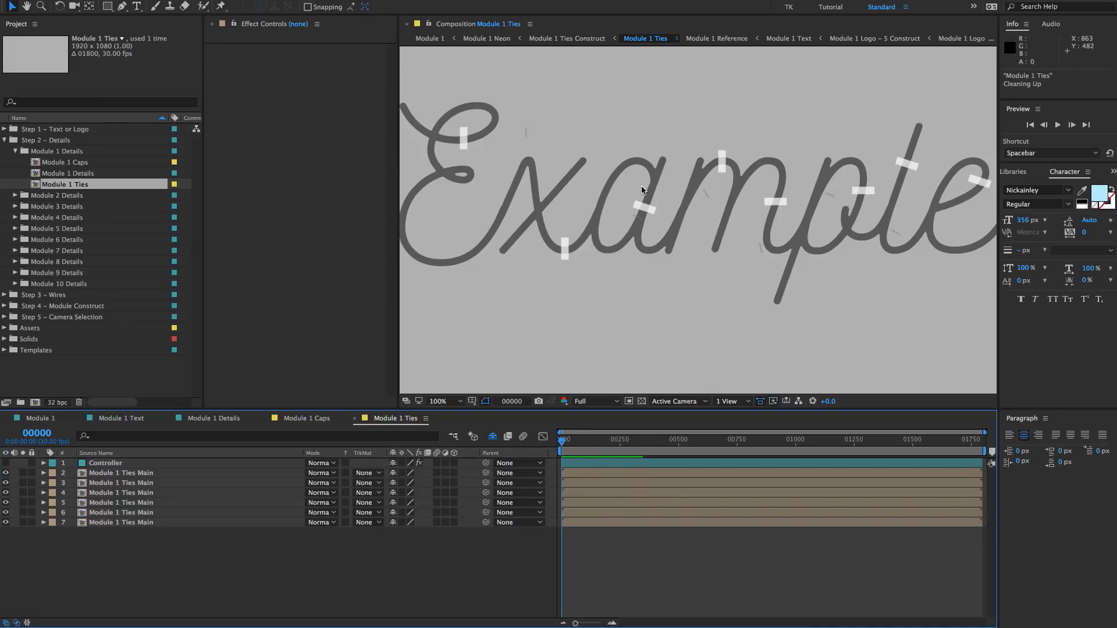
pyautogui.click(113, 484)
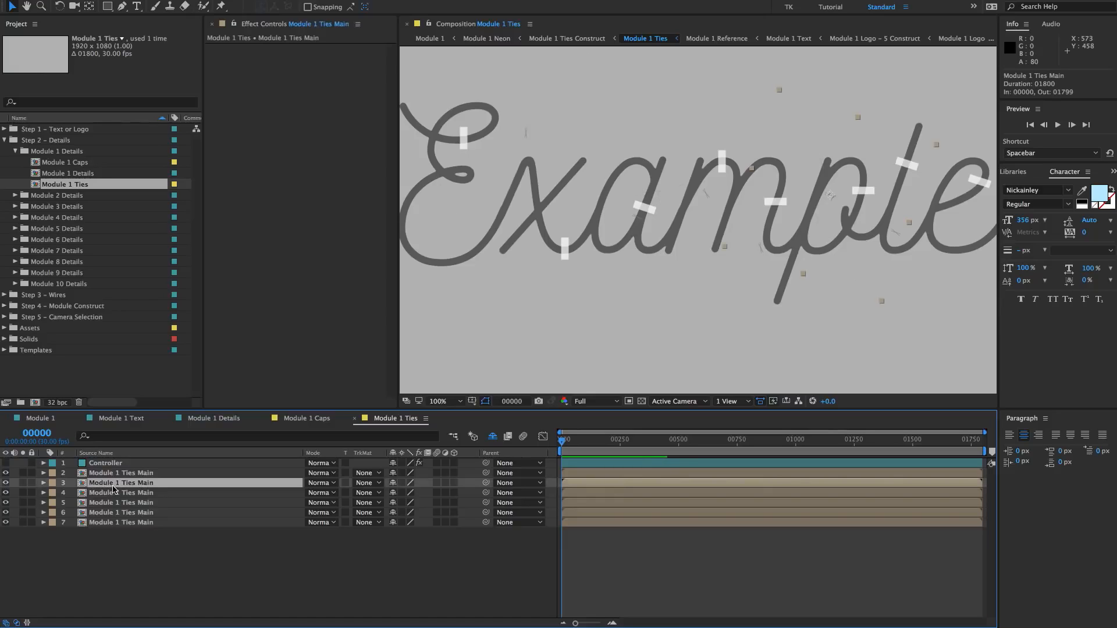
pyautogui.keyDown('shift'); pyautogui.click(120, 515); pyautogui.keyUp('shift')
pyautogui.keyDown('shift'); pyautogui.click(122, 522); pyautogui.keyUp('shift')
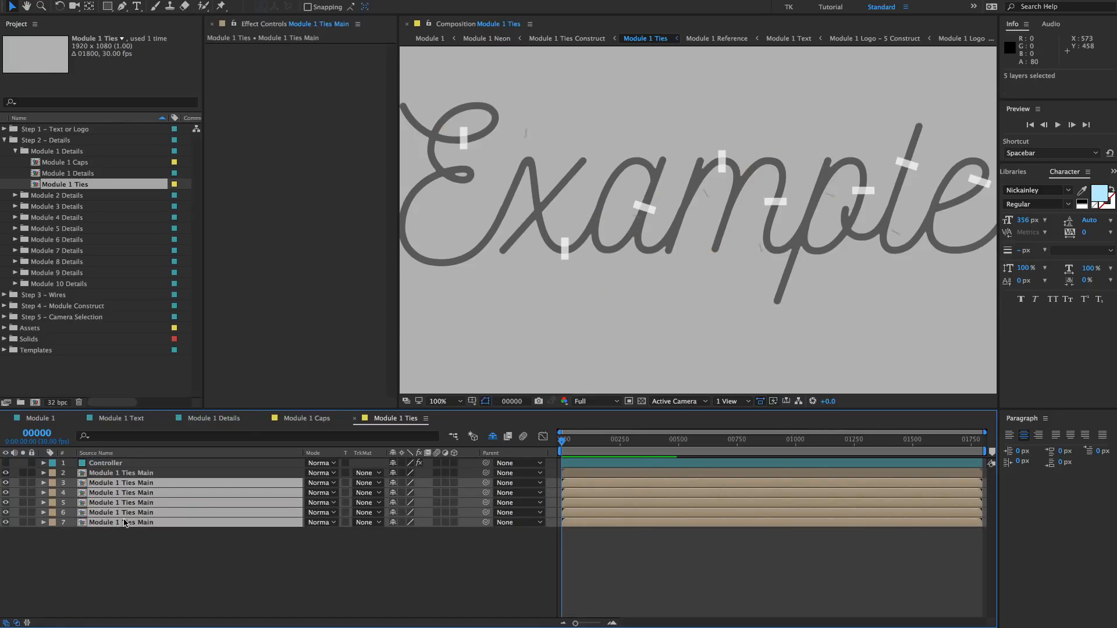
pyautogui.press('Delete')
# - Place the remaining tie on the E's white marker at about position 557, 402 and rotate it to -2.7°
pyautogui.click(157, 471)
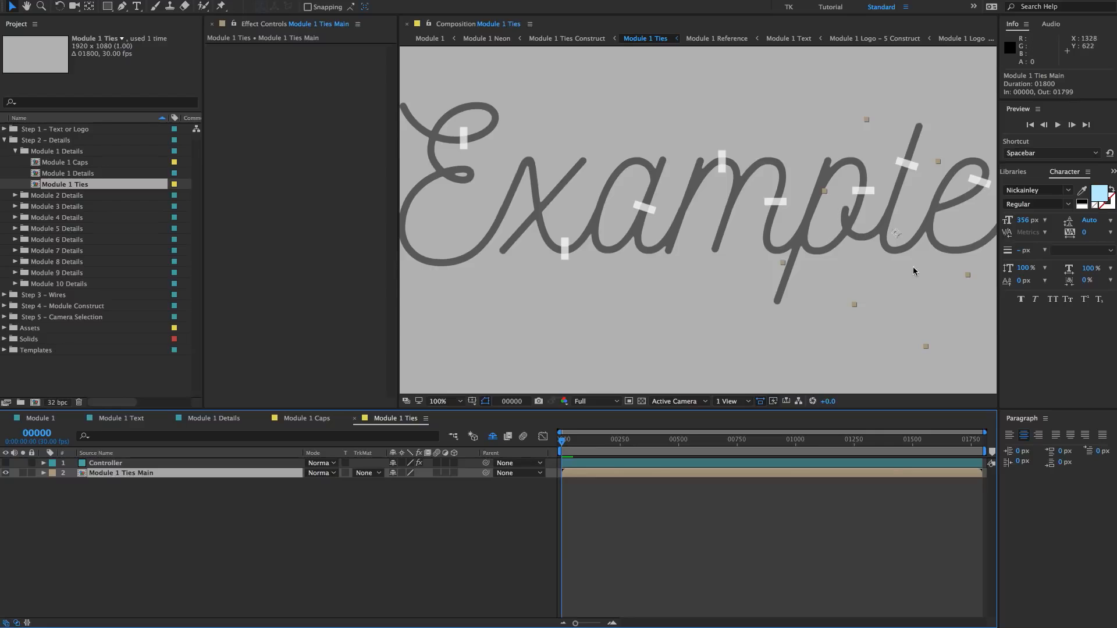
pyautogui.moveTo(896, 233); pyautogui.dragTo(740, 239)
pyautogui.press('.')
pyautogui.press('.')
pyautogui.press('.')
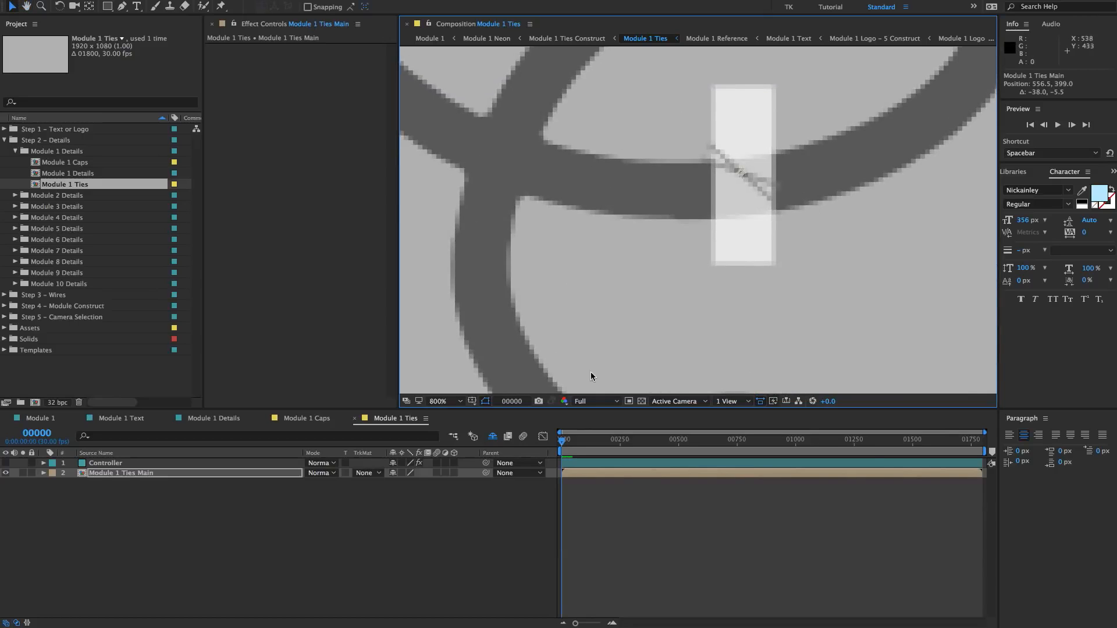
pyautogui.press('r')
pyautogui.moveTo(436, 482); pyautogui.dragTo(439, 482)
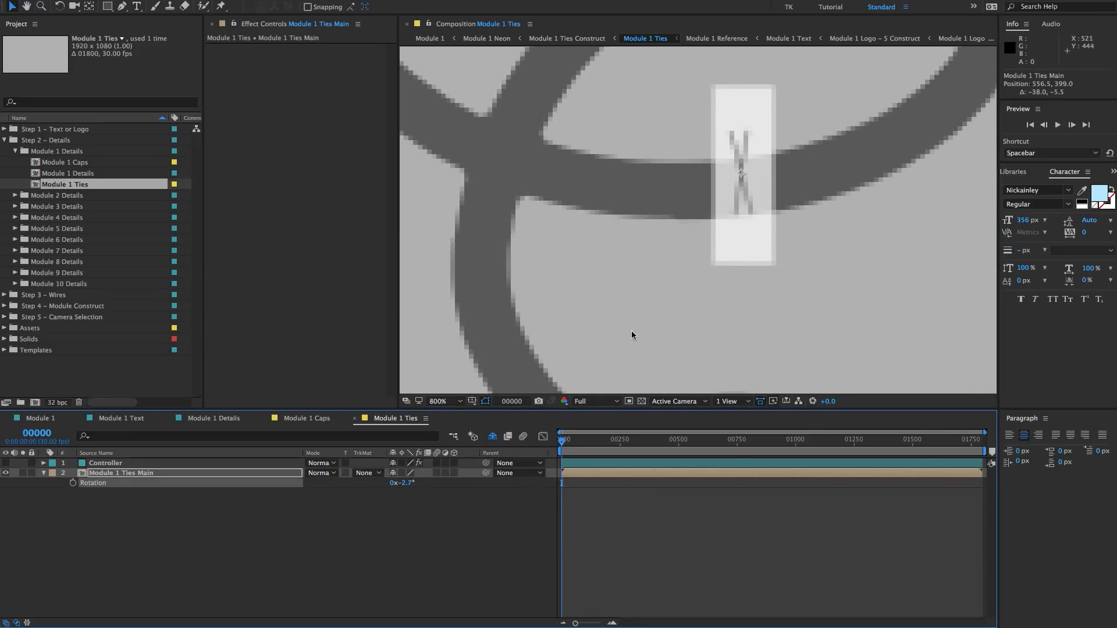
pyautogui.moveTo(728, 177); pyautogui.dragTo(731, 190)
# - Duplicate the tie onto the x's marker at about position 731, 592 and rotate it to 4.3°
pyautogui.press(',')
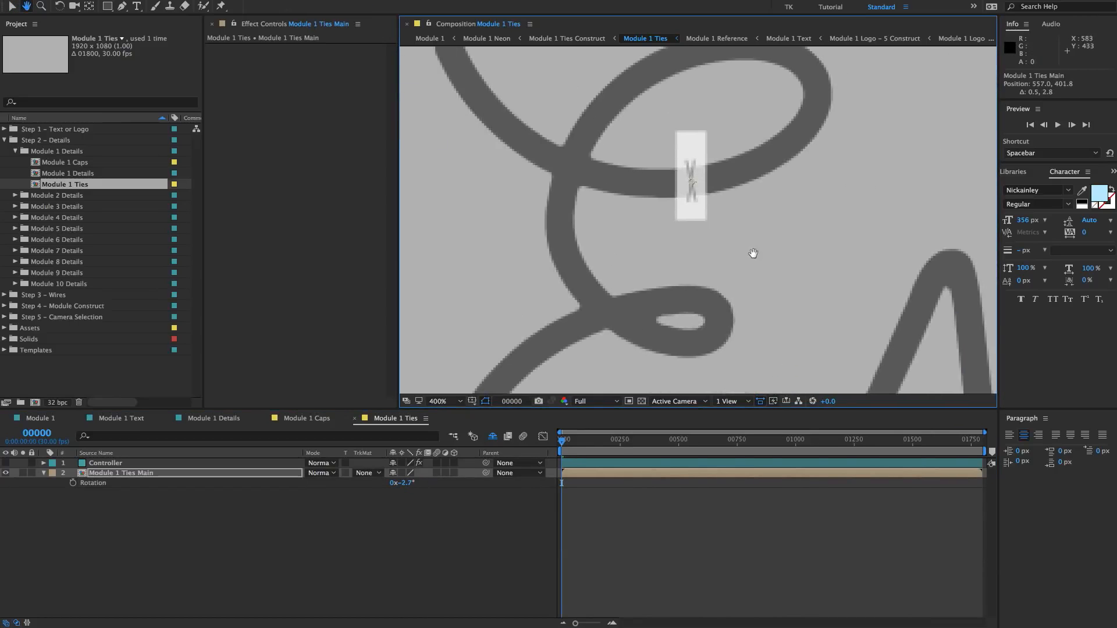
pyautogui.press(',')
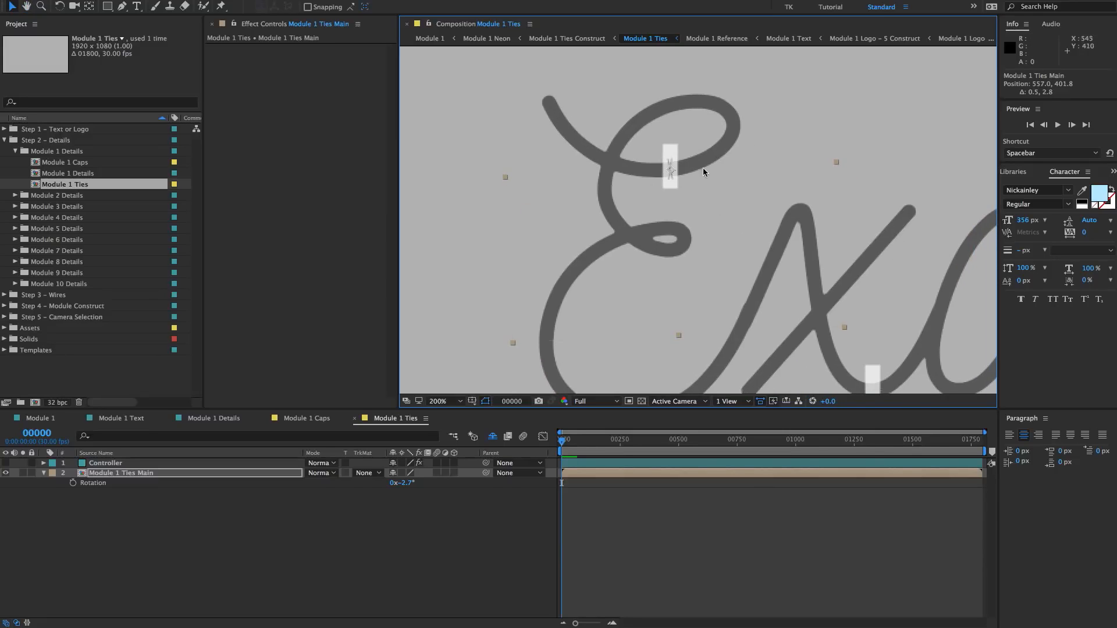
pyautogui.hotkey('ctrl', 'd')
pyautogui.moveTo(820, 257); pyautogui.dragTo(735, 215)
pyautogui.press('.')
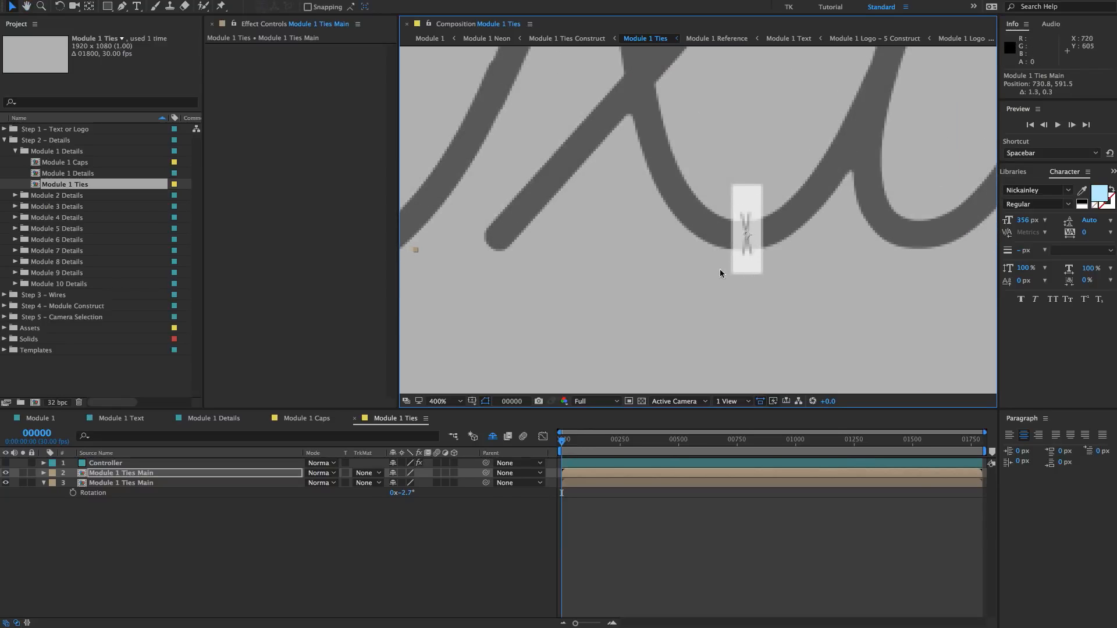
pyautogui.press('r')
pyautogui.moveTo(401, 483); pyautogui.dragTo(411, 483)
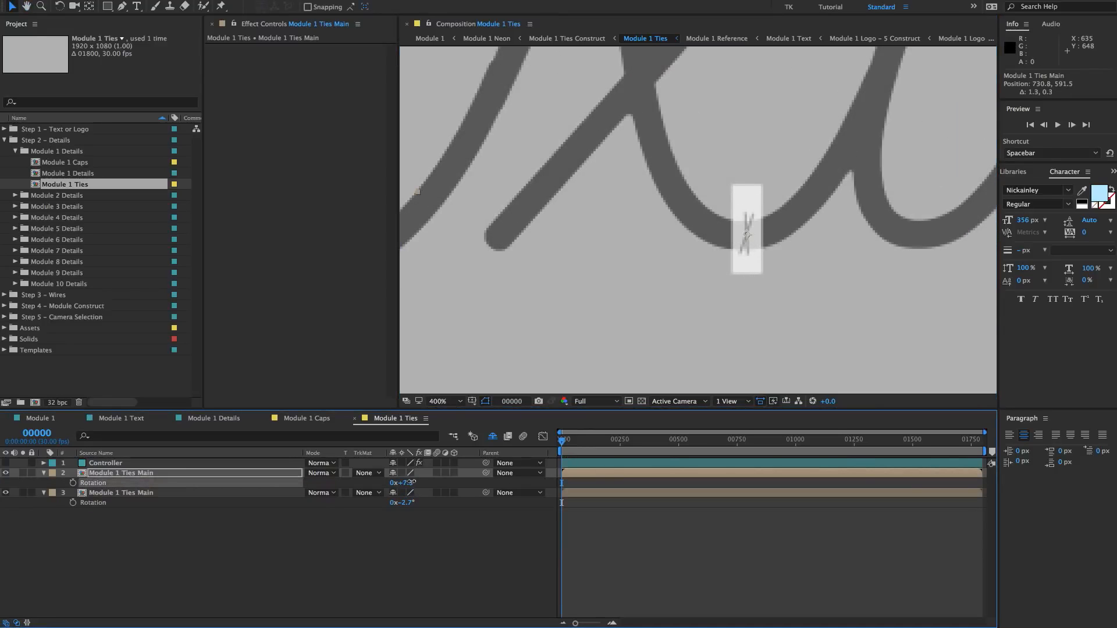
# - Duplicate the tie onto the a's marker at about position 867, 520 and rotate it to 109.3°
pyautogui.press(',')
pyautogui.moveTo(823, 191); pyautogui.dragTo(704, 239)
pyautogui.hotkey('ctrl', 'd')
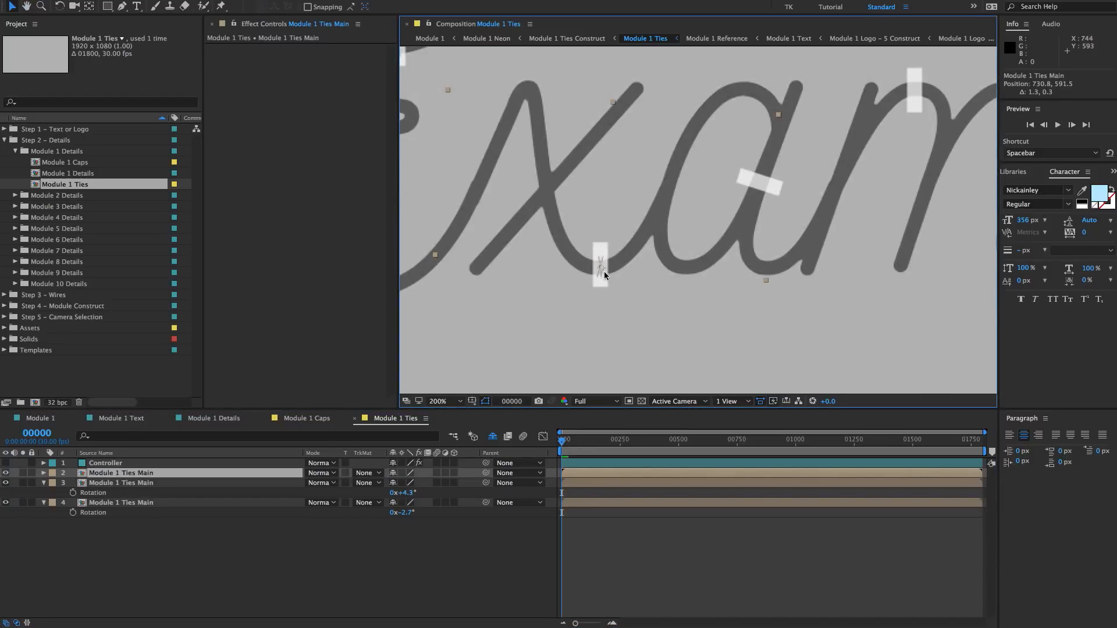
pyautogui.moveTo(788, 206); pyautogui.dragTo(756, 198)
pyautogui.press('r')
pyautogui.moveTo(404, 483); pyautogui.dragTo(459, 483)
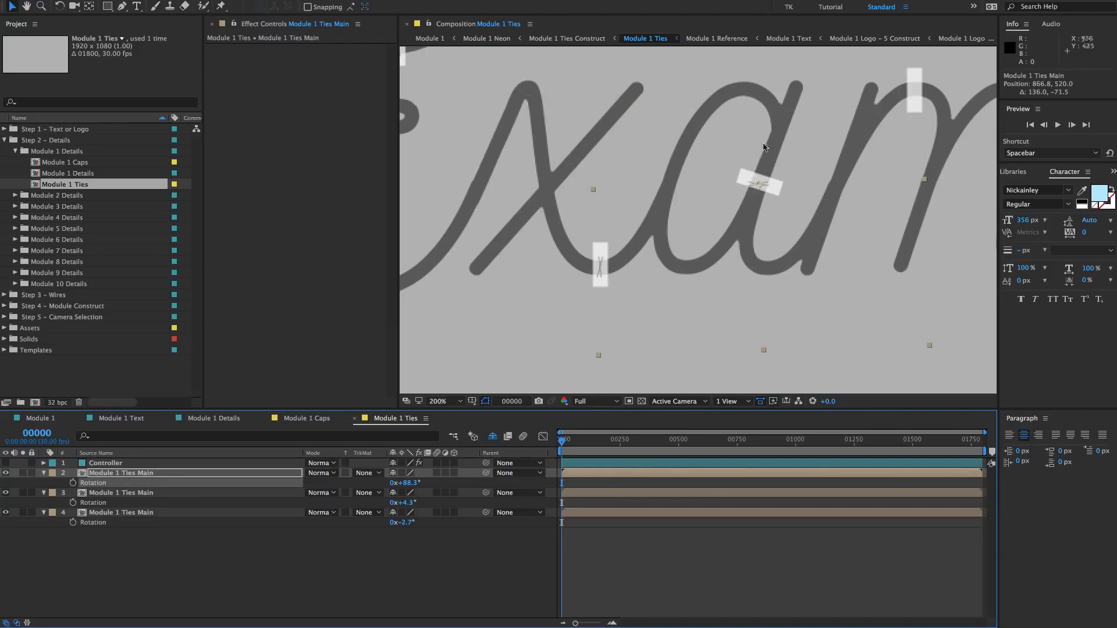
pyautogui.scroll(2, 738, 212)
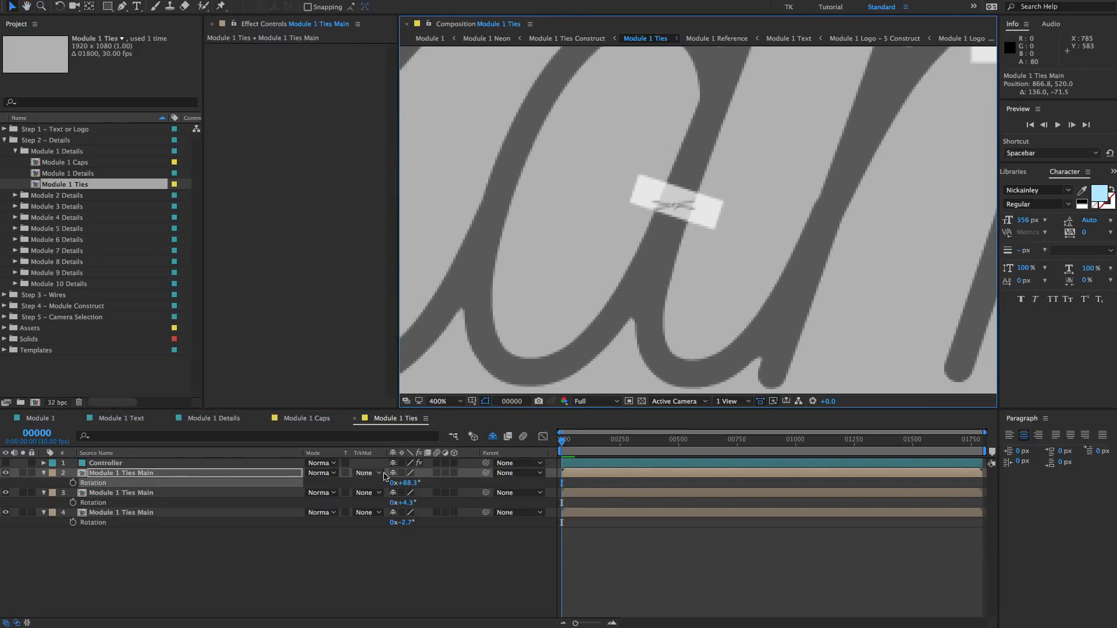
pyautogui.moveTo(410, 482); pyautogui.dragTo(421, 483)
# - Duplicate the tie onto the upper marker of the m and rotate it to 184.3°
pyautogui.press('super+d')
pyautogui.moveTo(673, 206); pyautogui.dragTo(745, 229)
pyautogui.press('r')
pyautogui.moveTo(405, 483); pyautogui.dragTo(449, 483)
# - Duplicate the tie onto the second, horizontal marker of the m and rotate it to 280.1°
pyautogui.press('super+d')
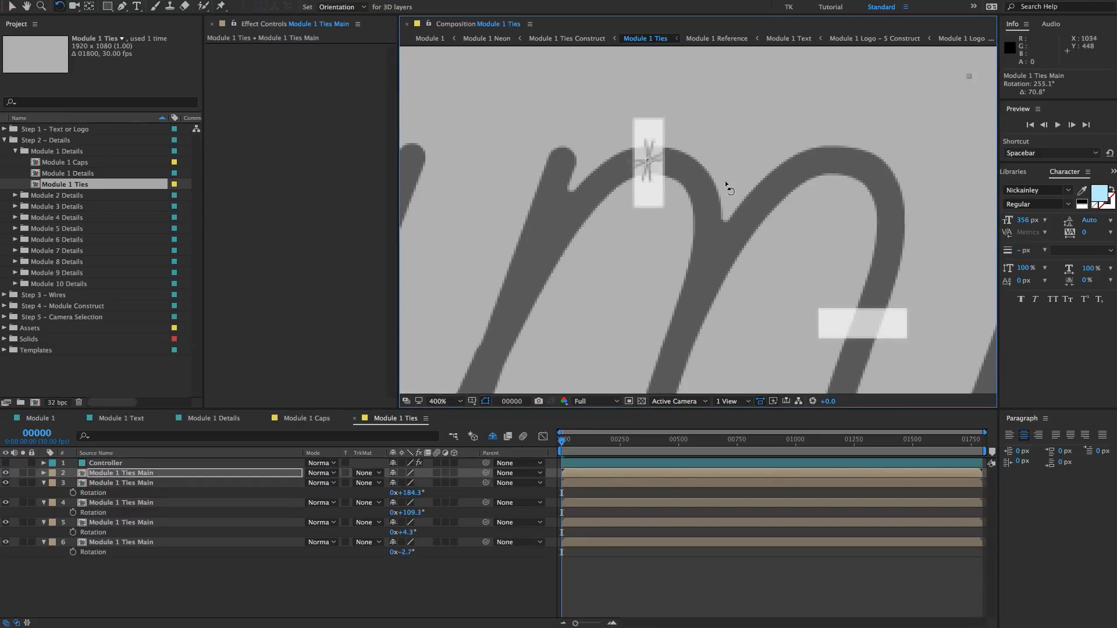
pyautogui.moveTo(514, 67); pyautogui.dragTo(732, 229)
pyautogui.press('r')
pyautogui.moveTo(405, 486); pyautogui.dragTo(419, 485)
# - Duplicate the tie three times onto the markers of the p, l and e, the last at about position 1449, 476
pyautogui.scroll(-1, 599, 244)
pyautogui.press('super+d')
pyautogui.moveTo(665, 235); pyautogui.dragTo(926, 160)
pyautogui.press('super+d')
pyautogui.press('super+d')
pyautogui.moveTo(778, 196); pyautogui.dragTo(931, 235)
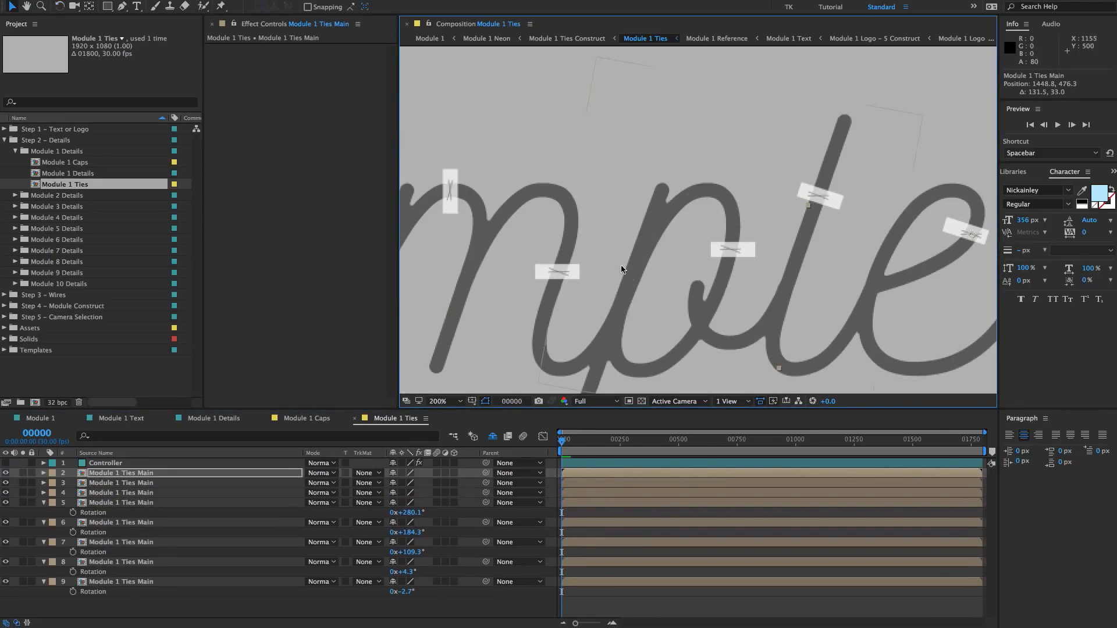
# - Set the Controller's Tie Height to 32 and try other Tie Width and Tie Spread values
pyautogui.scroll(-4, 621, 265)
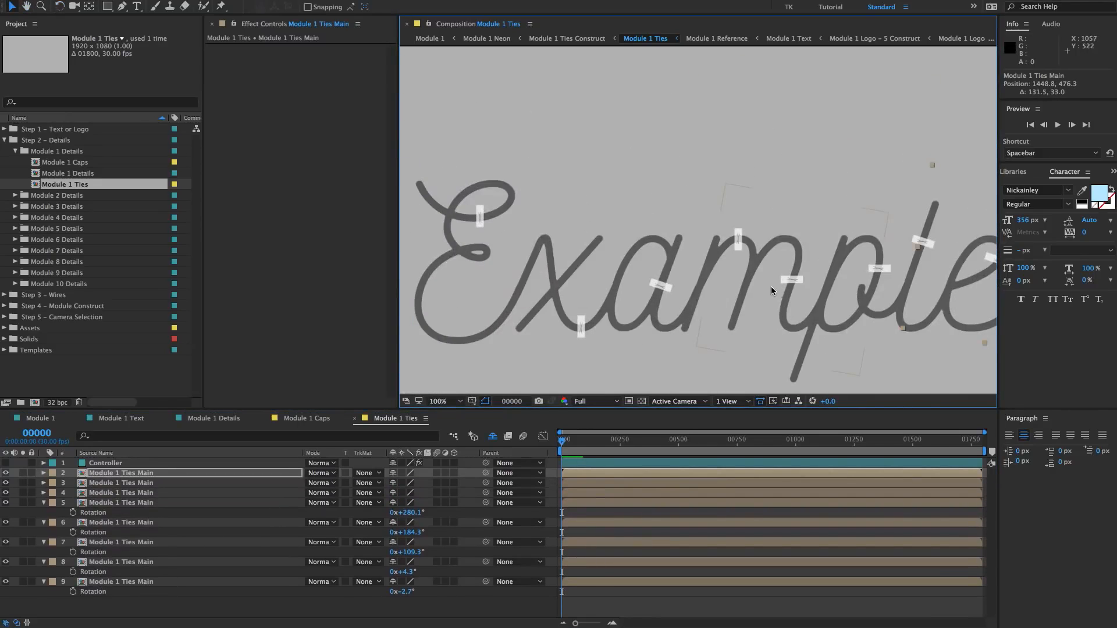
pyautogui.scroll(6, 770, 286)
pyautogui.moveTo(643, 250); pyautogui.dragTo(500, 220)
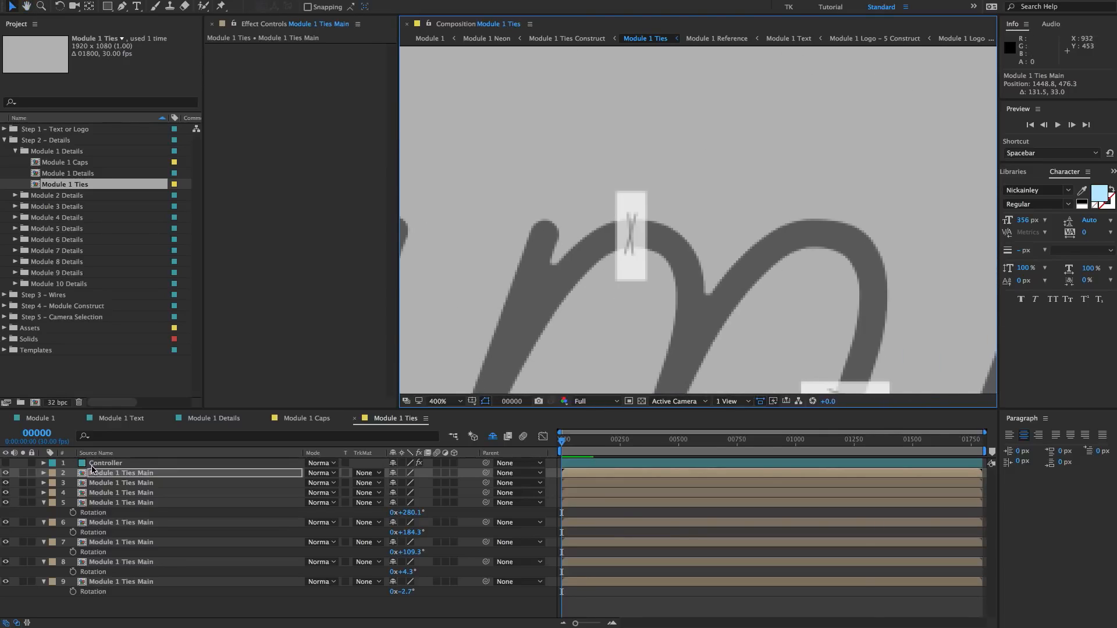
pyautogui.click(92, 464)
pyautogui.moveTo(319, 58); pyautogui.dragTo(323, 57)
pyautogui.hotkey('ctrl', 'z')
pyautogui.moveTo(318, 78); pyautogui.dragTo(333, 97)
pyautogui.hotkey('ctrl', 'z')
pyautogui.hotkey('ctrl', 'z')
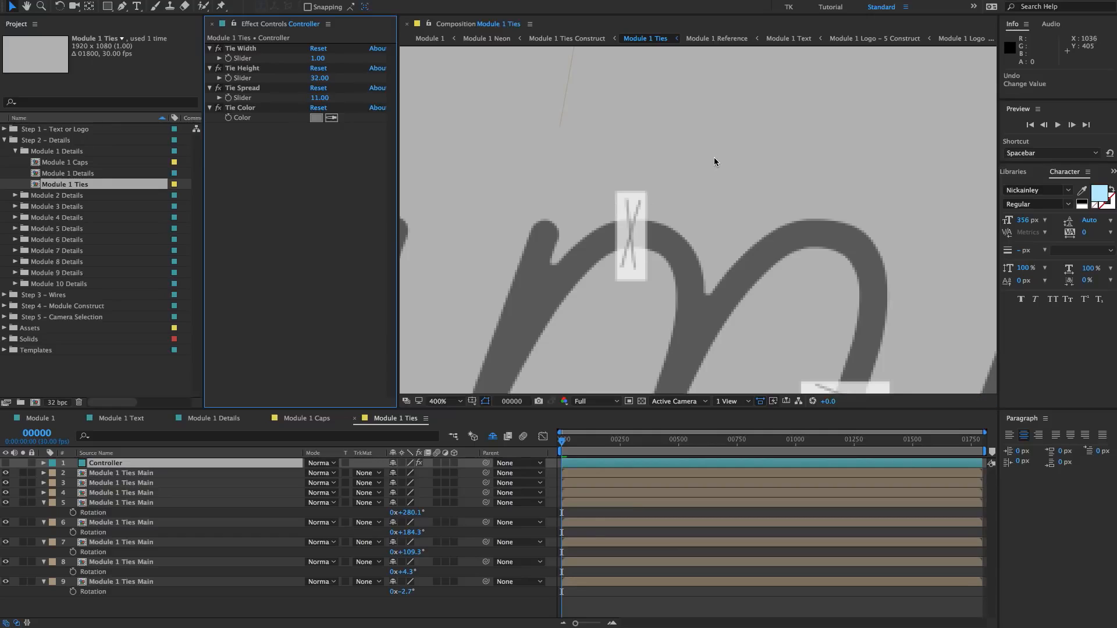
# - Check the ties across the whole lettering and return to the Module 1 composition to view the sign
pyautogui.scroll(-1, 713, 157)
pyautogui.press('space')
pyautogui.moveTo(710, 197); pyautogui.dragTo(710, 195)
pyautogui.scroll(-1, 710, 175)
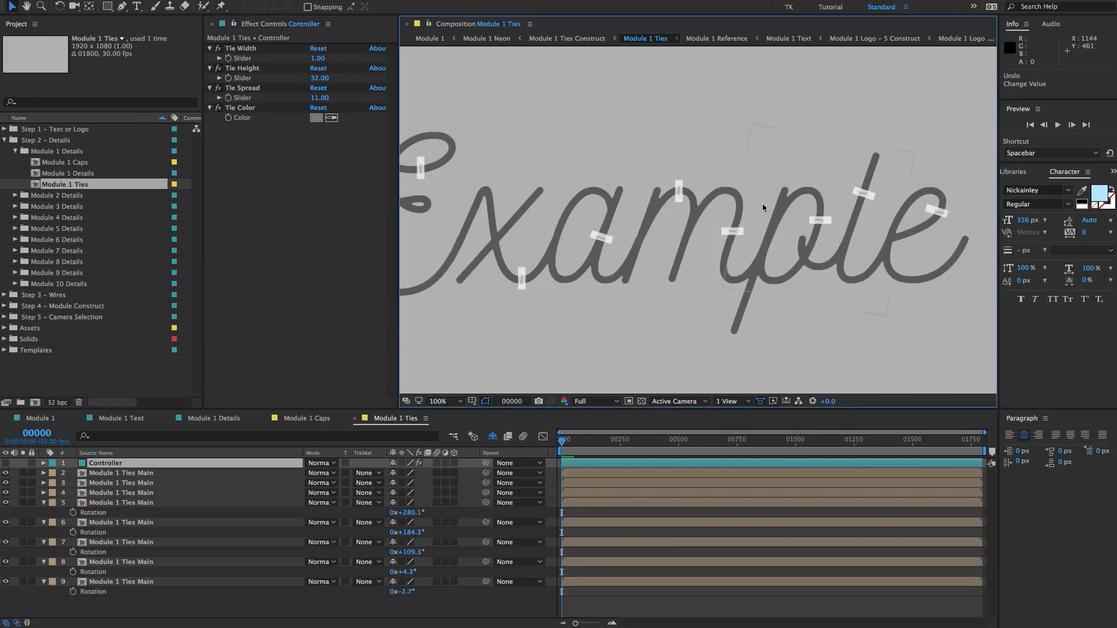
pyautogui.scroll(-1, 756, 204)
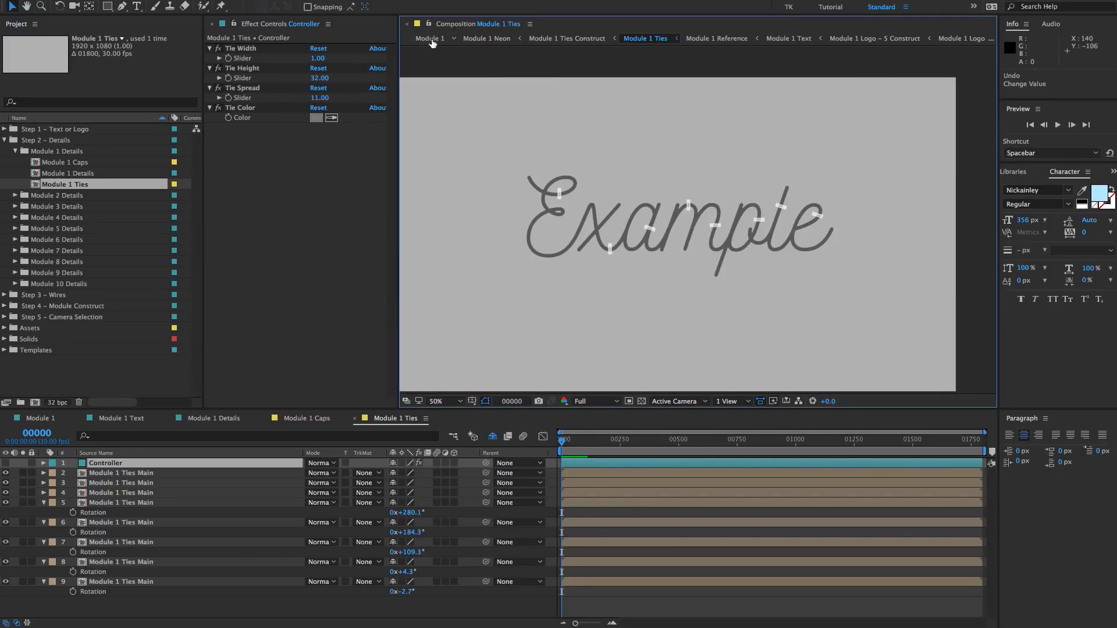
pyautogui.click(40, 418)
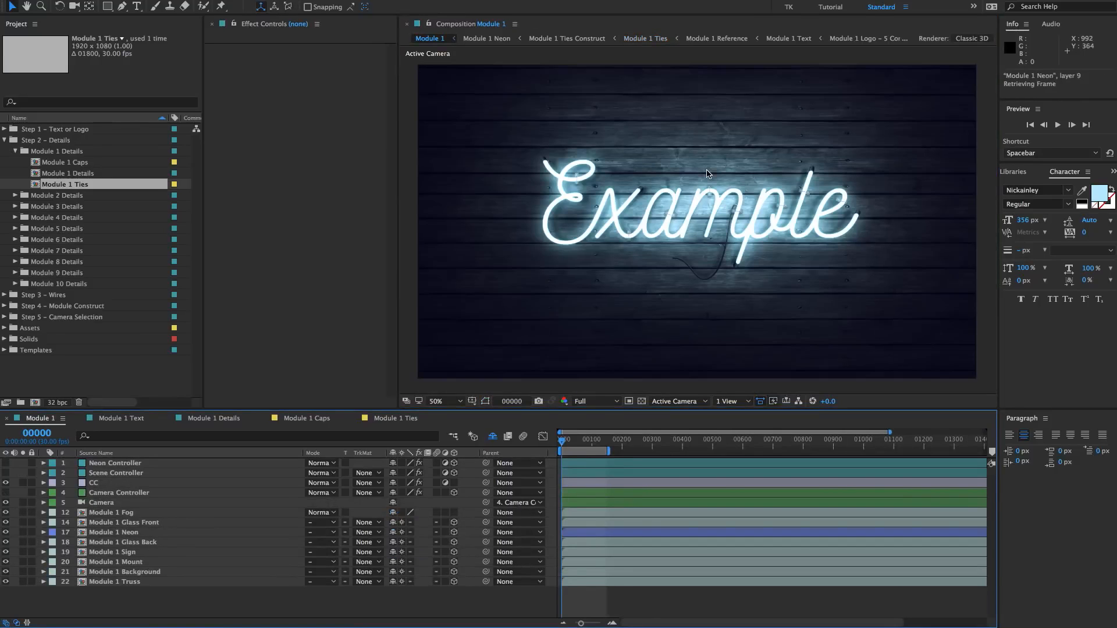
# - Examine the ties and end caps up close along the whole lit "Example" lettering in the Module 1 composition
pyautogui.scroll(1, 705, 170)
pyautogui.scroll(2, 644, 233)
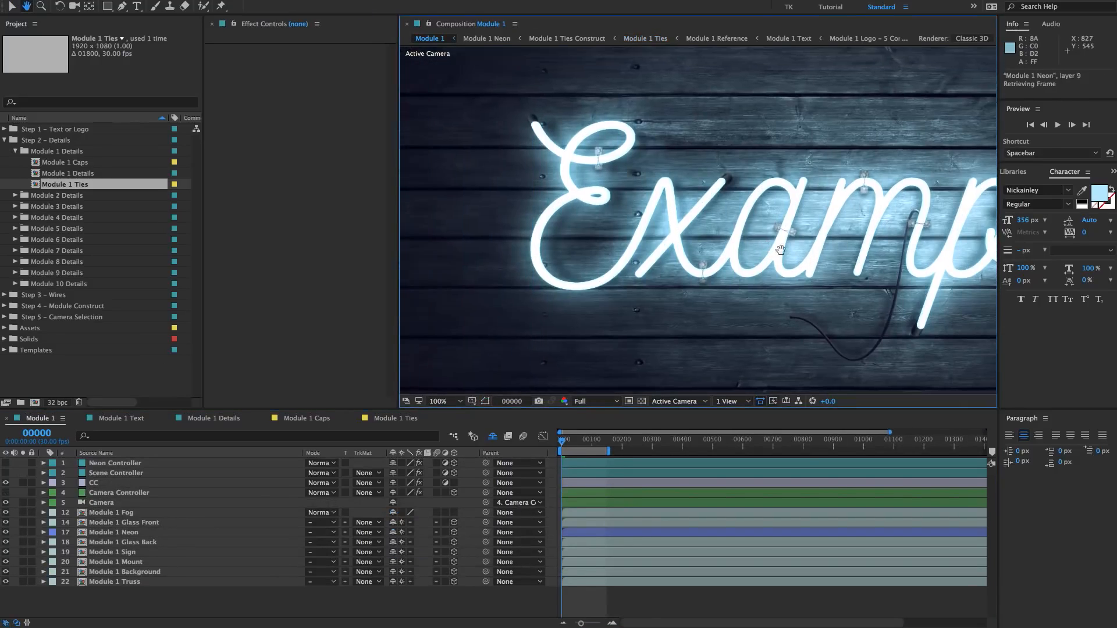
pyautogui.moveTo(814, 272); pyautogui.dragTo(593, 270)
pyautogui.moveTo(780, 242); pyautogui.dragTo(682, 236)
pyautogui.moveTo(849, 231); pyautogui.dragTo(718, 227)
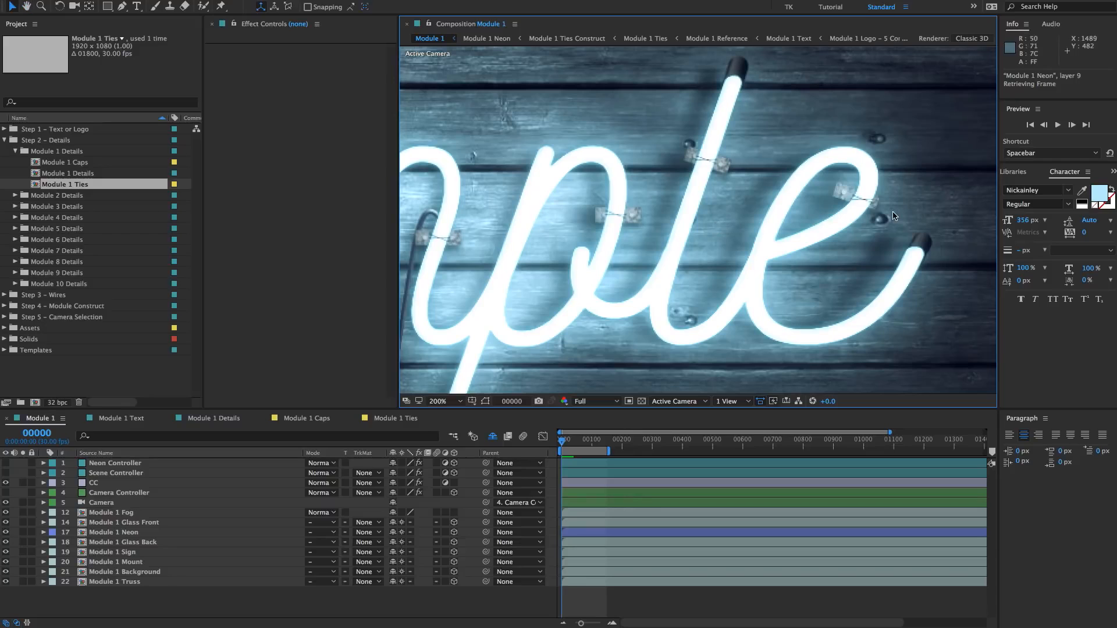
pyautogui.scroll(-2, 924, 196)
pyautogui.press('g')
pyautogui.scroll(-2, 924, 196)
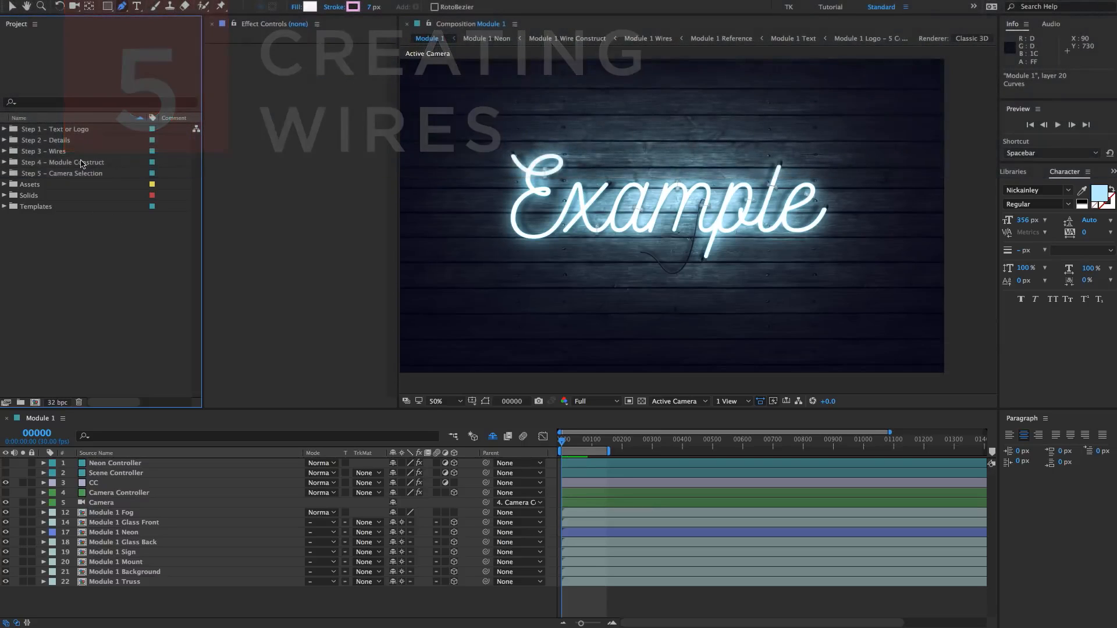
# - Open the Module 1 Wires composition from the Step 3 – Wires folder and delete its existing Wires layer
pyautogui.click(57, 152)
pyautogui.click(4, 151)
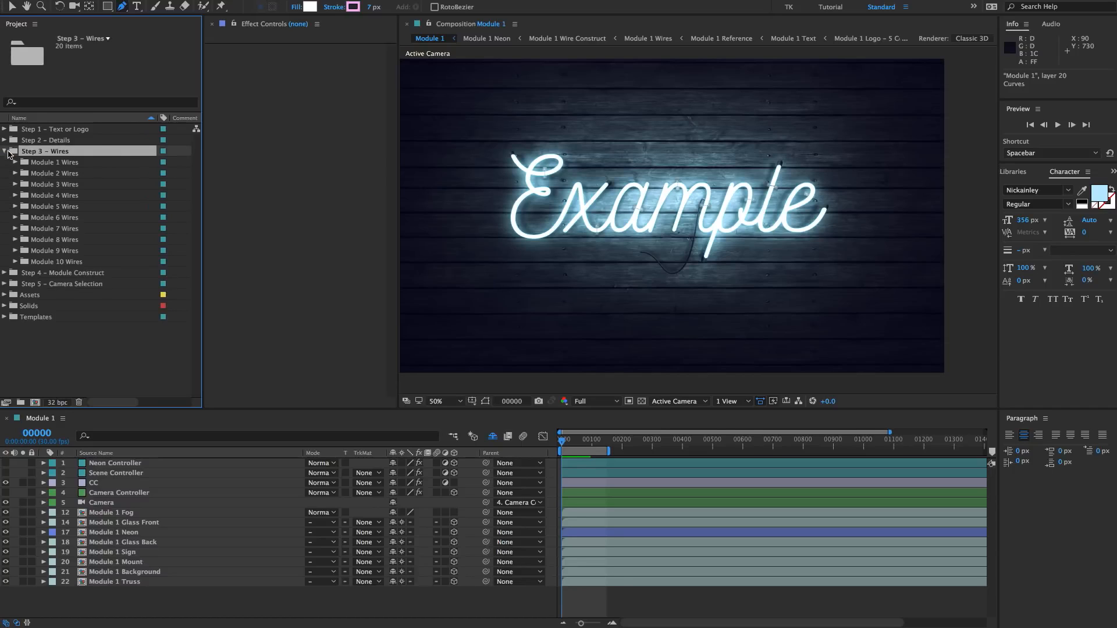
pyautogui.click(38, 164)
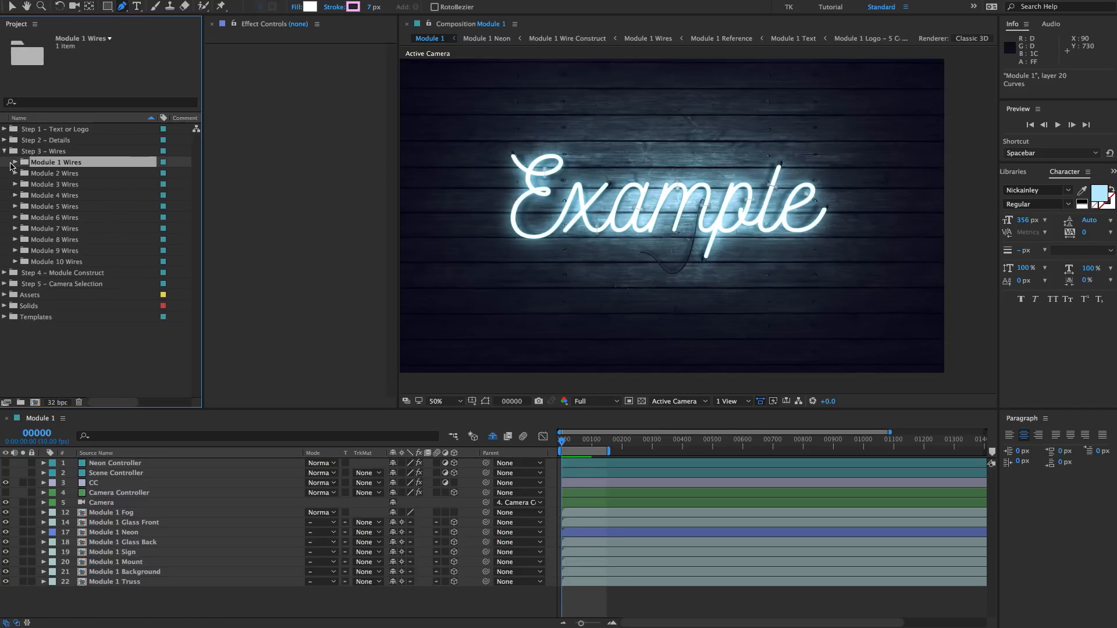
pyautogui.click(22, 163)
pyautogui.doubleClick(54, 173)
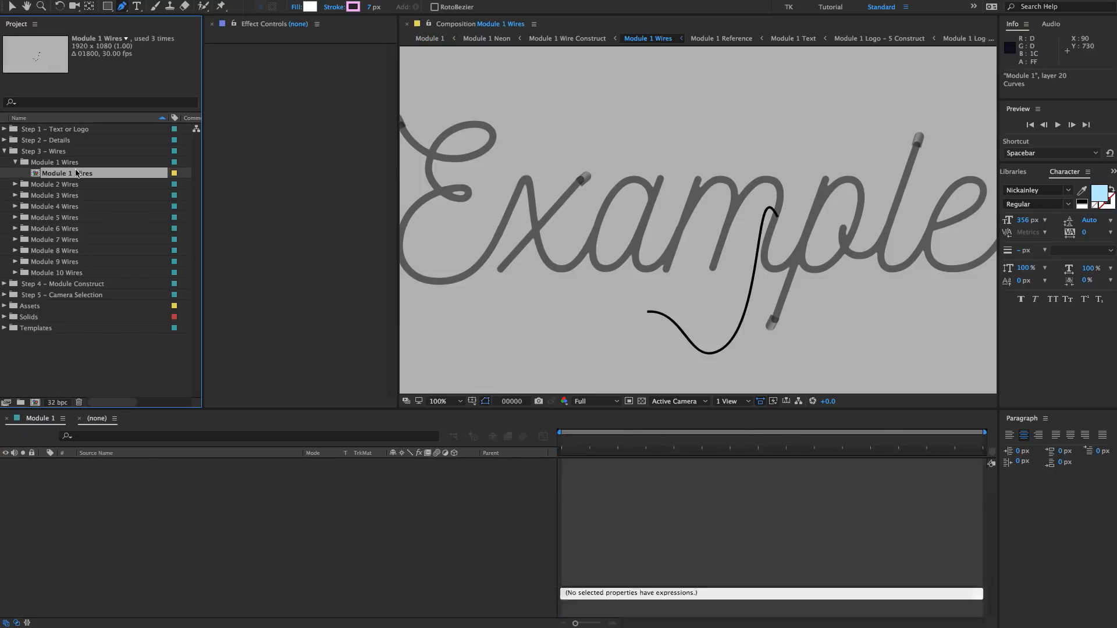
pyautogui.click(93, 463)
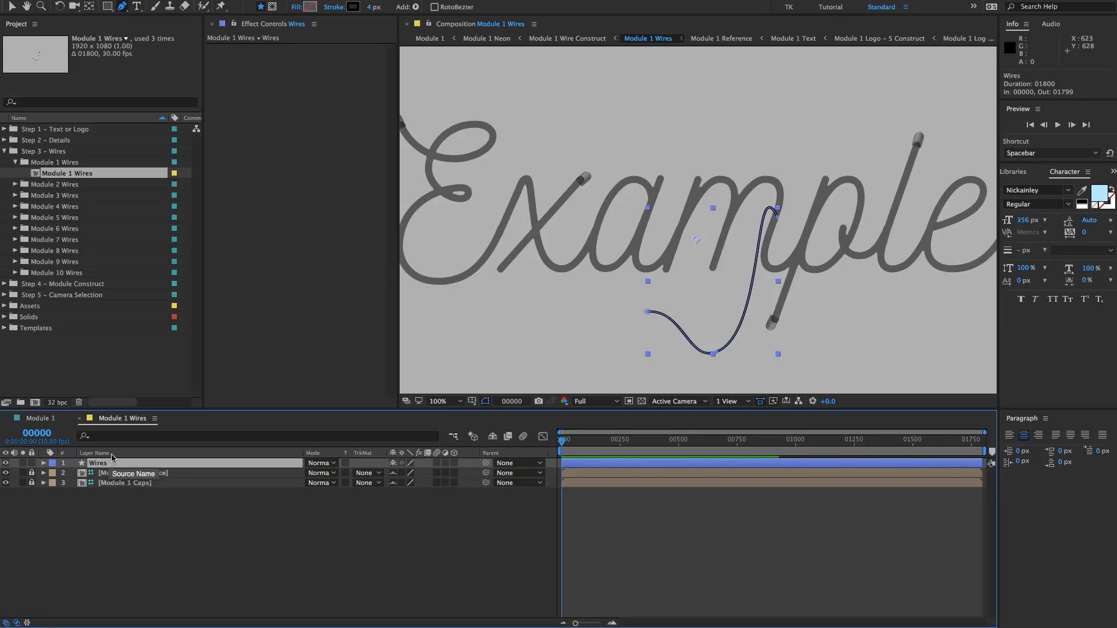
pyautogui.press('Delete')
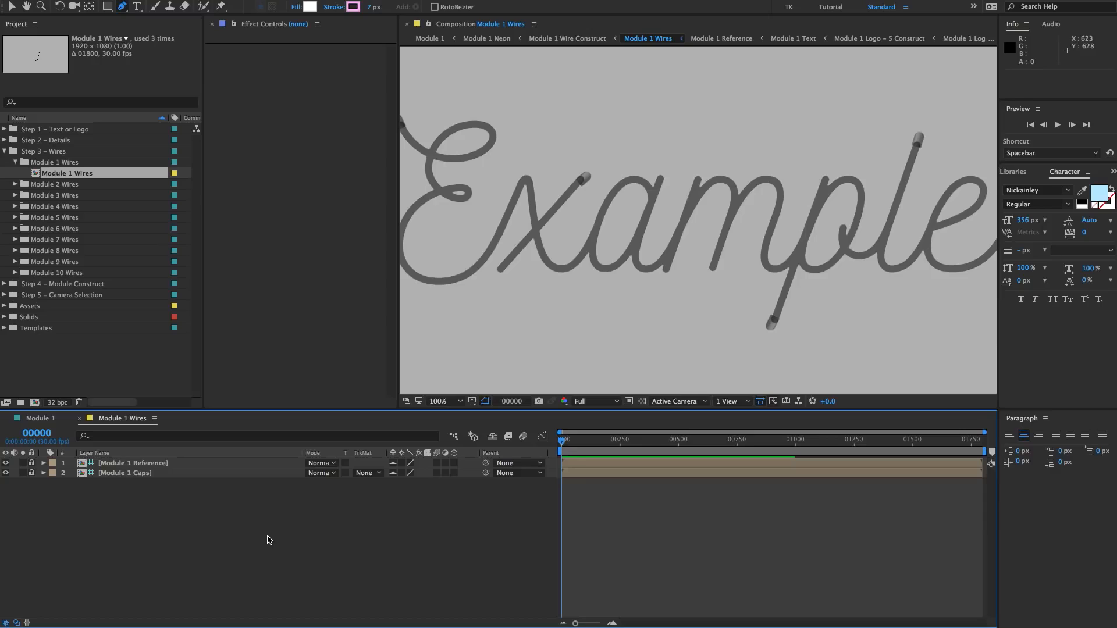
# - Activate the Pen tool and set its shape fill to None
pyautogui.scroll(-1, 724, 203)
pyautogui.moveTo(707, 199)
pyautogui.mouseDown()
pyautogui.moveTo(835, 249)
pyautogui.moveTo(699, 183)
pyautogui.mouseUp()
pyautogui.scroll(1, 803, 249)
pyautogui.press('g')
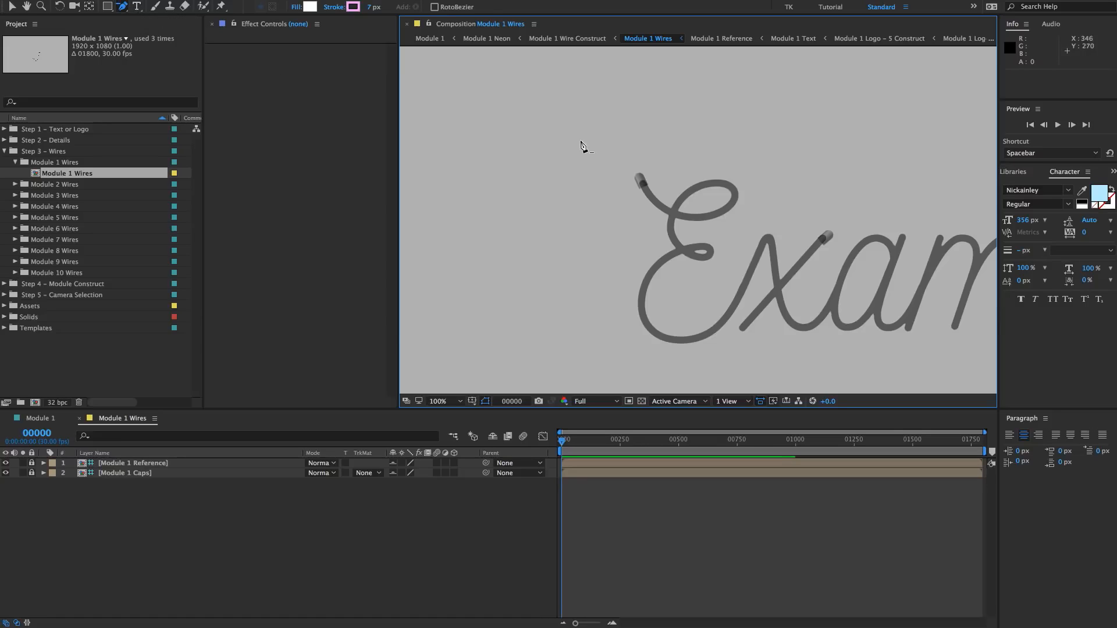
pyautogui.press('g')
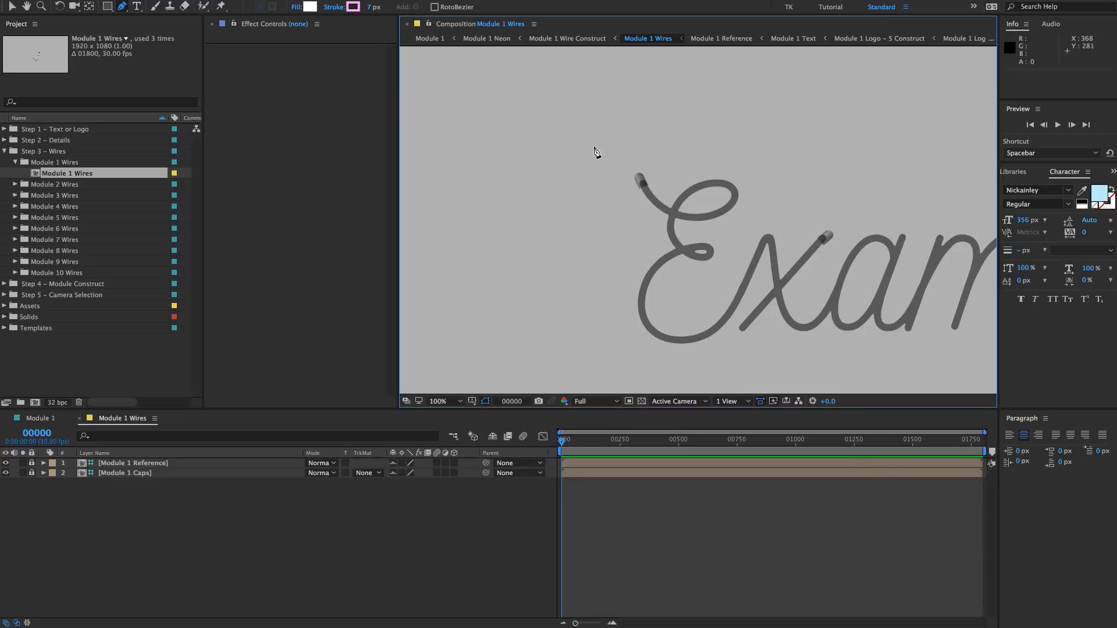
pyautogui.click(295, 8)
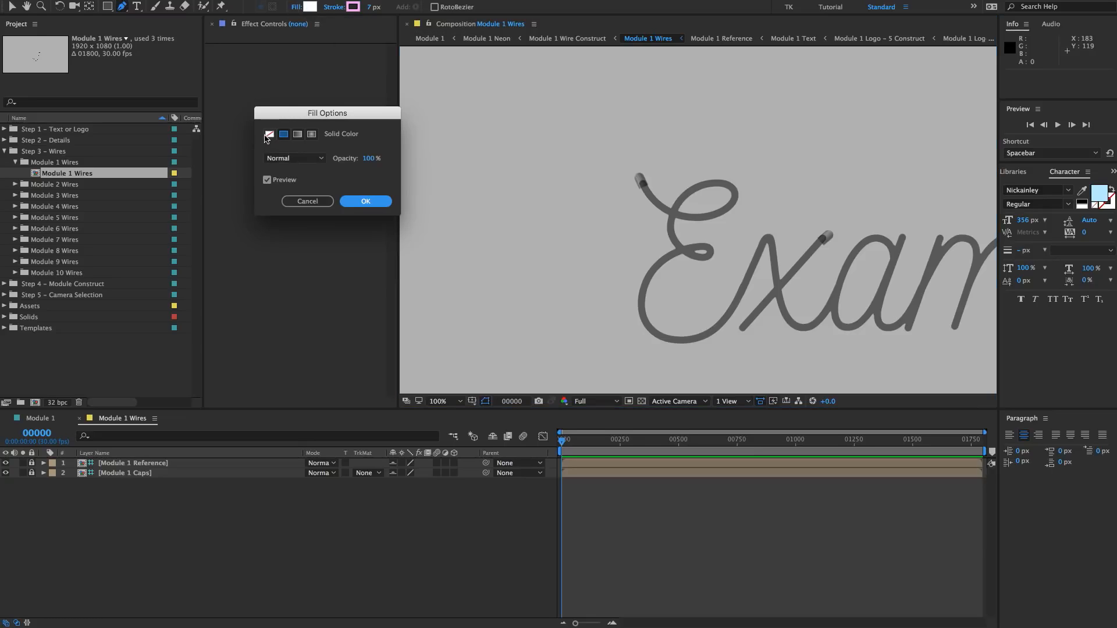
pyautogui.click(269, 134)
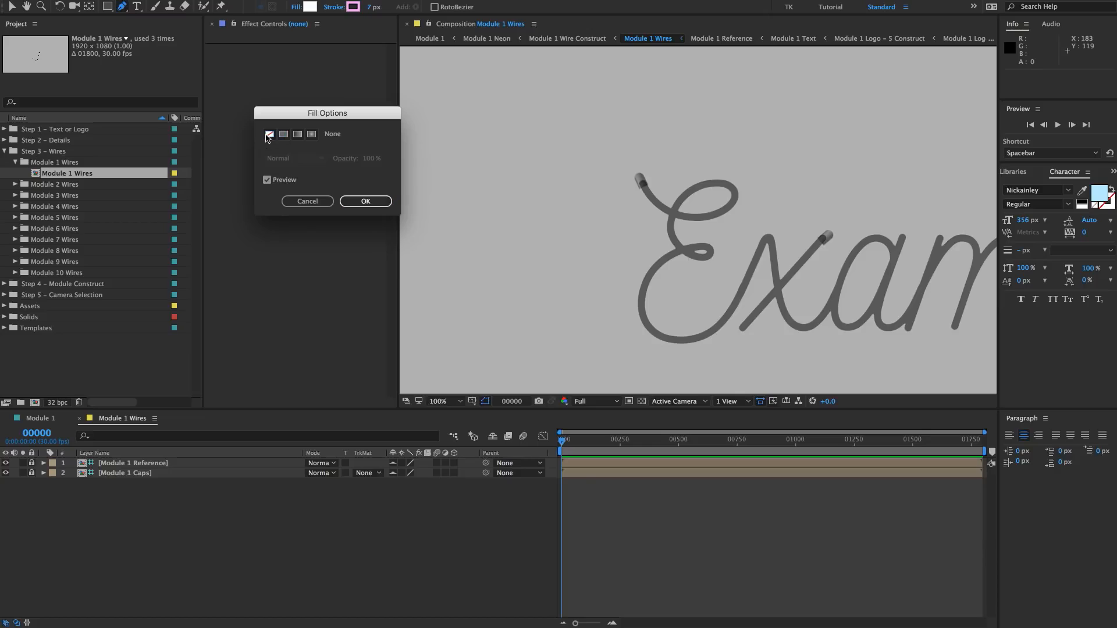
pyautogui.click(365, 202)
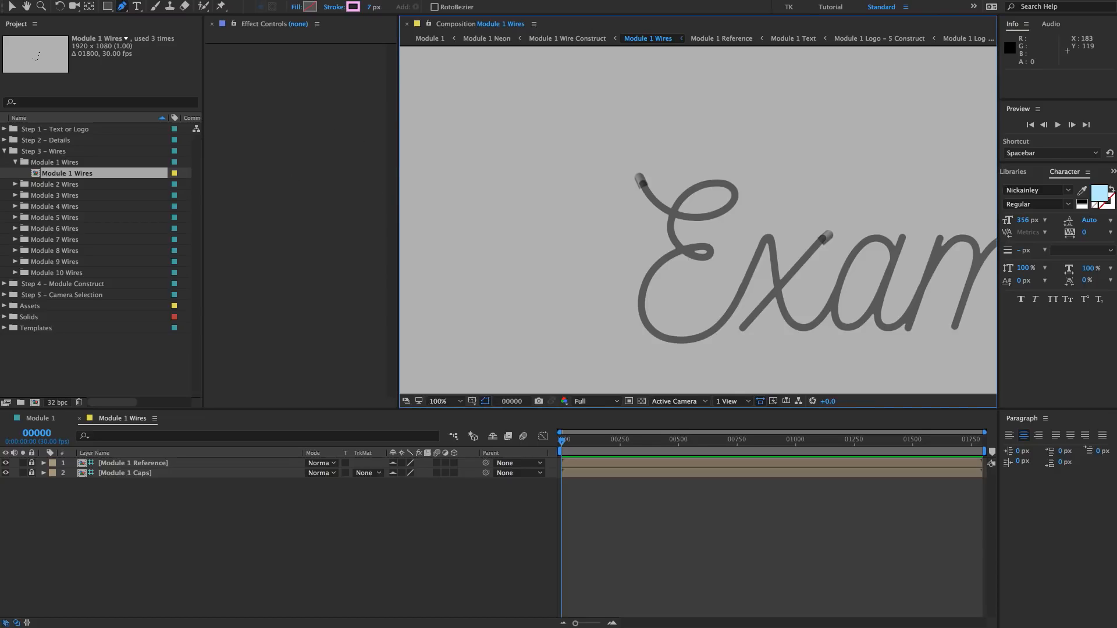
# - Set the Pen tool's stroke to a solid near-black color with a width of 5 px
pyautogui.click(336, 9)
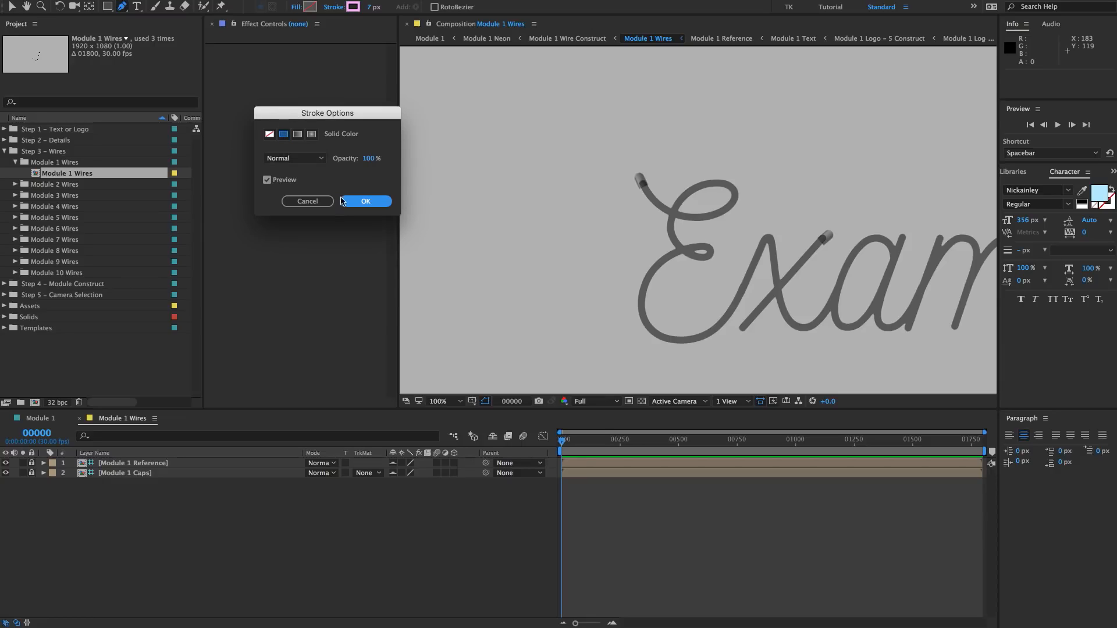
pyautogui.click(365, 201)
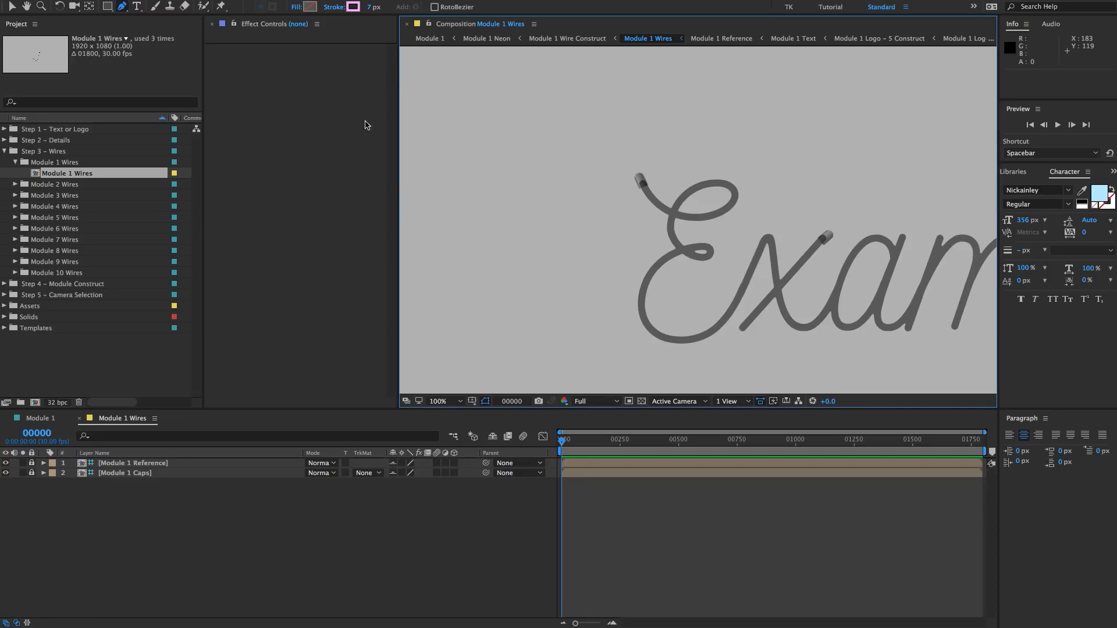
pyautogui.click(352, 8)
pyautogui.moveTo(466, 271); pyautogui.dragTo(461, 288)
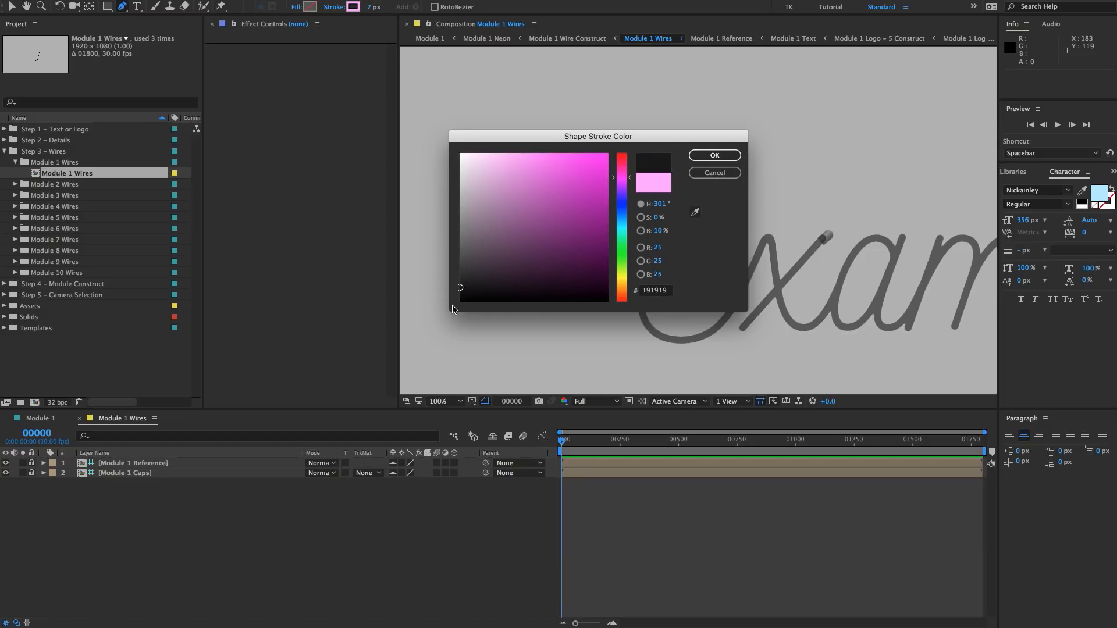
pyautogui.moveTo(460, 287); pyautogui.dragTo(453, 291)
pyautogui.click(714, 156)
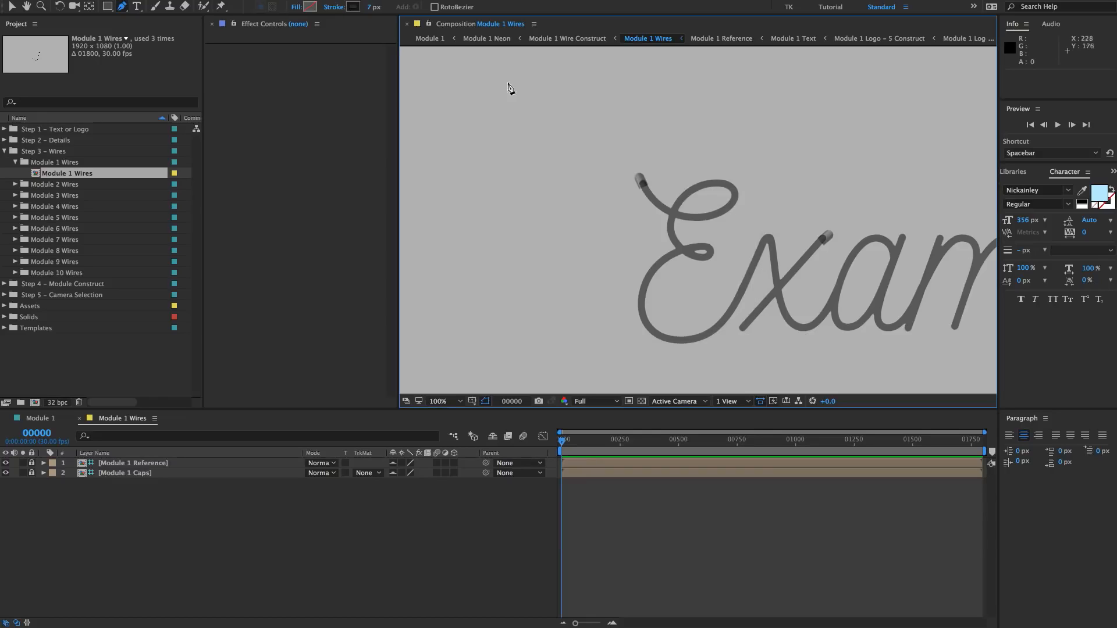
pyautogui.click(373, 7)
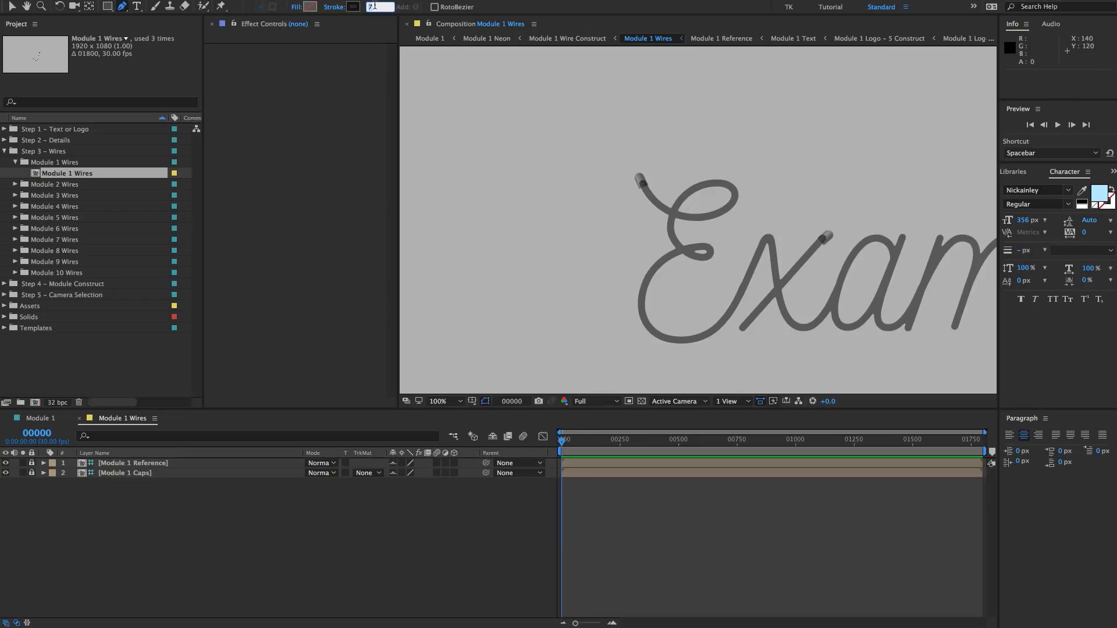
pyautogui.press('Return')
# - Draw a curved wire hanging from the E's upper end cap to the x's upper end cap, and finish the path
pyautogui.click(639, 178)
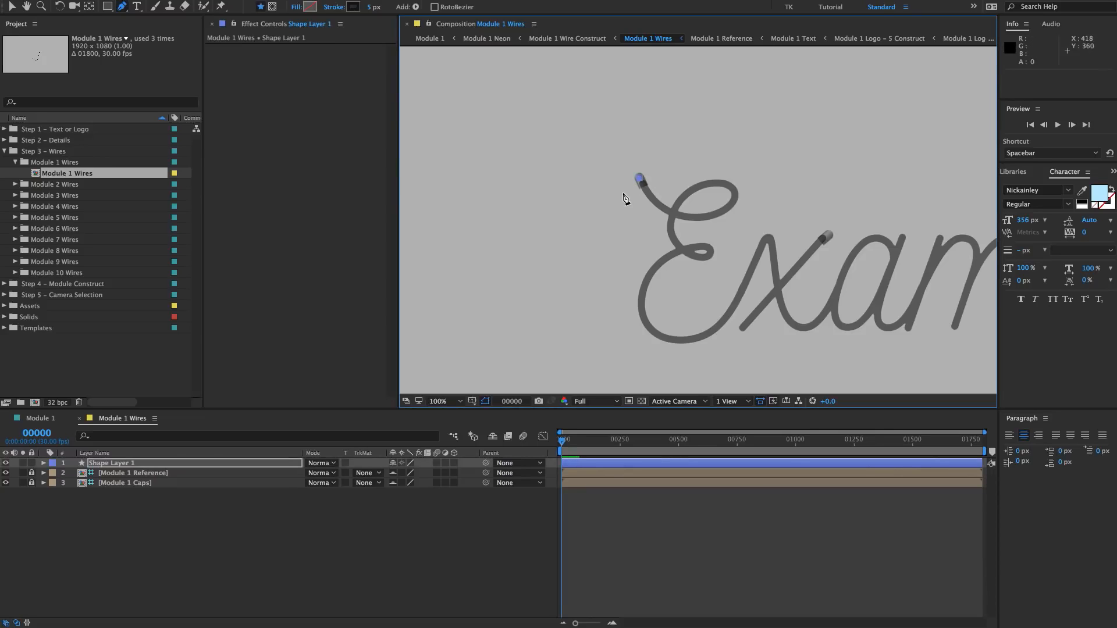
pyautogui.click(632, 278)
pyautogui.moveTo(633, 283); pyautogui.dragTo(666, 359)
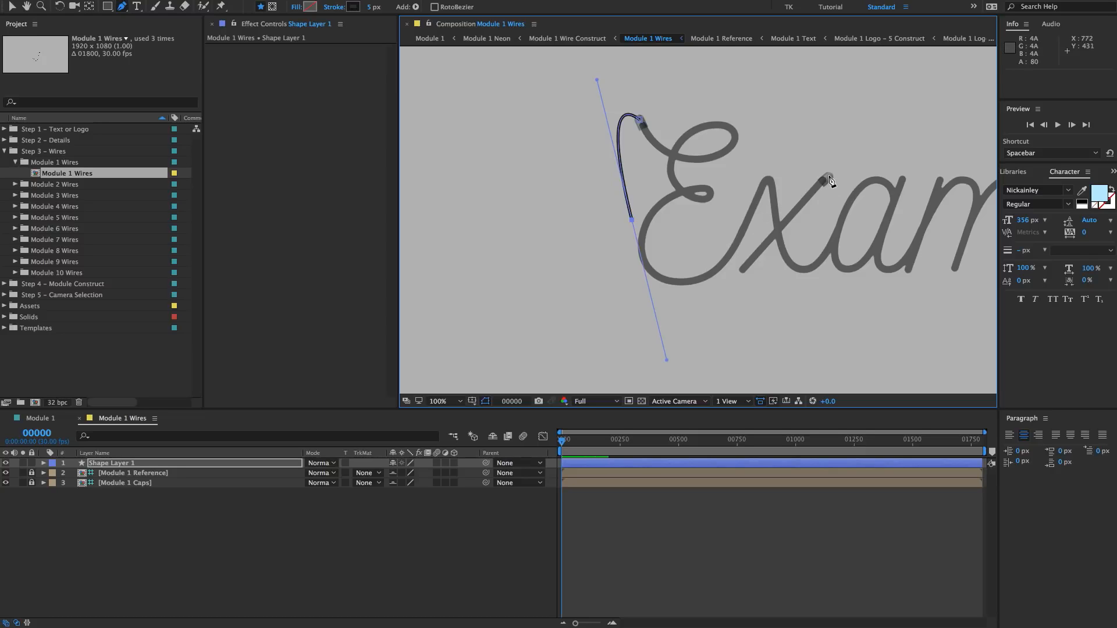
pyautogui.moveTo(829, 175)
pyautogui.mouseDown()
pyautogui.moveTo(764, 185)
pyautogui.moveTo(749, 171)
pyautogui.mouseUp()
pyautogui.click(389, 548)
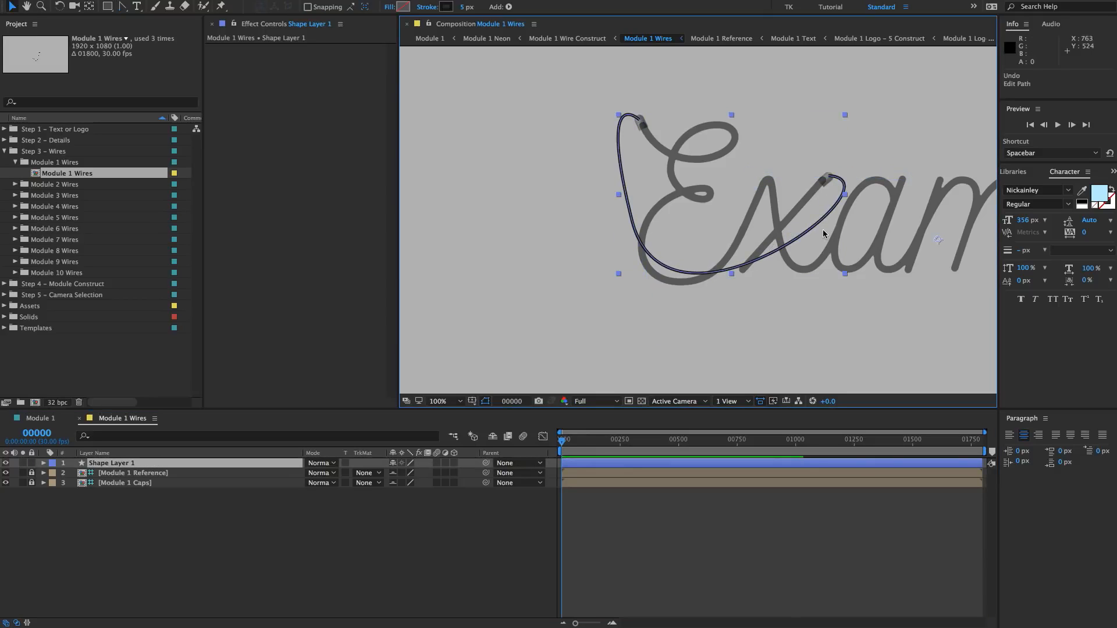
pyautogui.moveTo(824, 228); pyautogui.dragTo(707, 222)
pyautogui.press('v')
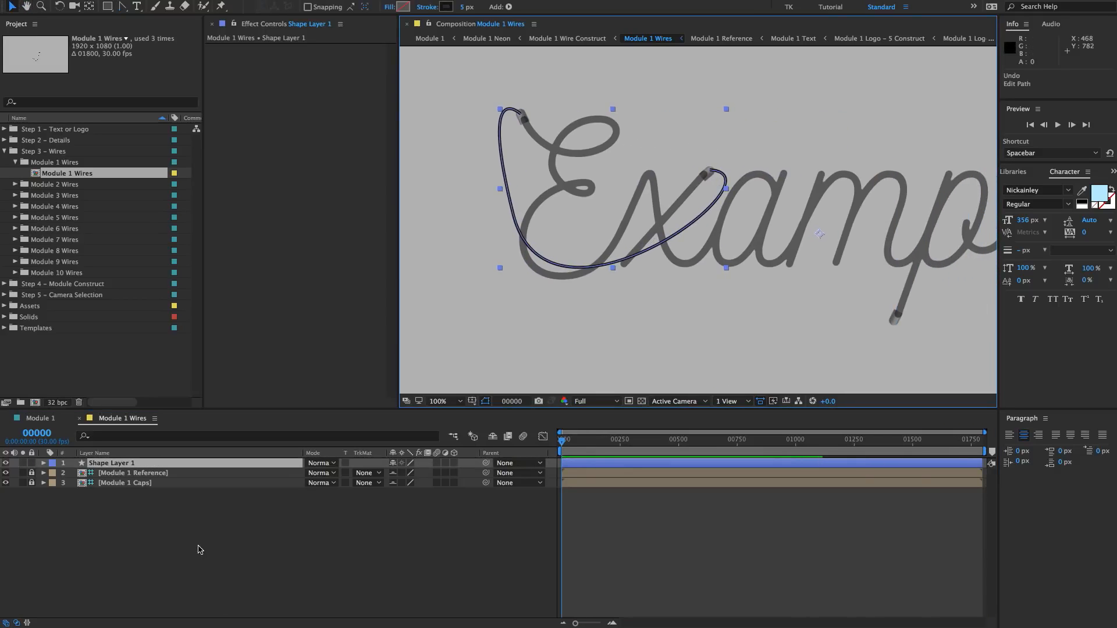
pyautogui.click(199, 550)
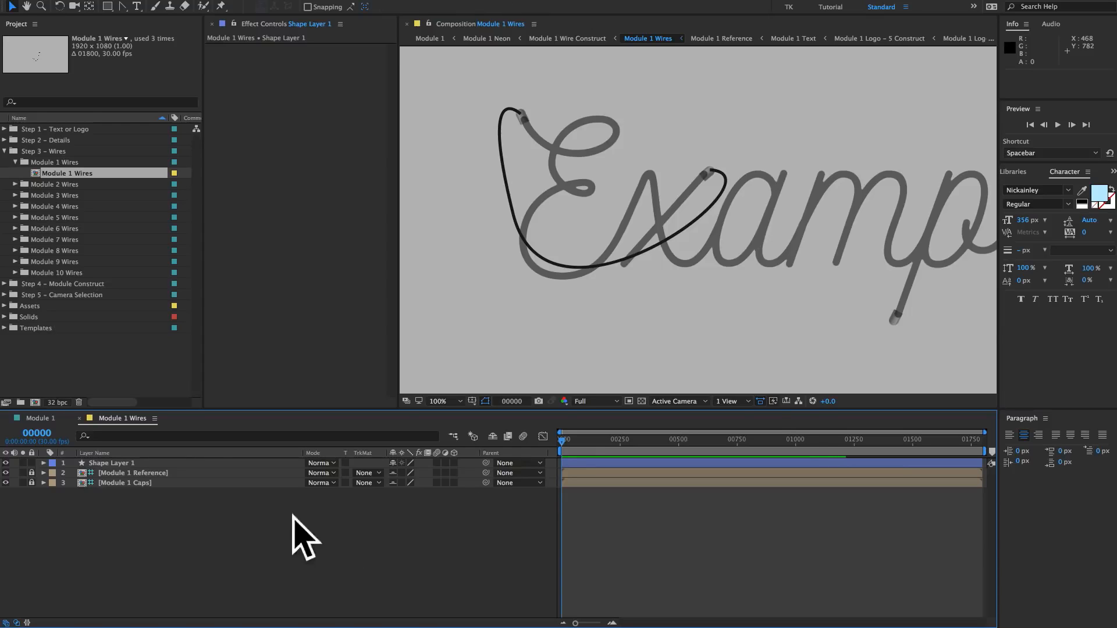
# - Draw a second wire as a new shape, hanging from the top of the a's stem to the p's lower end cap
pyautogui.moveTo(765, 167); pyautogui.dragTo(667, 156)
pyautogui.press('g')
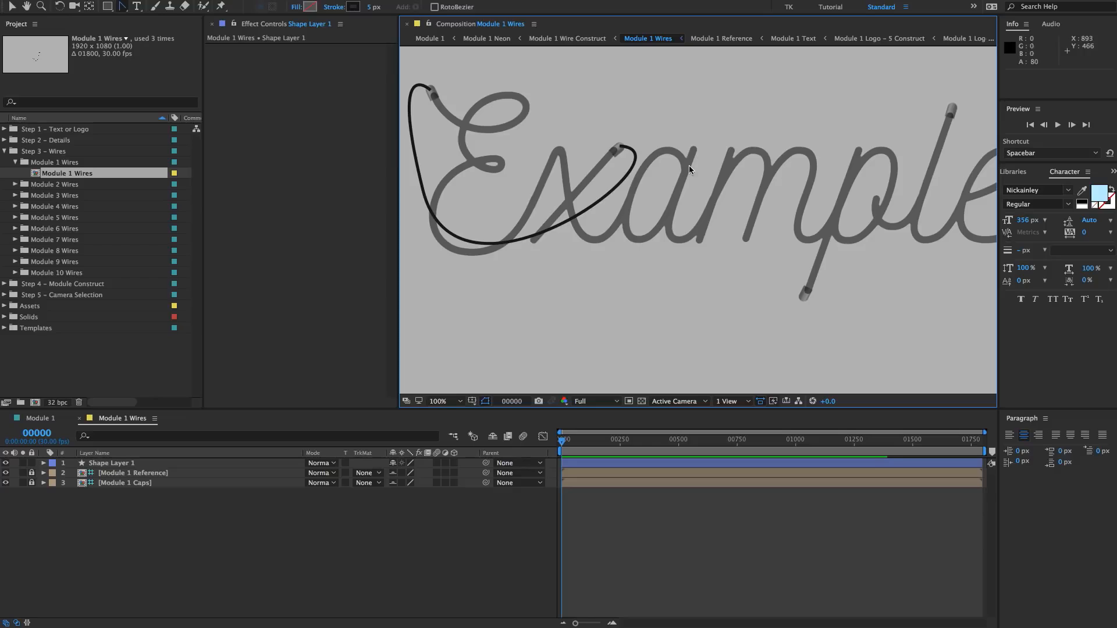
pyautogui.click(301, 548)
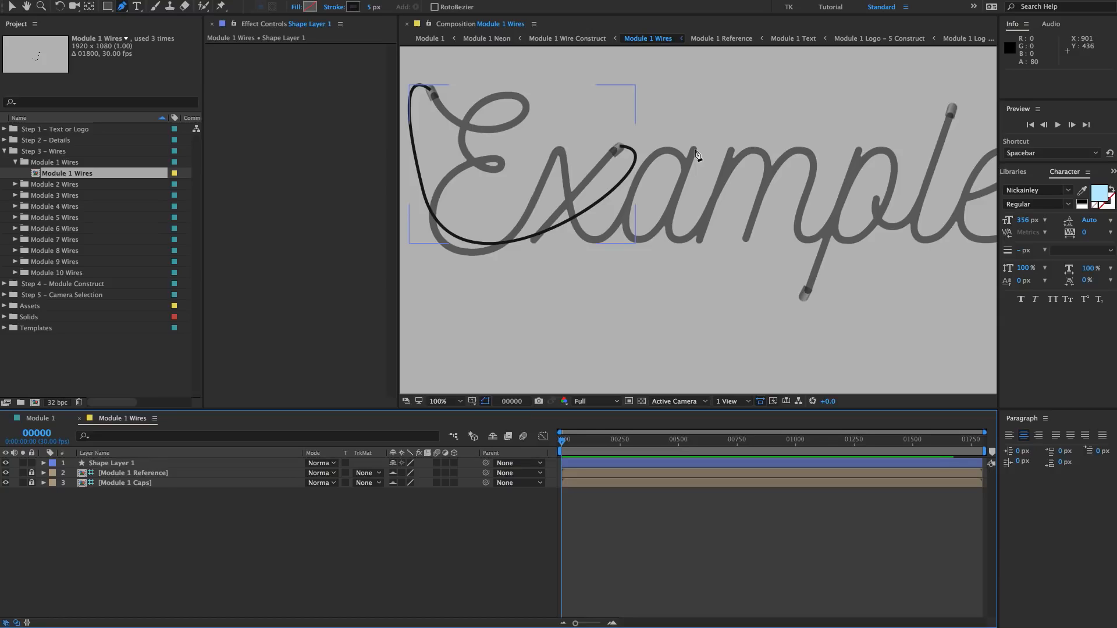
pyautogui.click(694, 150)
pyautogui.moveTo(716, 364); pyautogui.dragTo(781, 371)
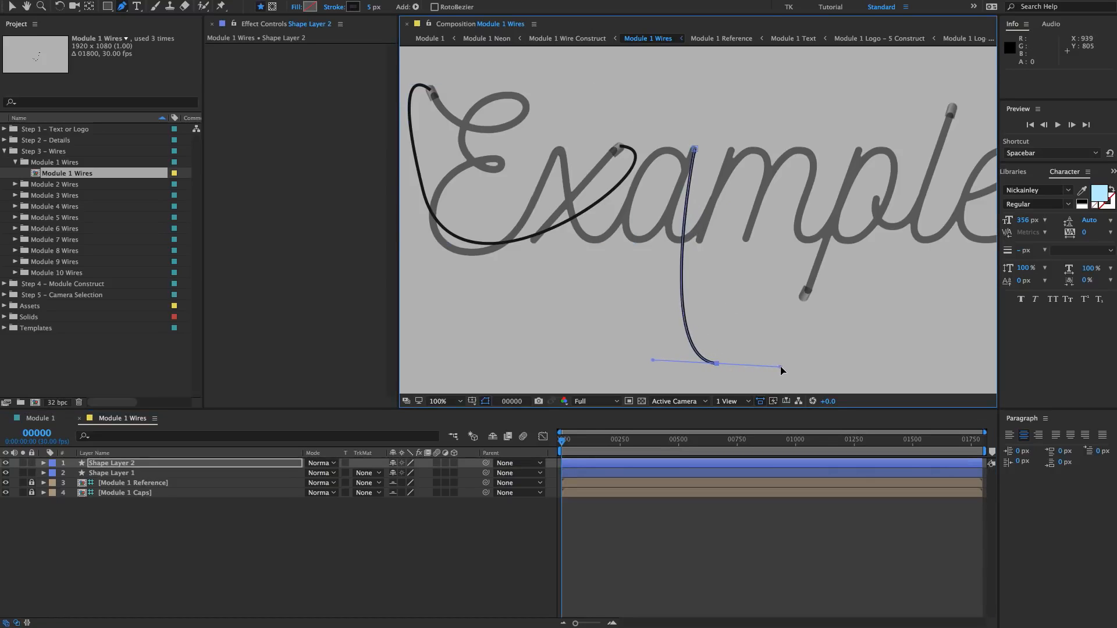
pyautogui.click(803, 296)
pyautogui.moveTo(867, 236); pyautogui.dragTo(794, 220)
pyautogui.click(346, 517)
# - Draw a third wire as a new shape, curving from the top of the p to the l's upper end cap
pyautogui.moveTo(653, 212); pyautogui.dragTo(623, 213)
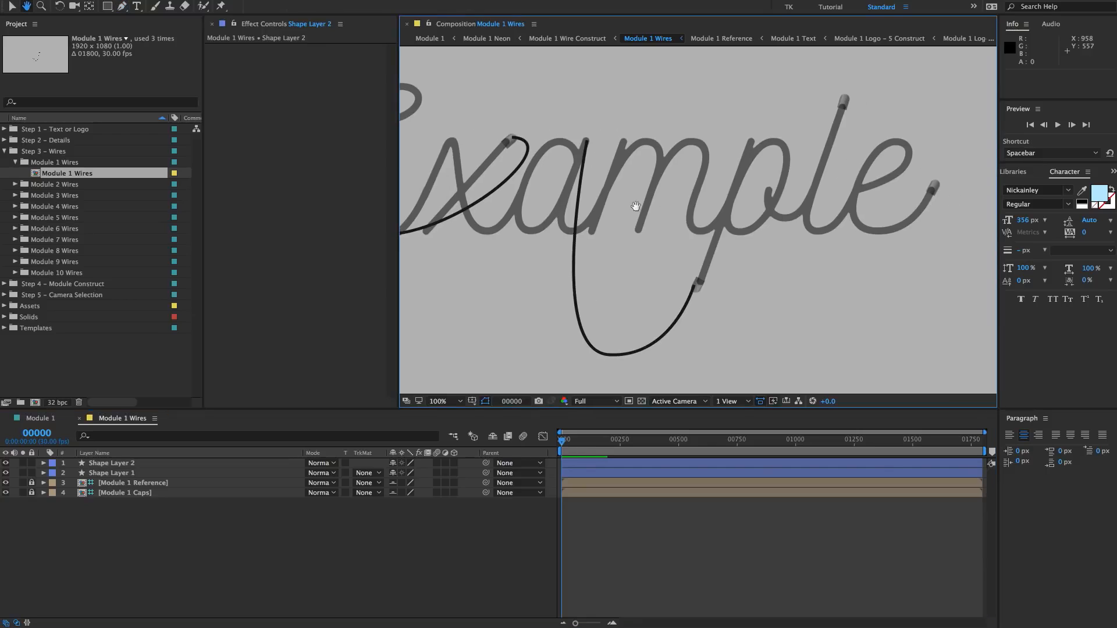
pyautogui.click(750, 142)
pyautogui.click(845, 100)
pyautogui.moveTo(849, 77); pyautogui.dragTo(898, 73)
pyautogui.moveTo(857, 244); pyautogui.dragTo(769, 126)
pyautogui.click(271, 585)
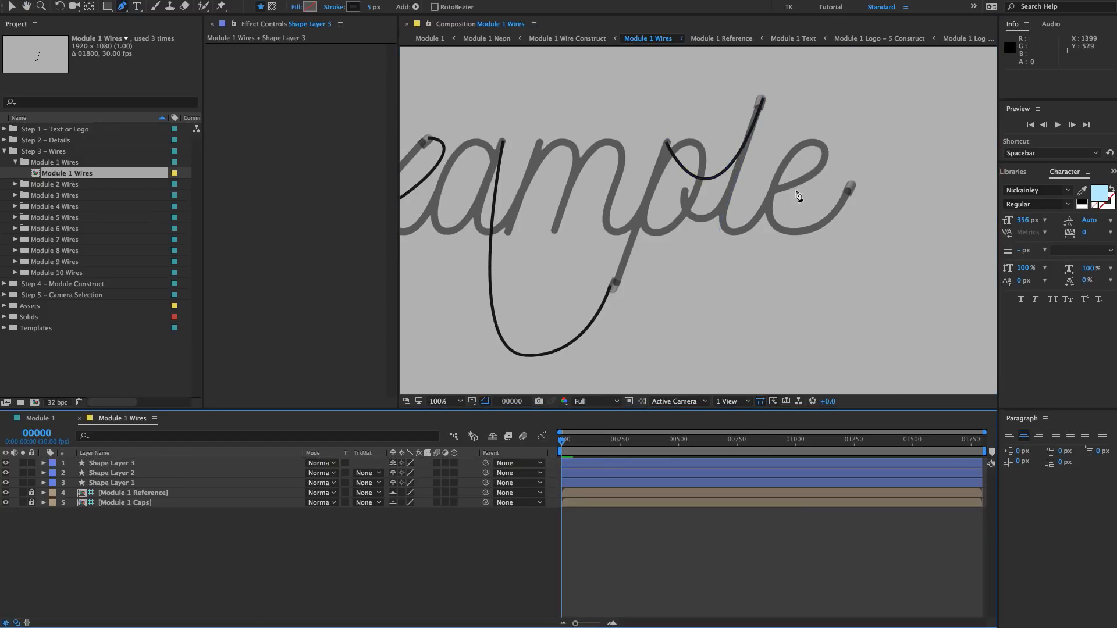
# - Draw a fourth wire as a new shape, hanging from the inner end of the p to the e's end cap
pyautogui.moveTo(797, 190); pyautogui.dragTo(711, 199)
pyautogui.press('g')
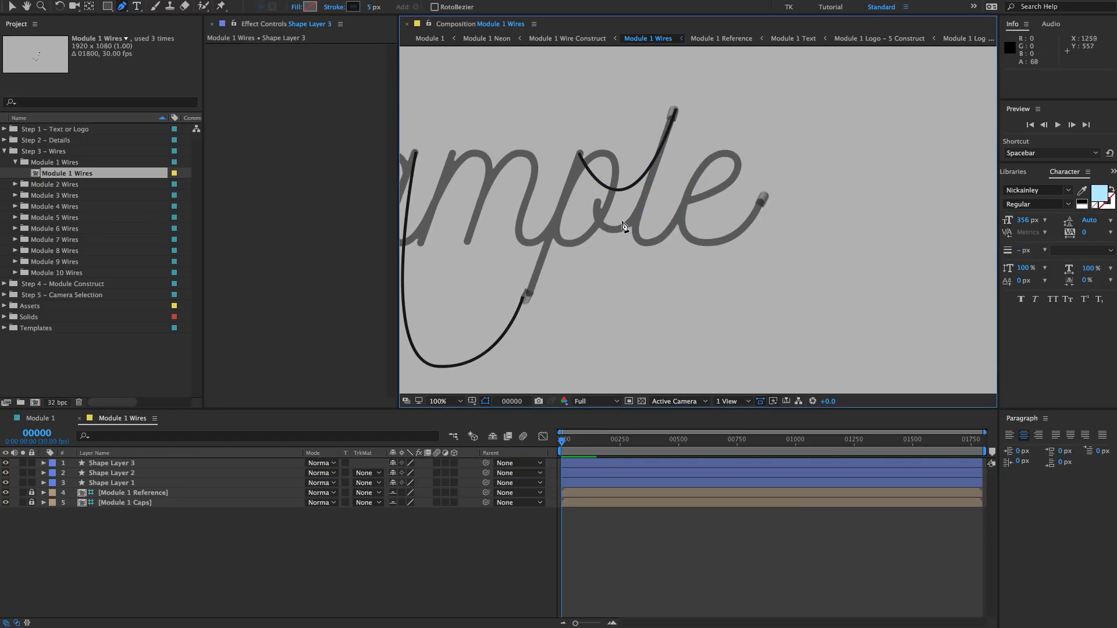
pyautogui.click(598, 203)
pyautogui.moveTo(763, 199)
pyautogui.mouseDown()
pyautogui.moveTo(906, 43)
pyautogui.moveTo(895, 47)
pyautogui.mouseUp()
pyautogui.scroll(-1, 698, 250)
pyautogui.press('space')
pyautogui.moveTo(741, 252); pyautogui.dragTo(752, 252)
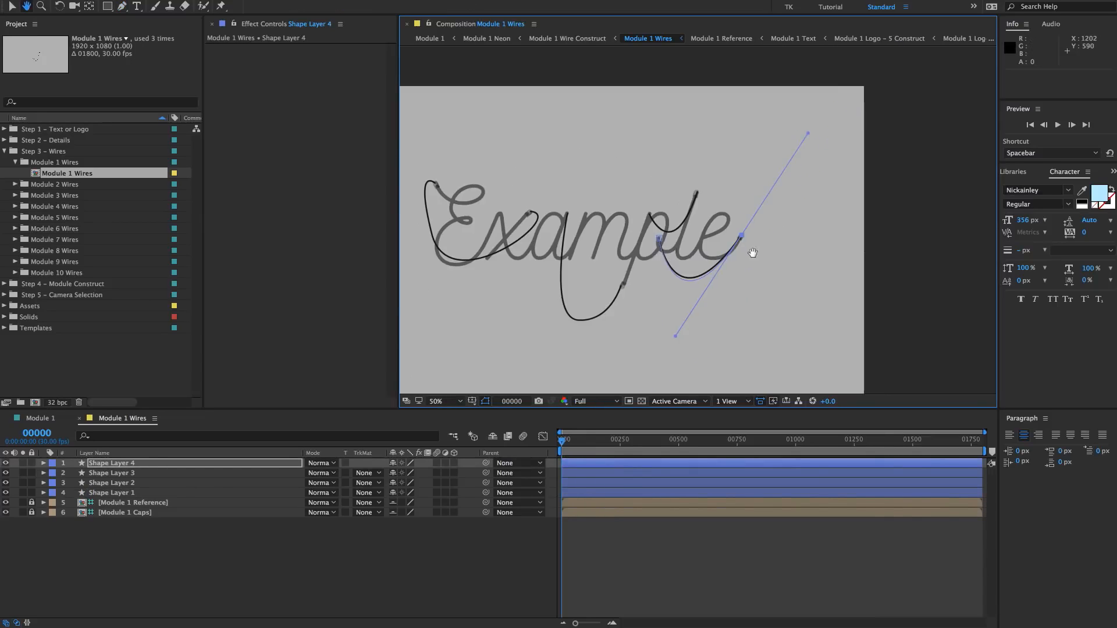
pyautogui.click(501, 560)
# - Examine the four drawn wires and where they meet the end caps across the whole lettering
pyautogui.moveTo(694, 240); pyautogui.dragTo(641, 239)
pyautogui.scroll(-2, 809, 215)
pyautogui.scroll(2, 802, 225)
pyautogui.moveTo(779, 248); pyautogui.dragTo(745, 243)
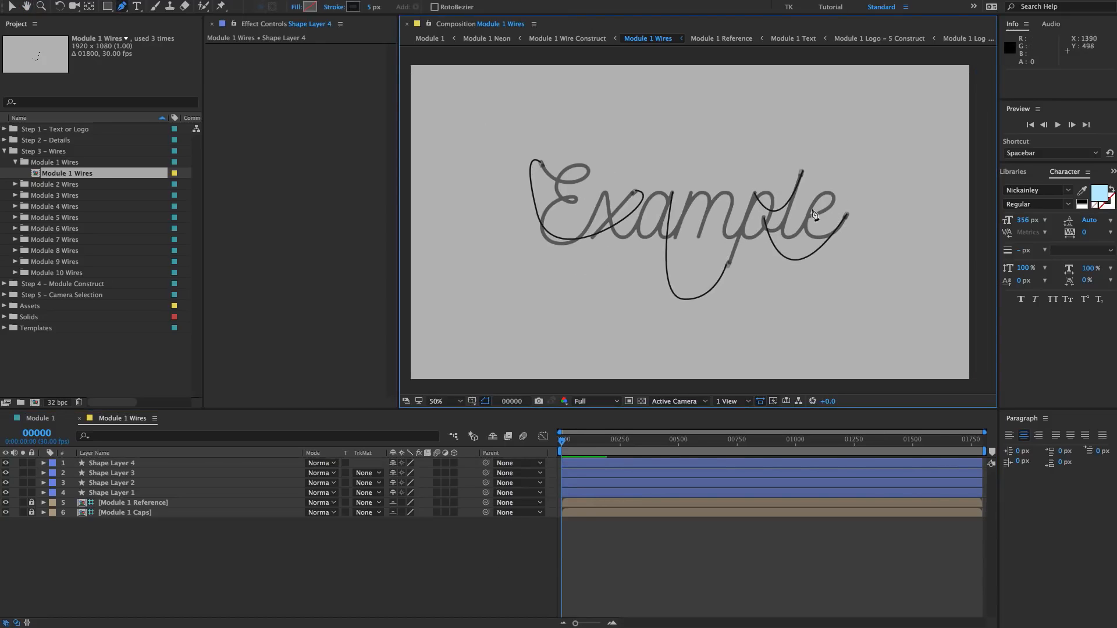
pyautogui.moveTo(563, 230); pyautogui.dragTo(599, 229)
pyautogui.scroll(1, 603, 230)
pyautogui.moveTo(480, 135); pyautogui.dragTo(550, 131)
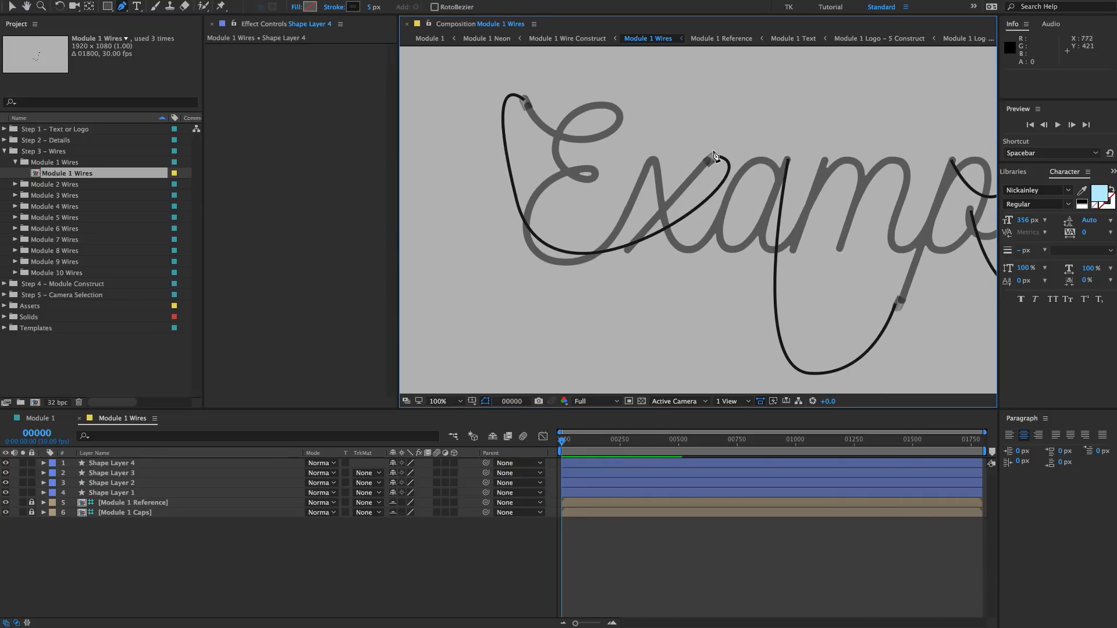
pyautogui.scroll(-1, 731, 237)
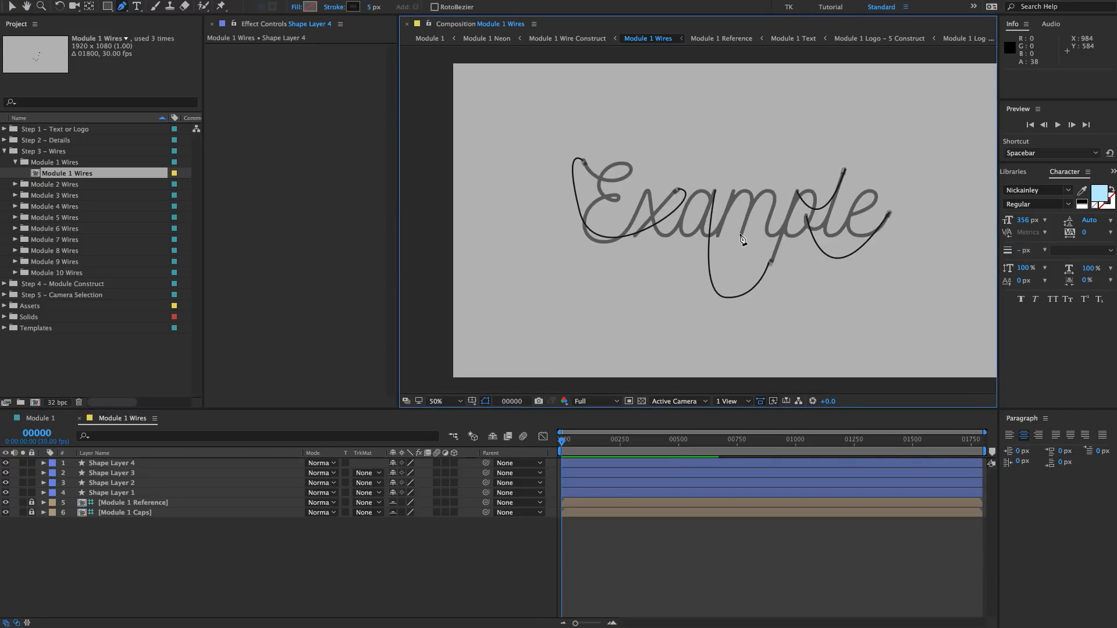
# - Try a stroke width of 8 px on all four wire shape layers and undo the change
pyautogui.click(124, 463)
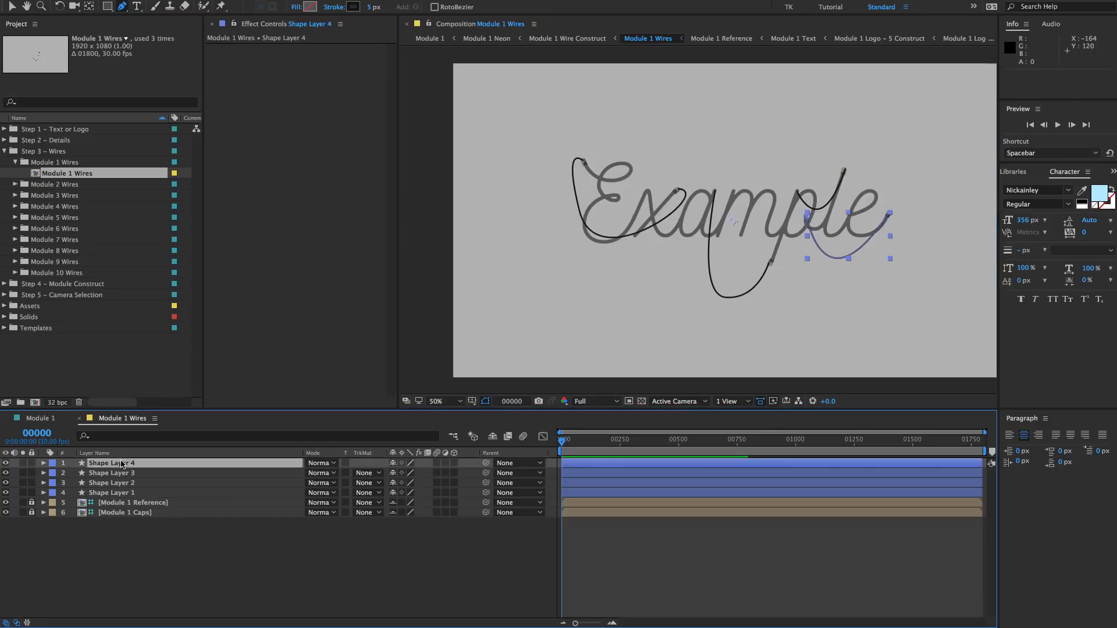
pyautogui.keyDown('shift'); pyautogui.click(116, 494); pyautogui.keyUp('shift')
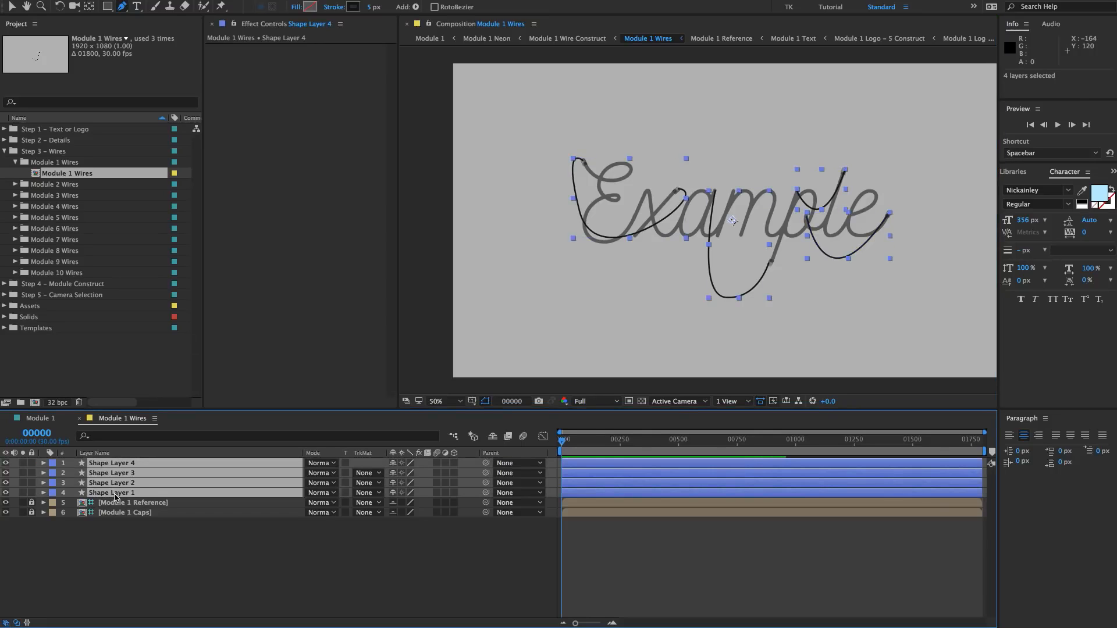
pyautogui.click(372, 7)
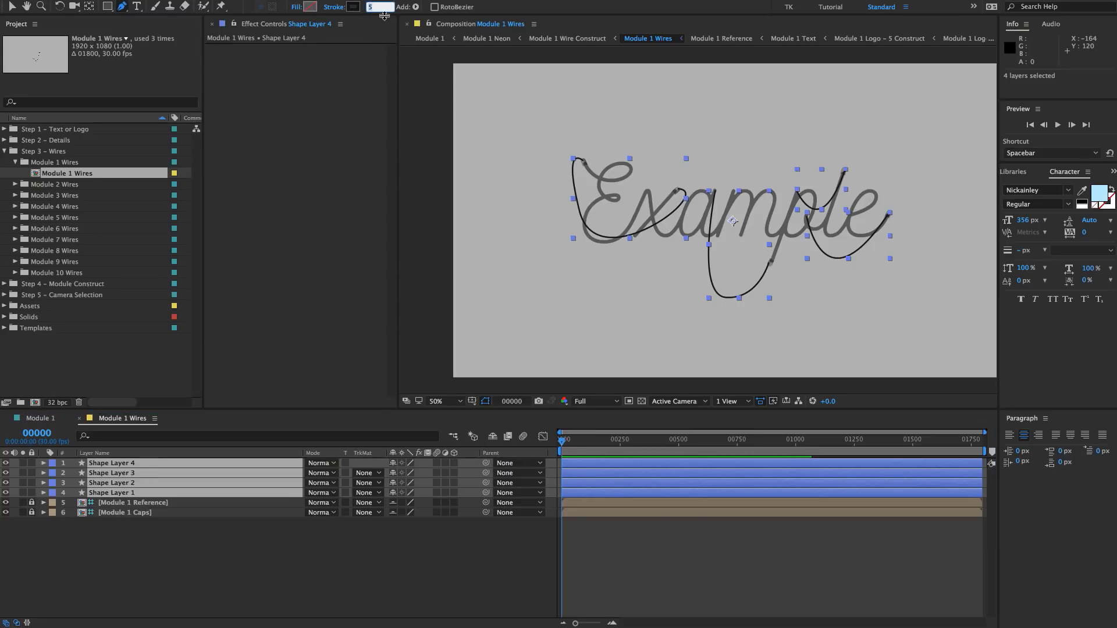
pyautogui.write('8')
pyautogui.press('Return')
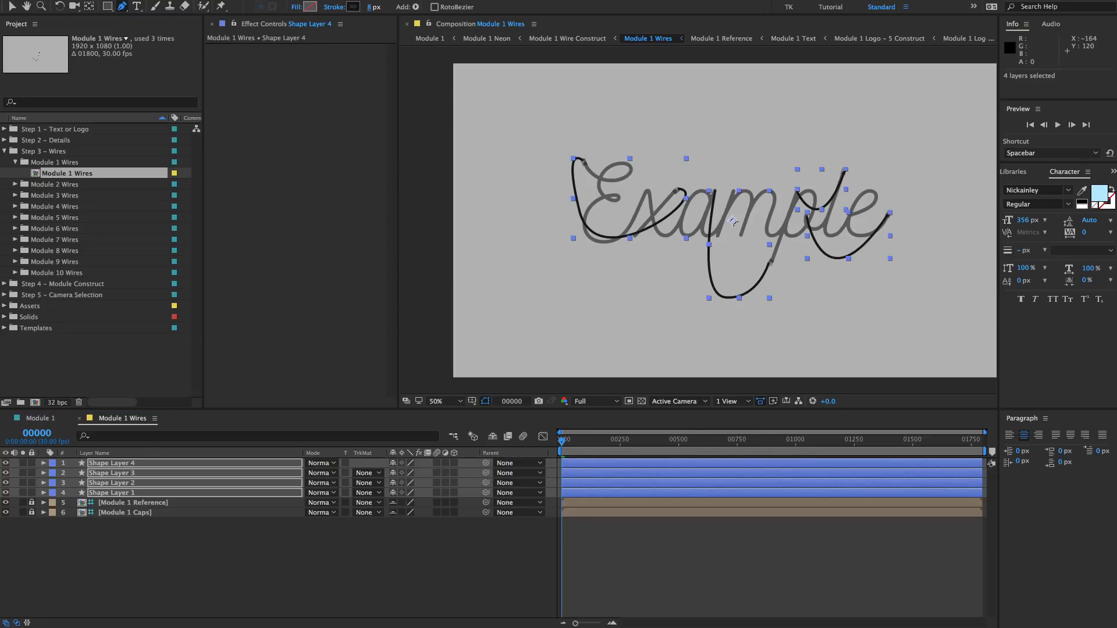
pyautogui.click(384, 581)
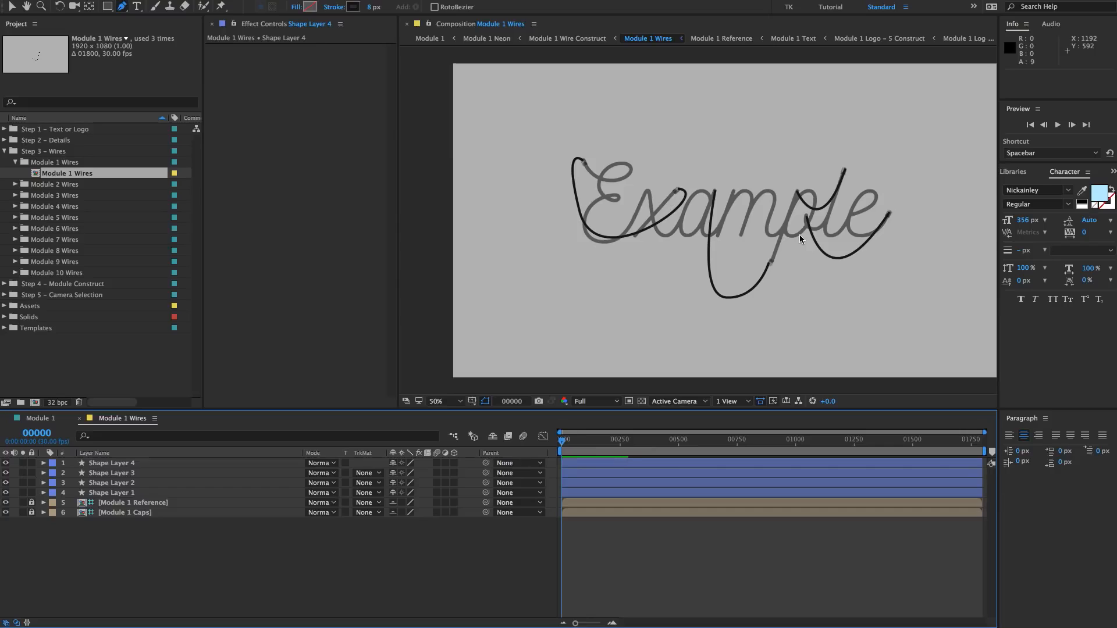
pyautogui.hotkey('ctrl', 'z')
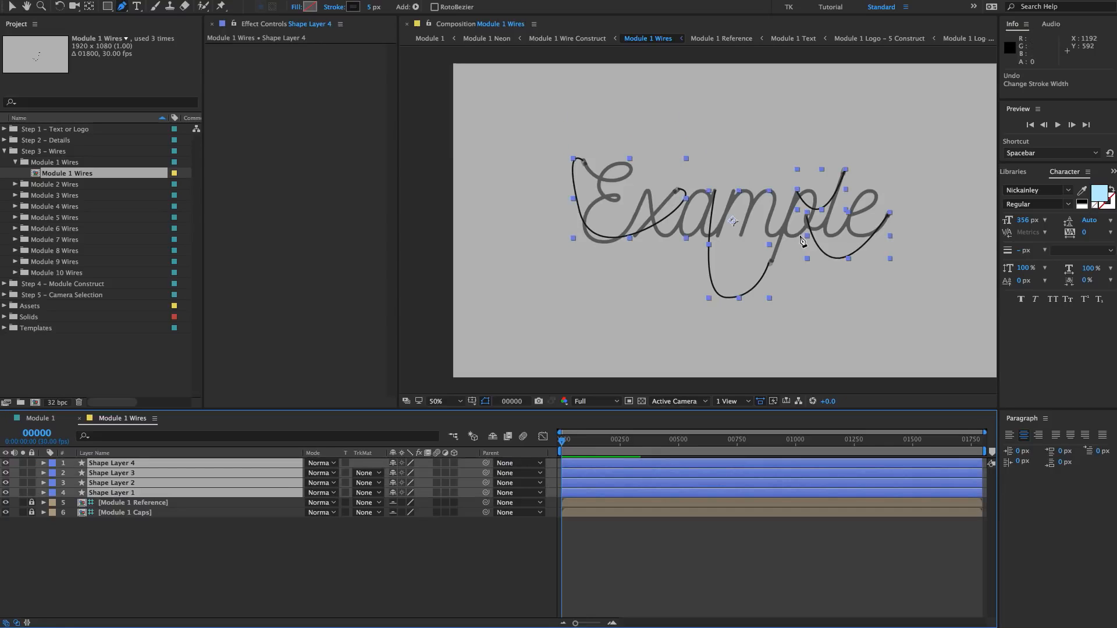
pyautogui.click(454, 547)
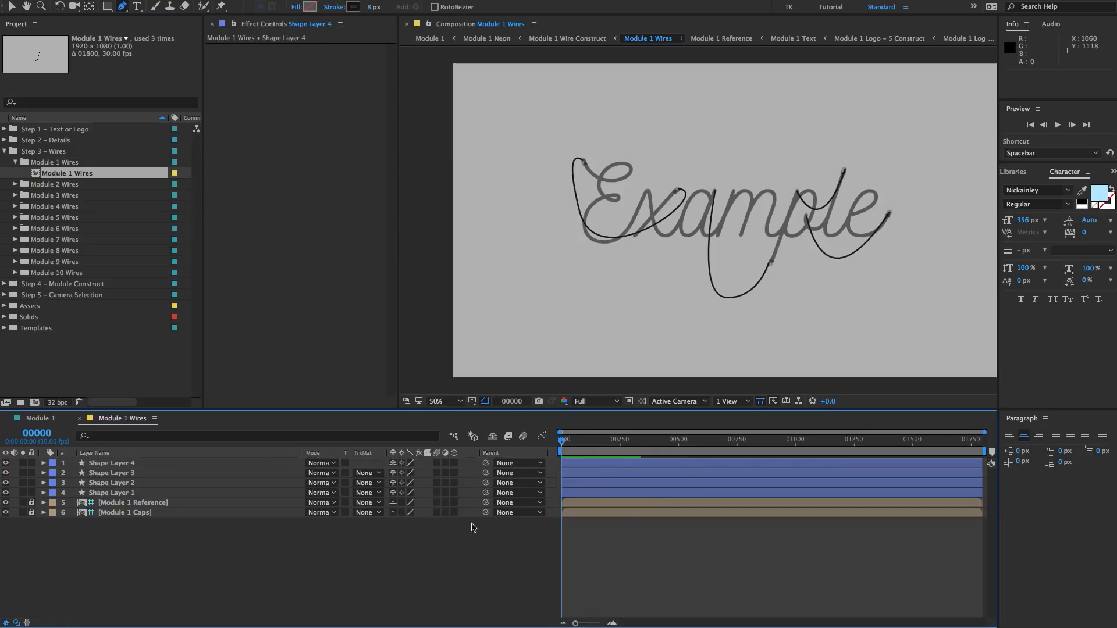
# - Collapse the Module 1 Wires folder and return to the Module 1 composition to examine the rendered wires along the lettering
pyautogui.click(173, 340)
pyautogui.click(29, 168)
pyautogui.click(15, 162)
pyautogui.click(18, 153)
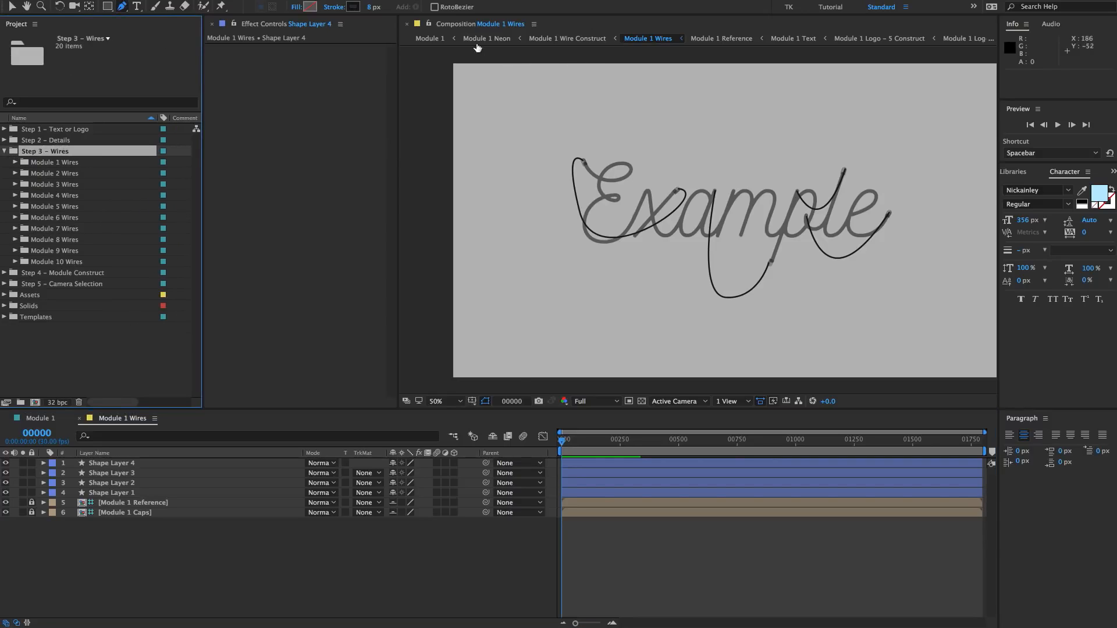
pyautogui.click(422, 39)
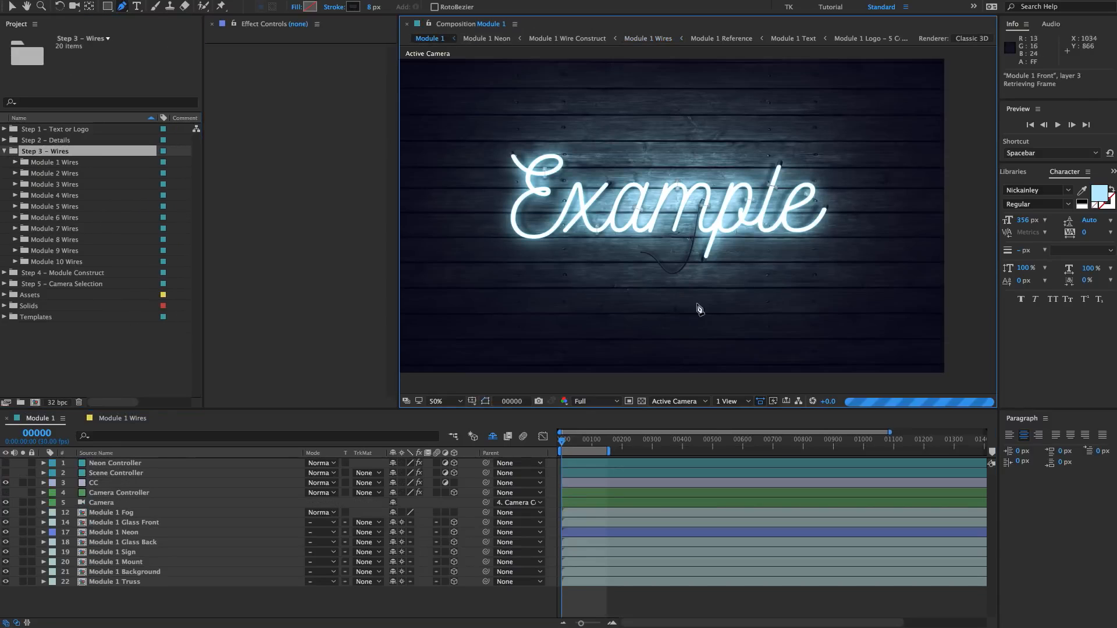
pyautogui.moveTo(692, 254); pyautogui.dragTo(738, 242)
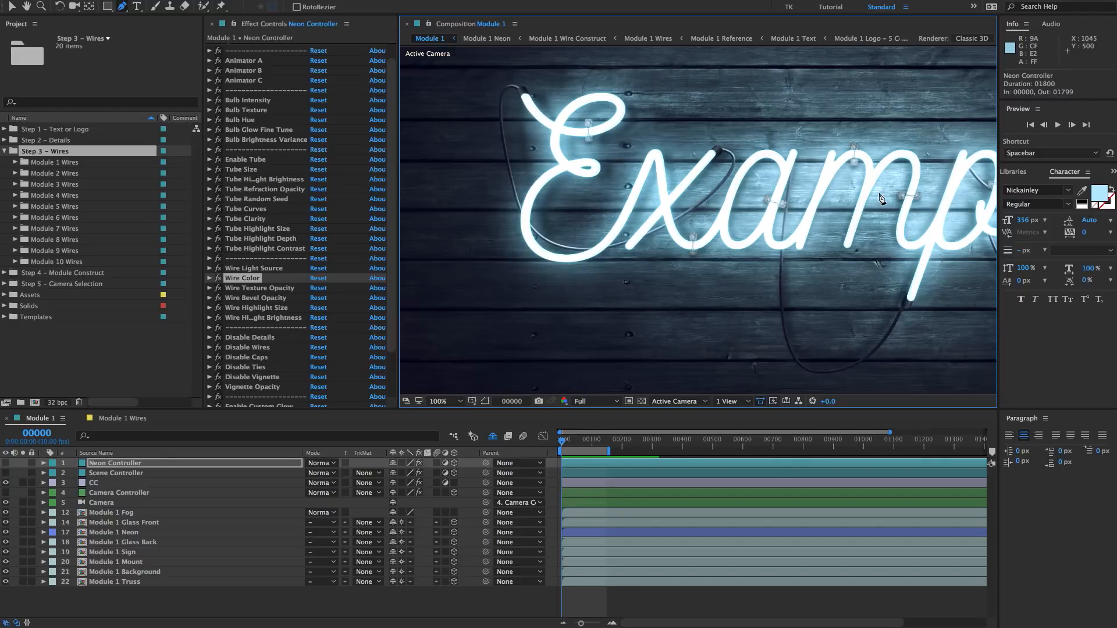
pyautogui.moveTo(879, 198); pyautogui.dragTo(760, 174)
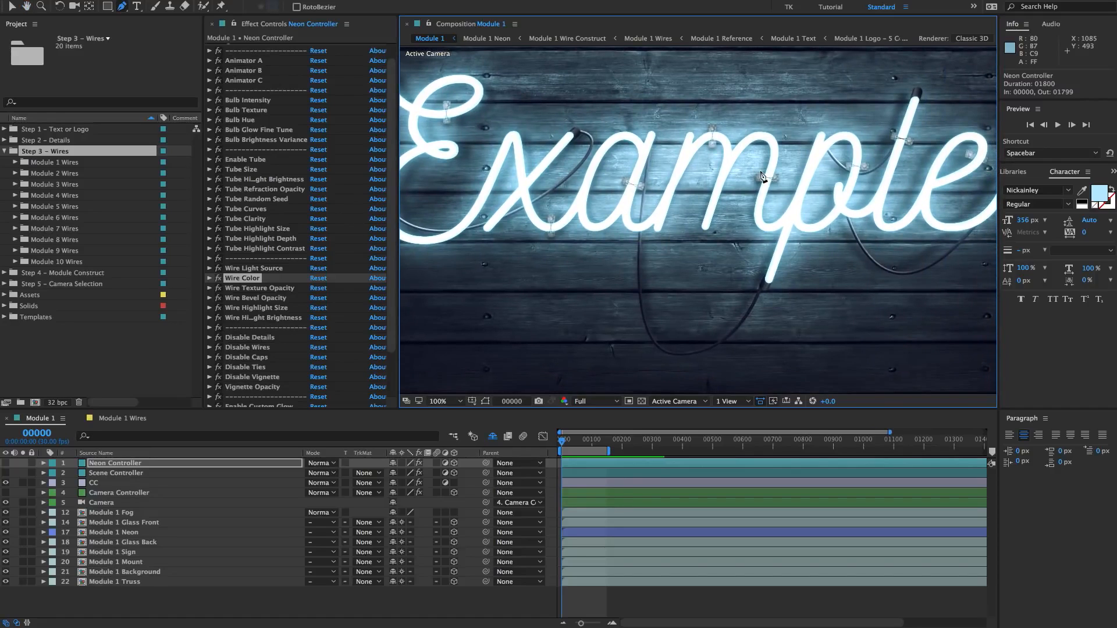
pyautogui.scroll(-2, 779, 183)
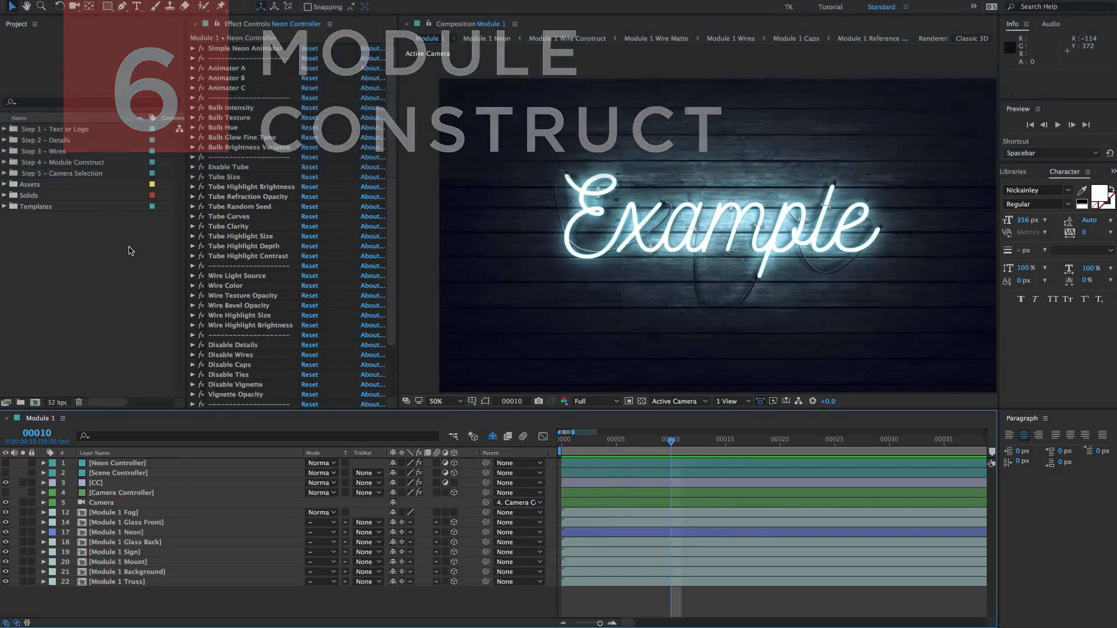
# - Expand the Step 4 – Module Construct folder and its Module 1 subfolder, and open the Module 1 composition
pyautogui.click(131, 250)
pyautogui.click(56, 162)
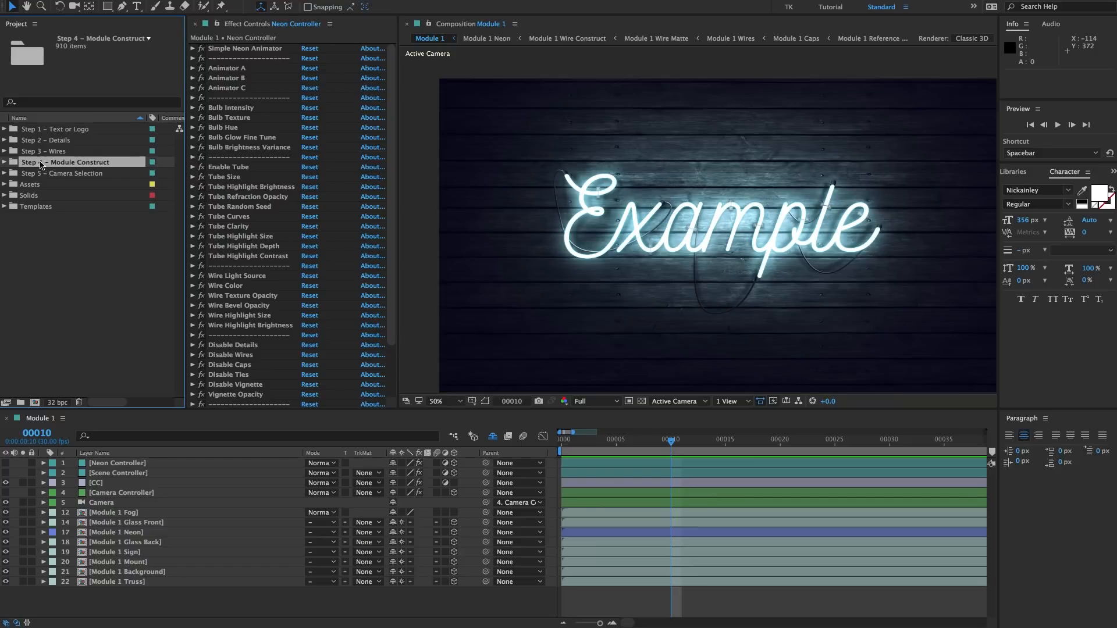
pyautogui.click(5, 162)
pyautogui.click(15, 173)
pyautogui.doubleClick(54, 184)
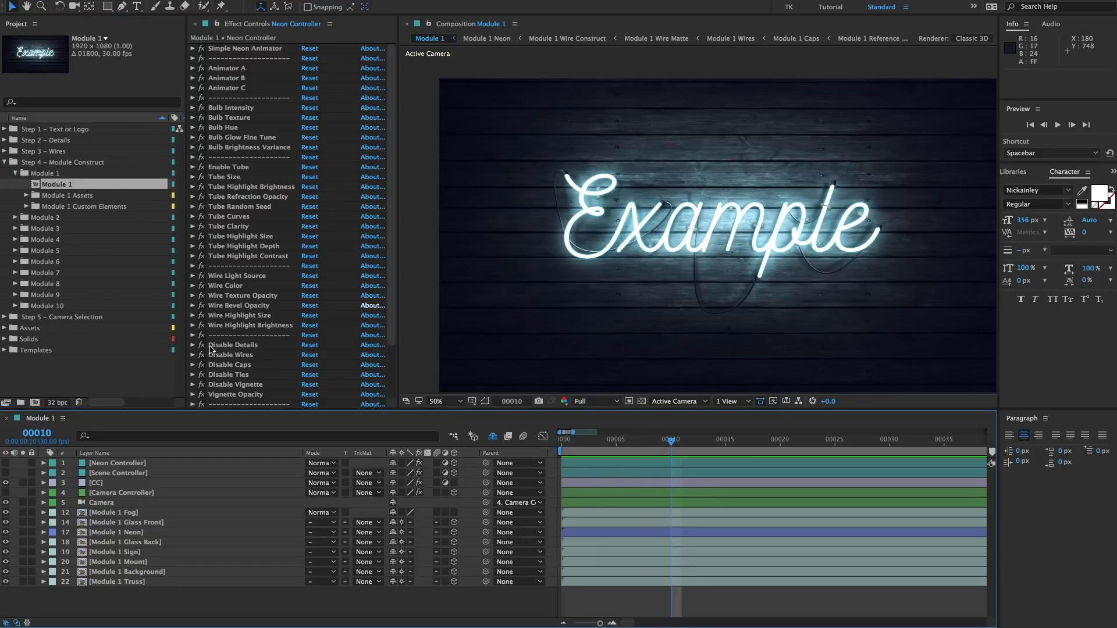
pyautogui.click(114, 367)
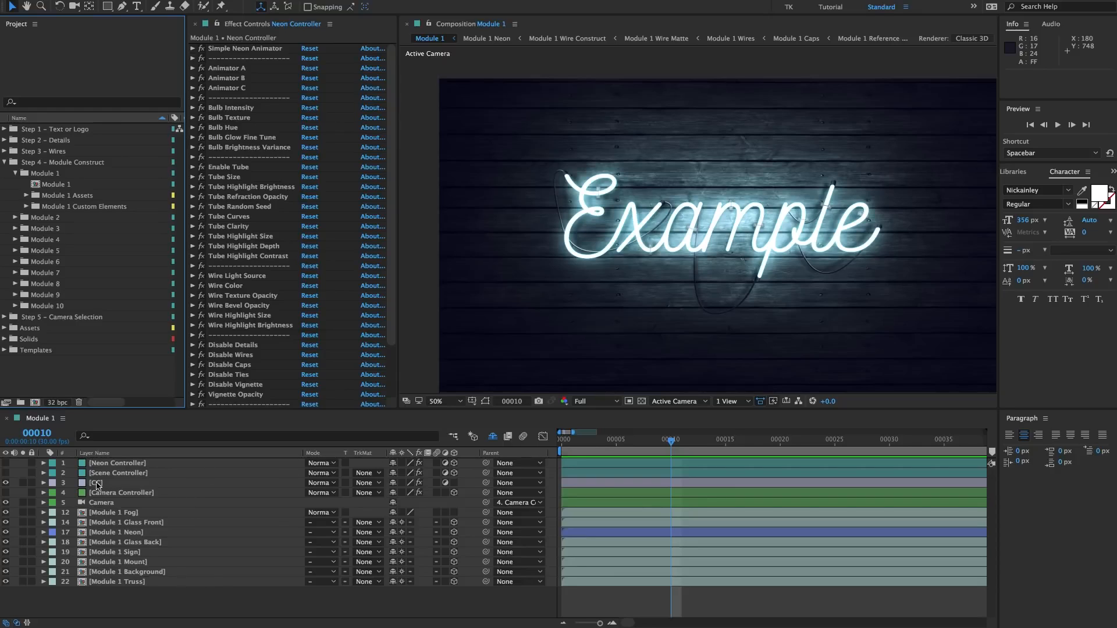
# - Compare the effect settings offered by the Neon Controller and Scene Controller layers
pyautogui.click(129, 467)
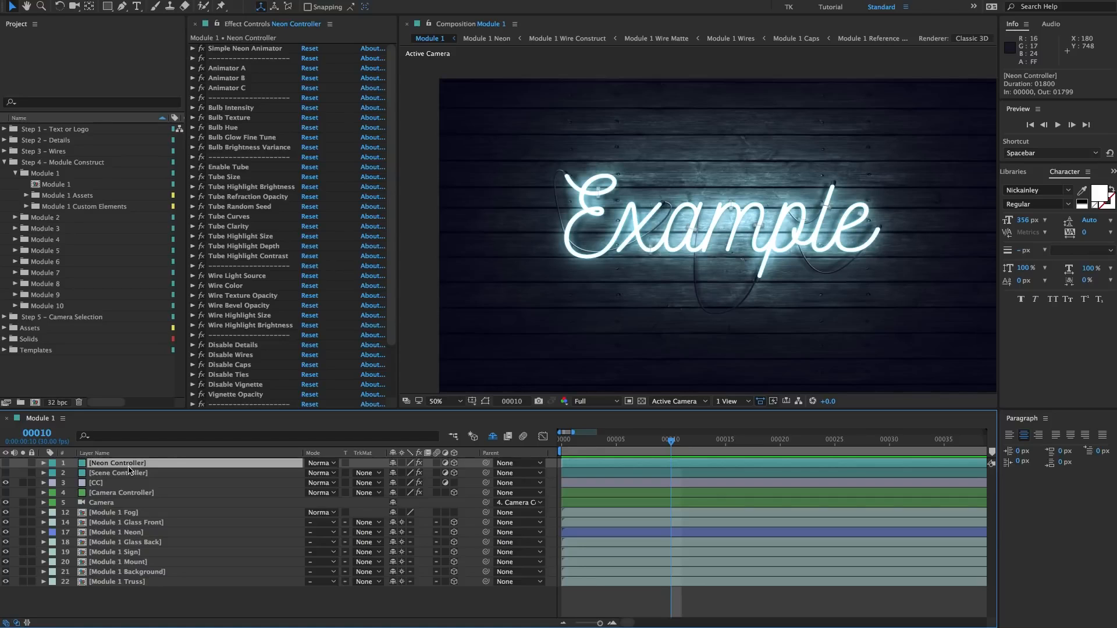
pyautogui.click(129, 474)
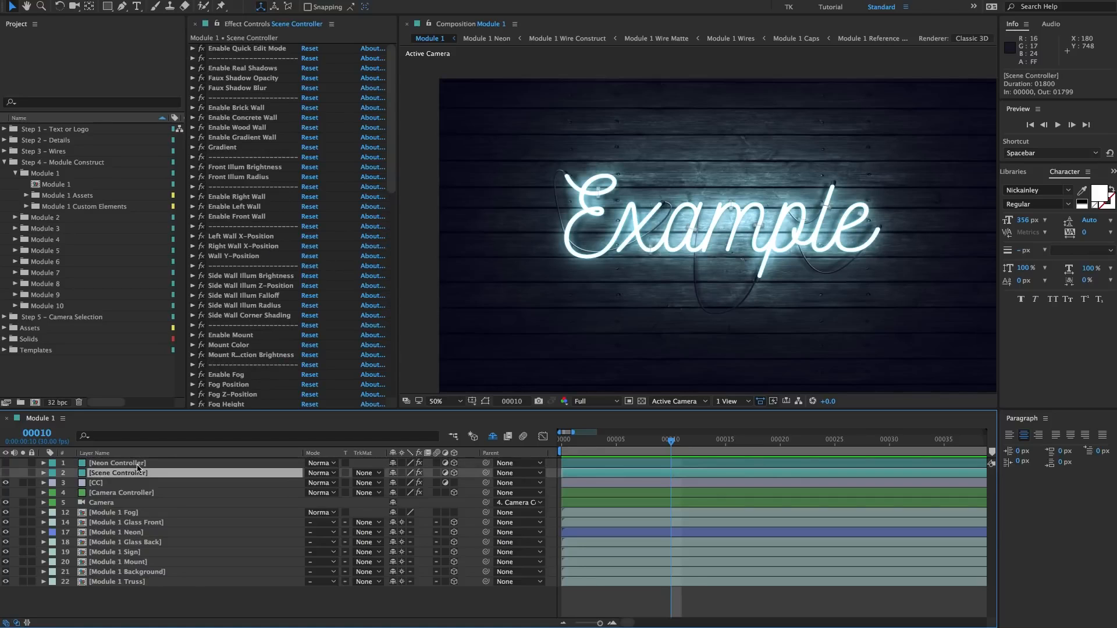
pyautogui.keyDown('shift'); pyautogui.click(141, 465); pyautogui.keyUp('shift')
pyautogui.click(124, 502)
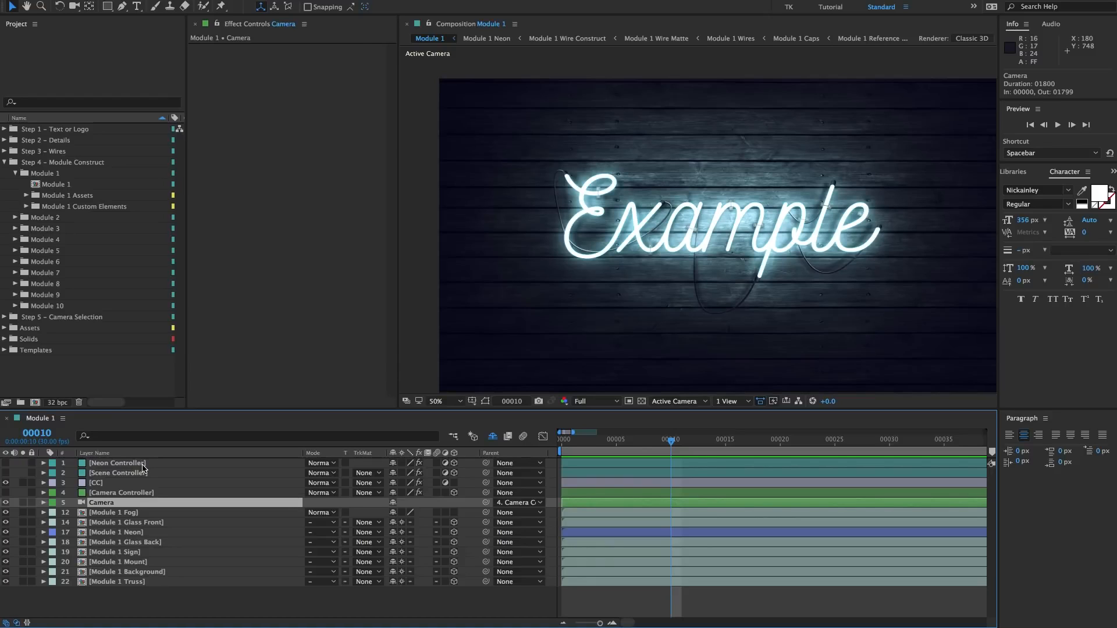
pyautogui.click(143, 465)
pyautogui.click(138, 472)
pyautogui.click(137, 463)
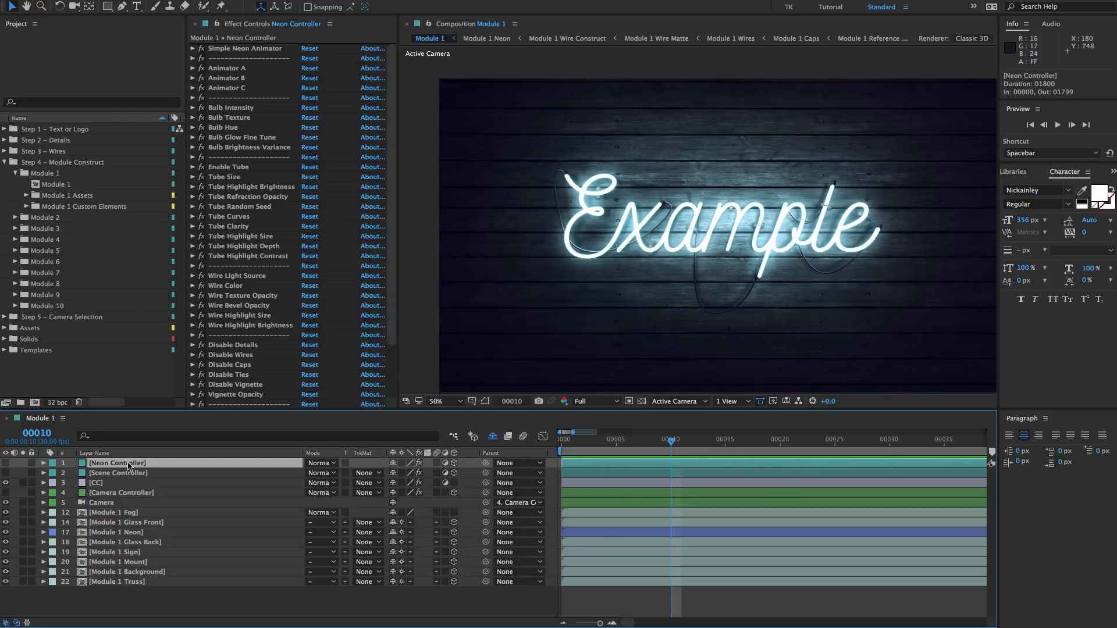
pyautogui.click(131, 474)
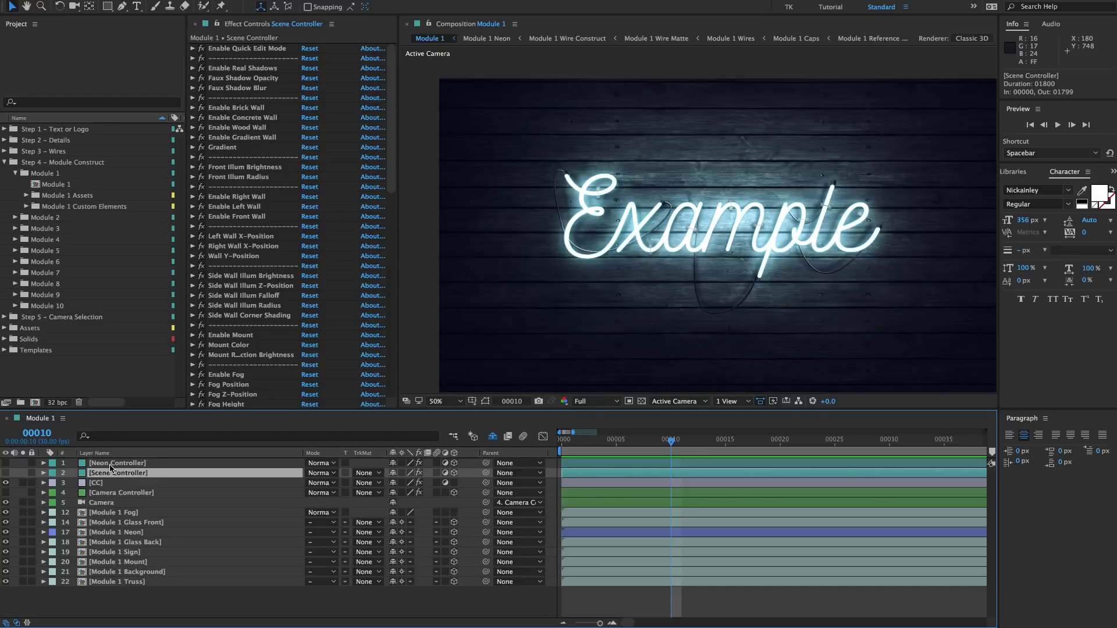
# - Keyframe the Neon Controller's Simple Neon Animator slider at frame 10 and reveal its keyframe in the timeline
pyautogui.click(105, 464)
pyautogui.click(243, 50)
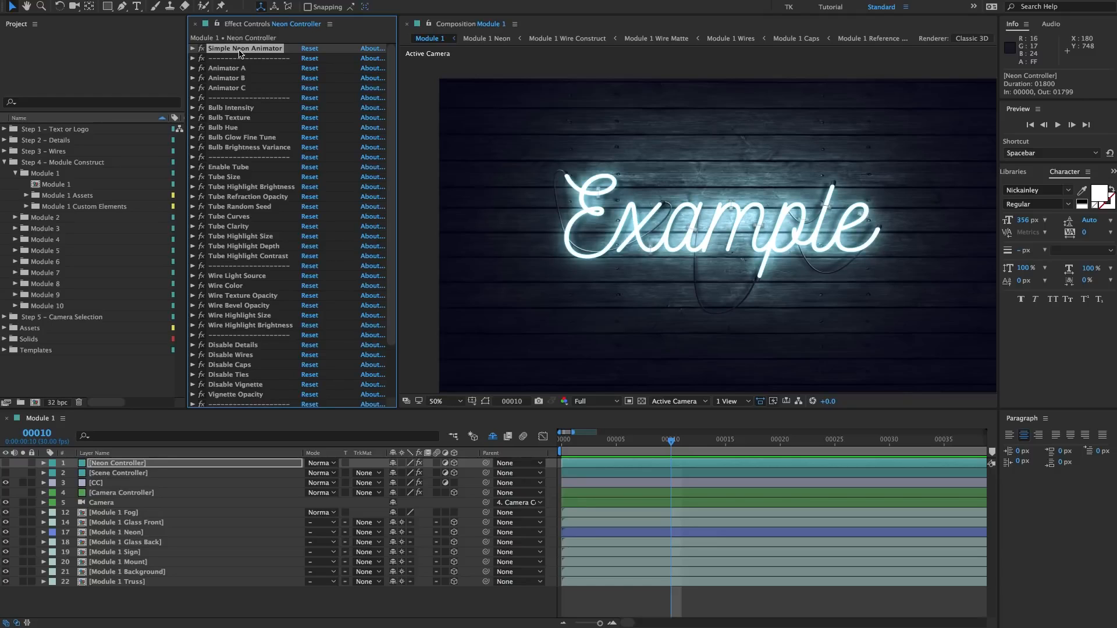
pyautogui.click(172, 464)
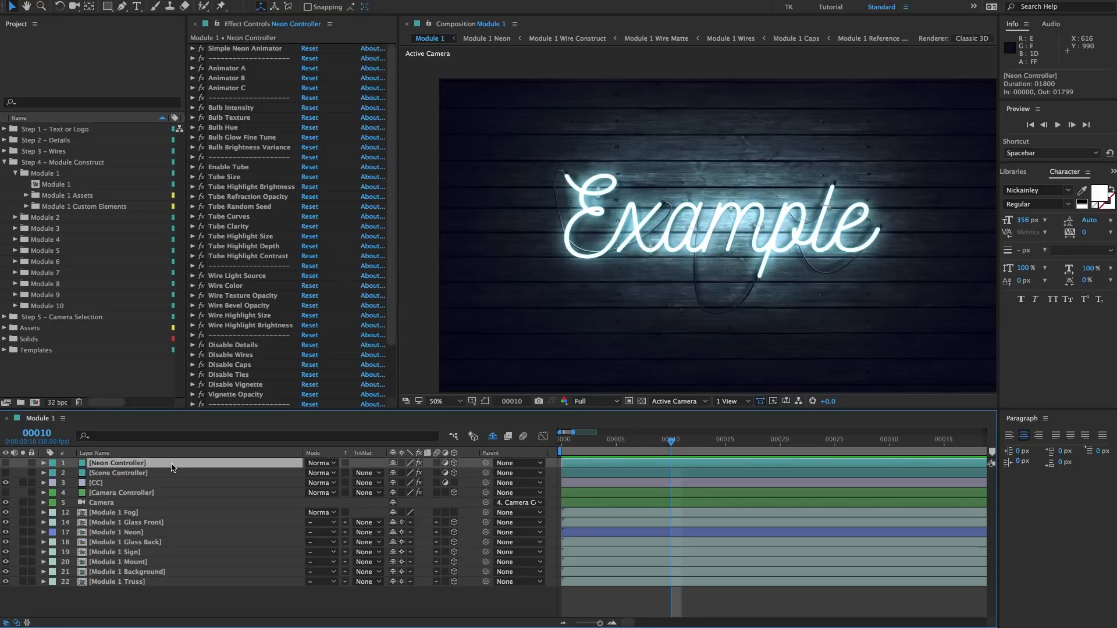
pyautogui.moveTo(646, 443); pyautogui.dragTo(668, 439)
pyautogui.click(250, 49)
pyautogui.click(193, 49)
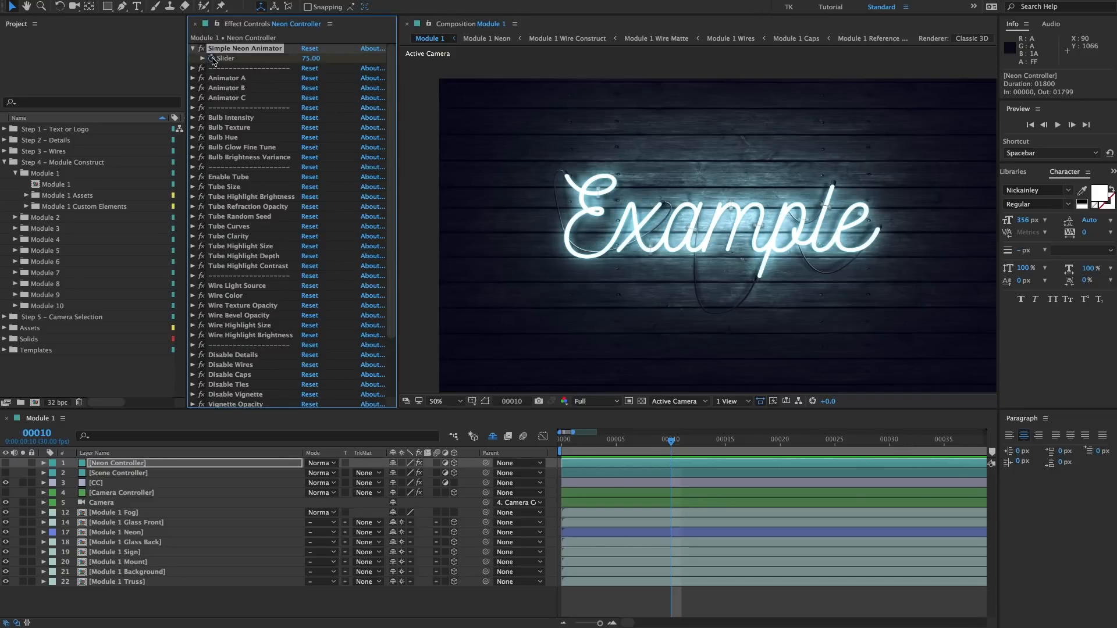
pyautogui.click(636, 468)
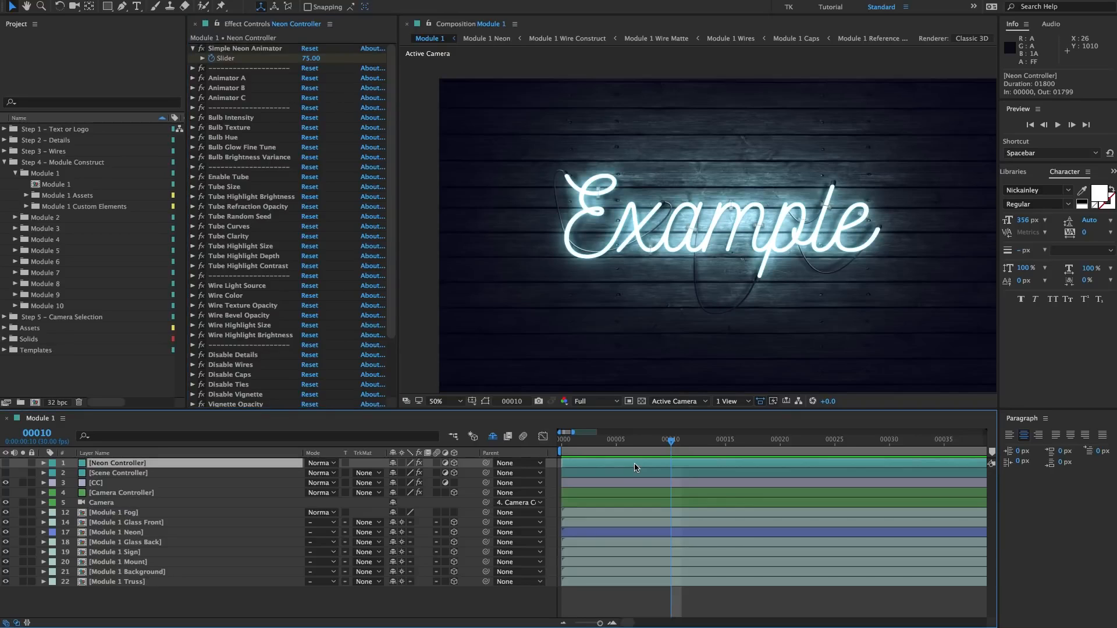
pyautogui.press('u')
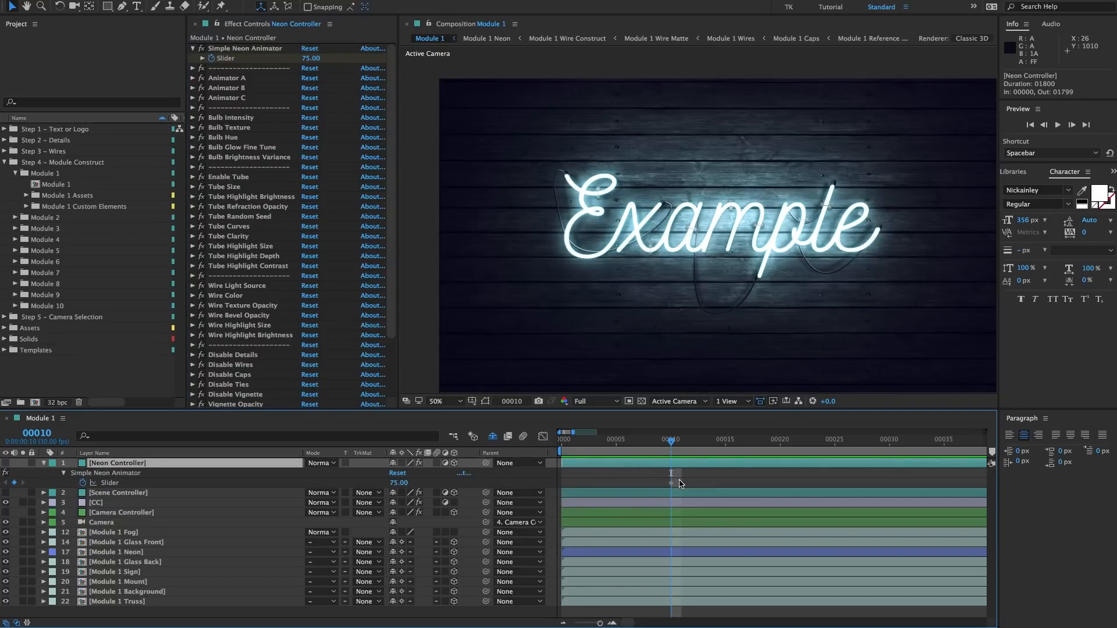
# - Set the Simple Neon Animator slider to 0 at frame 9 and return to frame 10
pyautogui.moveTo(671, 442); pyautogui.dragTo(662, 442)
pyautogui.click(311, 58)
pyautogui.write('0')
pyautogui.press('Return')
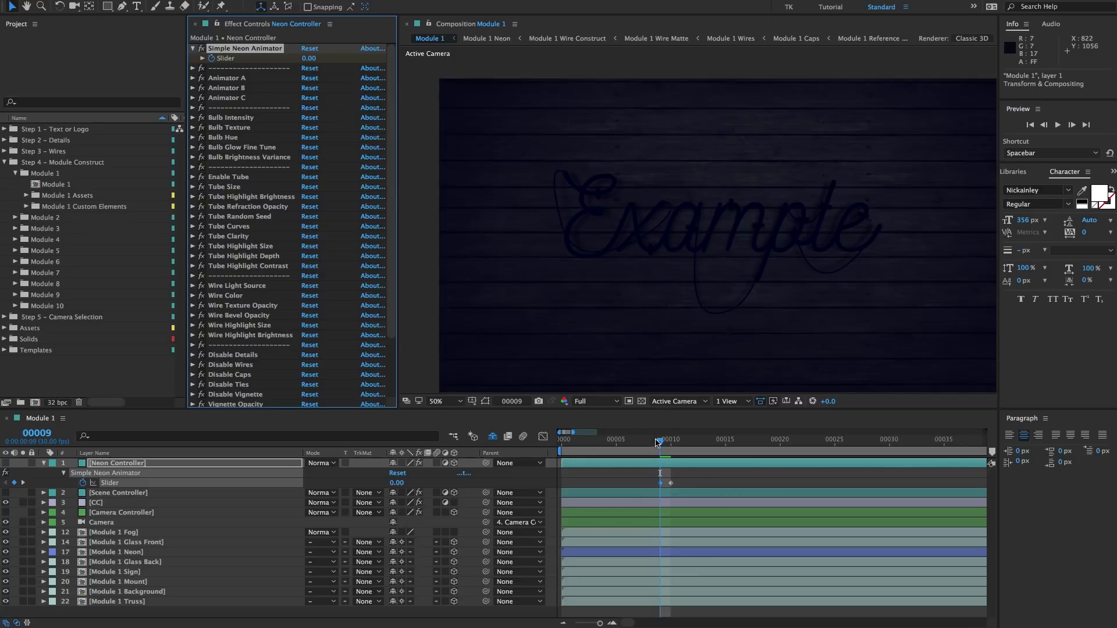
pyautogui.moveTo(658, 443)
pyautogui.mouseDown()
pyautogui.moveTo(561, 443)
pyautogui.moveTo(670, 446)
pyautogui.mouseUp()
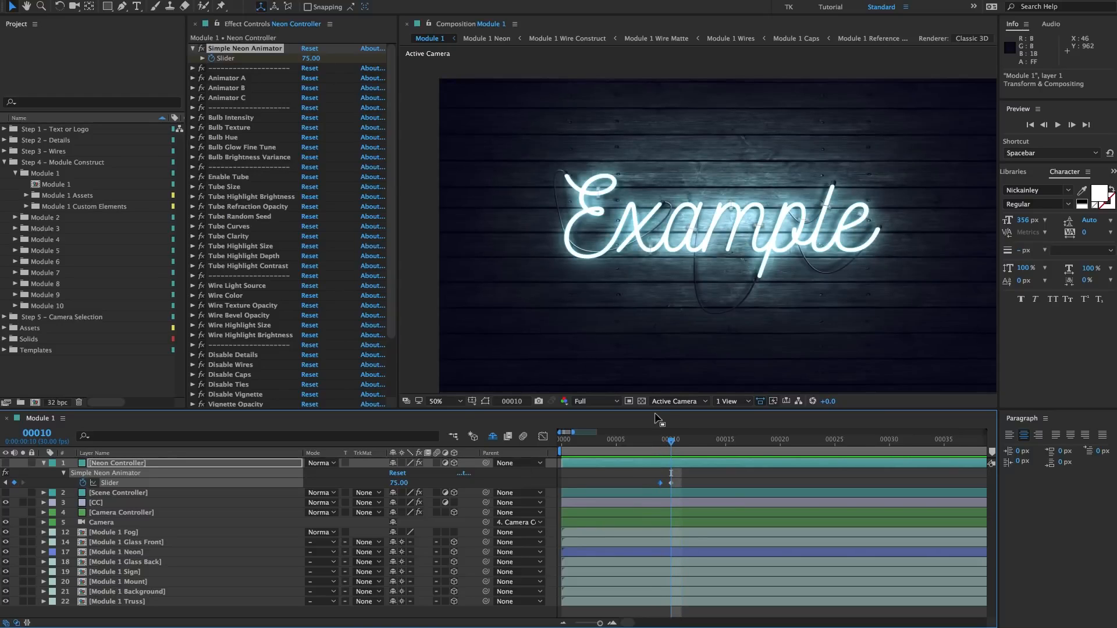
# - Try a Simple Neon Animator value of 15 at frame 9 and reset it to 0
pyautogui.moveTo(671, 446); pyautogui.dragTo(662, 447)
pyautogui.click(319, 59)
pyautogui.write('15')
pyautogui.press('Return')
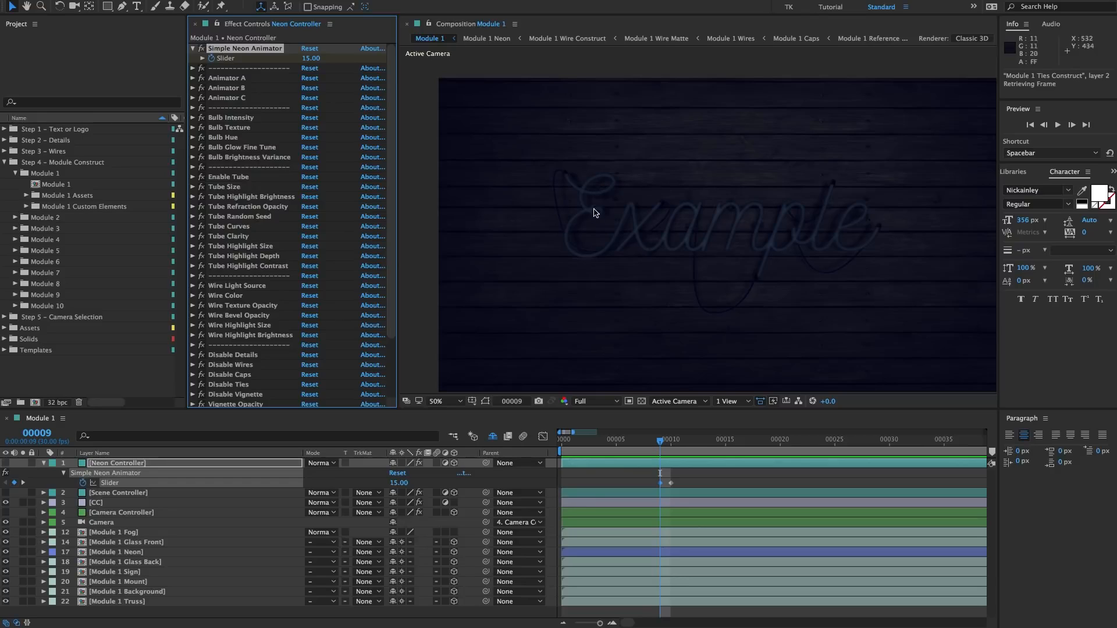
pyautogui.click(311, 58)
pyautogui.write('0')
pyautogui.press('Return')
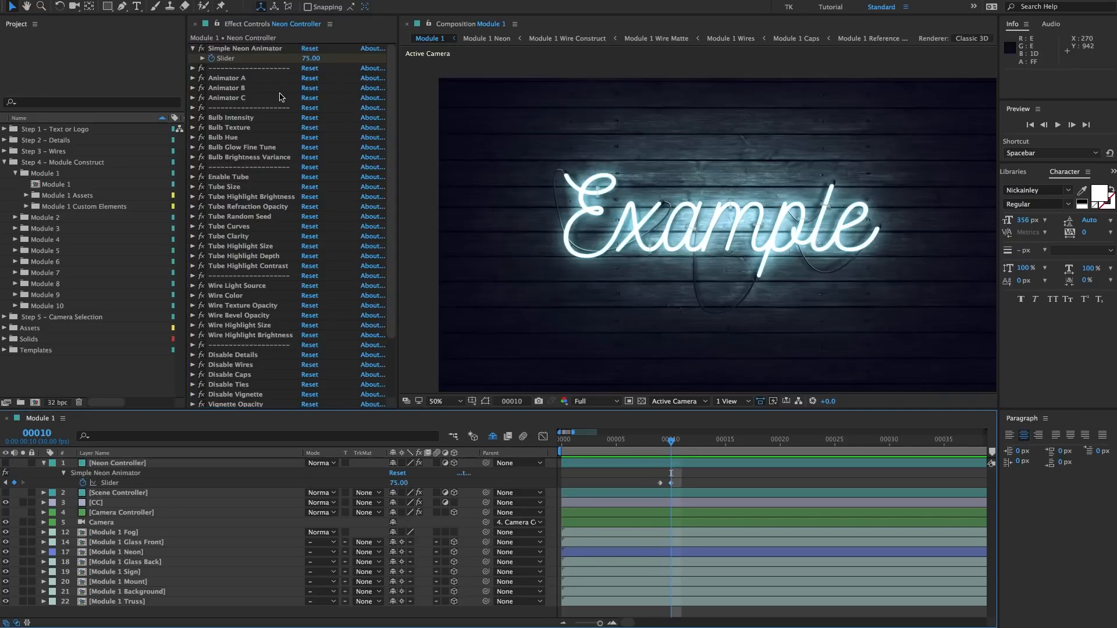
# - Review the Neon Controller's Animator A to C group and its bulb settings, from Bulb Intensity to Bulb Brightness Variance
pyautogui.click(235, 78)
pyautogui.keyDown('shift'); pyautogui.click(241, 98); pyautogui.keyUp('shift')
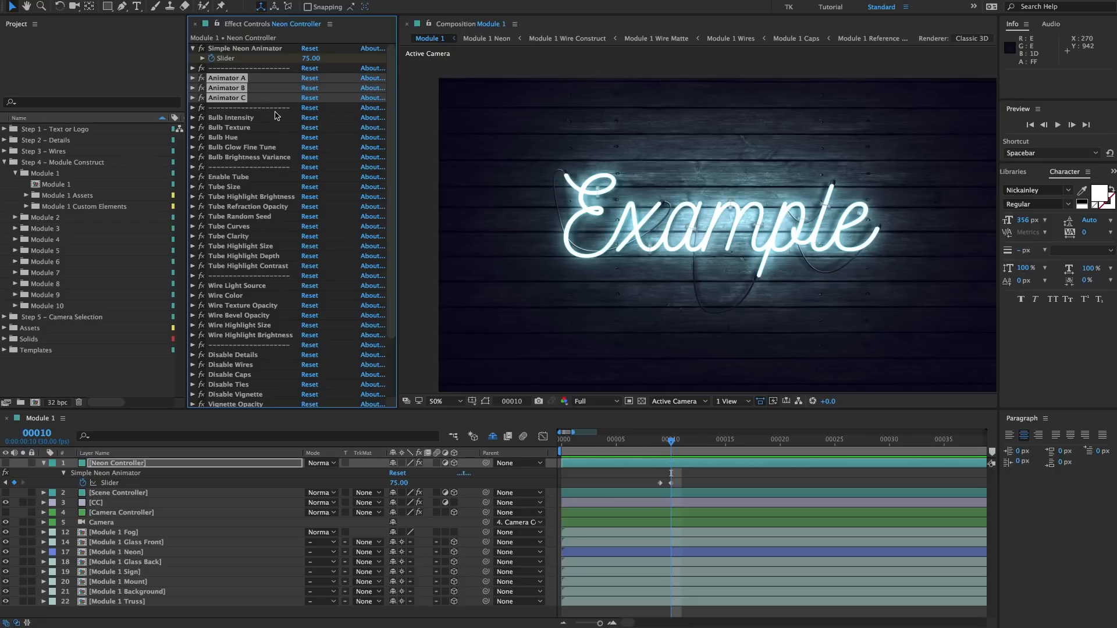
pyautogui.click(337, 116)
pyautogui.click(217, 118)
pyautogui.keyDown('shift'); pyautogui.click(219, 157); pyautogui.keyUp('shift')
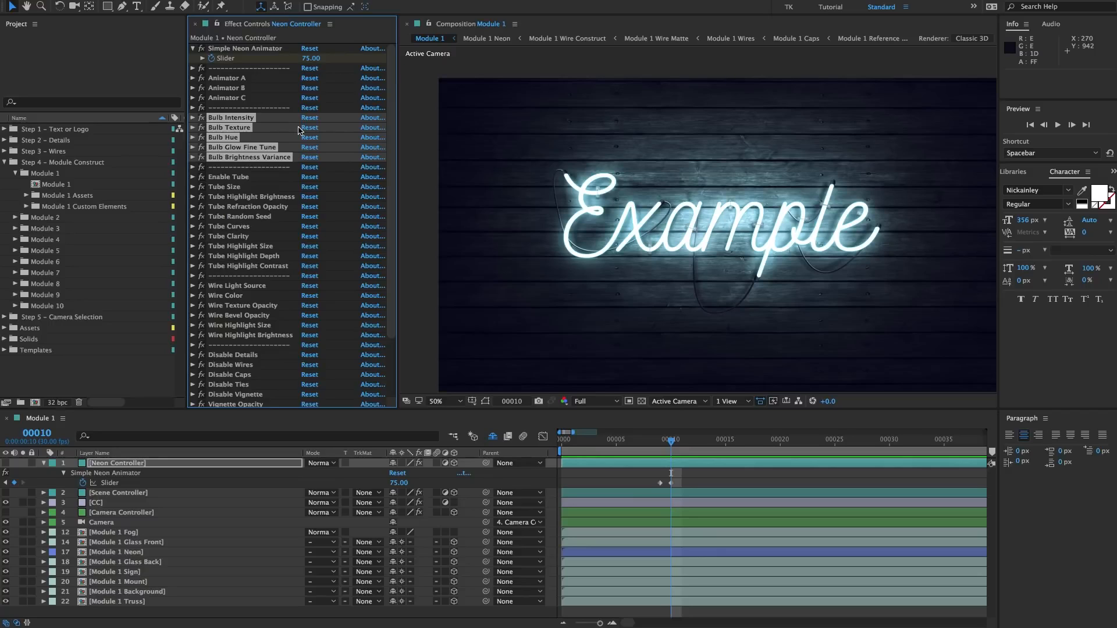
pyautogui.click(329, 103)
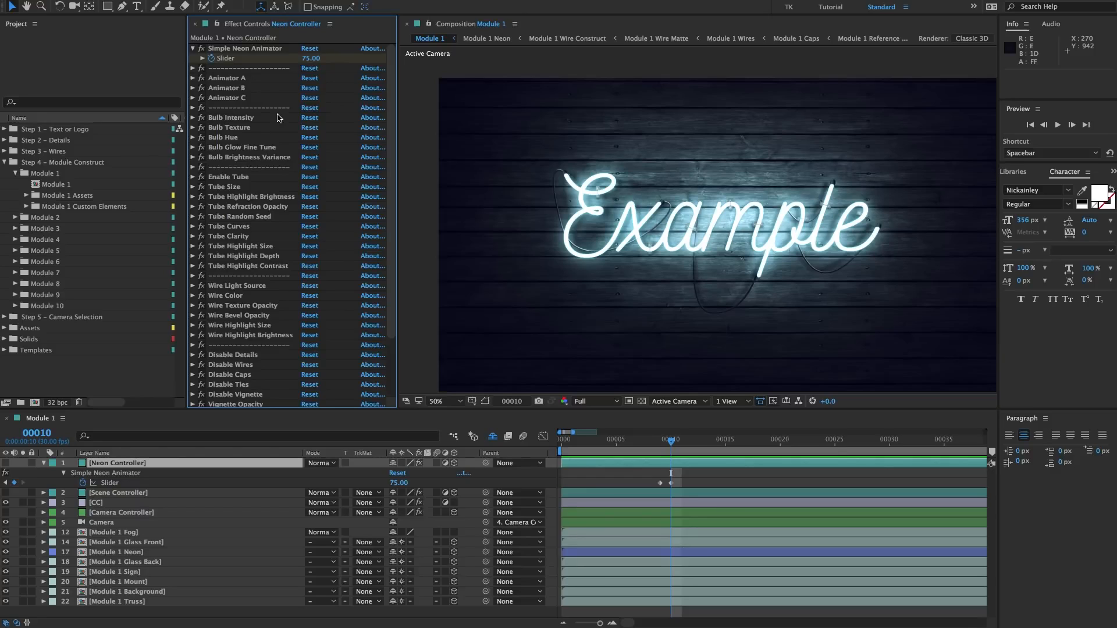
pyautogui.click(235, 119)
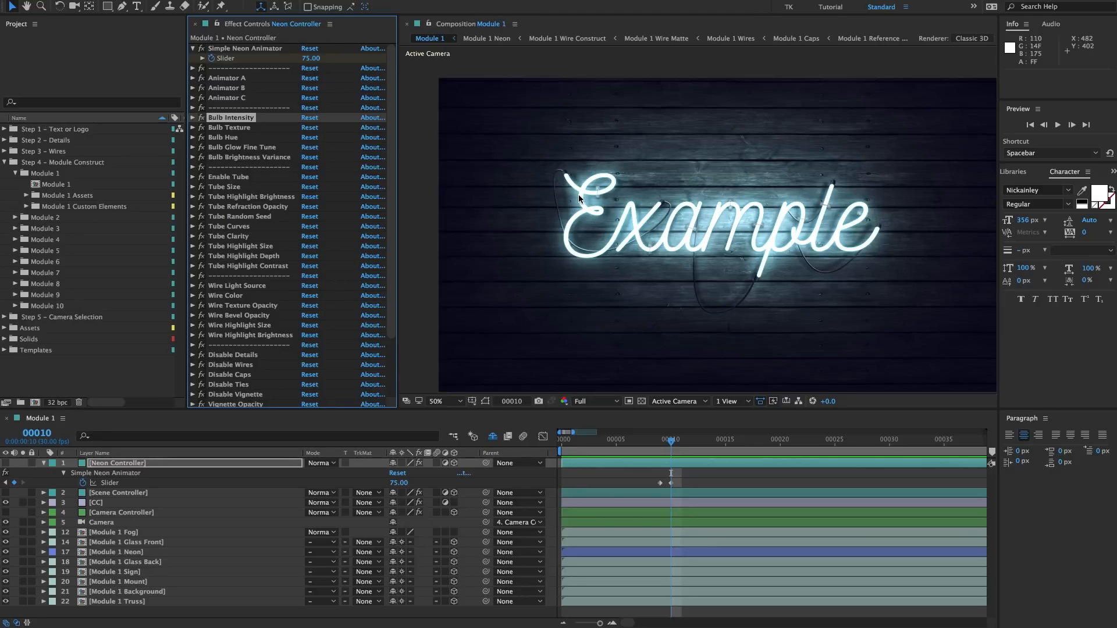
pyautogui.click(236, 127)
# - Set the Simple Neon Animator slider to 65 at frame 10
pyautogui.scroll(2, 720, 264)
pyautogui.press(',')
pyautogui.press('.')
pyautogui.click(310, 59)
pyautogui.write('6')
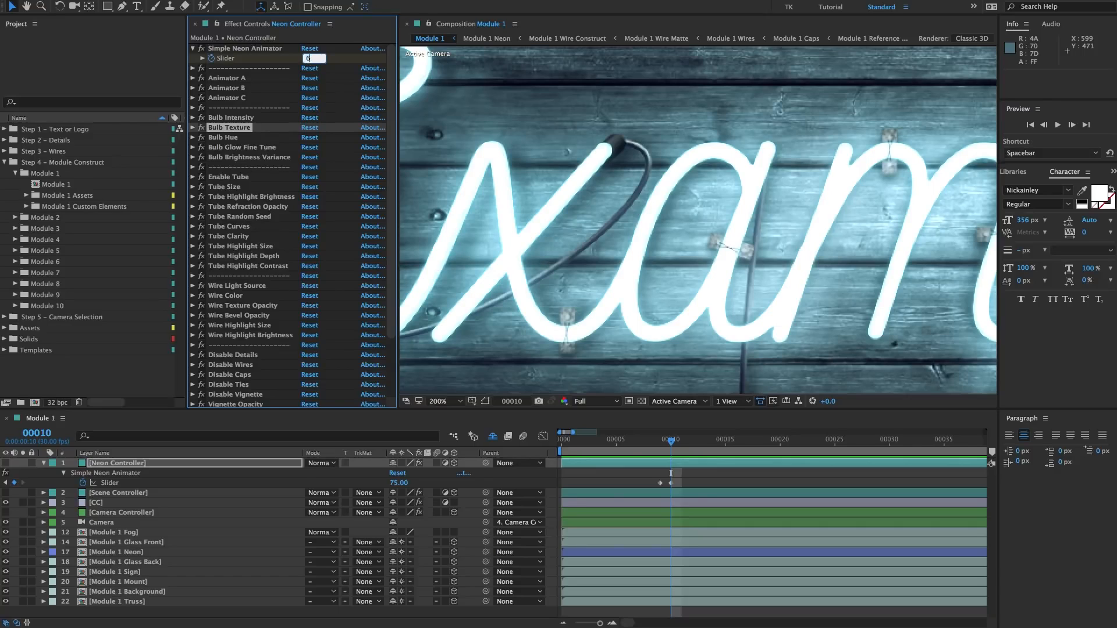
pyautogui.write('5')
pyautogui.press('Return')
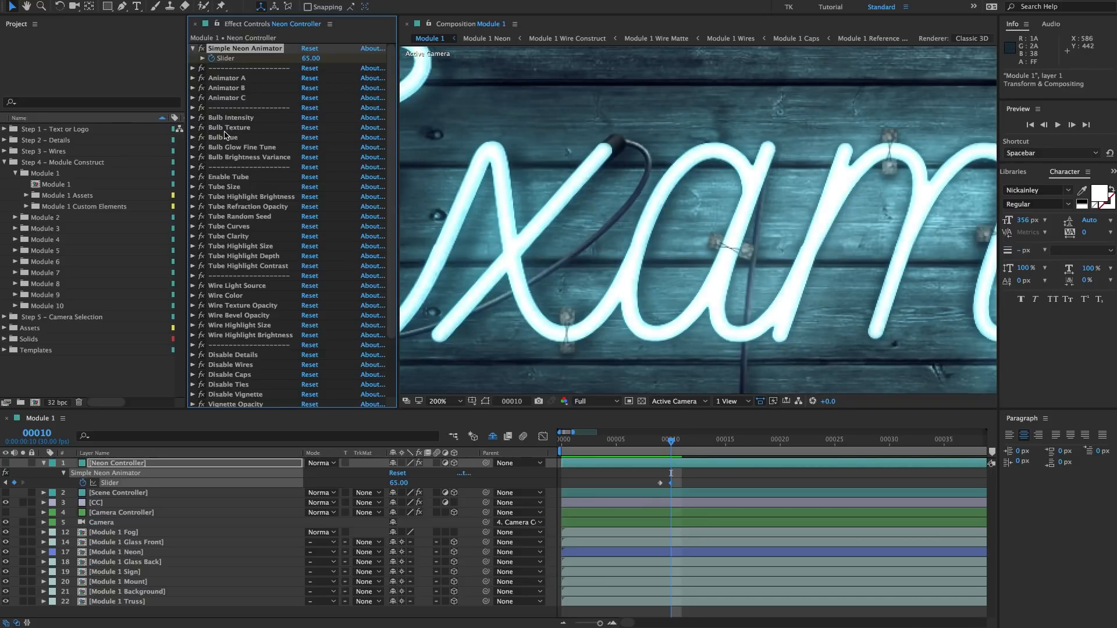
# - Try a Bulb Texture value of 75 on the Neon Controller and inspect the sign's tubes
pyautogui.click(193, 127)
pyautogui.click(312, 139)
pyautogui.write('75')
pyautogui.press('Return')
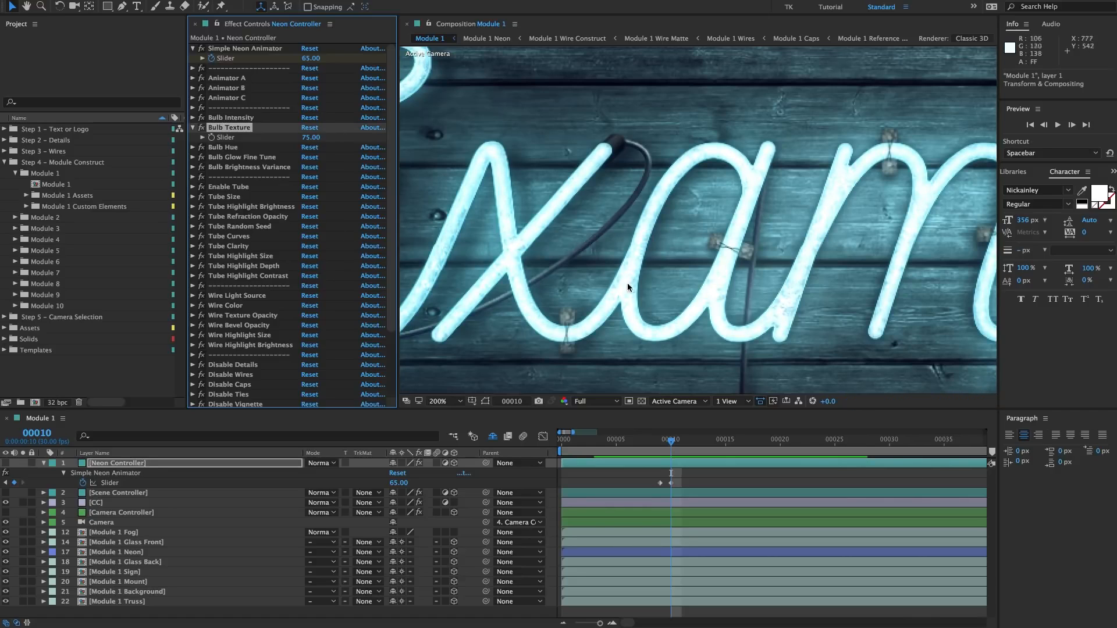
pyautogui.scroll(-1, 793, 225)
pyautogui.scroll(-1, 724, 209)
pyautogui.scroll(1, 736, 211)
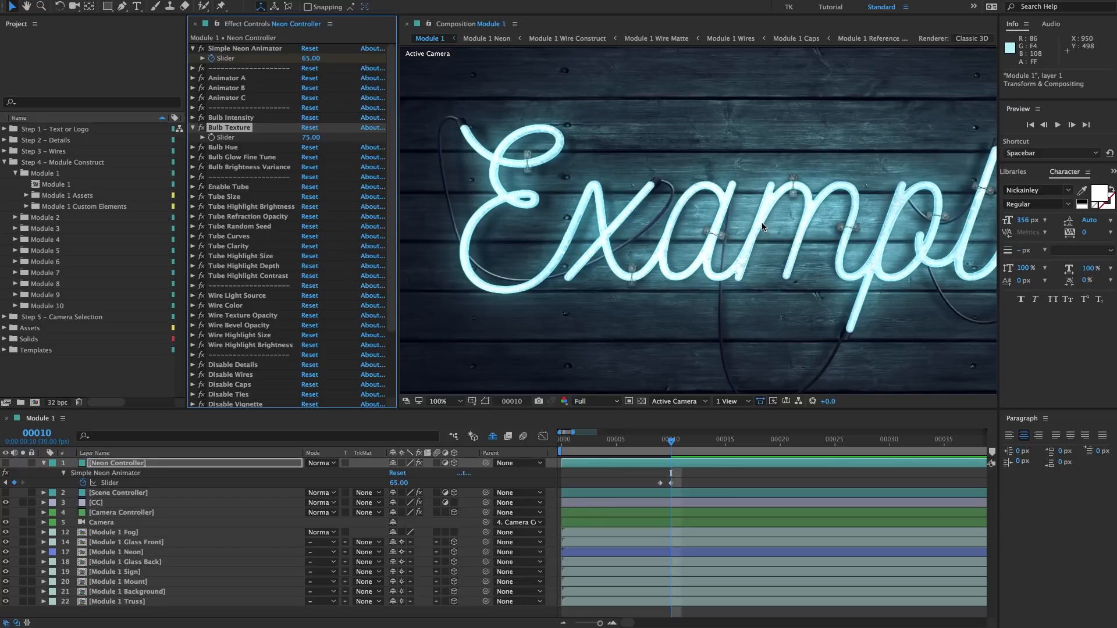
# - Set the Neon Controller's Bulb Texture slider to 50
pyautogui.click(310, 138)
pyautogui.write('50')
pyautogui.press('Return')
# - Review the Bulb Hue, Bulb Glow Fine Tune and Bulb Brightness Variance settings and the separated effect groups, and collapse Bulb Texture
pyautogui.click(234, 150)
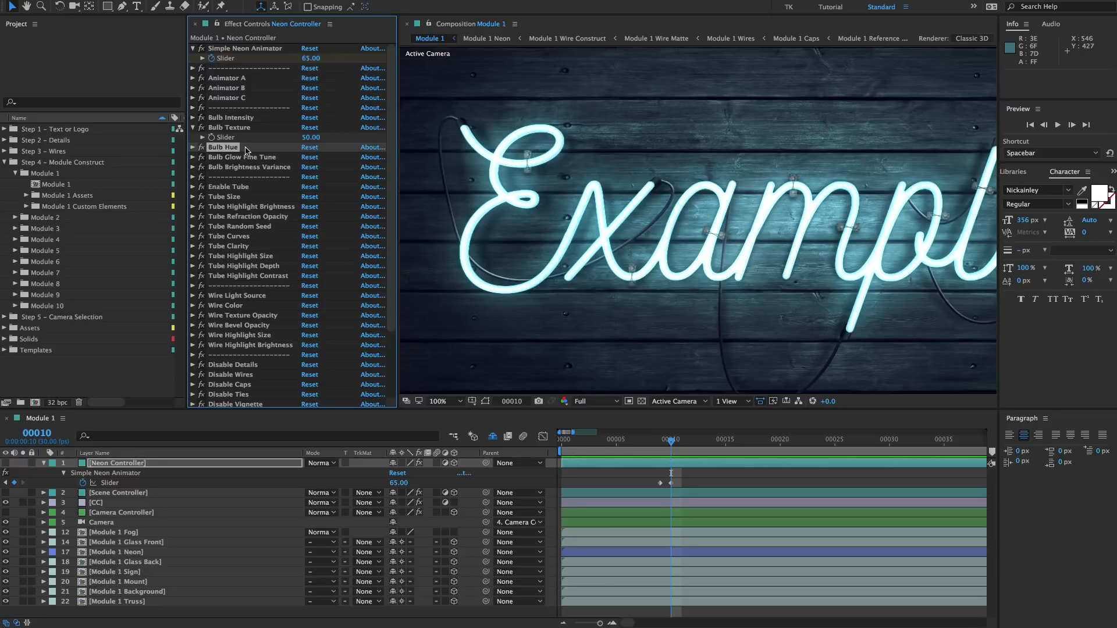
pyautogui.click(247, 161)
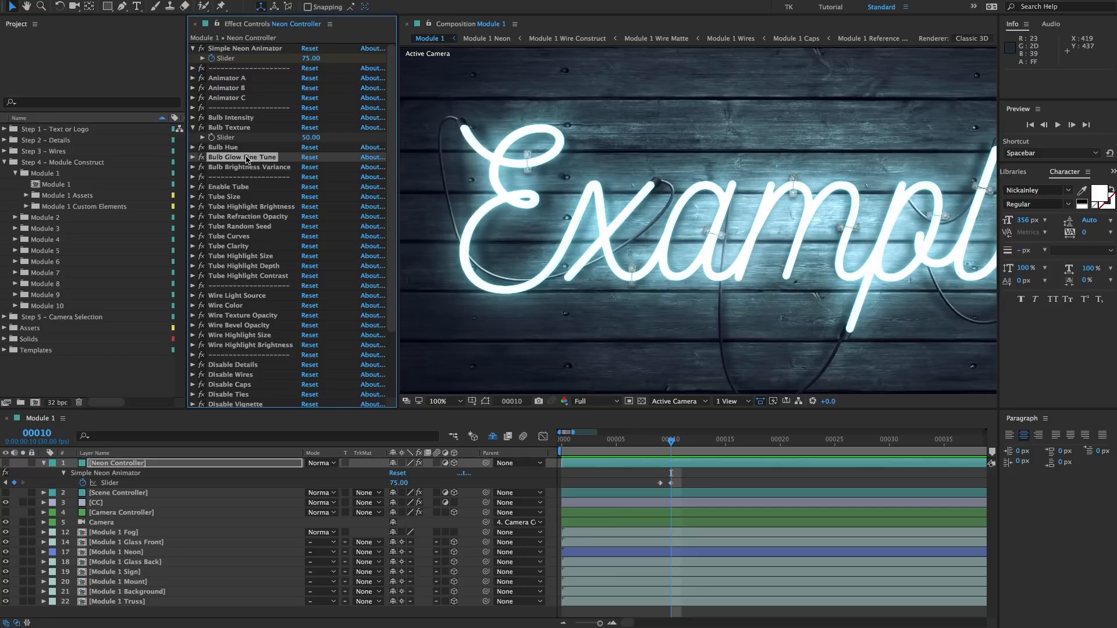
pyautogui.click(262, 167)
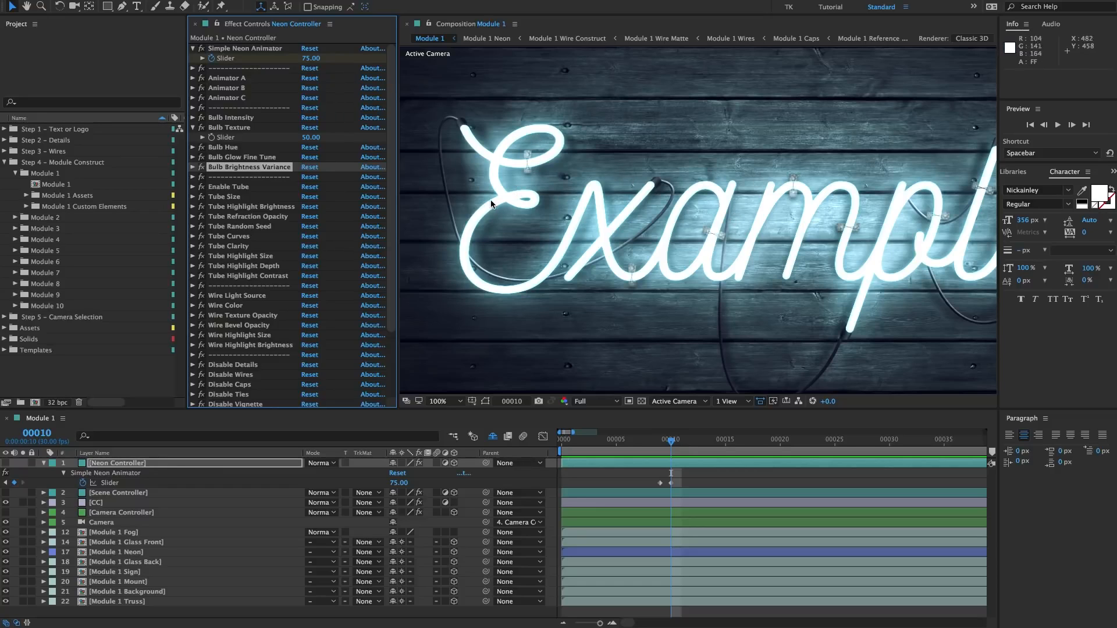
pyautogui.press(',')
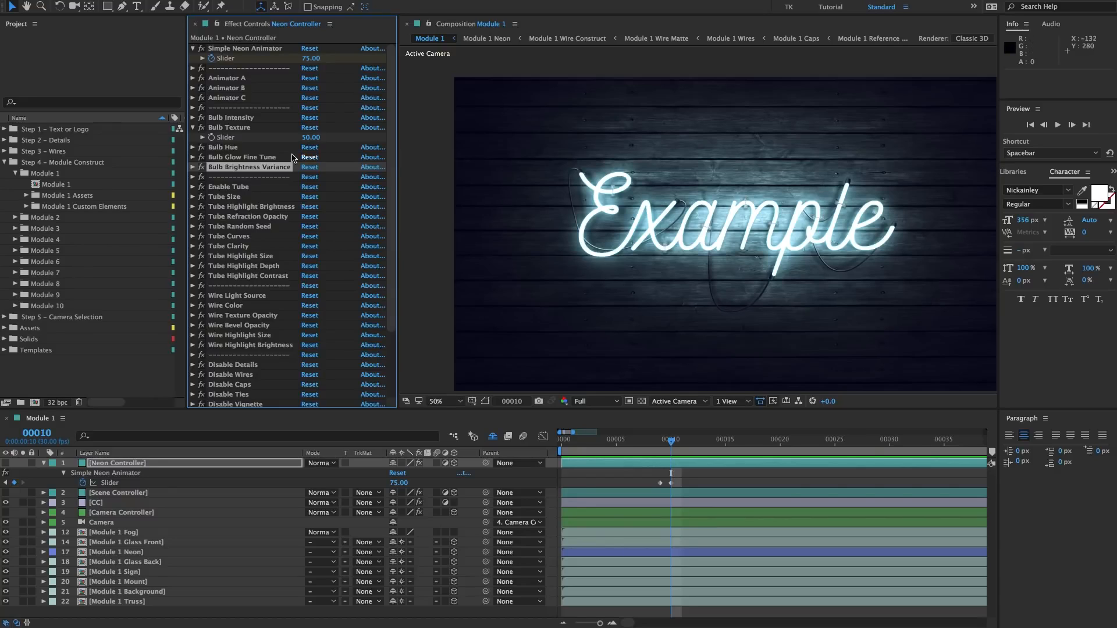
pyautogui.click(265, 191)
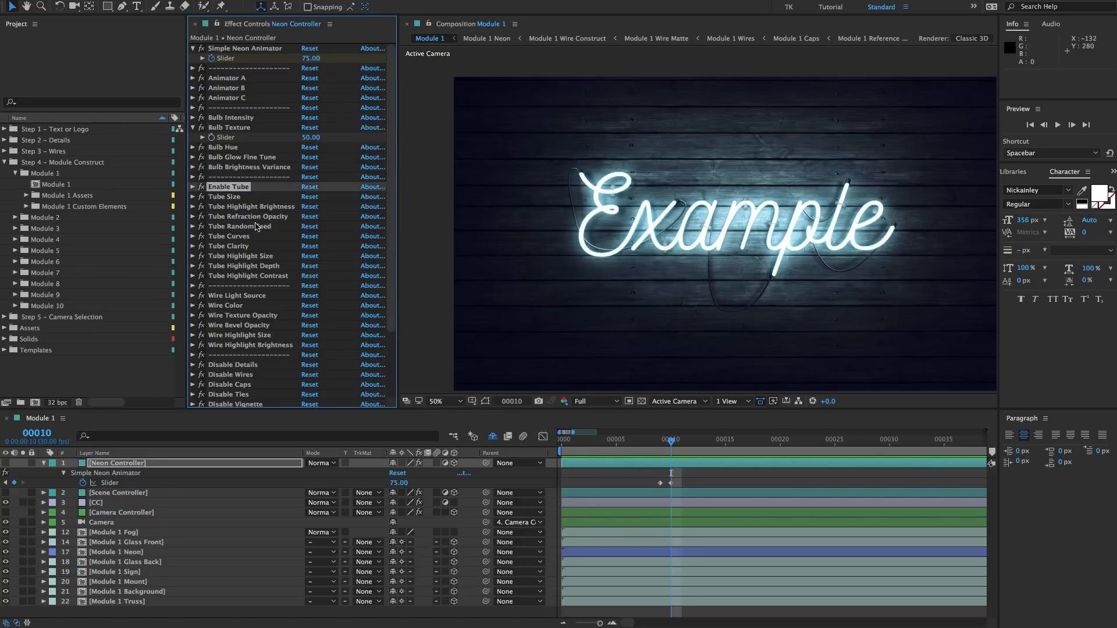
pyautogui.keyDown('shift'); pyautogui.click(257, 274); pyautogui.keyUp('shift')
pyautogui.click(247, 177)
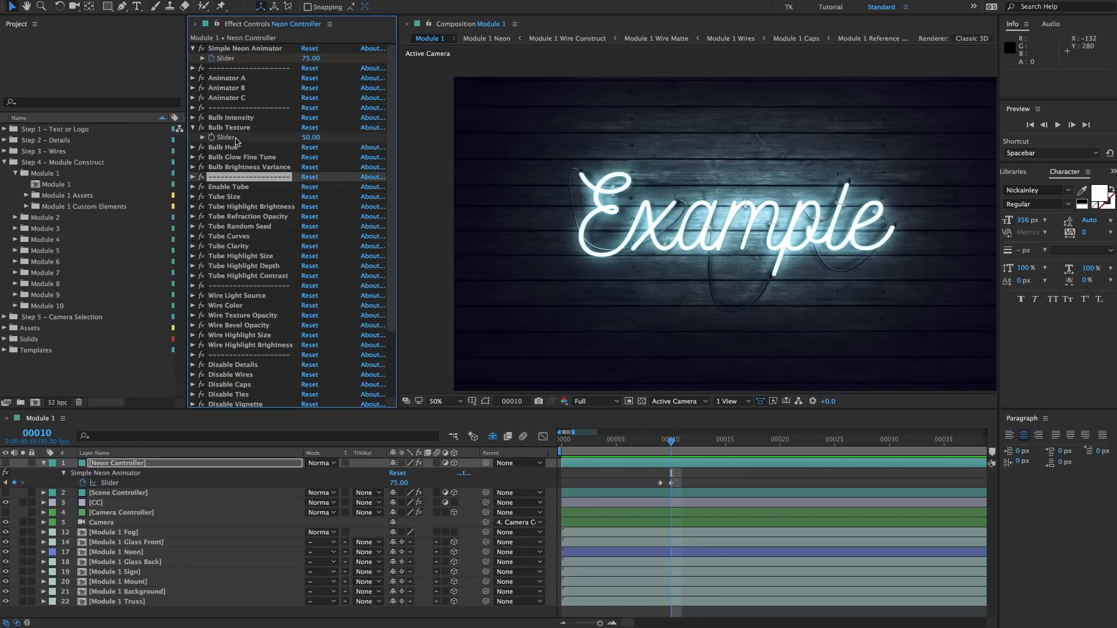
pyautogui.click(244, 109)
pyautogui.click(247, 69)
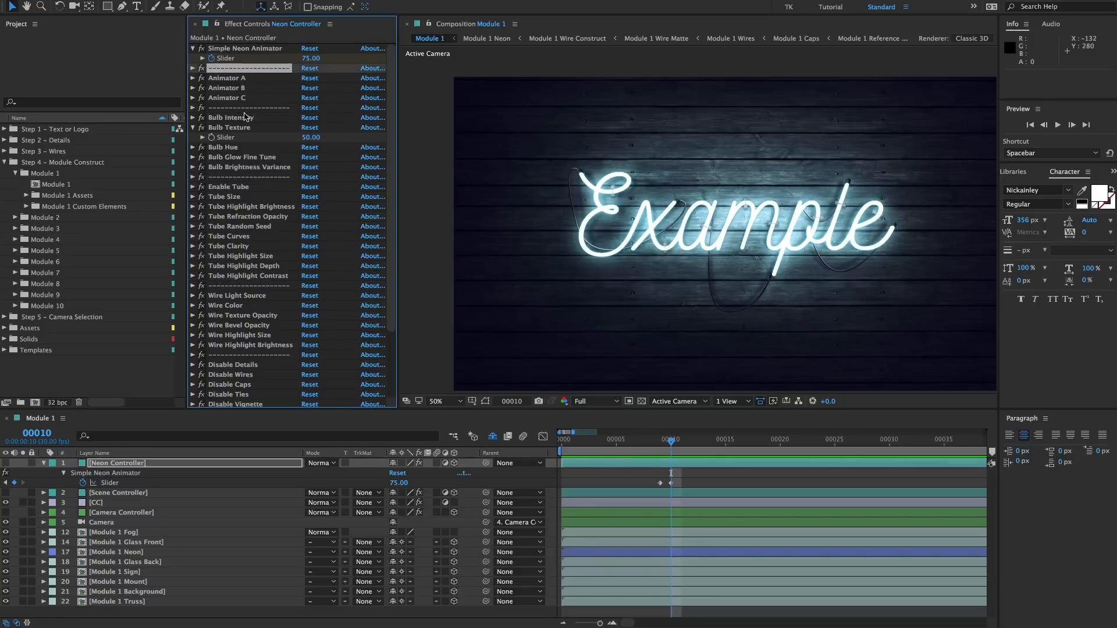
pyautogui.click(245, 109)
pyautogui.click(239, 127)
pyautogui.click(192, 127)
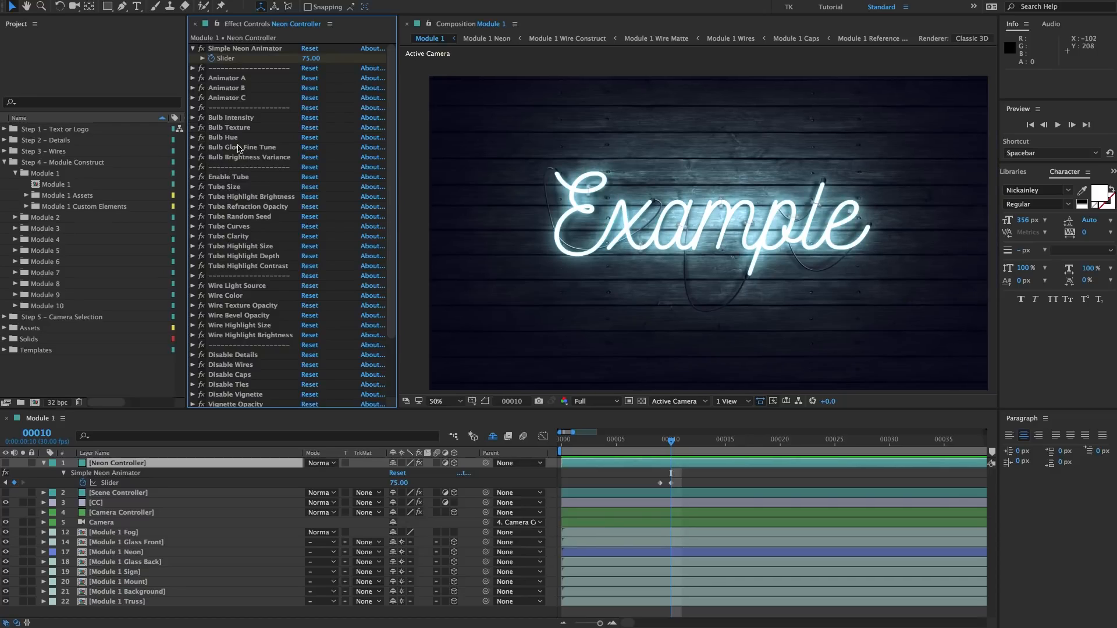
# - Turn on Enable Tube for the neon and inspect the glass tube around the lettering
pyautogui.click(230, 180)
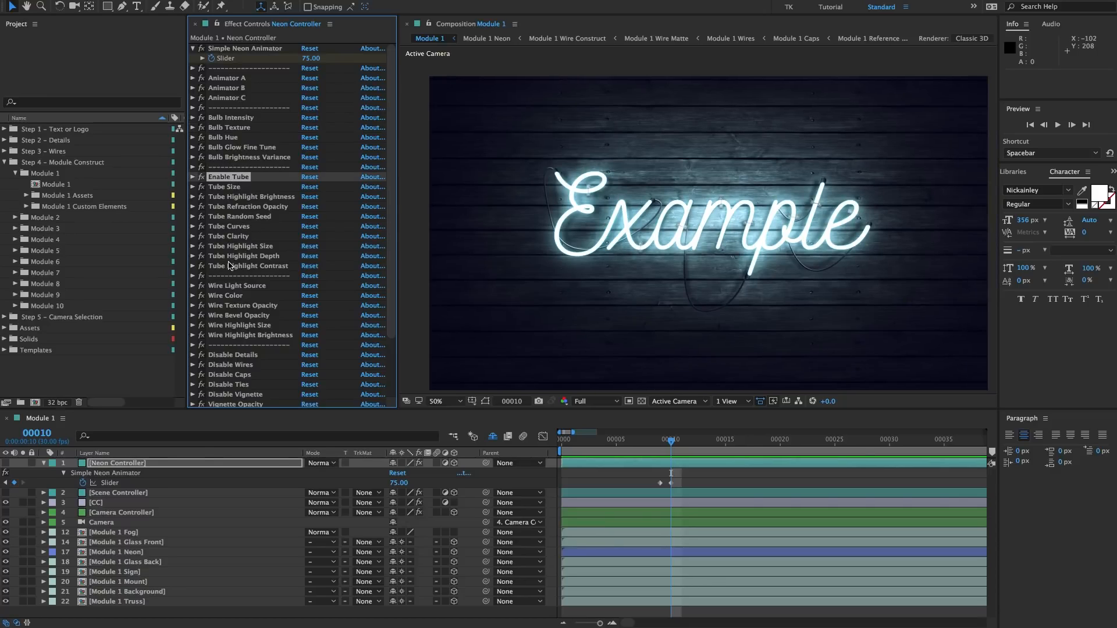
pyautogui.click(193, 176)
pyautogui.click(304, 187)
pyautogui.scroll(2, 558, 171)
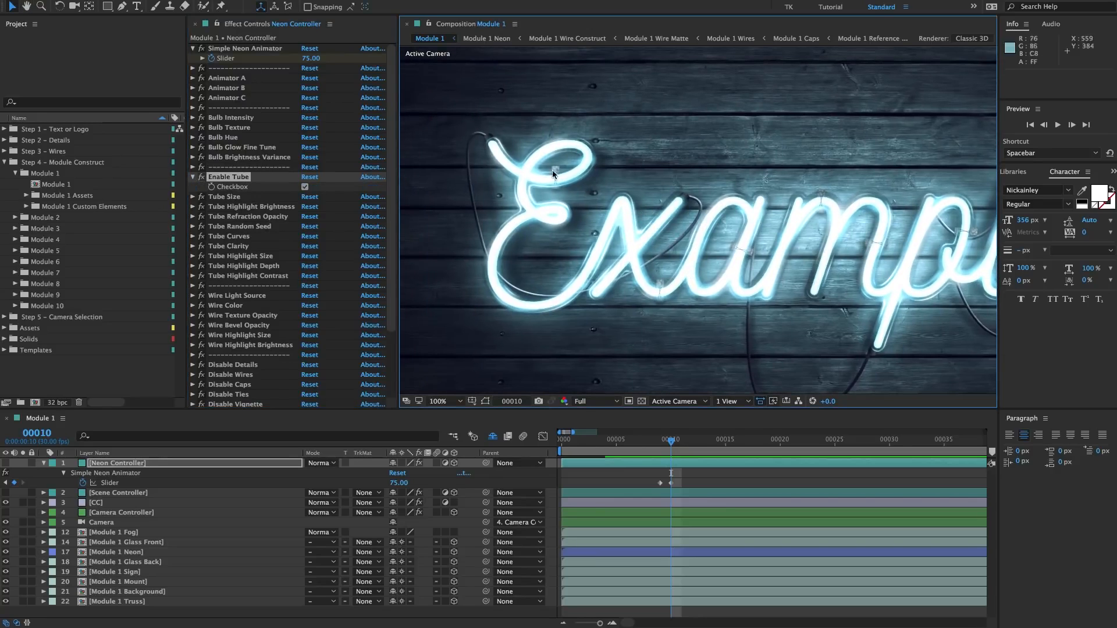
pyautogui.moveTo(931, 240); pyautogui.dragTo(797, 233)
# - Set the Tube Random Seed slider to 25, inspect the lettering and collapse the setting
pyautogui.click(266, 208)
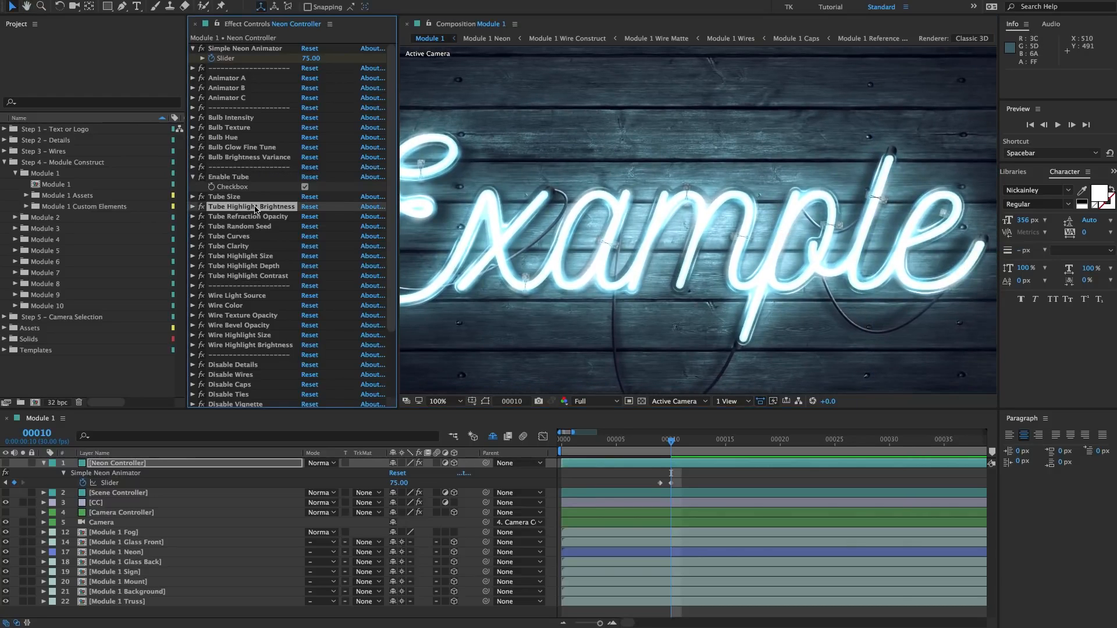
pyautogui.click(249, 226)
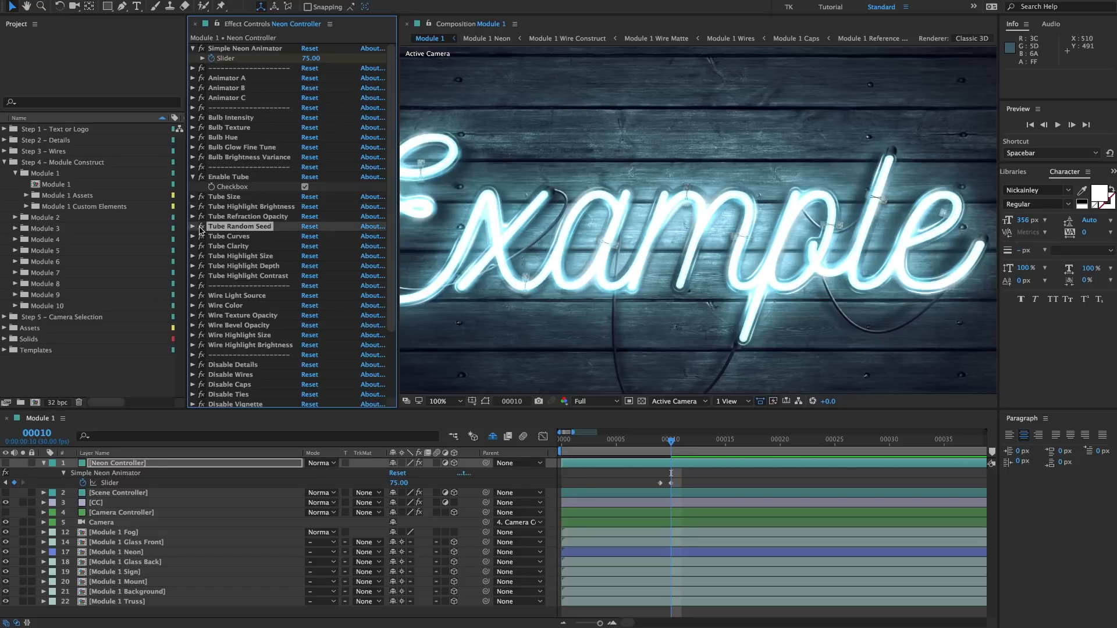
pyautogui.click(192, 226)
pyautogui.click(310, 237)
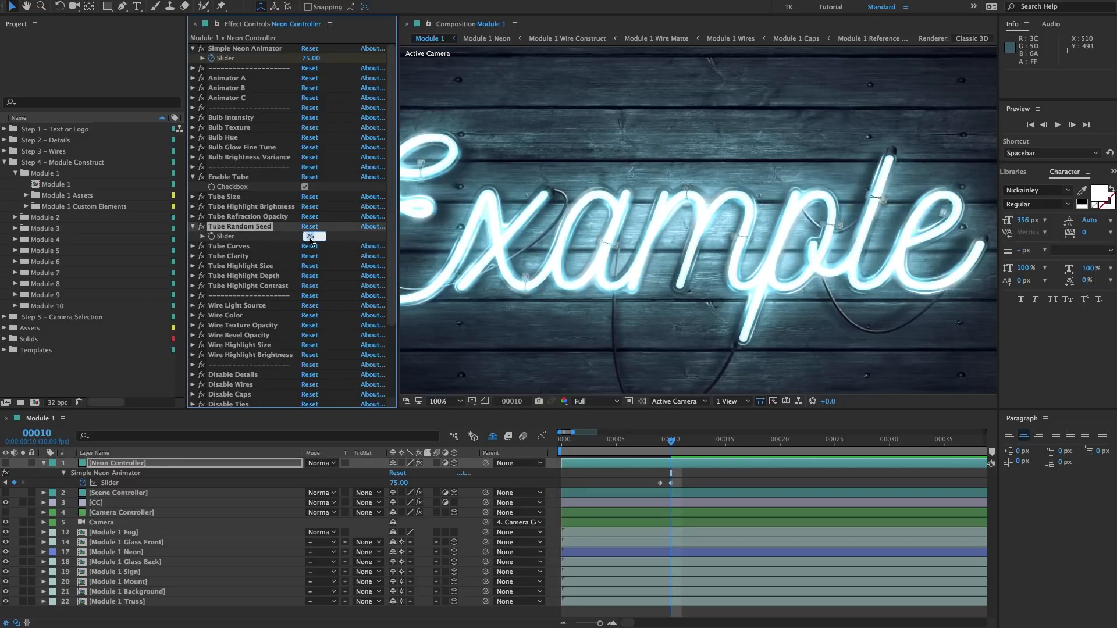
pyautogui.write('25')
pyautogui.press('Return')
pyautogui.moveTo(599, 227); pyautogui.dragTo(734, 215)
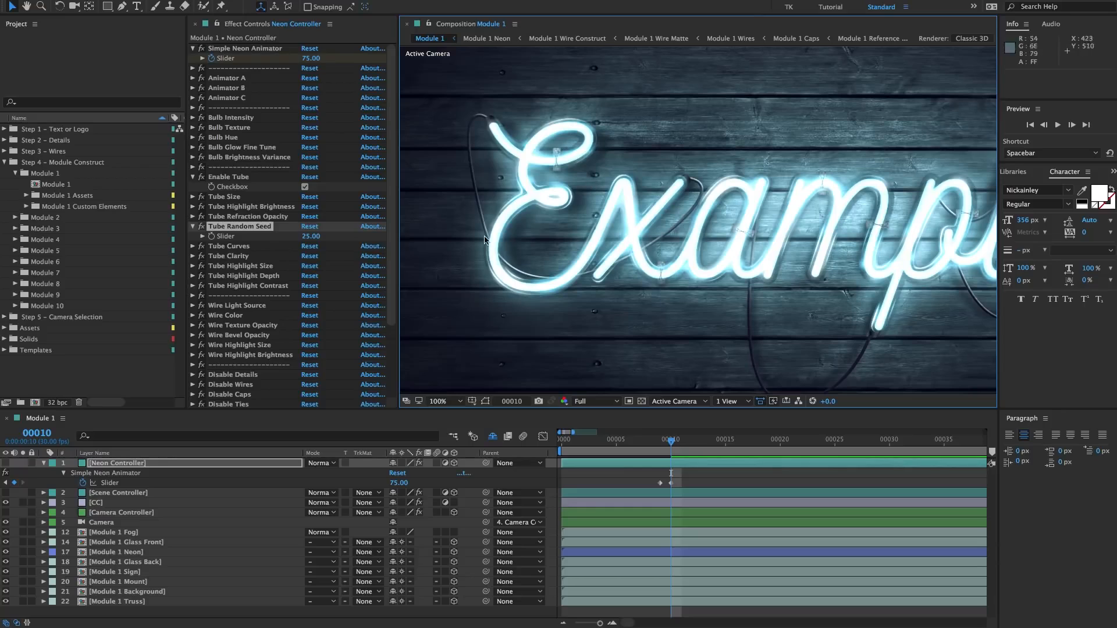
pyautogui.click(235, 228)
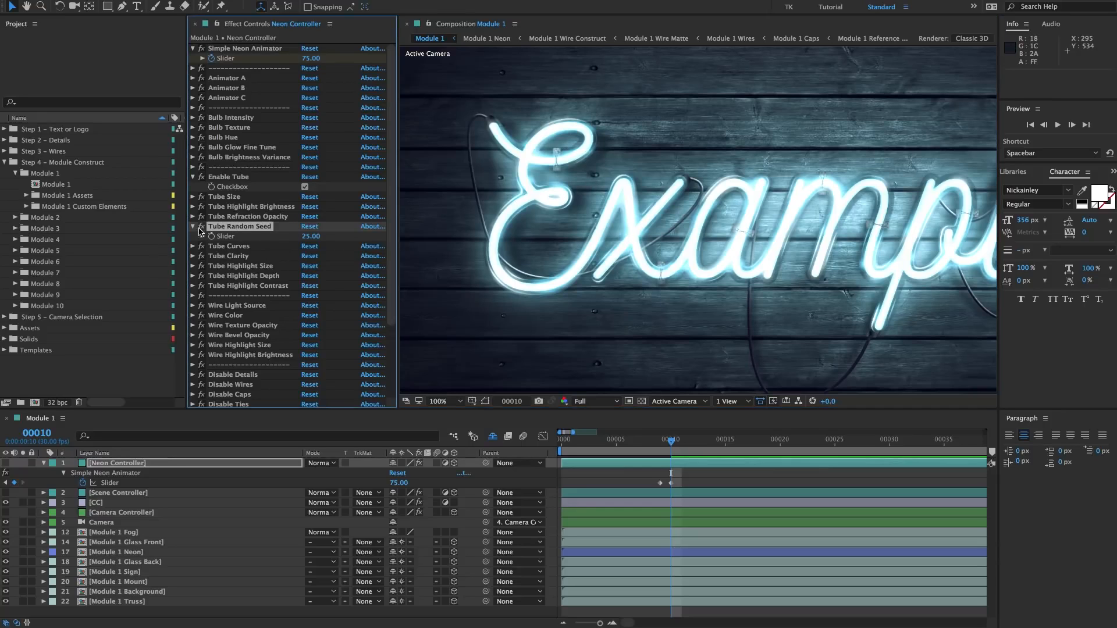
pyautogui.click(193, 227)
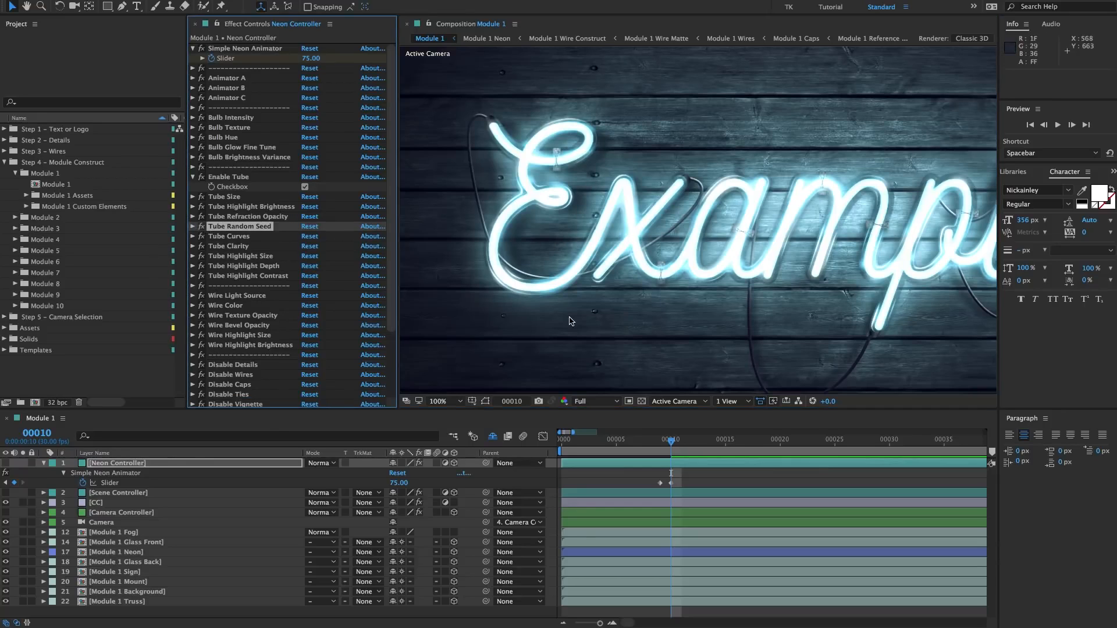
# - Turn off Enable Tube on the Neon Controller and collapse the setting
pyautogui.click(123, 513)
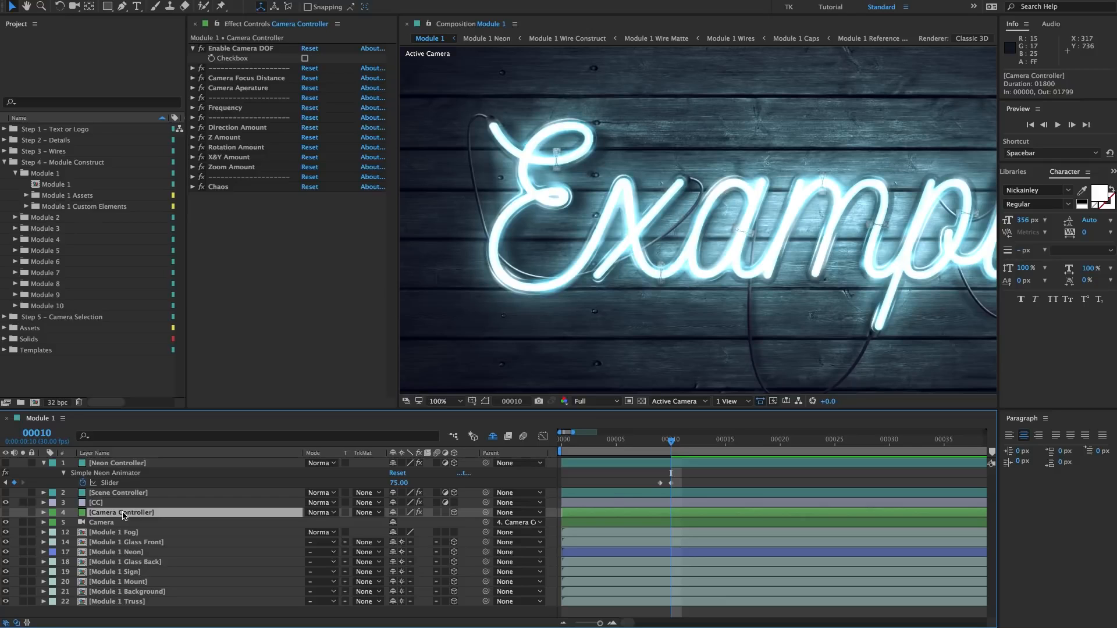
pyautogui.click(120, 463)
pyautogui.click(305, 186)
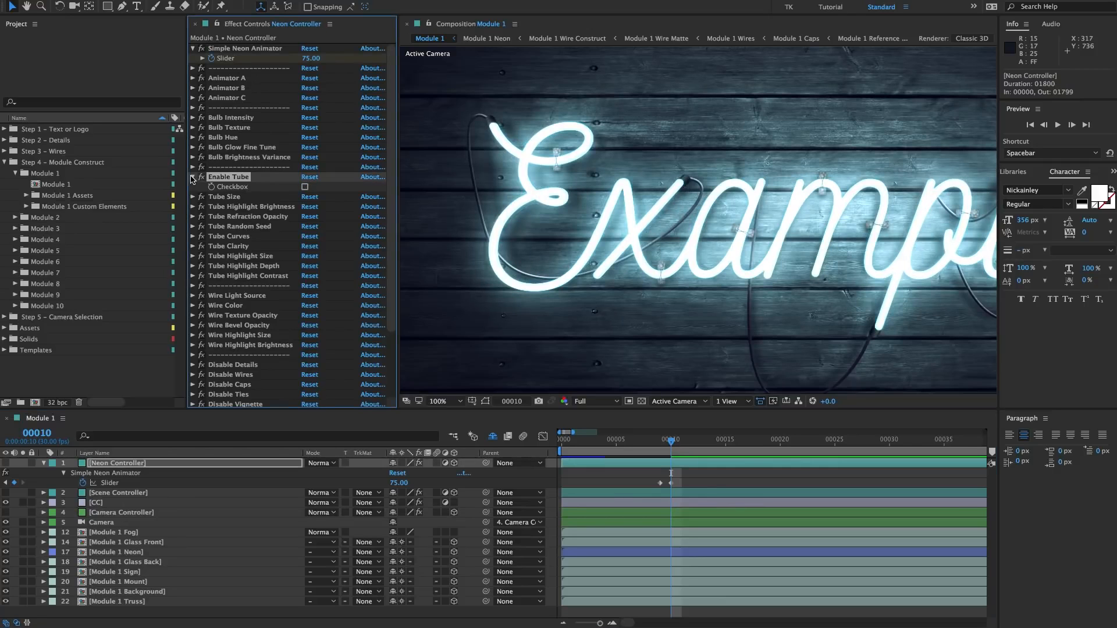
pyautogui.click(193, 177)
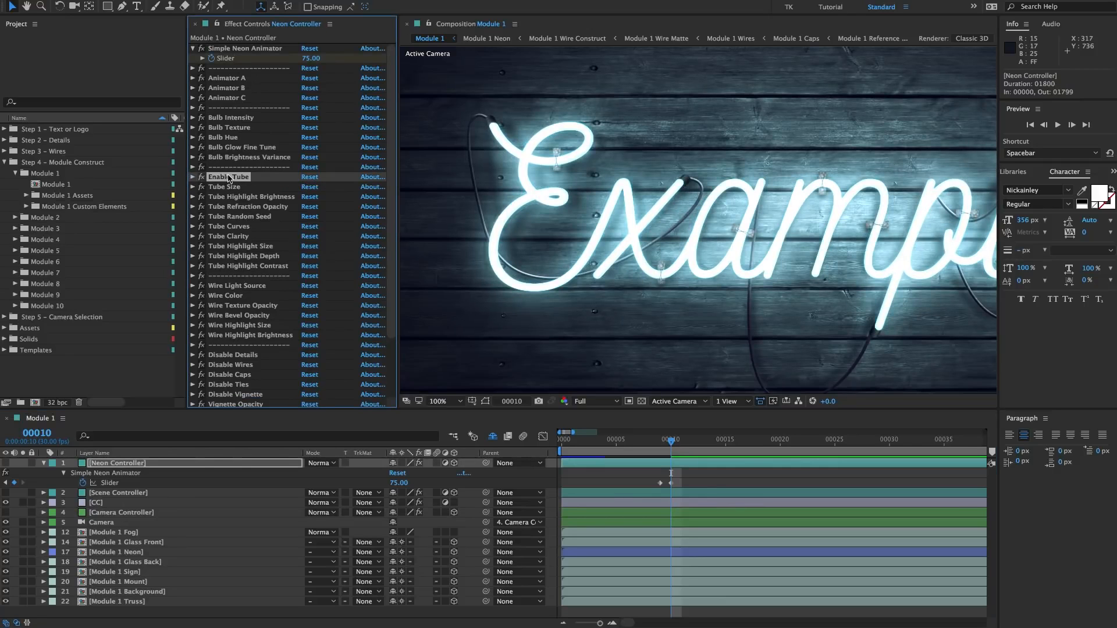
# - Review the Neon Controller's wire settings, from Wire Light Source to Wire Highlight Brightness, against the wires on the sign
pyautogui.click(243, 305)
pyautogui.scroll(-1, 235, 308)
pyautogui.click(241, 269)
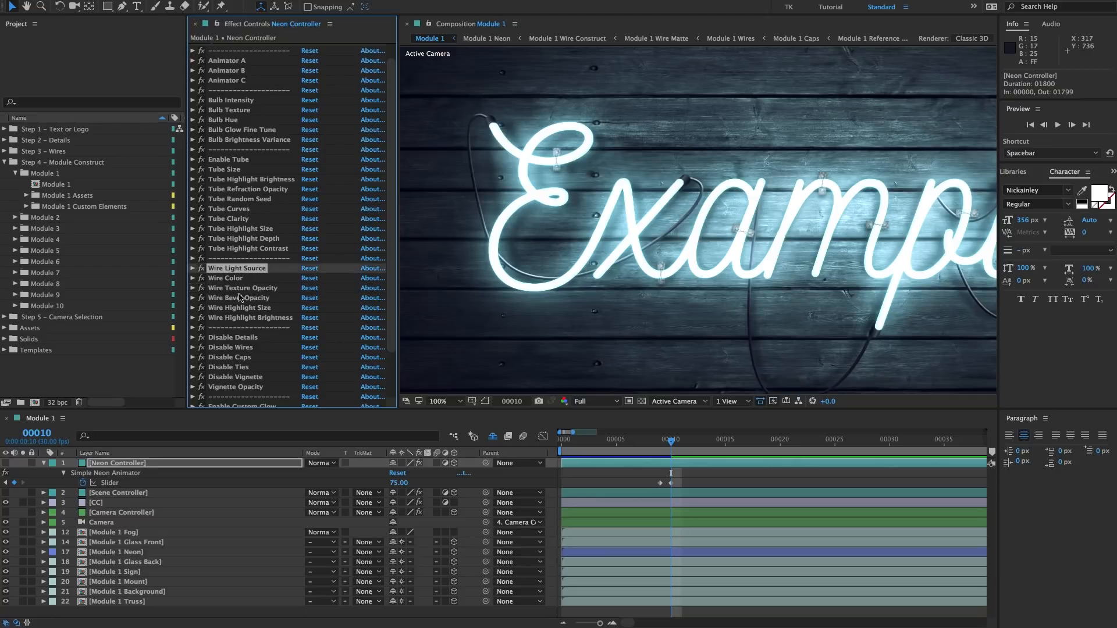
pyautogui.keyDown('shift'); pyautogui.click(239, 319); pyautogui.keyUp('shift')
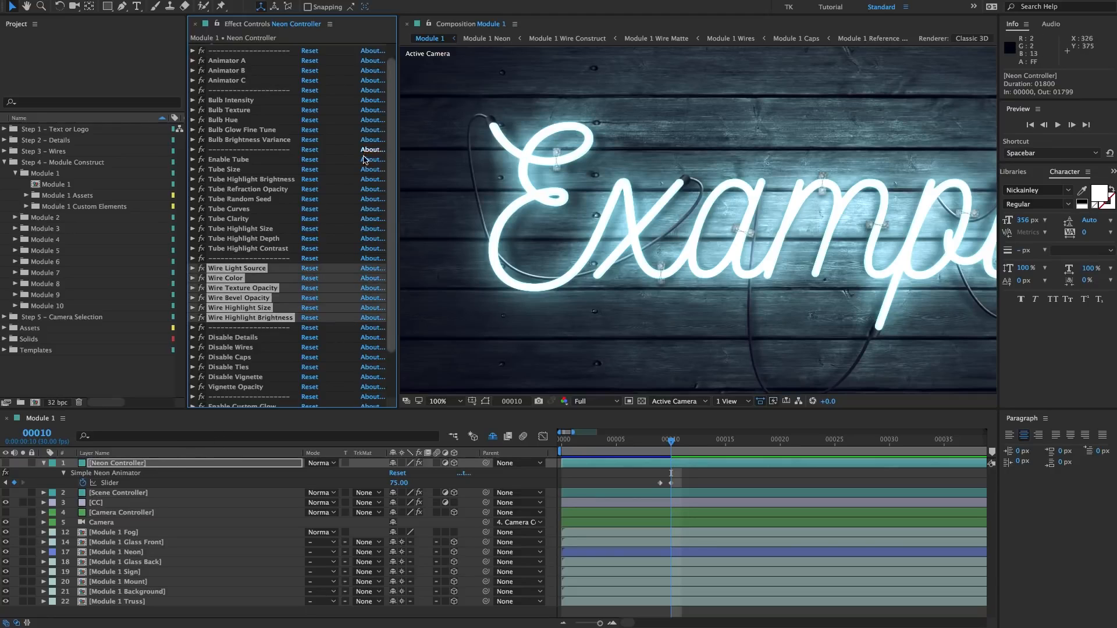
pyautogui.click(342, 233)
pyautogui.click(229, 268)
pyautogui.press(',')
pyautogui.click(229, 270)
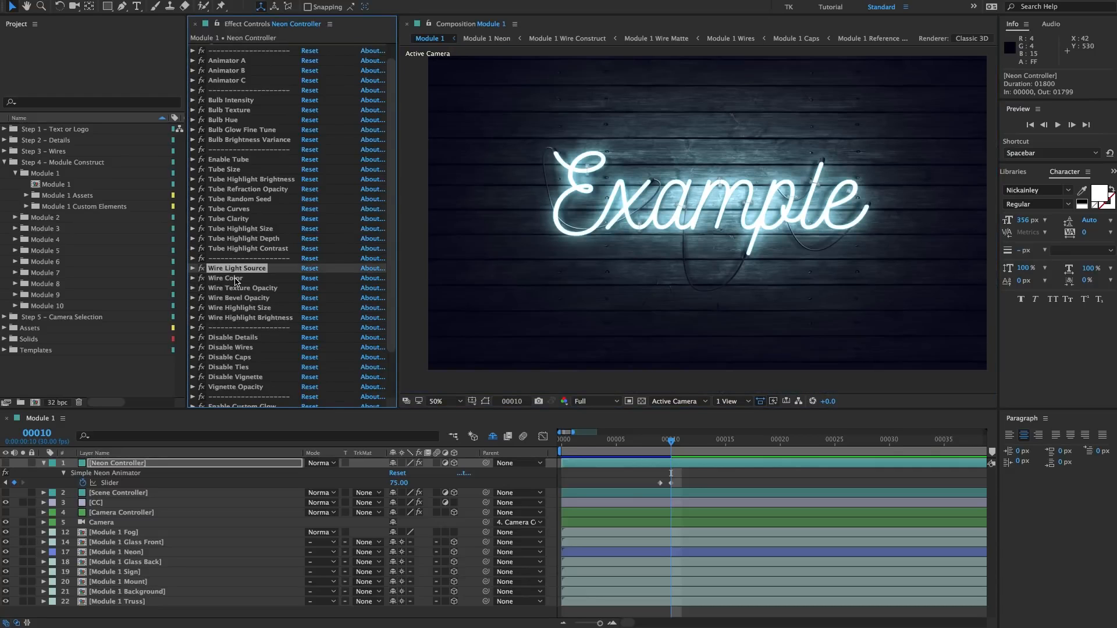
pyautogui.press('.')
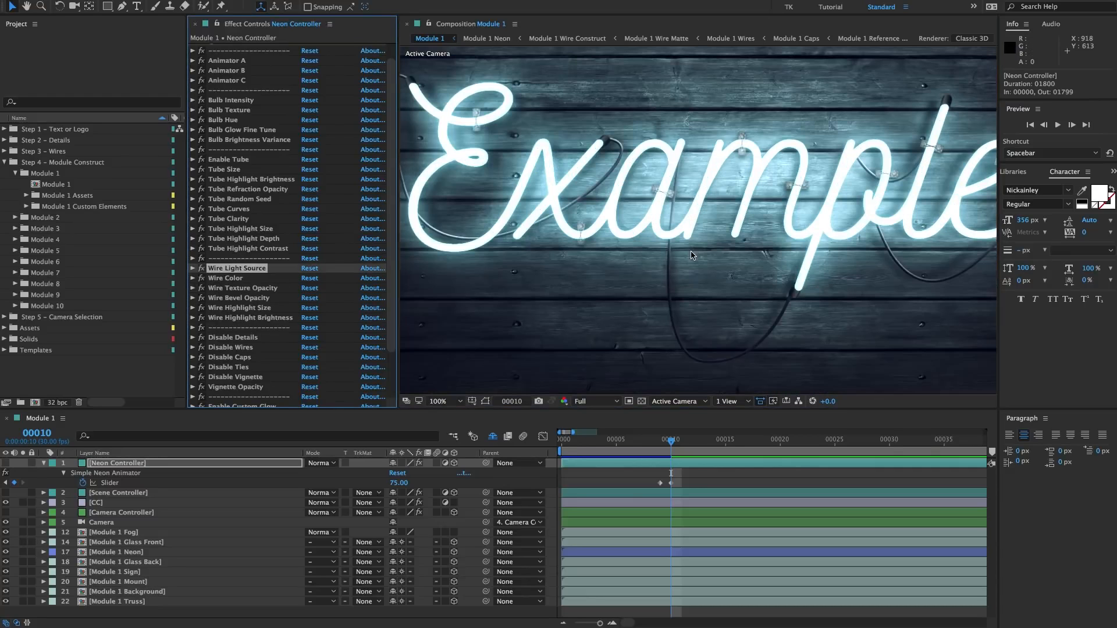
pyautogui.click(237, 280)
pyautogui.click(239, 289)
pyautogui.click(253, 299)
pyautogui.click(254, 308)
pyautogui.click(254, 317)
# - Review the Neon Controller's disable options for details, wires, caps, ties and vignette
pyautogui.scroll(-3, 285, 285)
pyautogui.click(235, 295)
pyautogui.keyDown('shift'); pyautogui.click(248, 333); pyautogui.keyUp('shift')
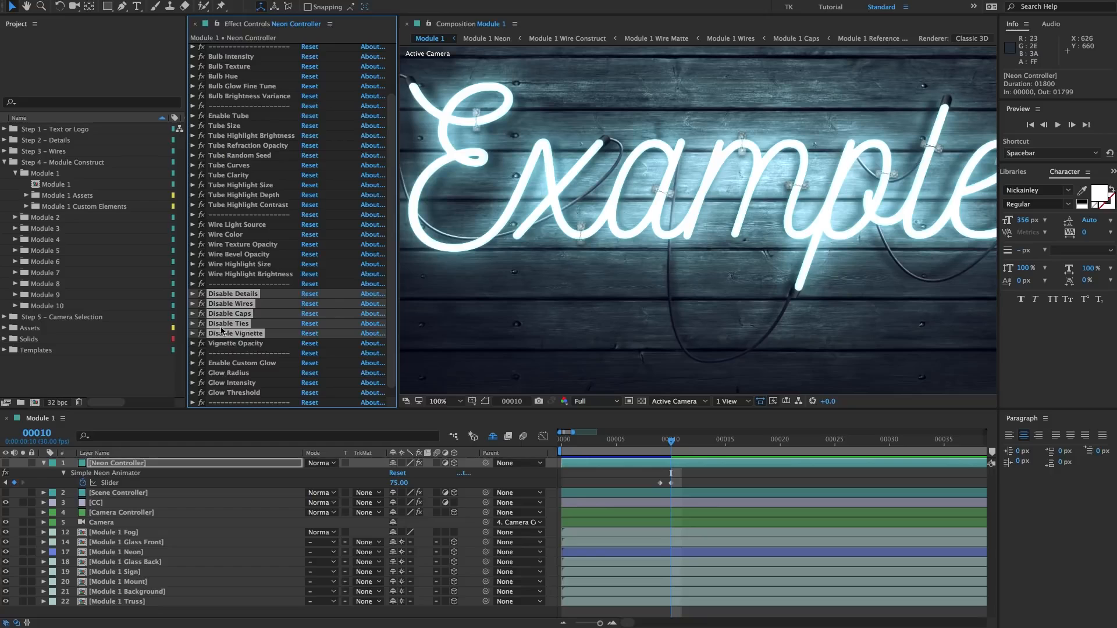
pyautogui.click(269, 292)
pyautogui.click(249, 305)
pyautogui.click(250, 317)
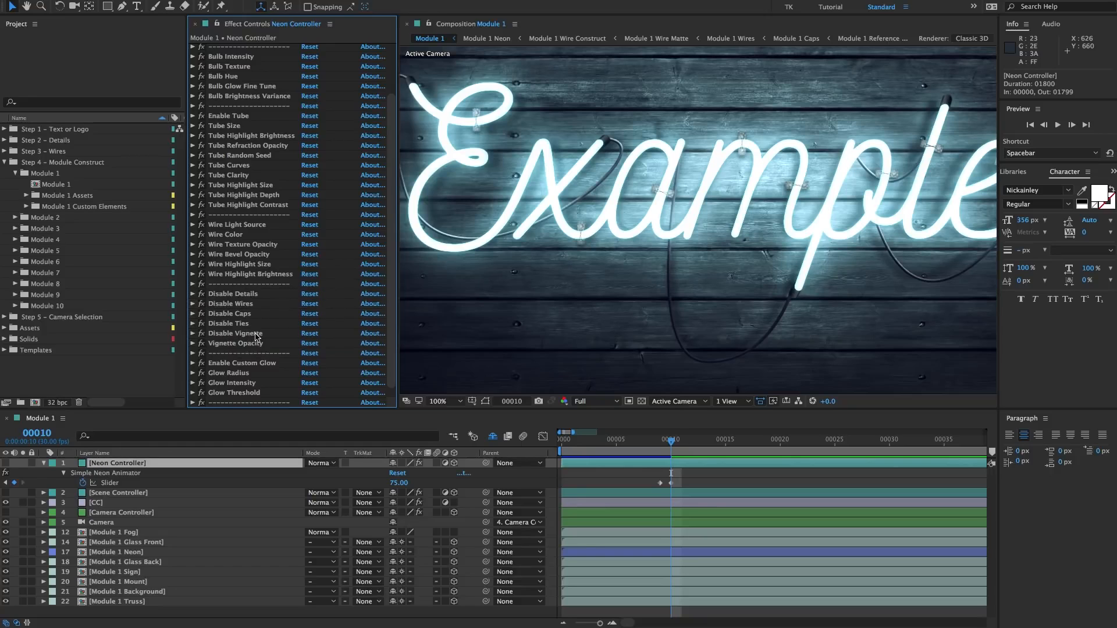
pyautogui.press(',')
pyautogui.press(',')
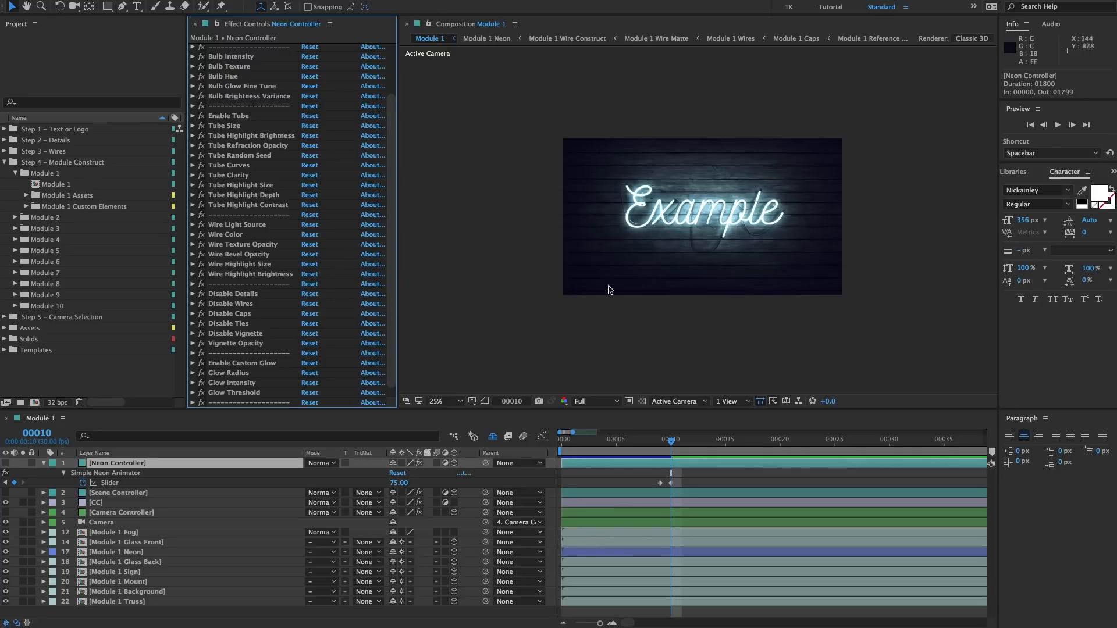
# - Examine Vignette Opacity and the custom glow group, from Enable Custom Glow to Glow Threshold
pyautogui.click(231, 343)
pyautogui.click(193, 344)
pyautogui.click(192, 343)
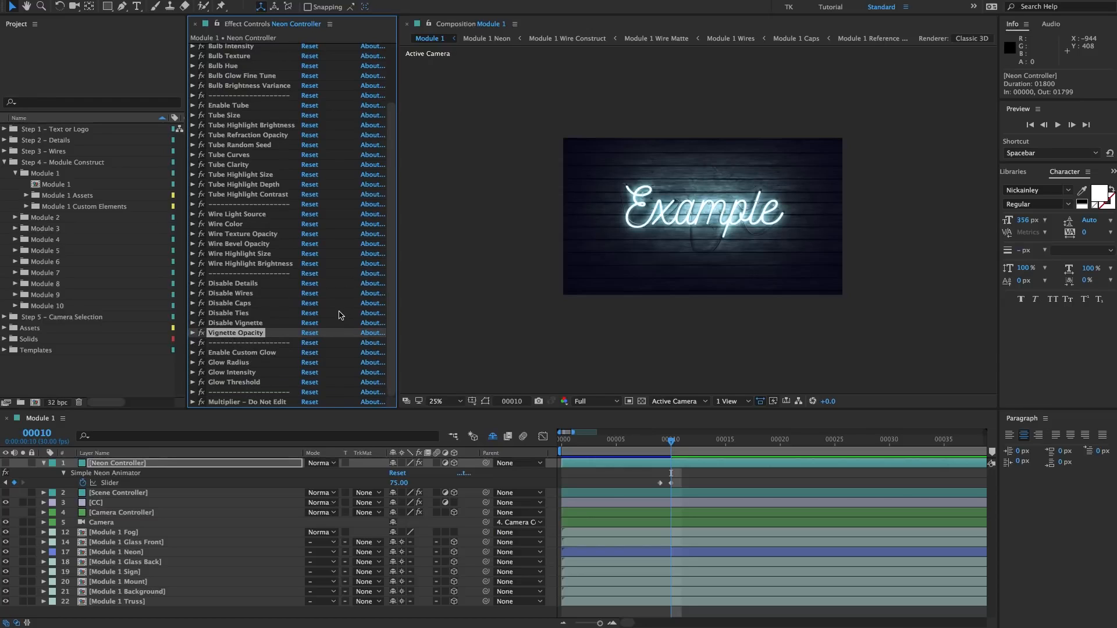
pyautogui.click(244, 353)
pyautogui.keyDown('shift'); pyautogui.click(243, 382); pyautogui.keyUp('shift')
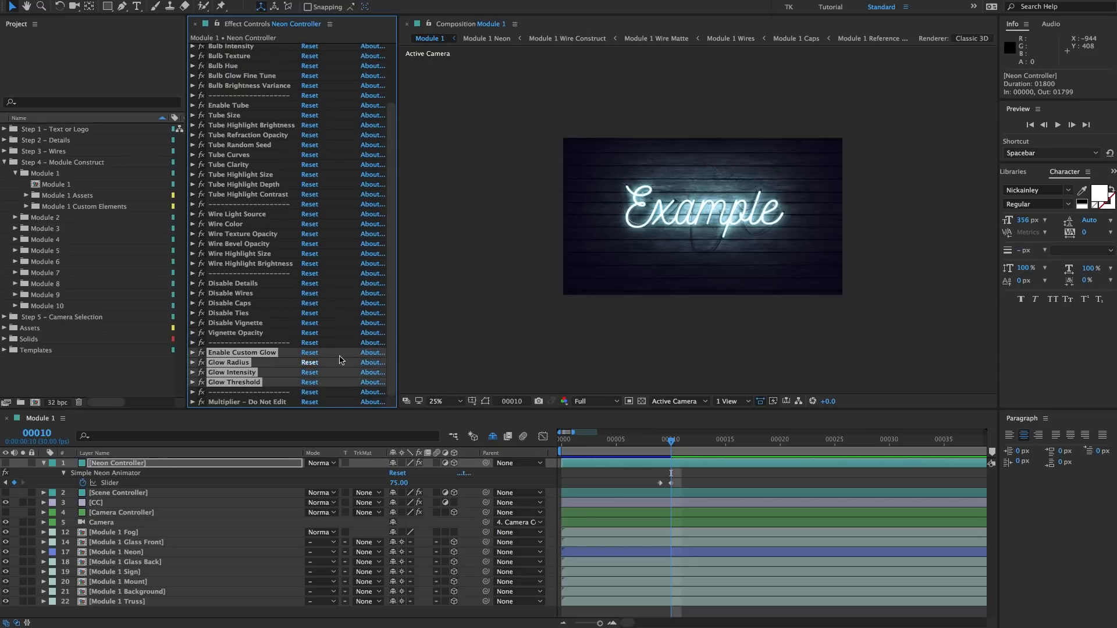
pyautogui.press('.')
pyautogui.press('.')
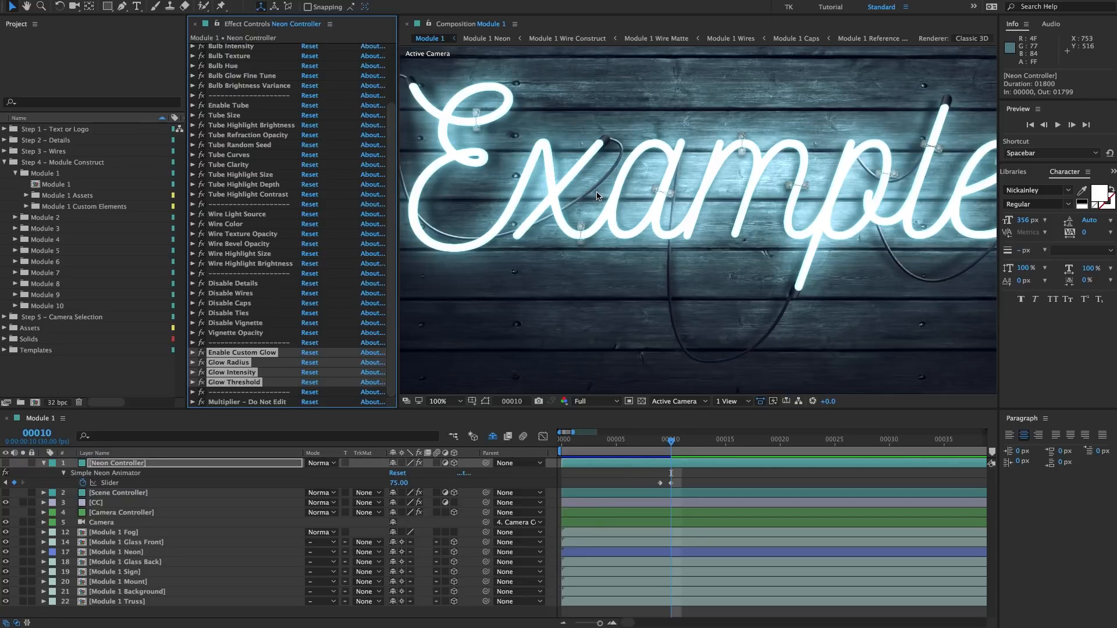
pyautogui.click(143, 462)
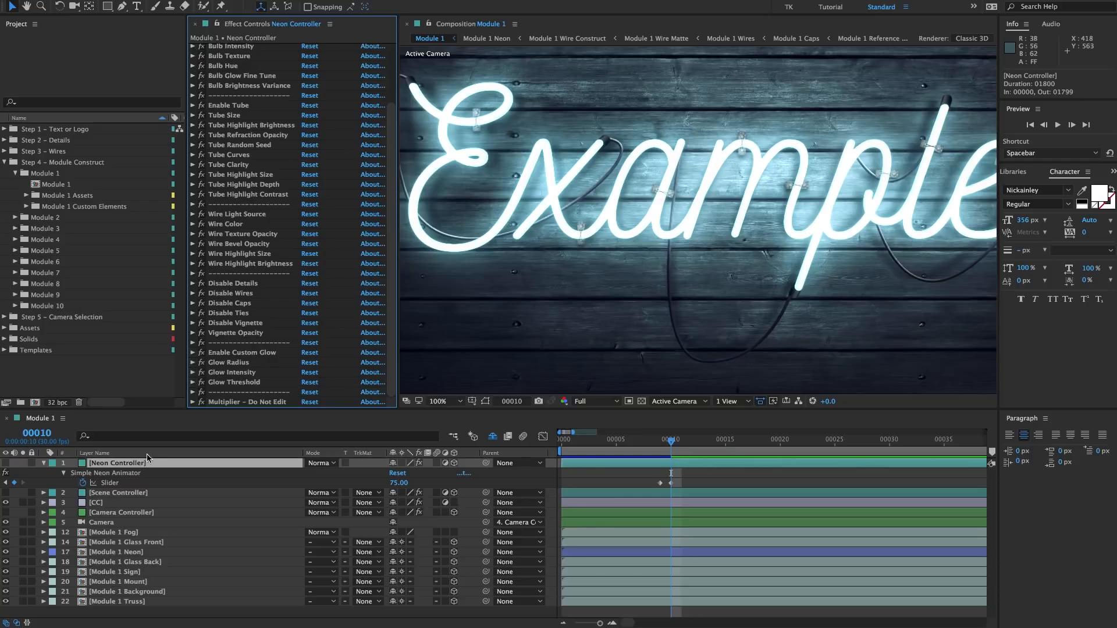
# - Show the Scene Controller's settings in Module 1 and review Enable Quick Edit Mode against the whole sign
pyautogui.click(115, 495)
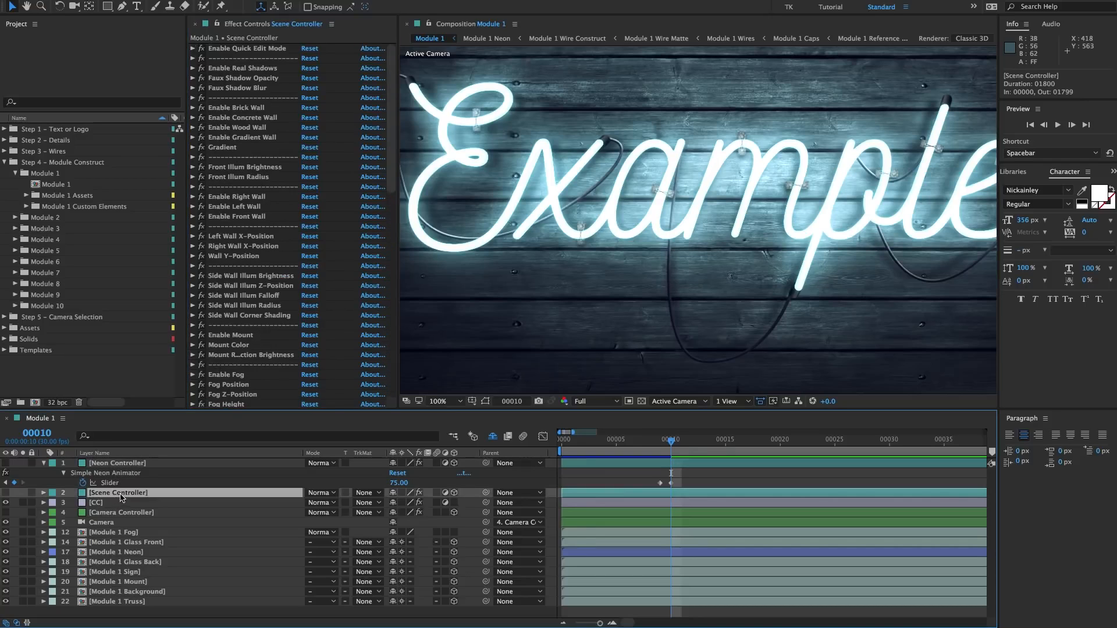
pyautogui.click(243, 50)
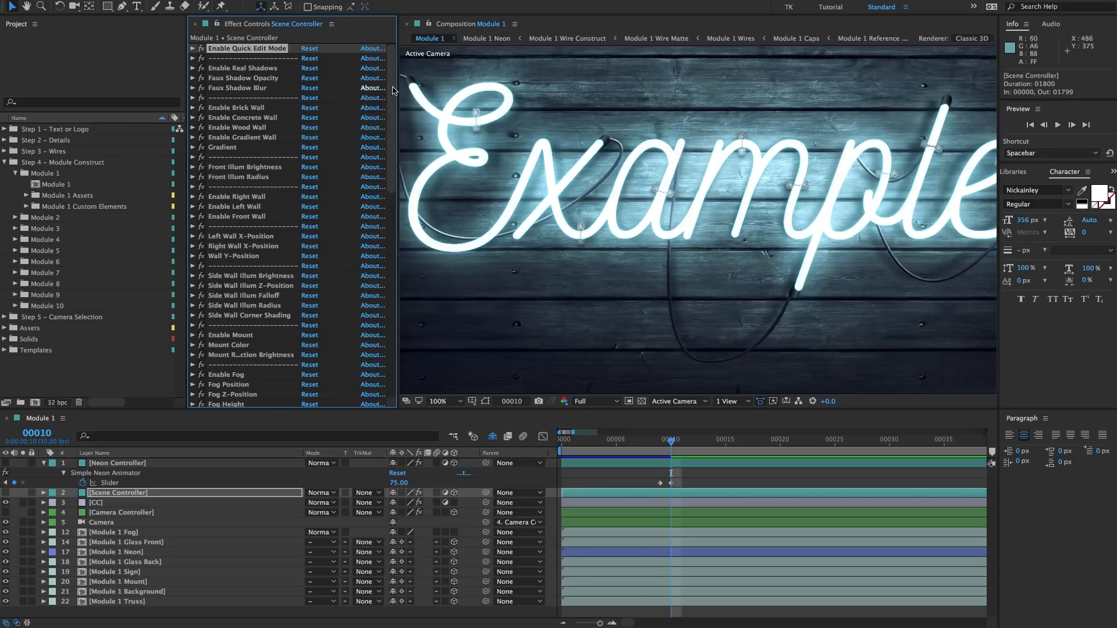
pyautogui.press(',')
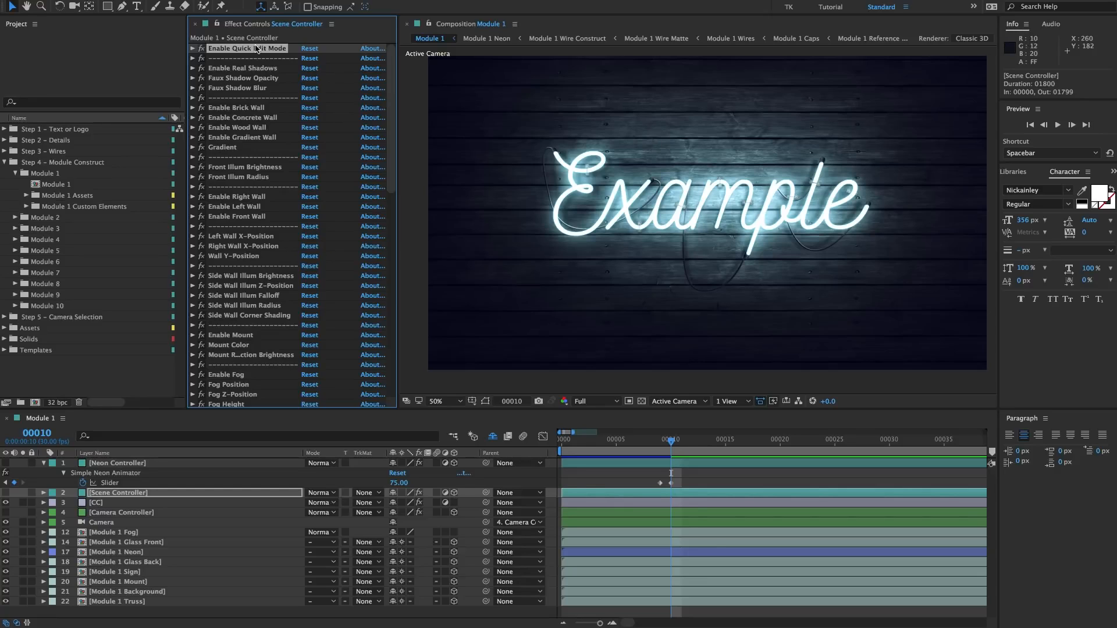
# - Examine Enable Real Shadows and Faux Shadow Opacity against the shadows cast on the wood wall
pyautogui.click(245, 68)
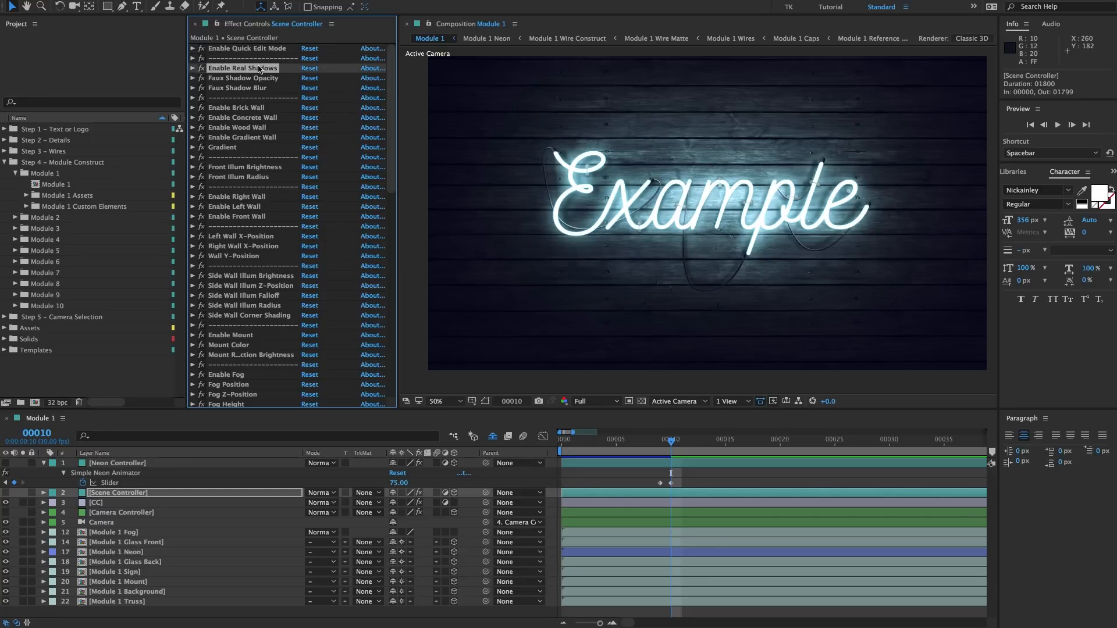
pyautogui.scroll(2, 640, 180)
pyautogui.press('h')
pyautogui.moveTo(588, 189); pyautogui.dragTo(668, 224)
pyautogui.press('v')
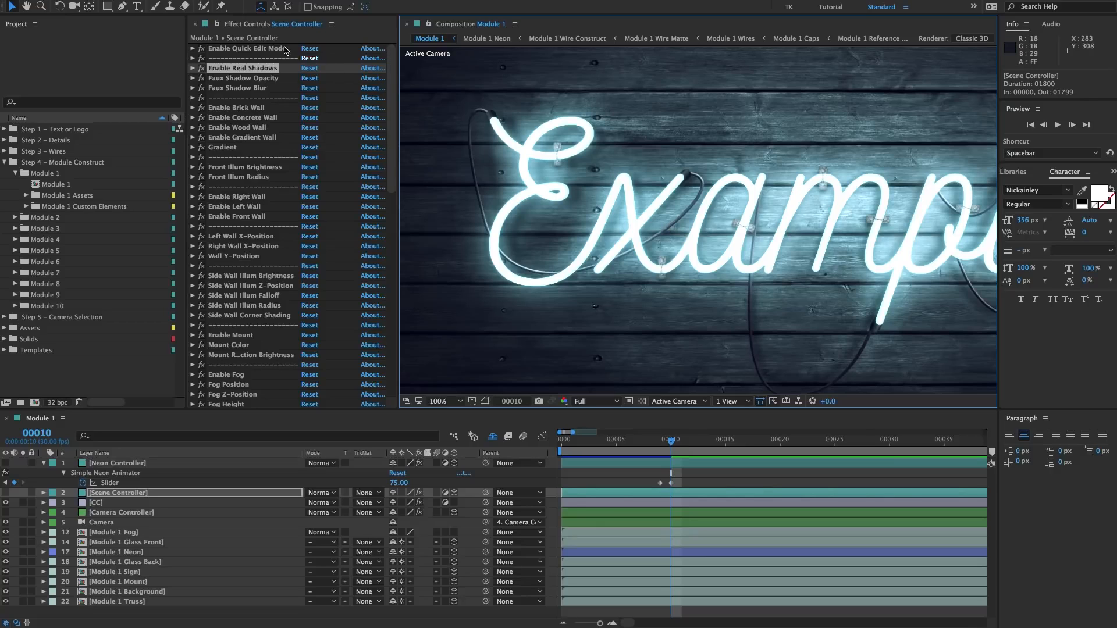
pyautogui.click(218, 70)
pyautogui.click(192, 68)
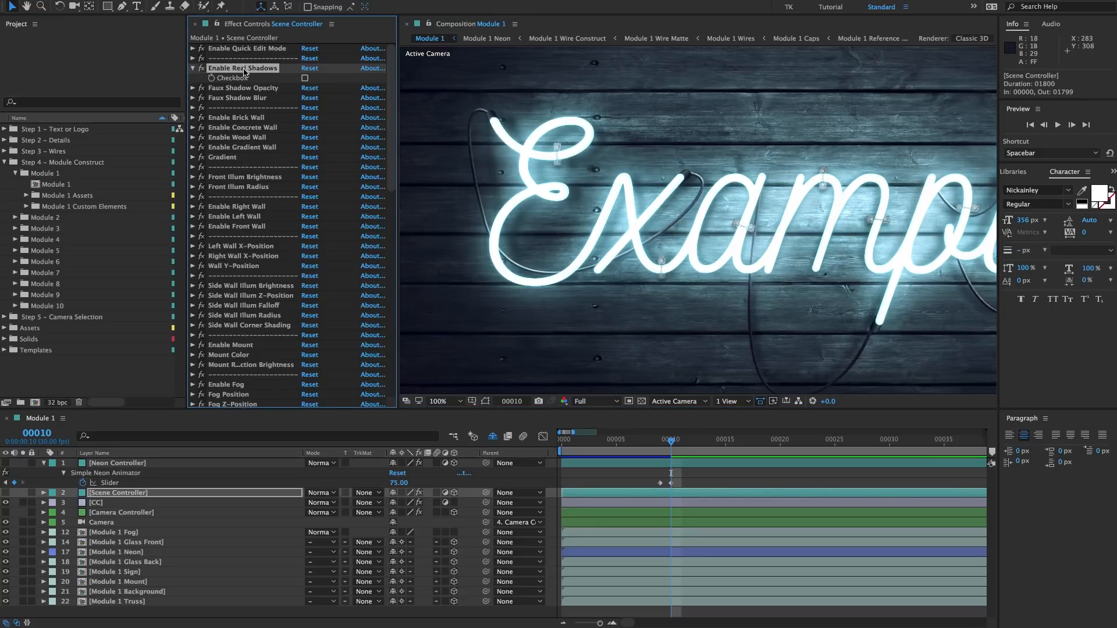
pyautogui.scroll(-2, 798, 178)
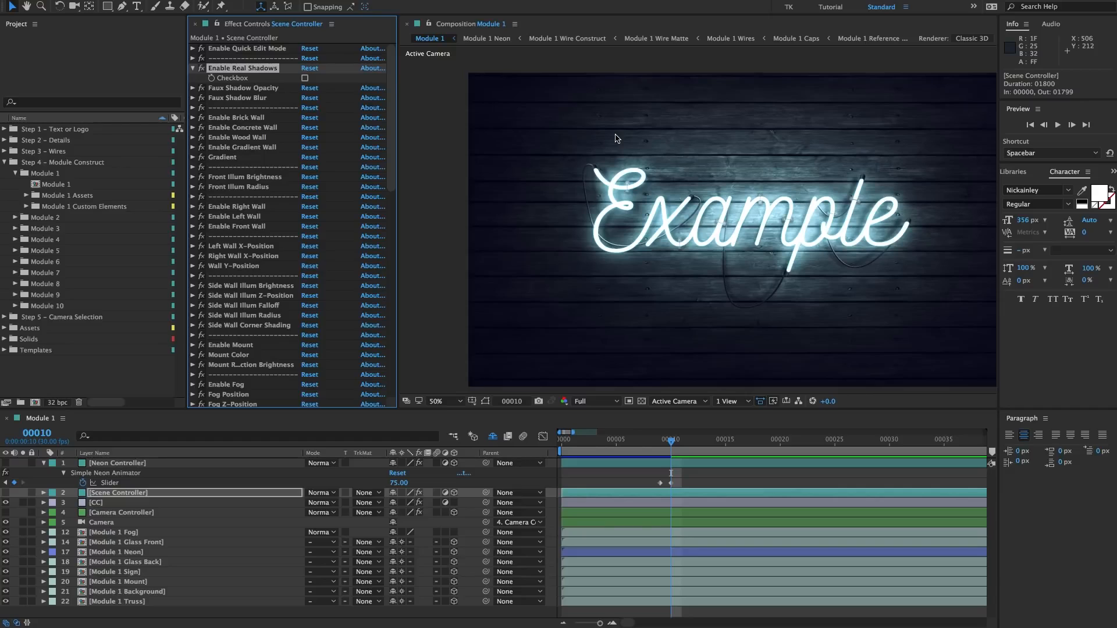
pyautogui.click(192, 68)
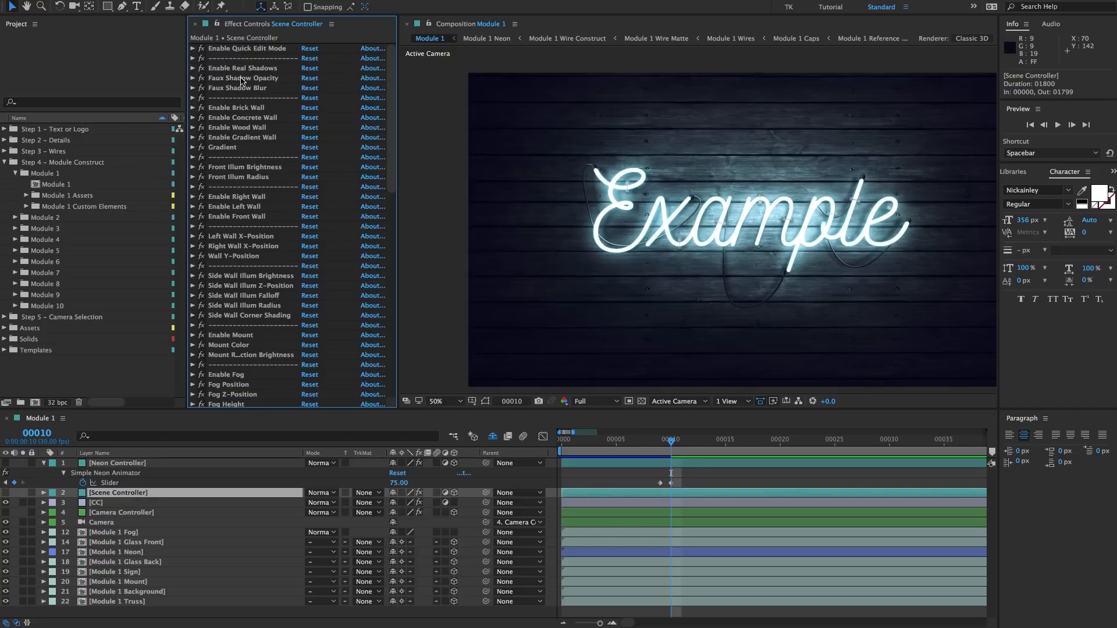
pyautogui.click(238, 80)
pyautogui.press('.')
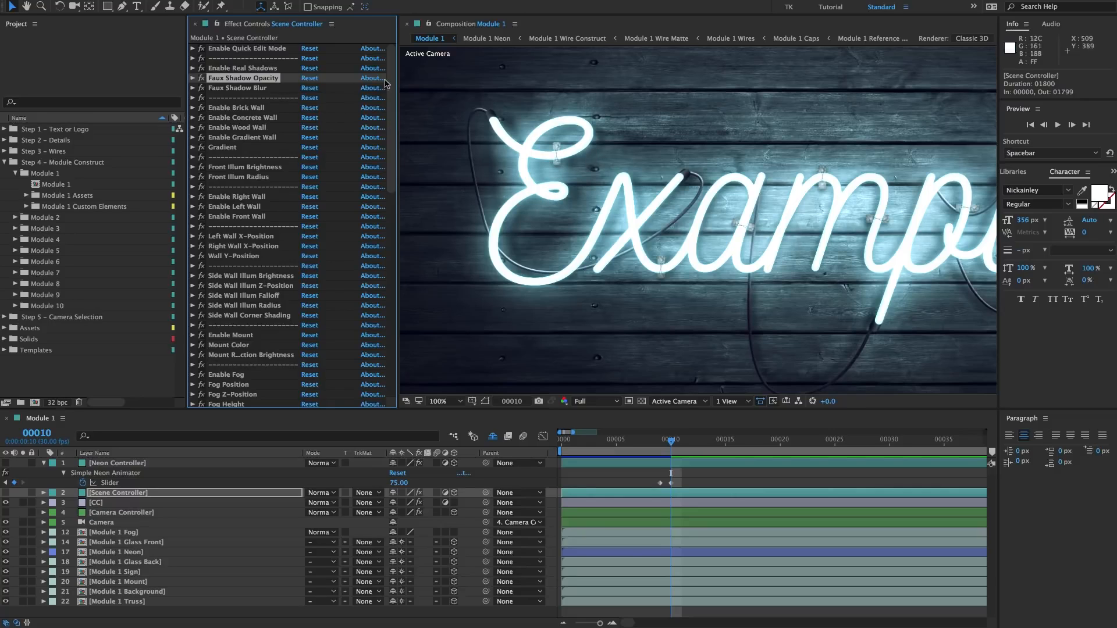
# - Review the Scene Controller's wall options, turn off Enable Wood Wall and turn on Enable Brick Wall
pyautogui.scroll(-1, 246, 101)
pyautogui.click(247, 100)
pyautogui.keyDown('shift'); pyautogui.click(229, 138); pyautogui.keyUp('shift')
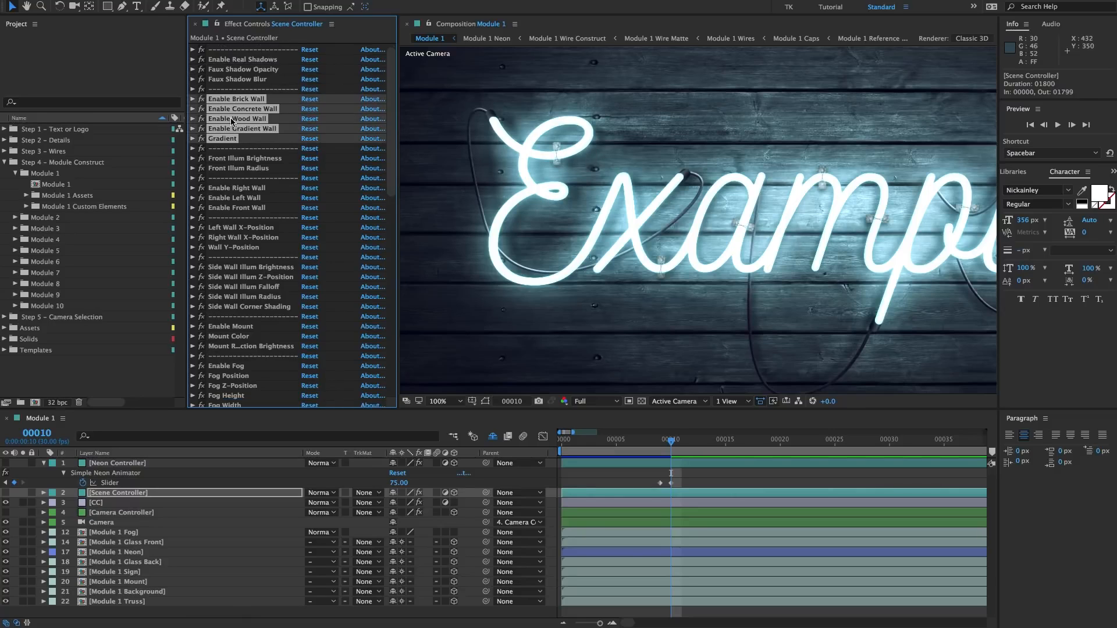
pyautogui.click(230, 100)
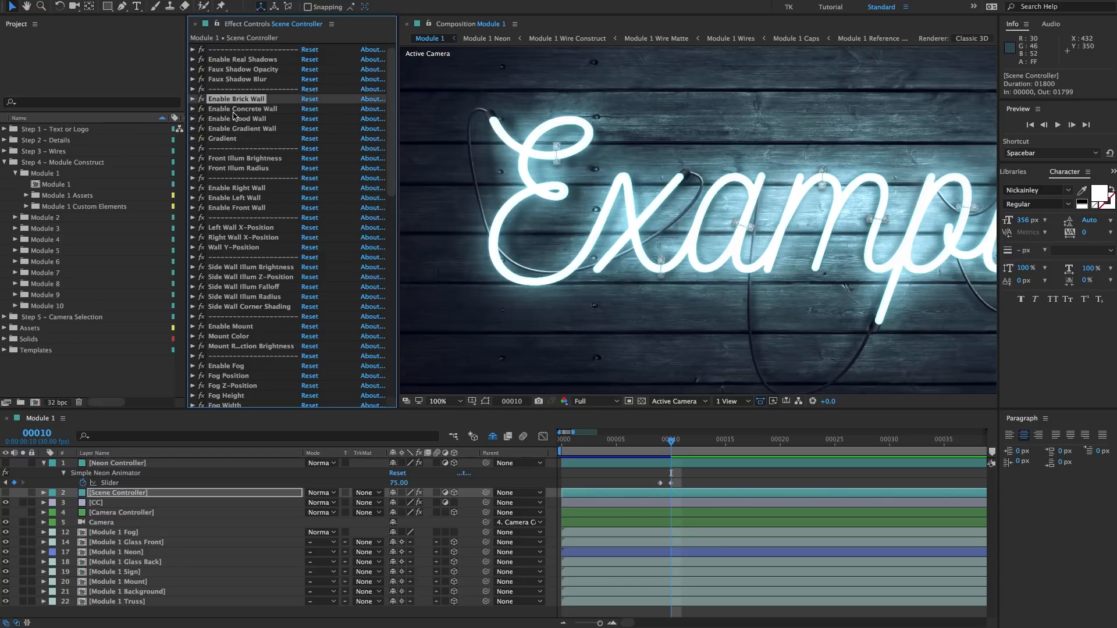
pyautogui.click(192, 100)
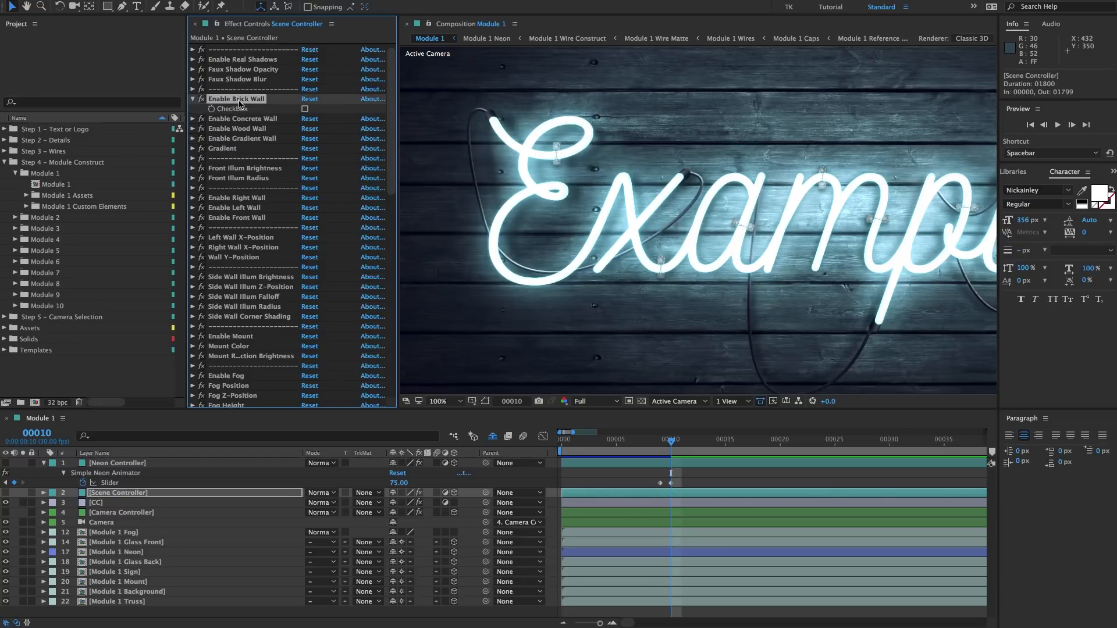
pyautogui.click(219, 128)
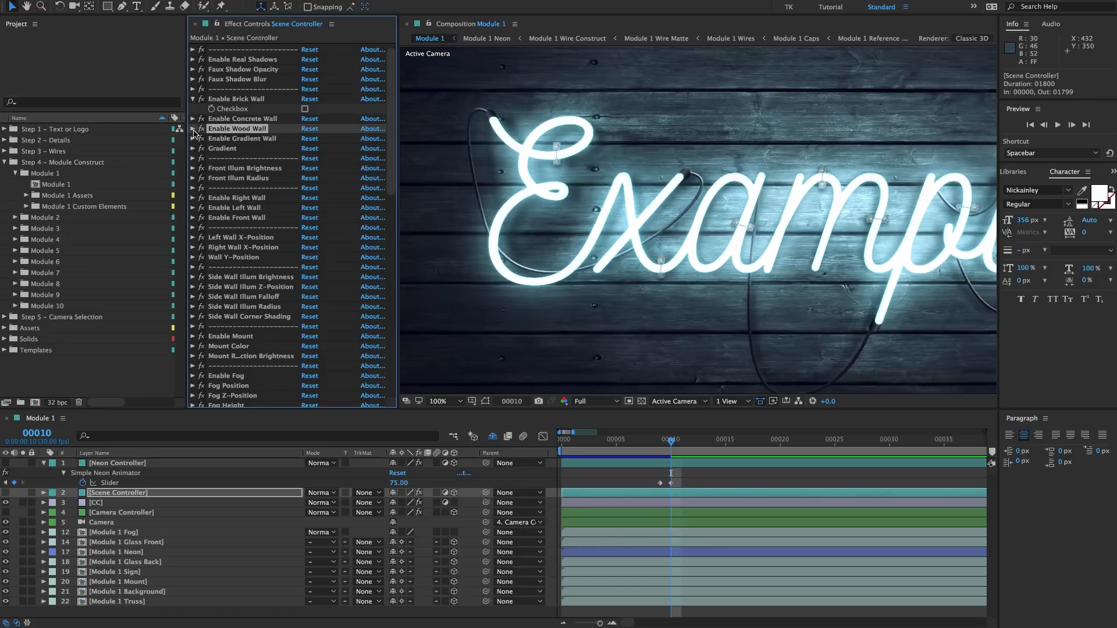
pyautogui.click(193, 129)
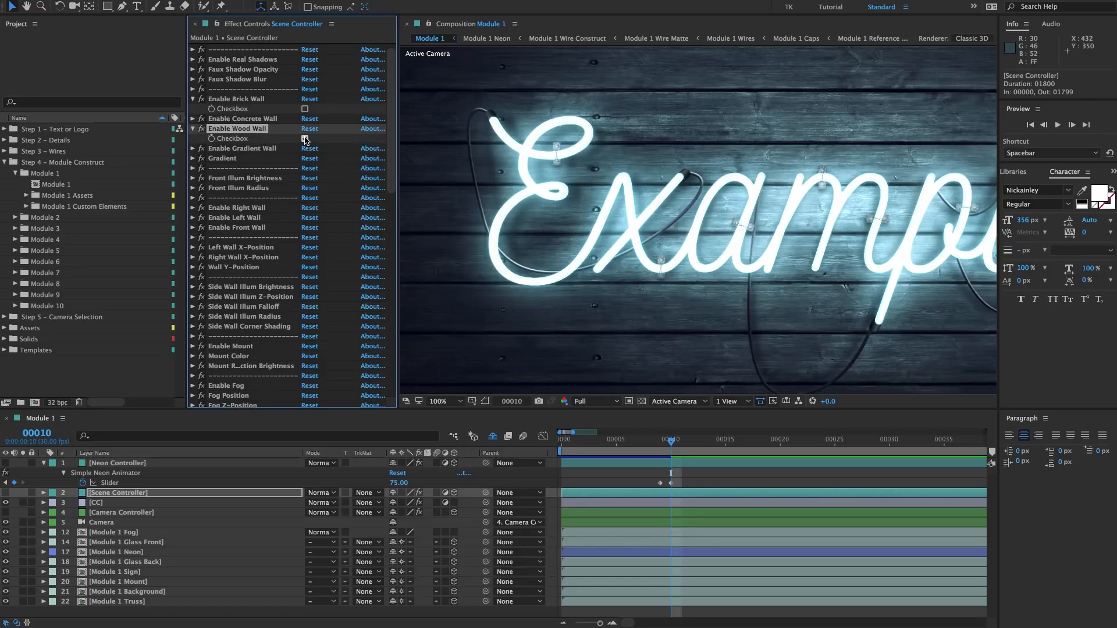
pyautogui.click(305, 139)
pyautogui.click(305, 109)
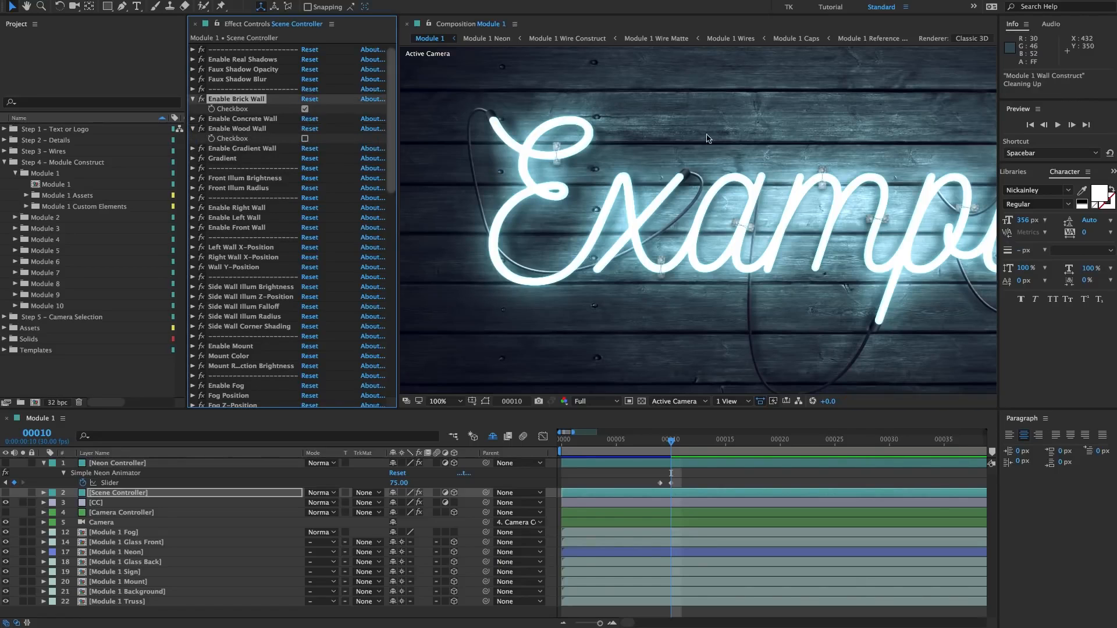
pyautogui.scroll(-2, 798, 129)
pyautogui.press('h')
pyautogui.moveTo(820, 180); pyautogui.dragTo(764, 180)
pyautogui.press('v')
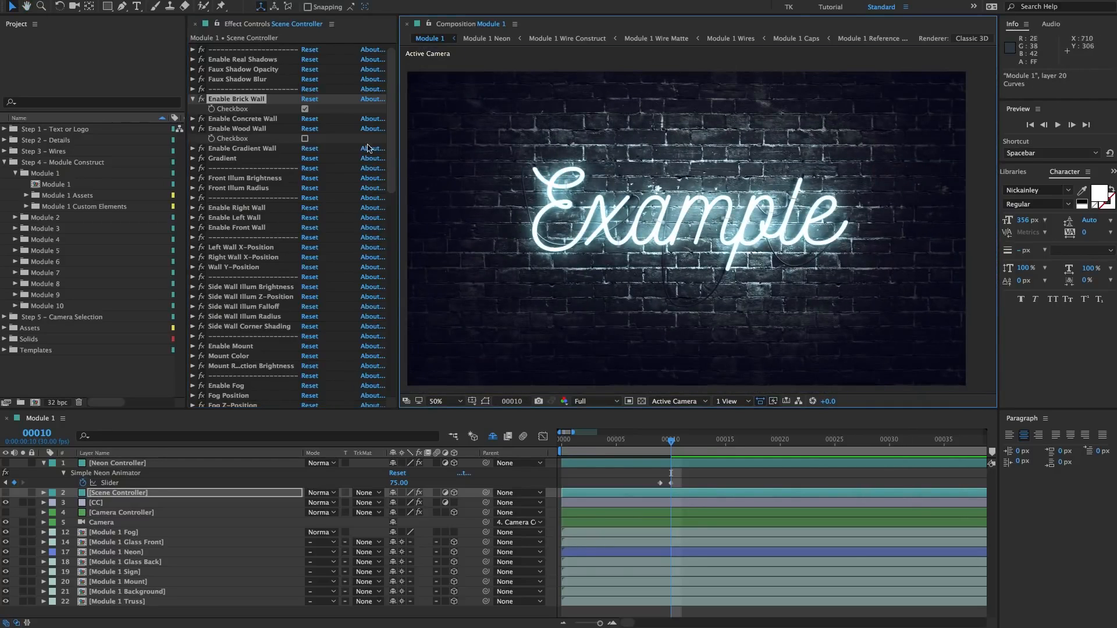
# - Turn on Enable Gradient Wall in place of Enable Brick Wall and expand the Gradient settings
pyautogui.click(224, 149)
pyautogui.click(305, 158)
pyautogui.click(305, 109)
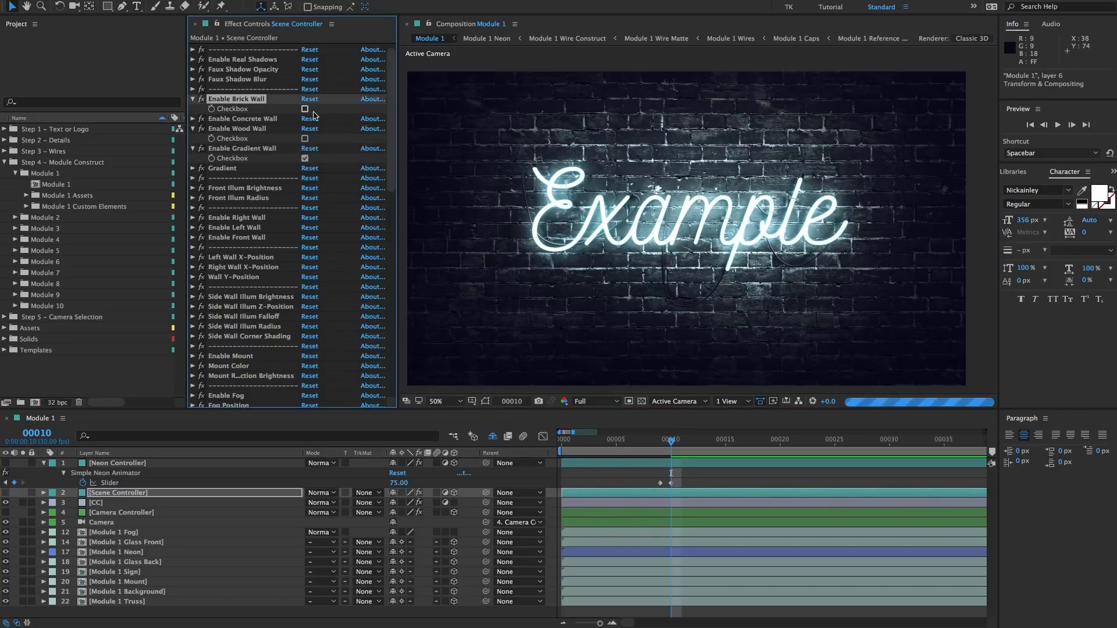
pyautogui.click(229, 169)
pyautogui.click(193, 168)
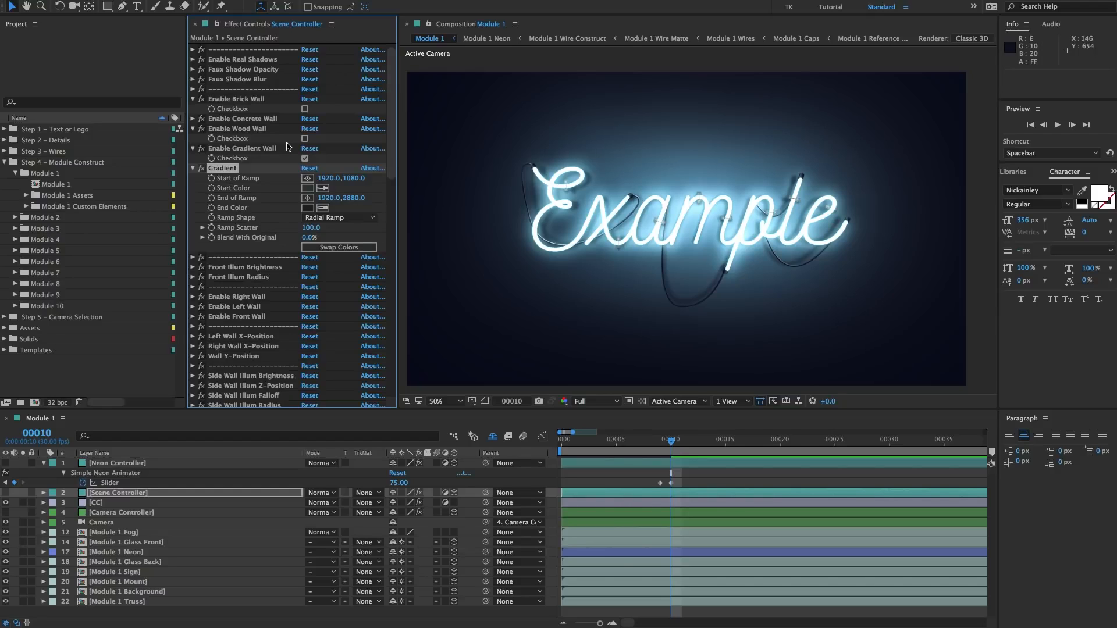
# - Turn Enable Wood Wall back on, turn off Enable Gradient Wall, and collapse the wall settings
pyautogui.click(304, 139)
pyautogui.click(305, 158)
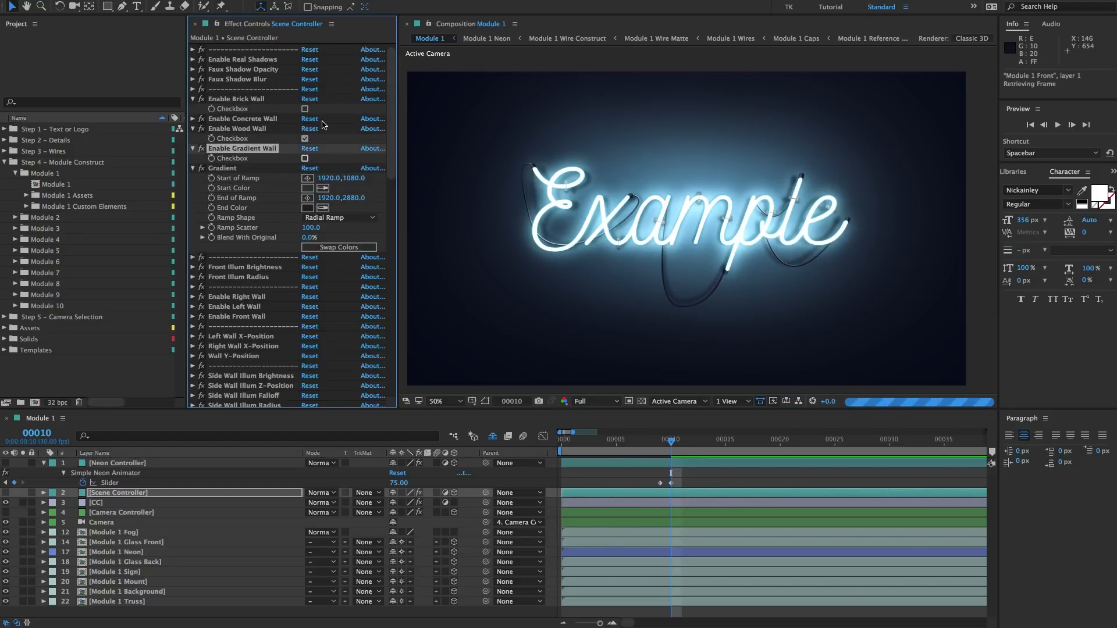
pyautogui.click(193, 128)
pyautogui.click(193, 99)
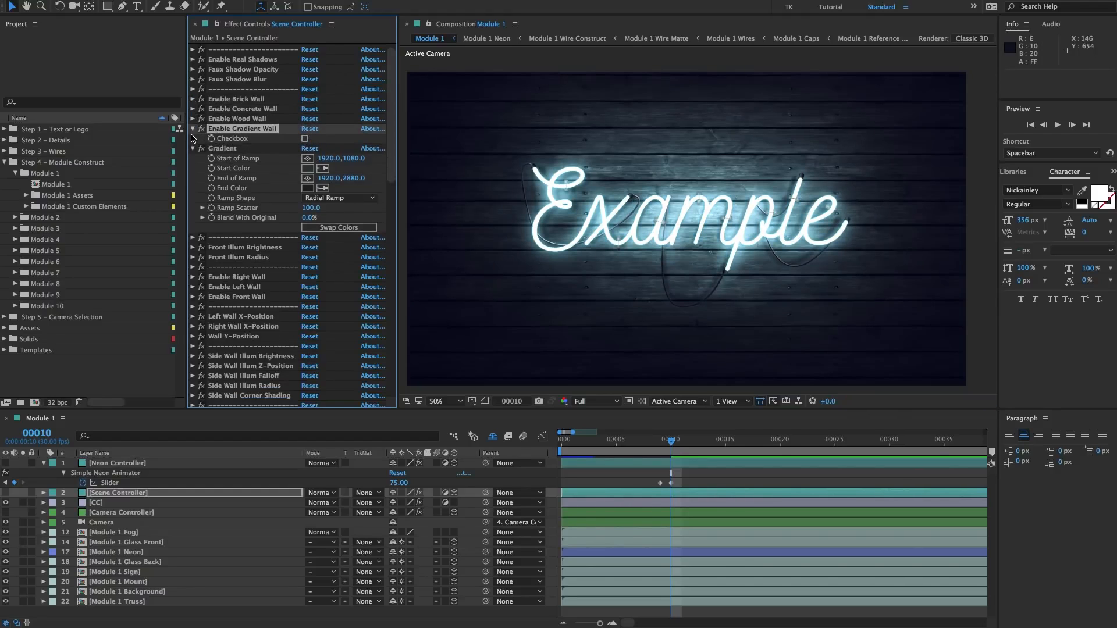
pyautogui.click(192, 128)
pyautogui.click(194, 138)
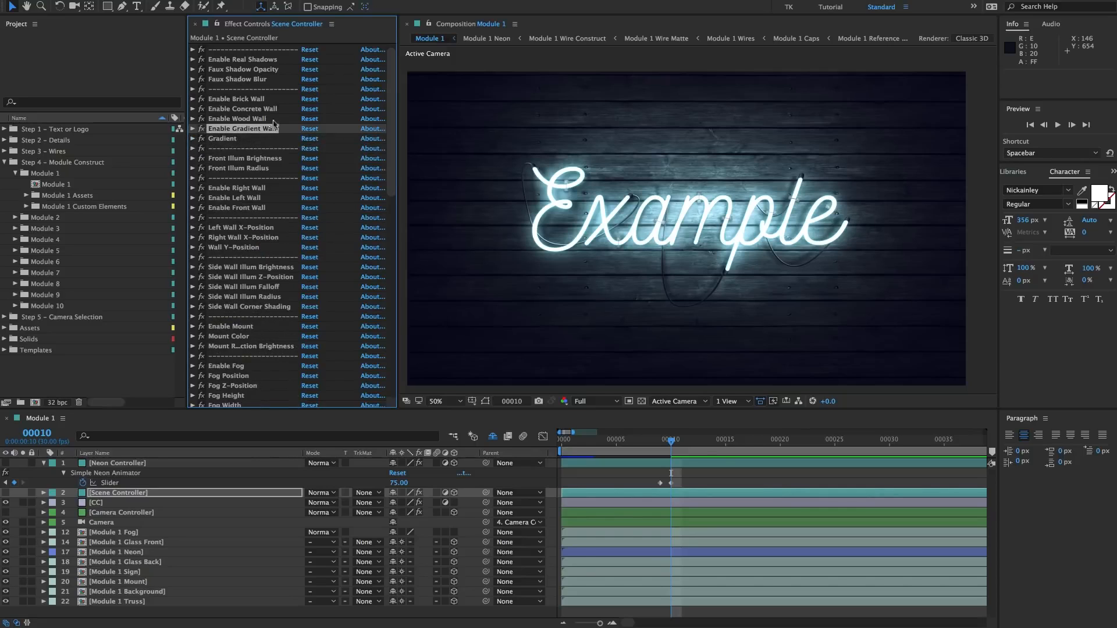
# - Examine Front Illum Brightness and Front Illum Radius against the light falling on the wood wall behind the sign
pyautogui.click(241, 158)
pyautogui.keyDown('shift'); pyautogui.click(254, 168); pyautogui.keyUp('shift')
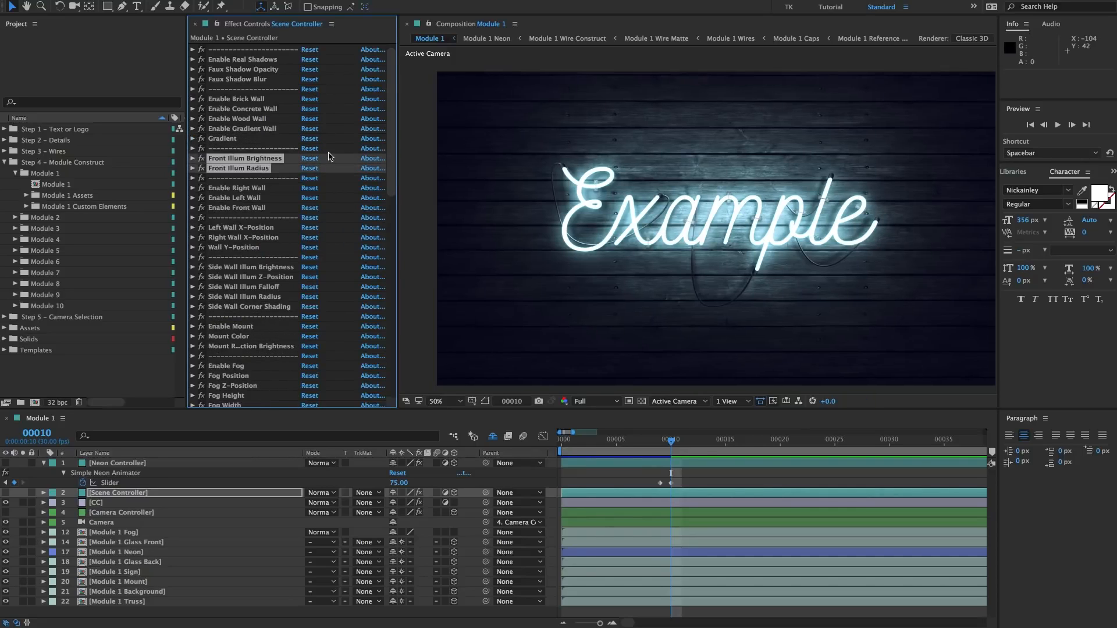
pyautogui.click(260, 161)
pyautogui.keyDown('shift'); pyautogui.click(256, 169); pyautogui.keyUp('shift')
pyautogui.scroll(2, 752, 227)
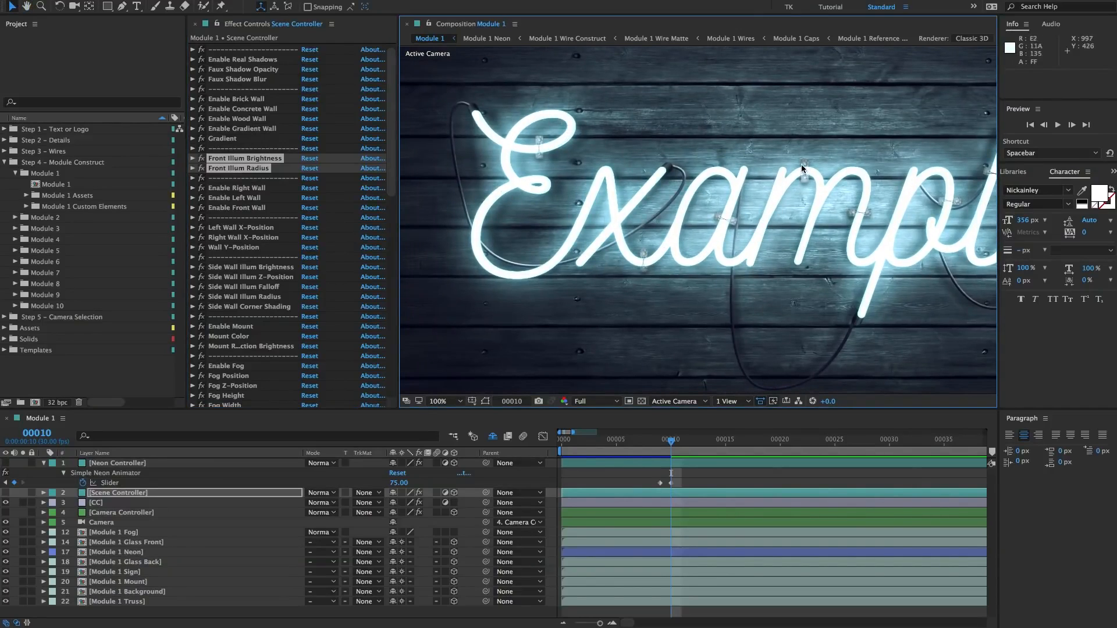
pyautogui.scroll(-2, 695, 142)
pyautogui.scroll(1, 694, 146)
pyautogui.scroll(-1, 757, 183)
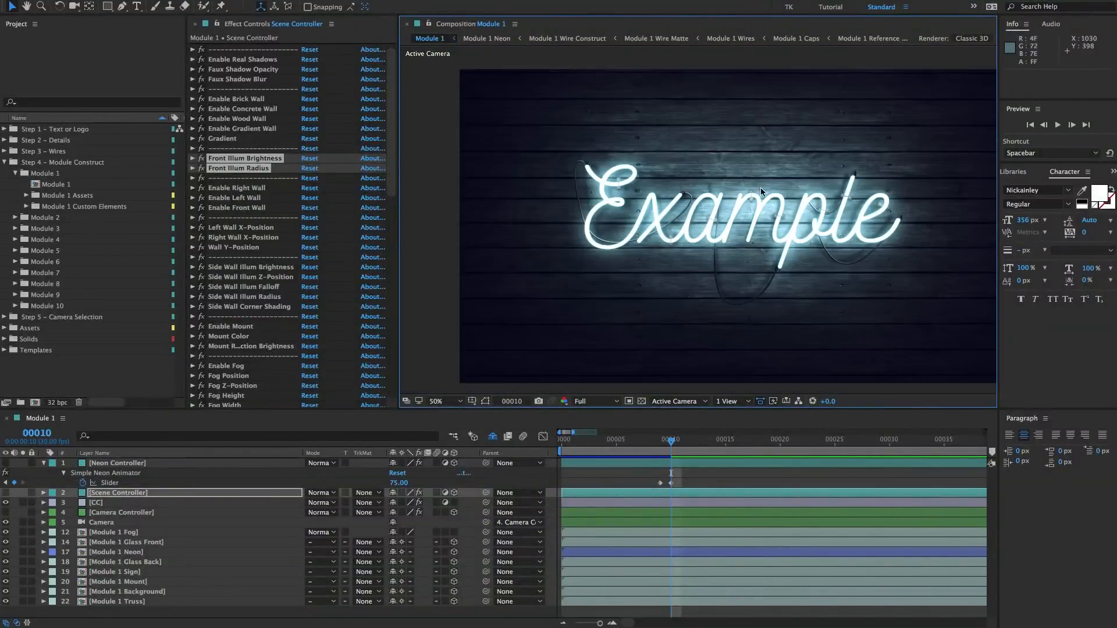
pyautogui.scroll(1, 627, 188)
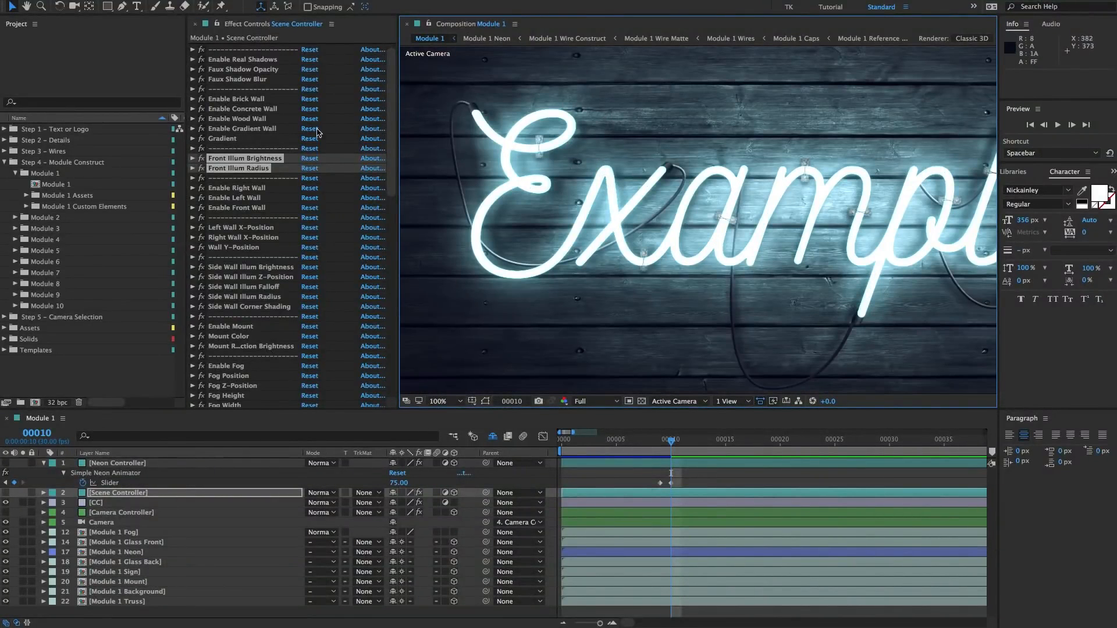
# - Try a Front Illum Brightness of 20, undo the change, and collapse the setting
pyautogui.click(289, 134)
pyautogui.click(235, 159)
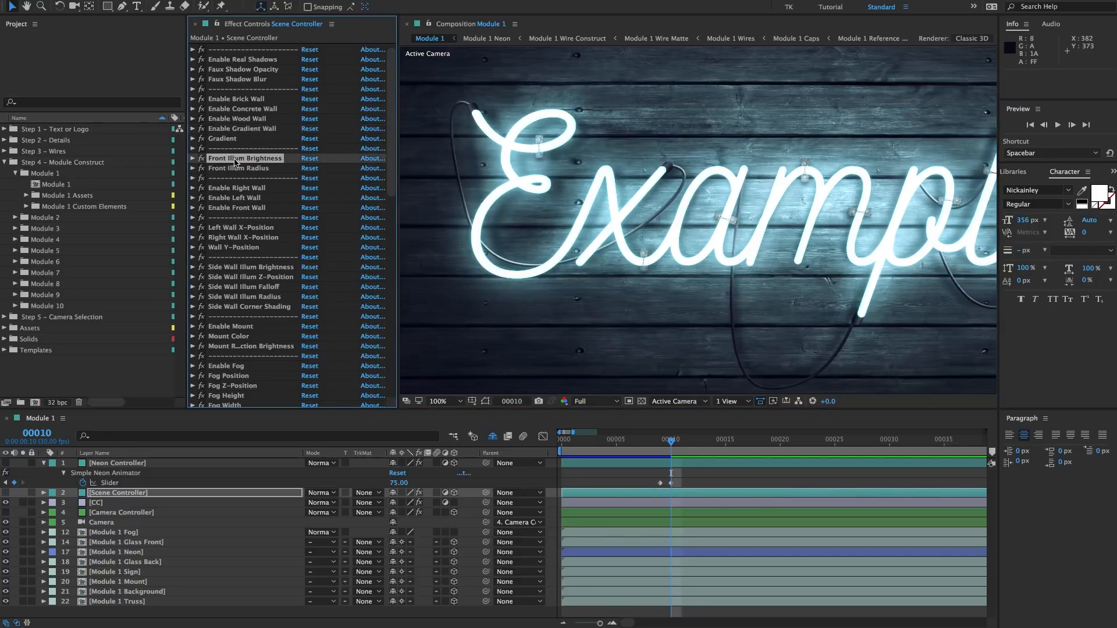
pyautogui.click(194, 158)
pyautogui.click(308, 169)
pyautogui.press('Return')
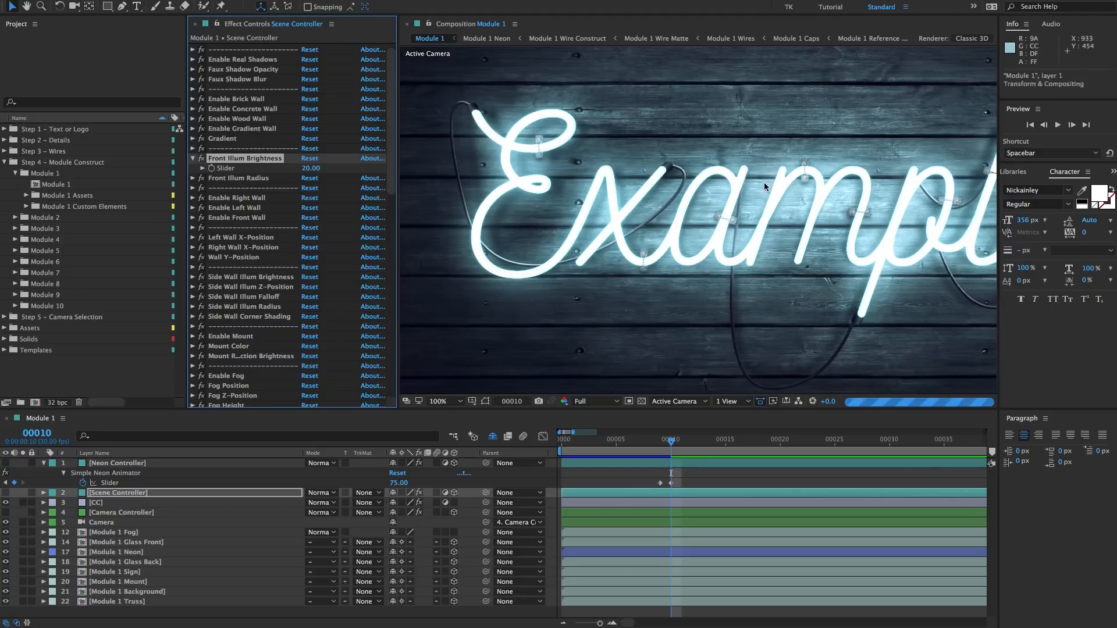
pyautogui.scroll(-2, 766, 183)
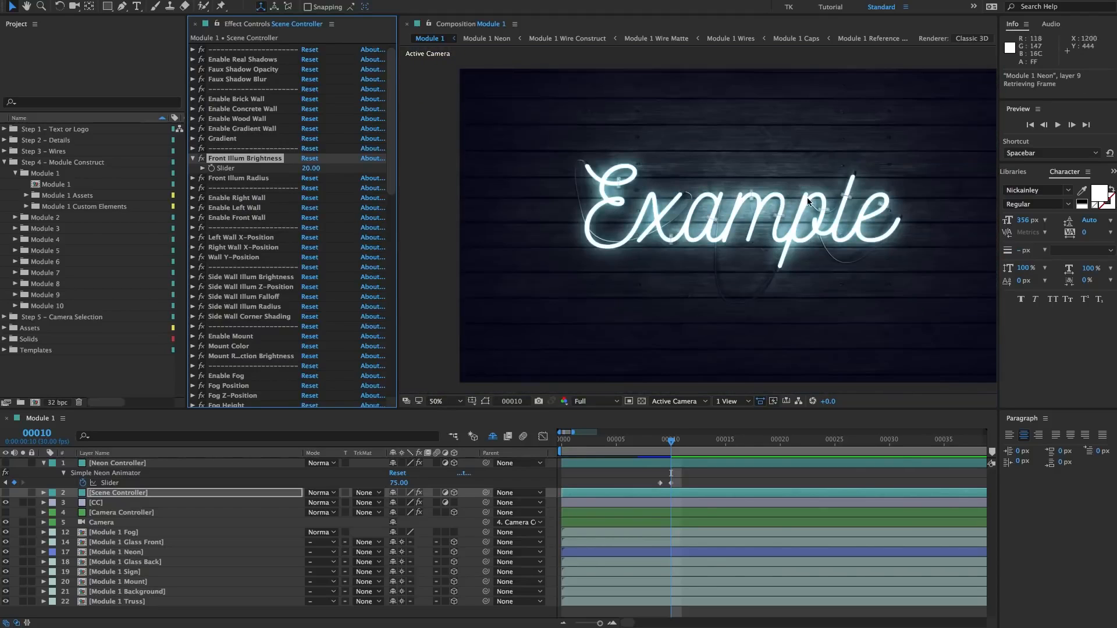
pyautogui.press('super+z')
pyautogui.click(255, 181)
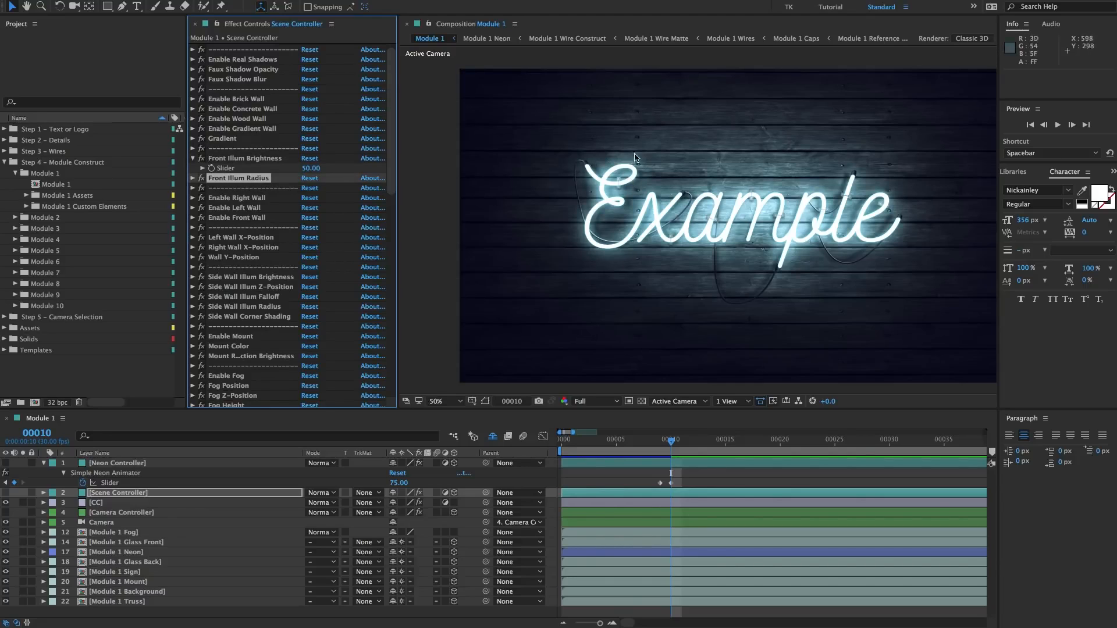
pyautogui.click(193, 158)
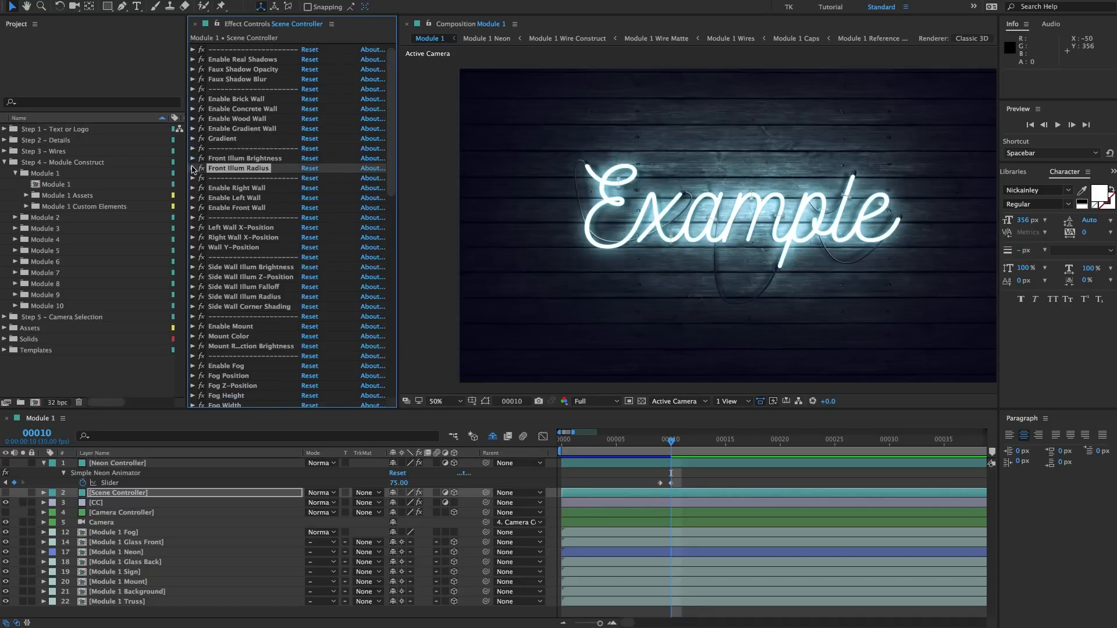
# - Turn on Enable Right Wall and Enable Left Wall to add side walls around the sign
pyautogui.click(247, 187)
pyautogui.keyDown('shift'); pyautogui.click(198, 197); pyautogui.keyUp('shift')
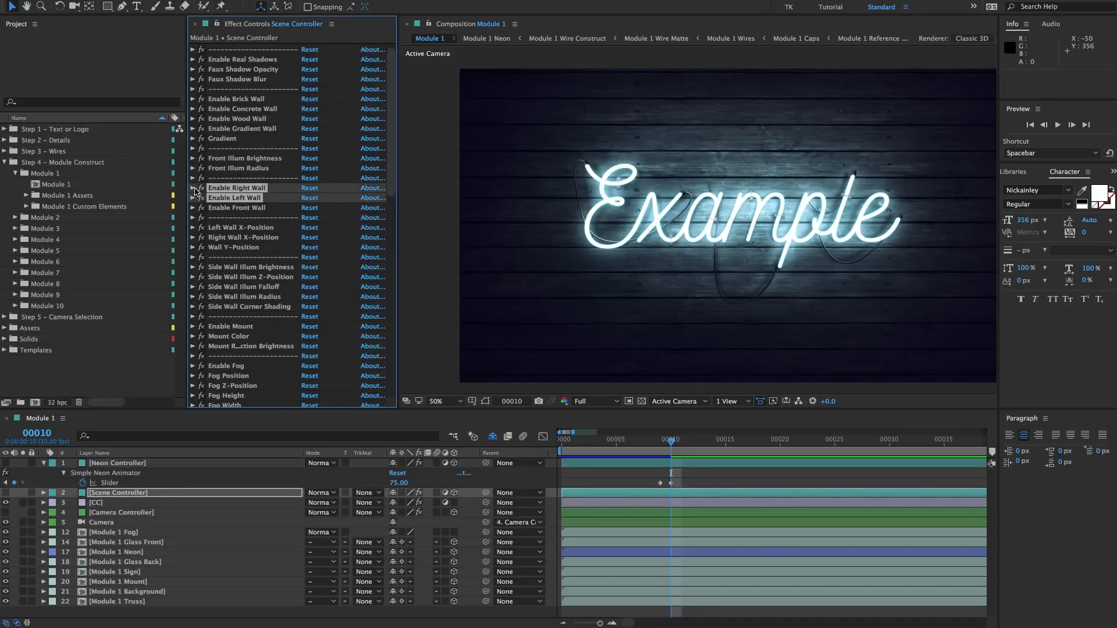
pyautogui.click(193, 188)
pyautogui.click(305, 197)
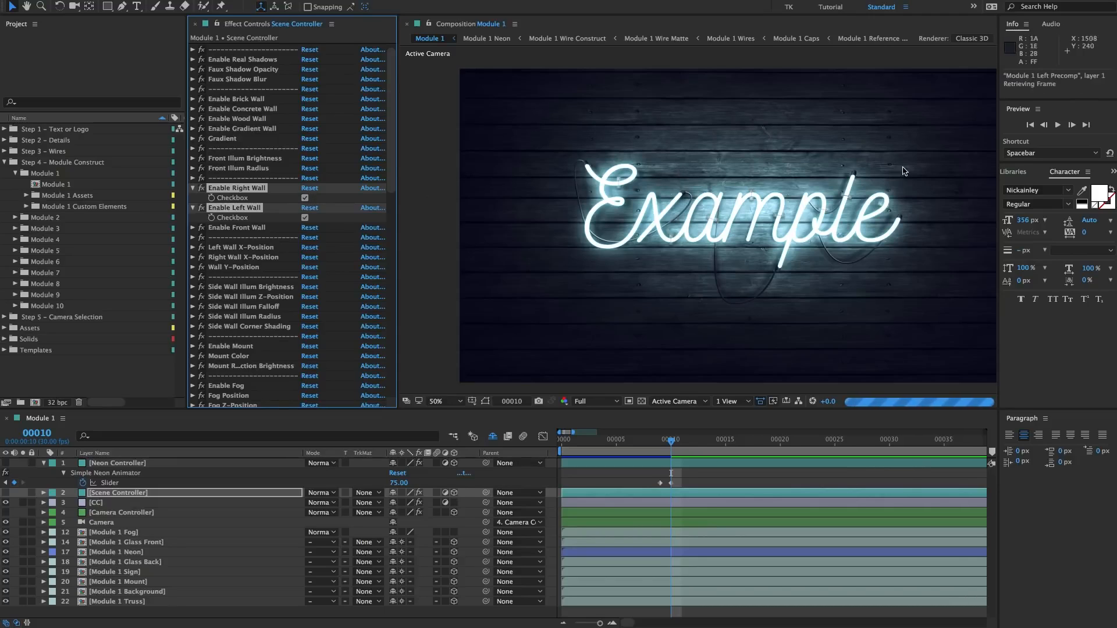
pyautogui.moveTo(814, 238); pyautogui.dragTo(746, 231)
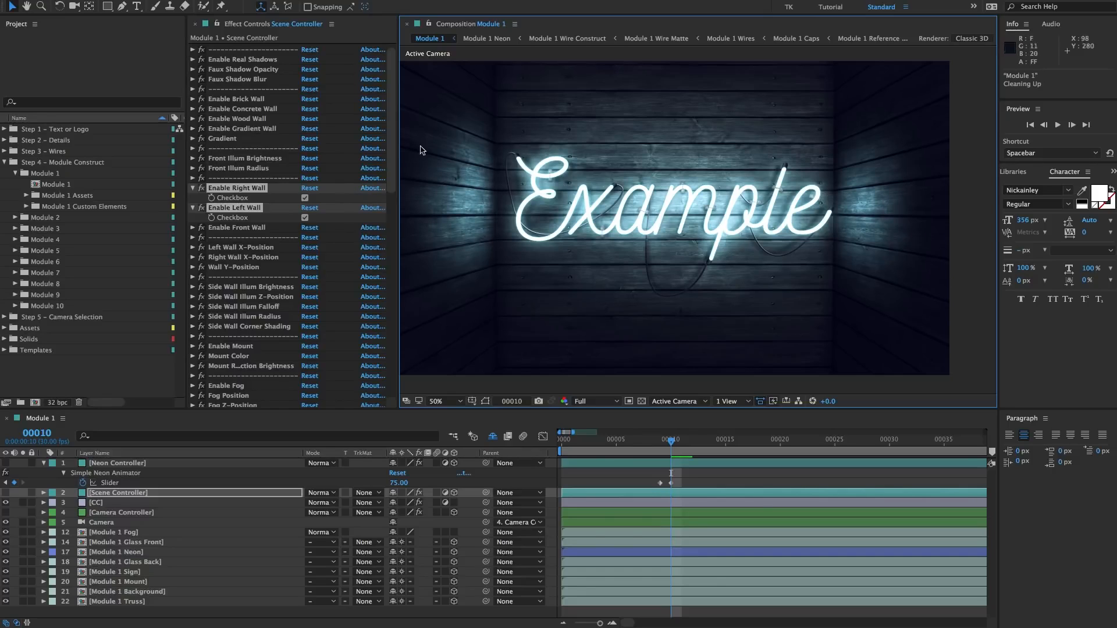
pyautogui.click(344, 242)
# - Review Enable Front Wall and select the Left Wall X-Position setting
pyautogui.click(238, 228)
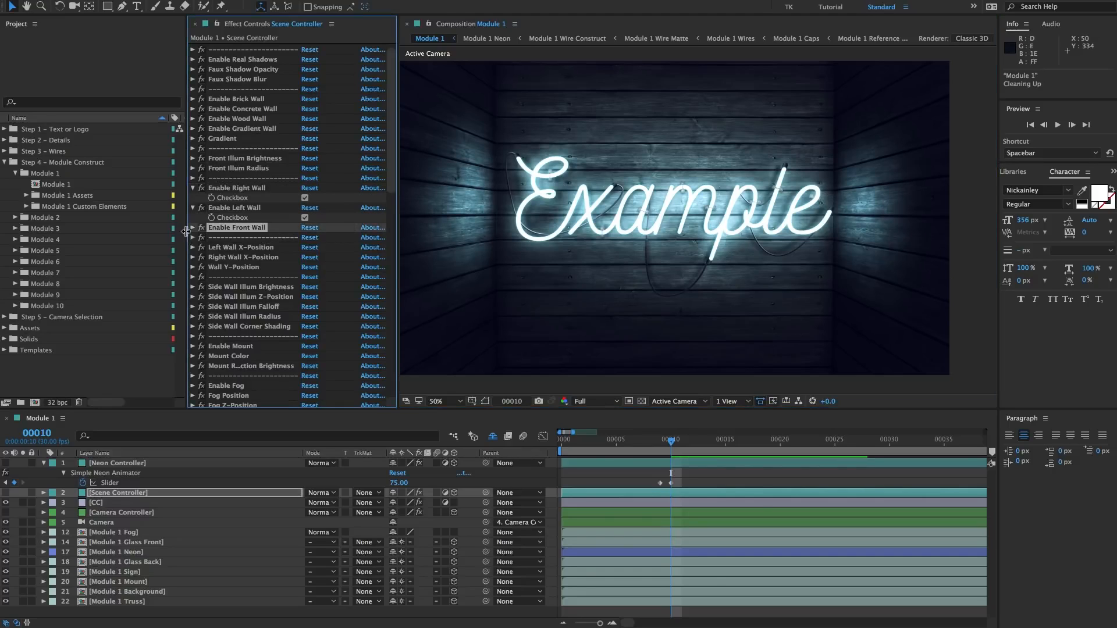
pyautogui.click(192, 228)
pyautogui.click(193, 230)
pyautogui.click(249, 248)
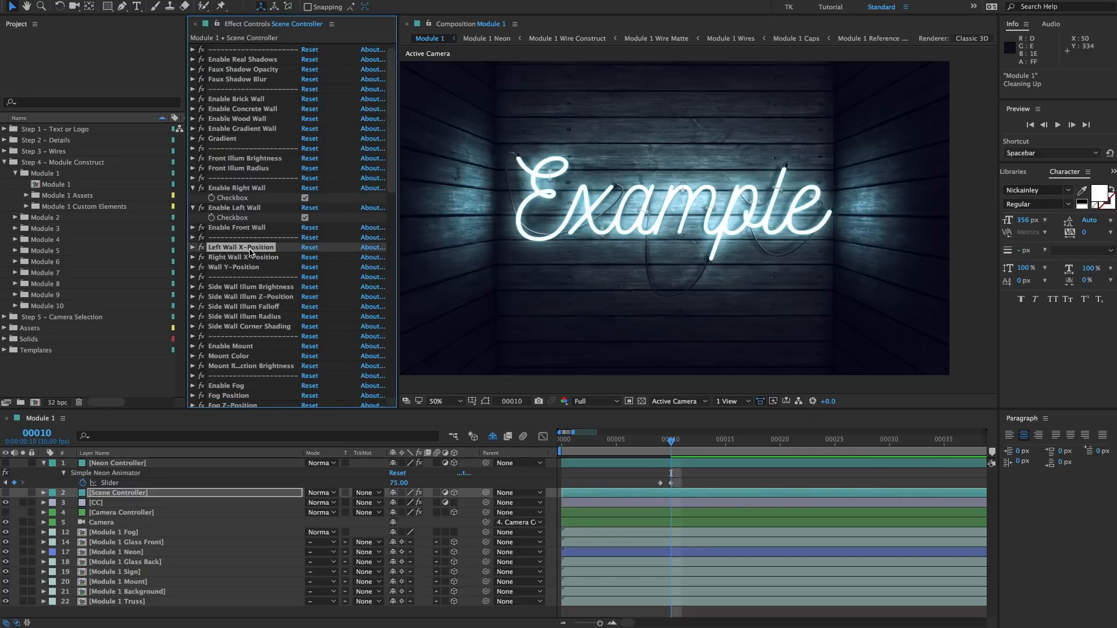
# - Try a Left Wall X-Position of 1020, undo the change, and collapse the setting
pyautogui.scroll(-2, 250, 251)
pyautogui.click(193, 231)
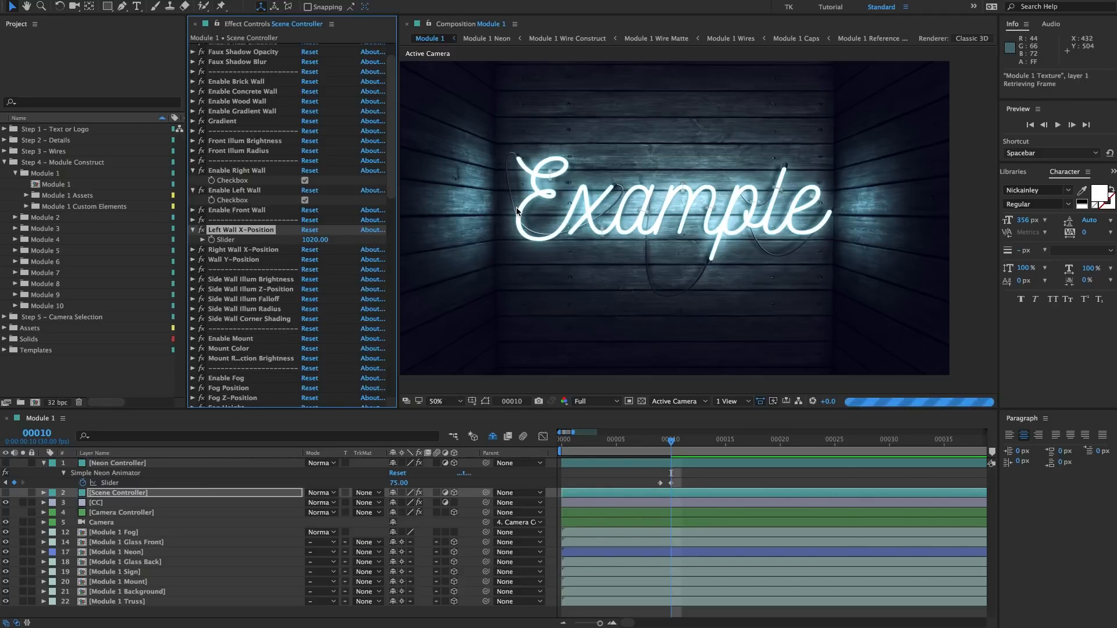
pyautogui.moveTo(517, 211); pyautogui.dragTo(599, 198)
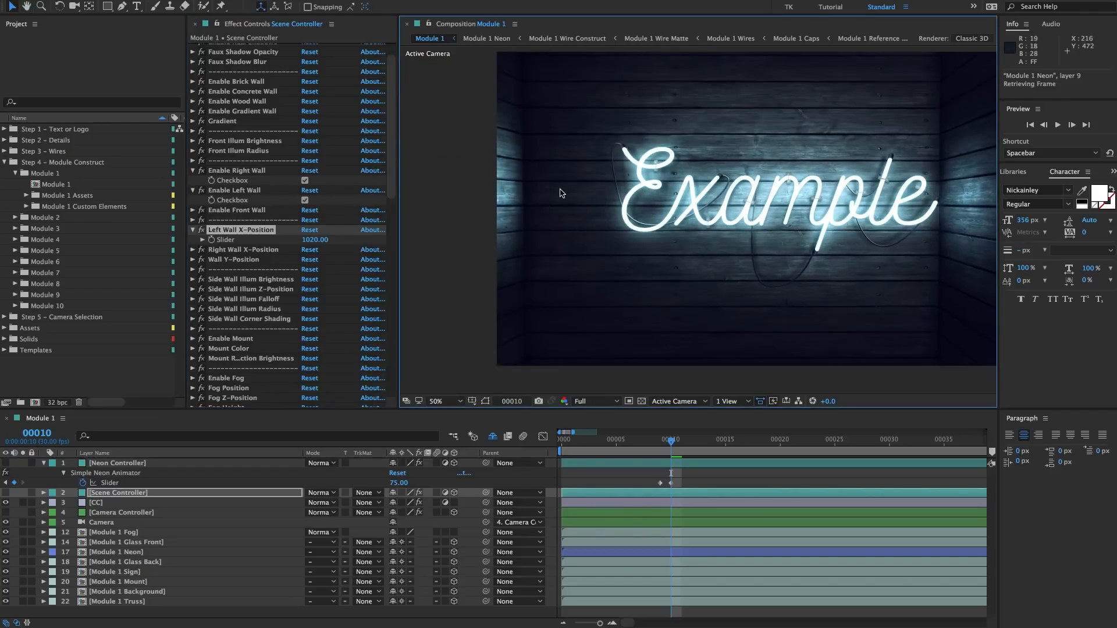
pyautogui.hotkey('ctrl', 'z')
pyautogui.hotkey('ctrl', 'shift', 'z')
pyautogui.hotkey('ctrl', 'z')
pyautogui.click(214, 239)
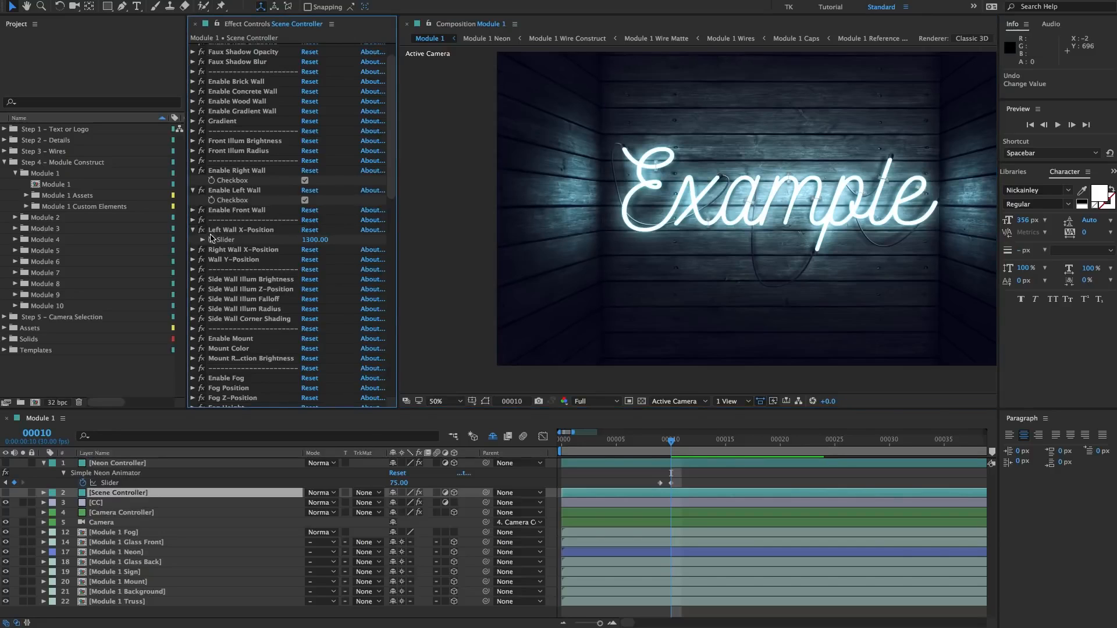
pyautogui.click(193, 230)
# - Review the Wall Y-Position and the Side Wall Illum Brightness, Z-Position, Falloff and Radius settings against the light on the side walls
pyautogui.click(253, 250)
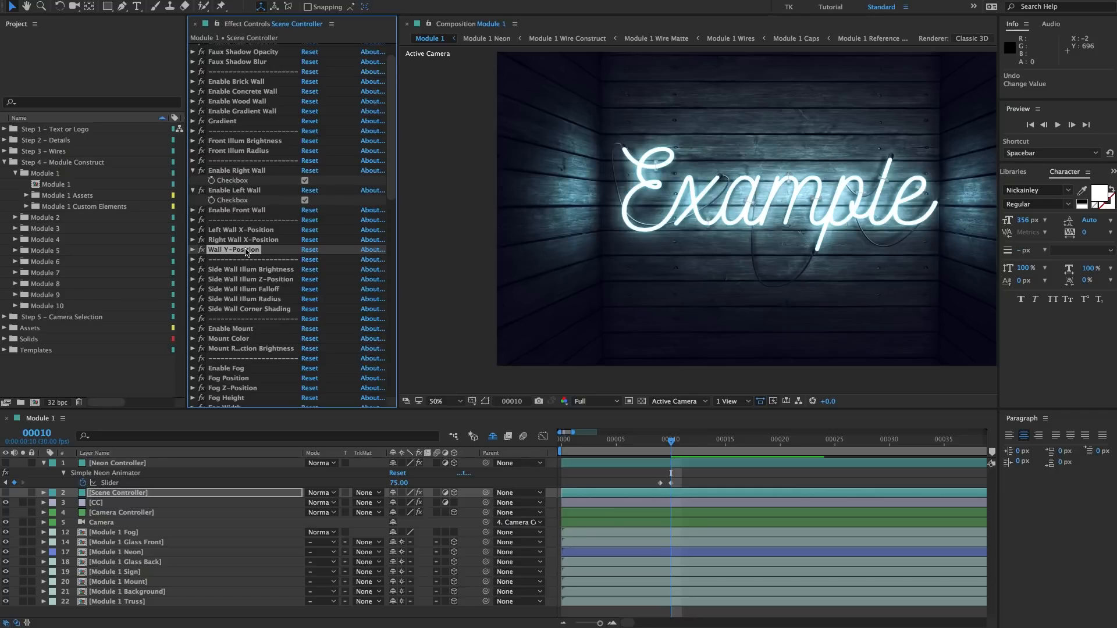
pyautogui.click(245, 269)
pyautogui.scroll(-3, 251, 270)
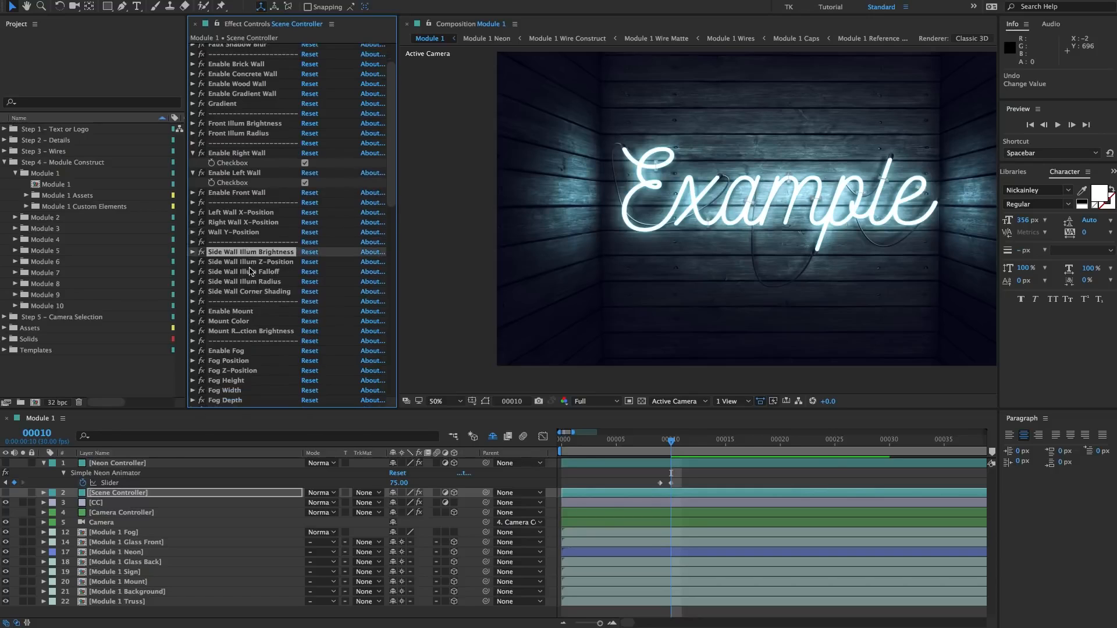
pyautogui.keyDown('shift'); pyautogui.click(242, 285); pyautogui.keyUp('shift')
pyautogui.click(256, 245)
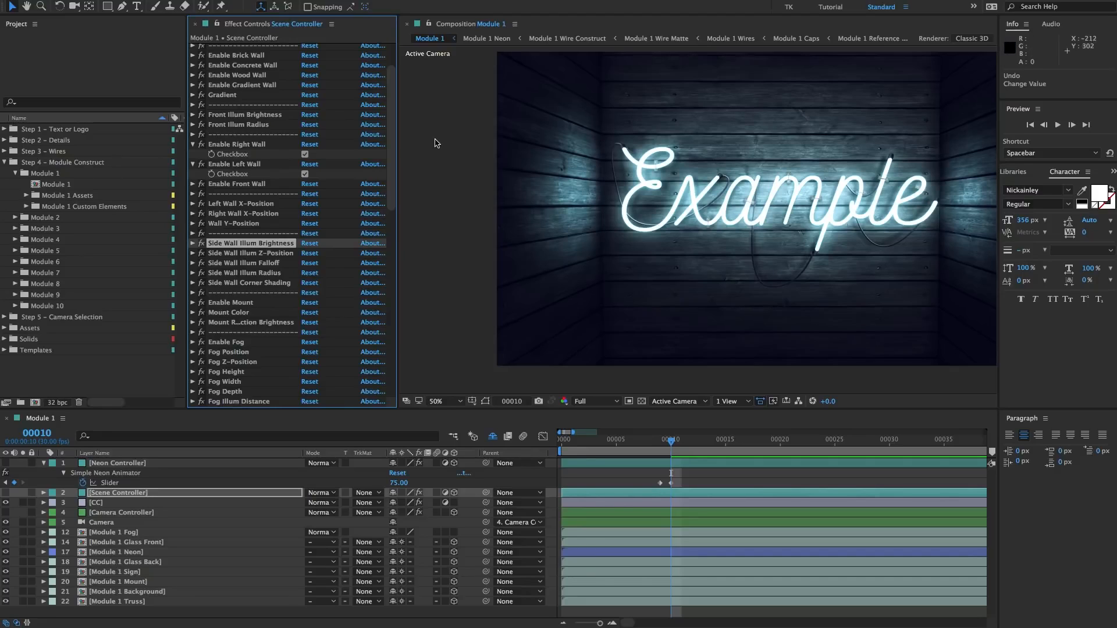
pyautogui.click(238, 257)
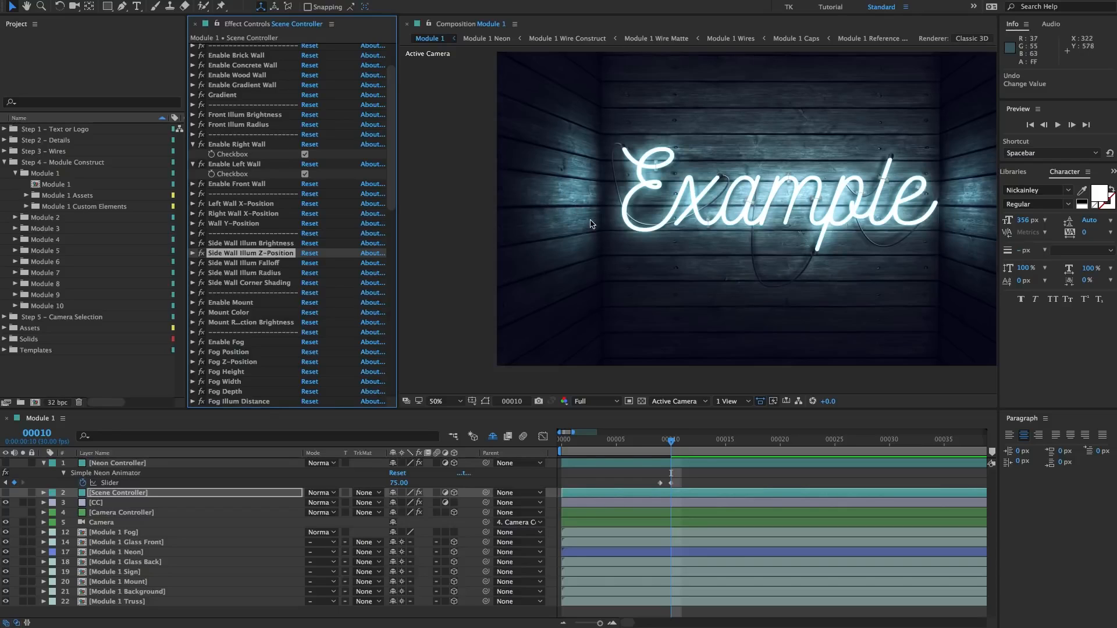
pyautogui.click(259, 264)
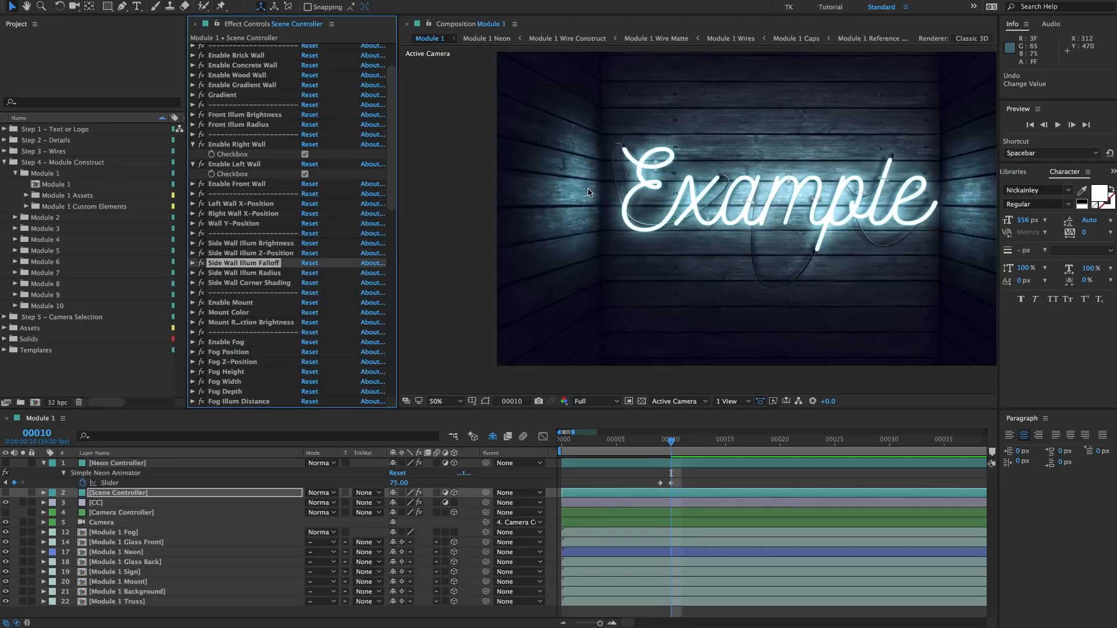
pyautogui.click(246, 275)
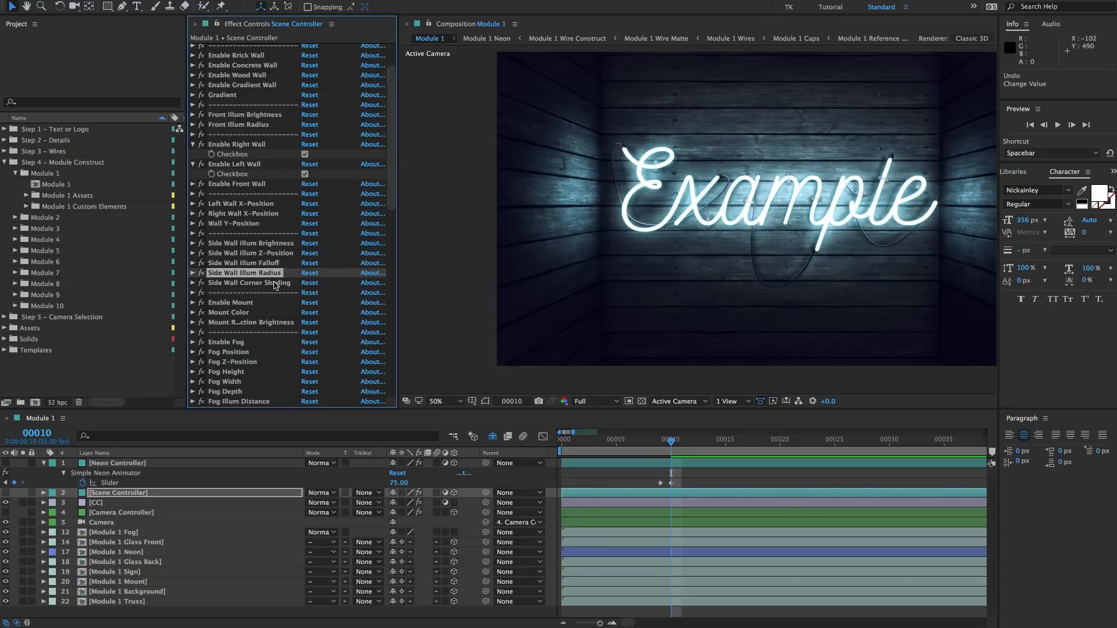
# - Select Side Wall Corner Shading and examine the shading where the side walls meet the back wall
pyautogui.click(275, 285)
pyautogui.scroll(2, 661, 206)
pyautogui.moveTo(661, 206); pyautogui.dragTo(752, 298)
pyautogui.scroll(1, 689, 233)
pyautogui.moveTo(688, 233); pyautogui.dragTo(688, 280)
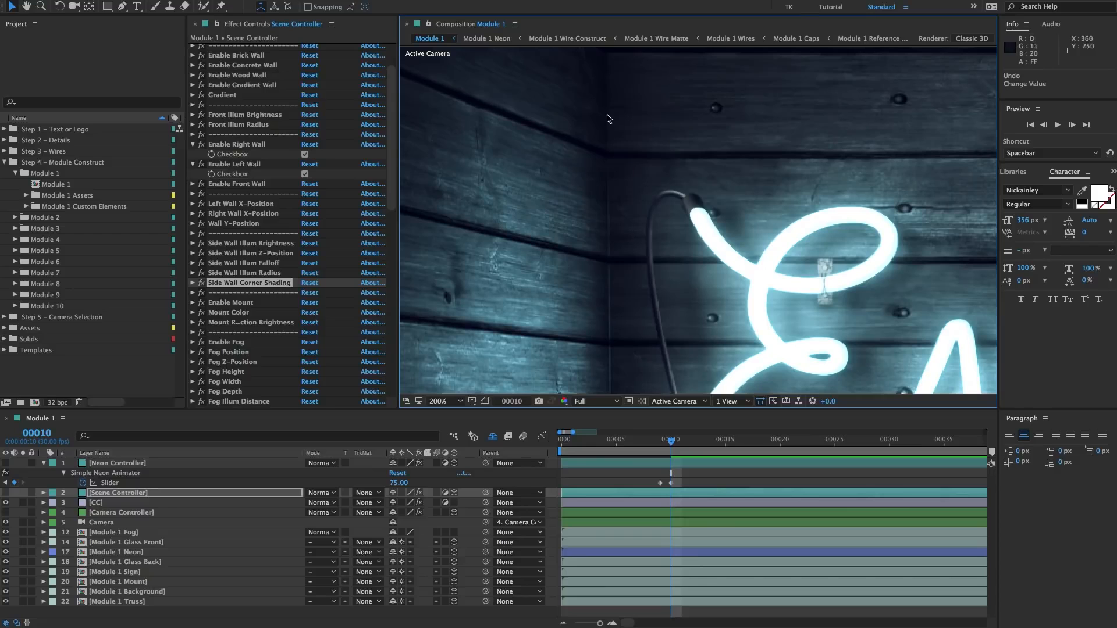
pyautogui.press(',')
pyautogui.press(',')
pyautogui.moveTo(973, 223); pyautogui.dragTo(758, 225)
pyautogui.press('.')
pyautogui.press(',')
pyautogui.moveTo(757, 266); pyautogui.dragTo(787, 268)
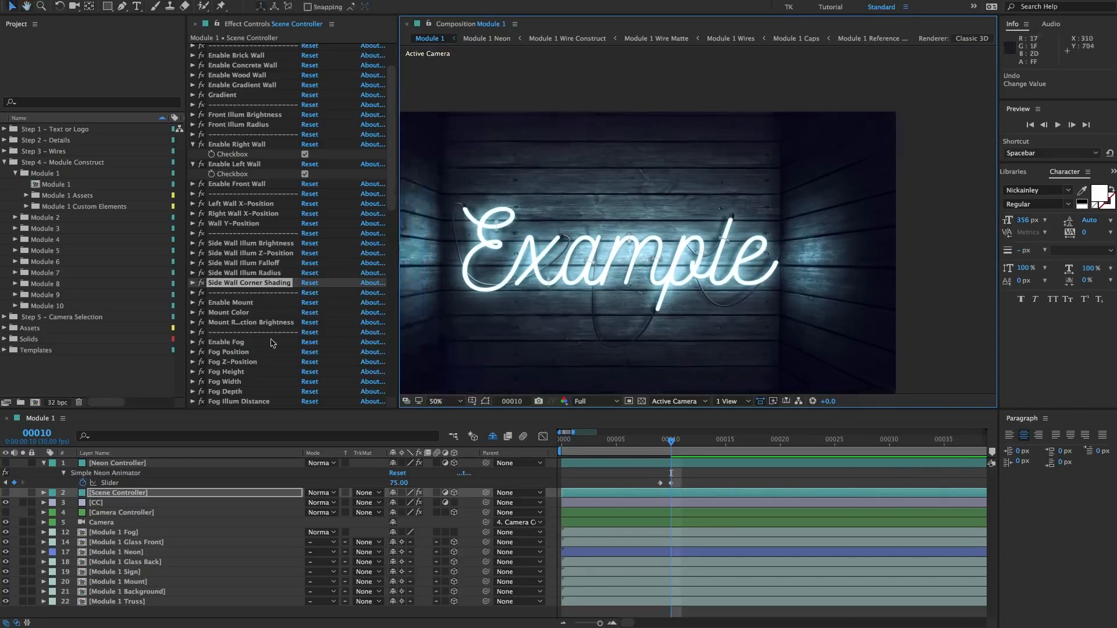
# - Turn off Enable Right Wall and Enable Left Wall and collapse both settings
pyautogui.click(305, 154)
pyautogui.click(305, 174)
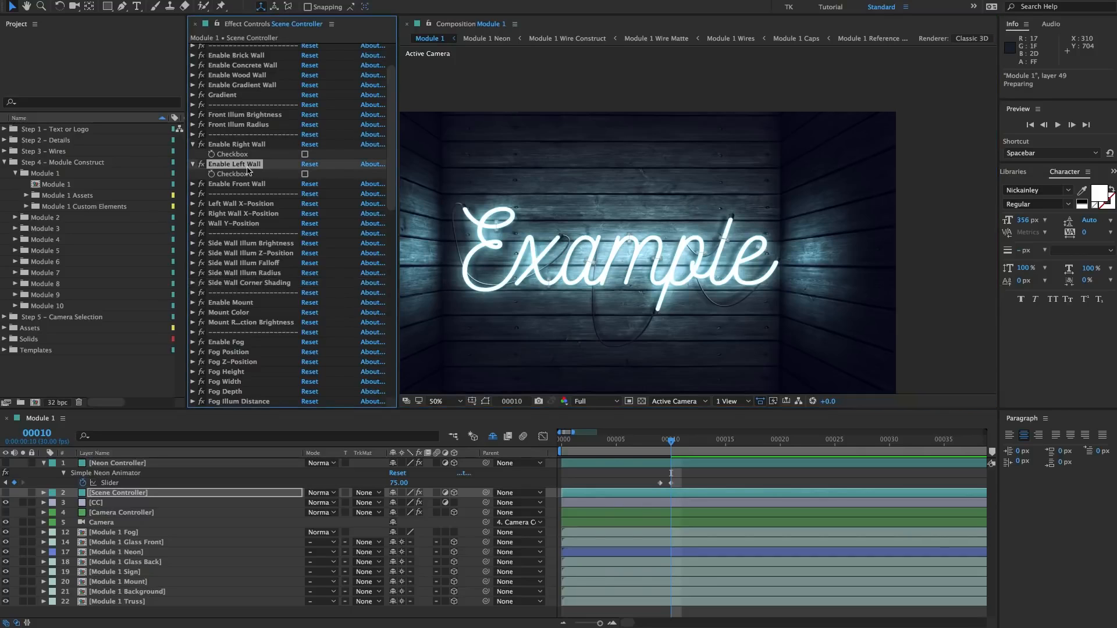
pyautogui.click(192, 144)
pyautogui.click(192, 154)
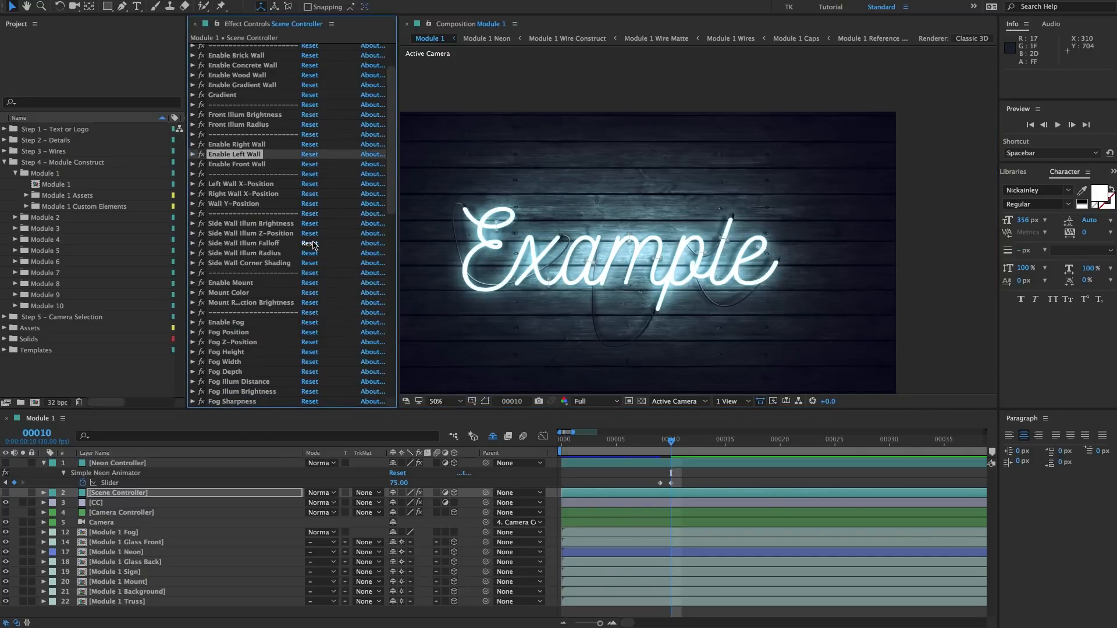
# - Look through the Scene Controller's mount, fog, glass, truss, sign and outline settings
pyautogui.click(238, 263)
pyautogui.scroll(-5, 265, 242)
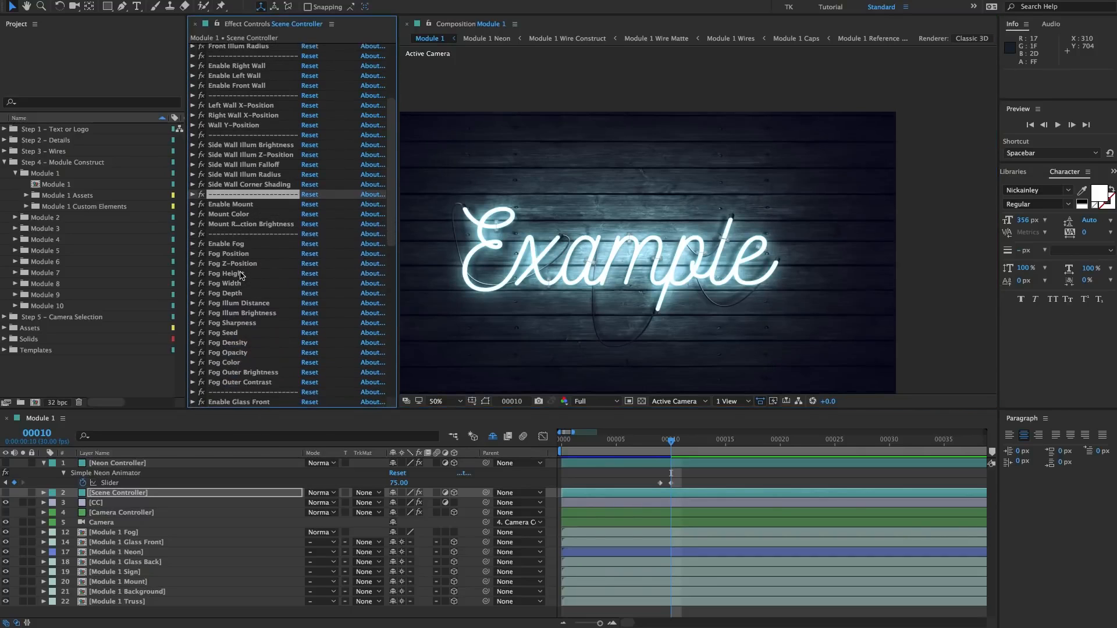
pyautogui.scroll(-5, 247, 256)
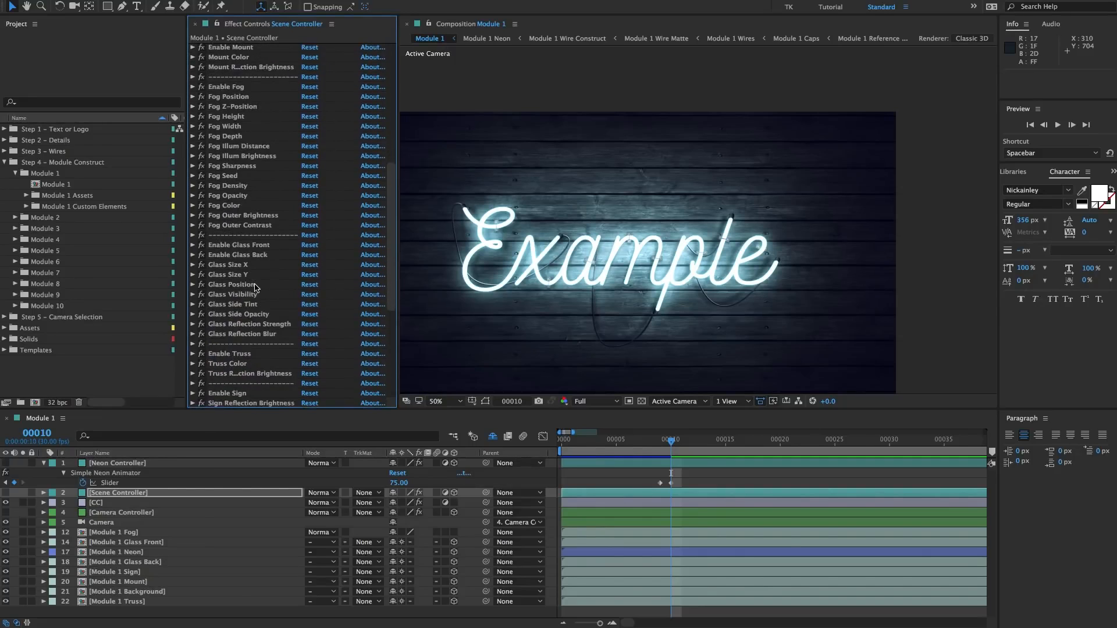
pyautogui.scroll(-3, 252, 346)
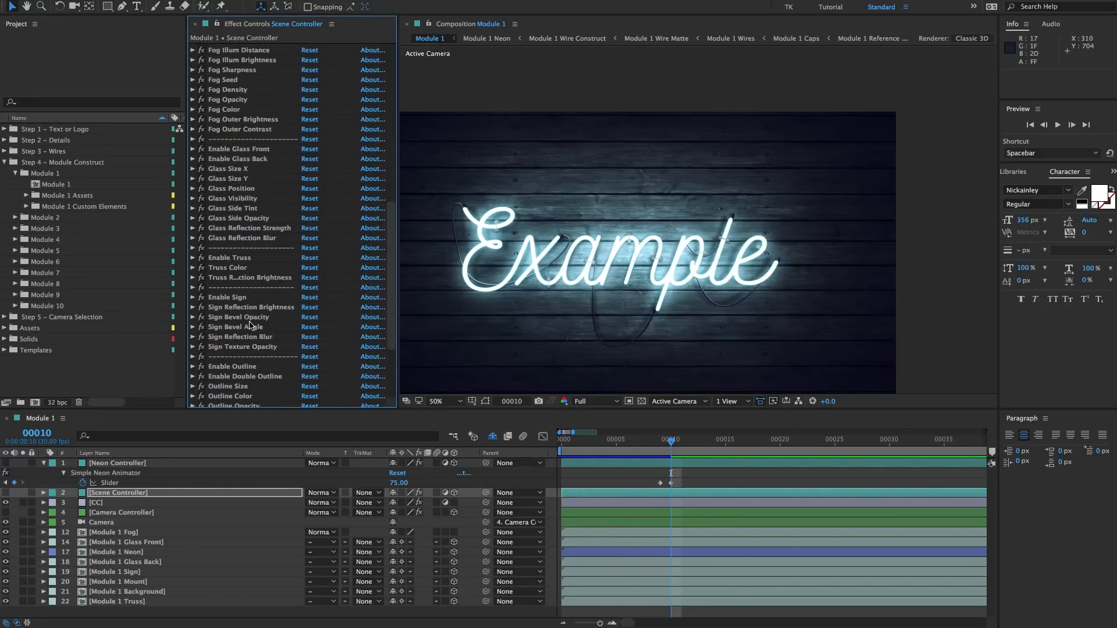
pyautogui.scroll(-1, 247, 344)
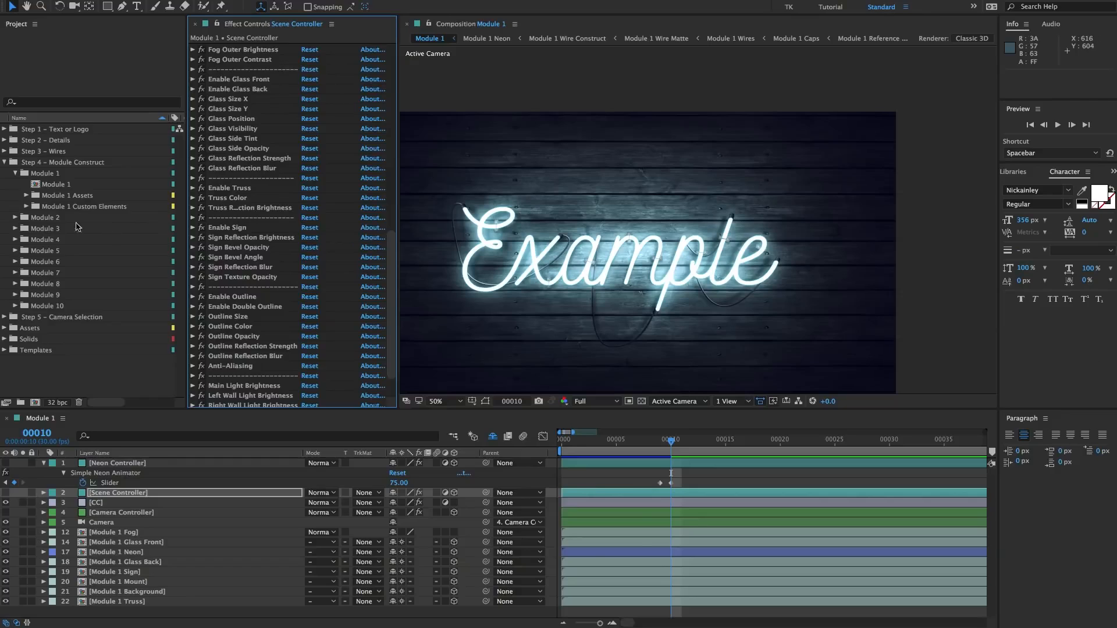
pyautogui.scroll(-2, 259, 191)
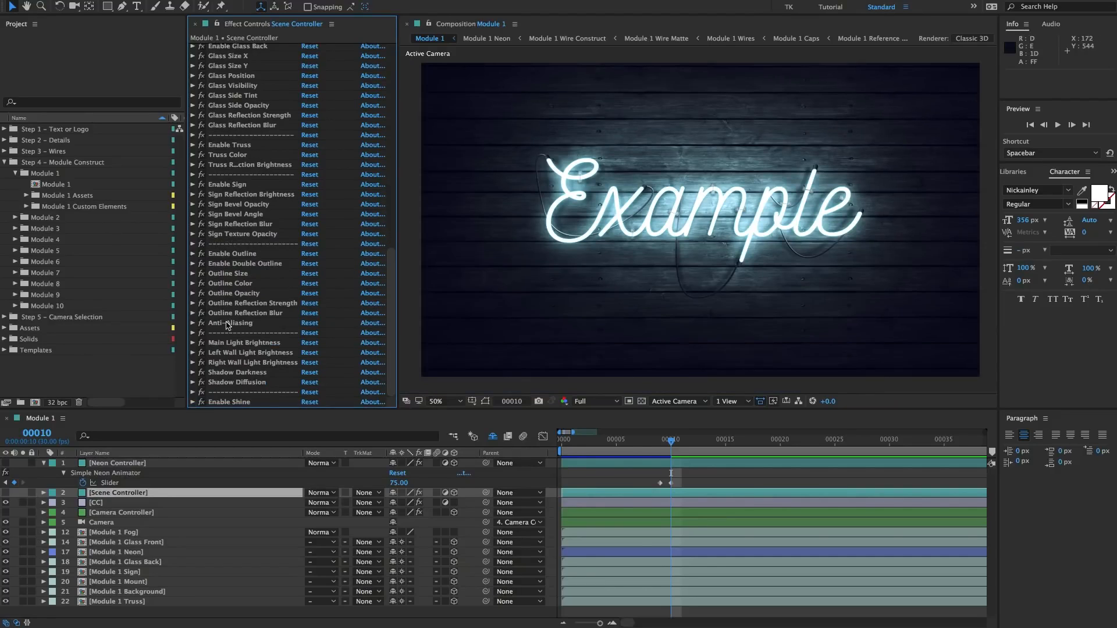
# - Review the Main Light, Left Wall Light and Right Wall Light Brightness settings of the Scene Controller
pyautogui.click(232, 343)
pyautogui.keyDown('shift'); pyautogui.click(231, 402); pyautogui.keyUp('shift')
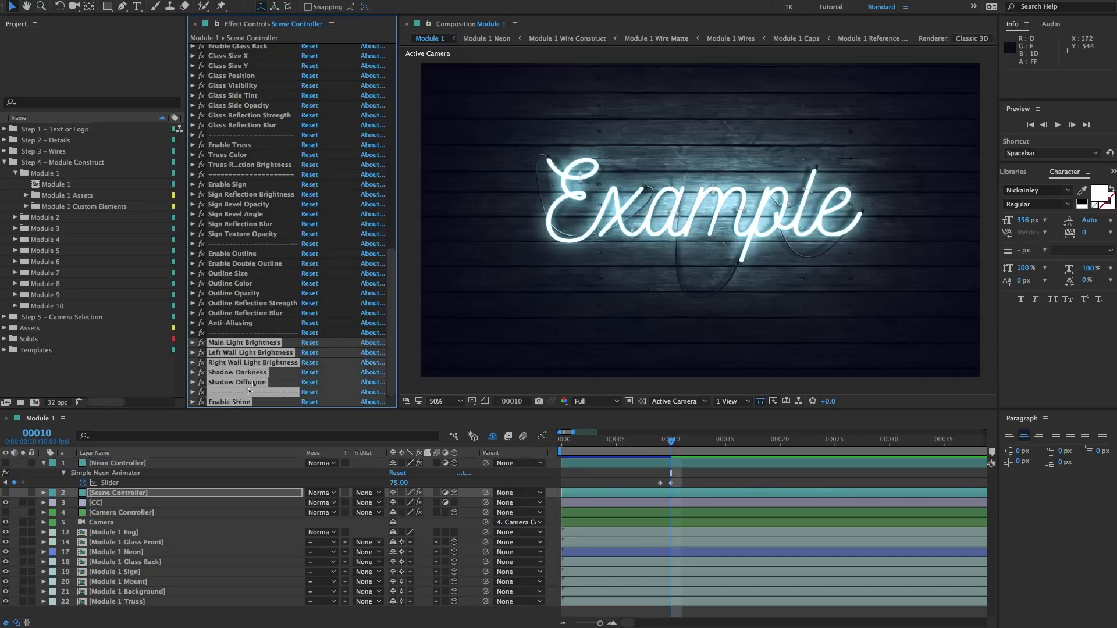
pyautogui.click(335, 306)
pyautogui.click(235, 344)
pyautogui.click(236, 353)
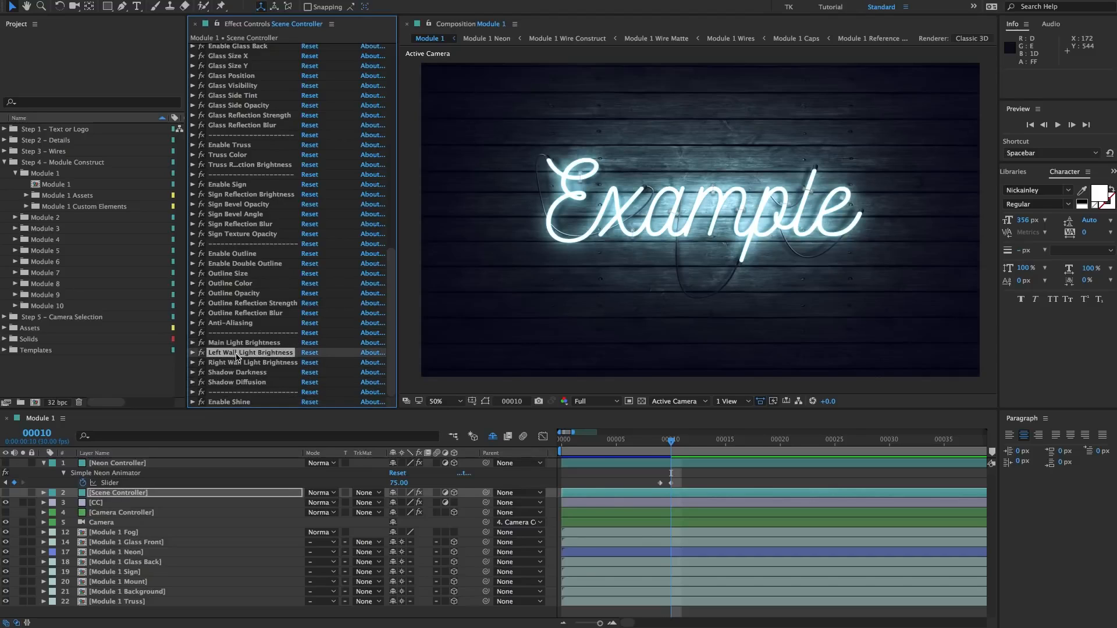
pyautogui.click(239, 362)
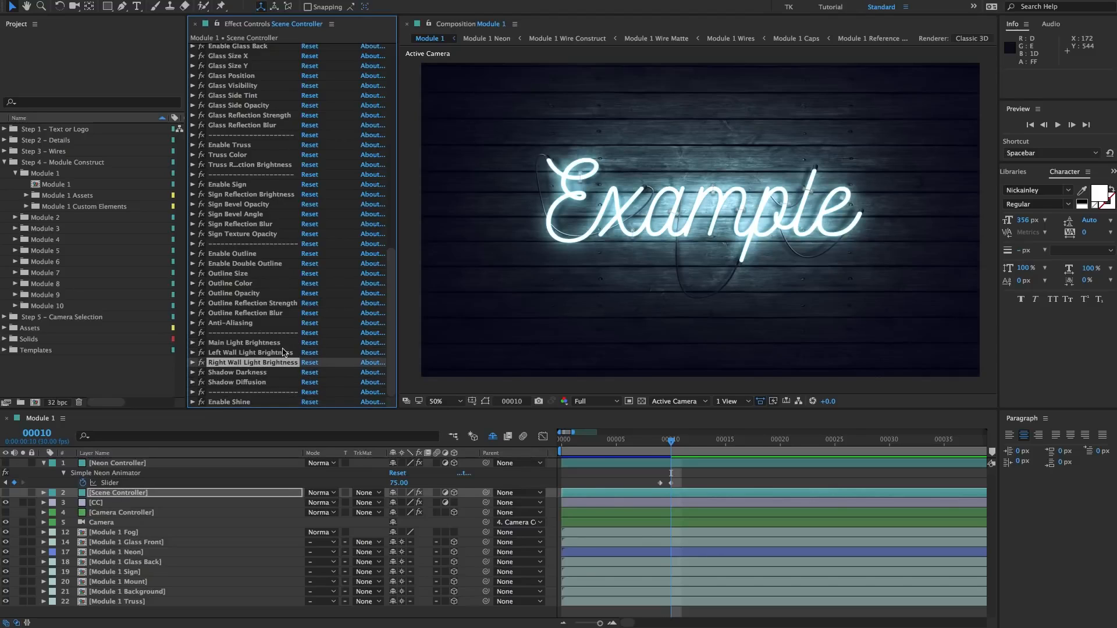
# - Reveal the hidden light layers in the Module 1 timeline and select the Light 1 – Null layer
pyautogui.press(',')
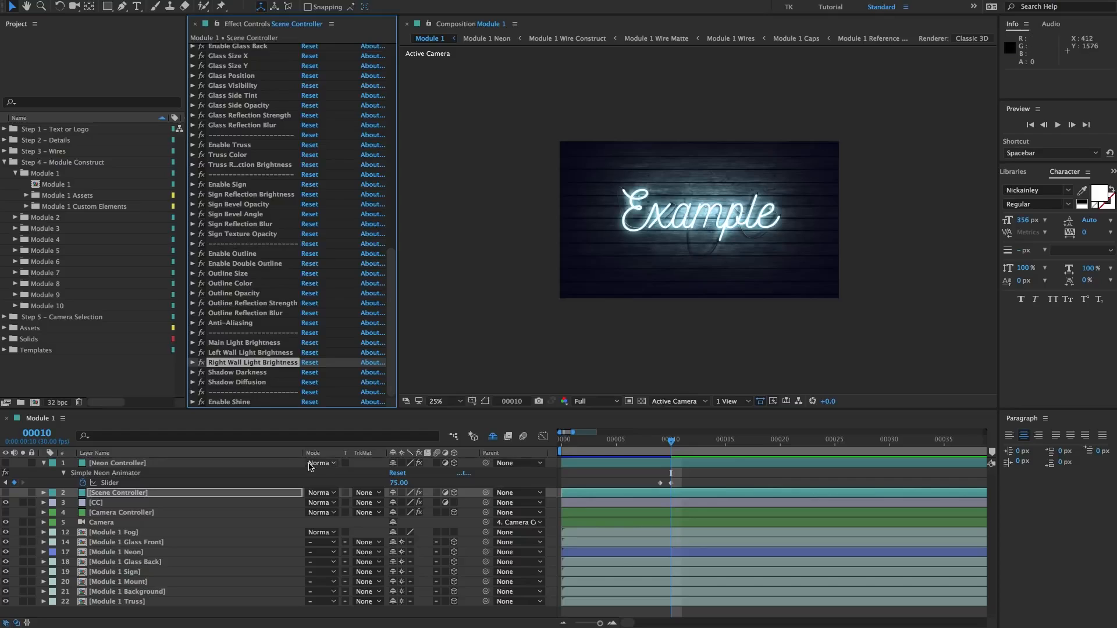
pyautogui.click(488, 435)
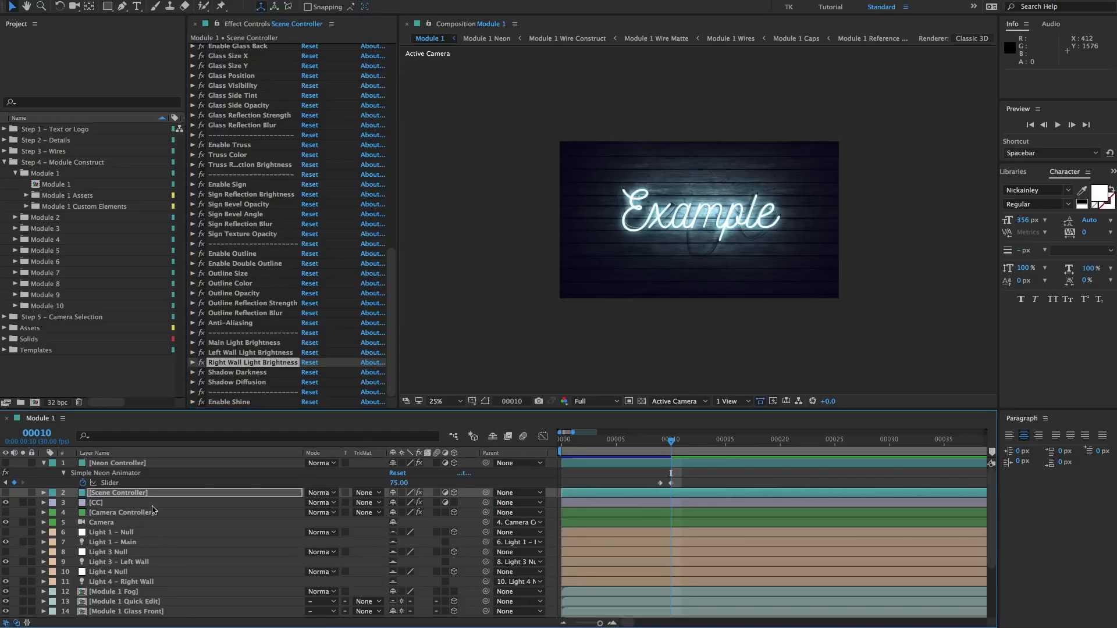
pyautogui.click(129, 532)
pyautogui.click(148, 542)
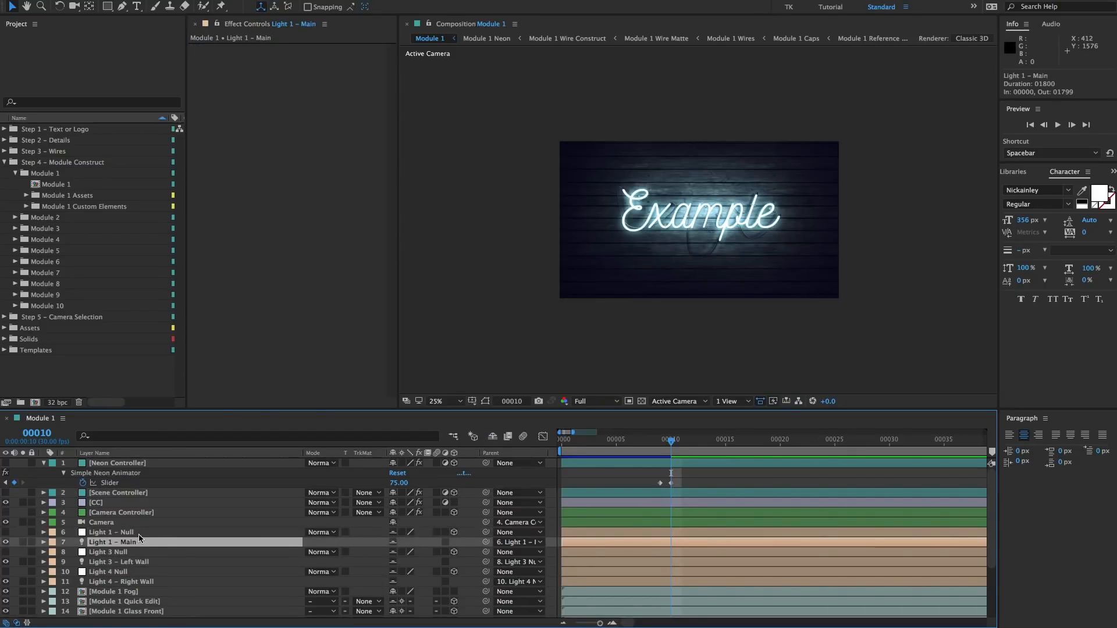
pyautogui.click(139, 534)
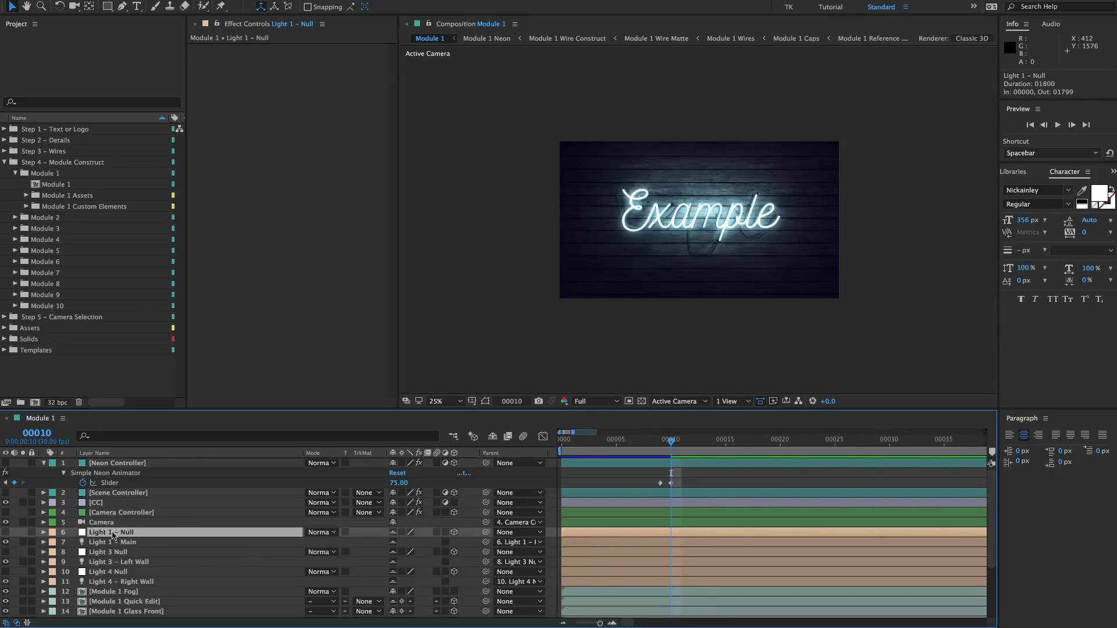
# - Compare the Scene Controller's Shadow Darkness and Shadow Diffusion settings with Enable Real Shadows and the Faux Shadow Opacity and Blur settings
pyautogui.click(113, 464)
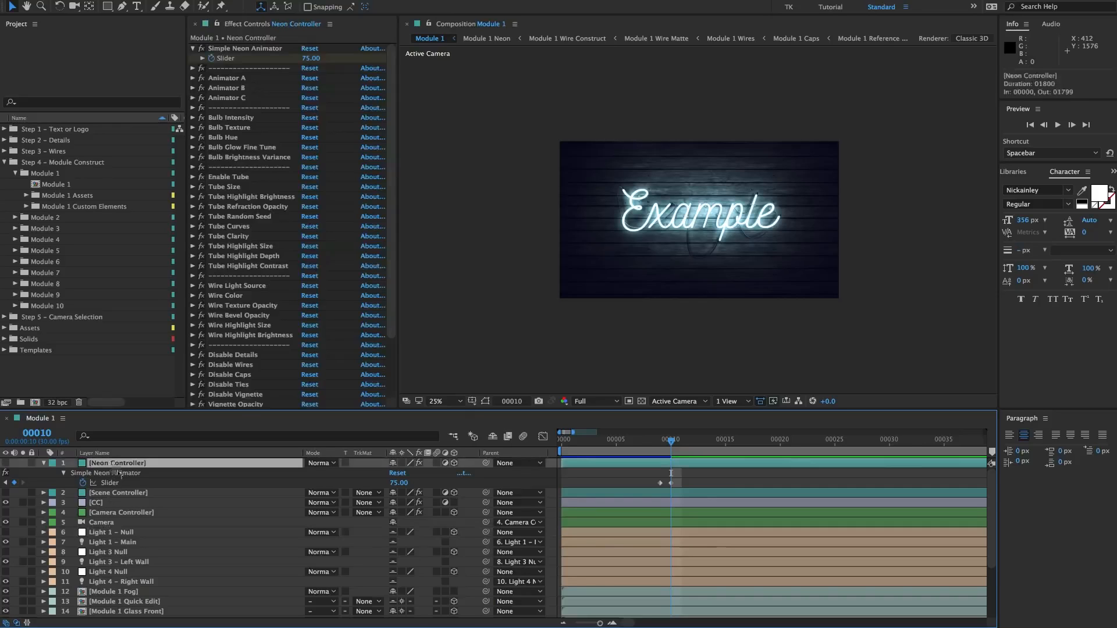
pyautogui.click(121, 493)
pyautogui.scroll(-10, 259, 343)
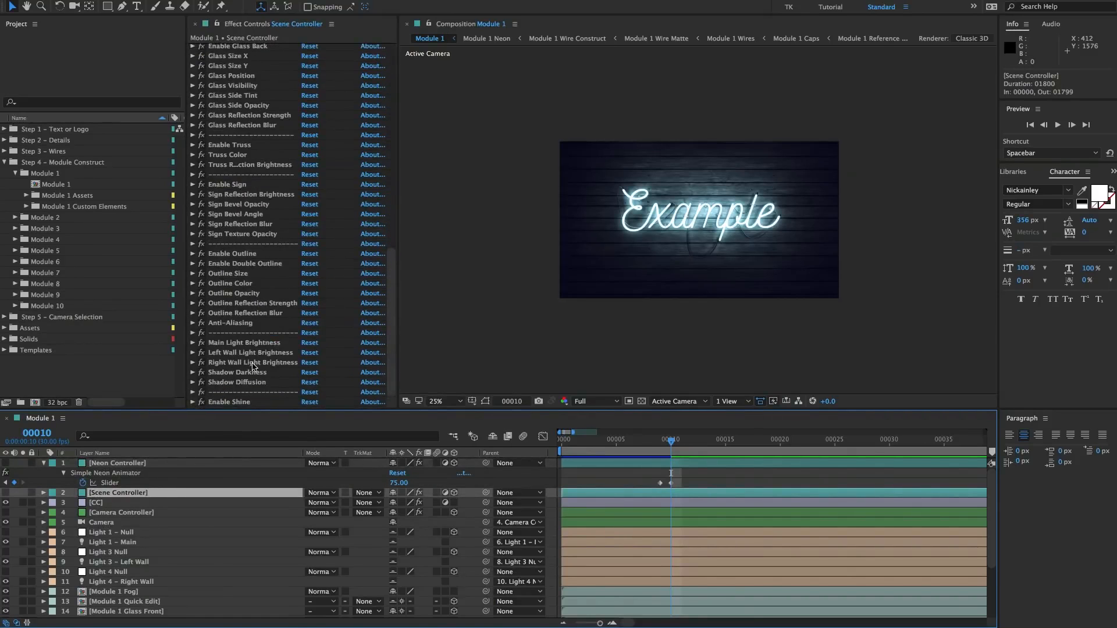
pyautogui.click(256, 382)
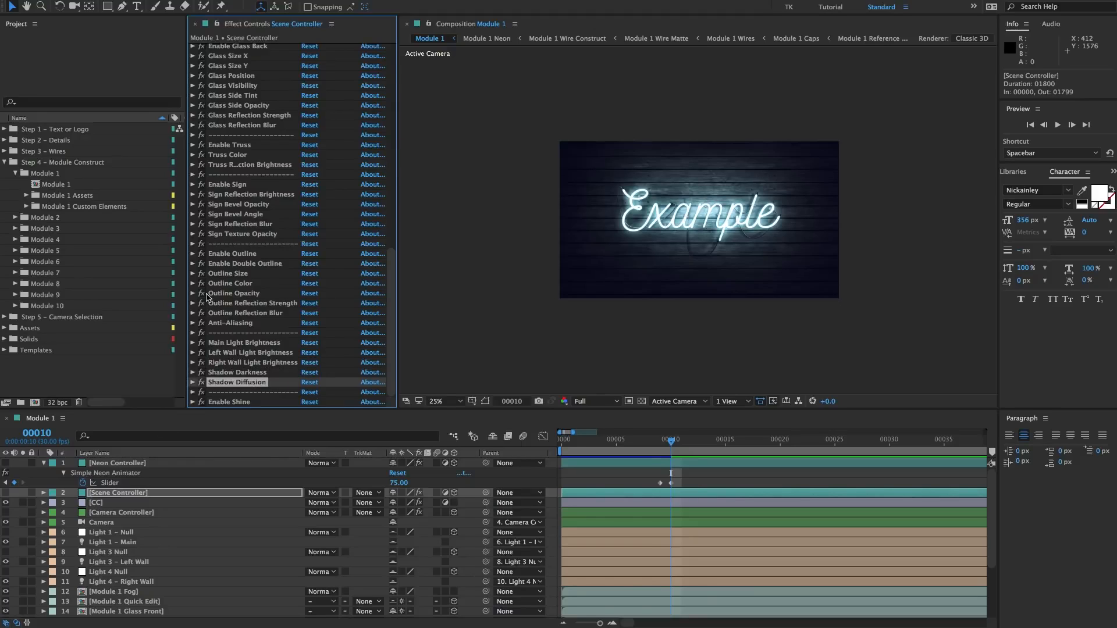
pyautogui.scroll(10, 223, 277)
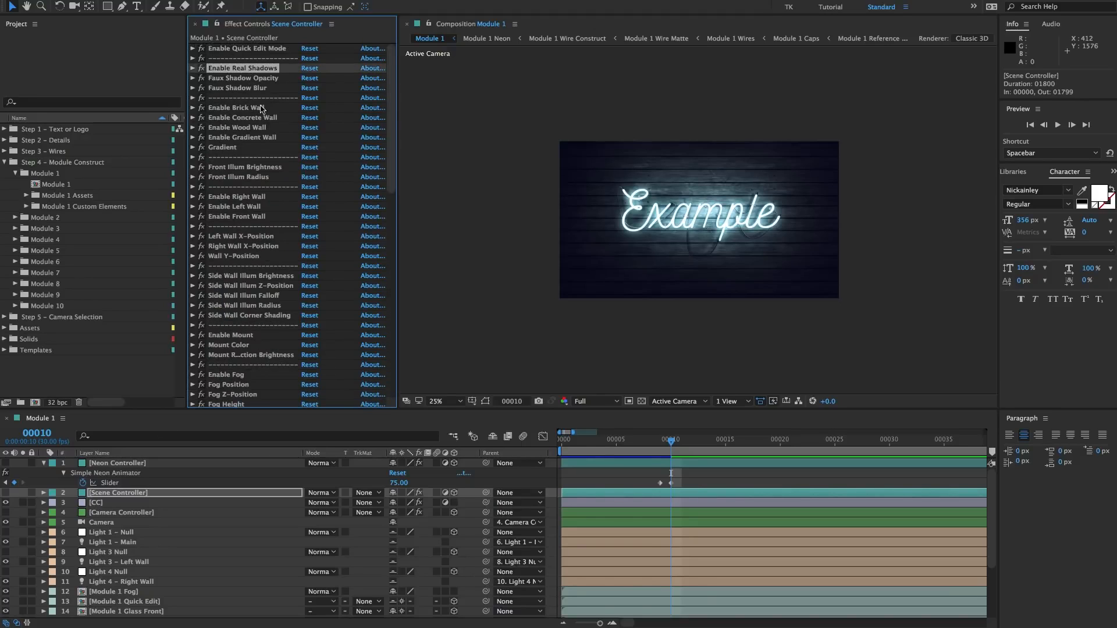
pyautogui.scroll(-10, 334, 156)
pyautogui.scroll(10, 347, 120)
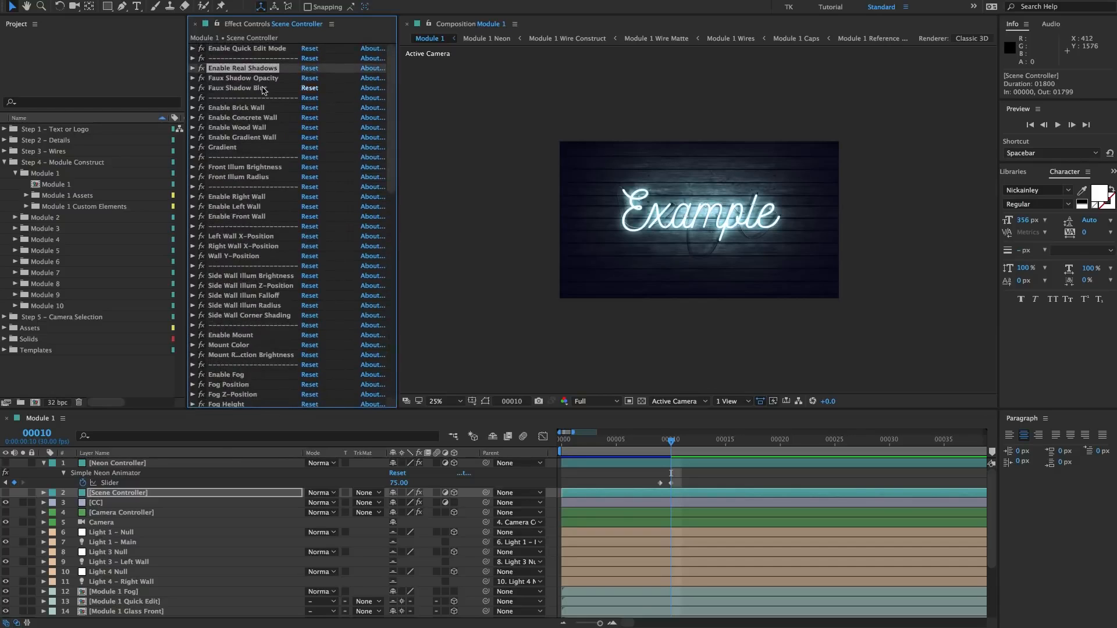
pyautogui.click(228, 81)
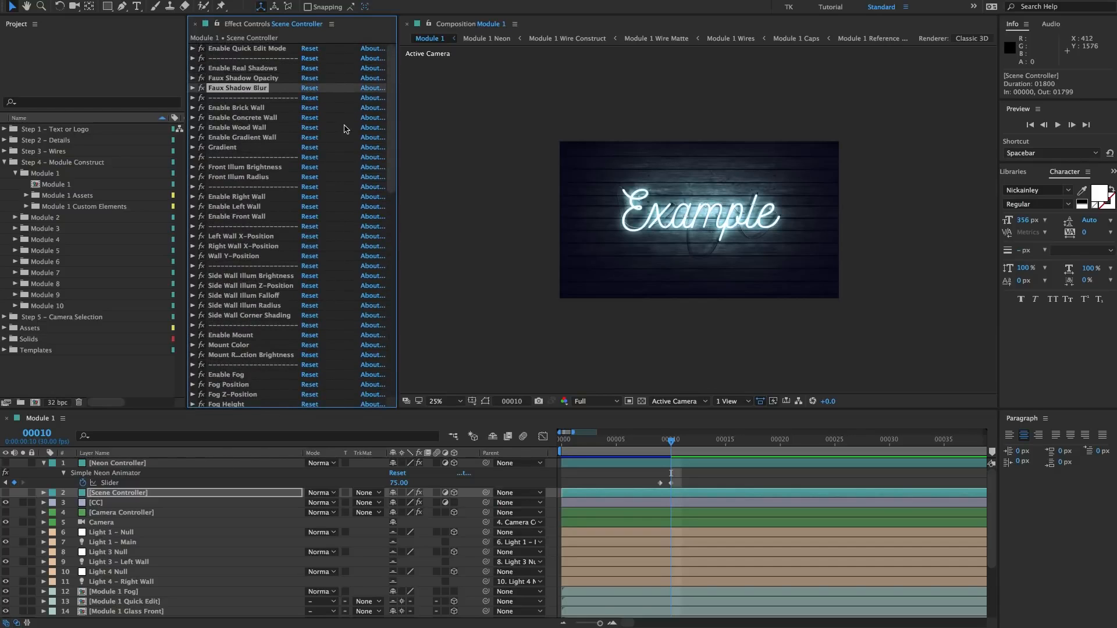
pyautogui.scroll(-10, 345, 131)
pyautogui.click(245, 373)
pyautogui.click(244, 382)
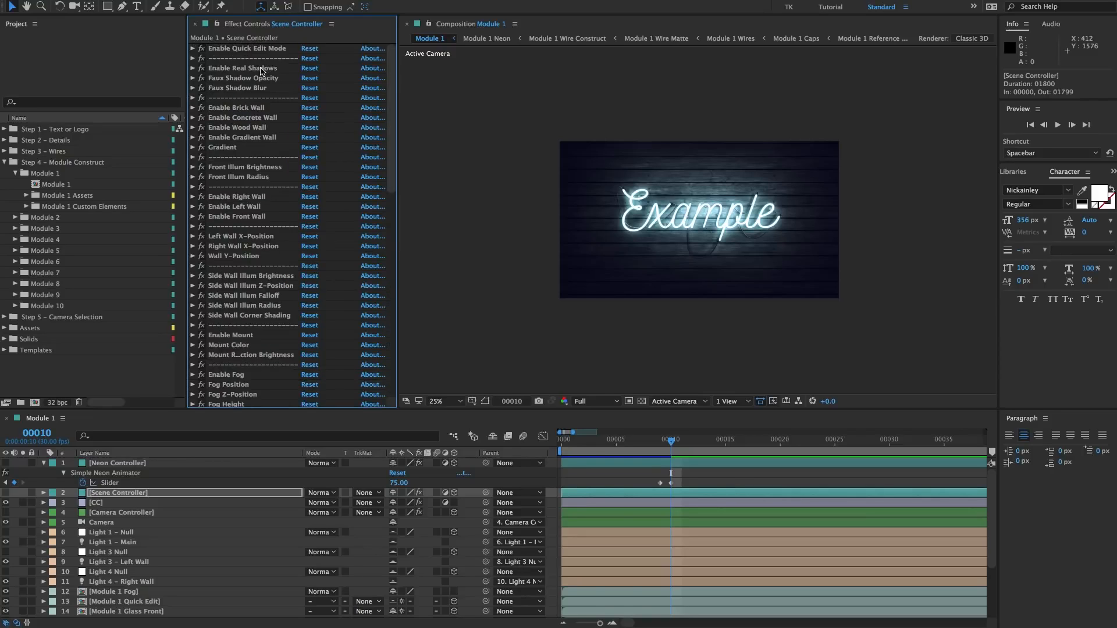
# - Expand the Scene Controller's Enable Shine setting and toggle its checkbox
pyautogui.scroll(-10, 330, 142)
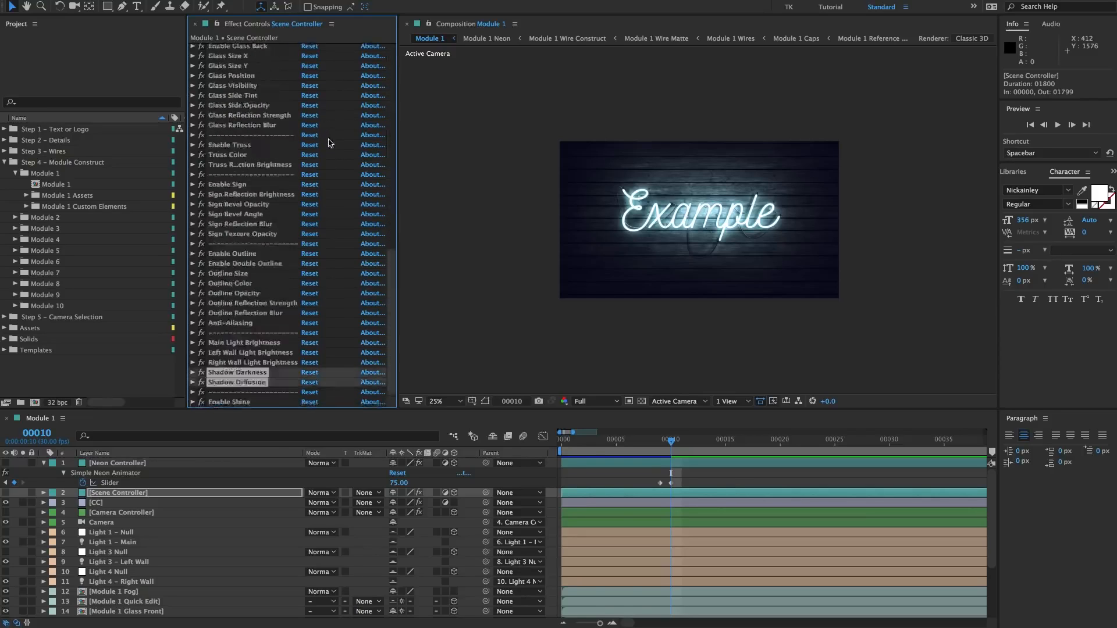
pyautogui.click(232, 401)
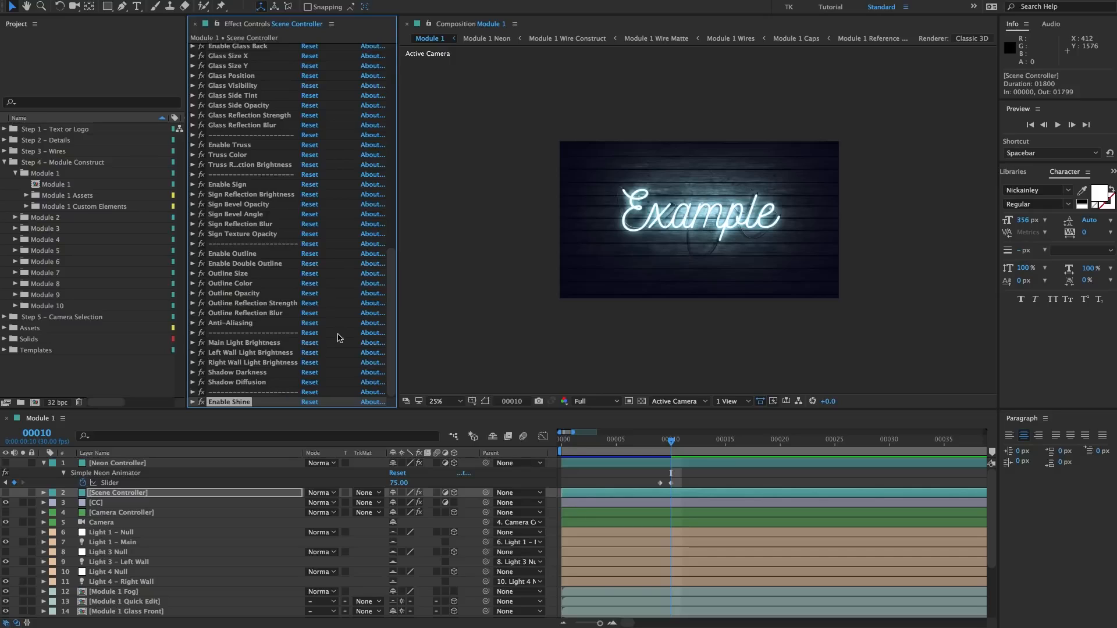
pyautogui.scroll(2, 649, 246)
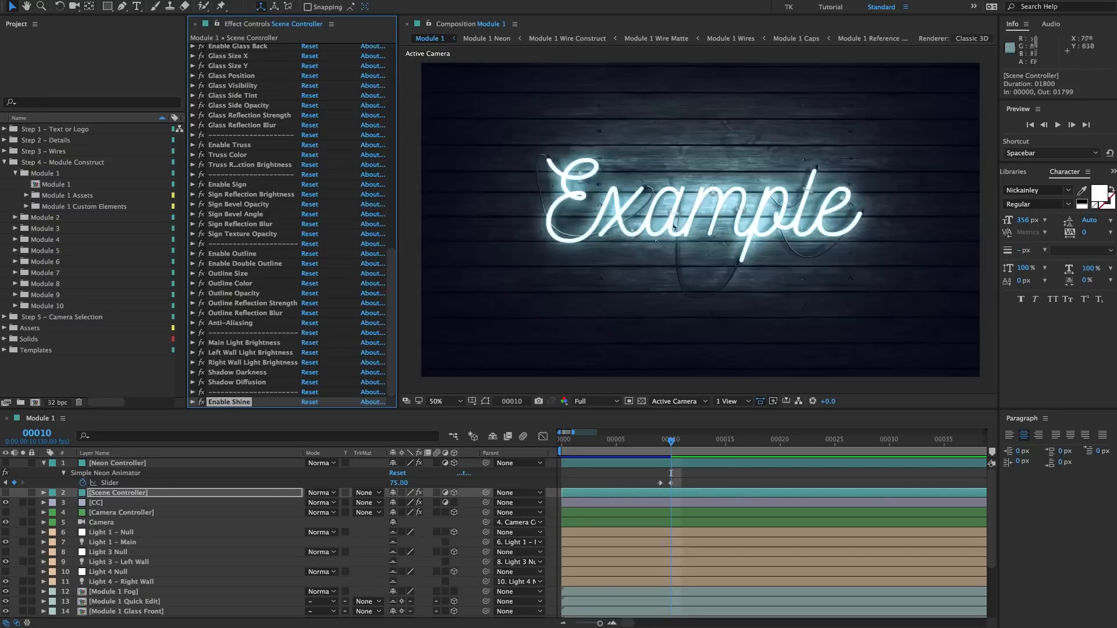
pyautogui.click(192, 401)
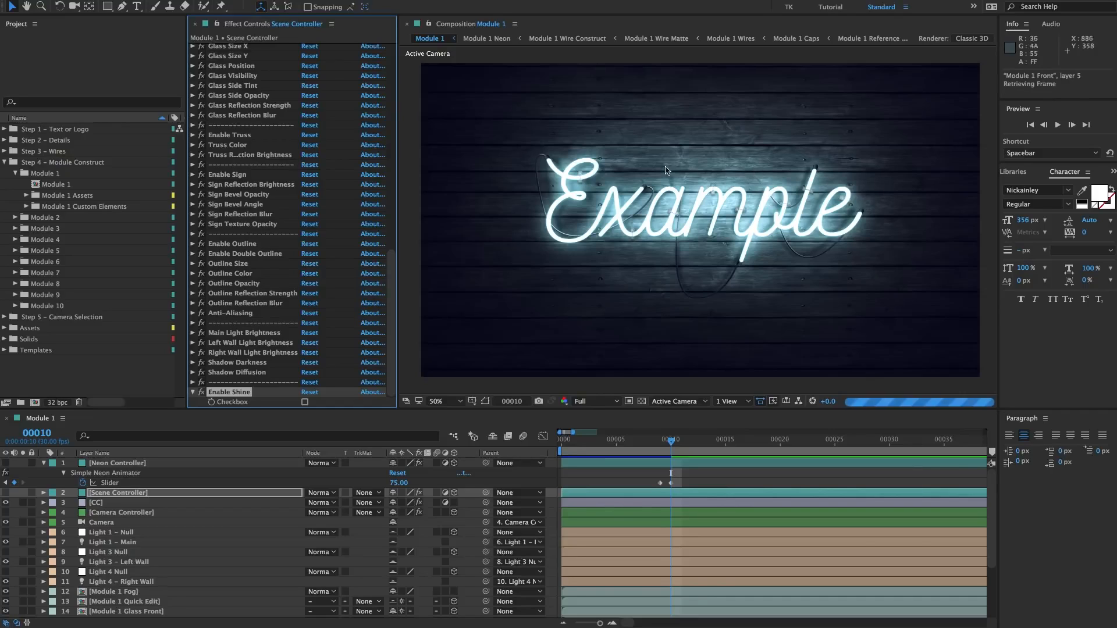
pyautogui.click(304, 402)
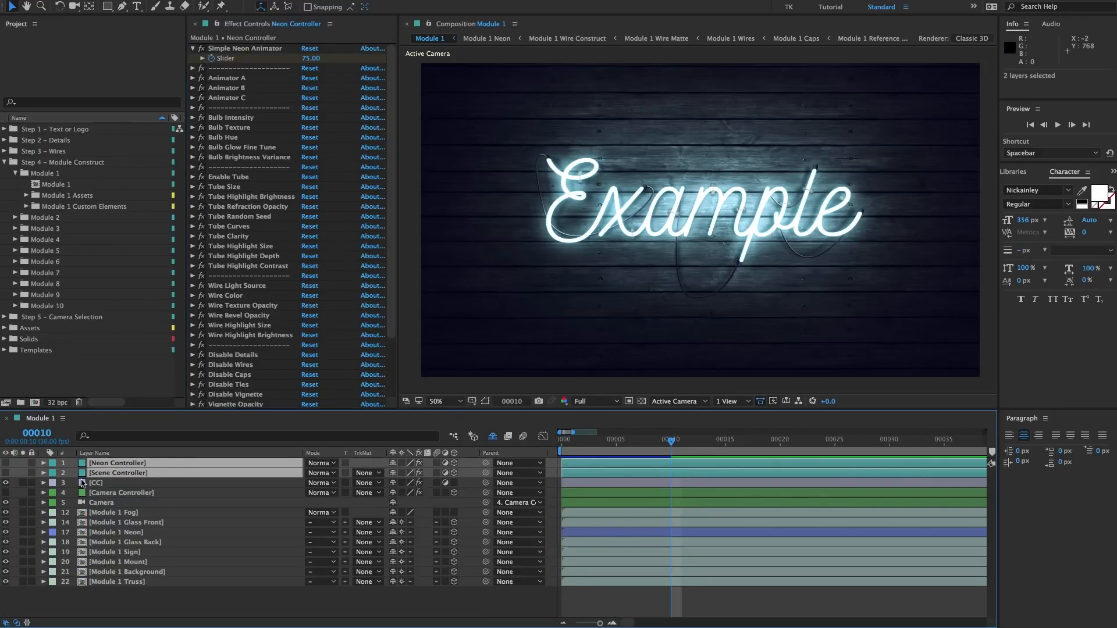
# - Review the CC layer's Curves effect, along with the Camera Controller and Camera layers of Module 1
pyautogui.click(116, 484)
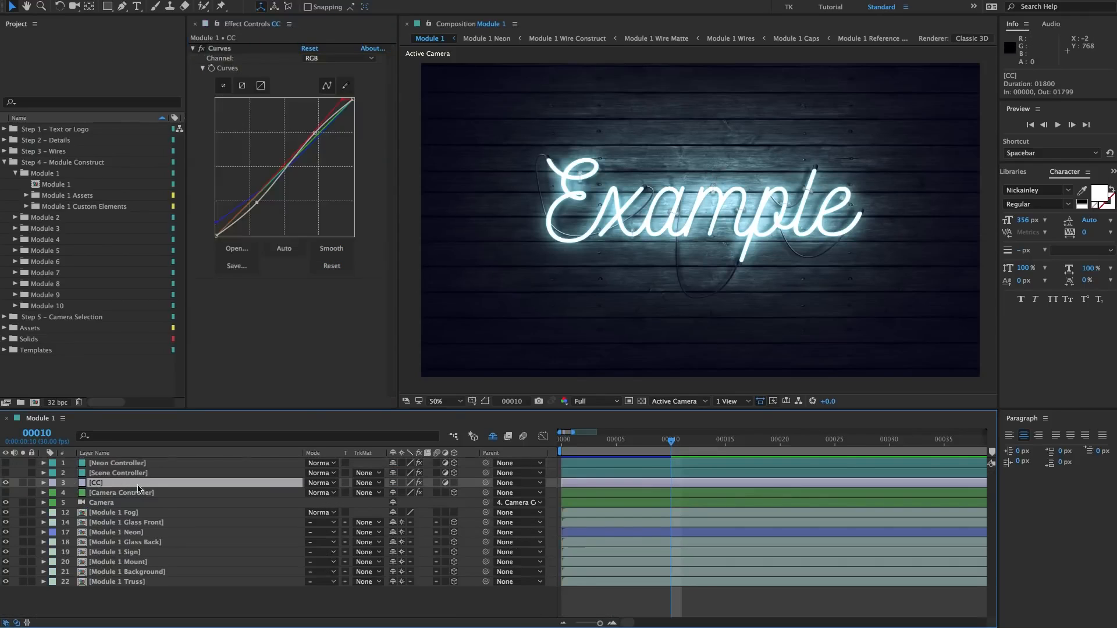
pyautogui.click(221, 332)
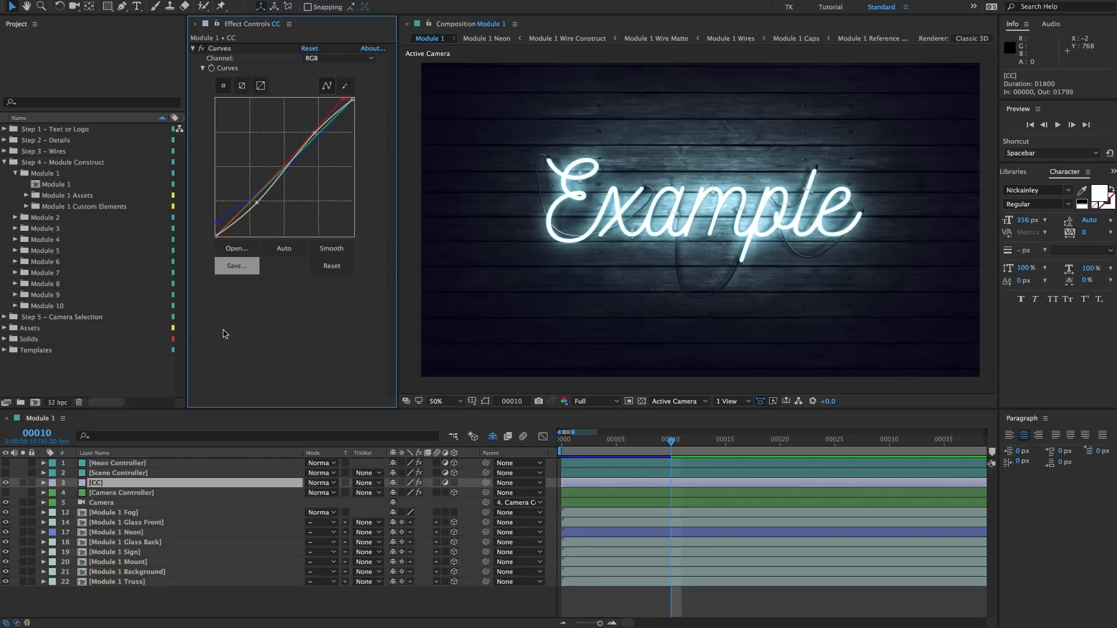
pyautogui.click(115, 496)
pyautogui.keyDown('shift'); pyautogui.click(116, 503); pyautogui.keyUp('shift')
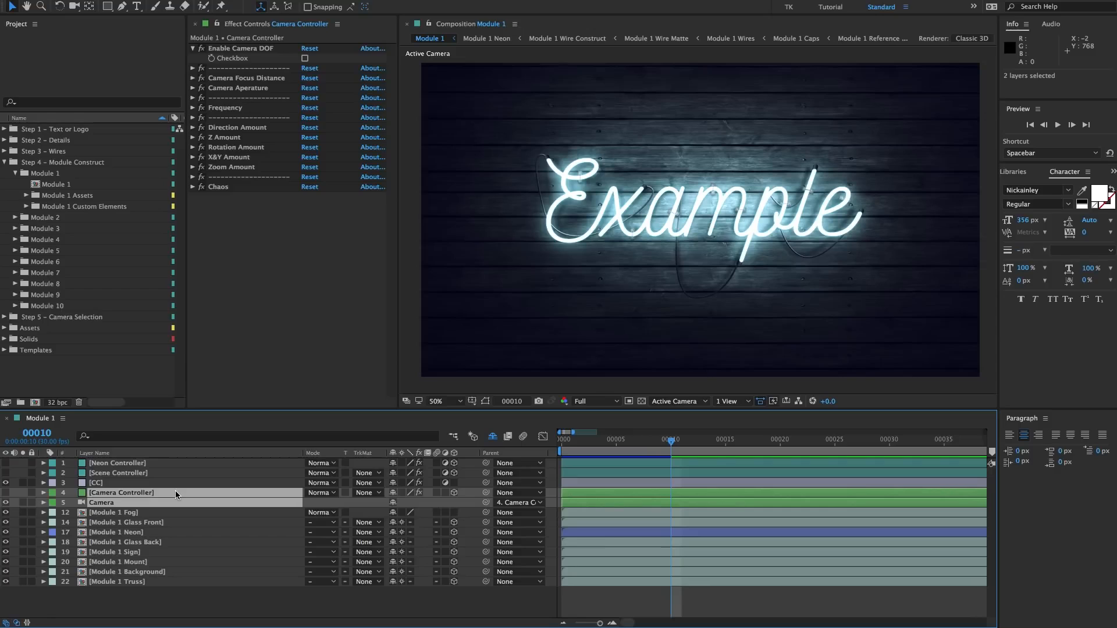
# - Examine the Module 1 component layers from Fog to Truss, with the shy layers both shown and hidden
pyautogui.click(148, 512)
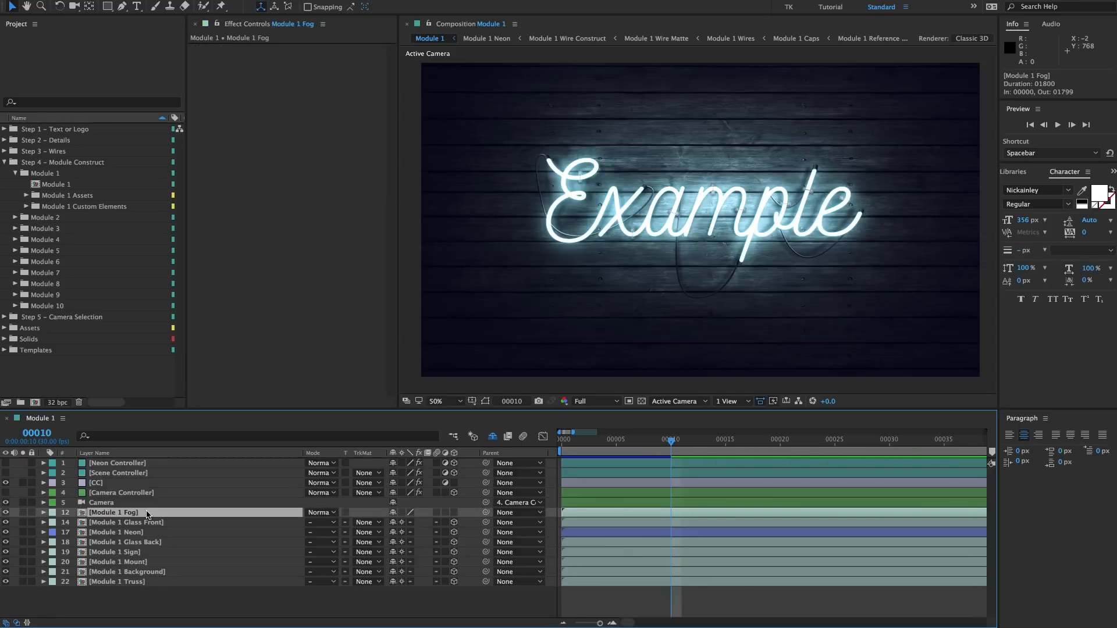
pyautogui.keyDown('shift'); pyautogui.click(132, 582); pyautogui.keyUp('shift')
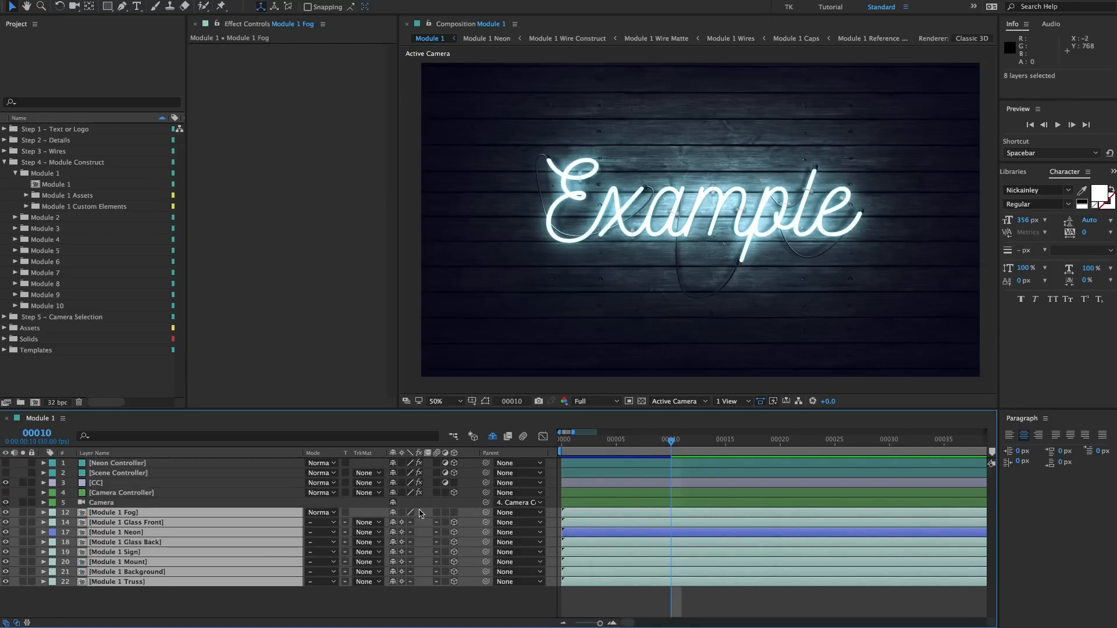
pyautogui.click(492, 436)
pyautogui.scroll(-3, 155, 553)
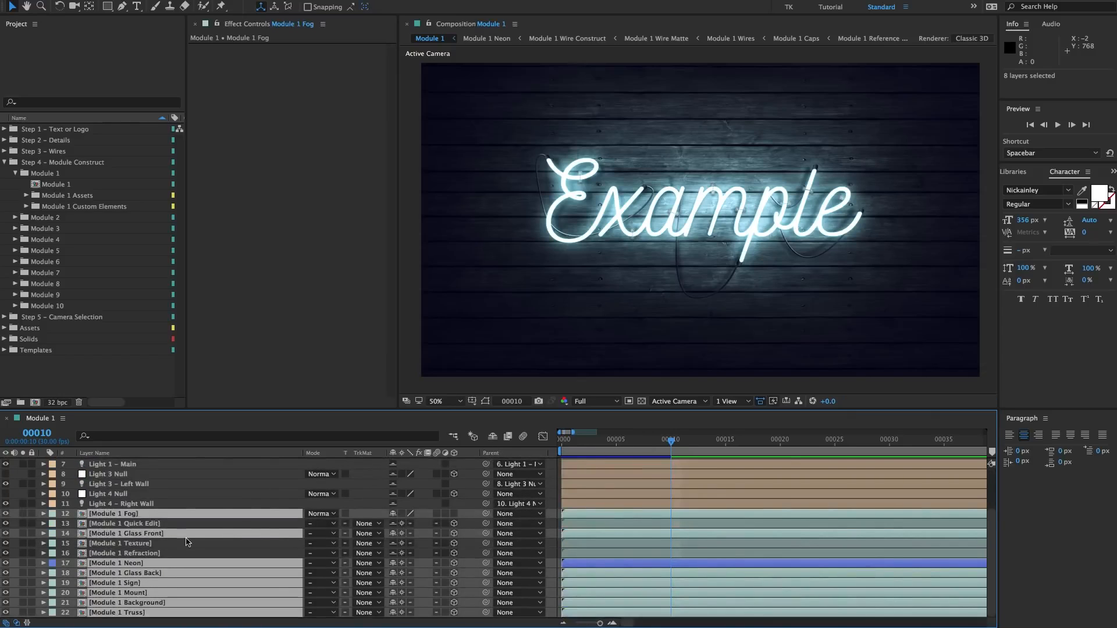
pyautogui.click(492, 437)
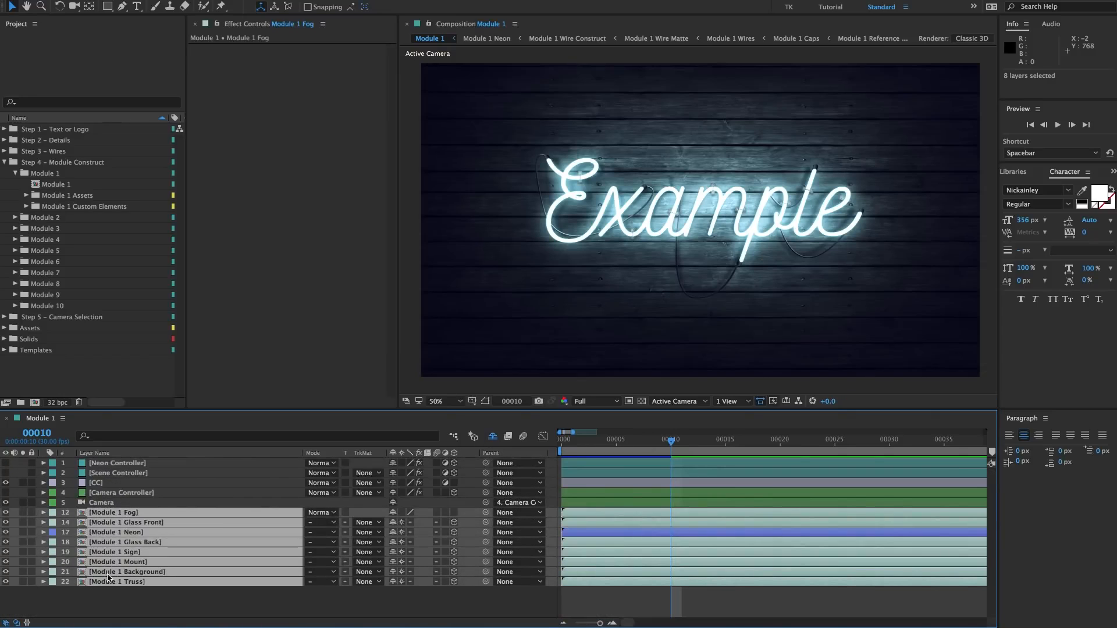
pyautogui.click(156, 606)
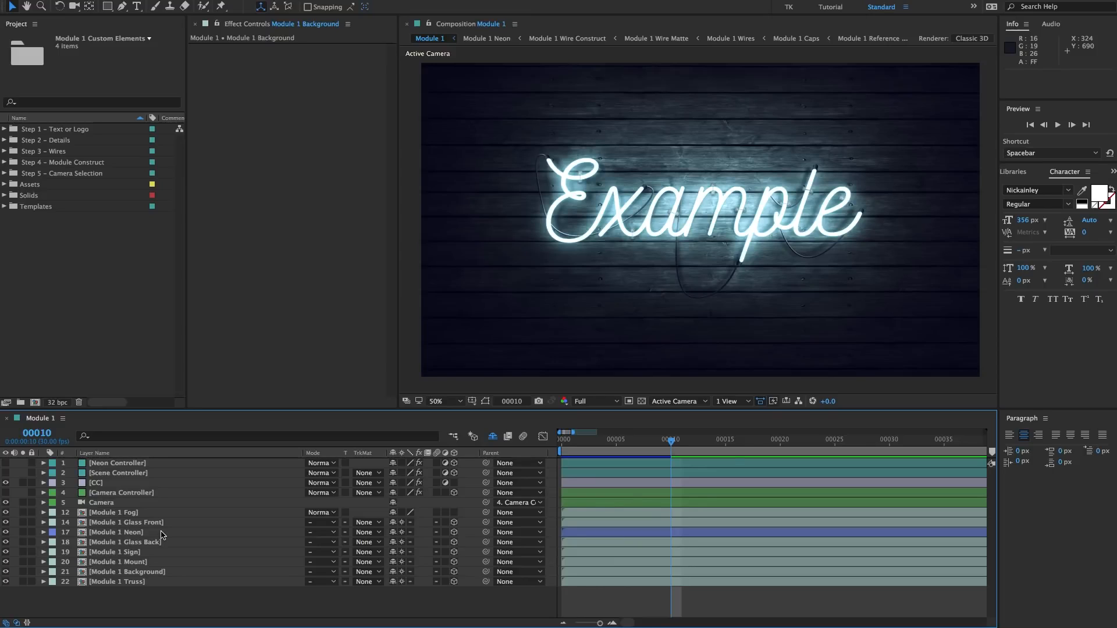
pyautogui.click(163, 551)
pyautogui.click(167, 598)
# - Expand the Step 4 – Module Construct folder down to the contents of Module 1 Custom Elements
pyautogui.click(75, 275)
pyautogui.click(58, 169)
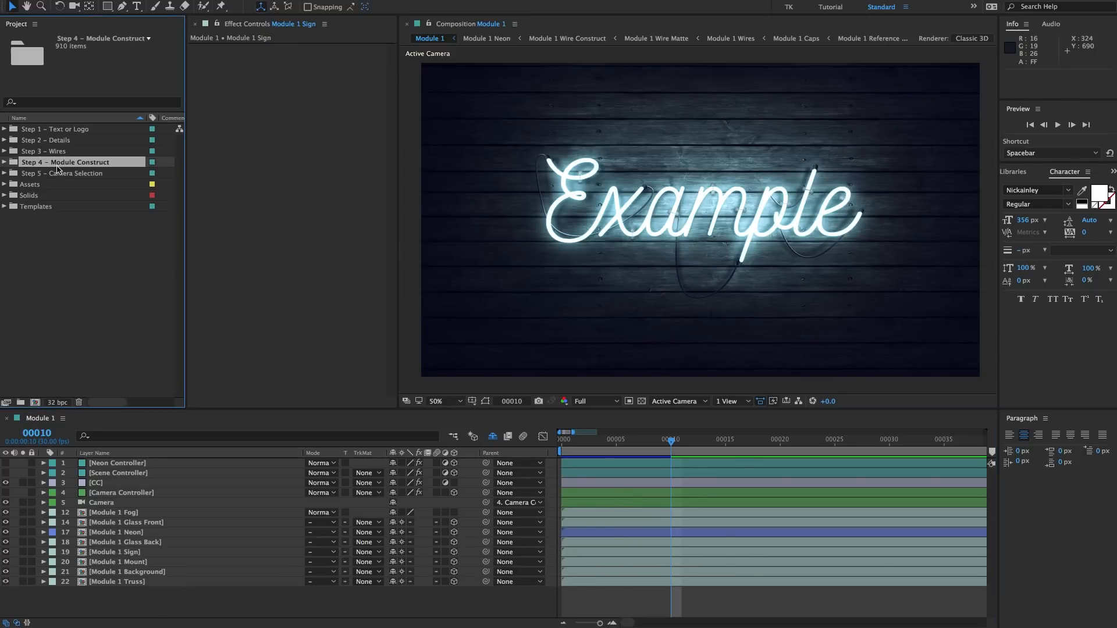
pyautogui.click(6, 164)
pyautogui.click(63, 206)
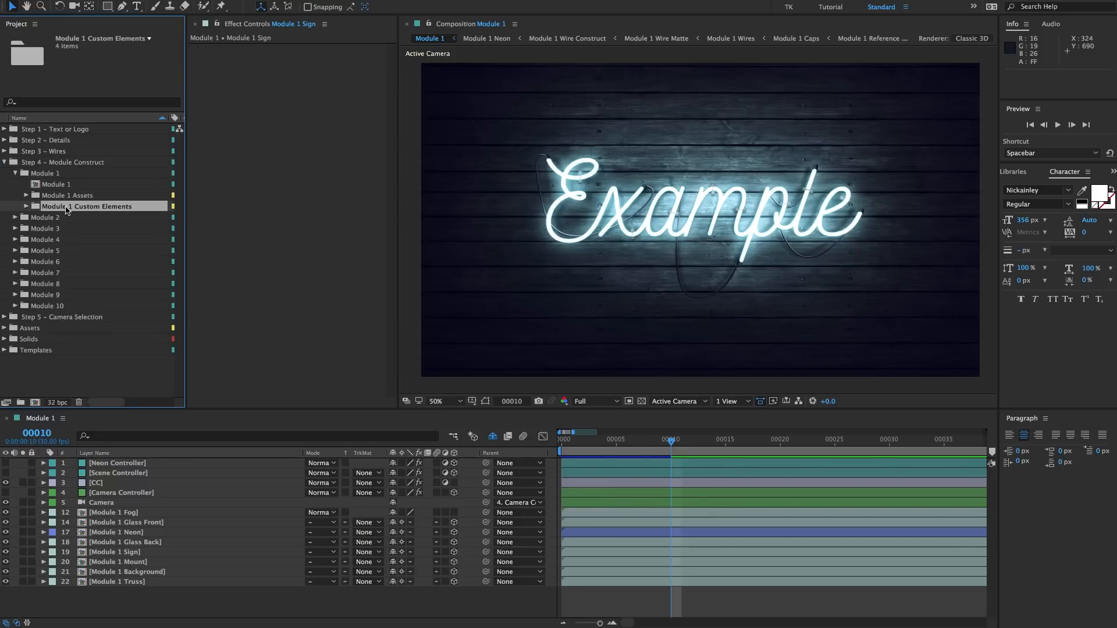
pyautogui.click(25, 207)
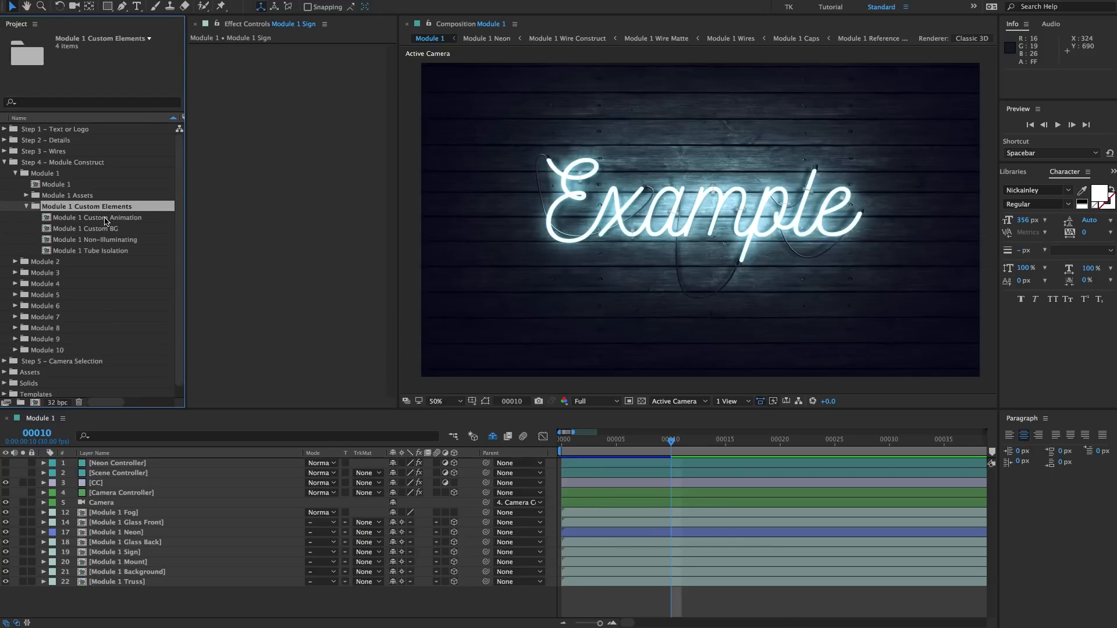
# - Go through the compositions in Module 1 Custom Elements and open Module 1 Custom BG
pyautogui.click(101, 218)
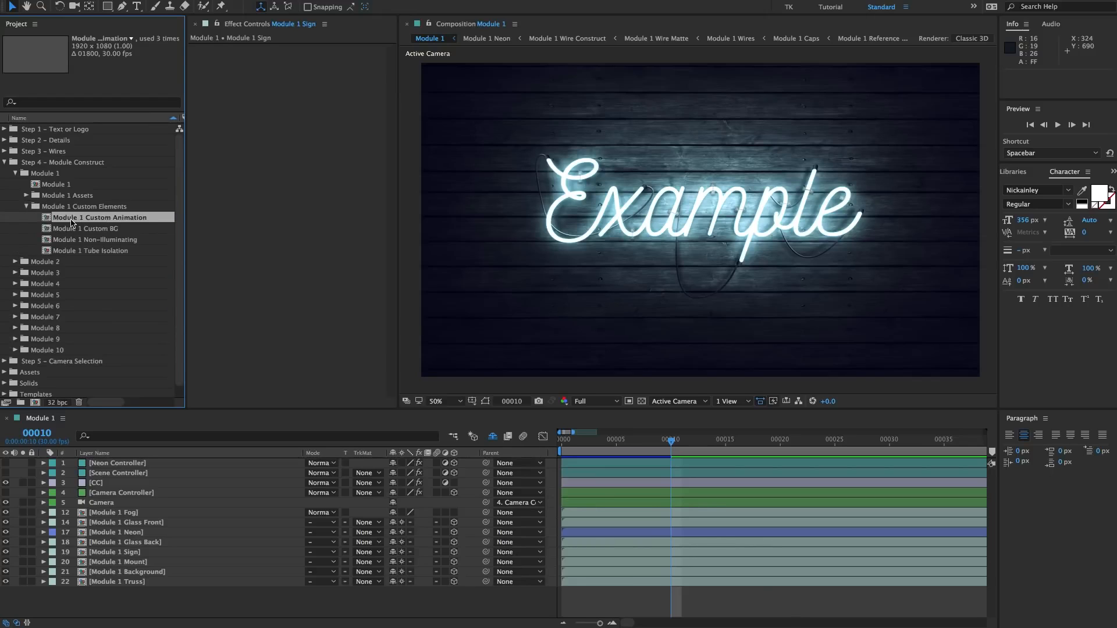
pyautogui.click(102, 229)
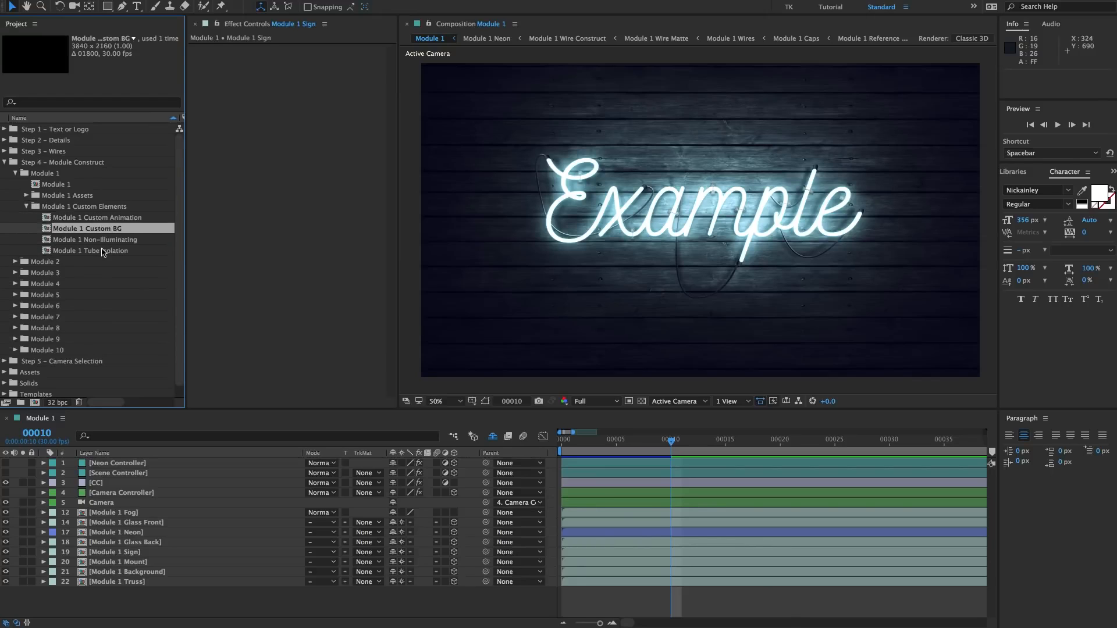
pyautogui.keyDown('shift'); pyautogui.click(102, 251); pyautogui.keyUp('shift')
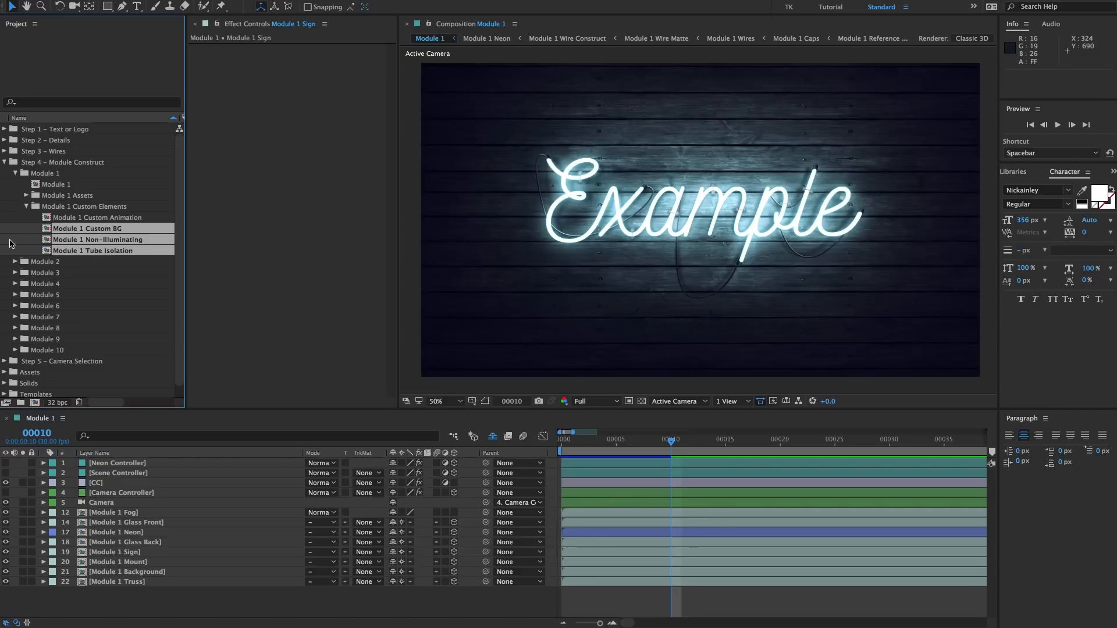
pyautogui.click(100, 253)
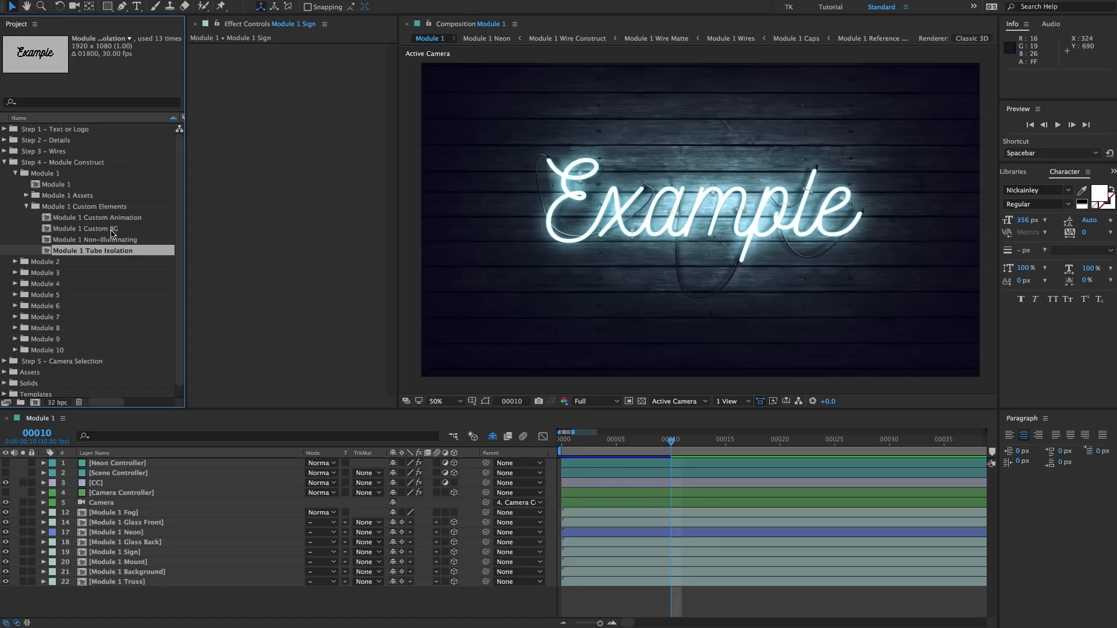
pyautogui.doubleClick(111, 229)
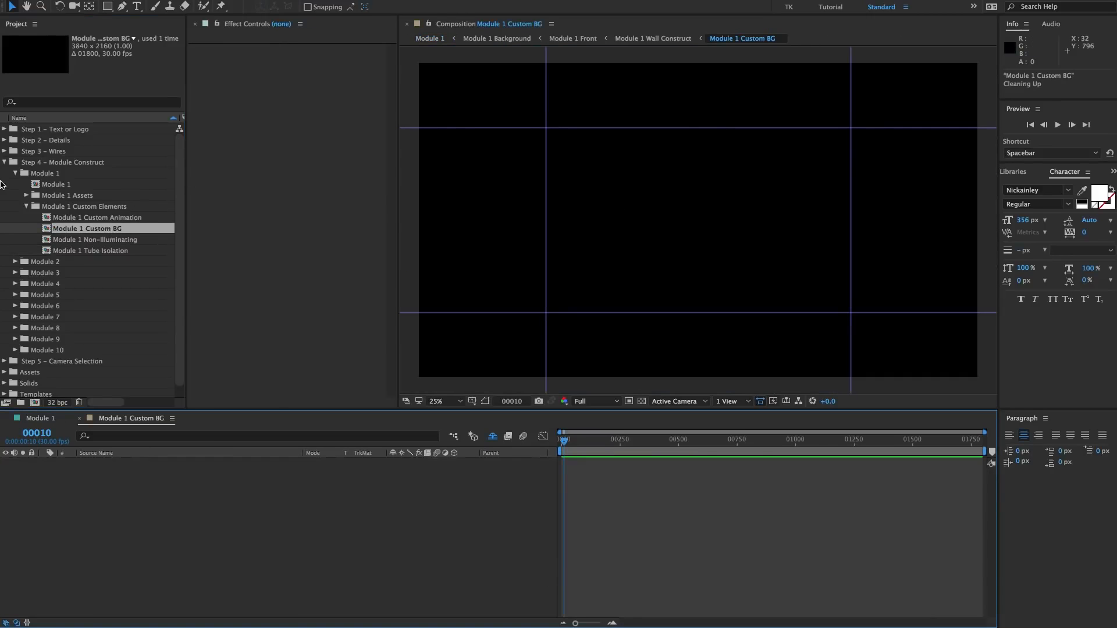
# - Import concrete-example.jpg from the Desktop folder and add it as a layer in the Module 1 Custom BG composition
pyautogui.click(5, 162)
pyautogui.click(49, 256)
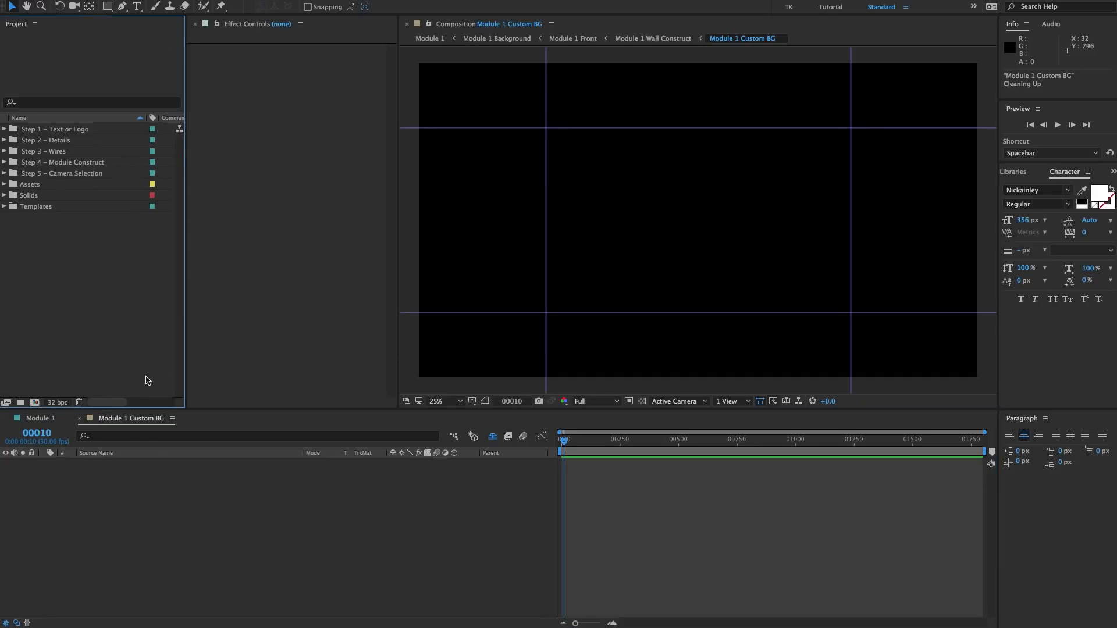
pyautogui.doubleClick(73, 267)
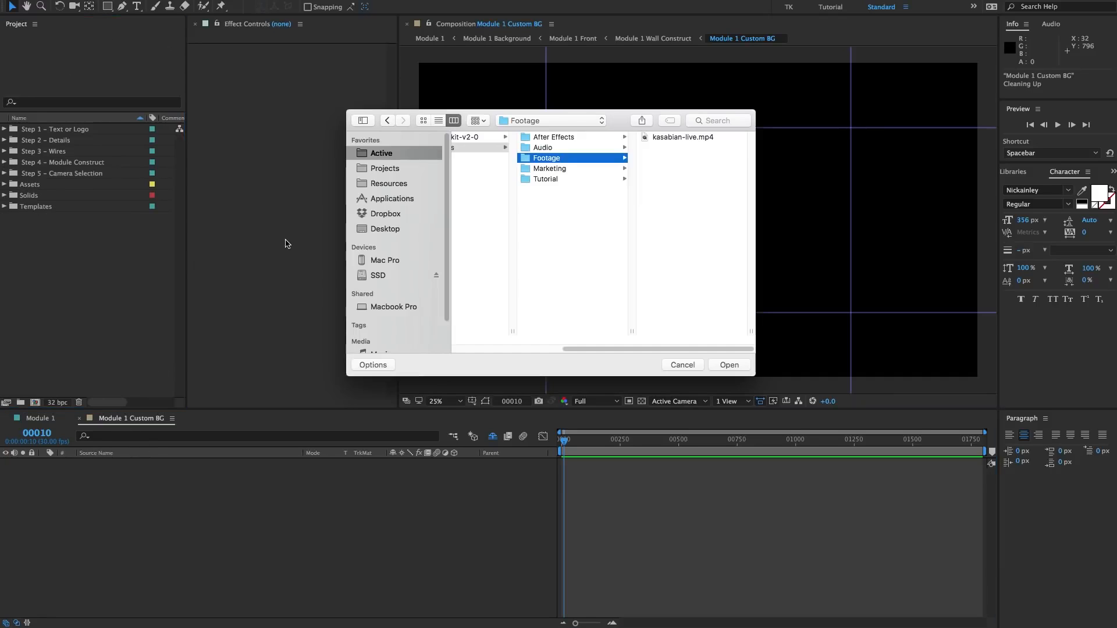
pyautogui.click(407, 228)
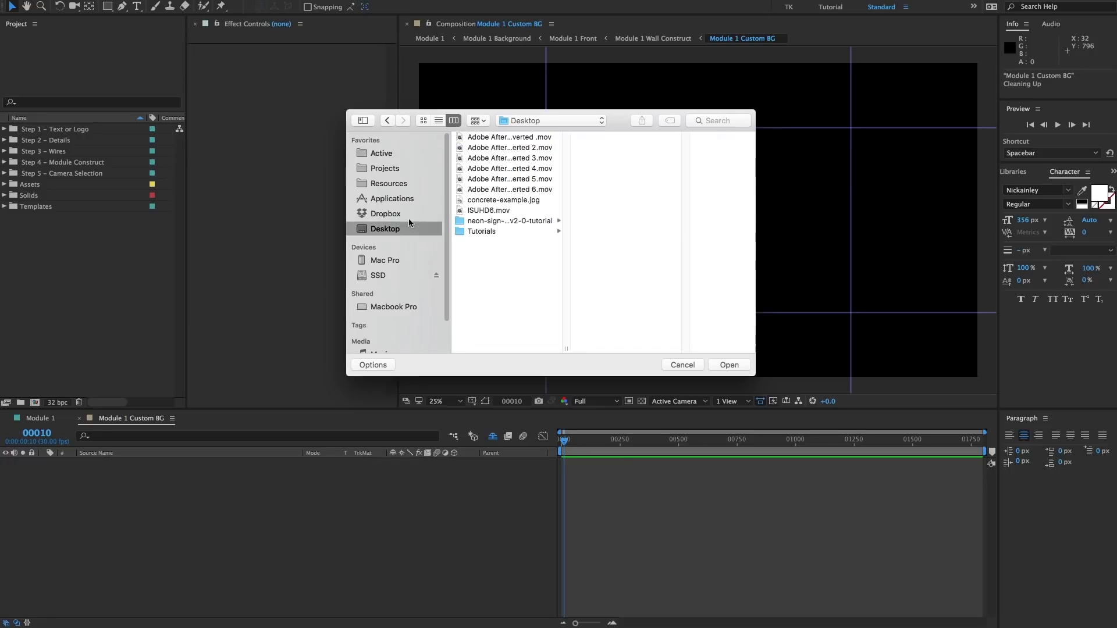
pyautogui.click(484, 200)
pyautogui.click(740, 367)
pyautogui.moveTo(85, 200); pyautogui.dragTo(146, 523)
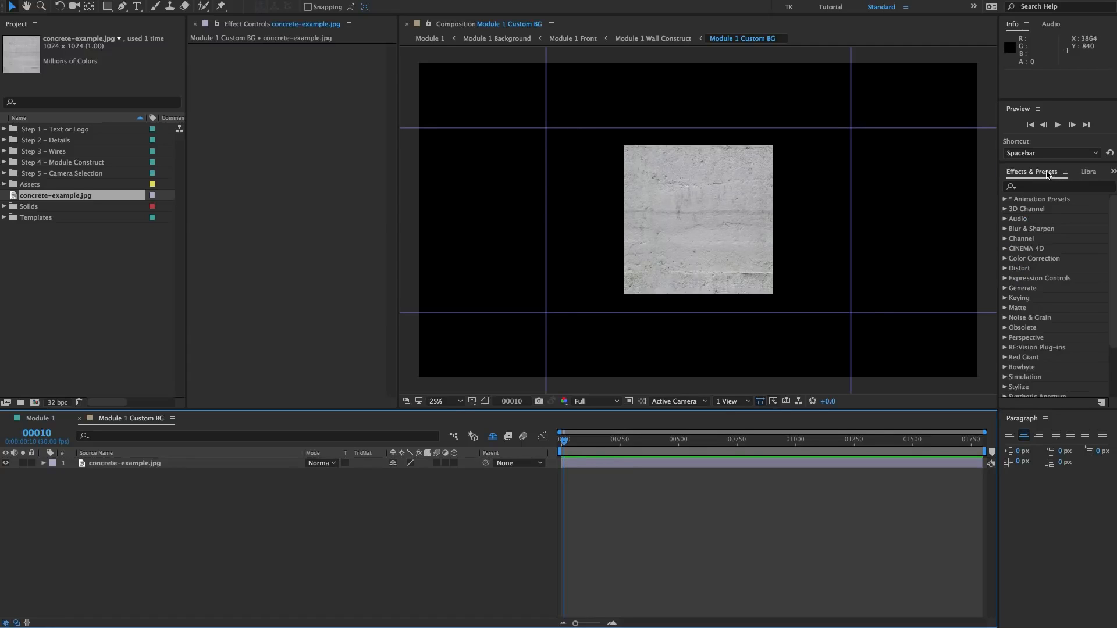
# - Search the effects library for "repetile"
pyautogui.click(1049, 187)
pyautogui.write('repetile')
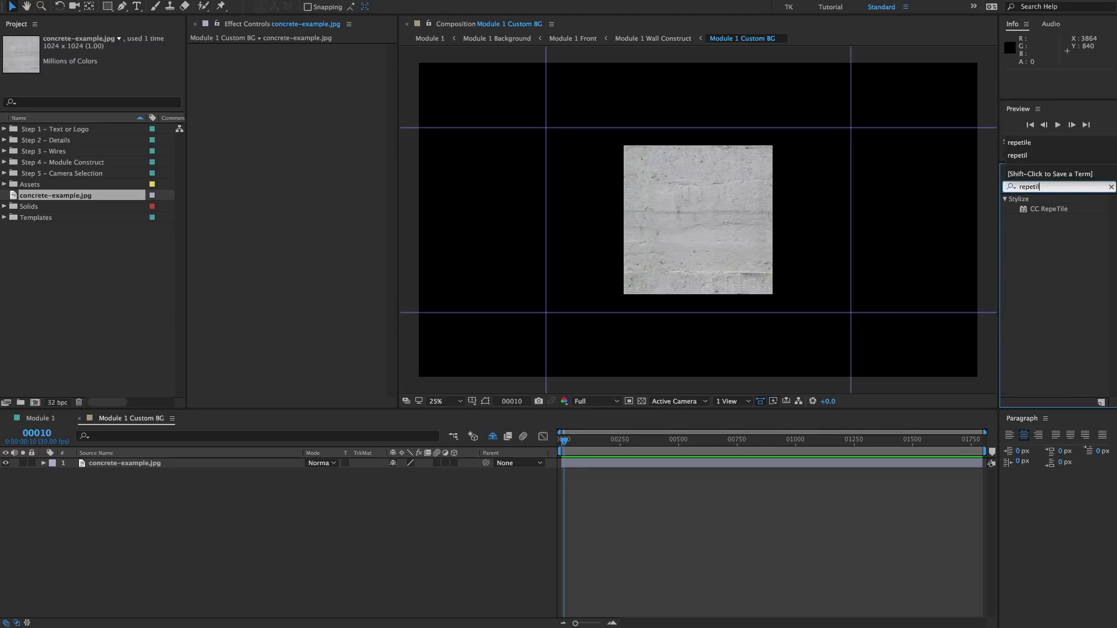
# - Apply CC RepeTile to the concrete-example.jpg layer and set Expand Right and Expand Left to 2333
pyautogui.moveTo(1048, 209); pyautogui.dragTo(291, 149)
pyautogui.moveTo(319, 59); pyautogui.dragTo(724, 101)
pyautogui.click(310, 59)
pyautogui.click(310, 69)
pyautogui.click(305, 69)
pyautogui.write('2333')
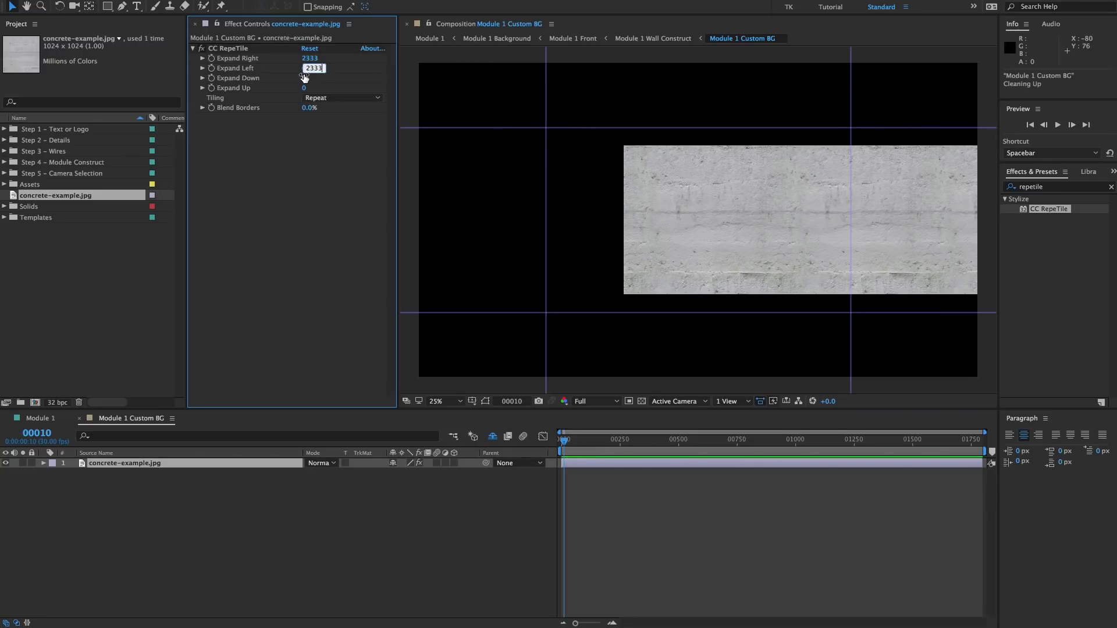
pyautogui.press('Return')
# - Set the CC RepeTile Expand Down and Expand Up values to 876 so the concrete fills the composition height
pyautogui.moveTo(303, 78); pyautogui.dragTo(738, 90)
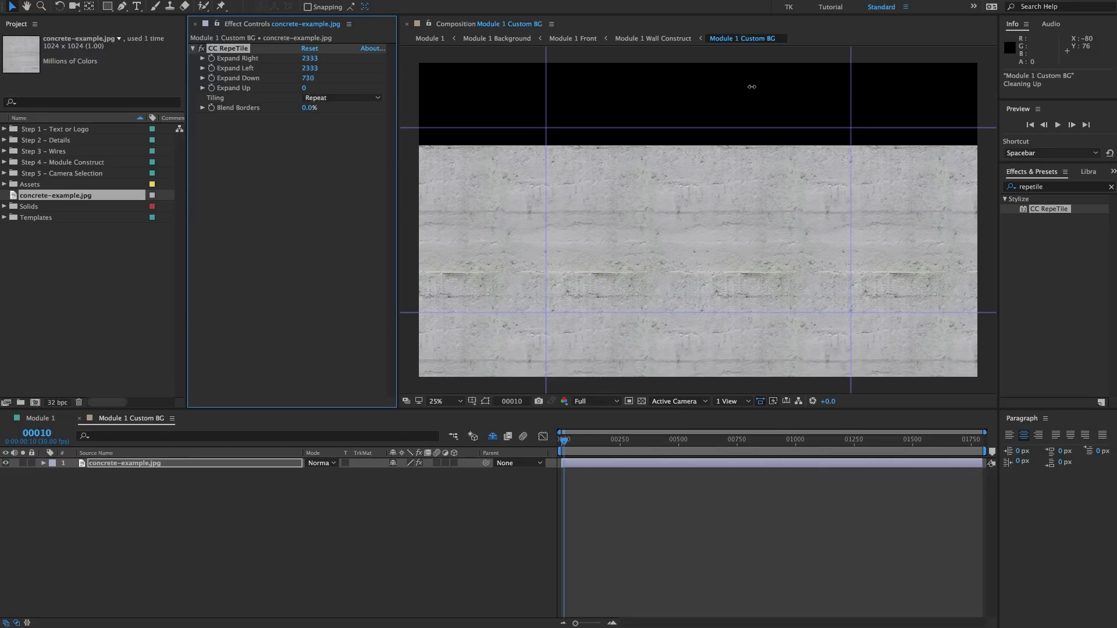
pyautogui.click(303, 88)
pyautogui.write('876')
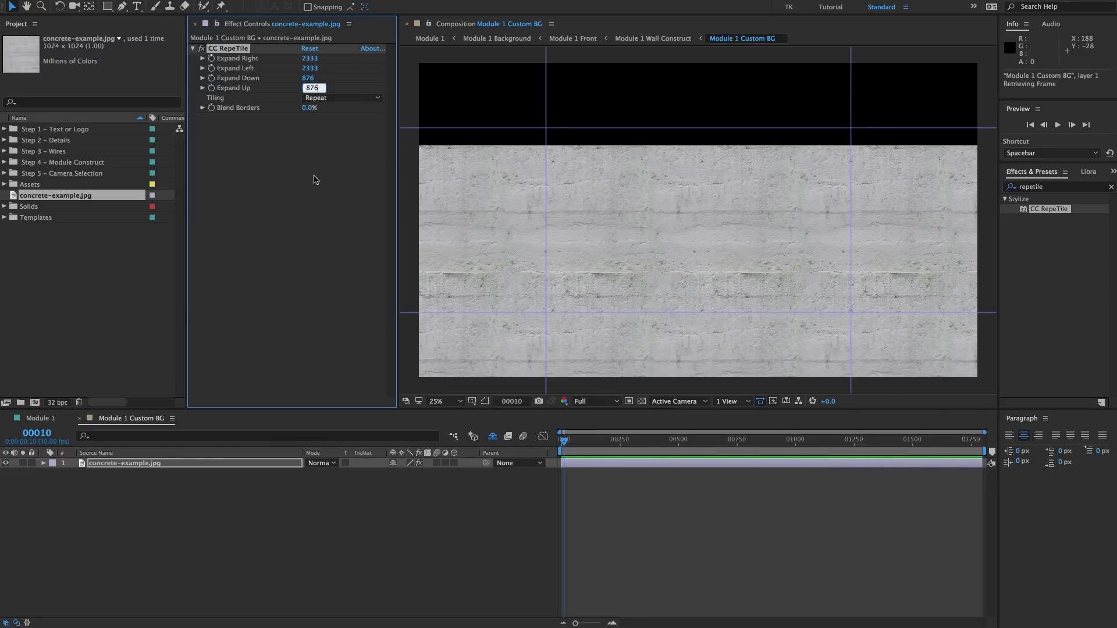
pyautogui.press('Return')
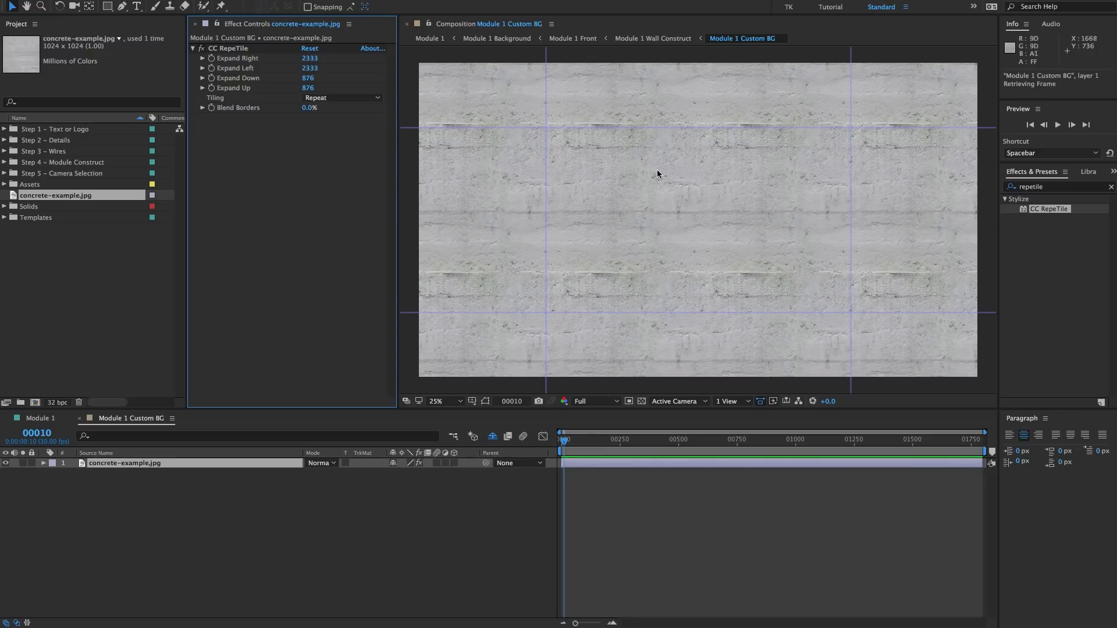
# - Apply the Curves effect to the concrete layer and darken it by lowering the RGB curve's white point to about a quarter height
pyautogui.click(1035, 187)
pyautogui.write('curves')
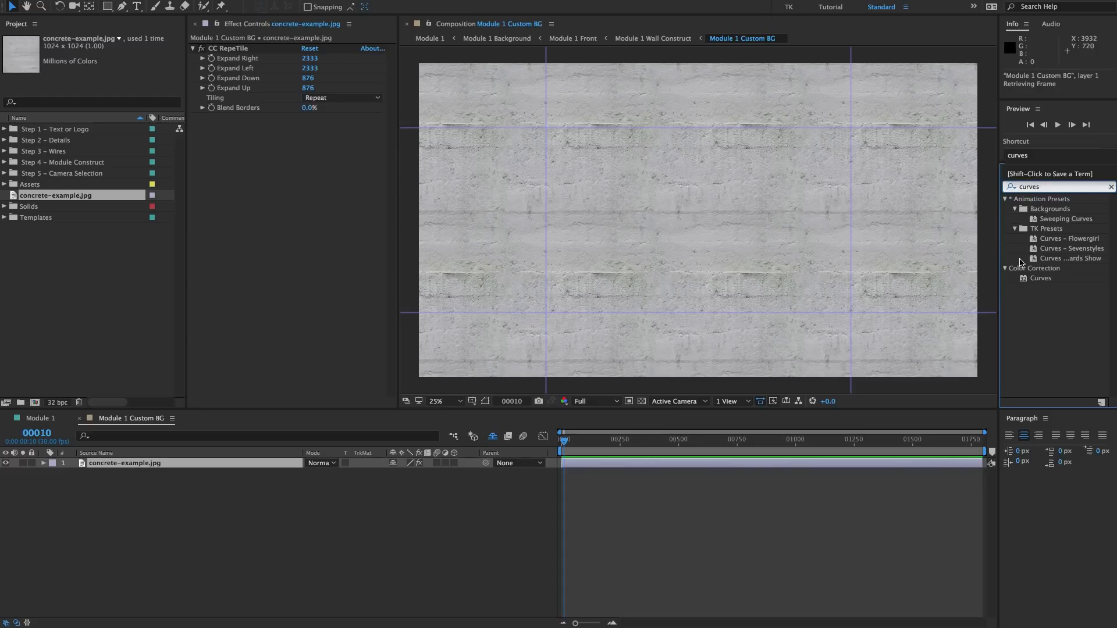
pyautogui.moveTo(1040, 278); pyautogui.dragTo(303, 243)
pyautogui.click(305, 198)
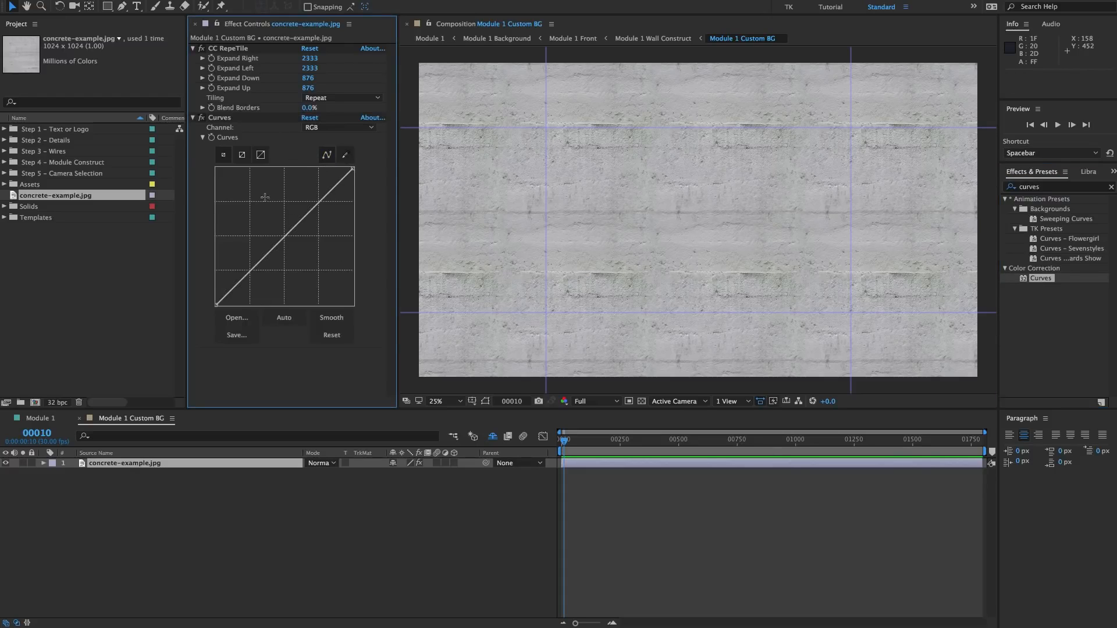
pyautogui.moveTo(353, 170); pyautogui.dragTo(402, 265)
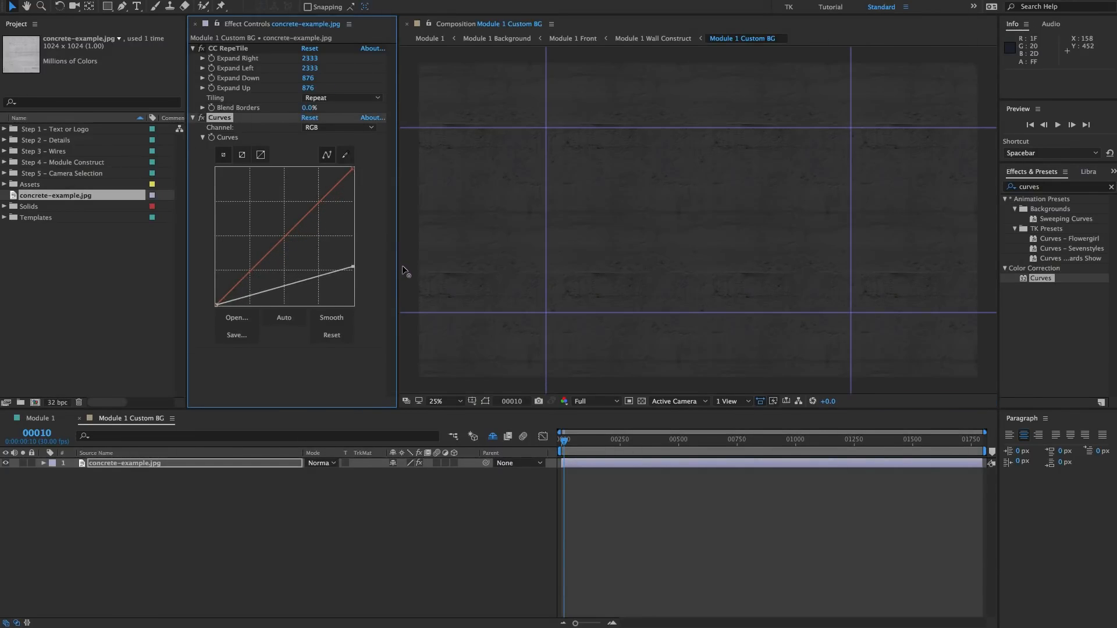
# - Return to the Module 1 composition and turn on Enable Left Wall for the Scene Controller layer
pyautogui.click(430, 39)
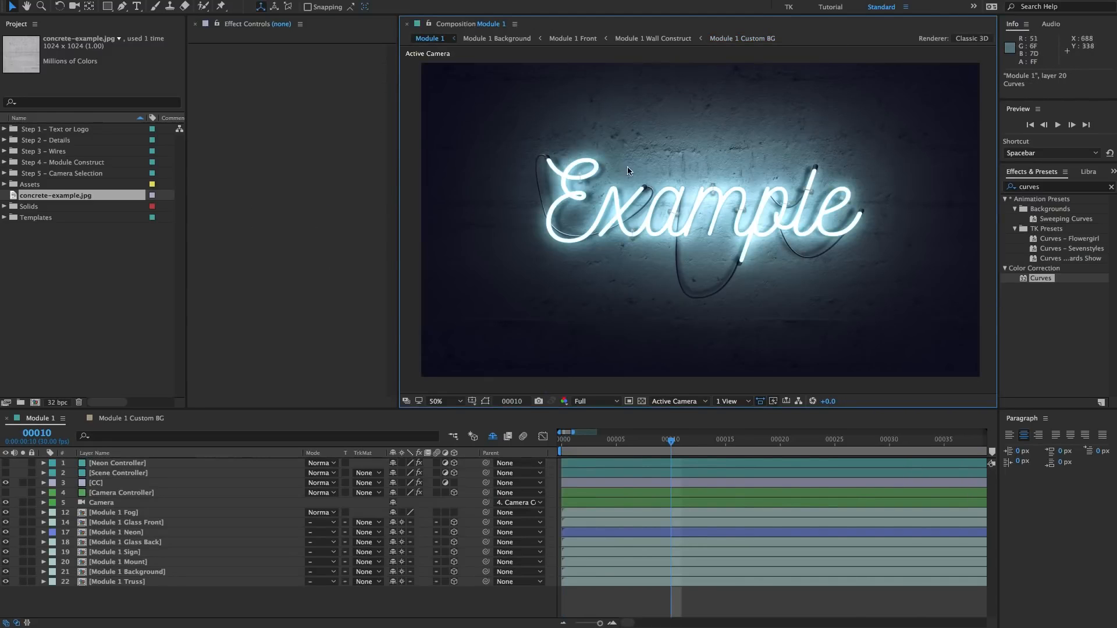
pyautogui.click(118, 473)
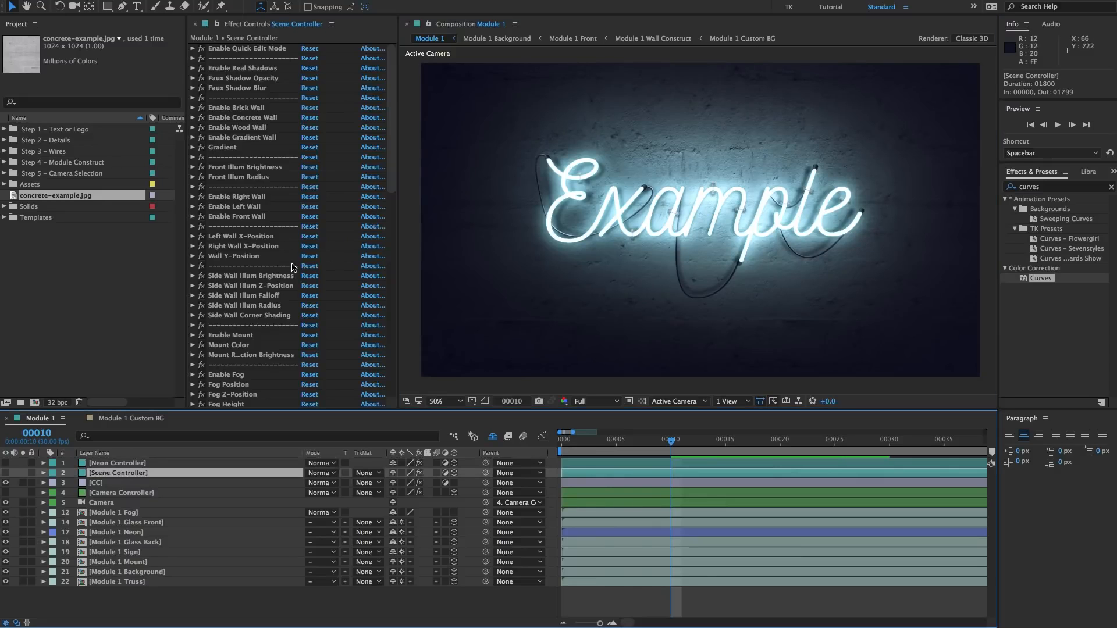
pyautogui.scroll(-3, 294, 277)
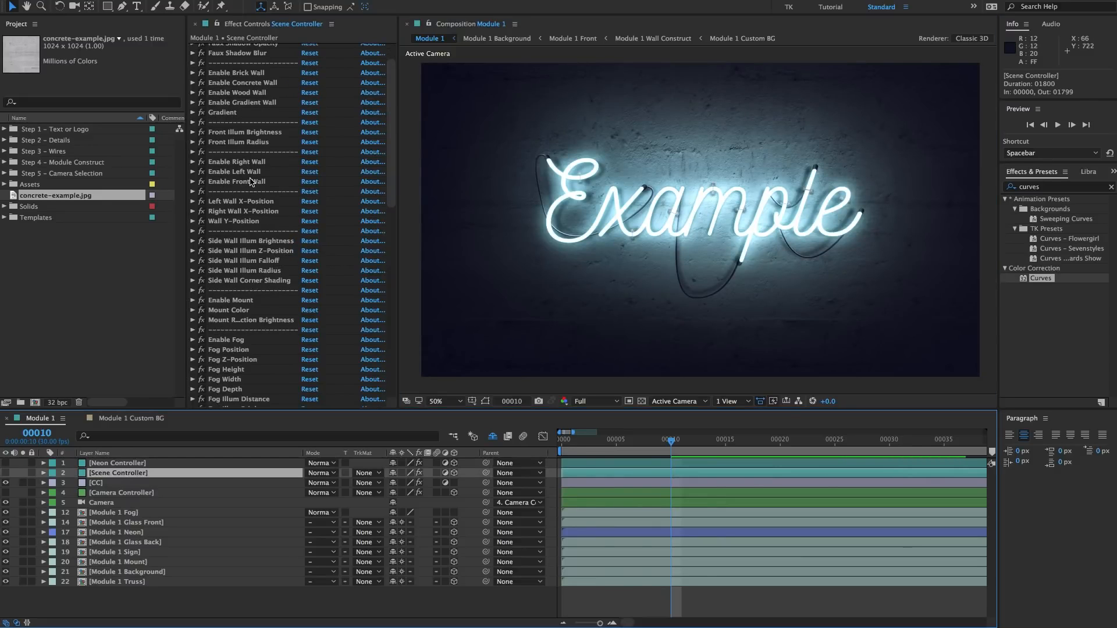
pyautogui.click(249, 171)
pyautogui.click(193, 171)
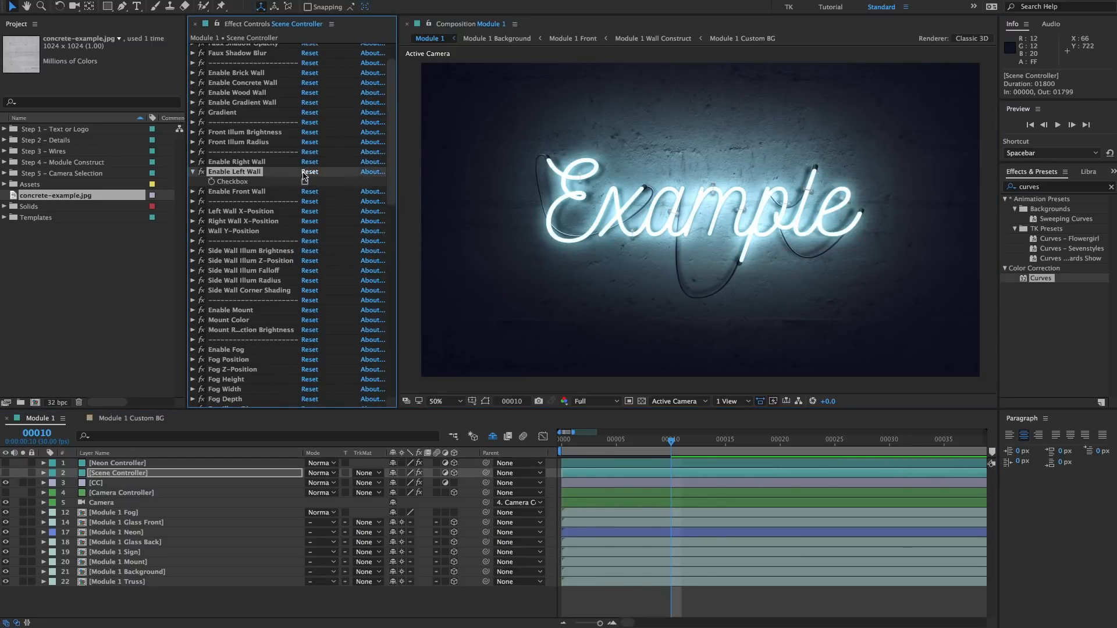
pyautogui.click(305, 181)
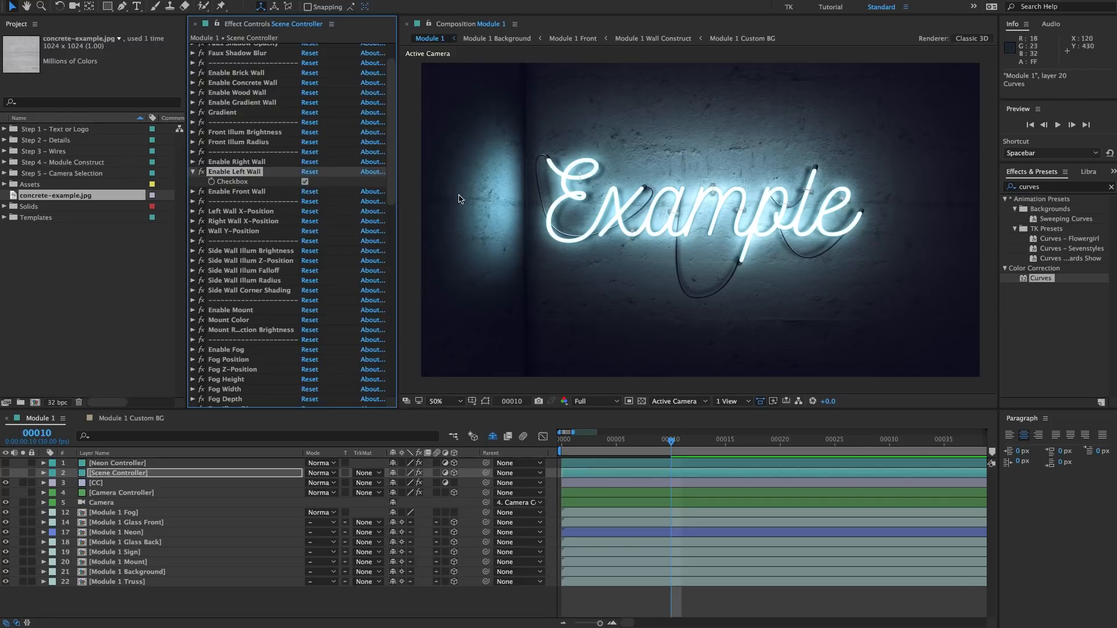
# - Delete concrete-example.jpg from the project and turn off Enable Left Wall on the Scene Controller layer
pyautogui.click(40, 259)
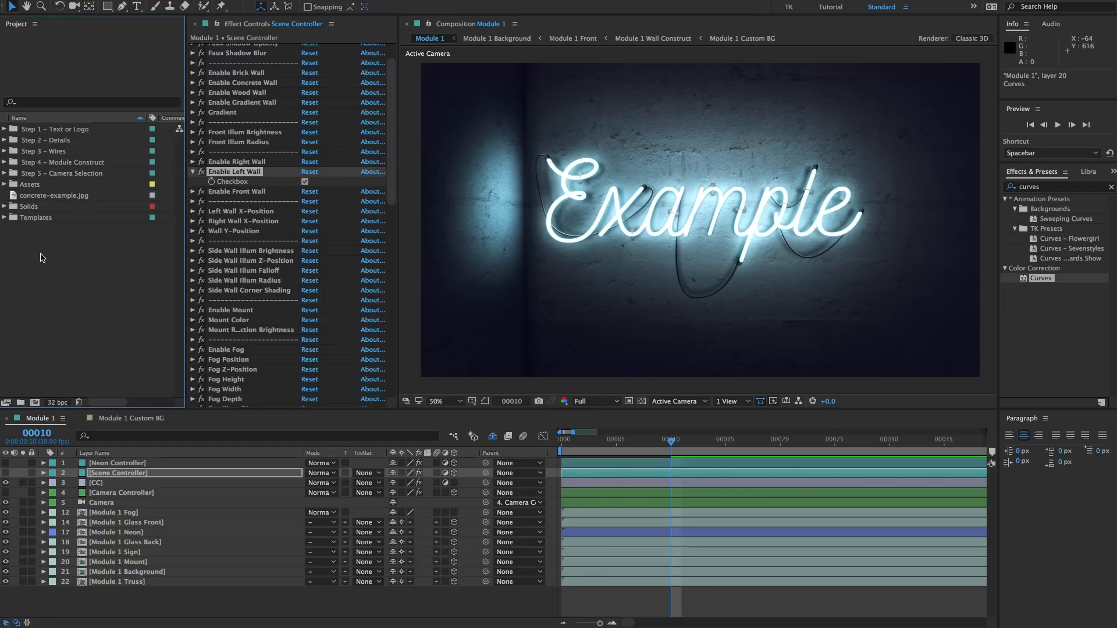
pyautogui.click(60, 197)
pyautogui.press('Delete')
pyautogui.press('Return')
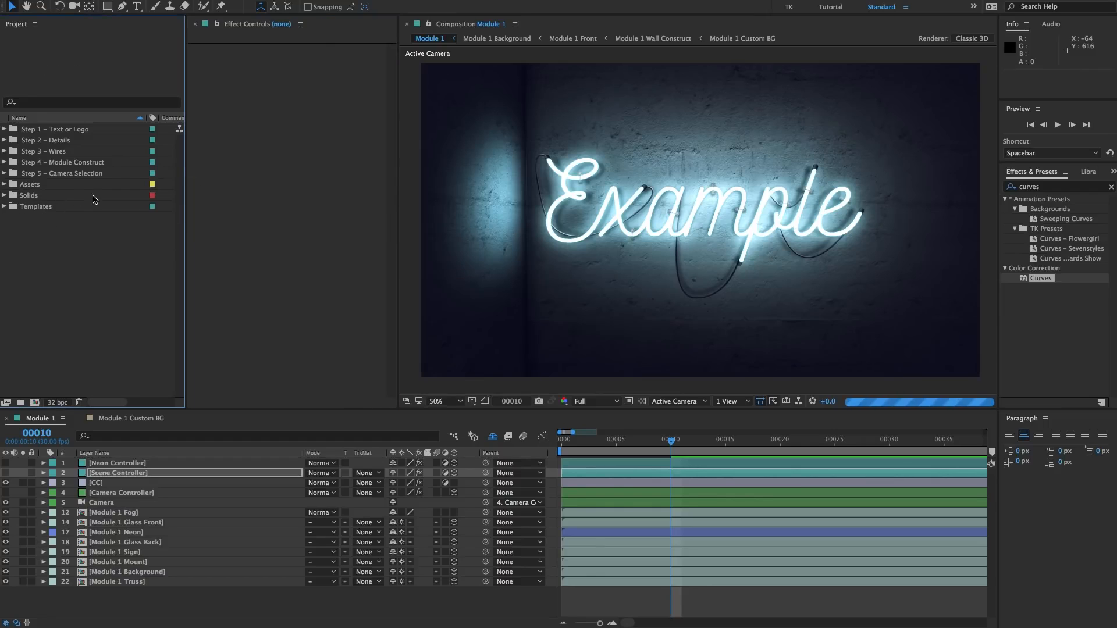
pyautogui.click(118, 473)
pyautogui.click(303, 216)
# - Open the Module 1 Non-Illuminating composition from Module 1 Custom Elements in the Step 4 - Module Construct folder
pyautogui.click(64, 163)
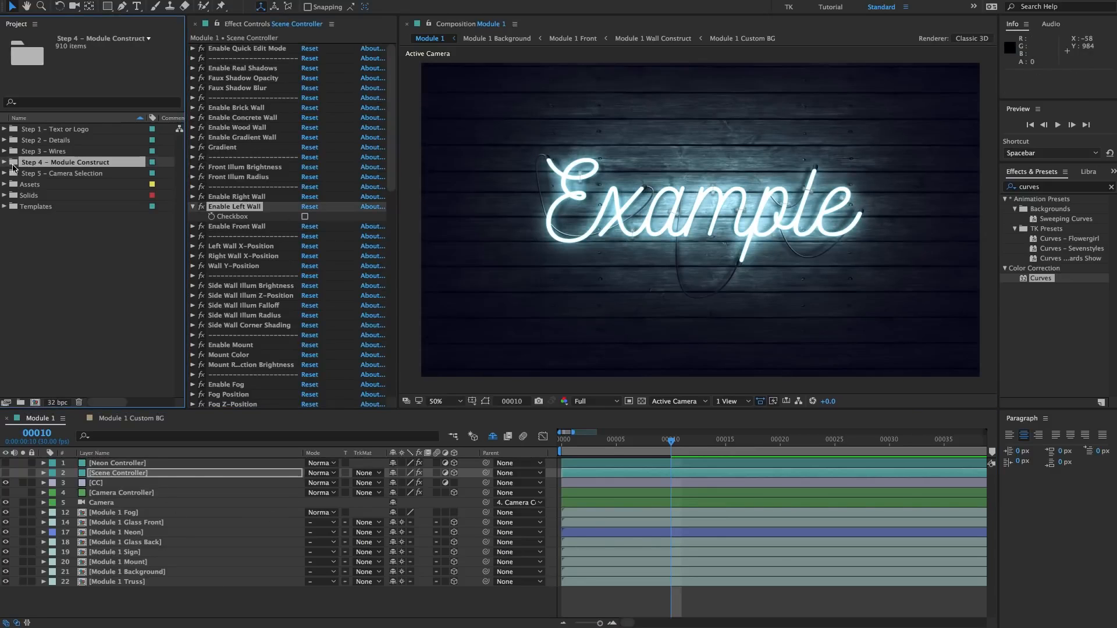
pyautogui.click(5, 162)
pyautogui.click(76, 228)
pyautogui.click(78, 240)
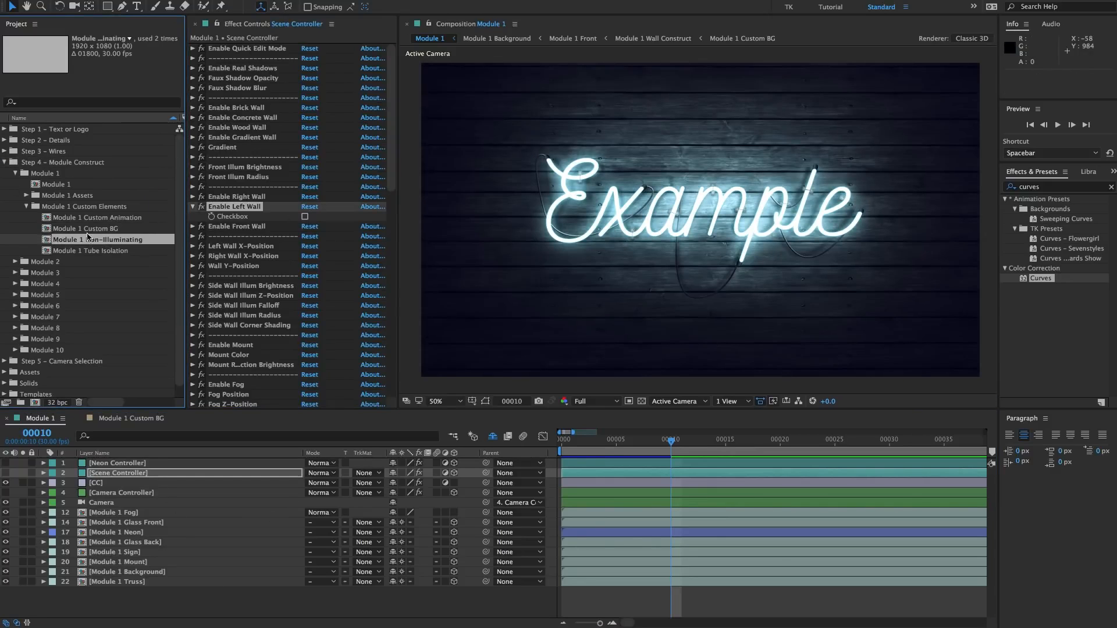
pyautogui.doubleClick(88, 241)
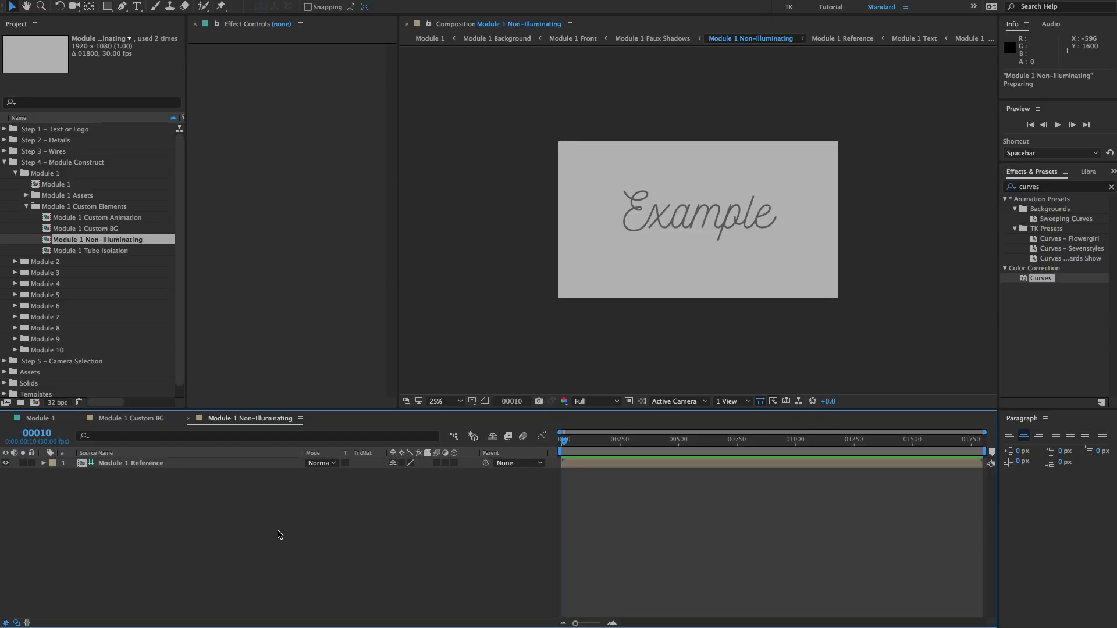
# - Open the Module 1 Tube Isolation composition and draw a closed Pen mask around the letter E on the Module 1 Text layer
pyautogui.click(70, 251)
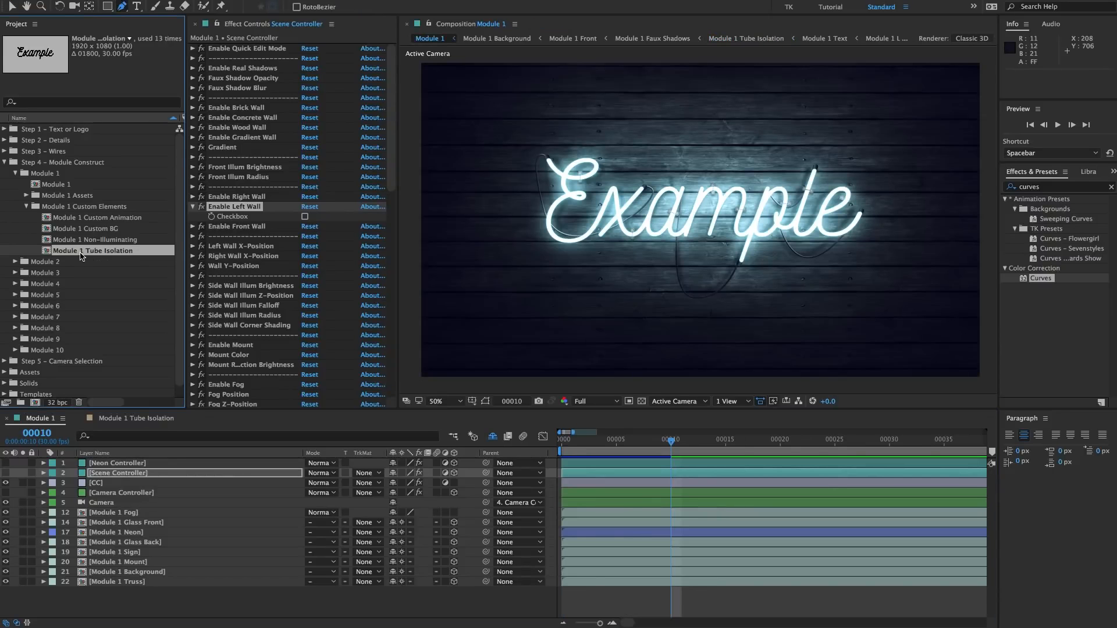
pyautogui.doubleClick(80, 253)
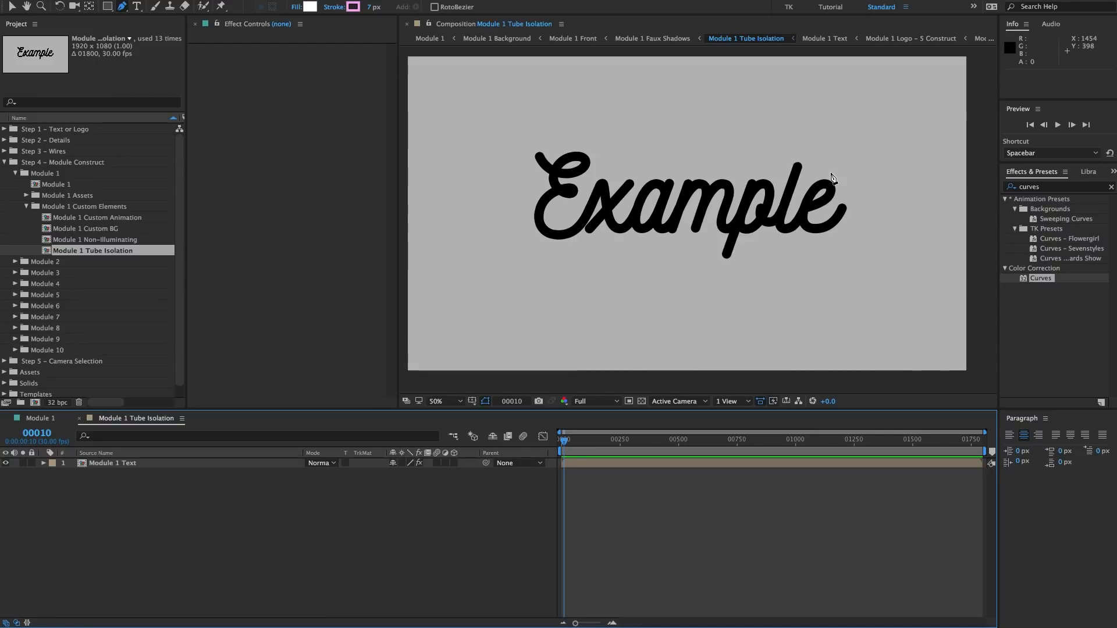
pyautogui.click(143, 463)
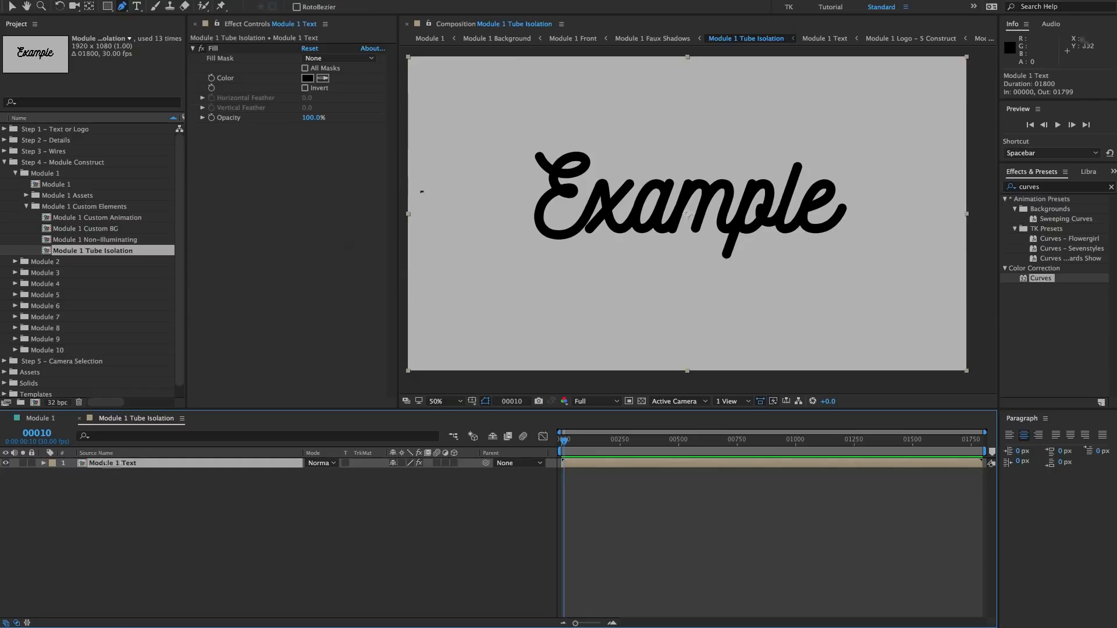
pyautogui.click(527, 132)
pyautogui.click(601, 129)
pyautogui.click(601, 163)
pyautogui.click(580, 209)
pyautogui.moveTo(563, 261); pyautogui.dragTo(555, 260)
pyautogui.click(497, 235)
pyautogui.moveTo(517, 154); pyautogui.dragTo(528, 125)
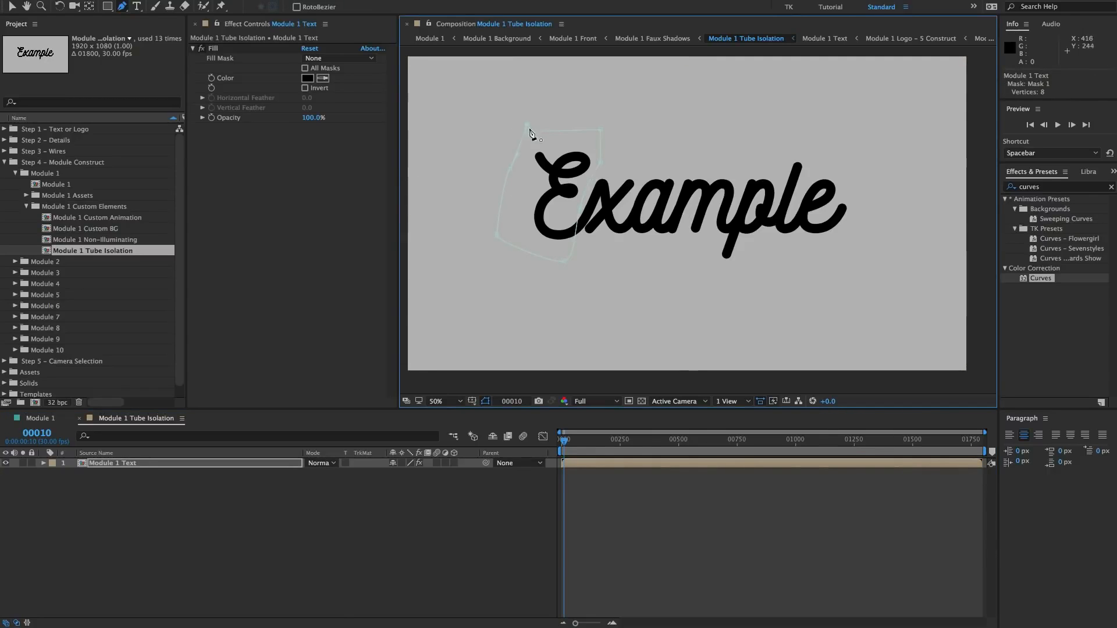
pyautogui.click(527, 131)
pyautogui.click(234, 481)
pyautogui.click(150, 465)
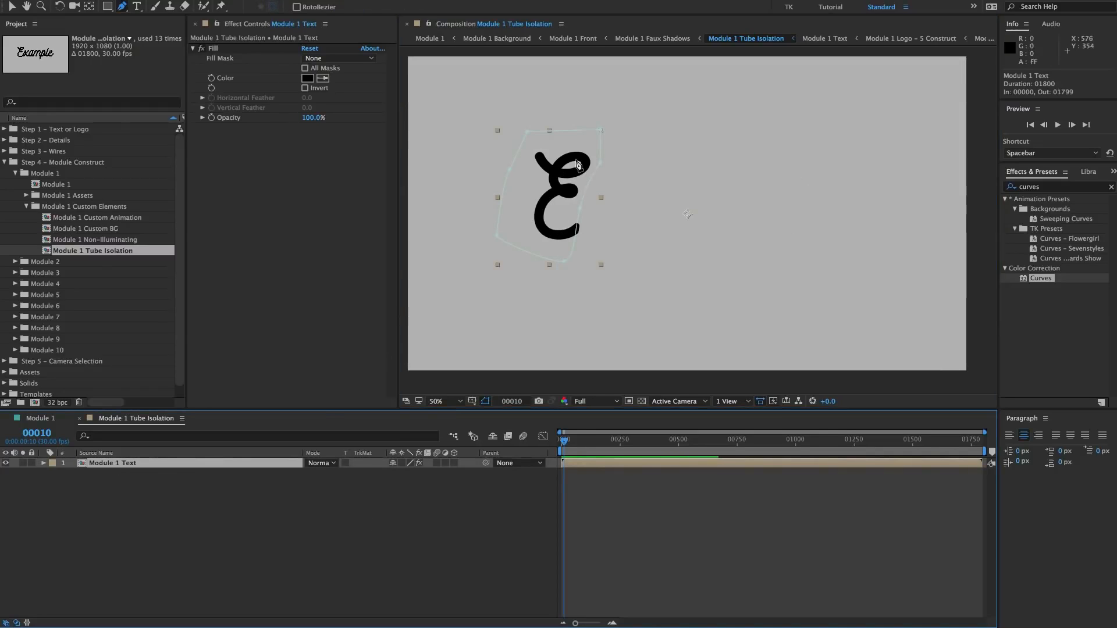
# - Back in the Module 1 composition, turn on Enable Tube for the Neon Controller layer and inspect the tube around the letter E
pyautogui.click(430, 38)
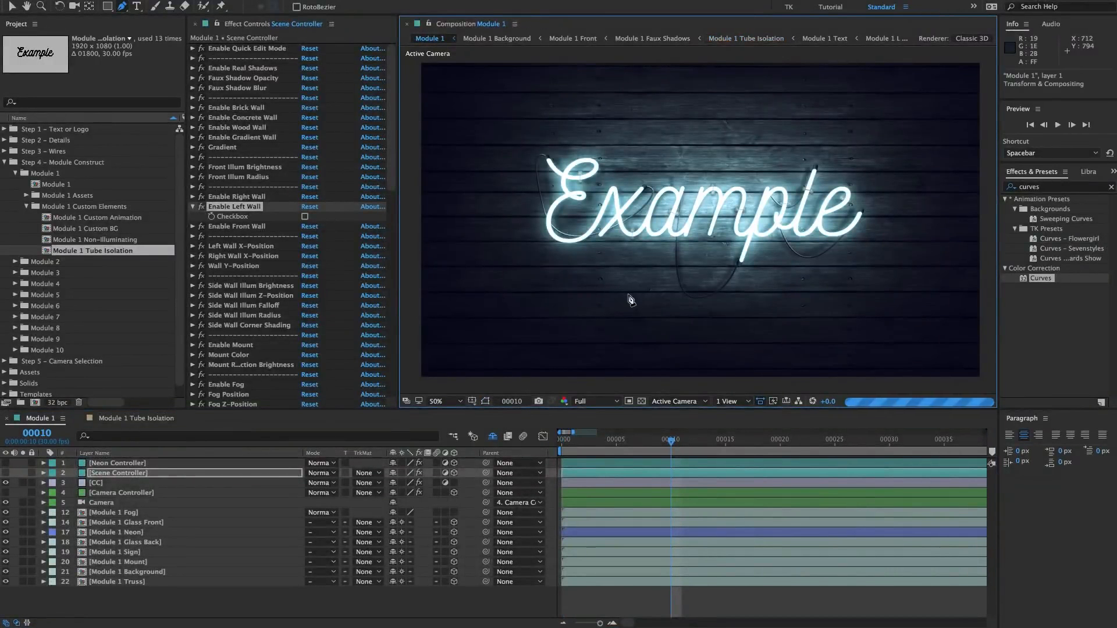
pyautogui.click(122, 463)
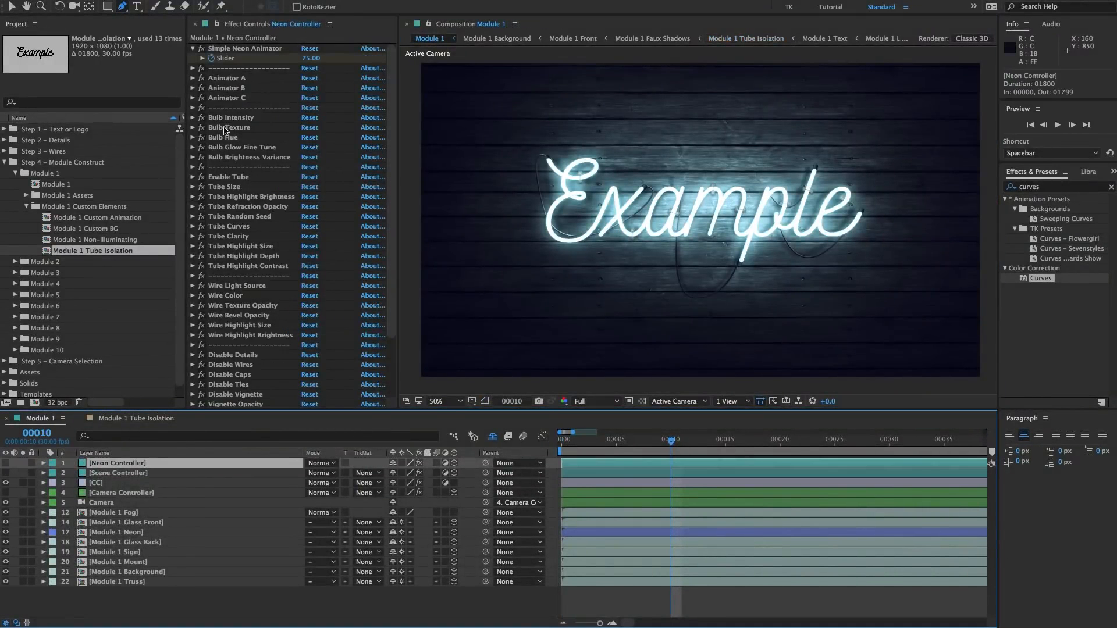
pyautogui.click(192, 177)
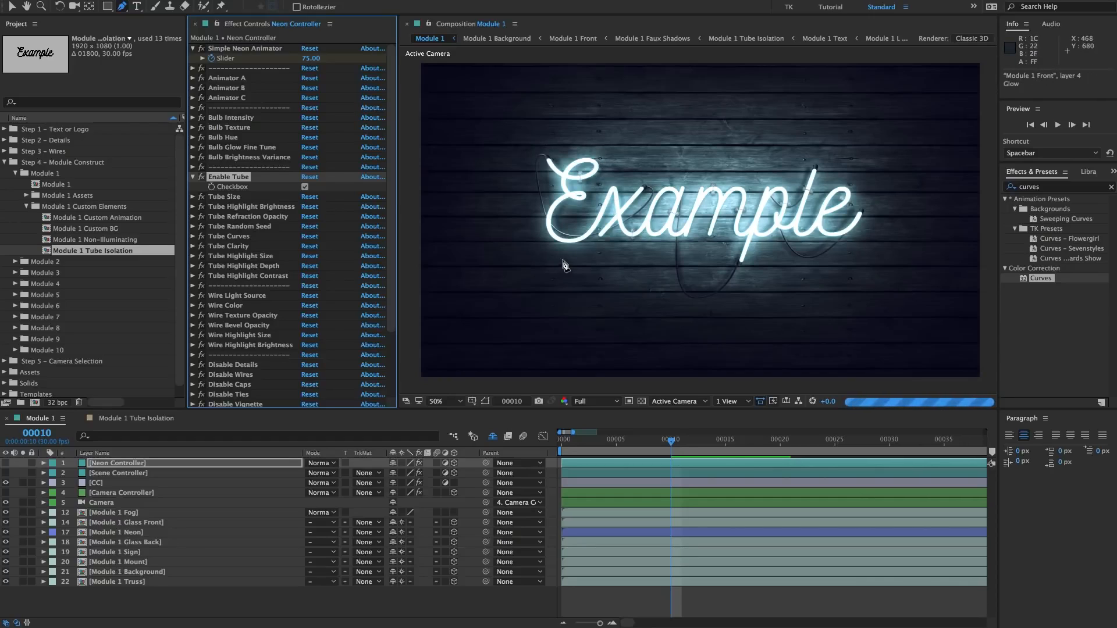
pyautogui.scroll(2, 599, 250)
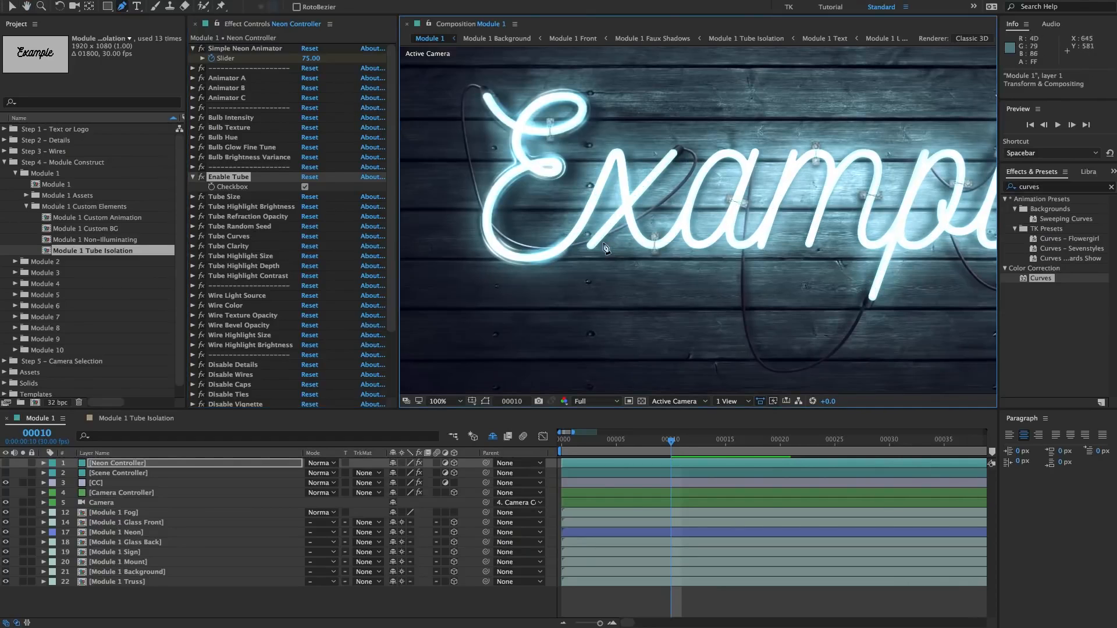
pyautogui.scroll(-2, 630, 221)
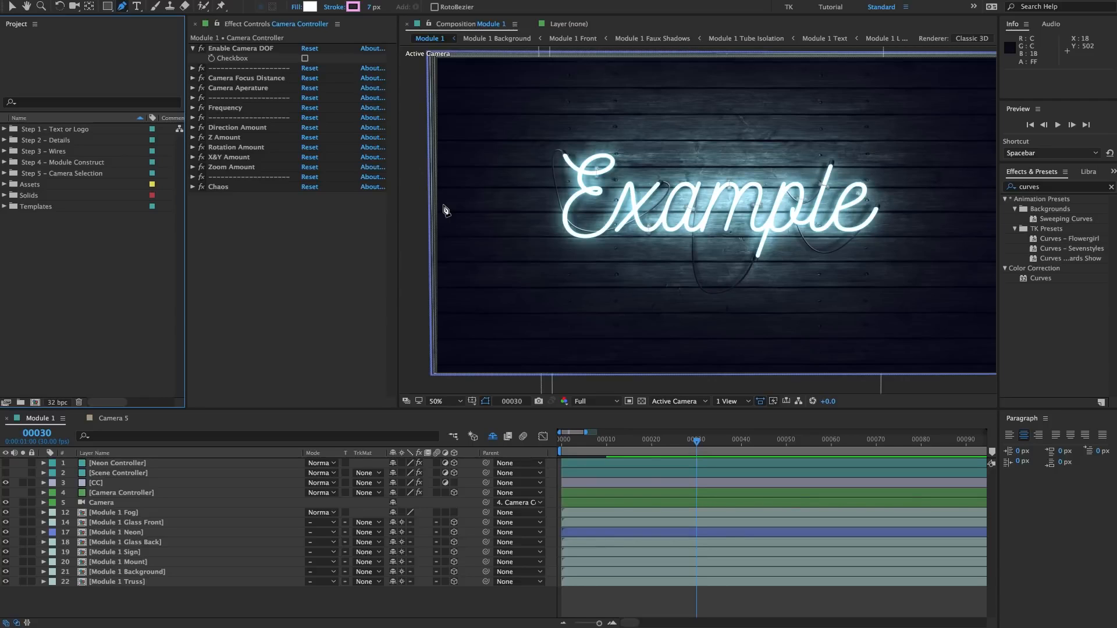
# - Switch to Finder and open the Camera Examples folder inside the neon-sign-kit-v2-0-tutorial Assets folder
pyautogui.click(359, 287)
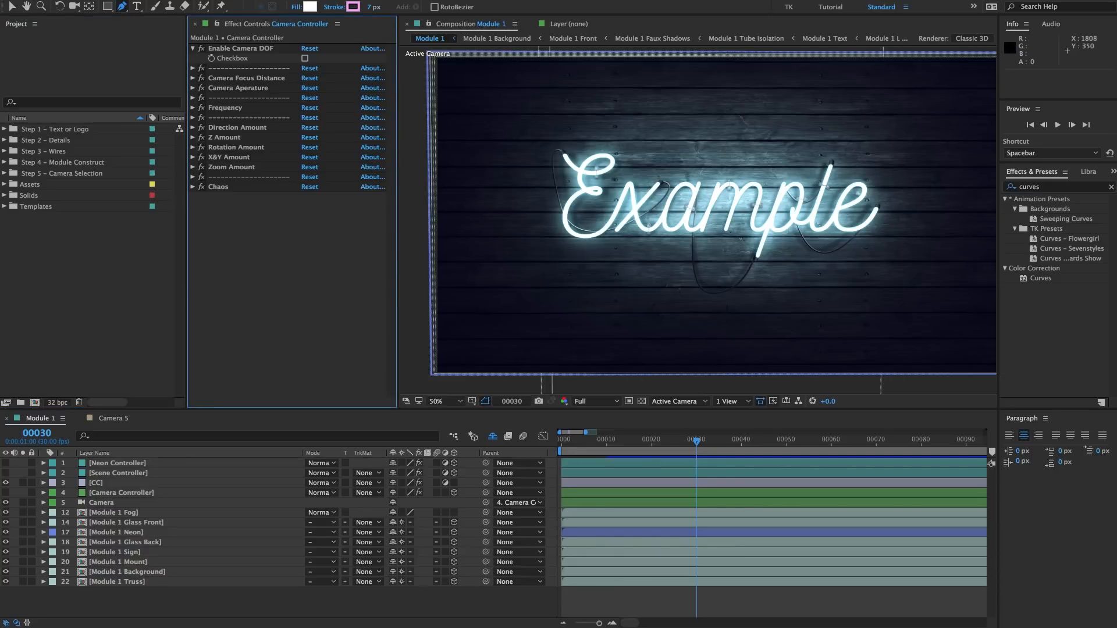
pyautogui.press('super+Tab')
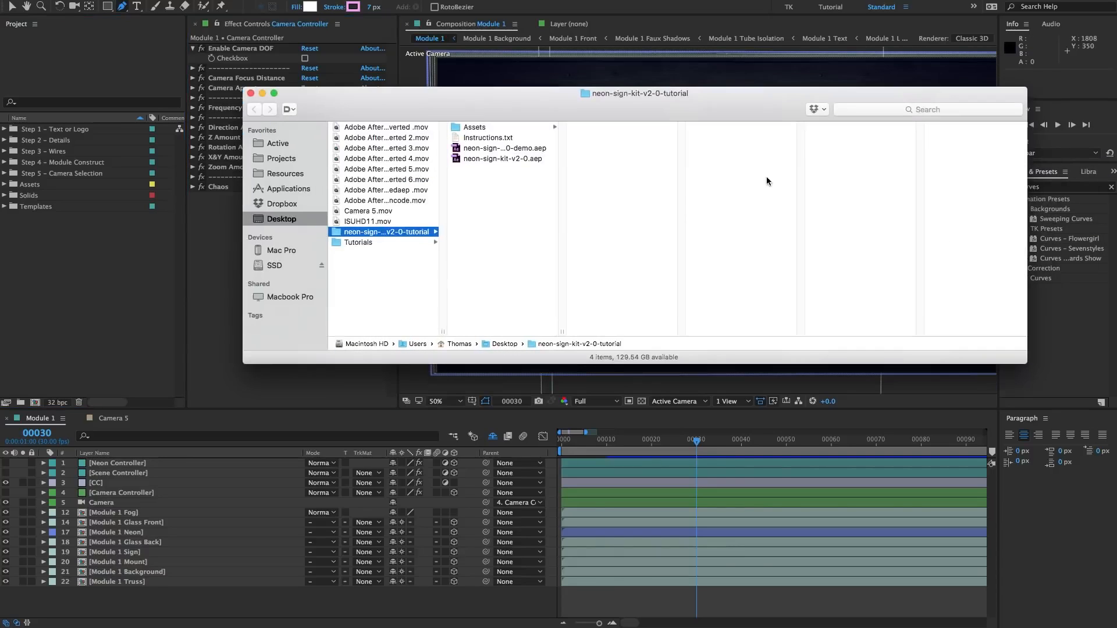
pyautogui.click(497, 128)
pyautogui.click(618, 128)
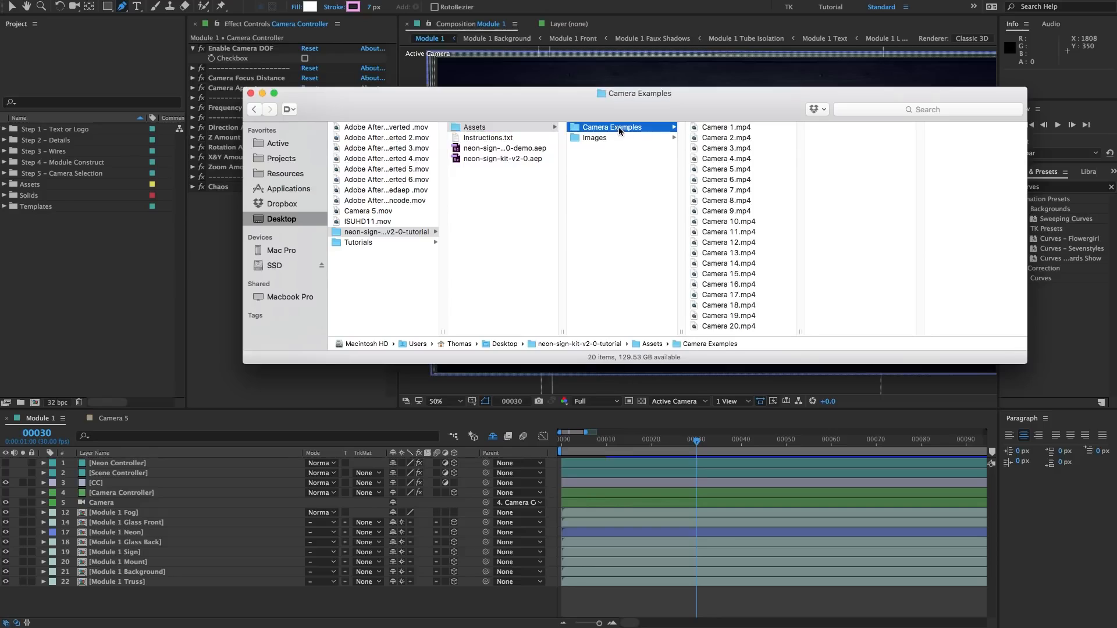
# - Browse several camera example clips, play a preview of Camera 5.mp4, and close the Finder window
pyautogui.click(736, 182)
pyautogui.click(734, 243)
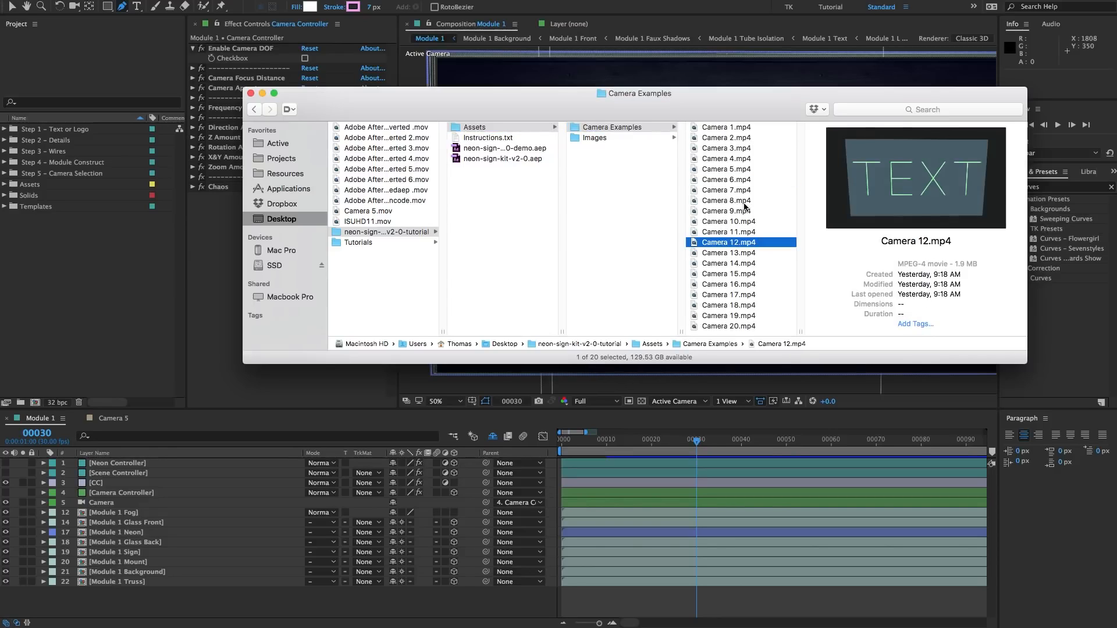
pyautogui.click(745, 201)
pyautogui.click(749, 170)
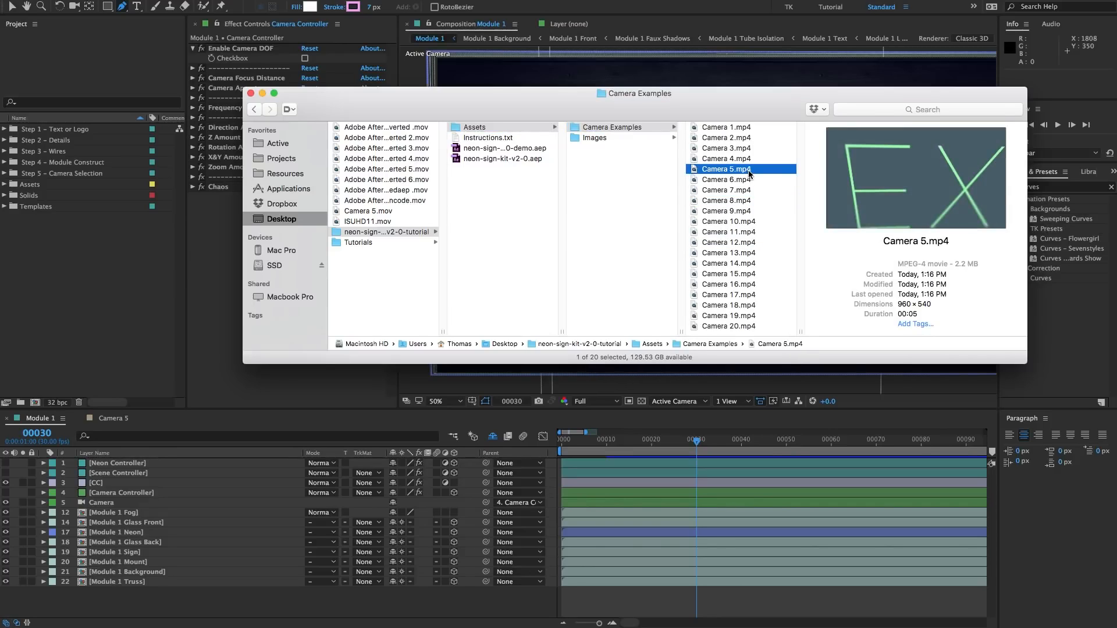
pyautogui.press('space')
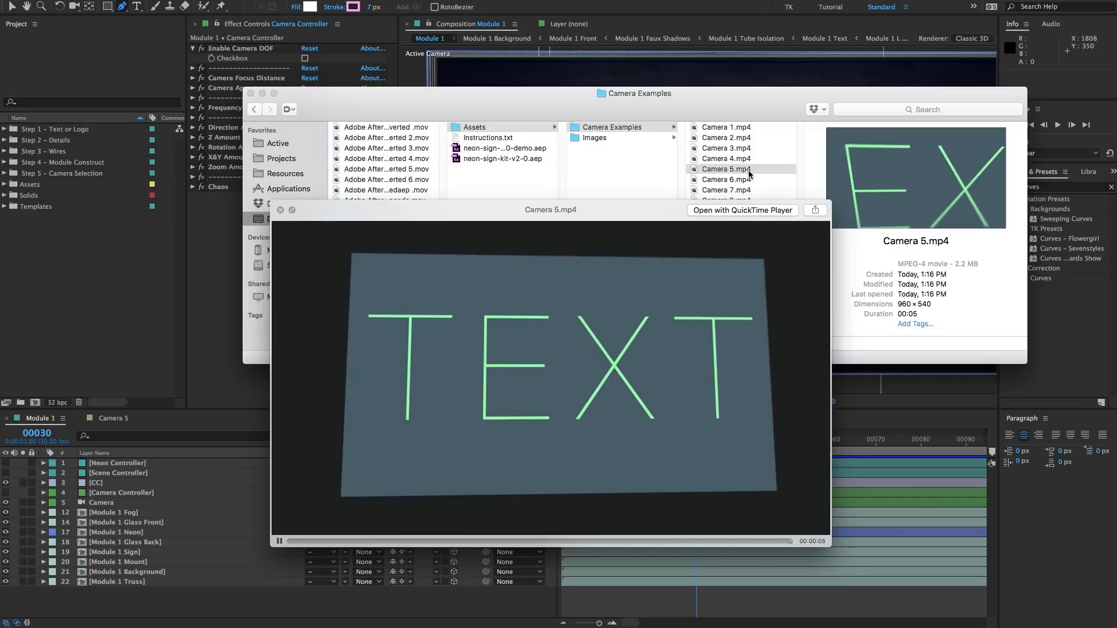
pyautogui.press('space')
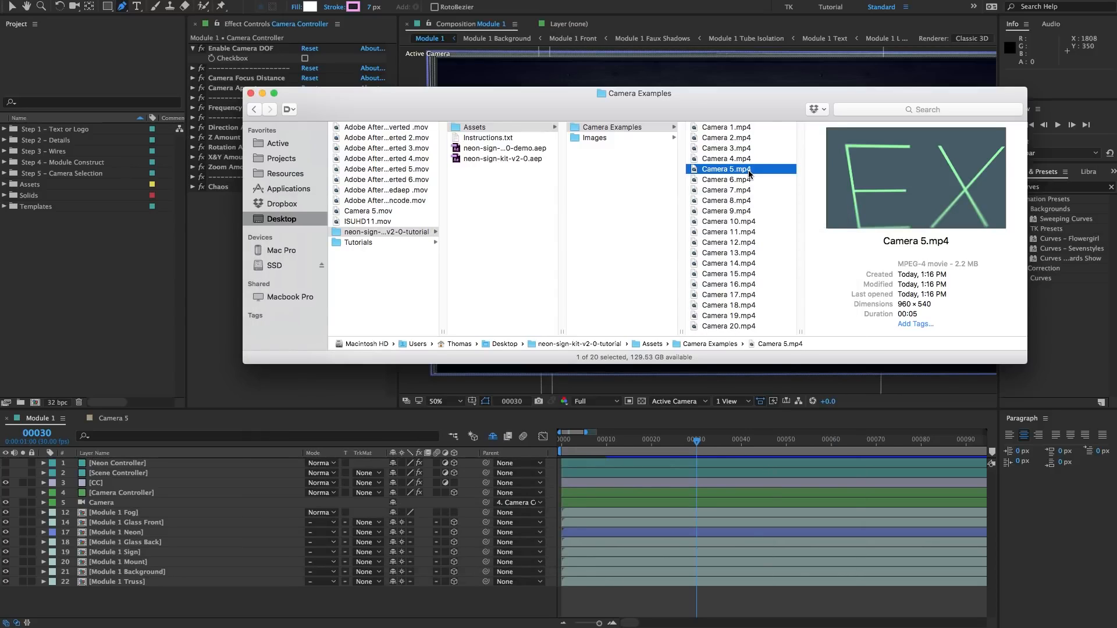
pyautogui.click(251, 93)
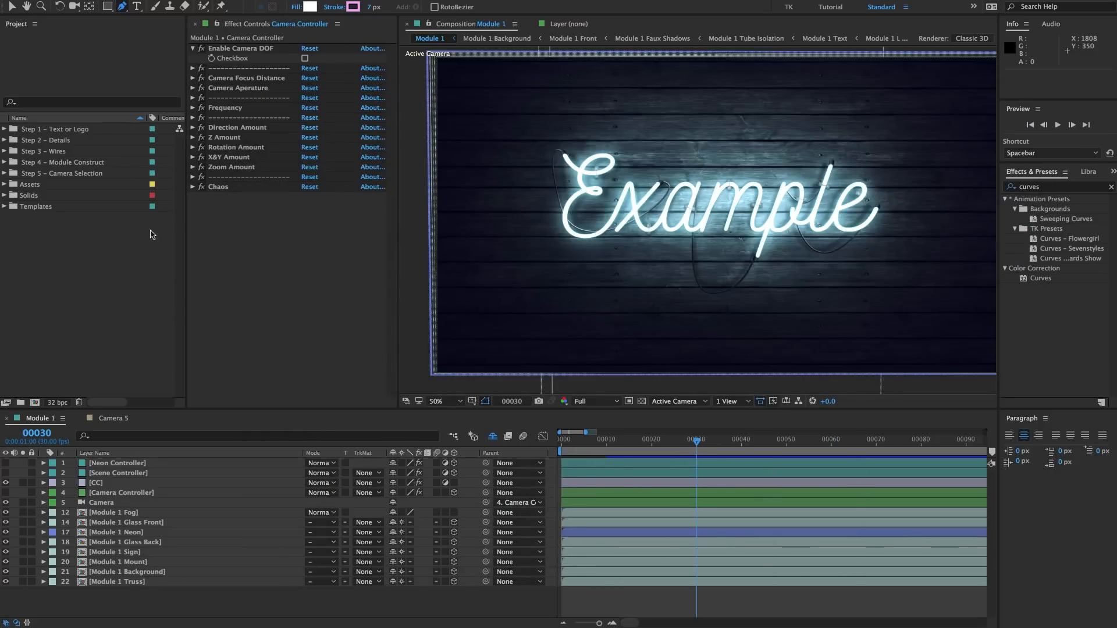
# - Expand the Step 5 – Camera Selection folder in the project and open the Camera 5 composition
pyautogui.click(74, 176)
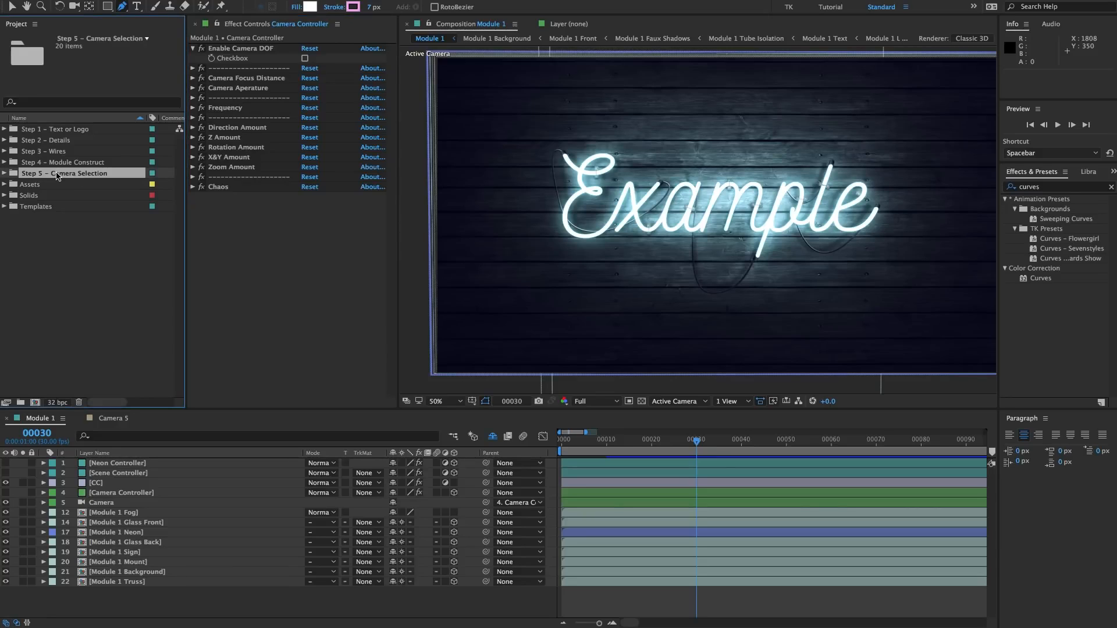
pyautogui.click(5, 174)
pyautogui.click(47, 217)
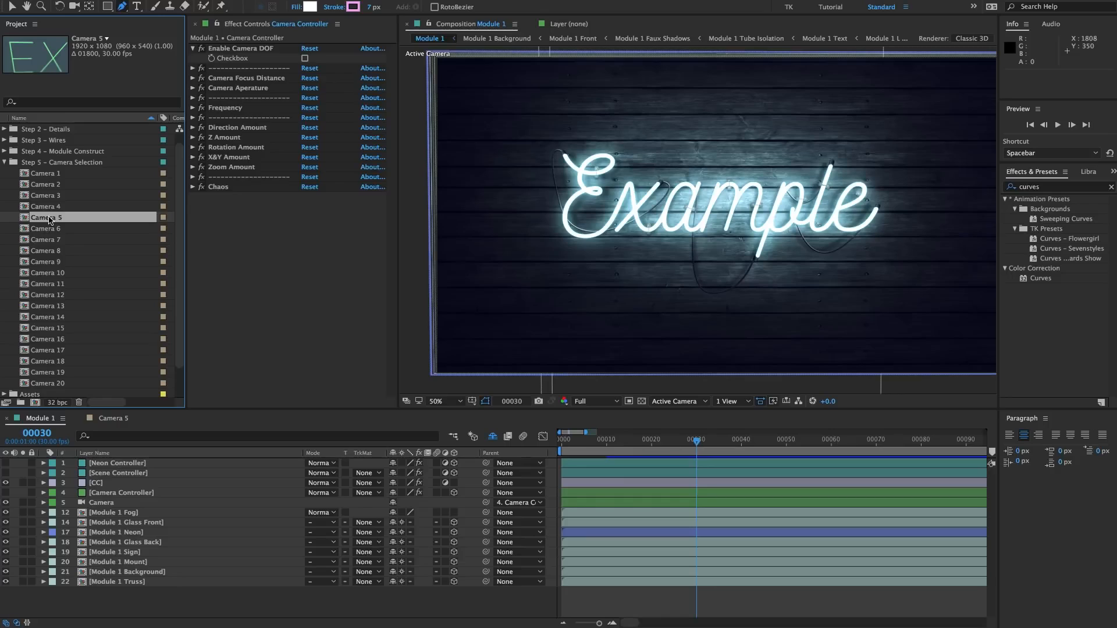
pyautogui.doubleClick(49, 220)
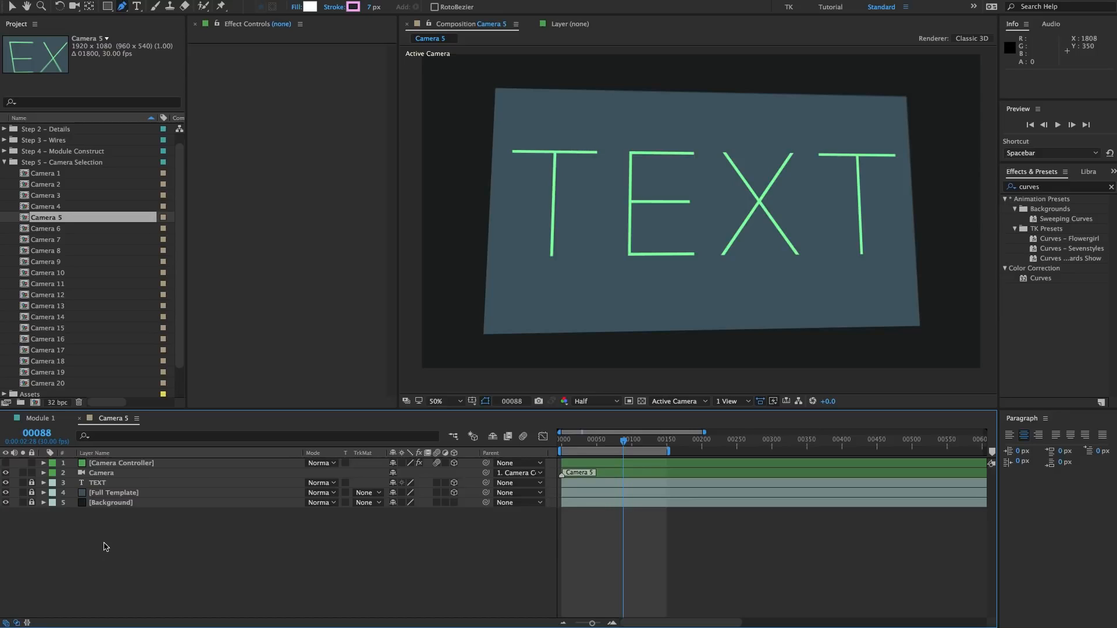
# - Copy the Camera Controller and Camera layers from Camera 5 and paste them into Module 1 above its existing Camera Controller layer
pyautogui.click(98, 462)
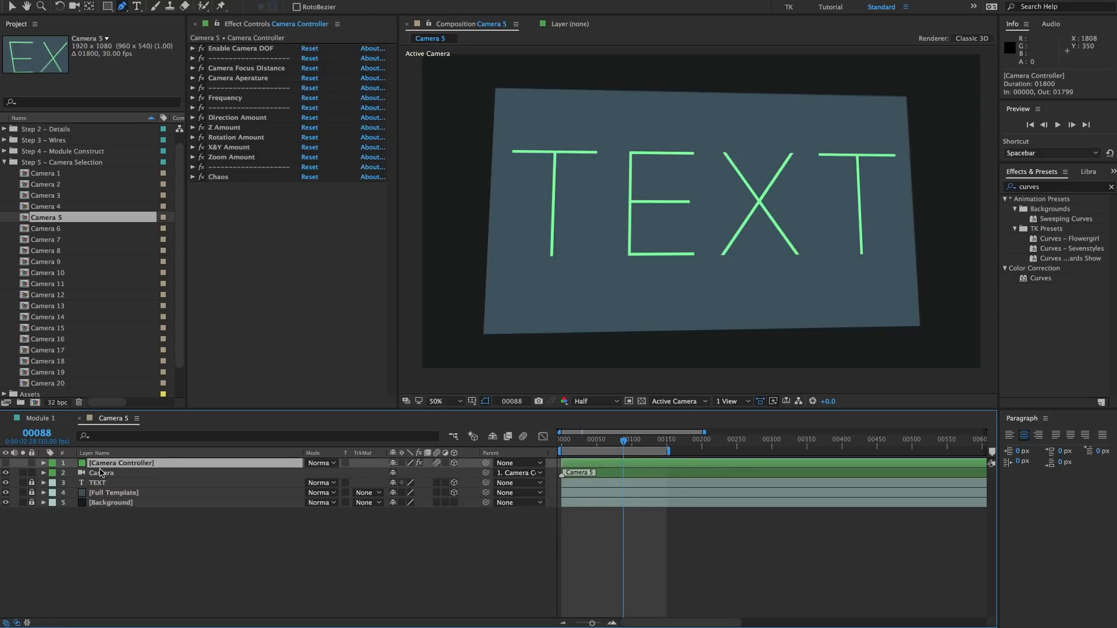
pyautogui.keyDown('shift'); pyautogui.click(102, 473); pyautogui.keyUp('shift')
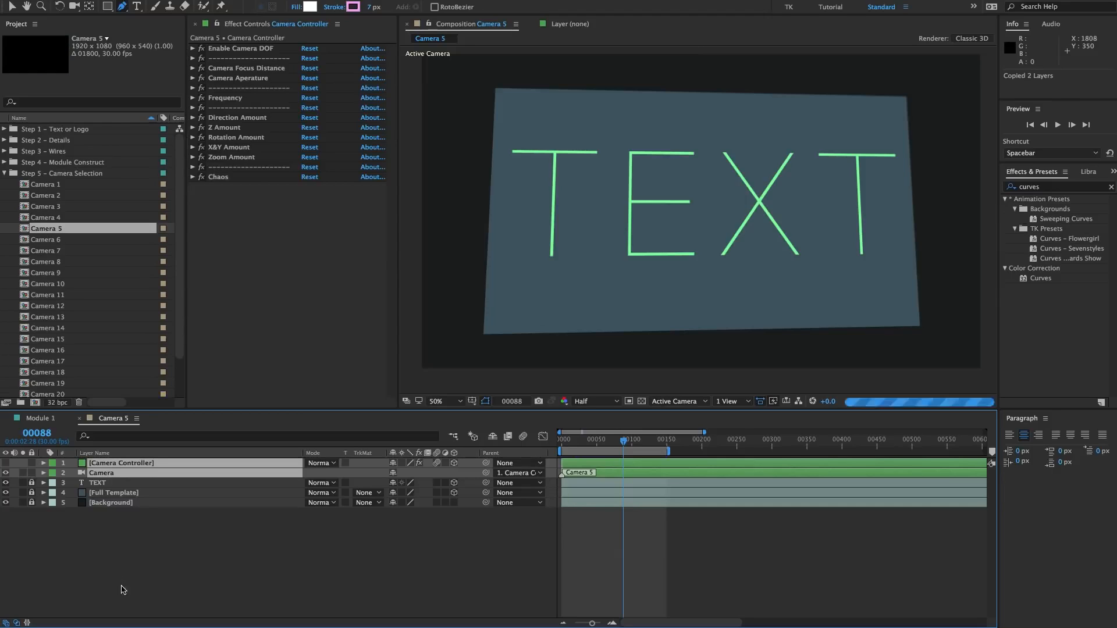
pyautogui.click(146, 543)
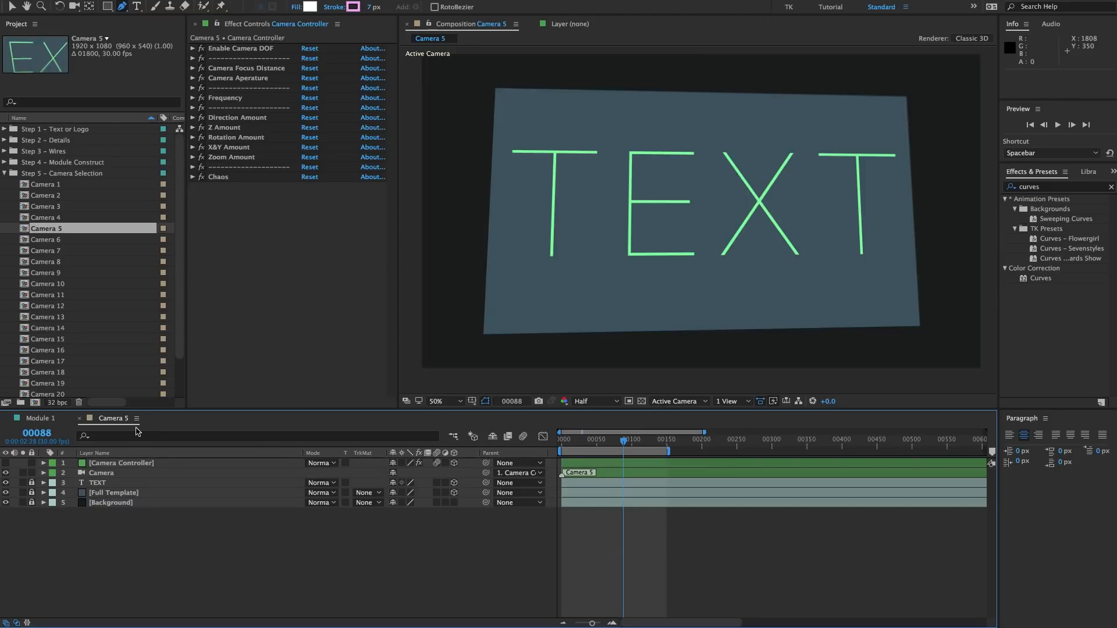
pyautogui.click(44, 420)
pyautogui.click(138, 492)
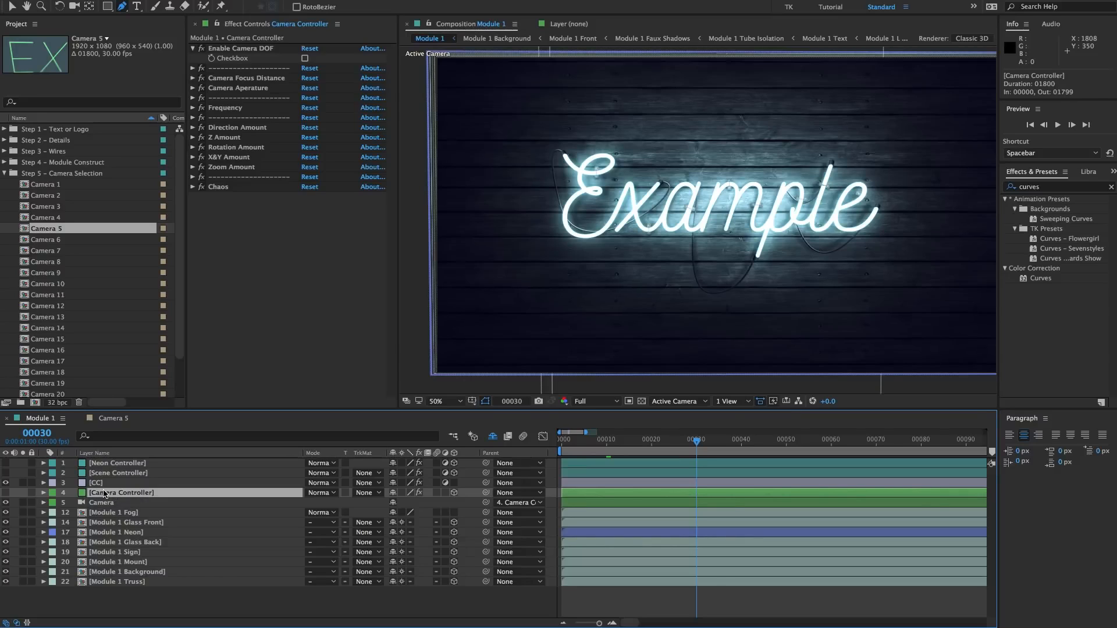
pyautogui.hotkey('ctrl', 'v')
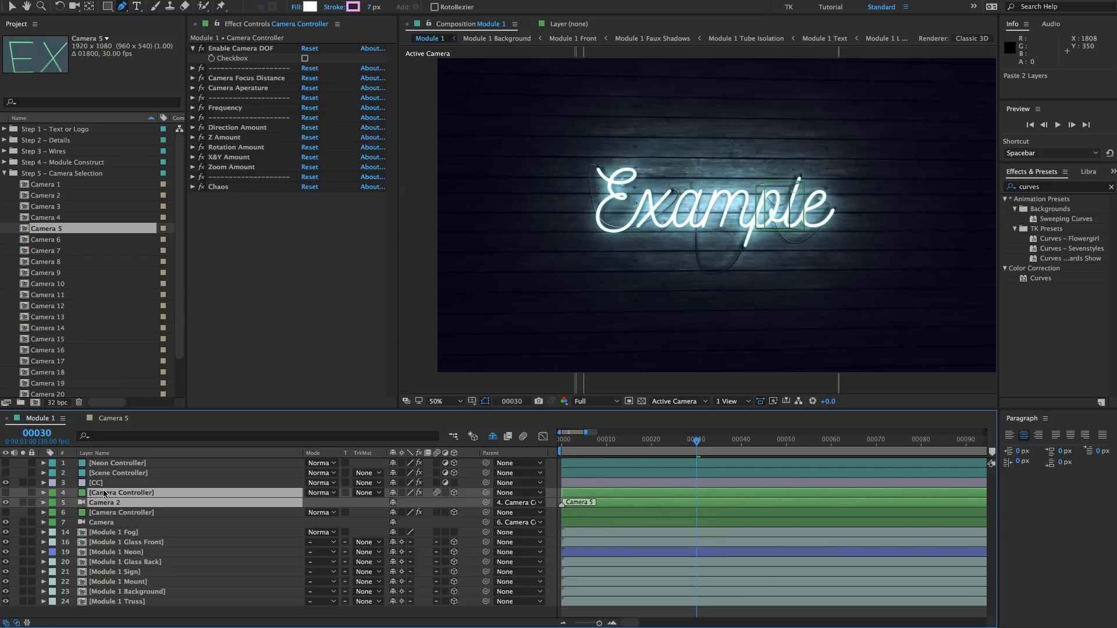
# - Delete the original Camera Controller and Camera layers below the pasted pair in Module 1
pyautogui.click(104, 514)
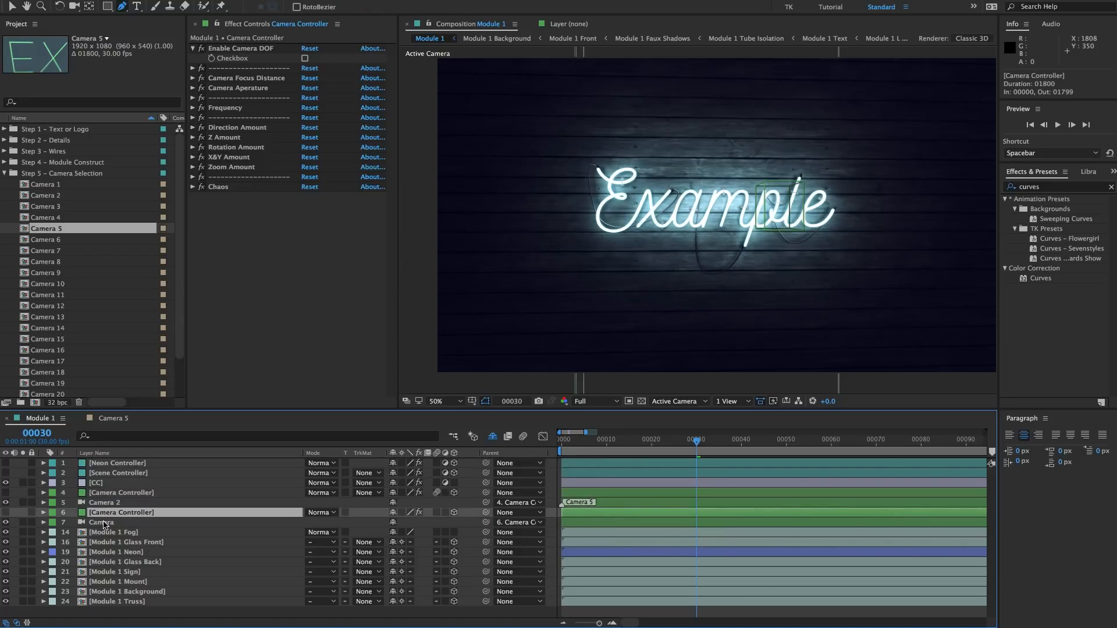
pyautogui.keyDown('shift'); pyautogui.click(105, 523); pyautogui.keyUp('shift')
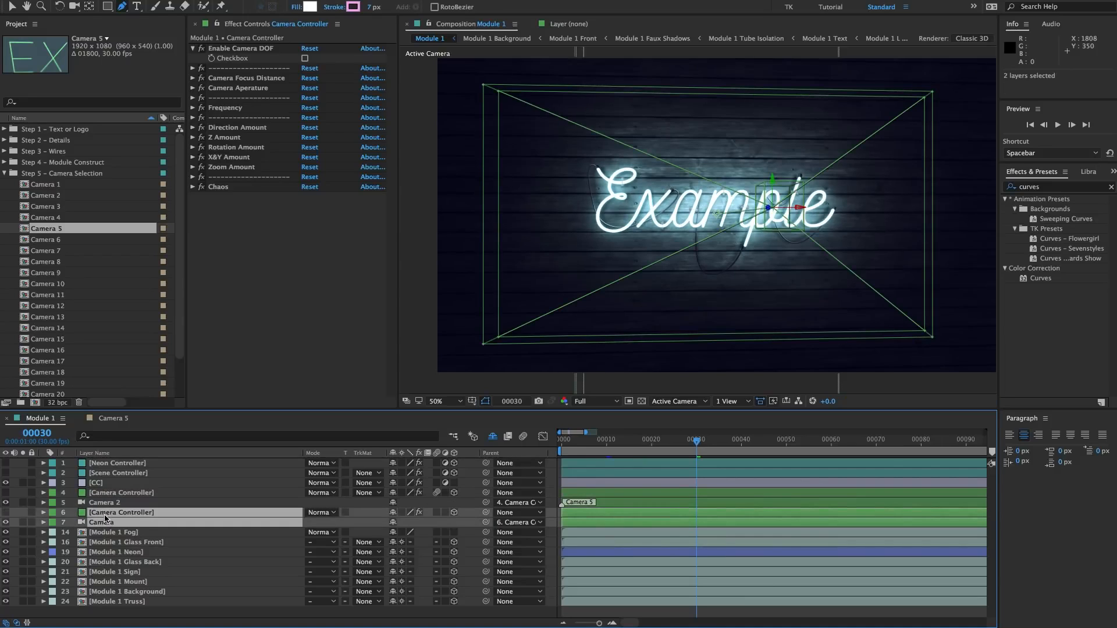
pyautogui.press('Delete')
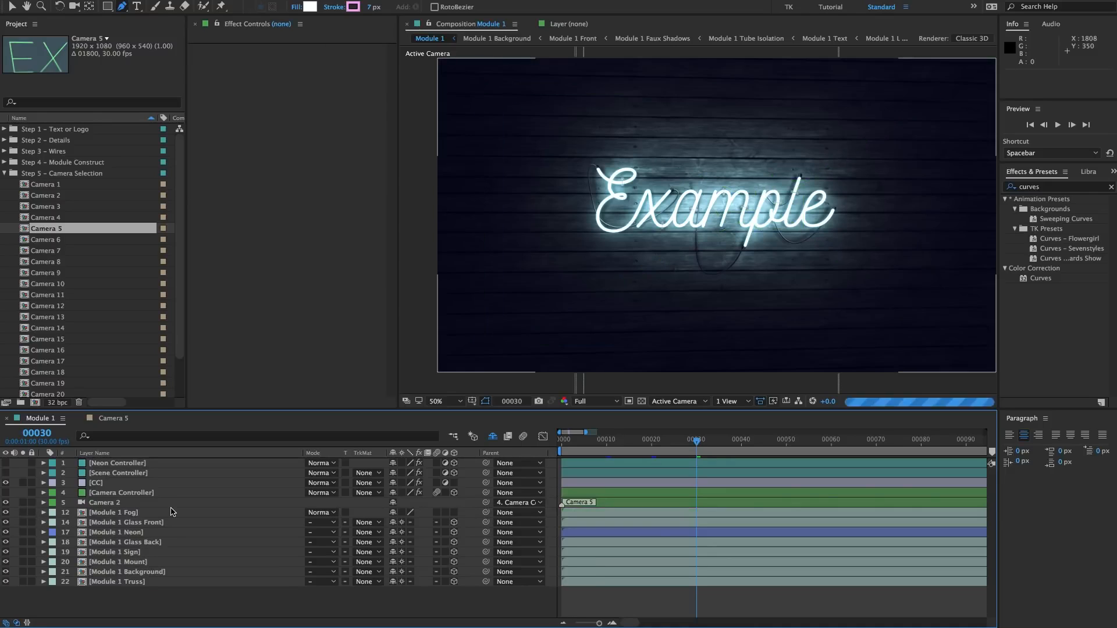
# - Rename the pasted Camera 2 layer as Camera
pyautogui.click(119, 504)
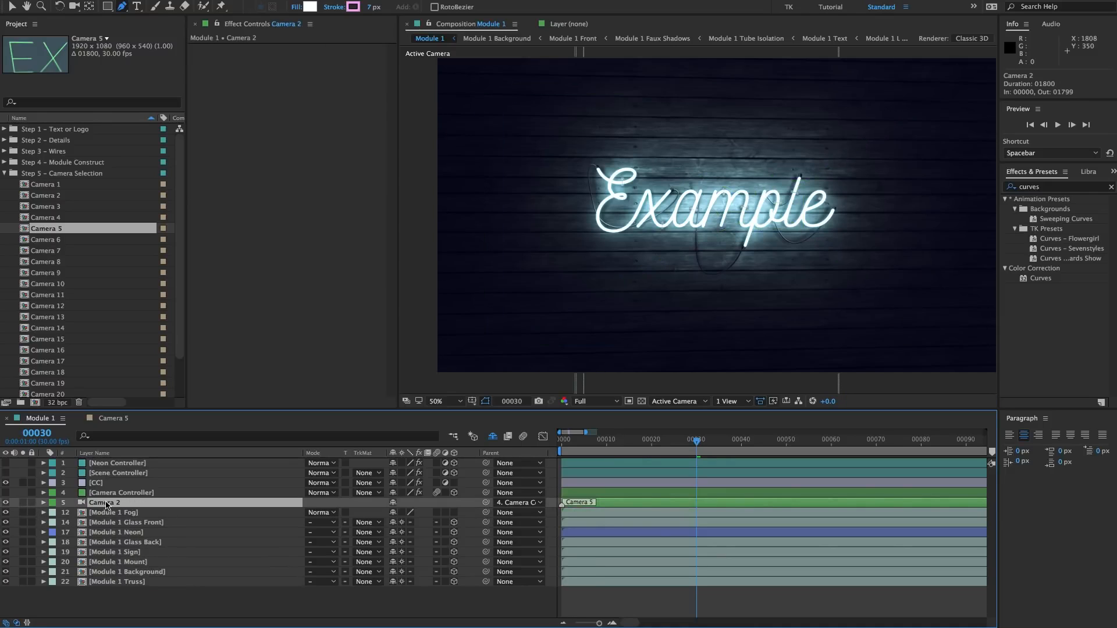
pyautogui.press('Return')
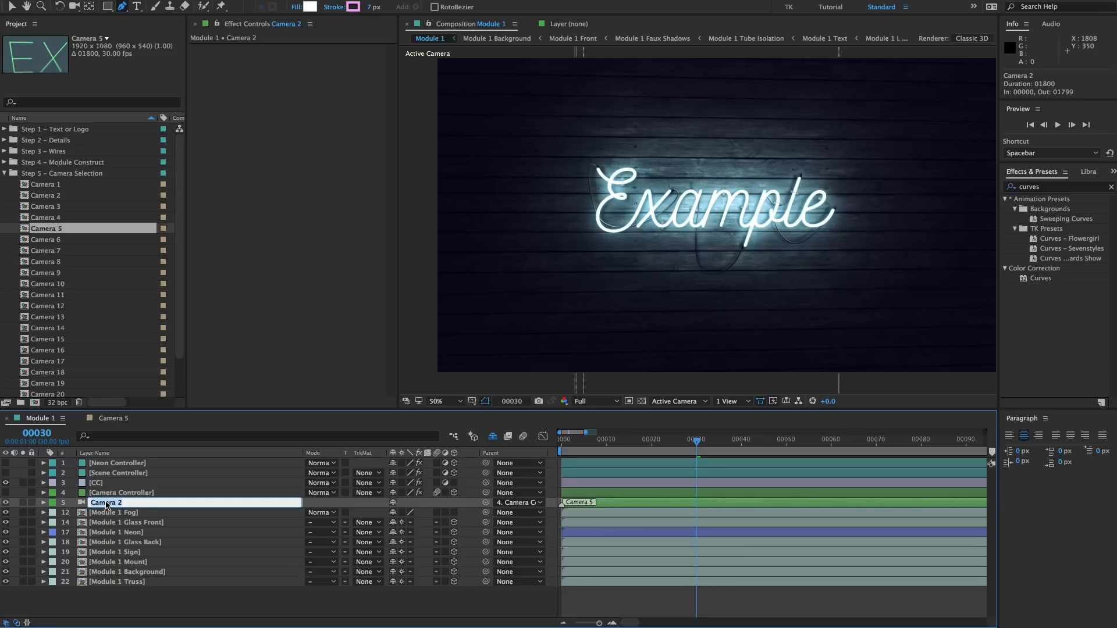
pyautogui.press('Right')
pyautogui.press('BackSpace')
pyautogui.press('BackSpace')
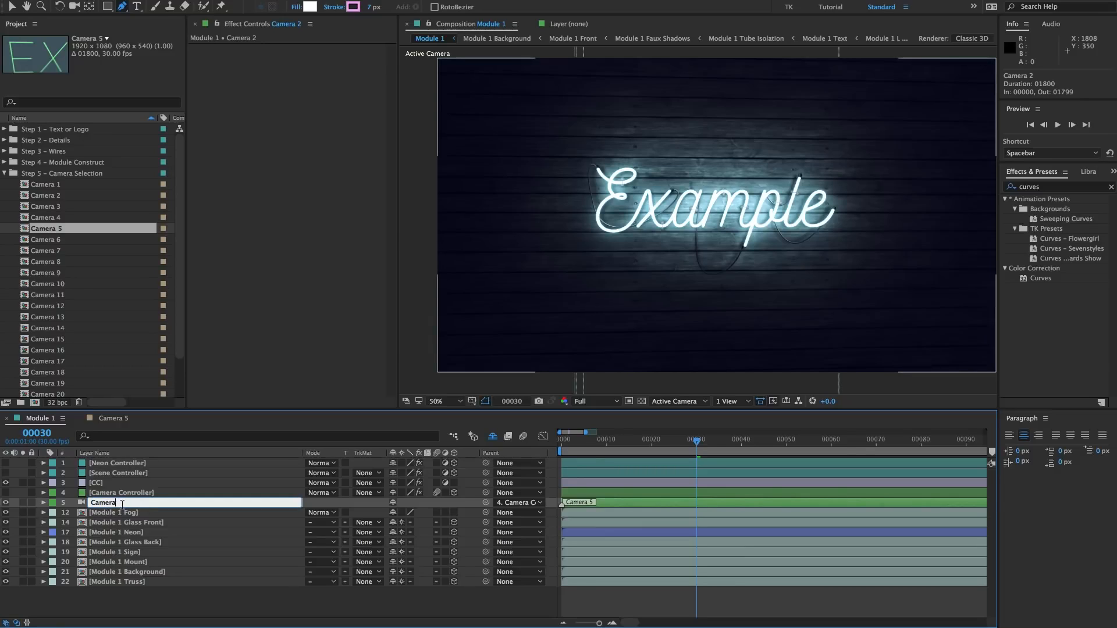
pyautogui.click(145, 514)
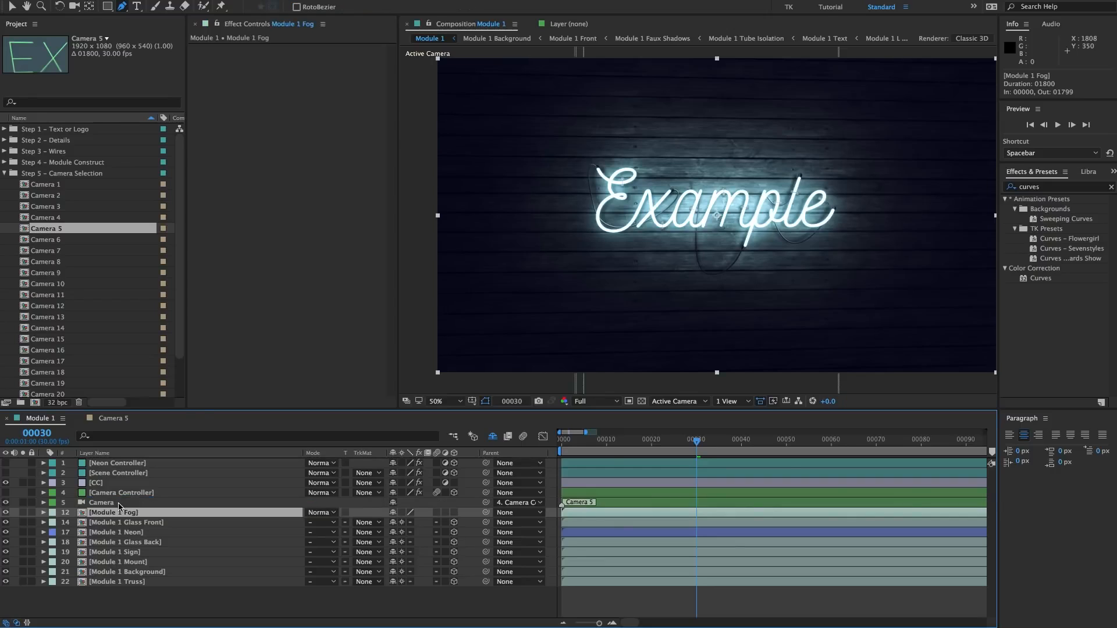
# - Examine the Enable Camera DOF, Camera Focus Distance and Camera Aperature settings of the pasted Camera Controller layer
pyautogui.click(116, 494)
pyautogui.click(116, 503)
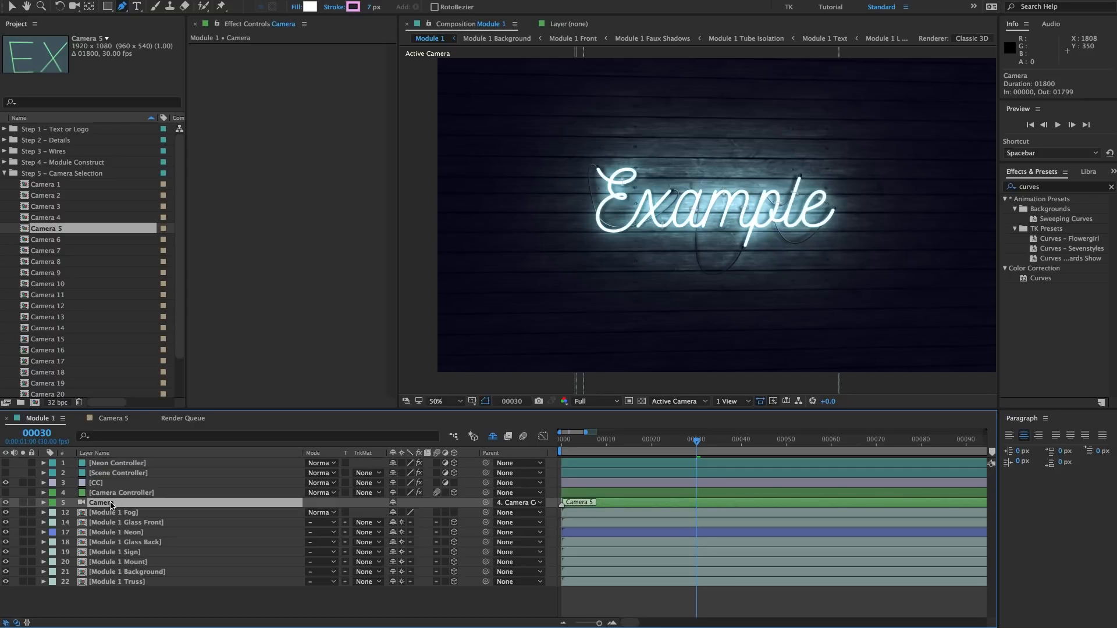
pyautogui.click(121, 493)
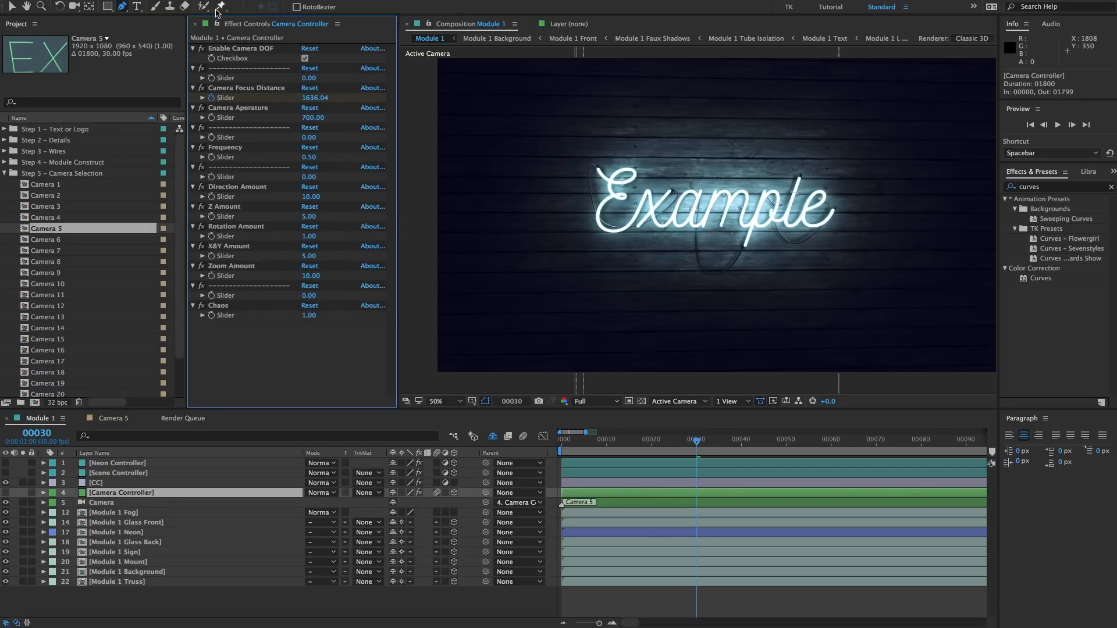
pyautogui.click(221, 51)
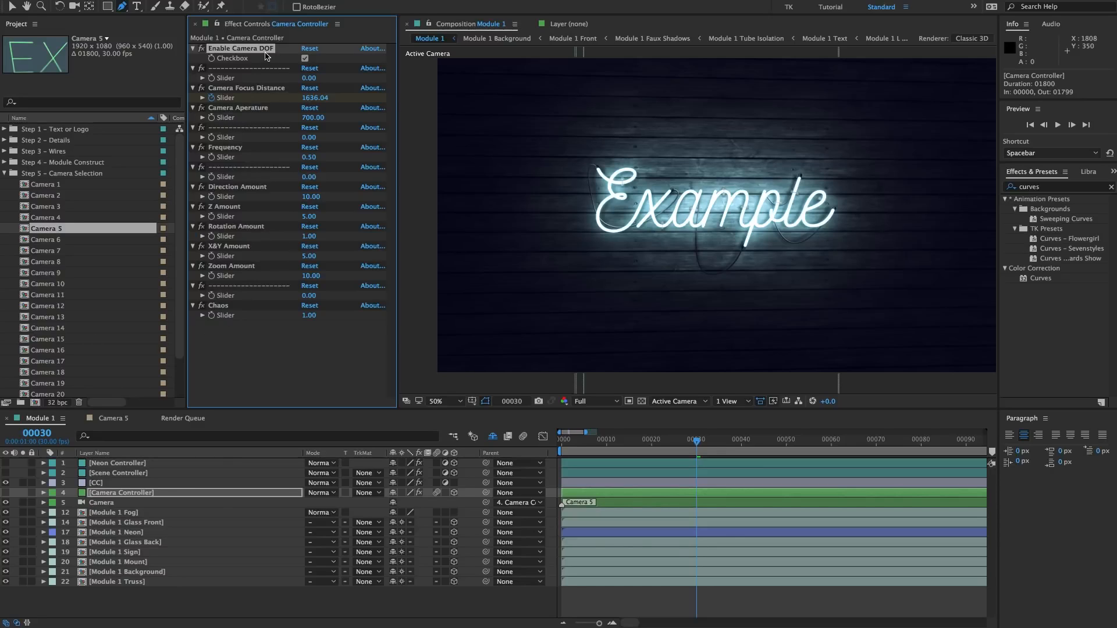
pyautogui.click(259, 366)
pyautogui.click(233, 51)
pyautogui.click(304, 58)
pyautogui.click(258, 89)
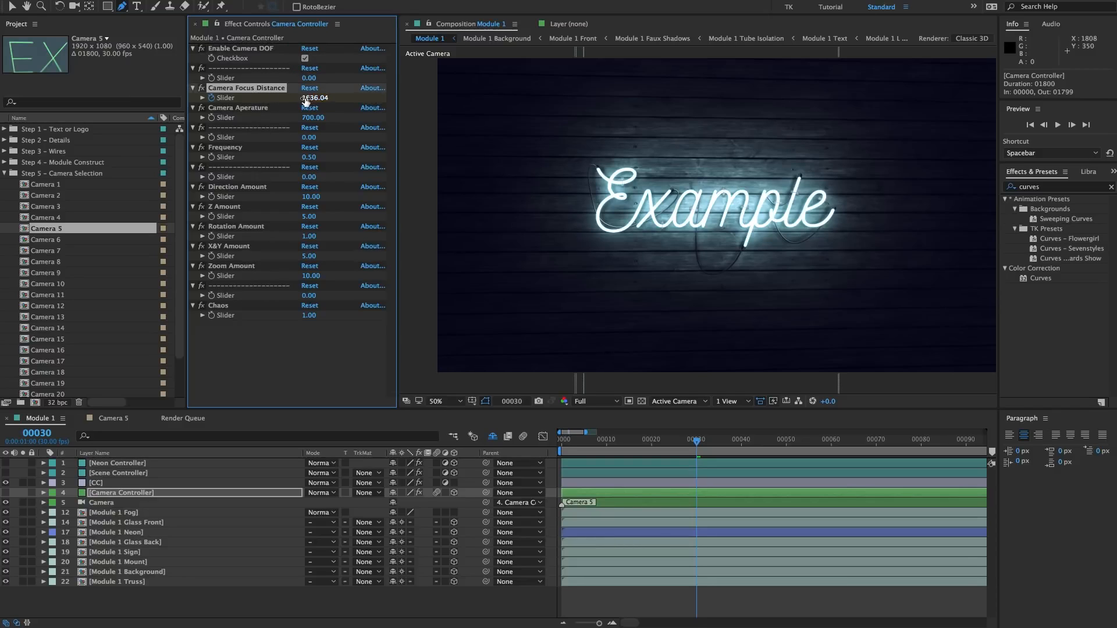
pyautogui.click(238, 108)
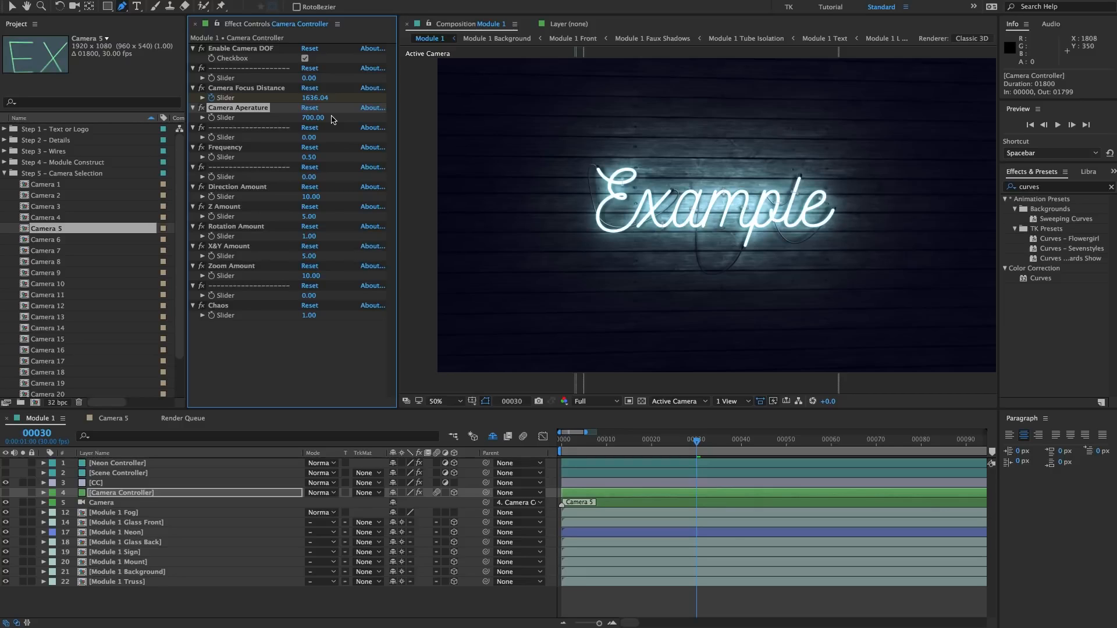
# - Collapse all Camera Controller effects and expand only those from Frequency through Chaos to view their sliders
pyautogui.click(219, 148)
pyautogui.hotkey('ctrl', 'a')
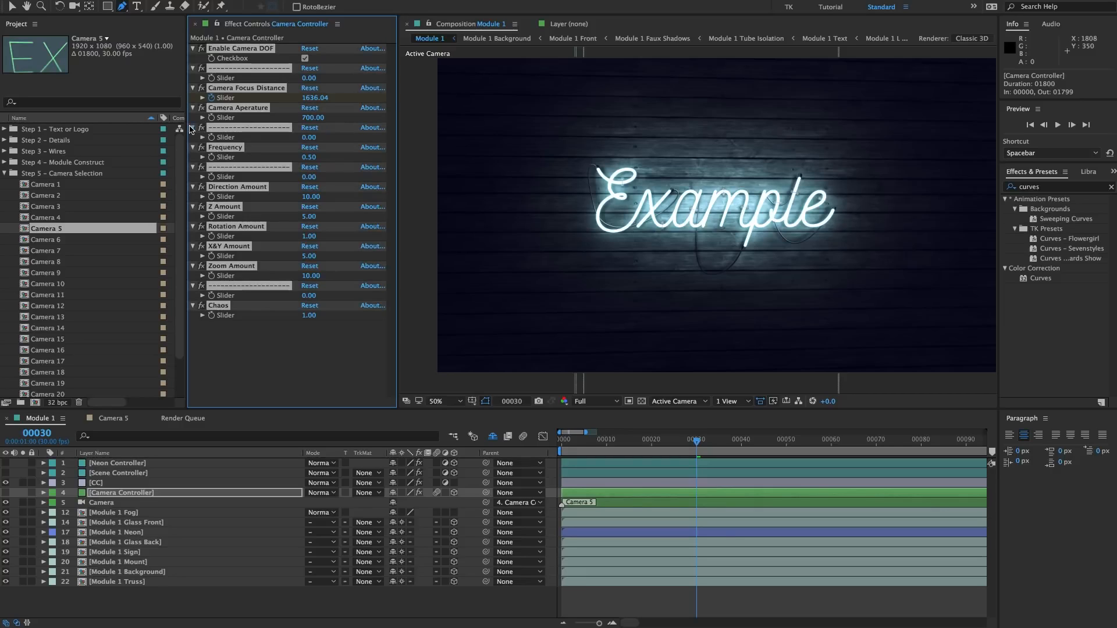
pyautogui.click(192, 127)
pyautogui.click(269, 274)
pyautogui.click(237, 98)
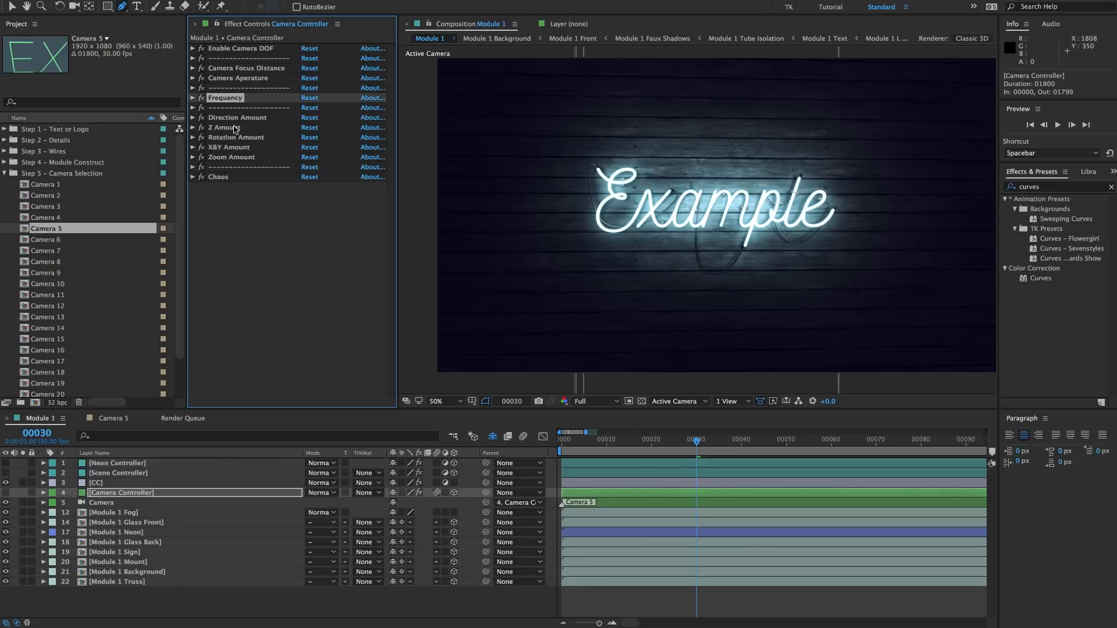
pyautogui.keyDown('shift'); pyautogui.click(224, 177); pyautogui.keyUp('shift')
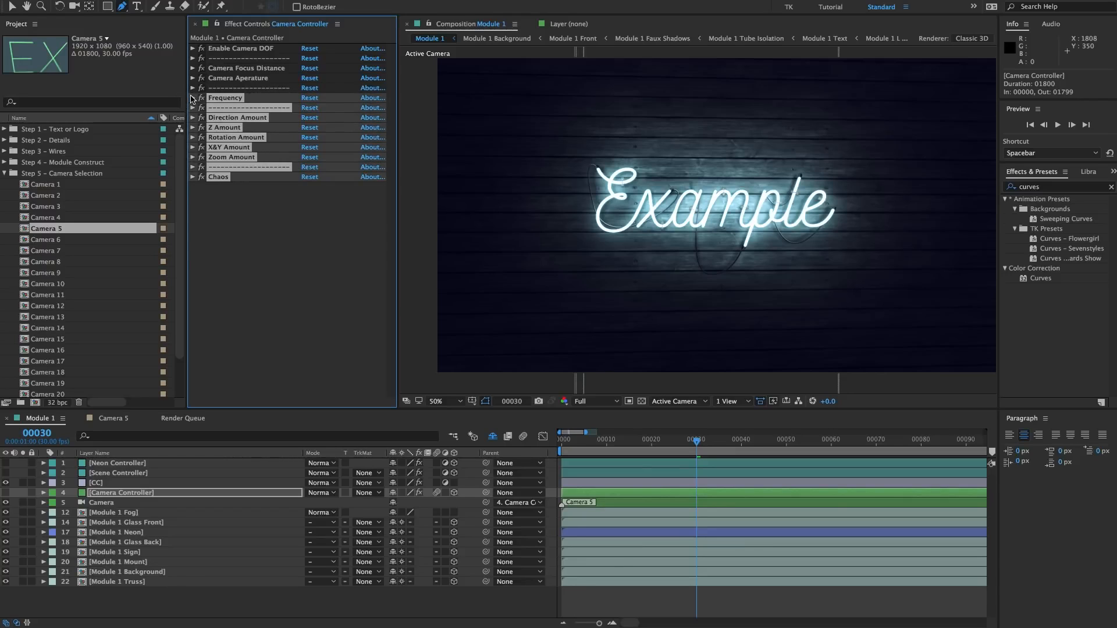
pyautogui.click(192, 98)
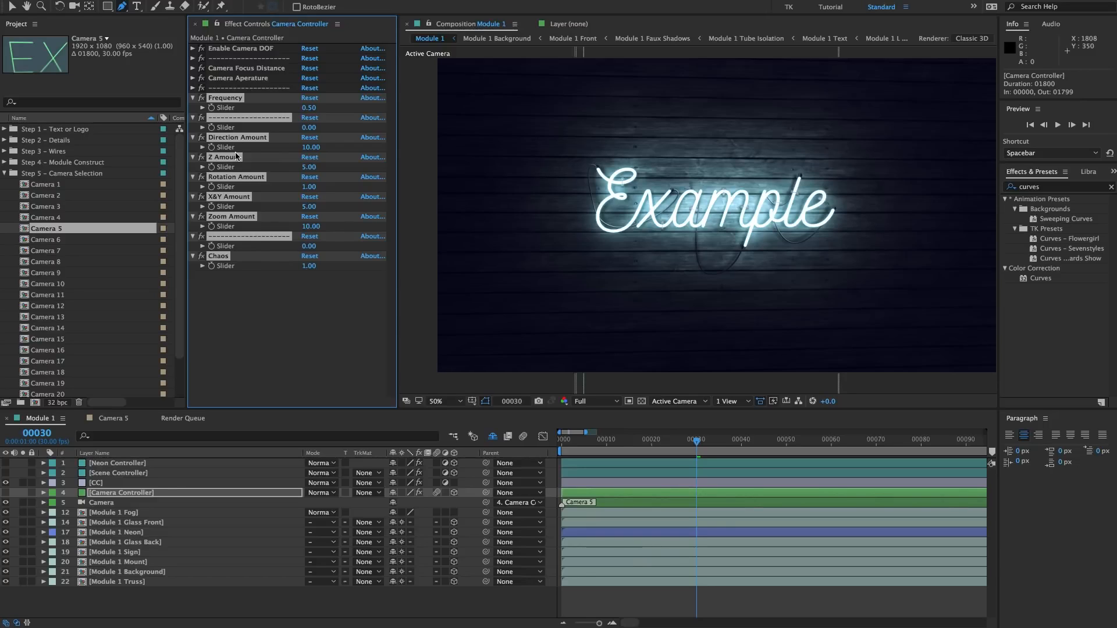
pyautogui.click(258, 289)
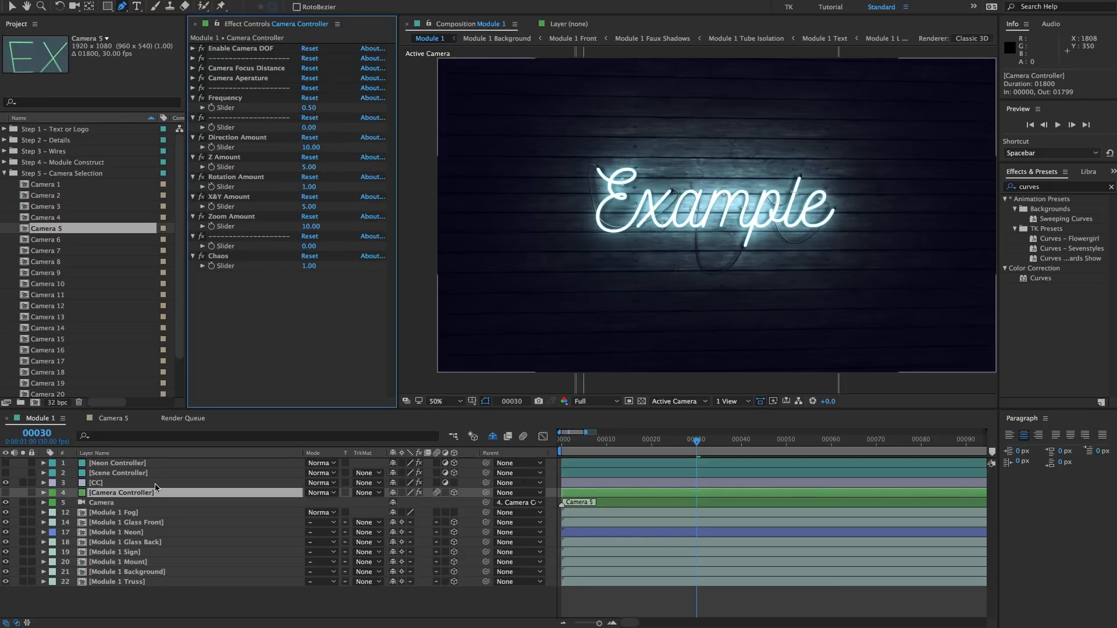
# - Examine the Camera Controller's Frequency slider, the amount sliders from Direction Amount to Zoom Amount, and the Chaos slider
pyautogui.click(225, 98)
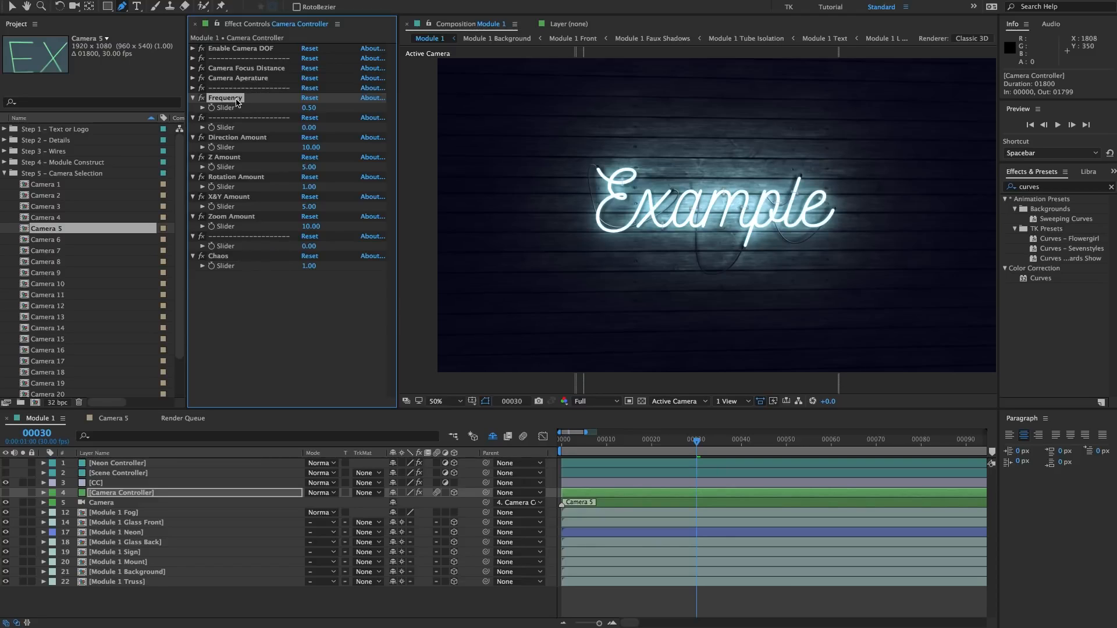
pyautogui.click(309, 108)
pyautogui.click(327, 337)
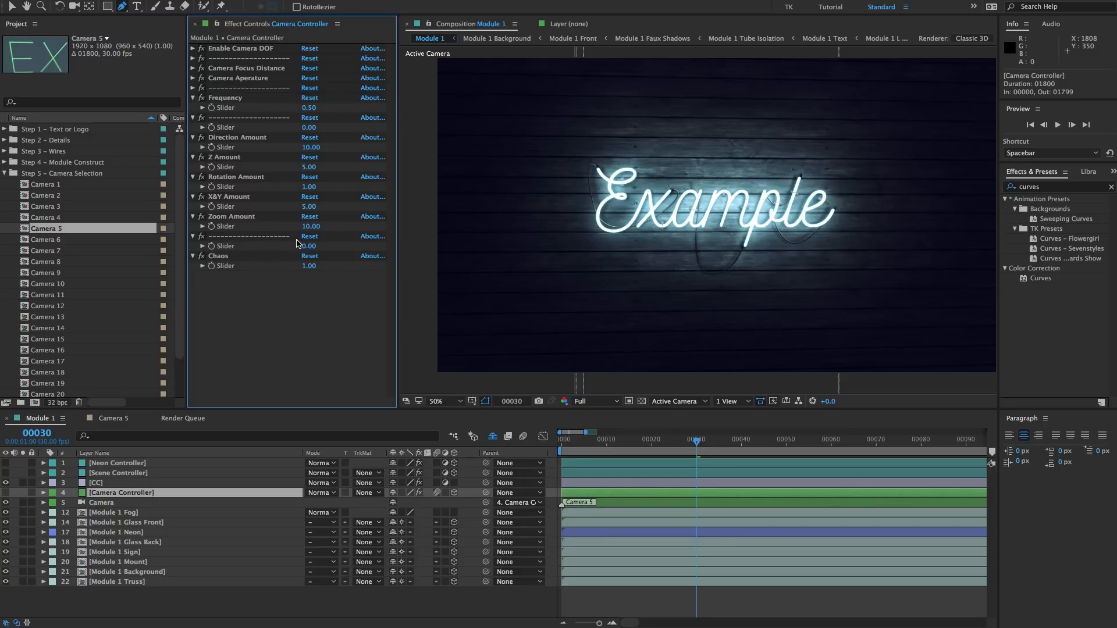
pyautogui.click(252, 137)
pyautogui.keyDown('shift'); pyautogui.click(236, 217); pyautogui.keyUp('shift')
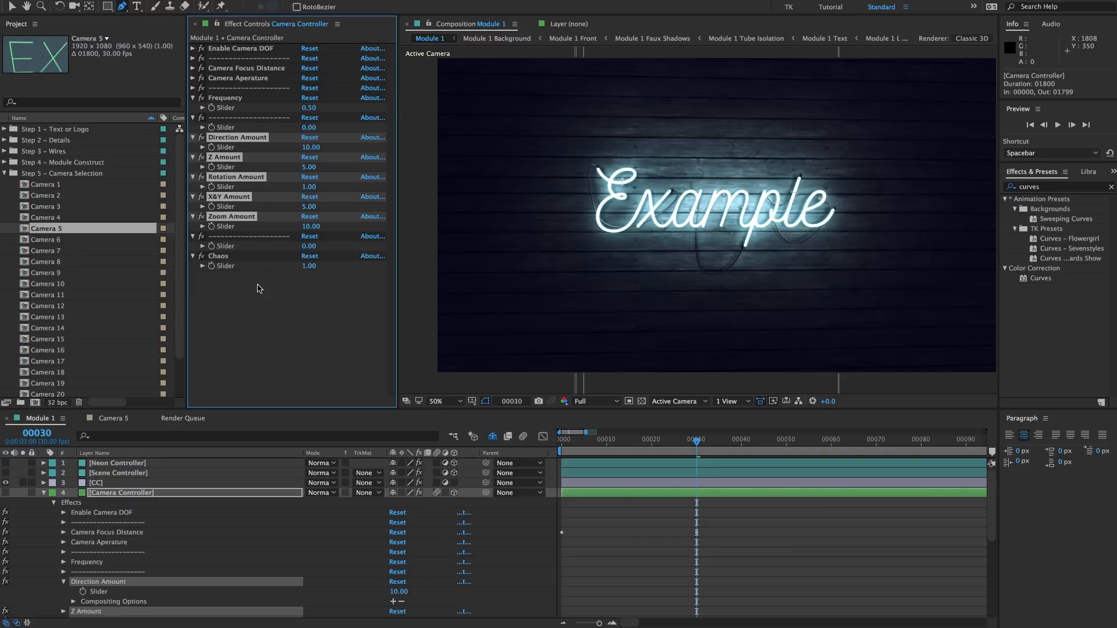
pyautogui.click(231, 258)
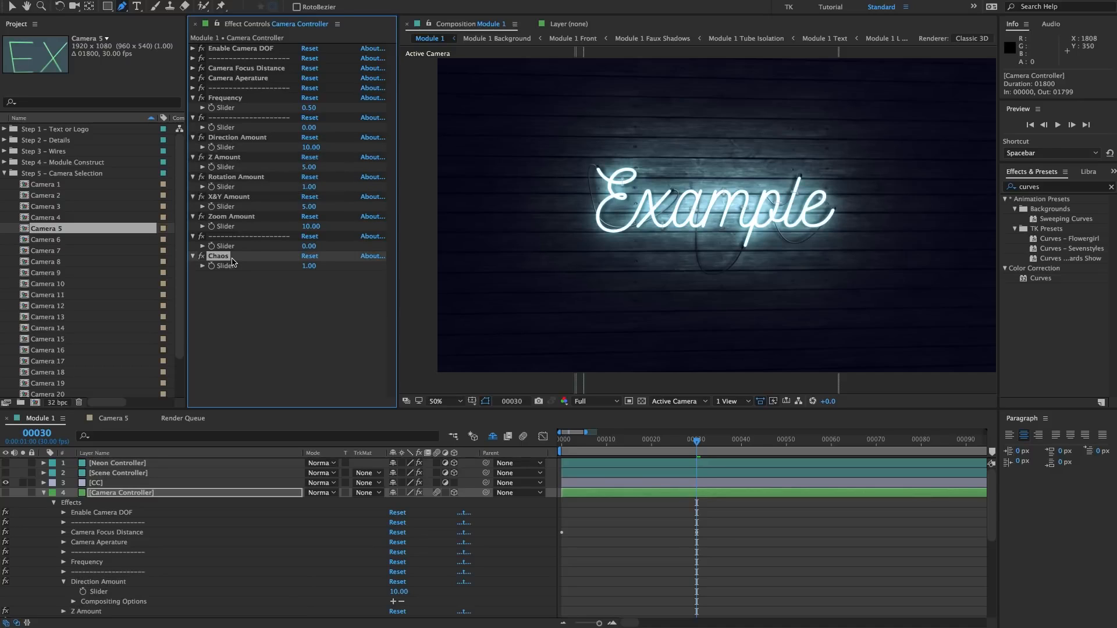
# - Collapse every Camera Controller effect and fold the layer's properties back up in the timeline
pyautogui.press('super+a')
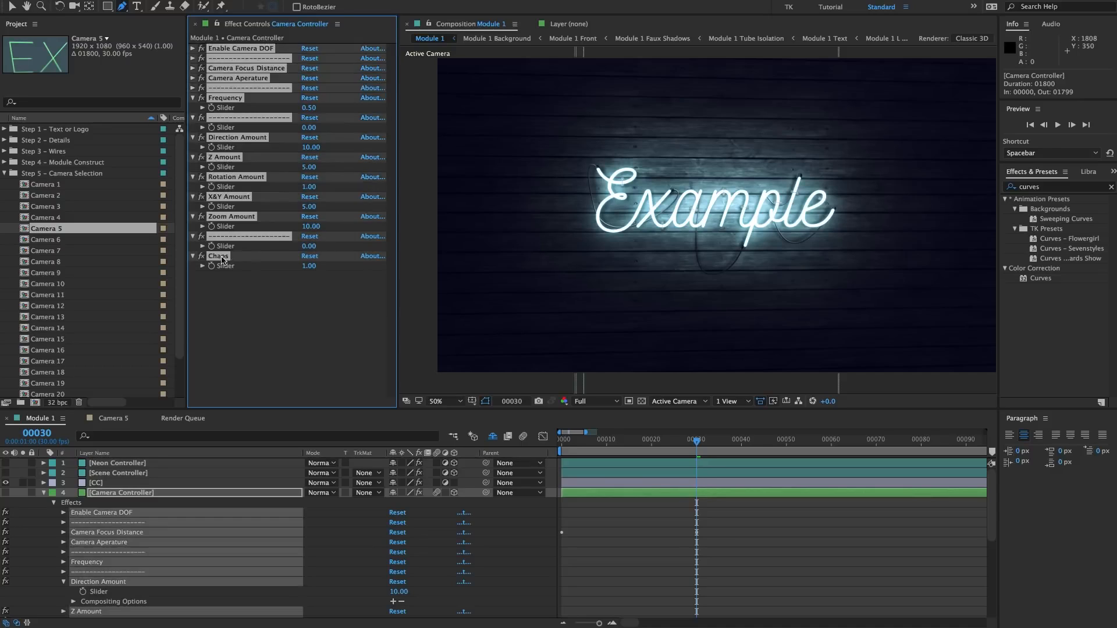
pyautogui.click(192, 236)
pyautogui.click(200, 291)
pyautogui.click(131, 494)
pyautogui.press('u')
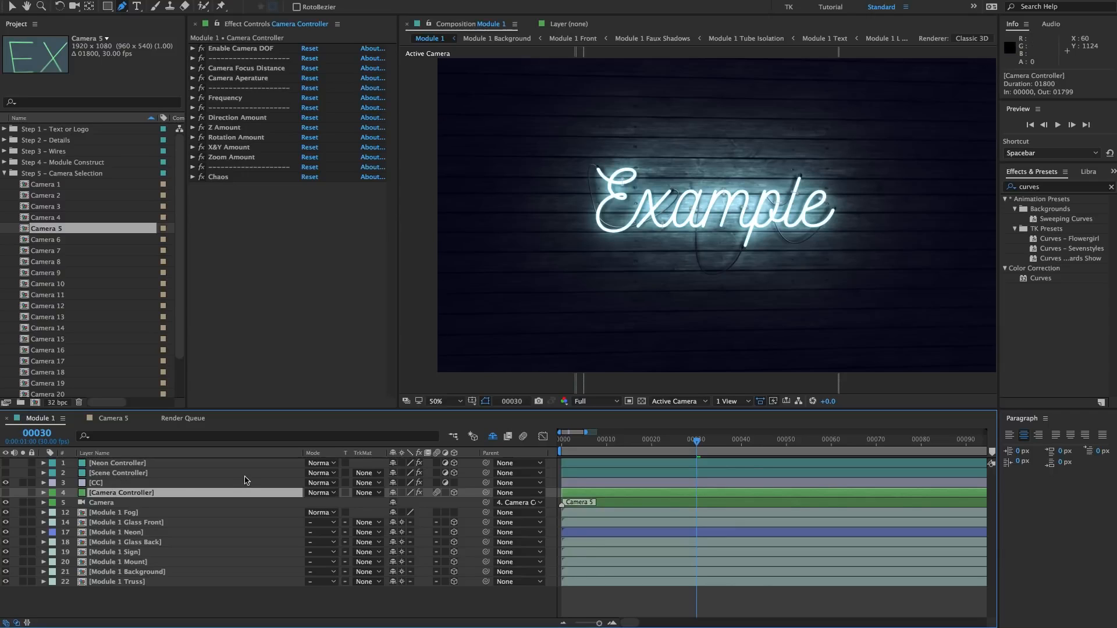
# - Turn on Enable Quick Edit Mode for the Scene Controller layer and expand Enable Camera DOF on the Camera Controller layer
pyautogui.click(145, 473)
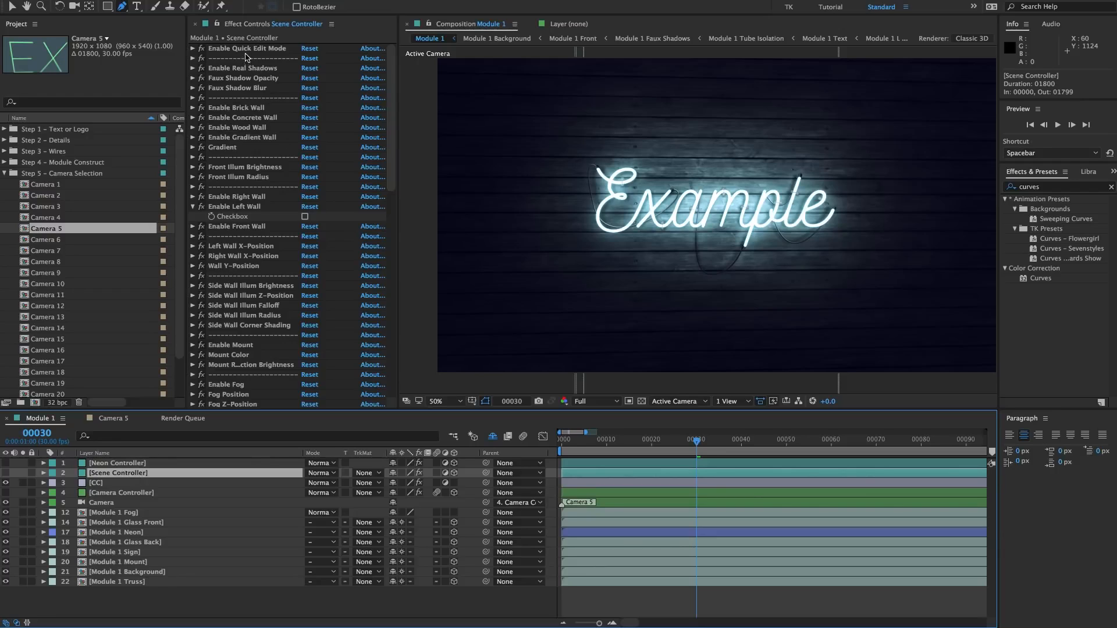
pyautogui.click(248, 50)
pyautogui.click(119, 463)
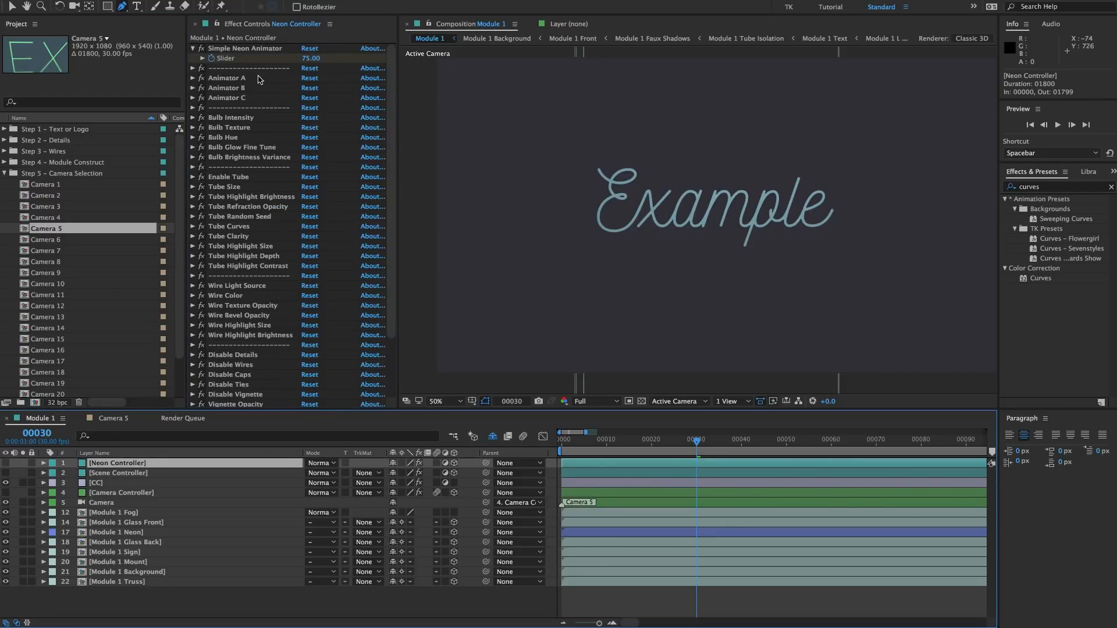
pyautogui.click(99, 492)
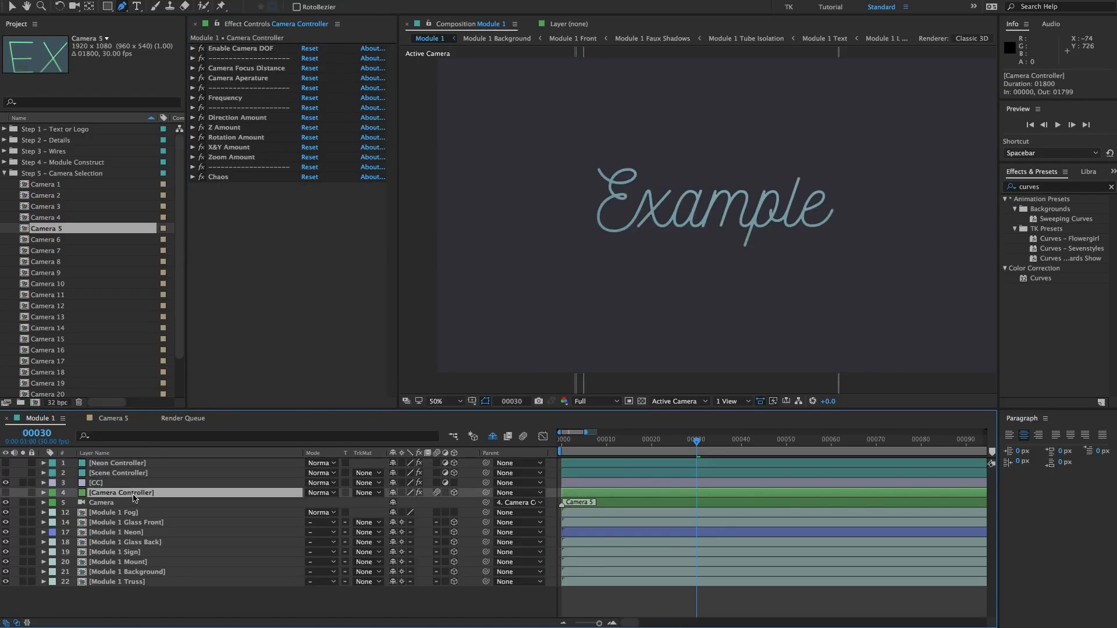
pyautogui.click(193, 49)
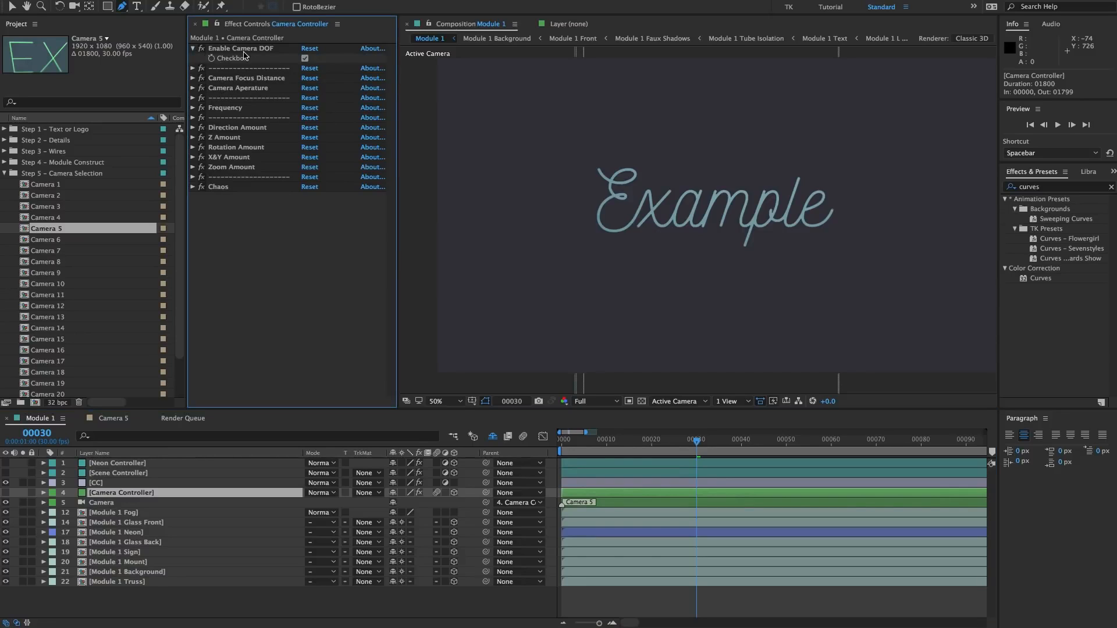
# - Preview the camera move at frames 23 and 30 with Enable Camera DOF off, and view the surrounding scene
pyautogui.moveTo(683, 441)
pyautogui.mouseDown()
pyautogui.moveTo(593, 446)
pyautogui.moveTo(673, 446)
pyautogui.mouseUp()
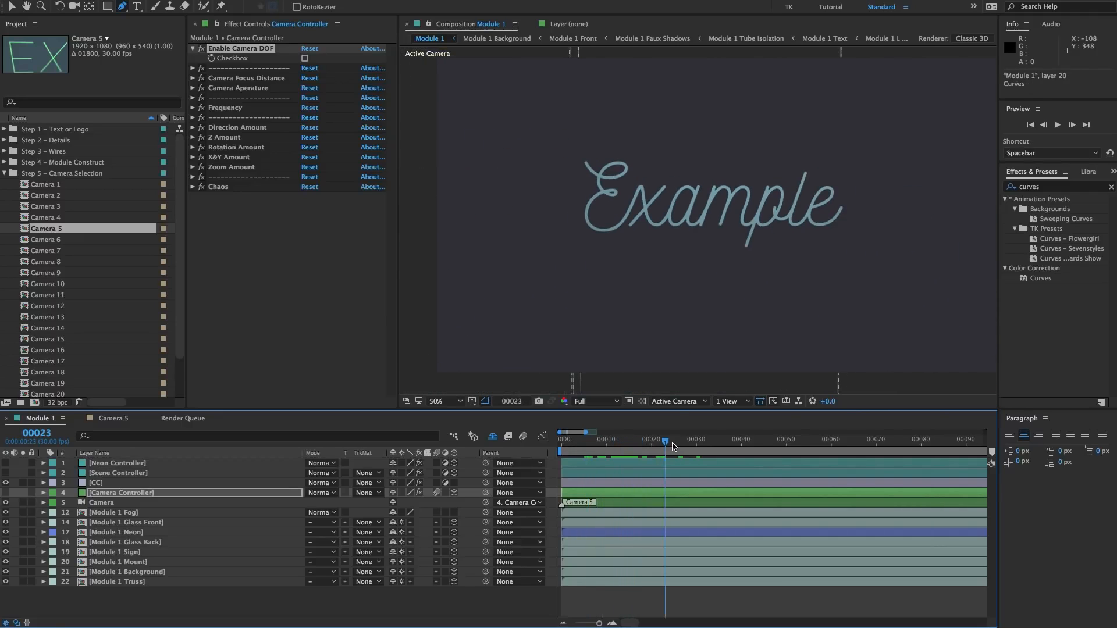
pyautogui.click(697, 442)
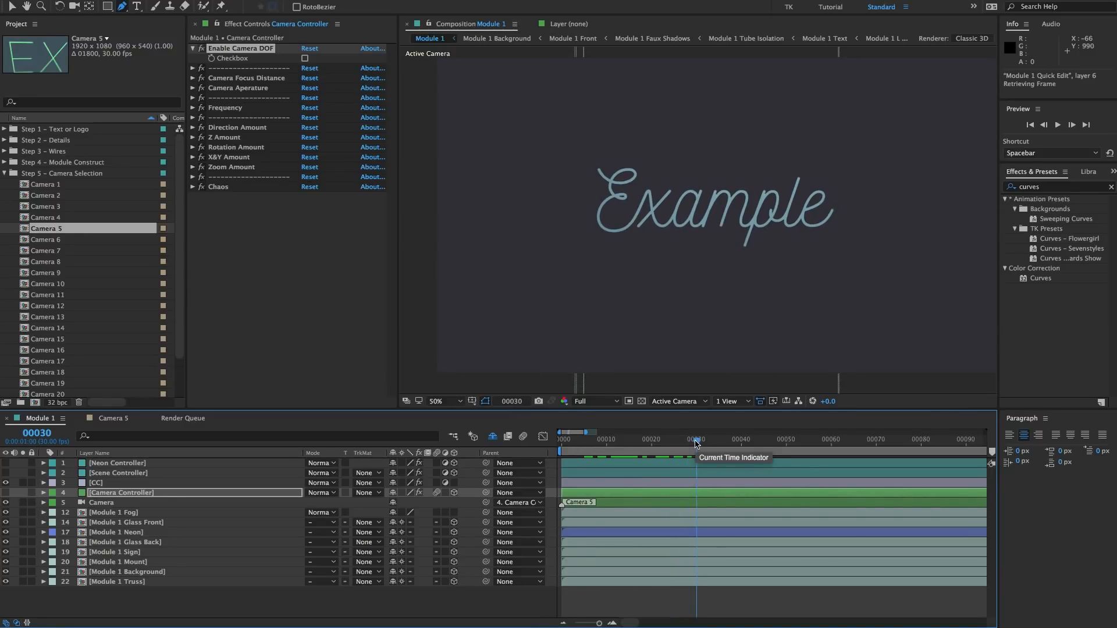
pyautogui.click(162, 492)
pyautogui.scroll(-2, 759, 207)
pyautogui.moveTo(759, 207); pyautogui.dragTo(747, 209)
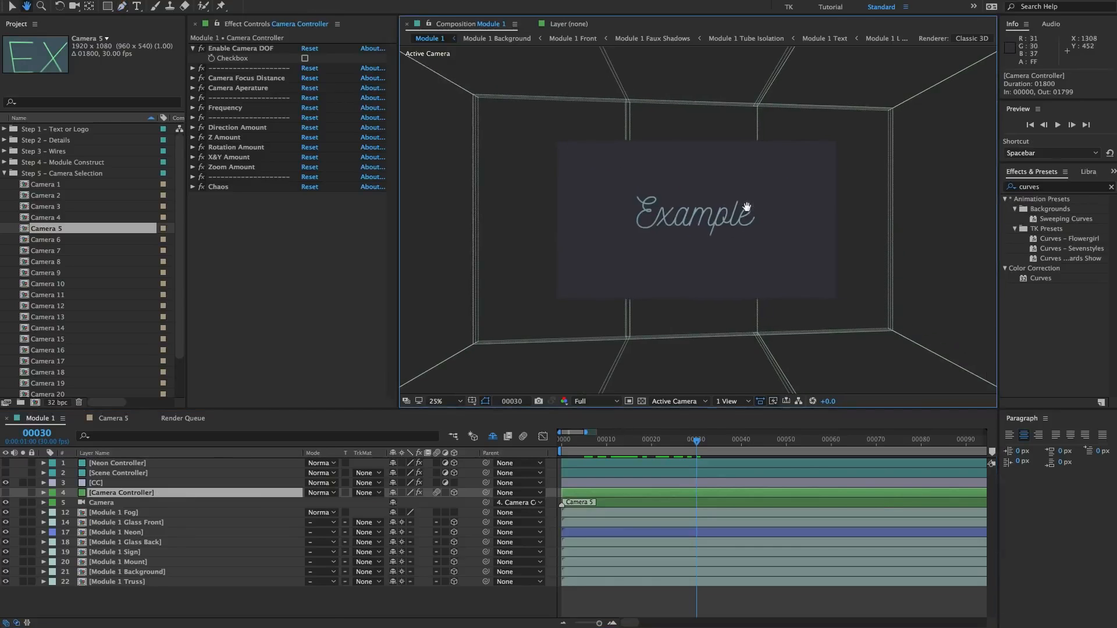
pyautogui.scroll(2, 747, 208)
# - Reveal the Camera Controller's keyframed properties and move the current time to the second Z Position keyframe at frame 21
pyautogui.click(102, 494)
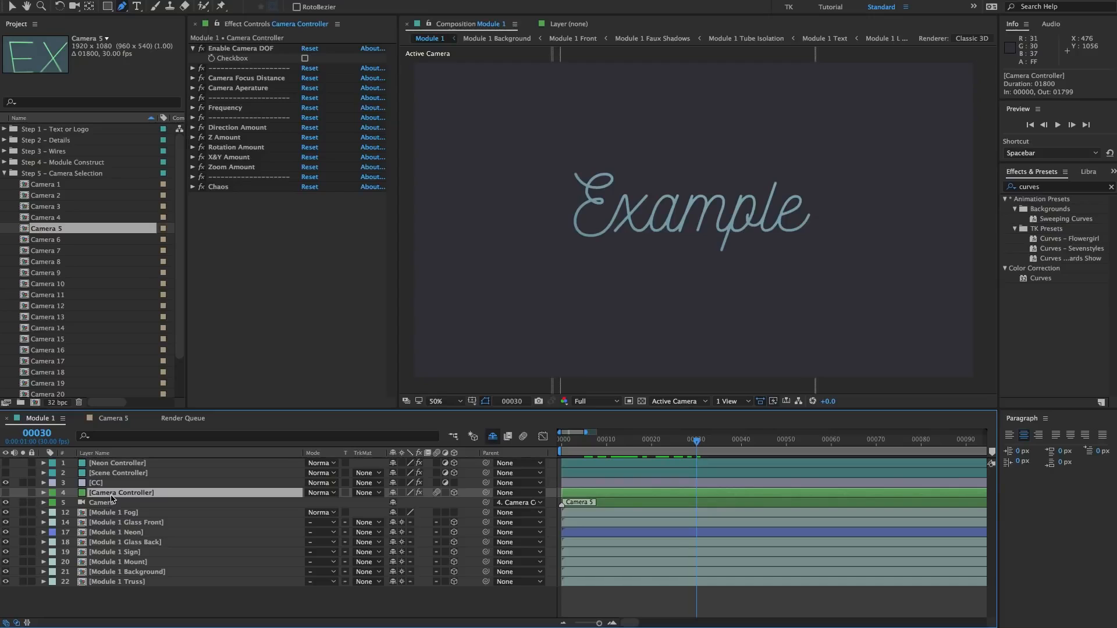
pyautogui.press('u')
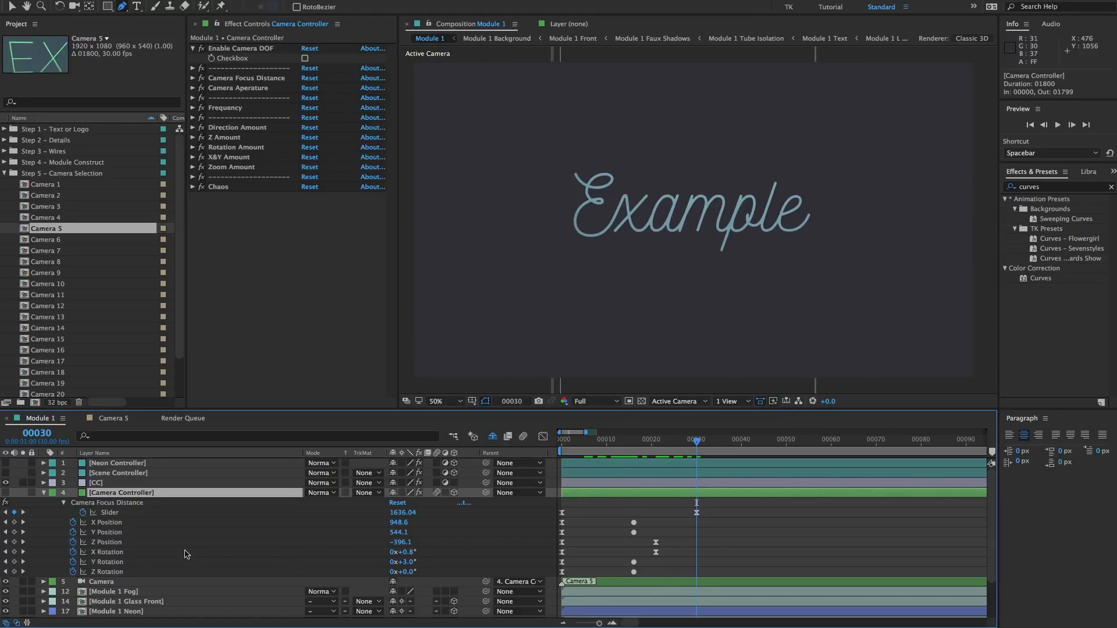
pyautogui.click(129, 542)
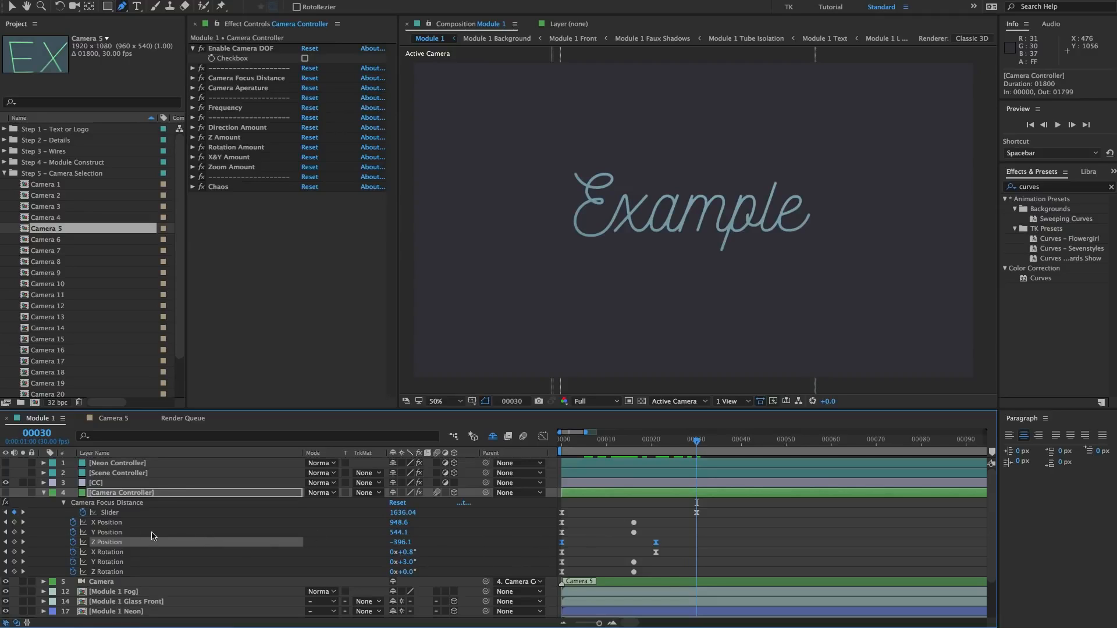
pyautogui.moveTo(698, 445); pyautogui.dragTo(656, 447)
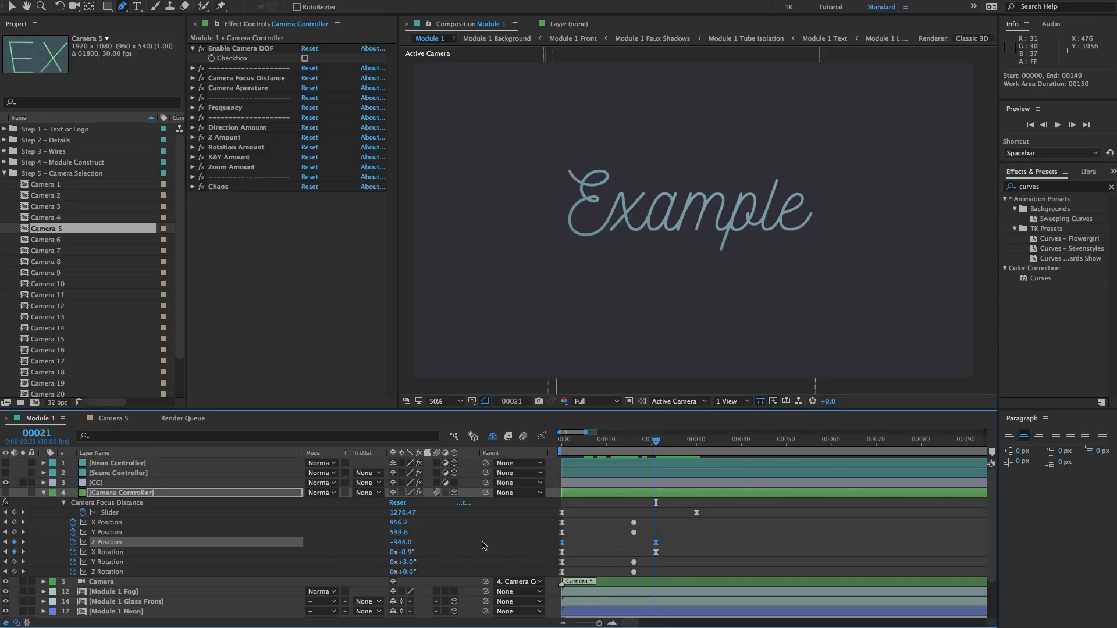
# - Set the Camera Controller's Z Position keyframe at frame 21 to -1
pyautogui.click(530, 545)
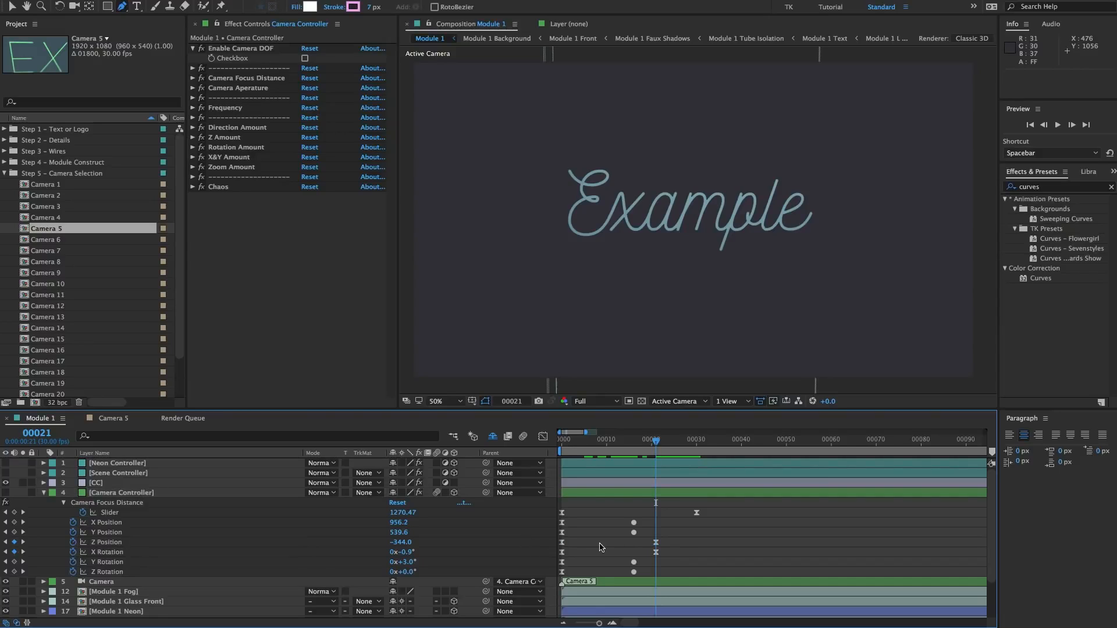
pyautogui.click(655, 544)
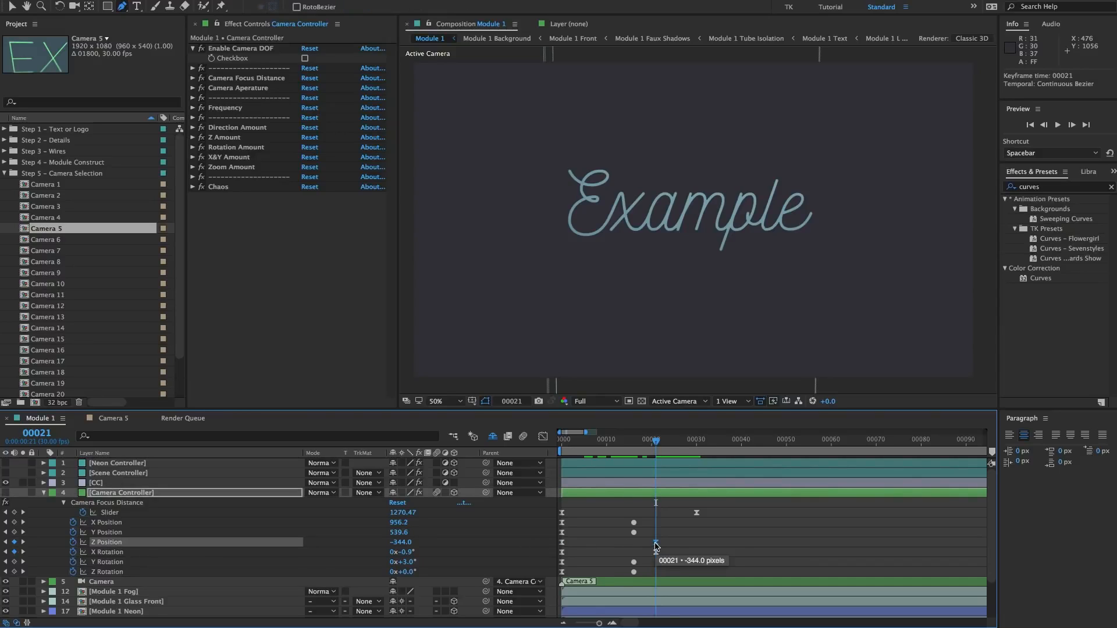
pyautogui.click(643, 547)
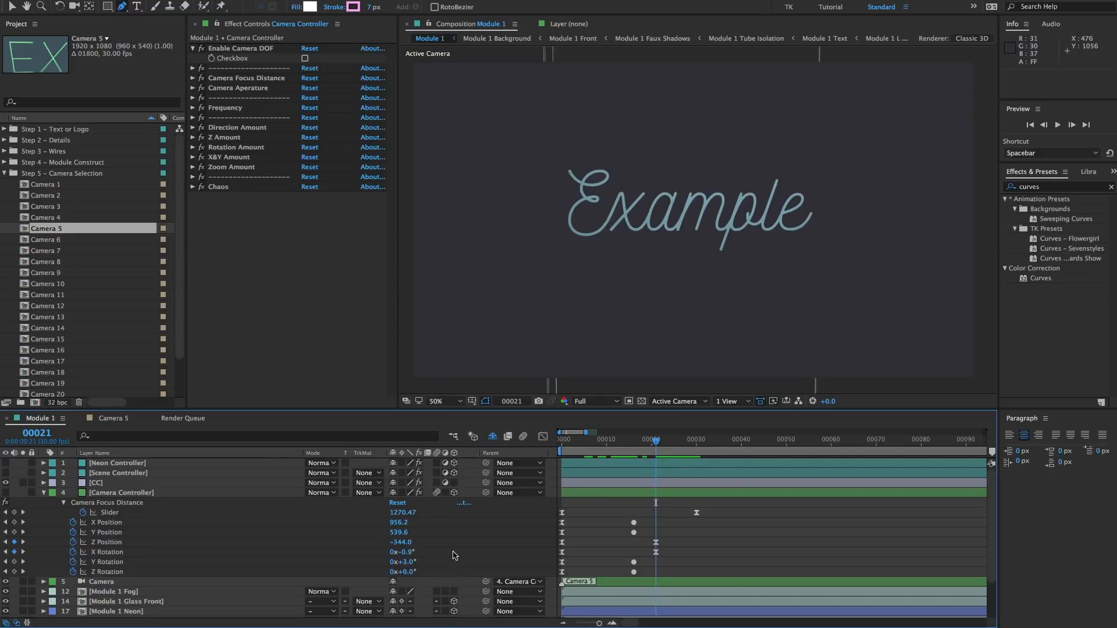
pyautogui.click(402, 542)
pyautogui.write('-34')
pyautogui.press('Return')
pyautogui.moveTo(470, 540); pyautogui.dragTo(653, 224)
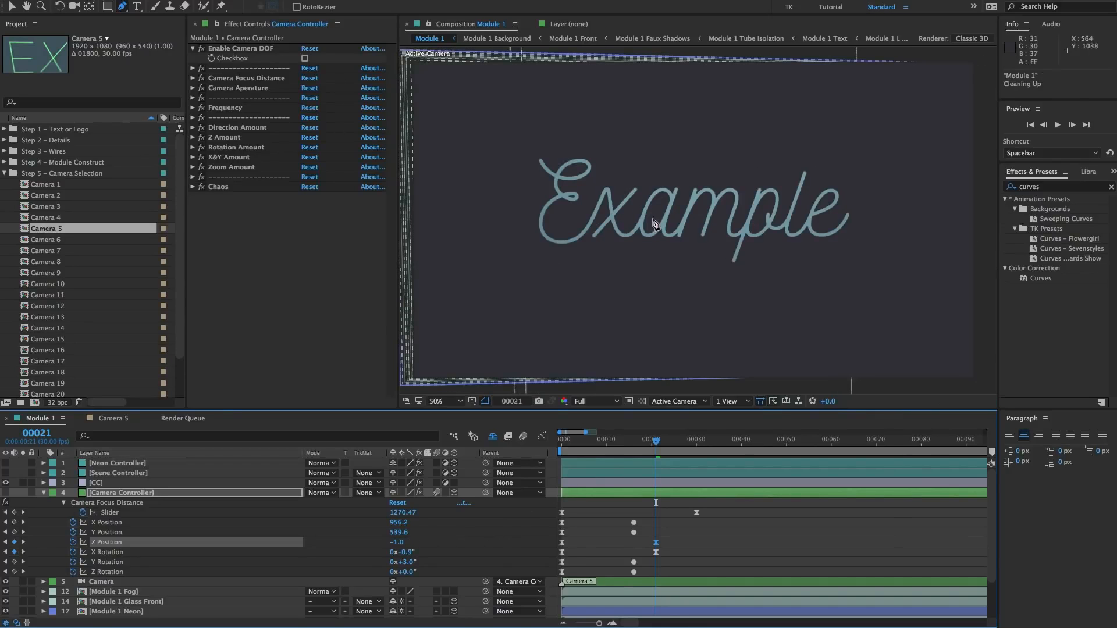
# - Select the Scene Controller layer and inspect the sign lettering up close at frame 21
pyautogui.press(',')
pyautogui.press(',')
pyautogui.press('.')
pyautogui.press('.')
pyautogui.click(569, 473)
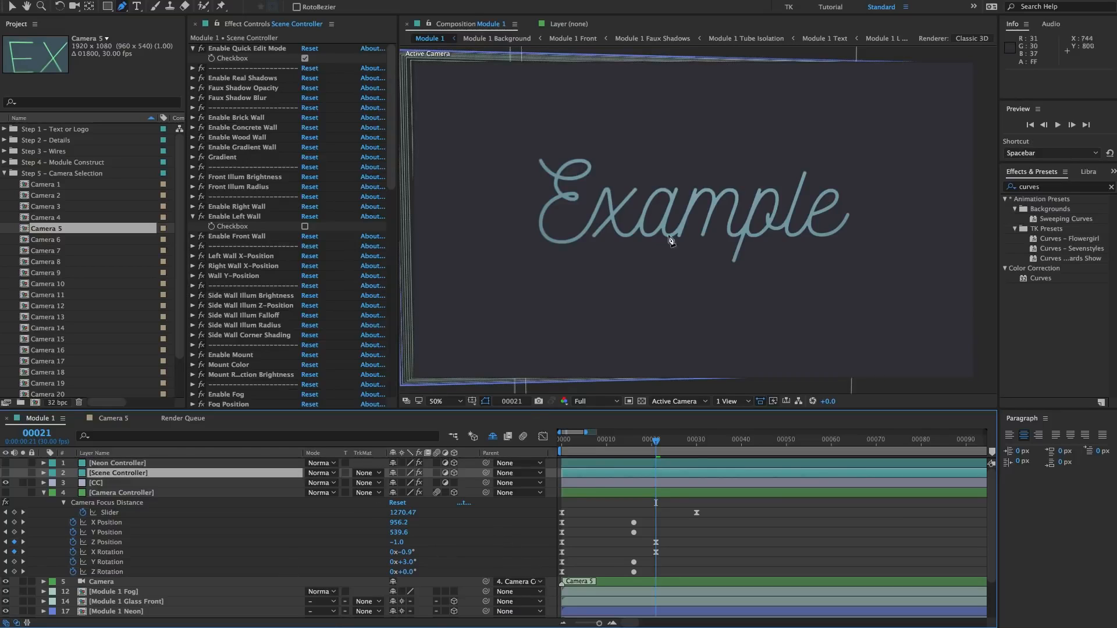
pyautogui.press('.')
pyautogui.press('.')
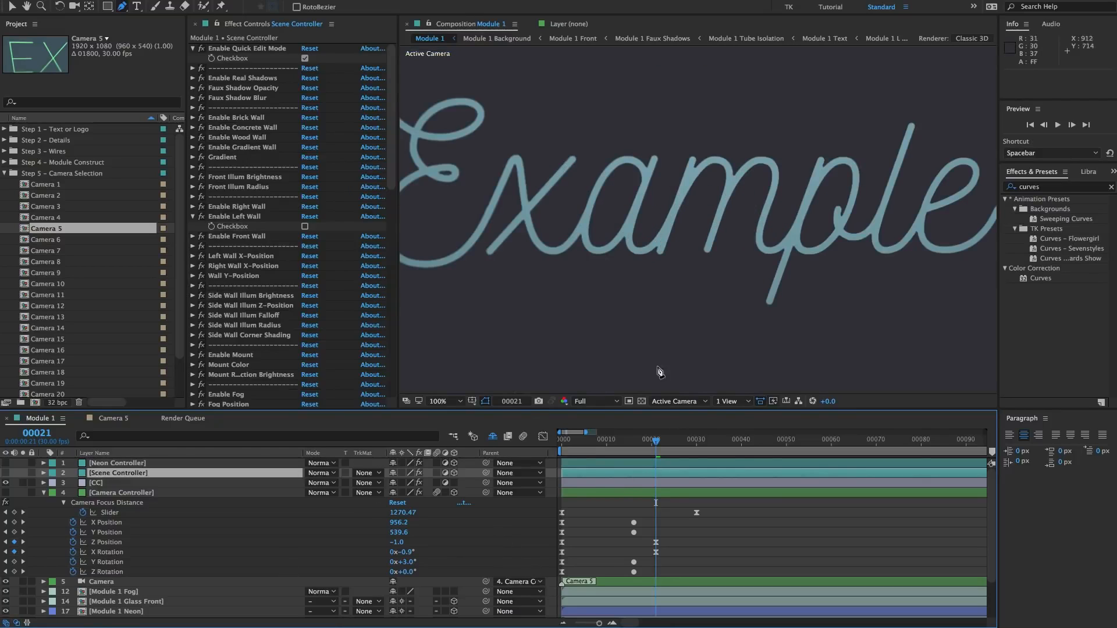
pyautogui.press('.')
pyautogui.press('.')
pyautogui.press('.')
pyautogui.press('.')
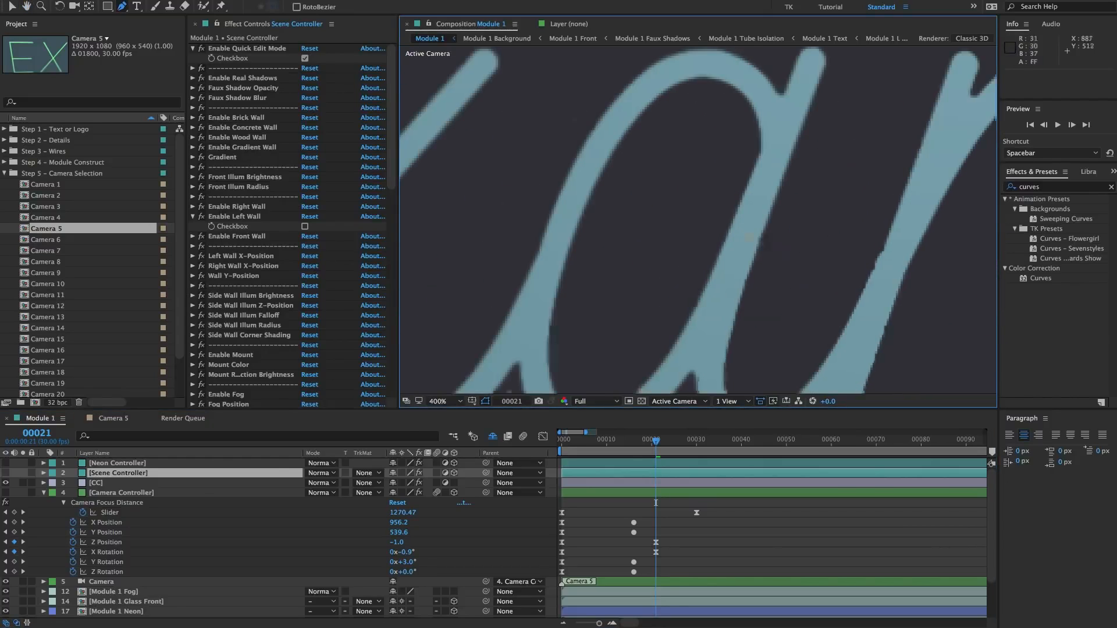
# - Turn on the Camera Controller's Enable Camera DOF and check the lettering's focus at frames 21 and 30
pyautogui.click(141, 511)
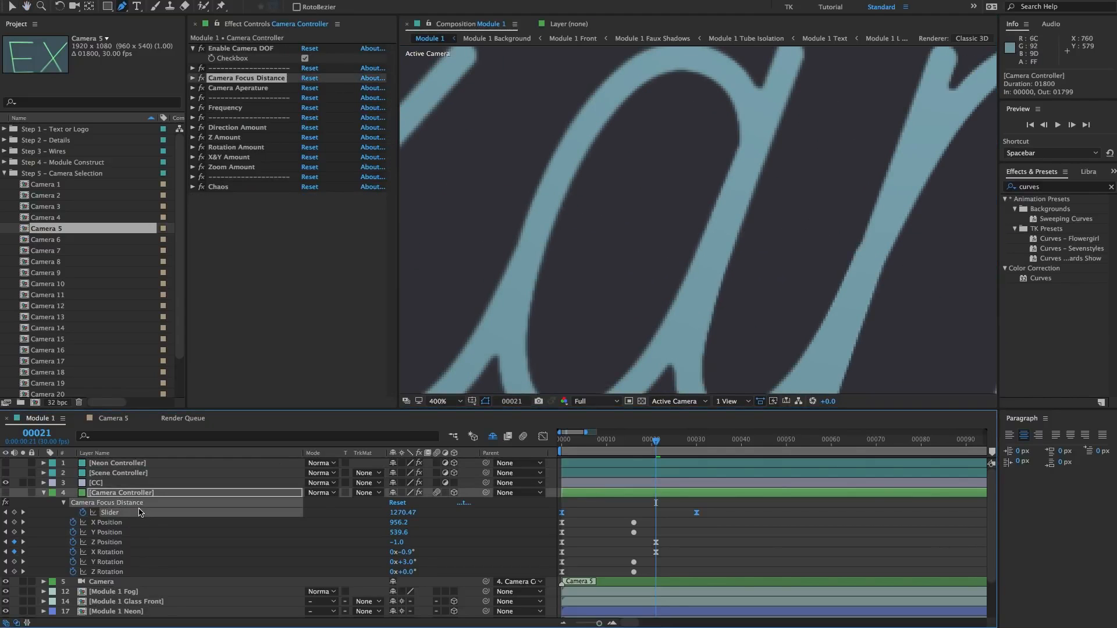
pyautogui.click(608, 496)
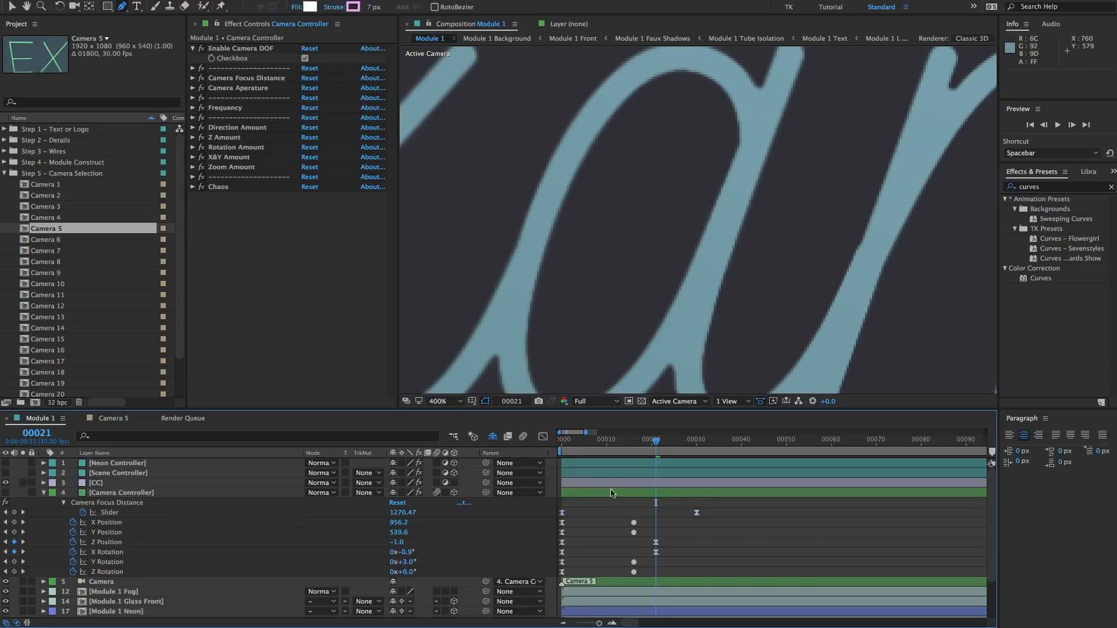
pyautogui.moveTo(655, 445); pyautogui.dragTo(697, 447)
pyautogui.scroll(-1, 802, 263)
pyautogui.scroll(-1, 803, 261)
pyautogui.scroll(-1, 817, 253)
pyautogui.scroll(1, 817, 253)
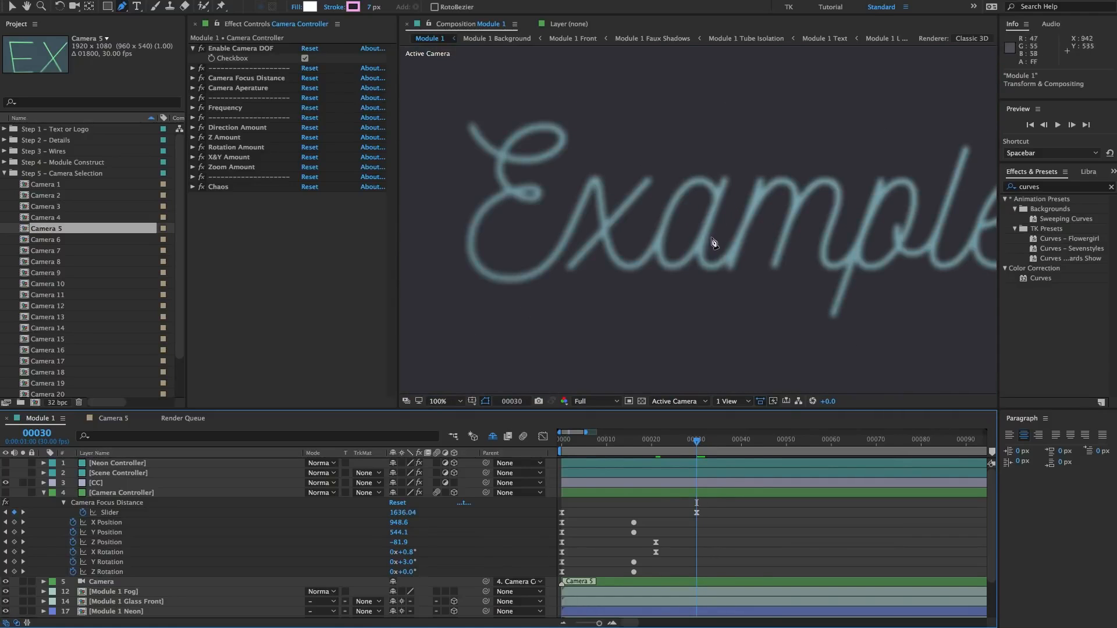
# - Set the Camera Controller's Camera Focus Distance to 1310.04 at frame 30
pyautogui.click(123, 464)
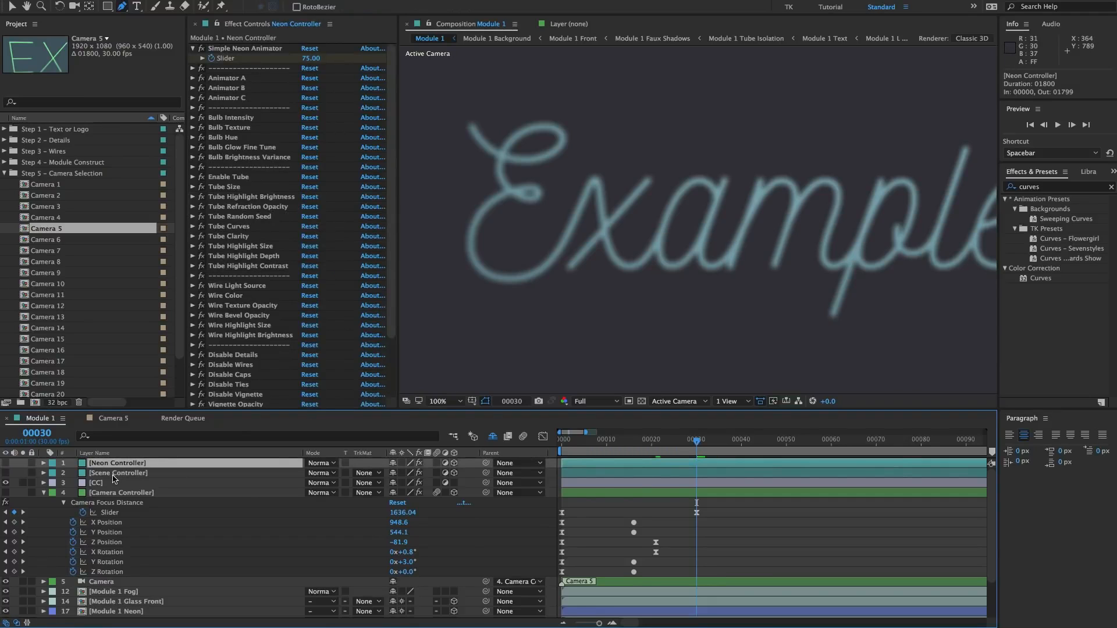
pyautogui.click(113, 493)
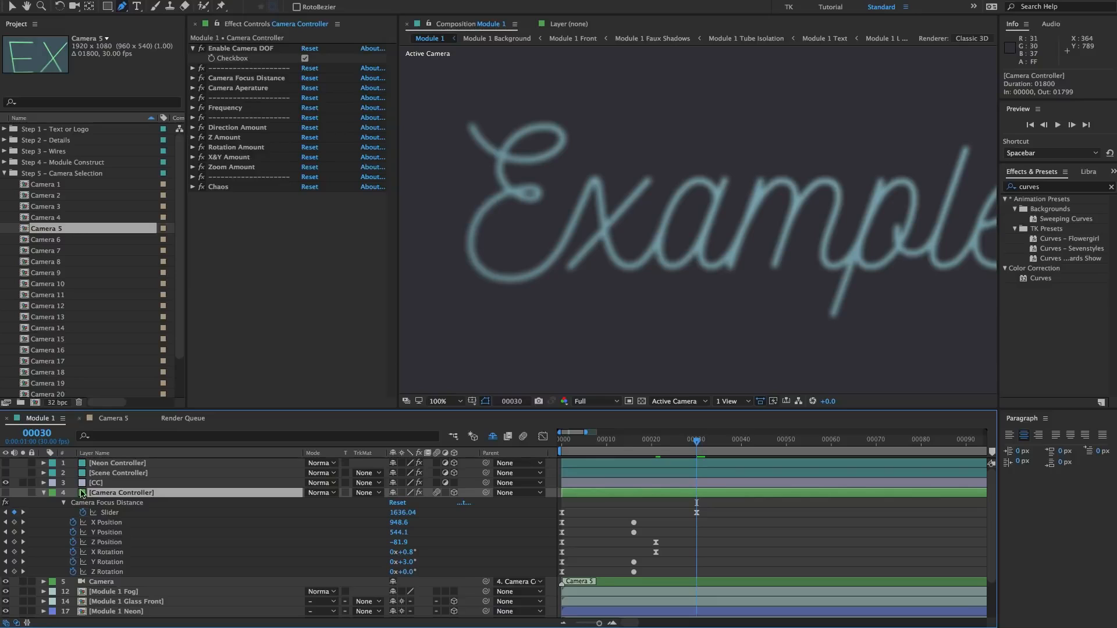
pyautogui.click(221, 79)
pyautogui.click(193, 78)
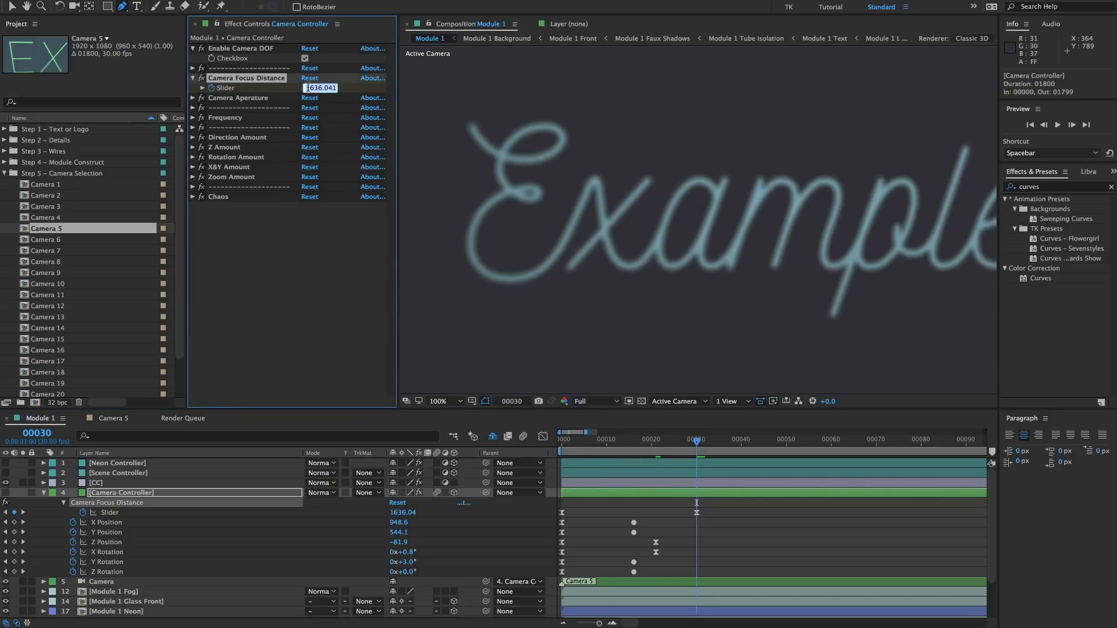
pyautogui.scroll(1, 623, 147)
pyautogui.click(313, 234)
pyautogui.moveTo(314, 88)
pyautogui.mouseDown()
pyautogui.moveTo(291, 91)
pyautogui.moveTo(302, 88)
pyautogui.mouseUp()
pyautogui.moveTo(193, 92); pyautogui.dragTo(298, 92)
pyautogui.click(314, 88)
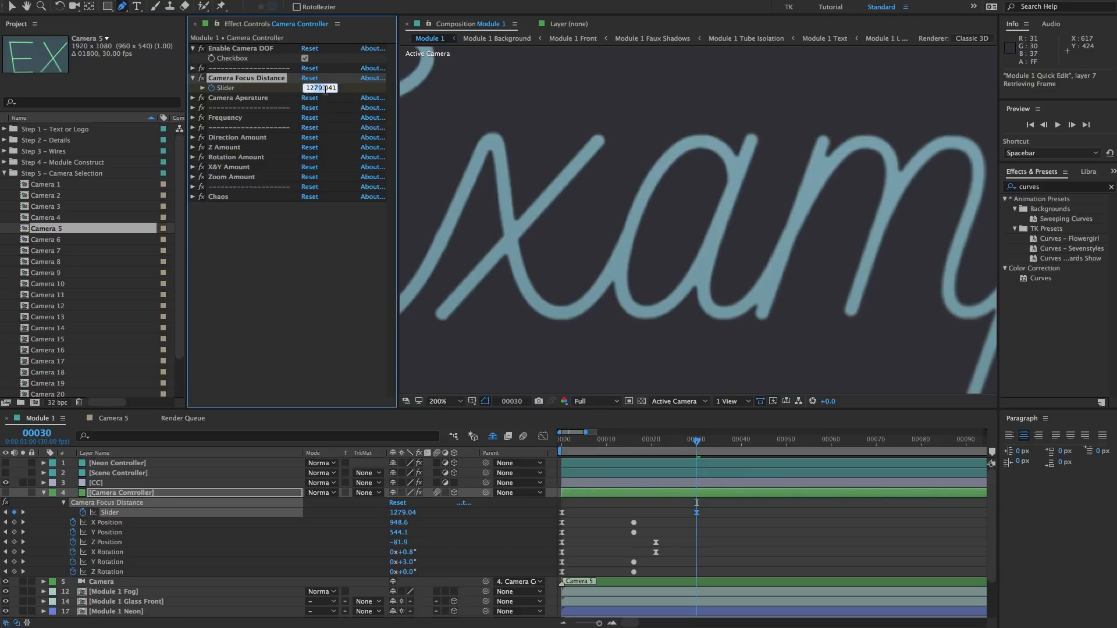
pyautogui.write('1310.04')
pyautogui.press('Return')
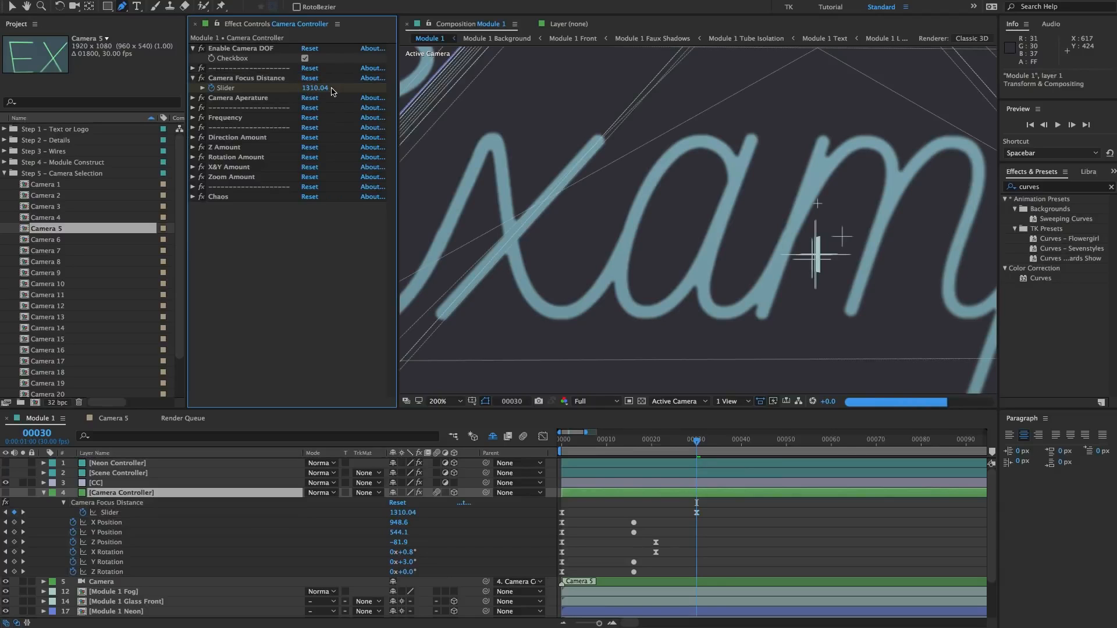
# - Turn off Enable Quick Edit Mode on the Scene Controller layer and inspect the fully rendered sign
pyautogui.scroll(-1, 731, 184)
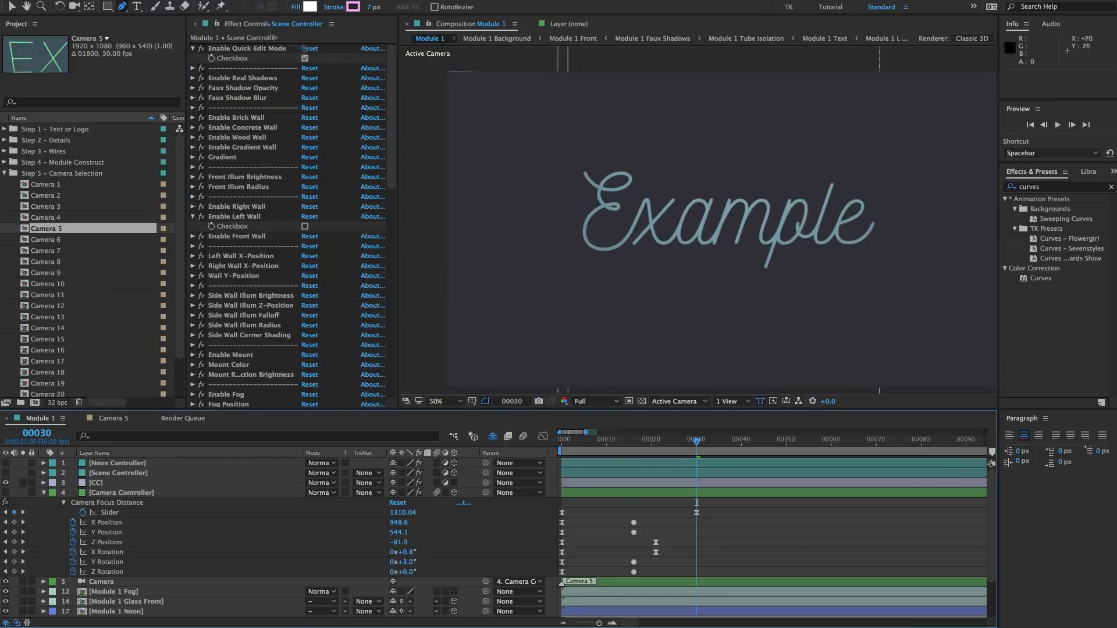
pyautogui.click(227, 49)
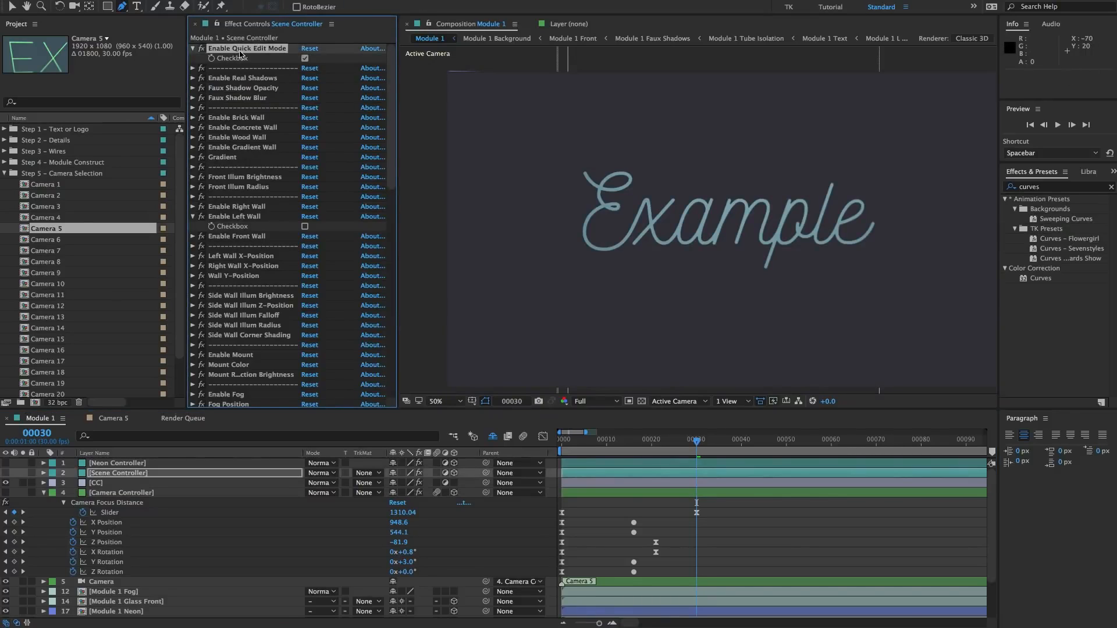
pyautogui.click(305, 58)
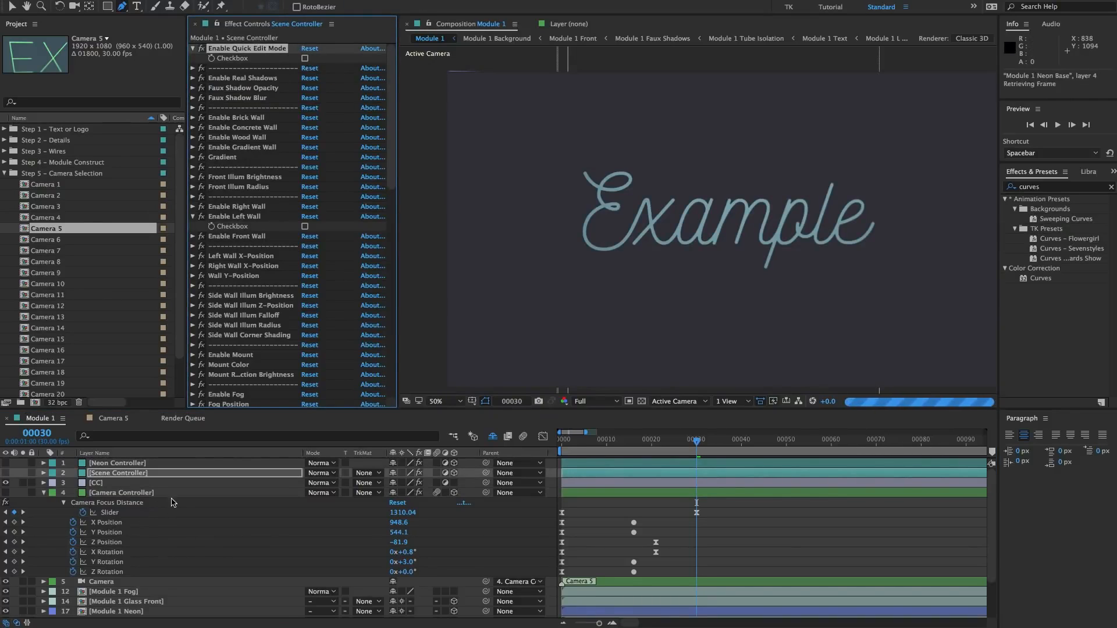
pyautogui.press('.')
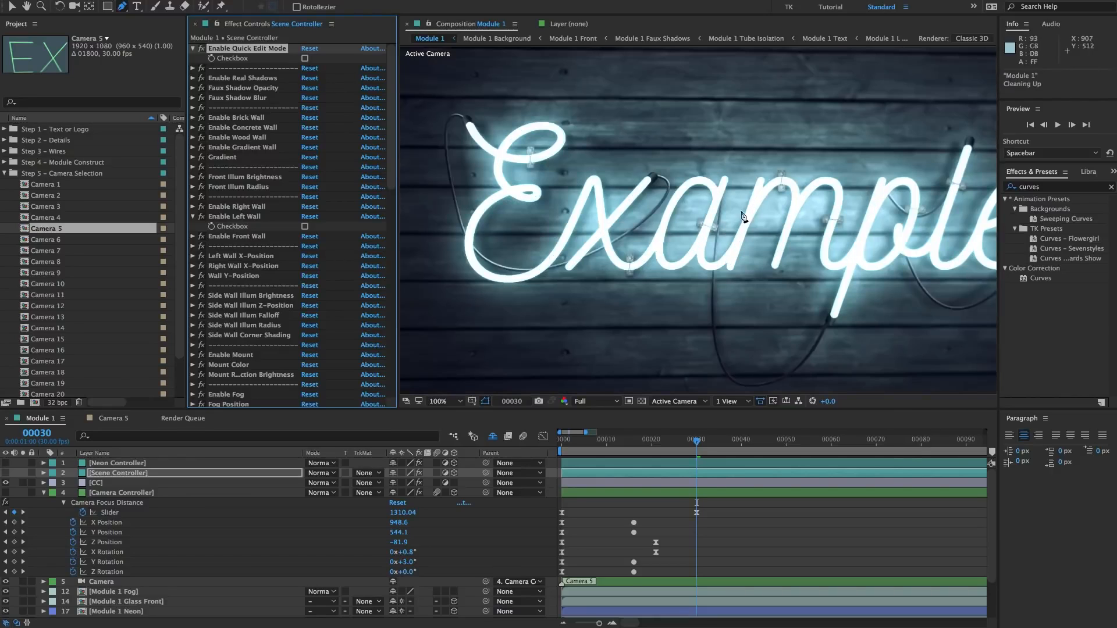
pyautogui.press(',')
pyautogui.press('.')
# - Expand Camera Aperature on the Camera Controller layer and set its slider to 300
pyautogui.click(111, 493)
pyautogui.click(239, 98)
pyautogui.click(193, 98)
pyautogui.click(311, 107)
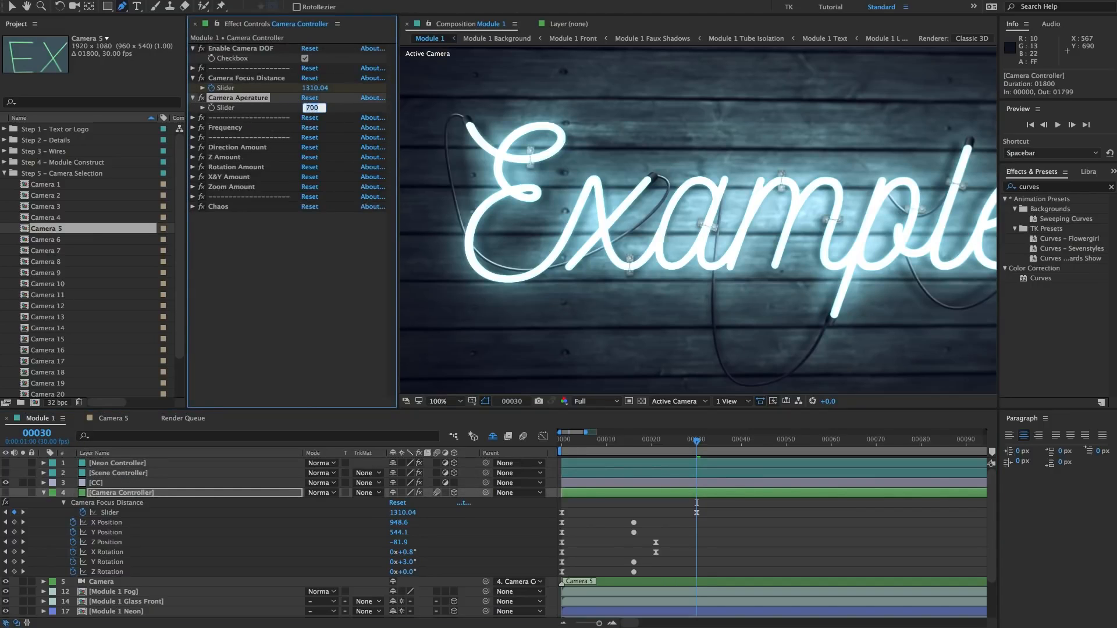
pyautogui.press('Return')
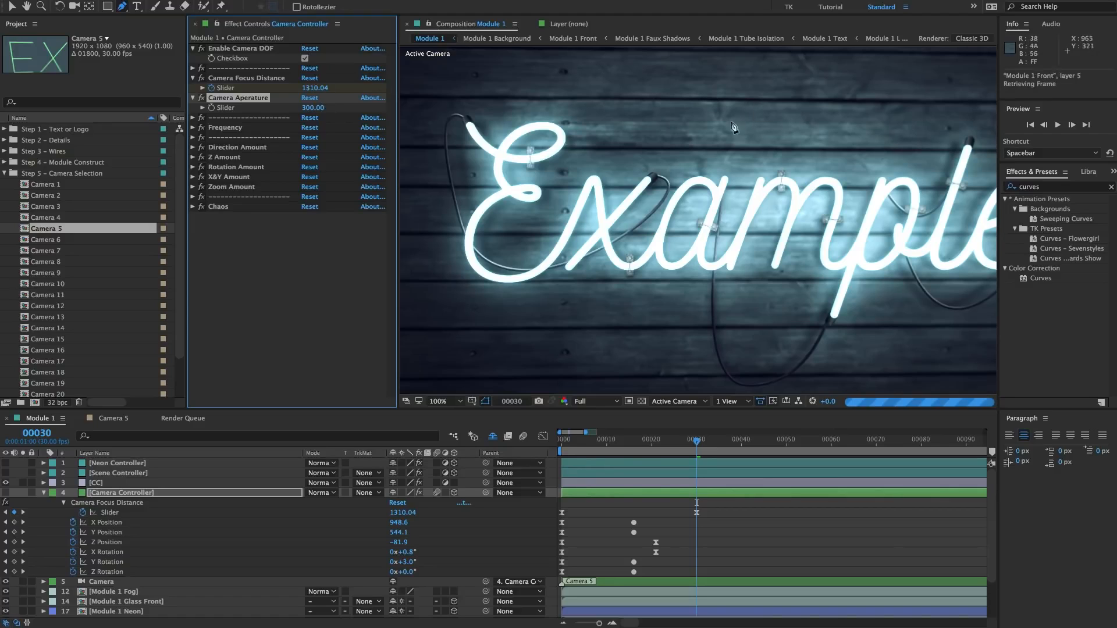
# - Compare the depth-of-field effect on the neon sign up close and in the full frame
pyautogui.press(',')
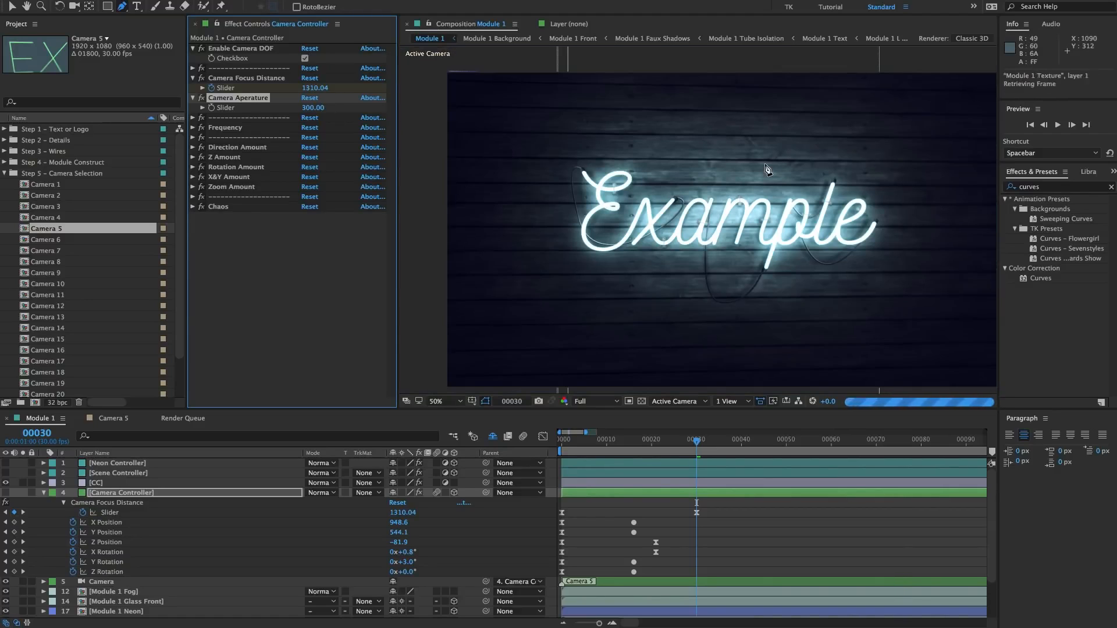
pyautogui.press('.')
pyautogui.press(',')
pyautogui.press('.')
pyautogui.press(',')
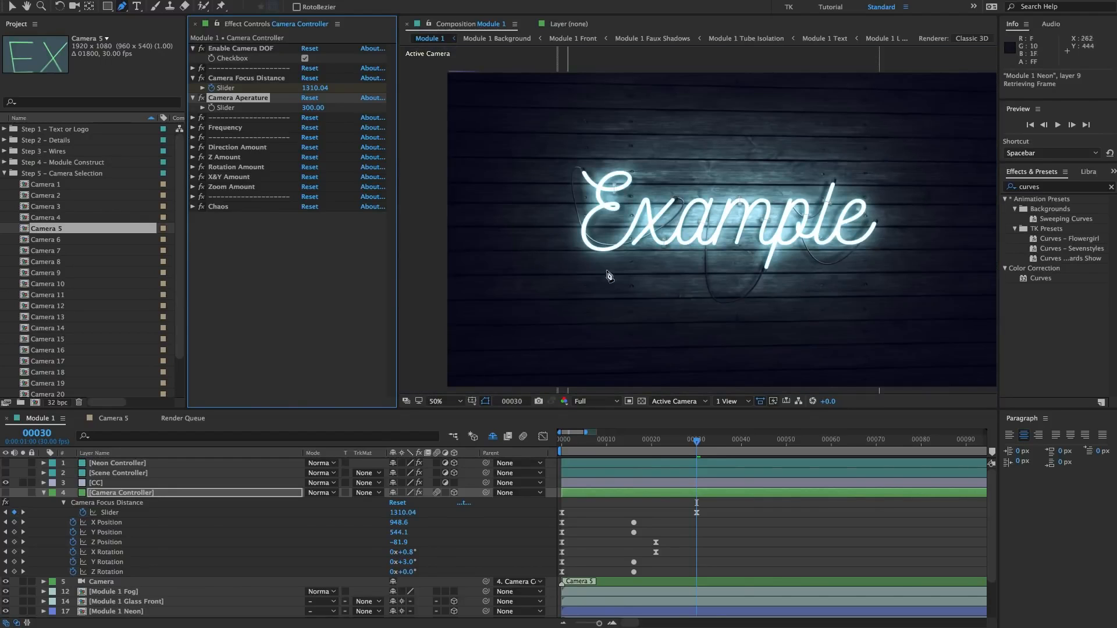
pyautogui.press('.')
pyautogui.press(',')
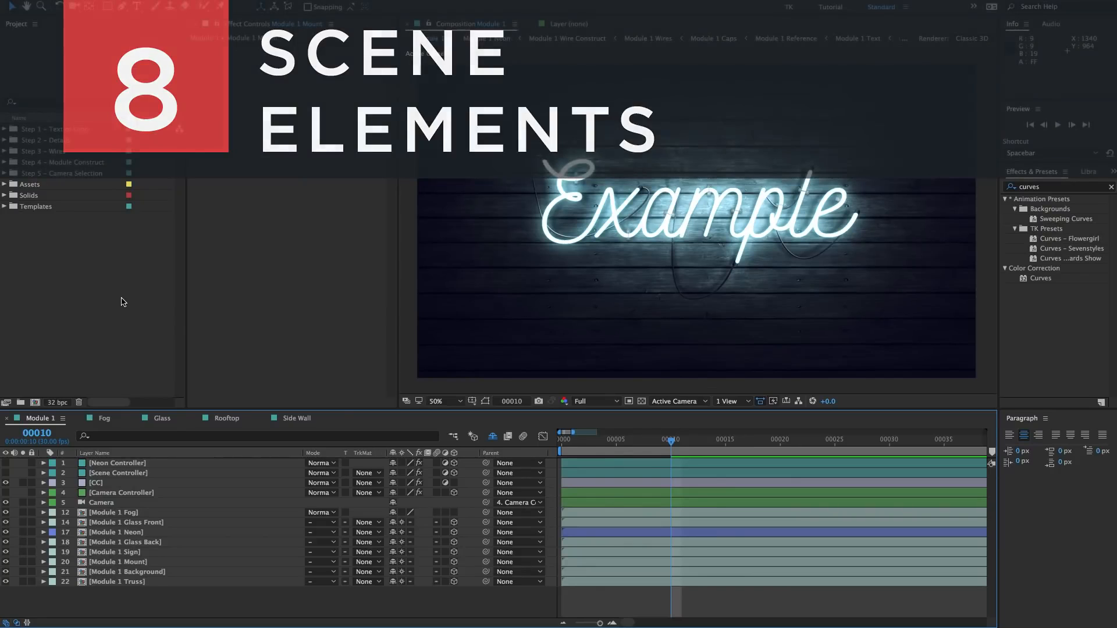
# - Select the Scene Controller layer in the Module 1 composition and look through its wall, mount and fog effects
pyautogui.click(153, 305)
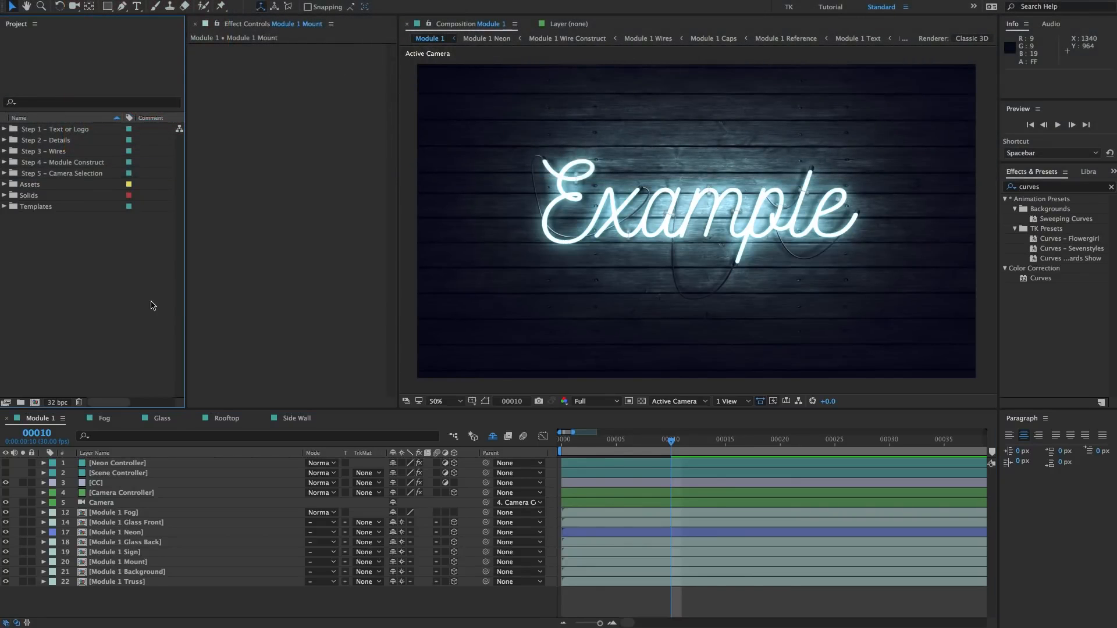
pyautogui.click(45, 419)
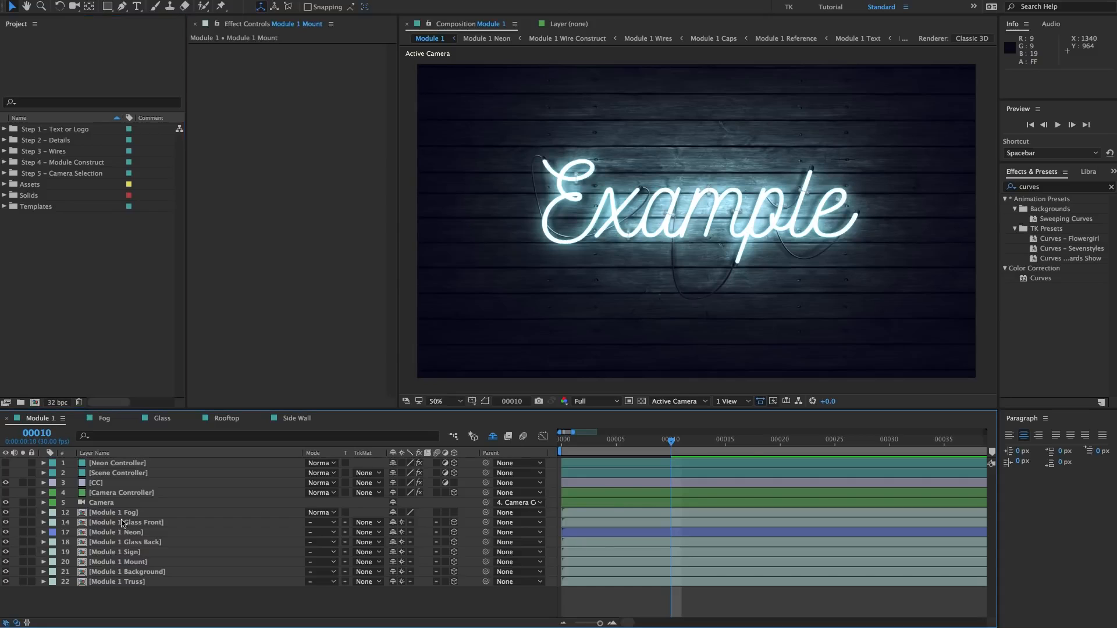
pyautogui.click(113, 474)
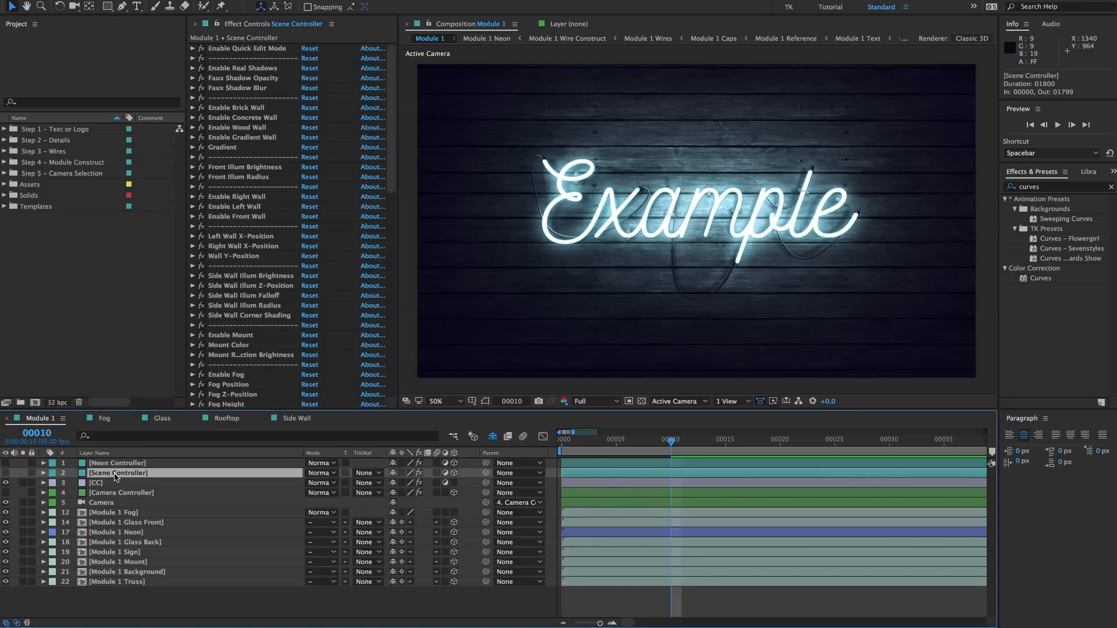
pyautogui.scroll(-4, 205, 212)
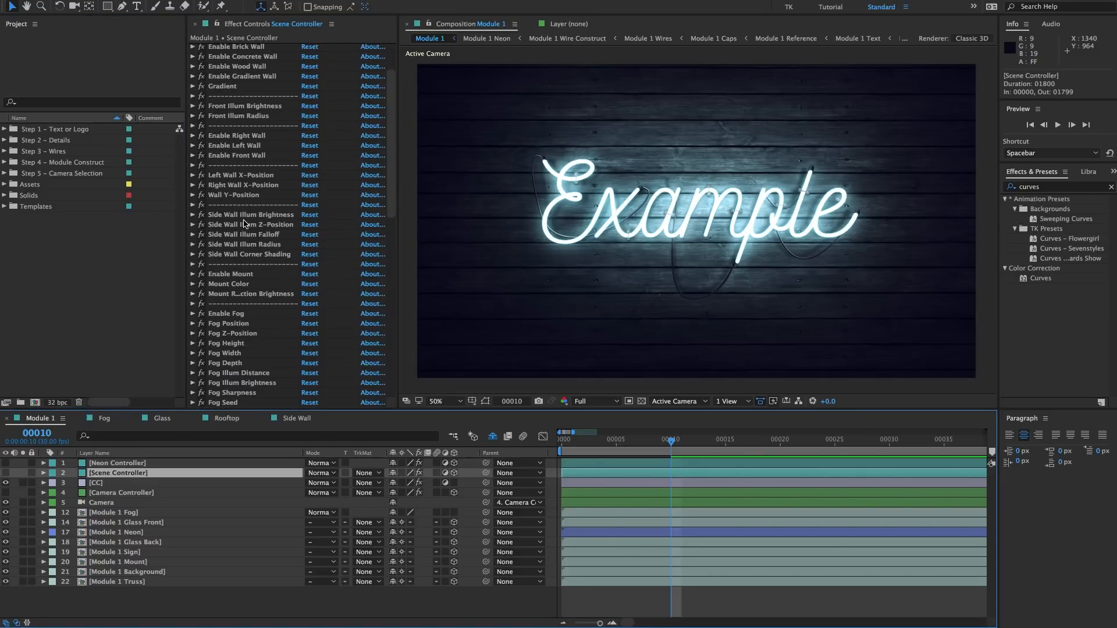
# - Turn on the Enable Mount checkbox on the Scene Controller layer and inspect the sign for the mount
pyautogui.click(239, 231)
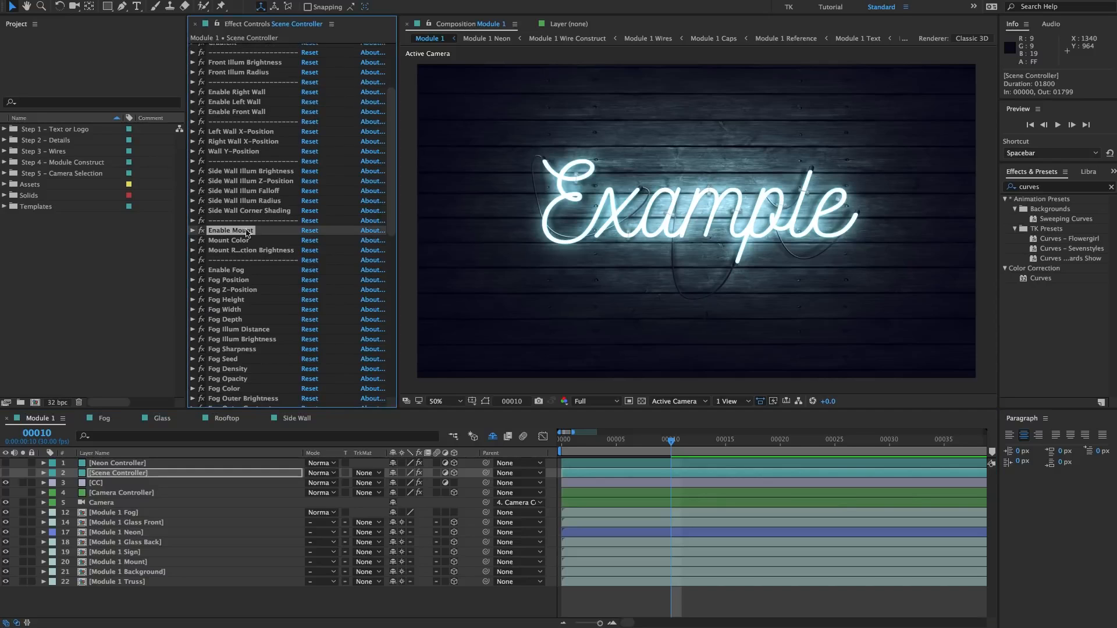
pyautogui.click(193, 231)
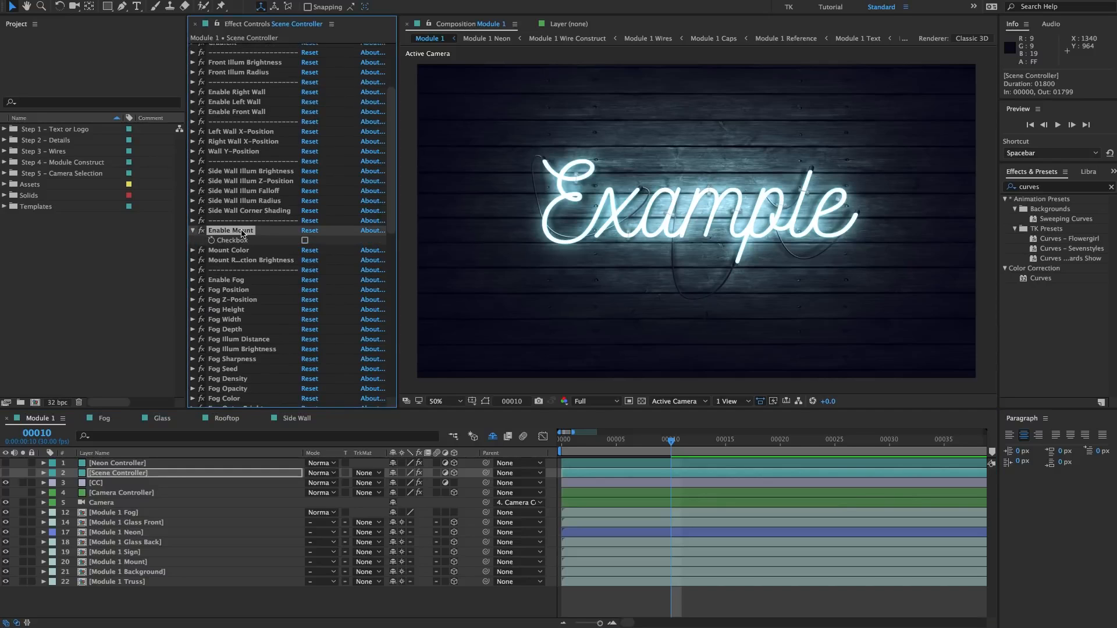
pyautogui.click(304, 241)
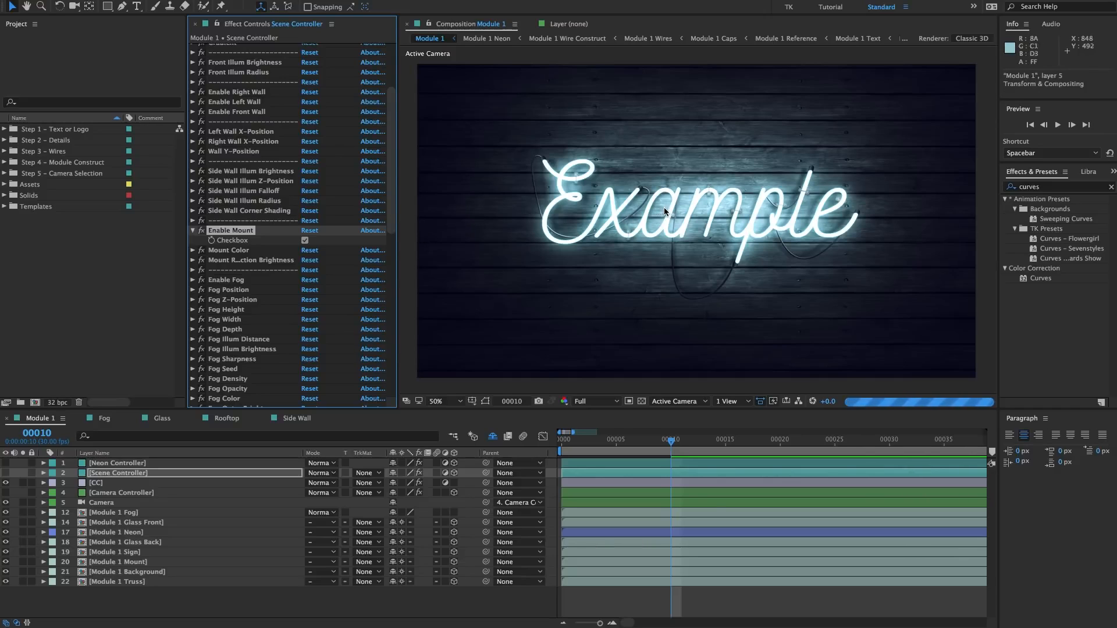
pyautogui.press('.')
pyautogui.press(',')
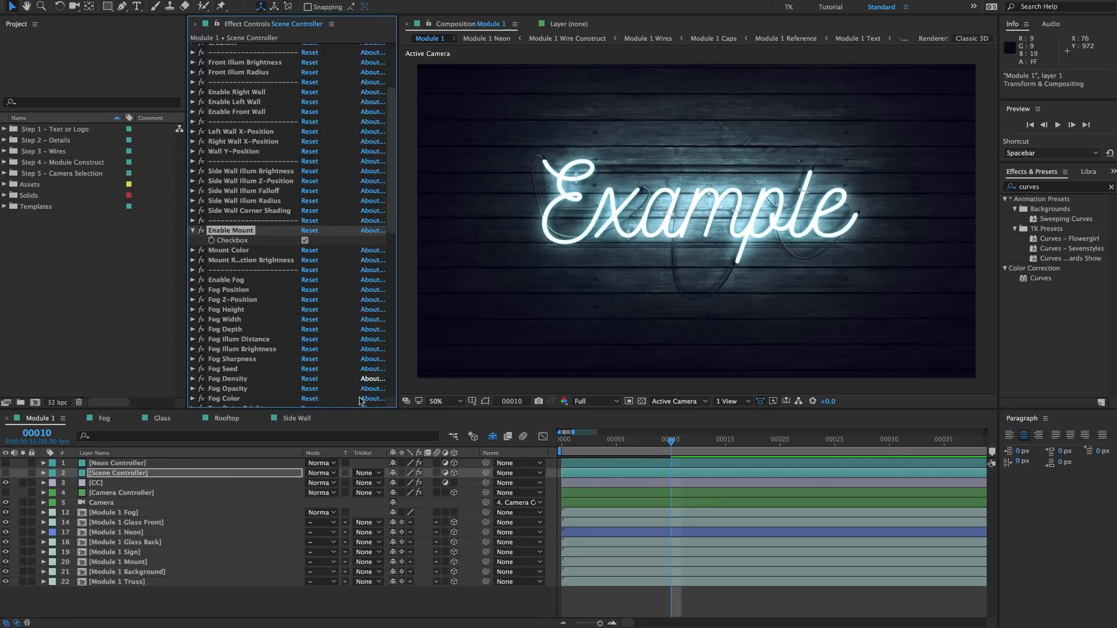
# - Open the Module 1 Mount composition and open the Module 1 Mount Builder composition nested inside it
pyautogui.click(139, 562)
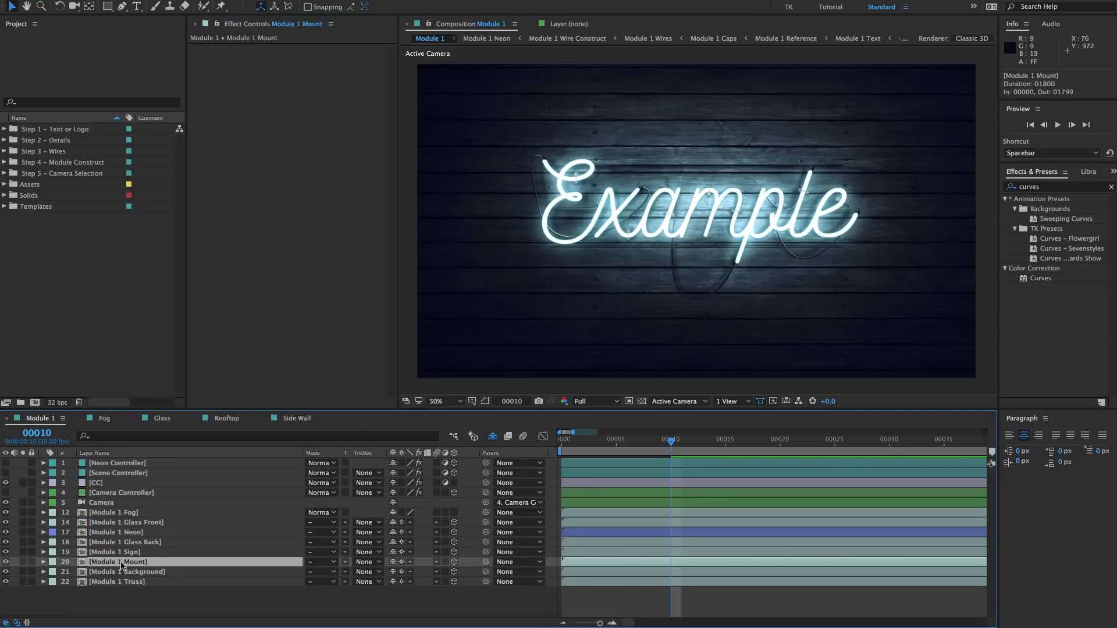
pyautogui.doubleClick(121, 563)
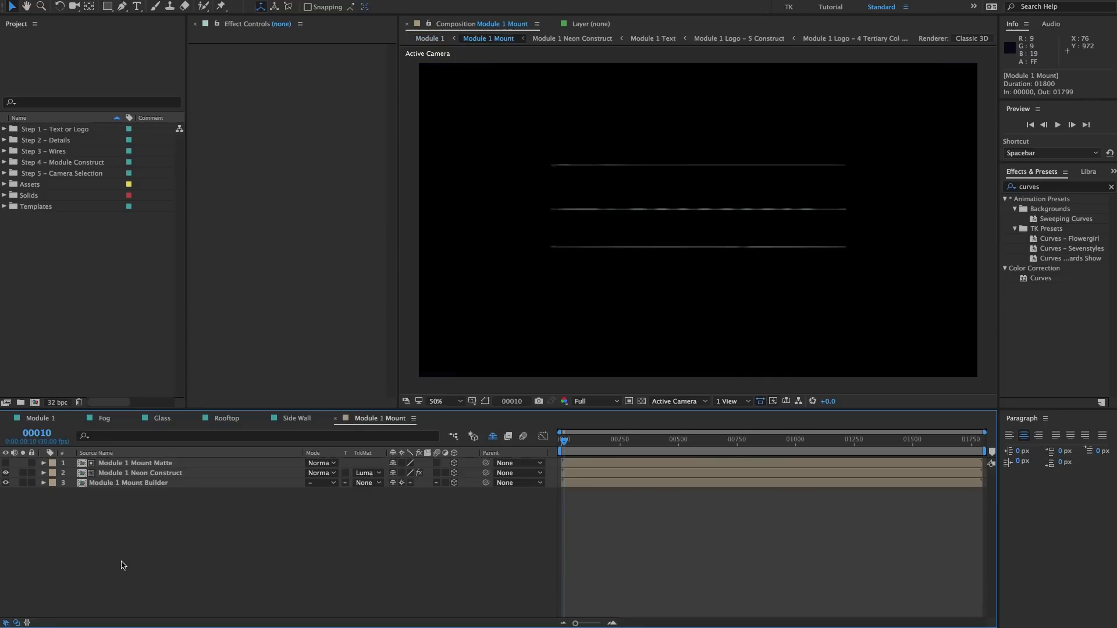
pyautogui.click(157, 489)
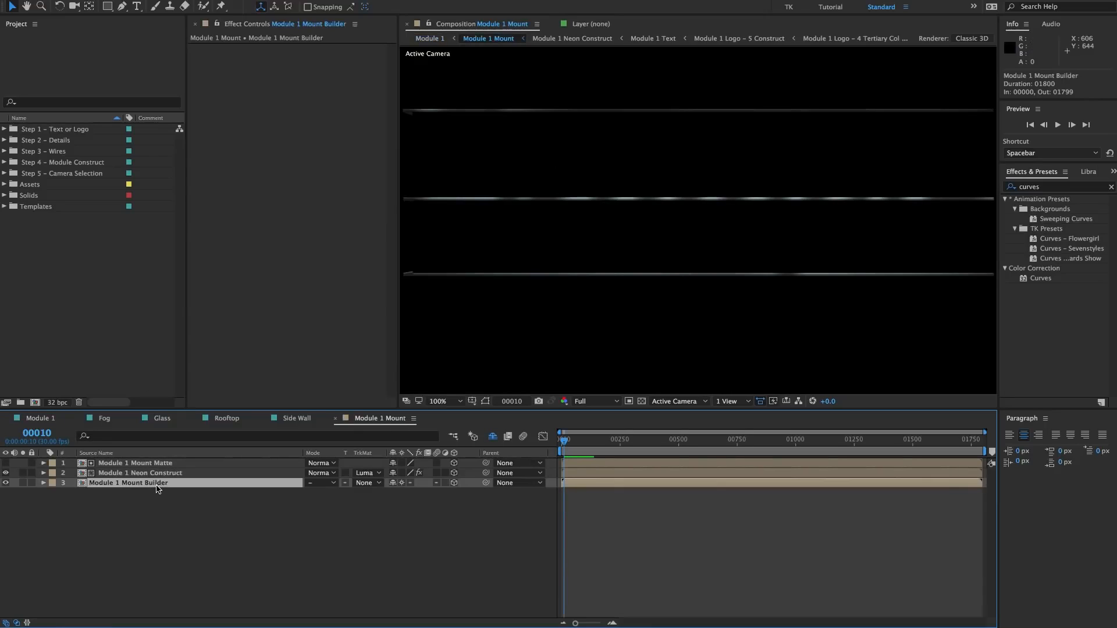
pyautogui.doubleClick(119, 484)
pyautogui.press(',')
# - Show the layer controls, then move the top mount bar down to Y 442 and the bottom bar up to Y 572
pyautogui.click(127, 483)
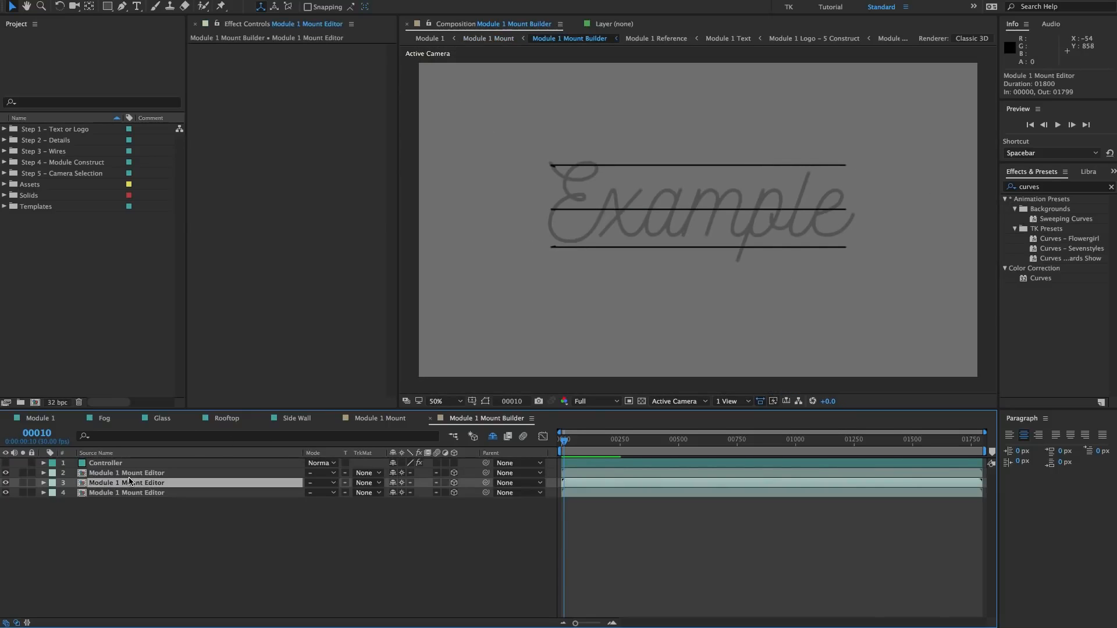
pyautogui.click(119, 474)
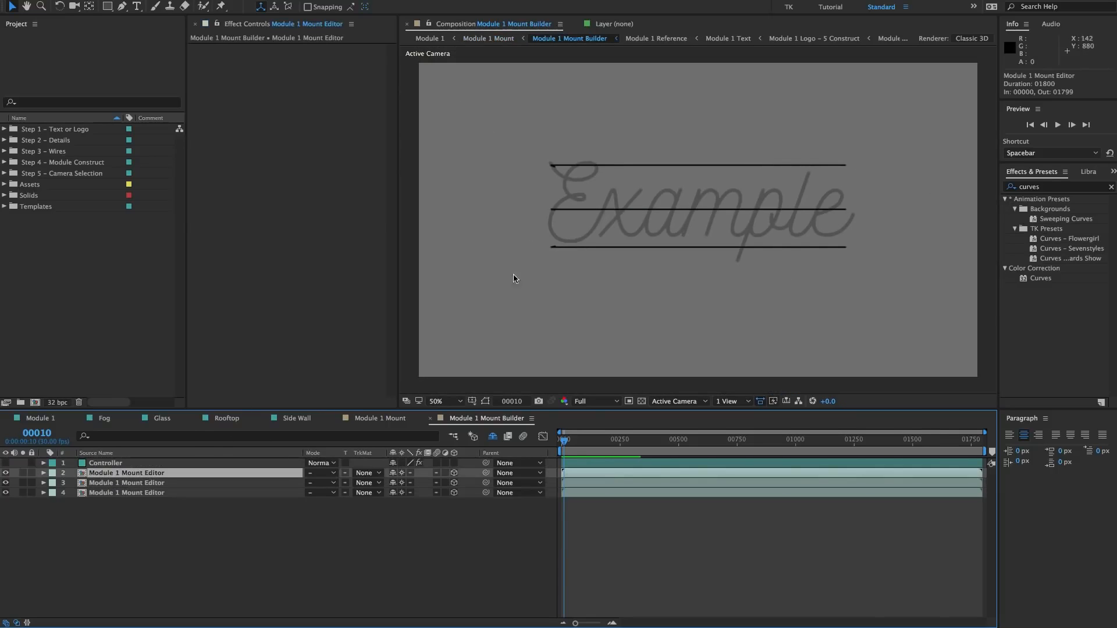
pyautogui.press('super+shift+h')
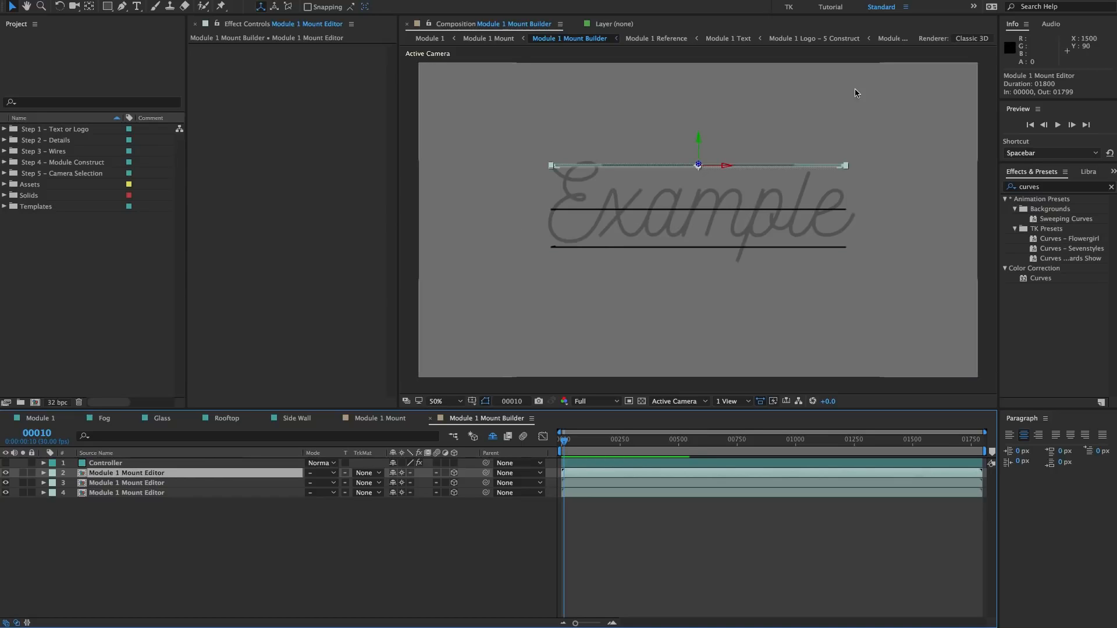
pyautogui.moveTo(700, 141); pyautogui.dragTo(702, 168)
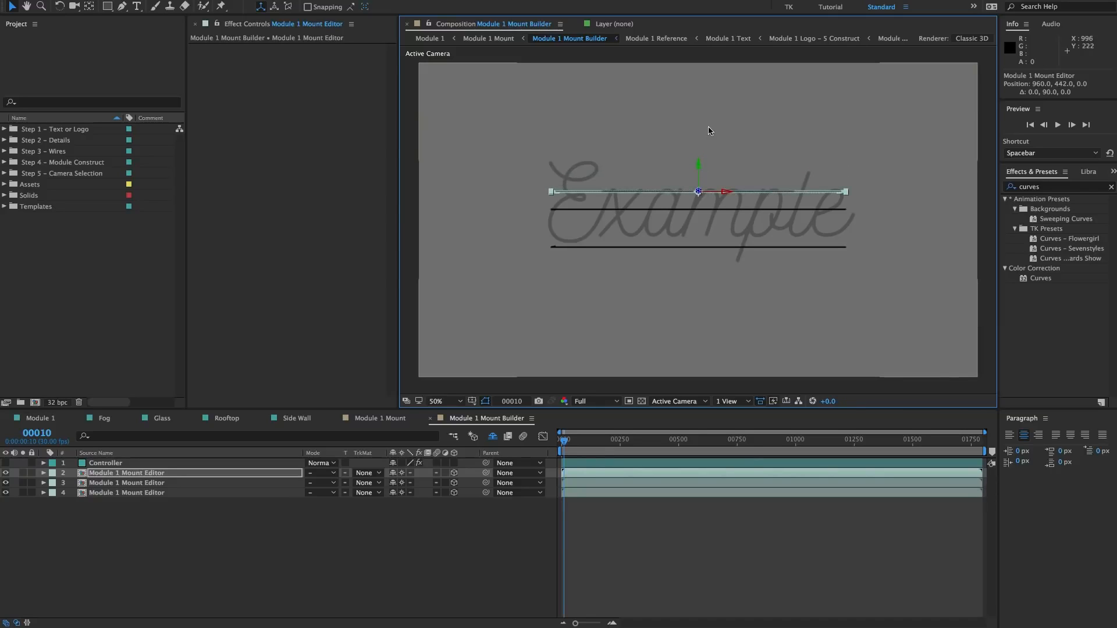
pyautogui.click(149, 493)
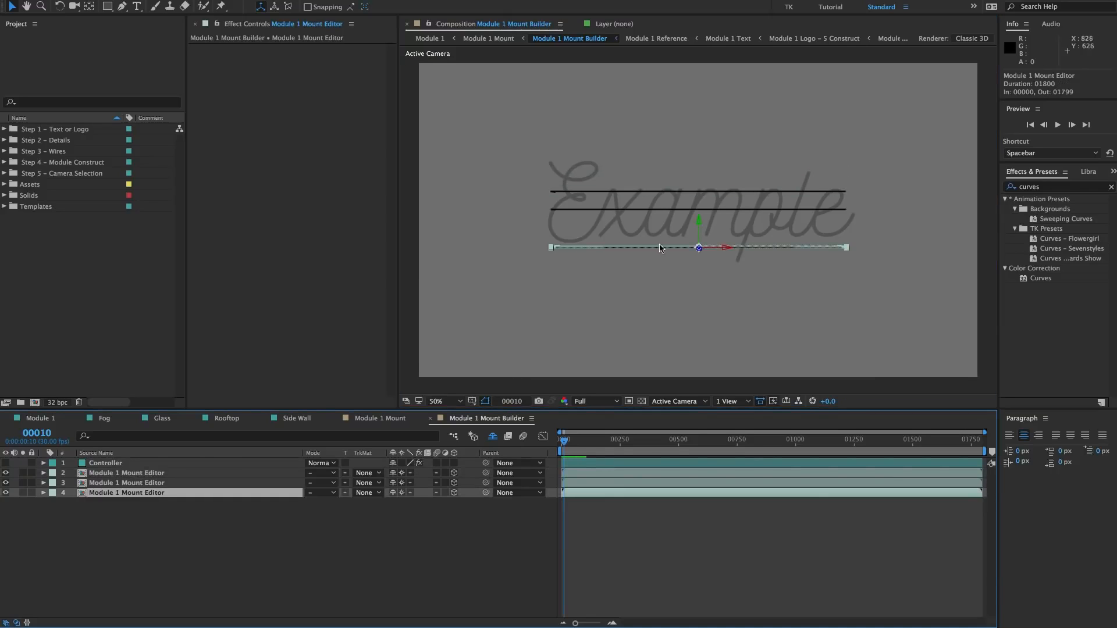
pyautogui.moveTo(698, 222); pyautogui.dragTo(698, 204)
# - Return to the Module 1 composition and examine the rendered sign with the repositioned mount bars up close and in full frame
pyautogui.click(427, 39)
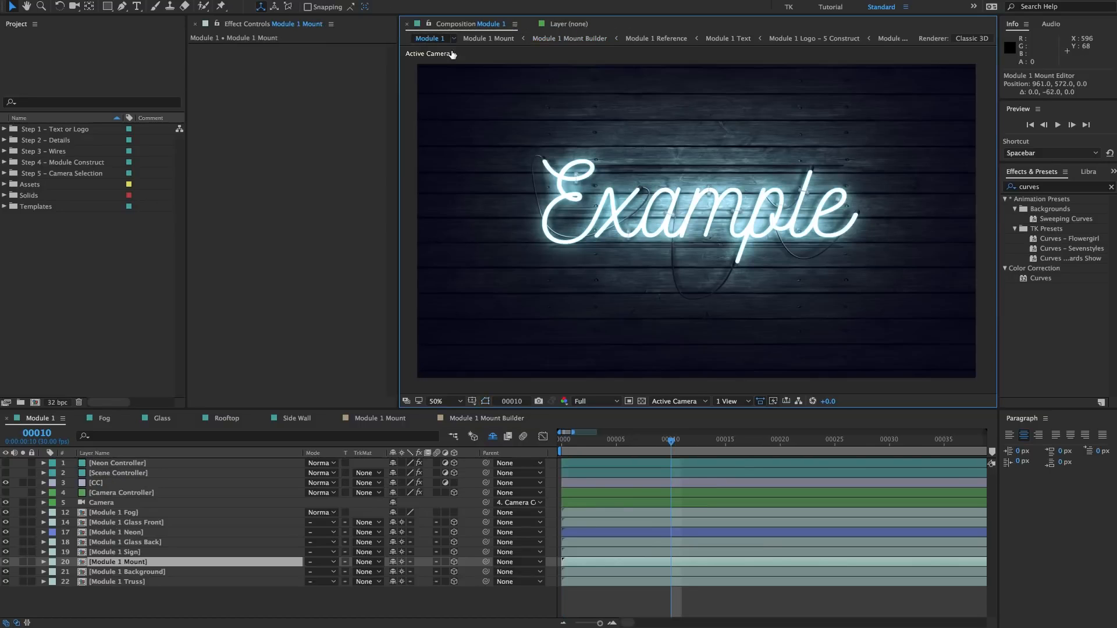
pyautogui.scroll(2, 730, 219)
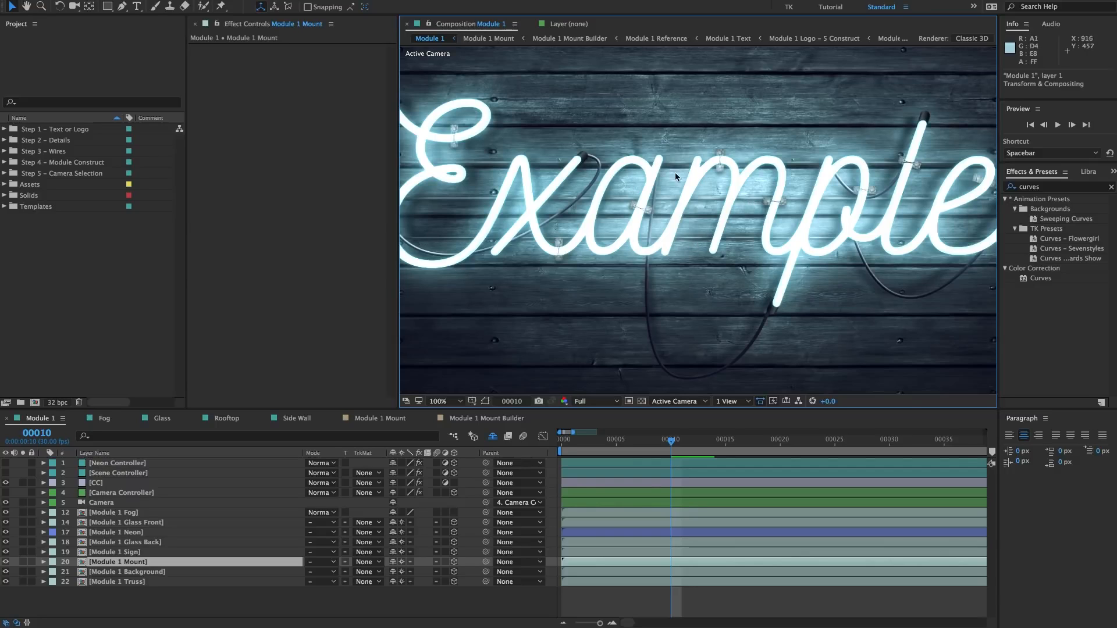
pyautogui.moveTo(436, 177); pyautogui.dragTo(509, 164)
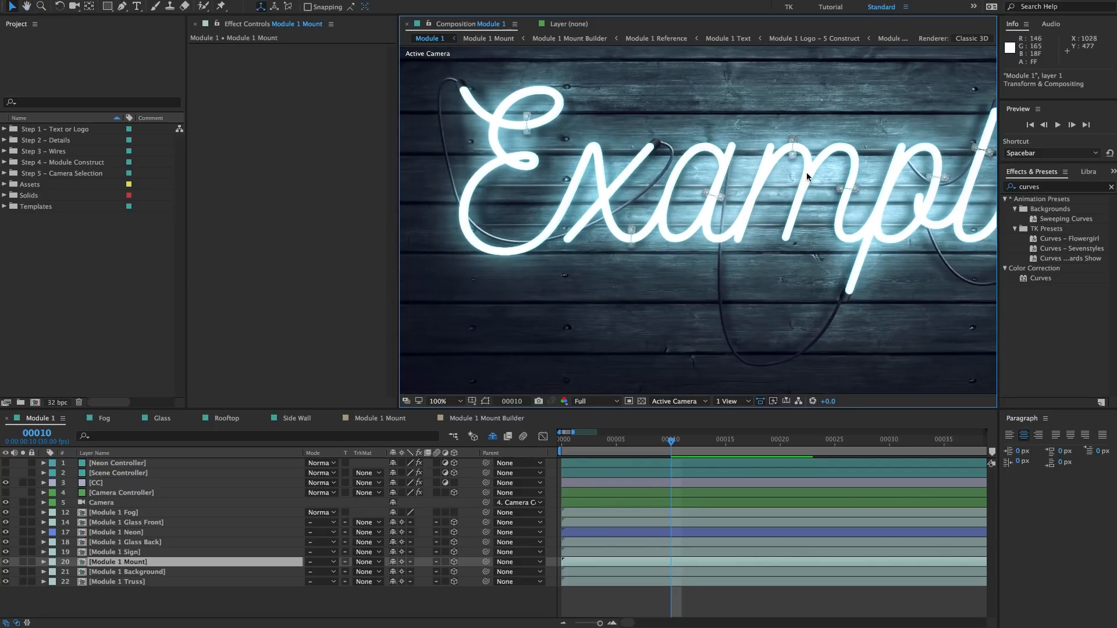
pyautogui.scroll(-1, 806, 172)
pyautogui.moveTo(806, 172); pyautogui.dragTo(753, 181)
pyautogui.press('v')
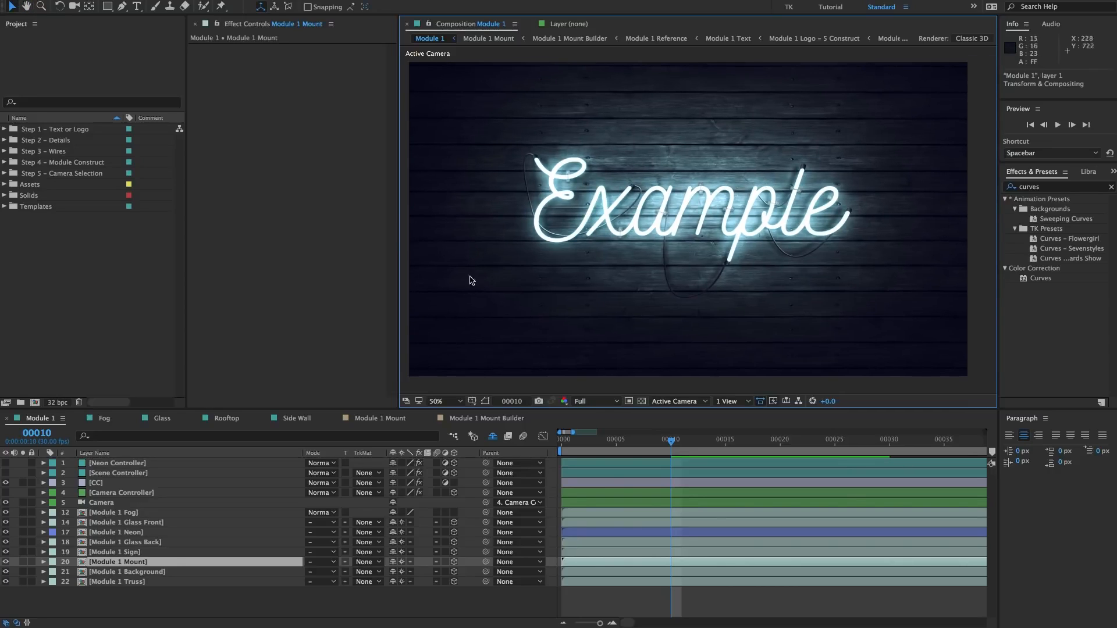
# - Try out the bar size sliders on the Controller layer in Module 1 Mount Builder, bringing Depth to 80
pyautogui.click(486, 418)
pyautogui.press('/')
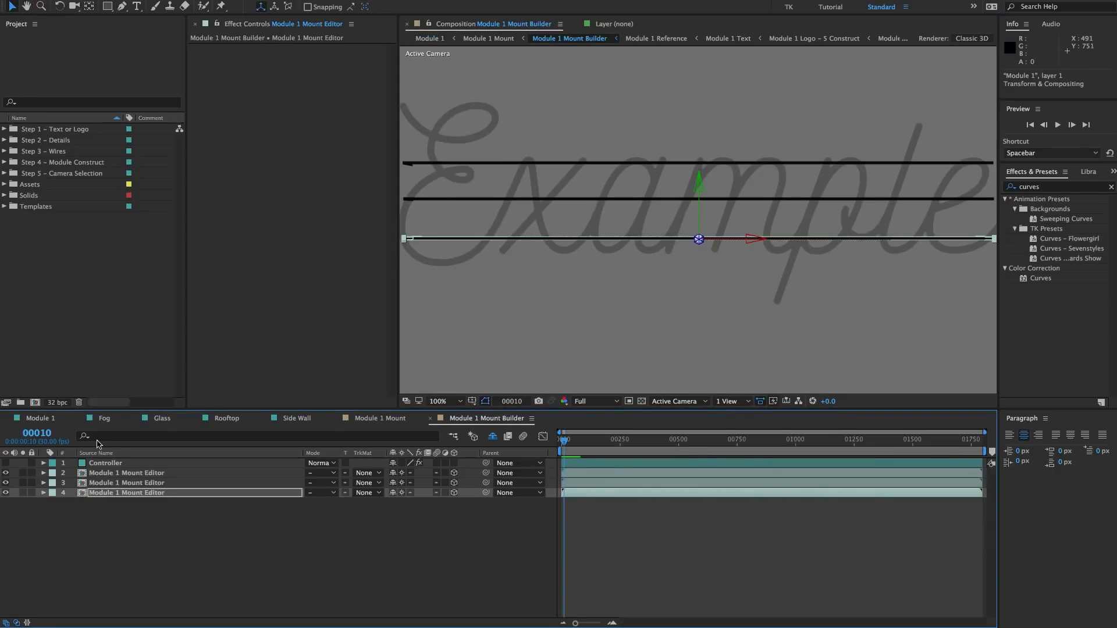
pyautogui.click(96, 464)
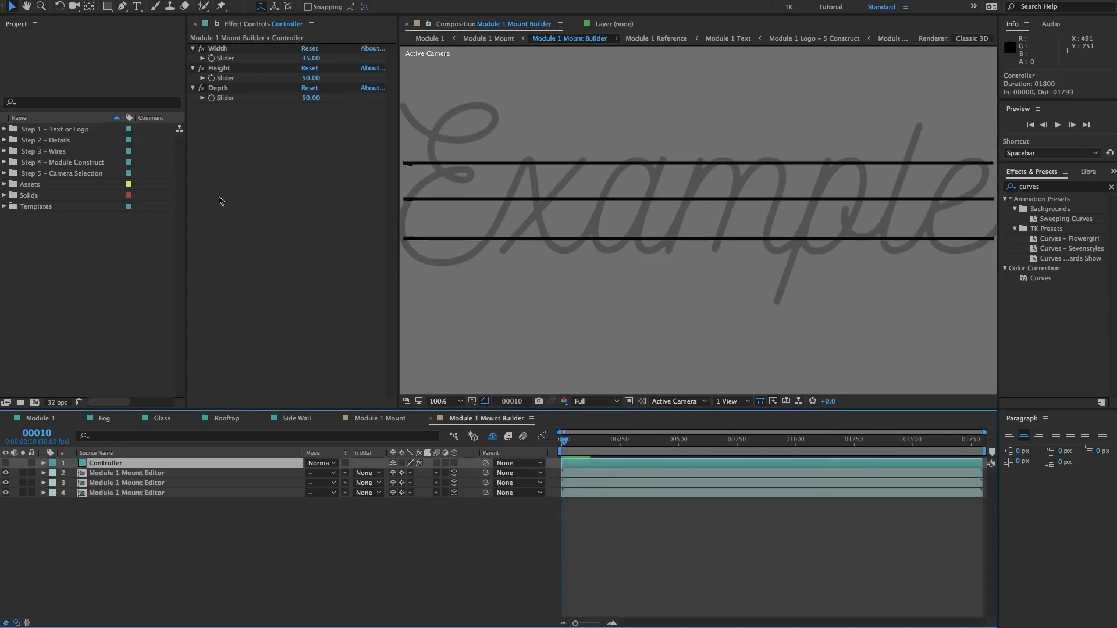
pyautogui.press(',')
pyautogui.moveTo(306, 59); pyautogui.dragTo(318, 98)
pyautogui.click(309, 68)
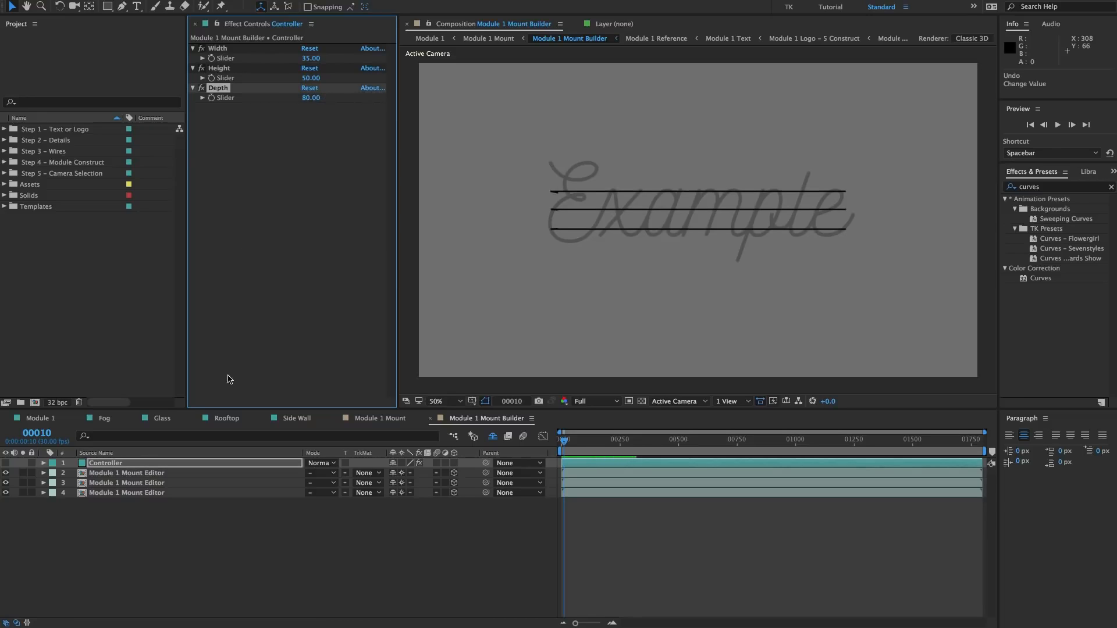
# - Duplicate the top Module 1 Mount Editor bar and try moving the copy above the original, undoing the move
pyautogui.click(120, 473)
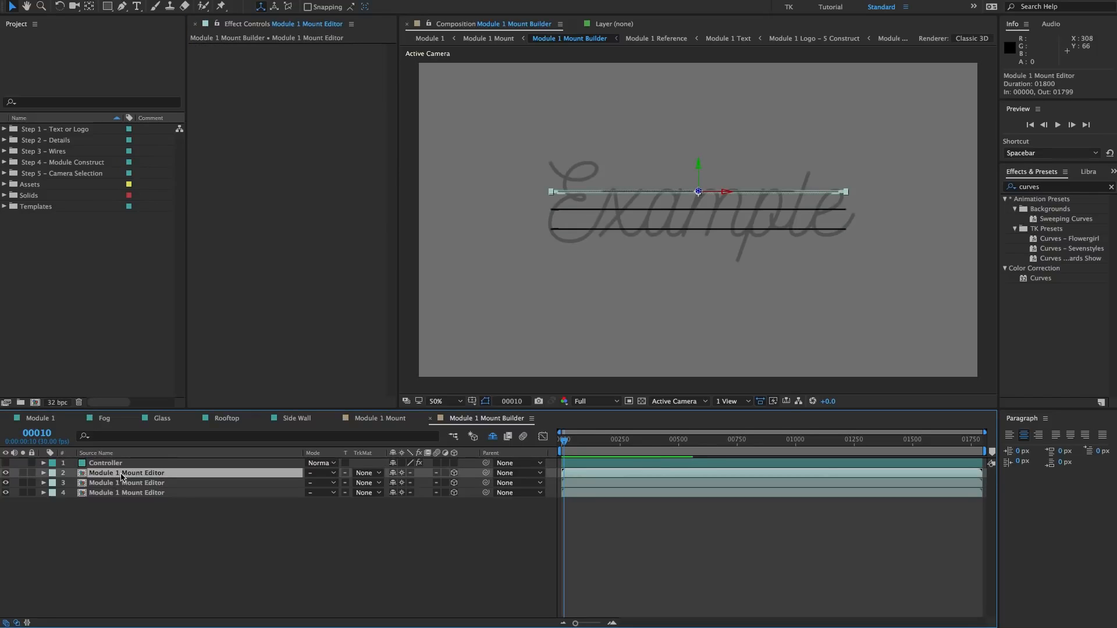
pyautogui.hotkey('ctrl', 'd')
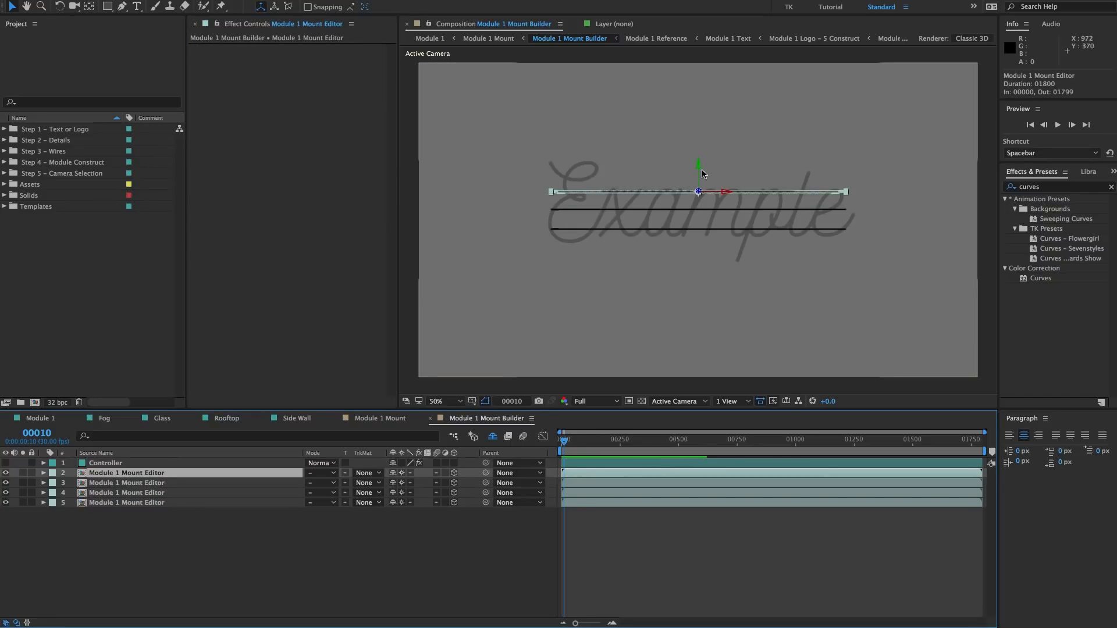
pyautogui.moveTo(697, 165); pyautogui.dragTo(727, 176)
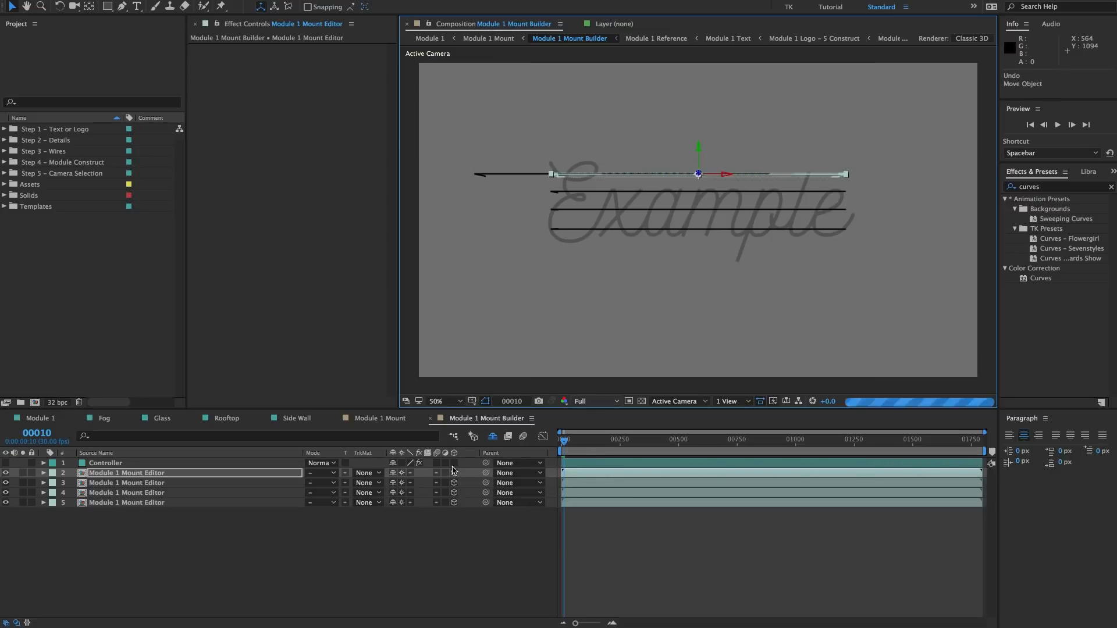
pyautogui.click(343, 508)
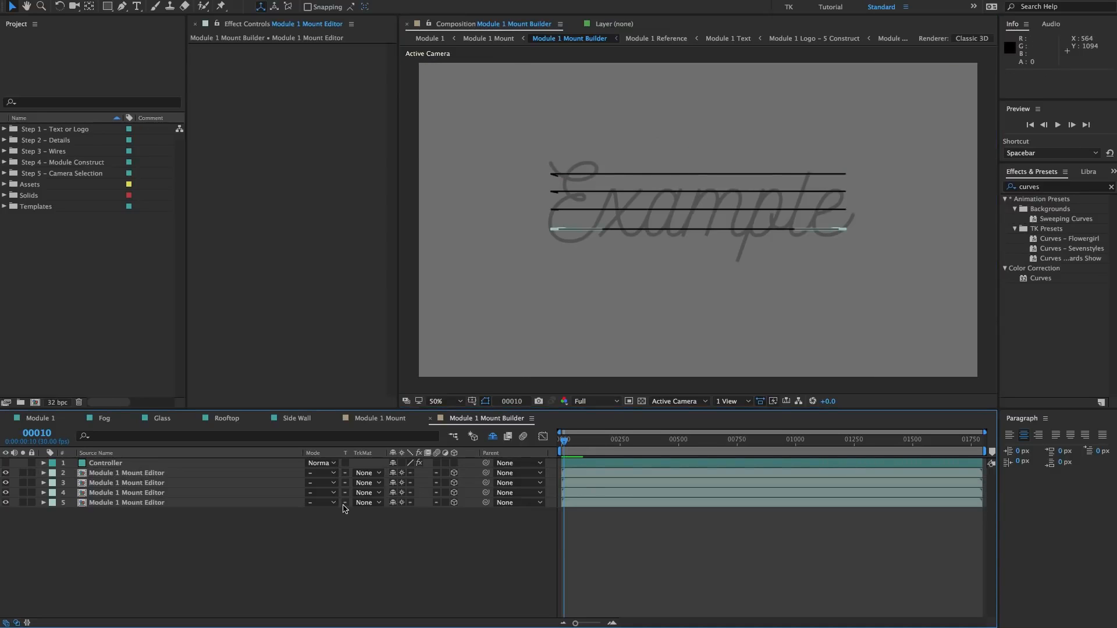
pyautogui.hotkey('ctrl', 'z')
pyautogui.hotkey('ctrl', 'z')
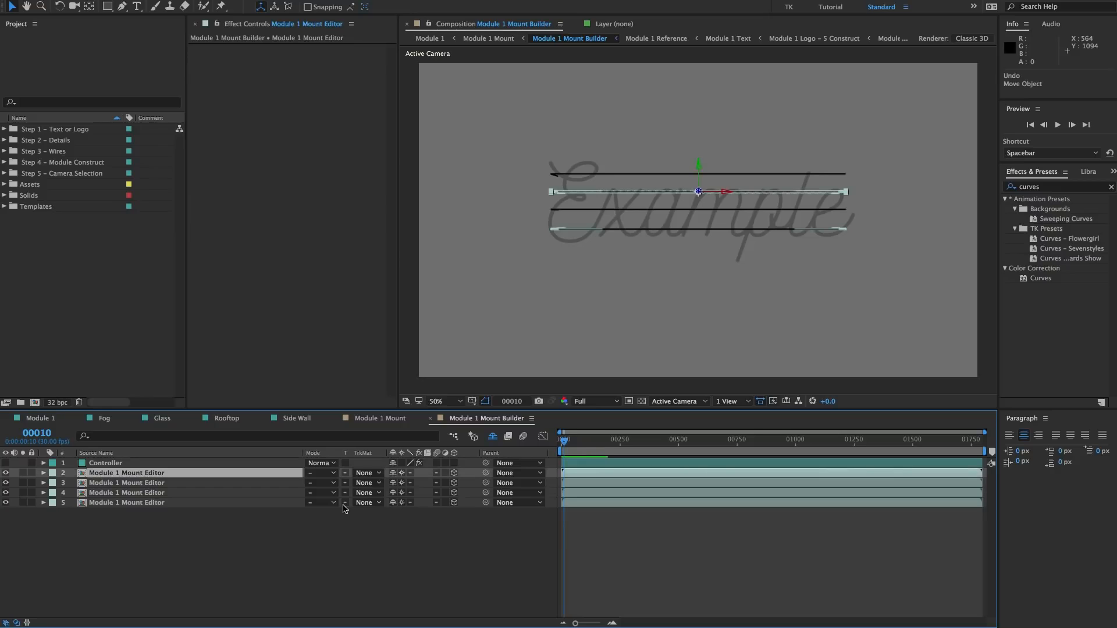
pyautogui.click(354, 570)
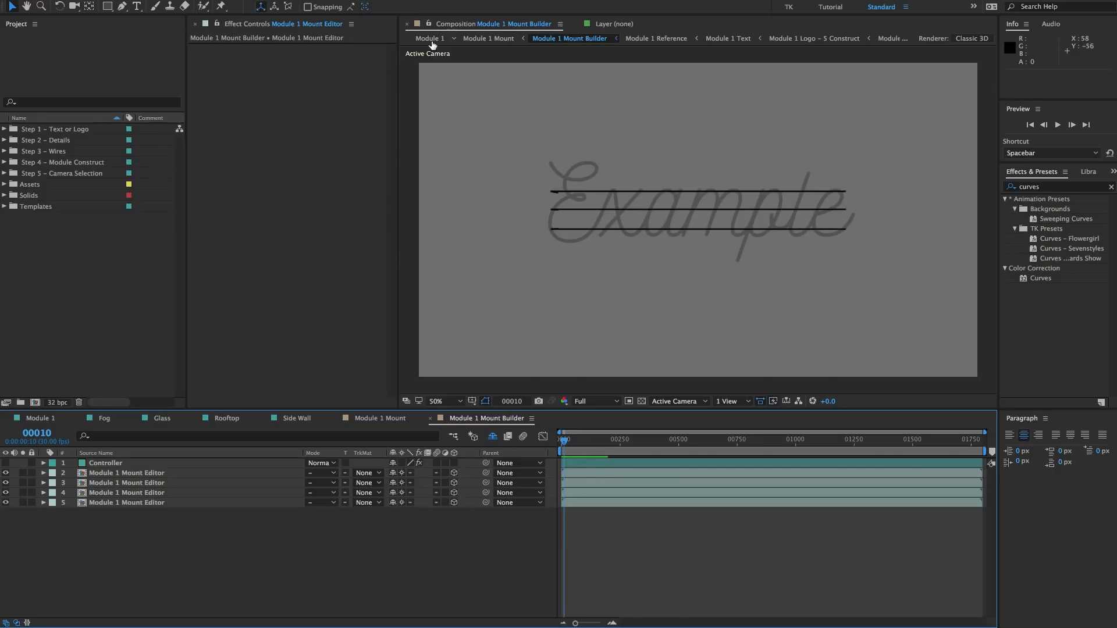
# - Return to the Module 1 composition and turn off Enable Mount on the Scene Controller layer
pyautogui.click(431, 38)
pyautogui.click(127, 473)
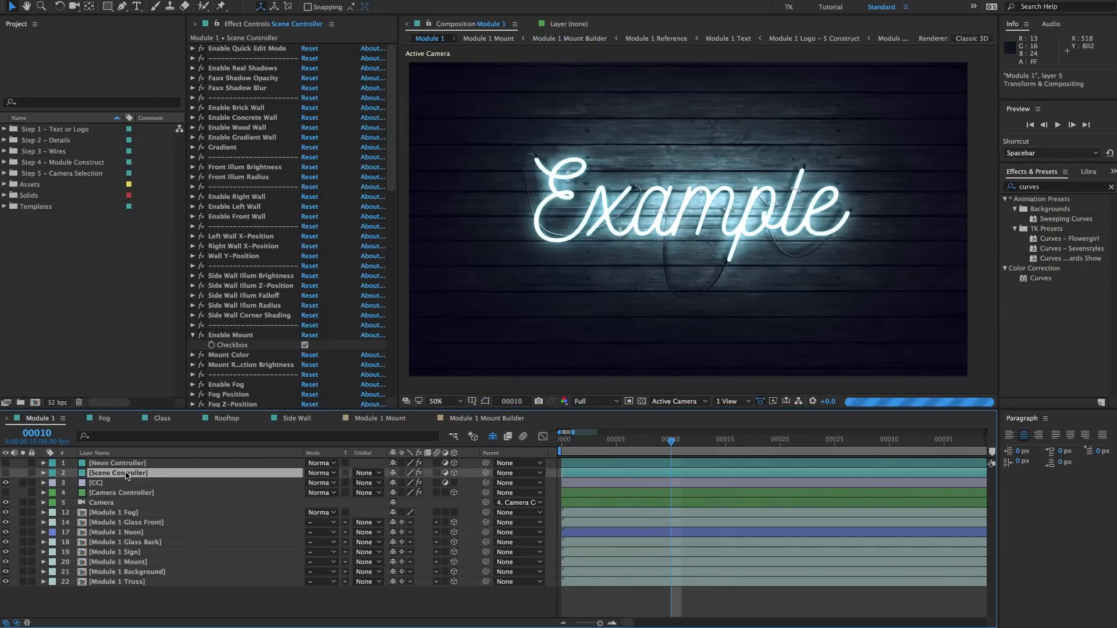
pyautogui.click(305, 345)
# - Expand Enable Fog on the Scene Controller layer and turn on its checkbox
pyautogui.scroll(-1, 326, 331)
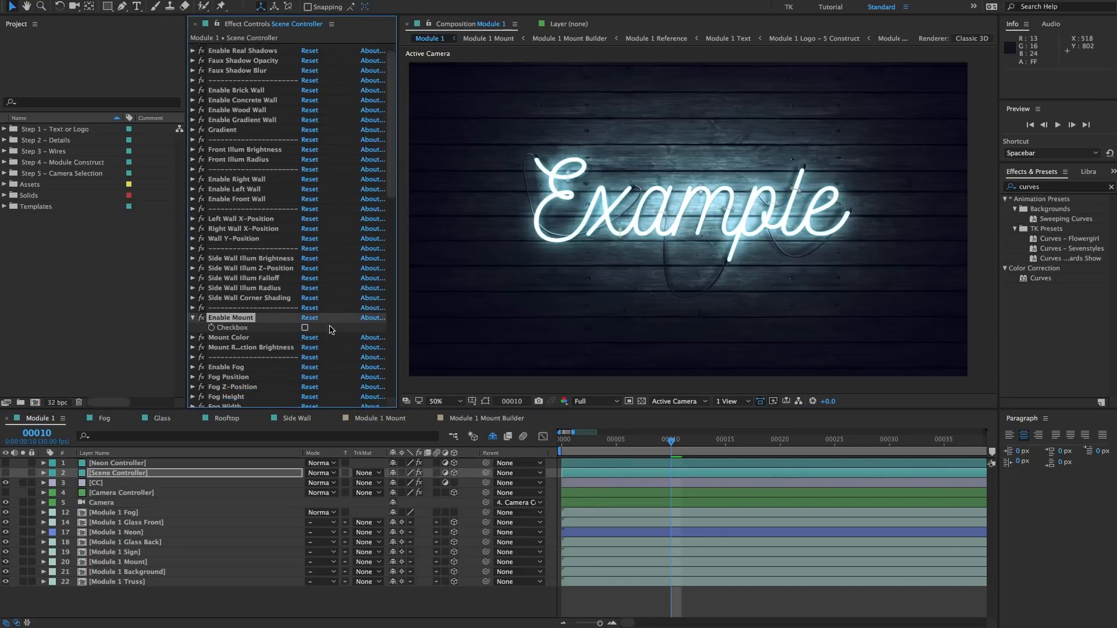
pyautogui.scroll(-1, 334, 331)
pyautogui.click(236, 350)
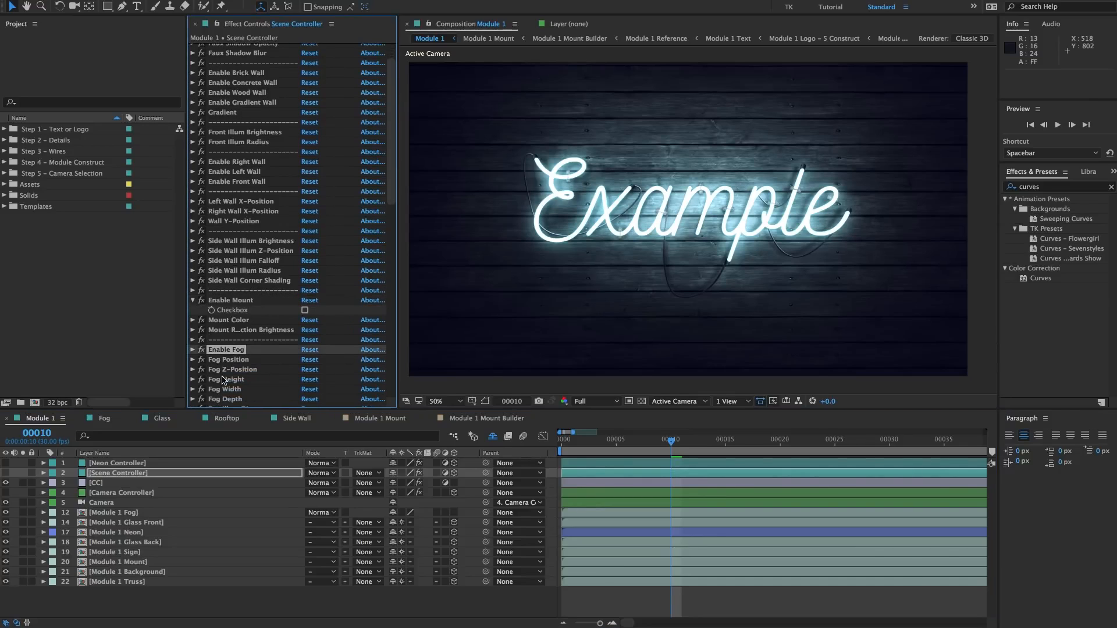
pyautogui.click(192, 350)
pyautogui.click(305, 360)
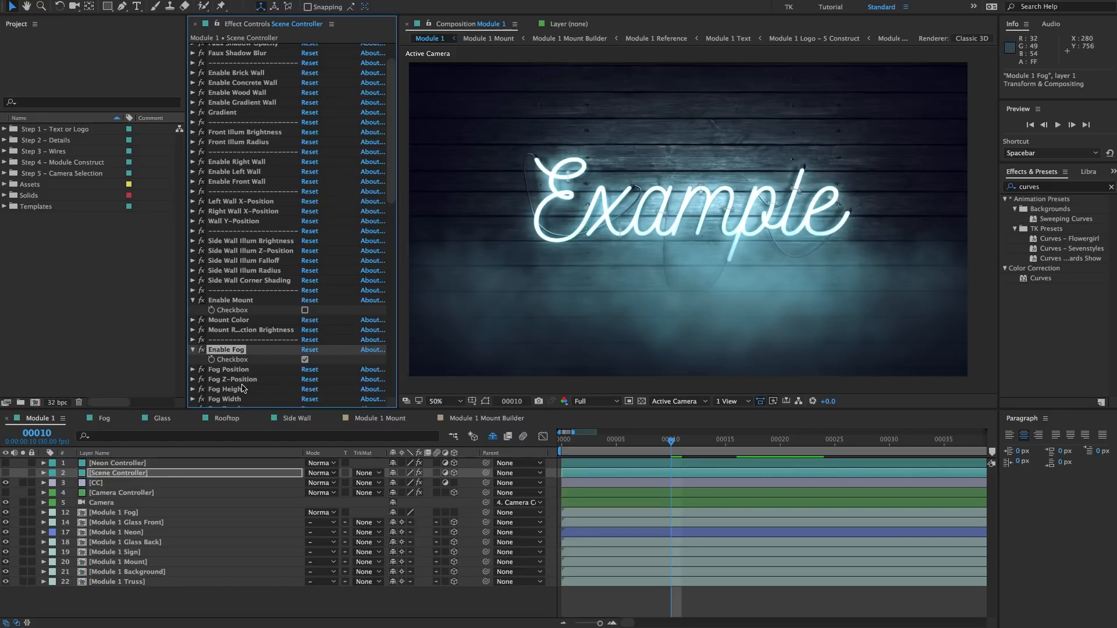
# - Go through the fog controls on the Scene Controller layer, from Fog Position and Z-Position to the size controls and Fog Illum Distance
pyautogui.scroll(-5, 242, 388)
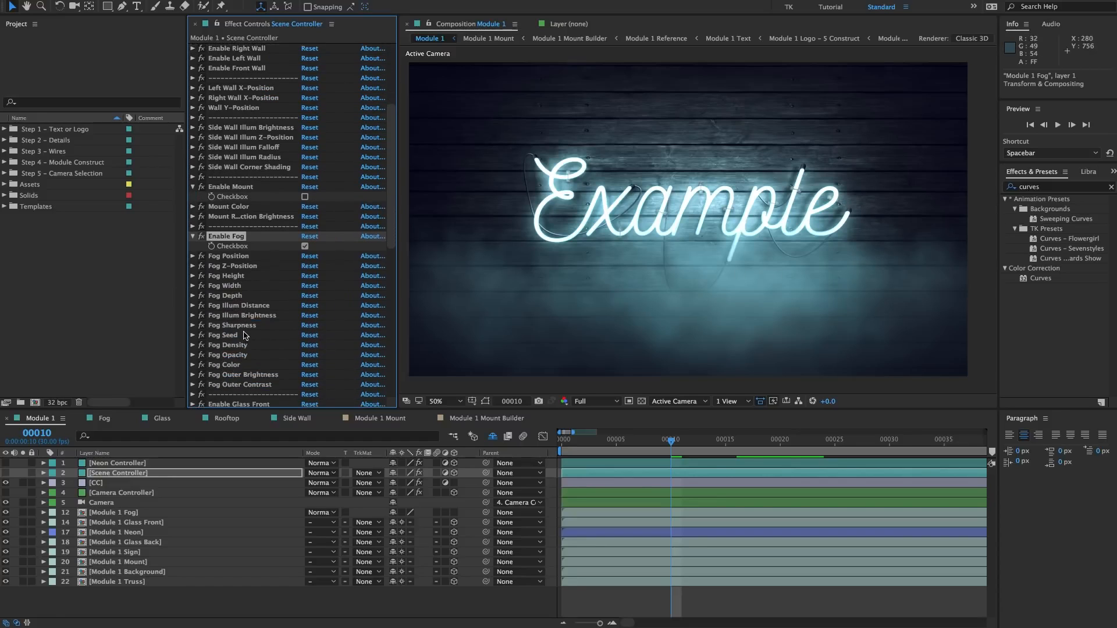
pyautogui.scroll(-1, 243, 303)
pyautogui.click(239, 239)
pyautogui.click(243, 250)
pyautogui.click(212, 239)
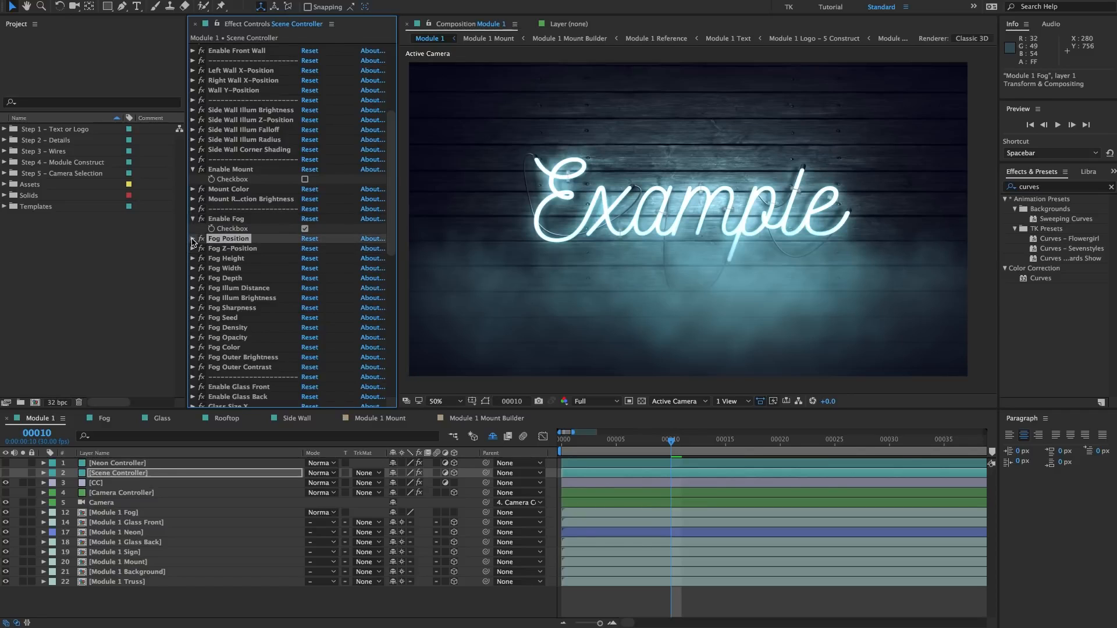
pyautogui.click(192, 239)
pyautogui.click(193, 240)
pyautogui.click(234, 250)
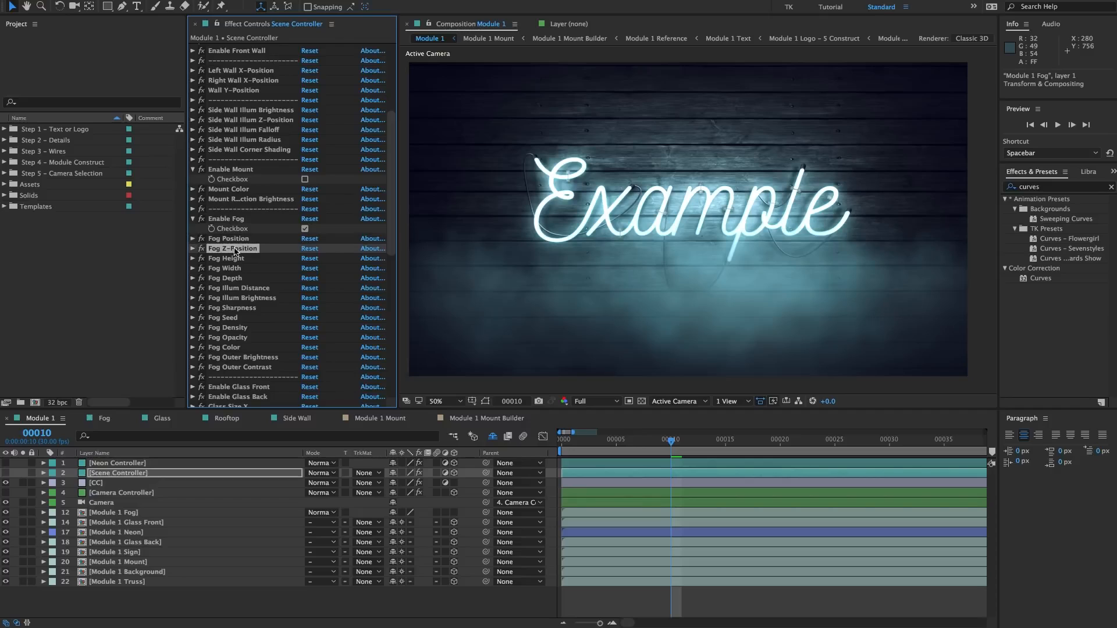
pyautogui.click(237, 259)
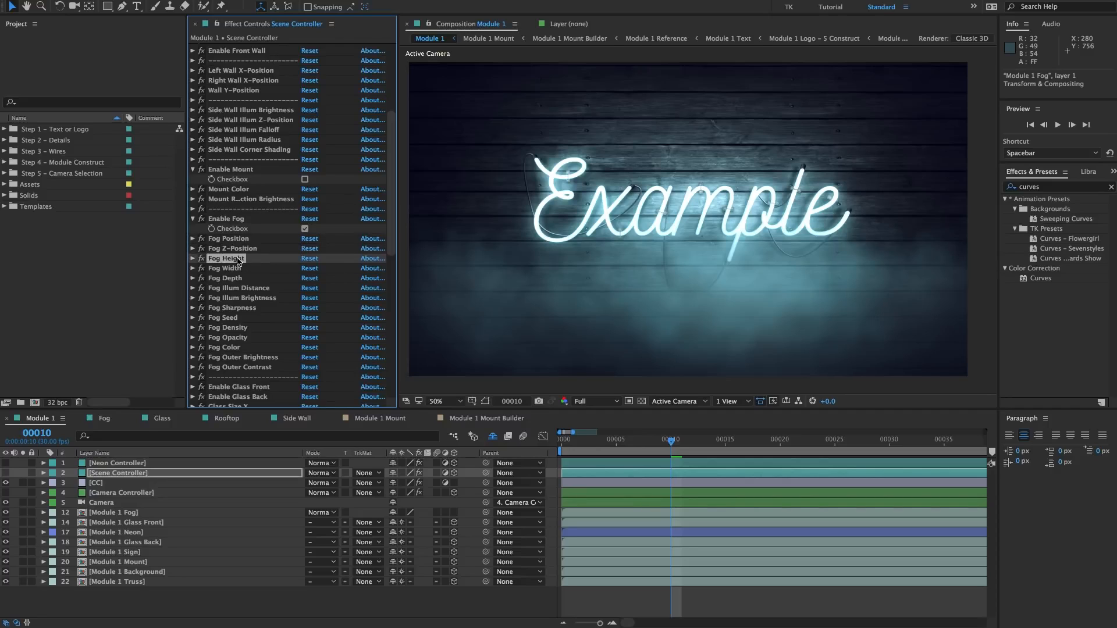
pyautogui.click(239, 269)
pyautogui.click(242, 279)
pyautogui.click(258, 290)
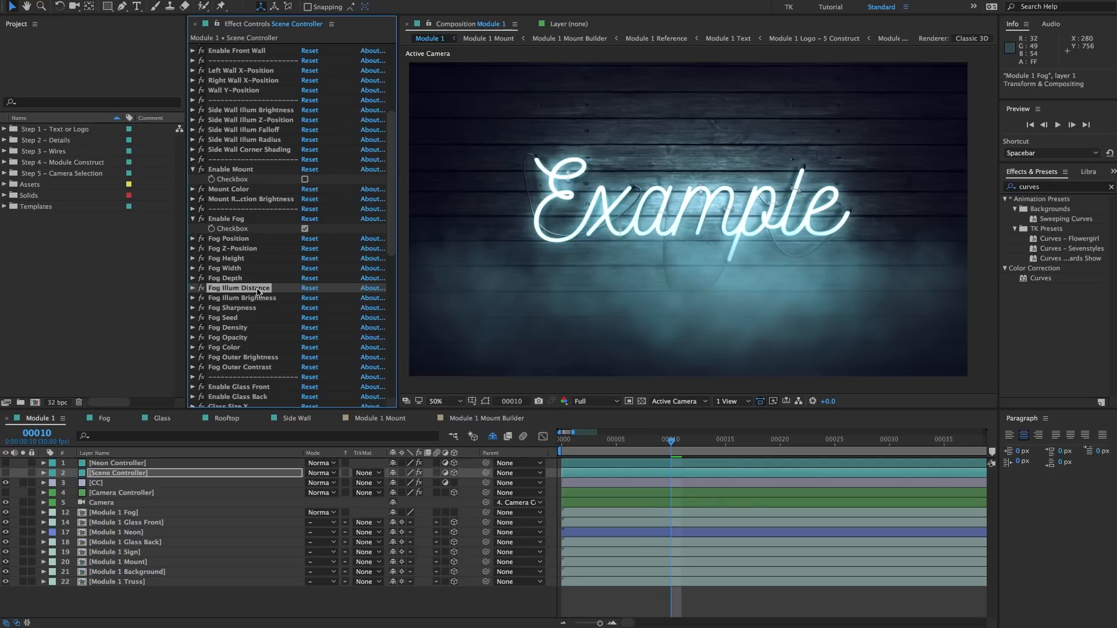
# - Look over the remaining fog controls, including Fog Seed, Fog Sharpness, Fog Color, Fog Outer Brightness and Fog Outer Contrast
pyautogui.click(235, 318)
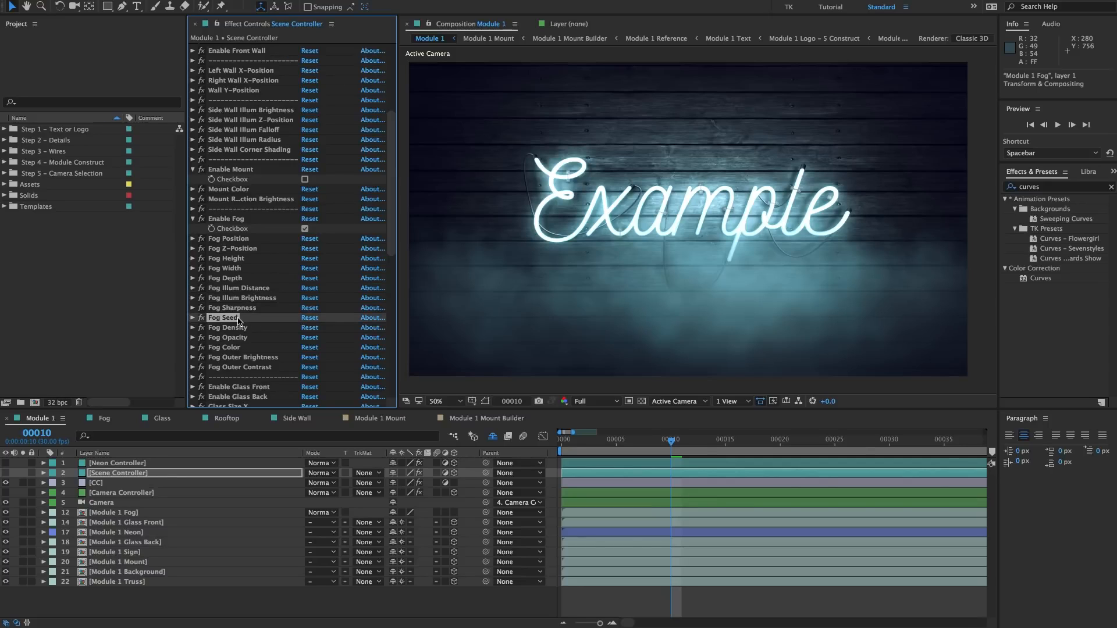
pyautogui.click(235, 309)
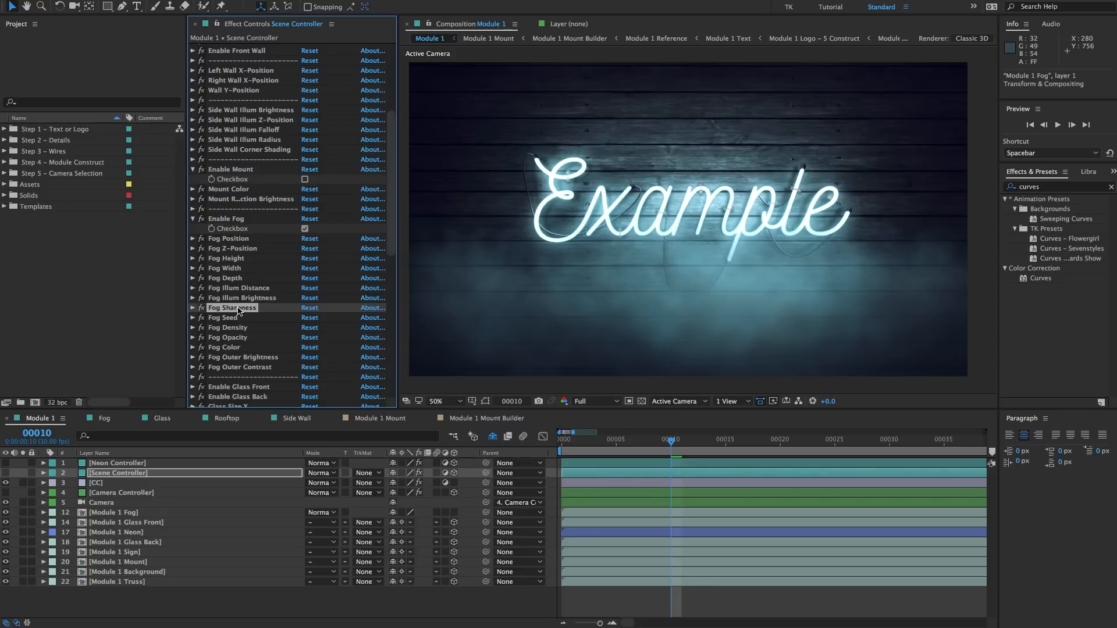
pyautogui.click(247, 349)
pyautogui.click(238, 357)
pyautogui.scroll(-1, 246, 362)
pyautogui.click(253, 349)
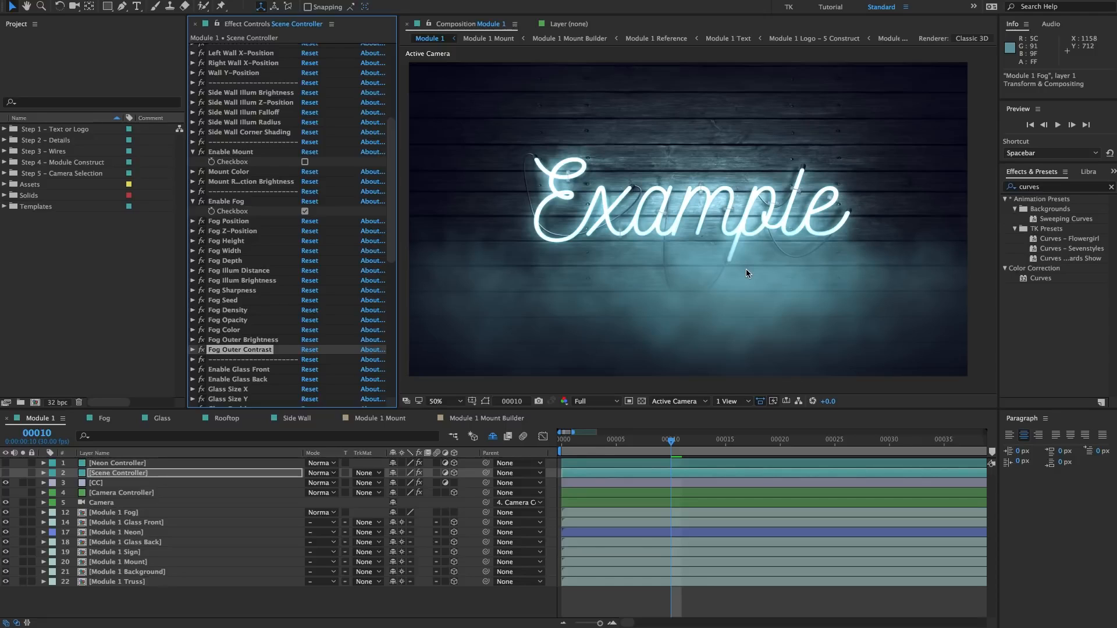
# - Turn off Enable Fog on the Scene Controller layer and collapse its settings
pyautogui.click(305, 211)
pyautogui.click(193, 201)
pyautogui.scroll(-2, 242, 346)
# - Turn on both Enable Glass Front and Enable Glass Back on the Scene Controller layer
pyautogui.click(260, 334)
pyautogui.click(259, 326)
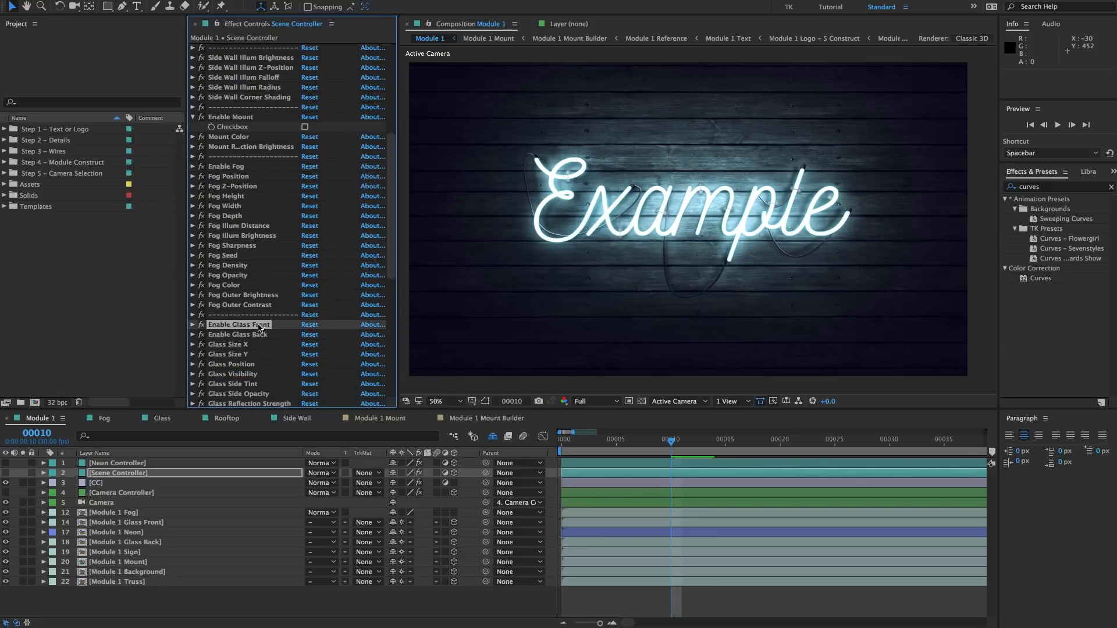
pyautogui.scroll(-1, 255, 333)
pyautogui.click(192, 308)
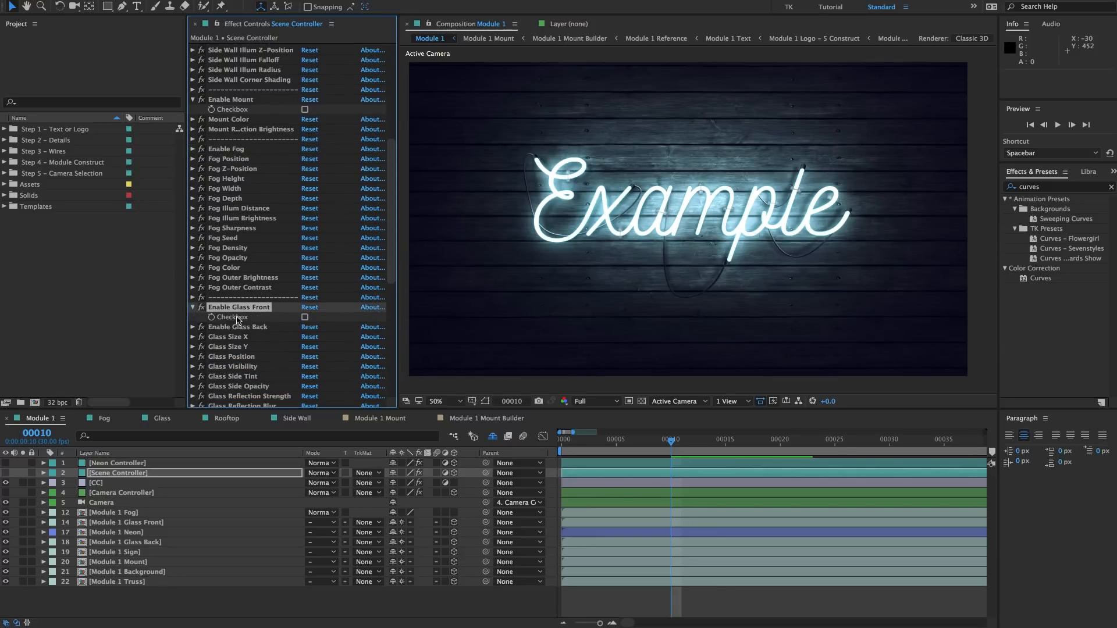
pyautogui.click(192, 327)
pyautogui.click(305, 317)
pyautogui.click(305, 337)
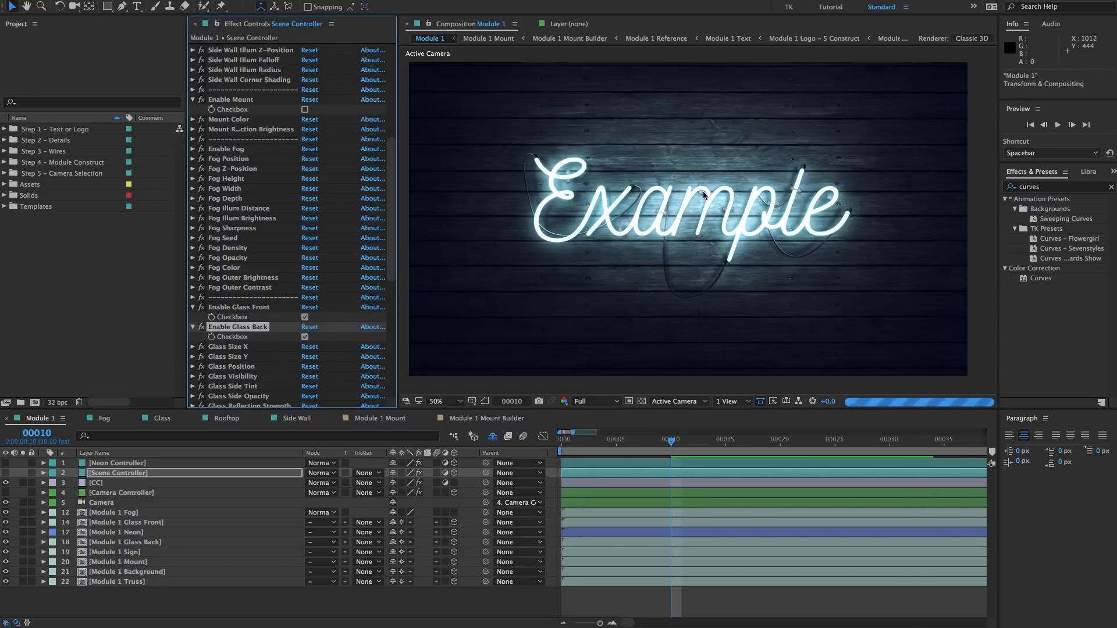
# - Reduce the height of the glass panels by setting Glass Size Y to 37
pyautogui.click(226, 351)
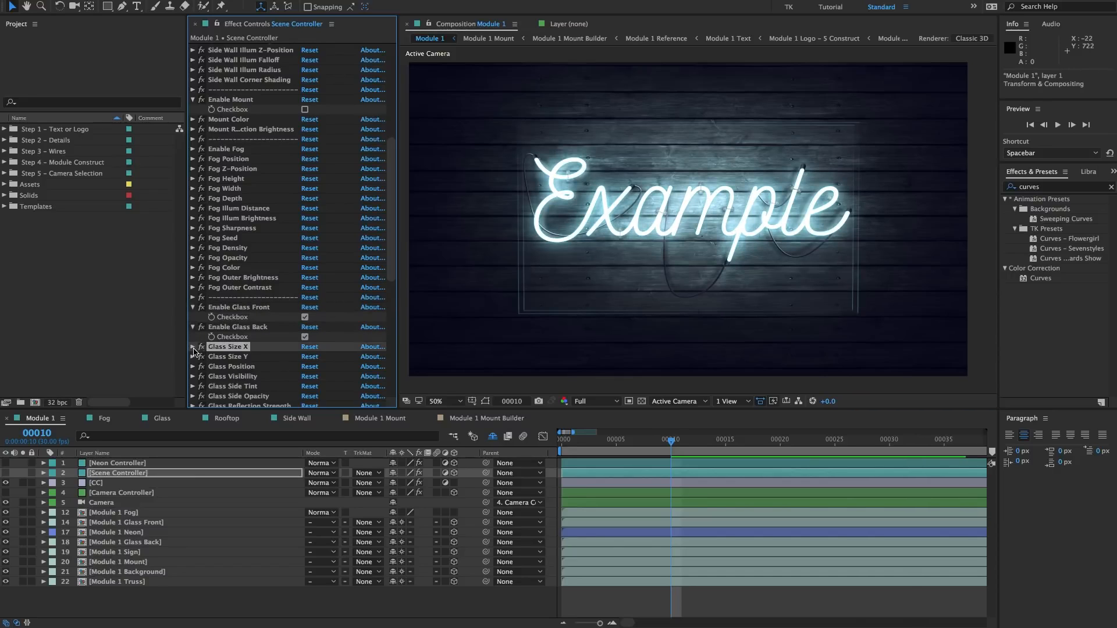
pyautogui.click(235, 356)
pyautogui.click(193, 357)
pyautogui.moveTo(317, 368); pyautogui.dragTo(291, 368)
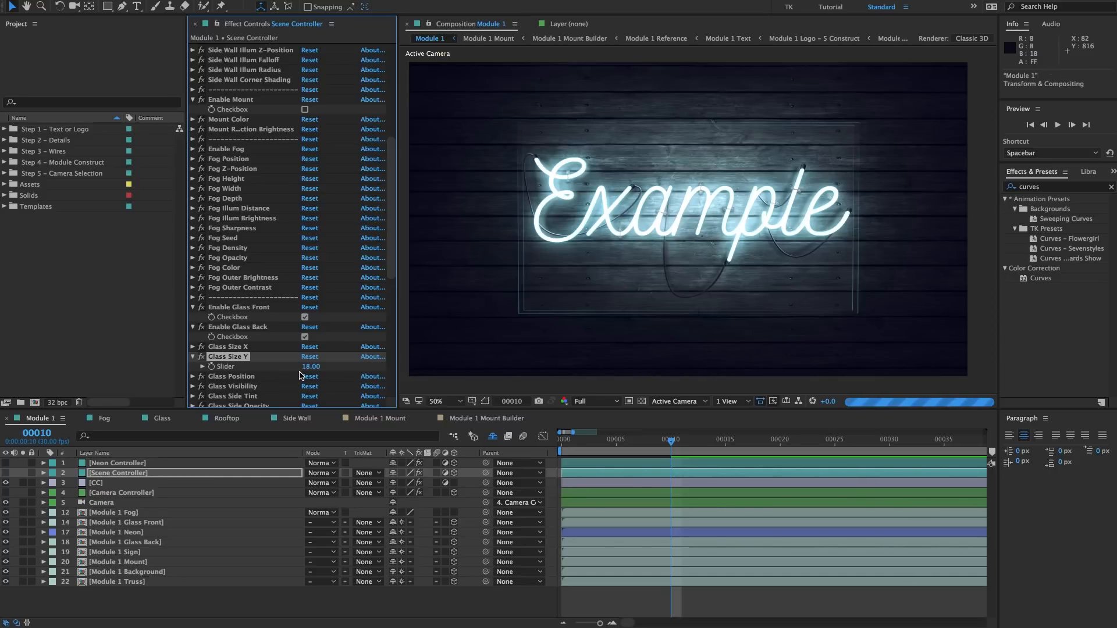
pyautogui.moveTo(309, 367); pyautogui.dragTo(340, 371)
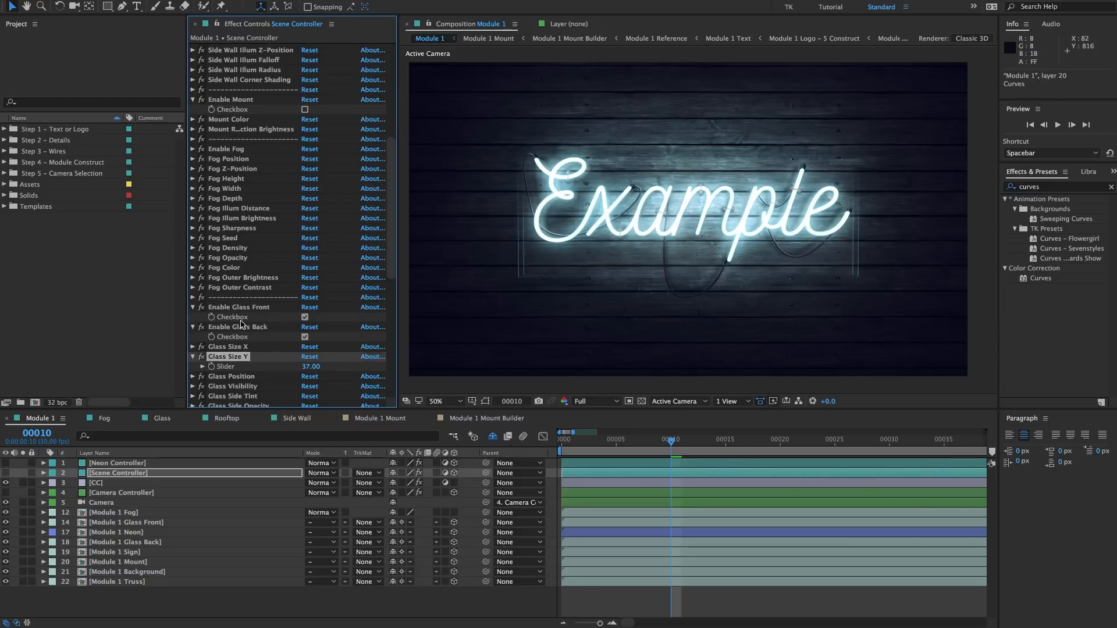
# - Move the glass panels up behind the lettering by setting Glass Position to 960, 486
pyautogui.scroll(-1, 240, 323)
pyautogui.doubleClick(225, 361)
pyautogui.moveTo(347, 373); pyautogui.dragTo(321, 371)
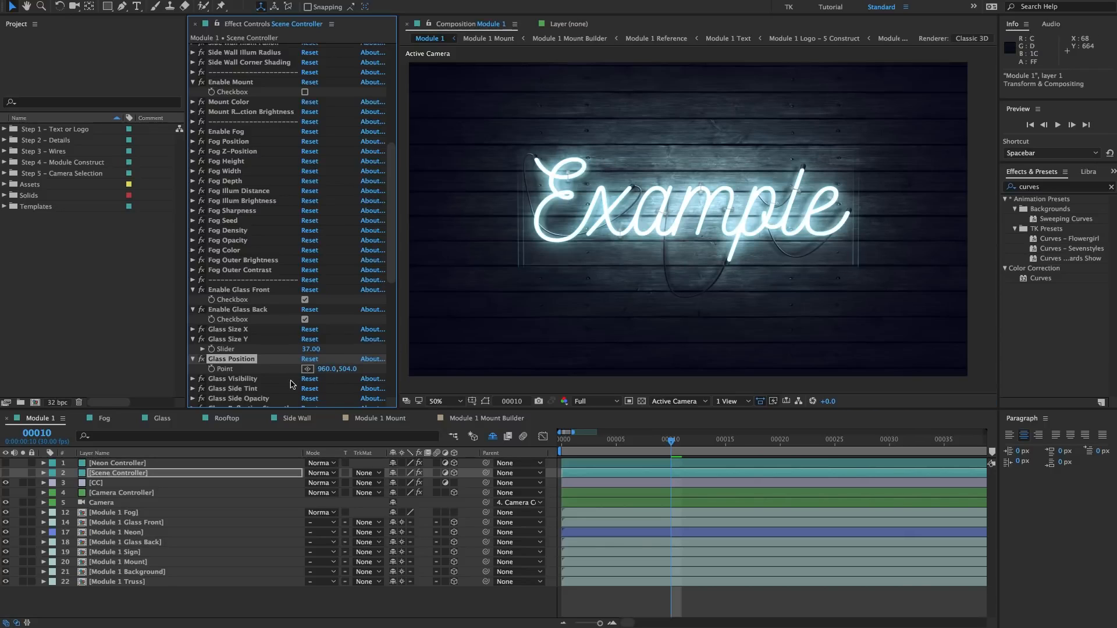
pyautogui.moveTo(340, 368); pyautogui.dragTo(327, 370)
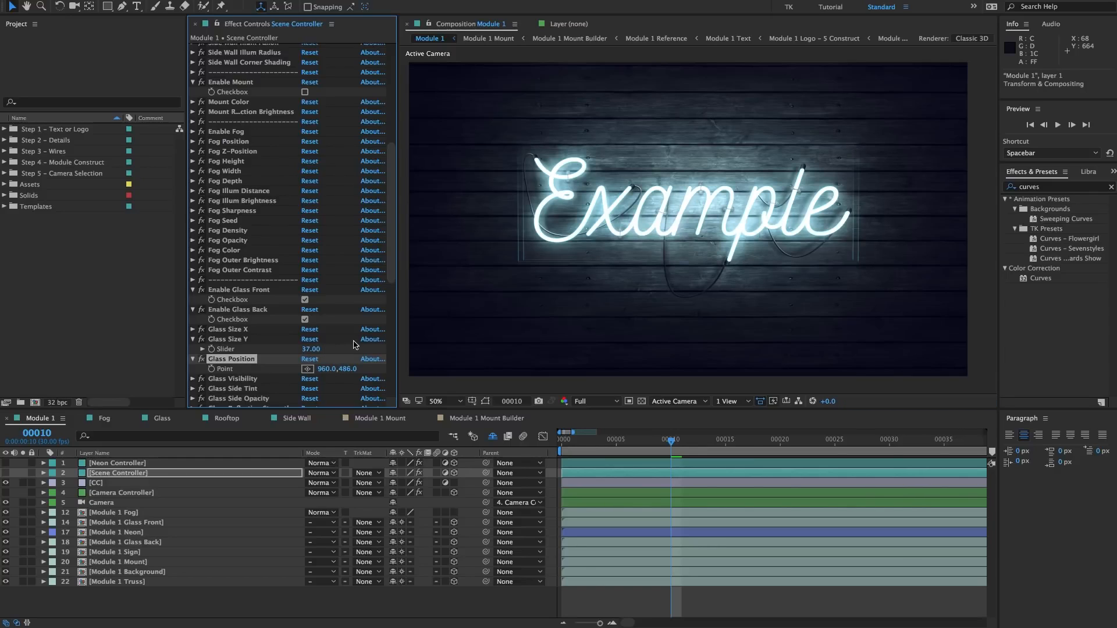
# - Try Glass Visibility at 8 and undo the change
pyautogui.scroll(-3, 349, 345)
pyautogui.scroll(-1, 347, 343)
pyautogui.click(245, 346)
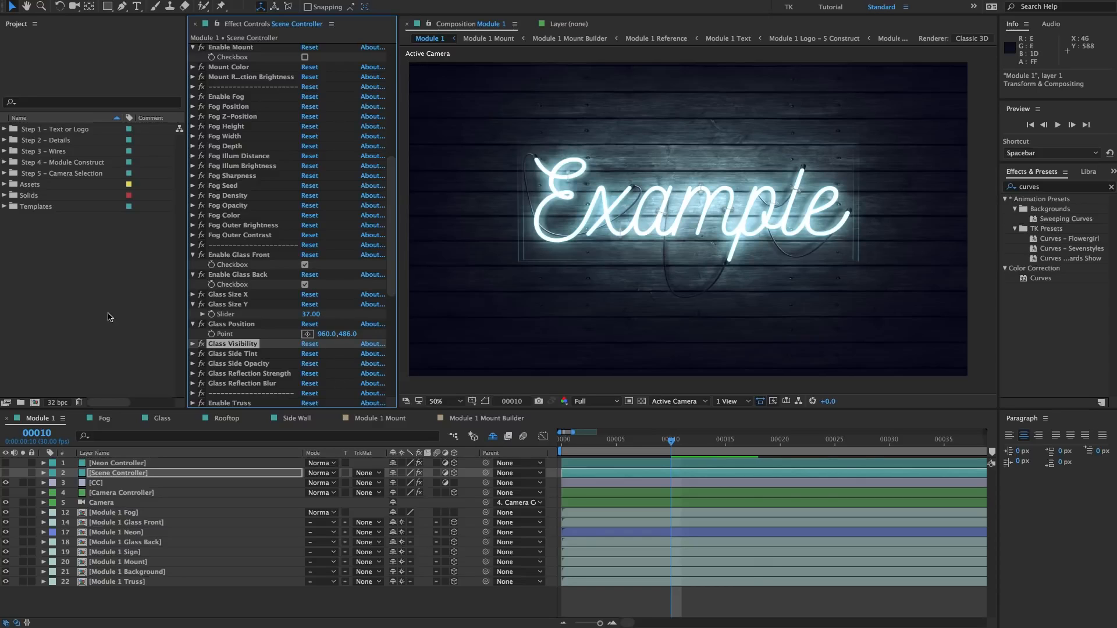
pyautogui.click(192, 344)
pyautogui.click(310, 354)
pyautogui.write('8')
pyautogui.press('Return')
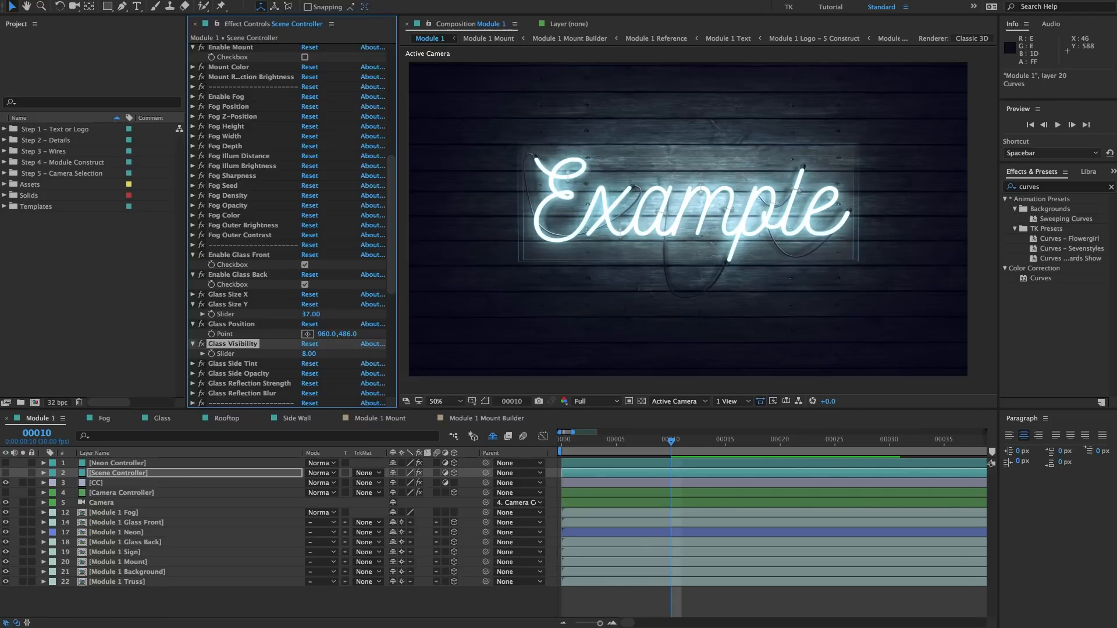
pyautogui.hotkey('ctrl', 'z')
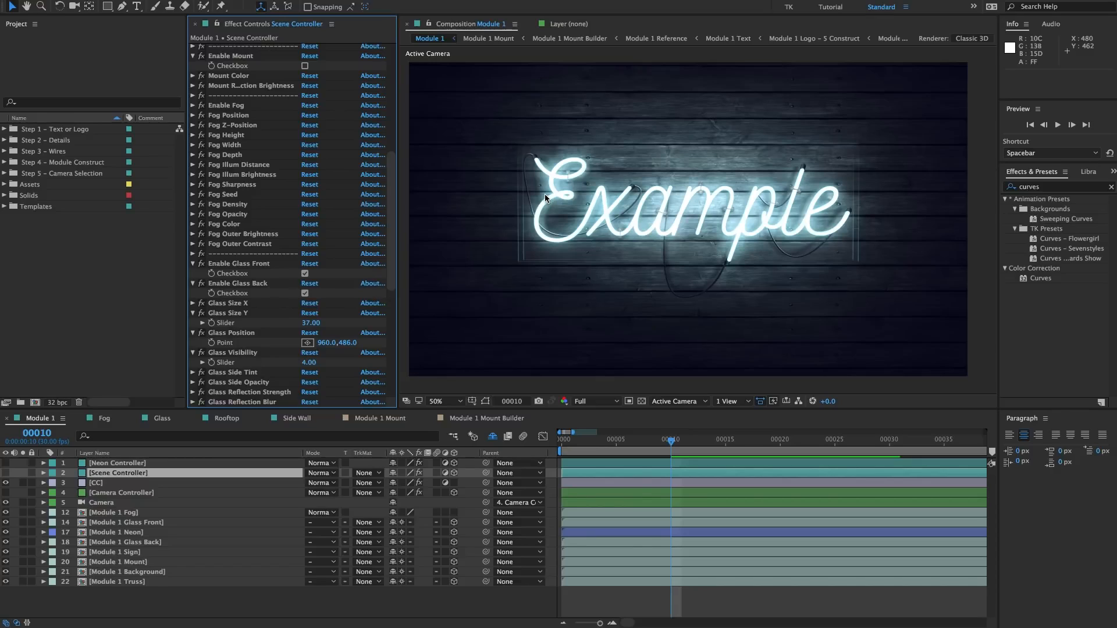
# - Try Glass Reflection Strength at 25 and undo the change
pyautogui.scroll(-1, 245, 352)
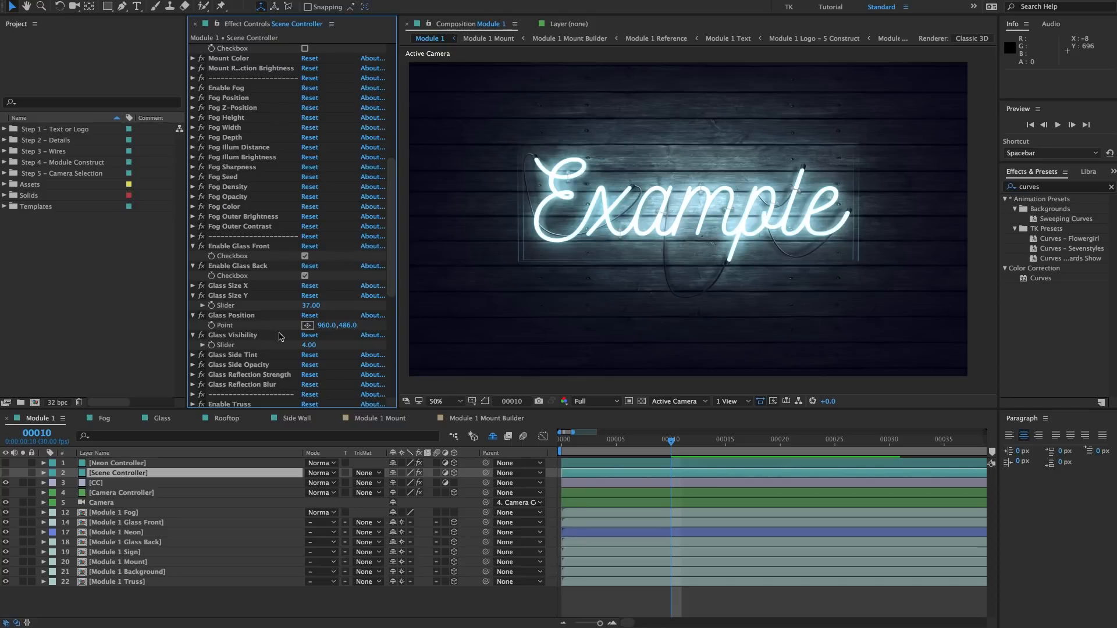
pyautogui.scroll(-1, 280, 336)
pyautogui.click(248, 358)
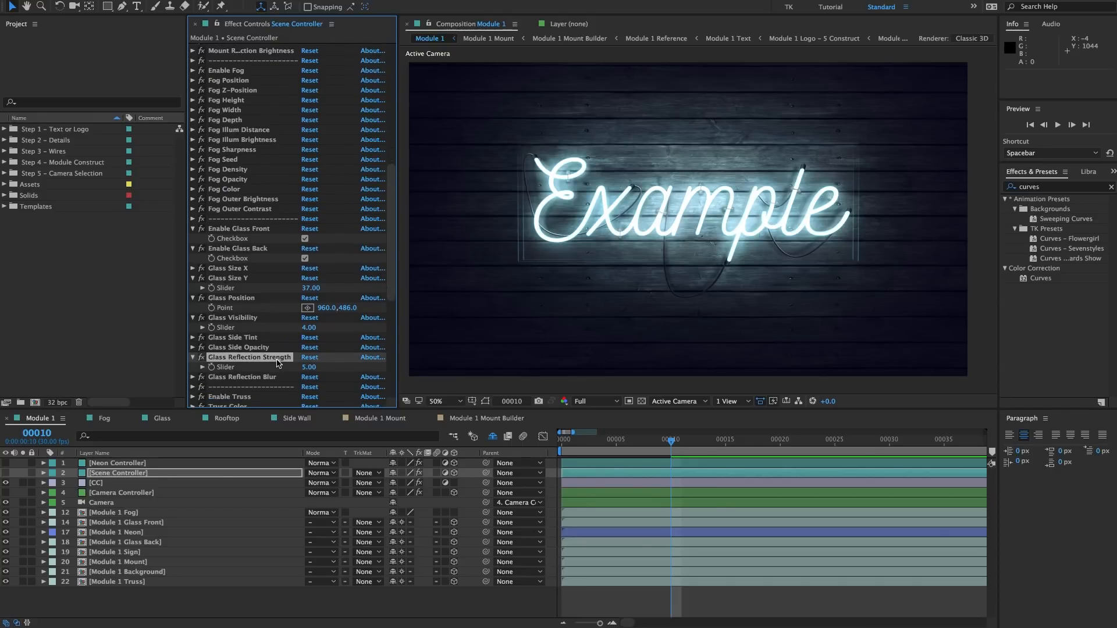
pyautogui.click(308, 367)
pyautogui.write('25')
pyautogui.press('Return')
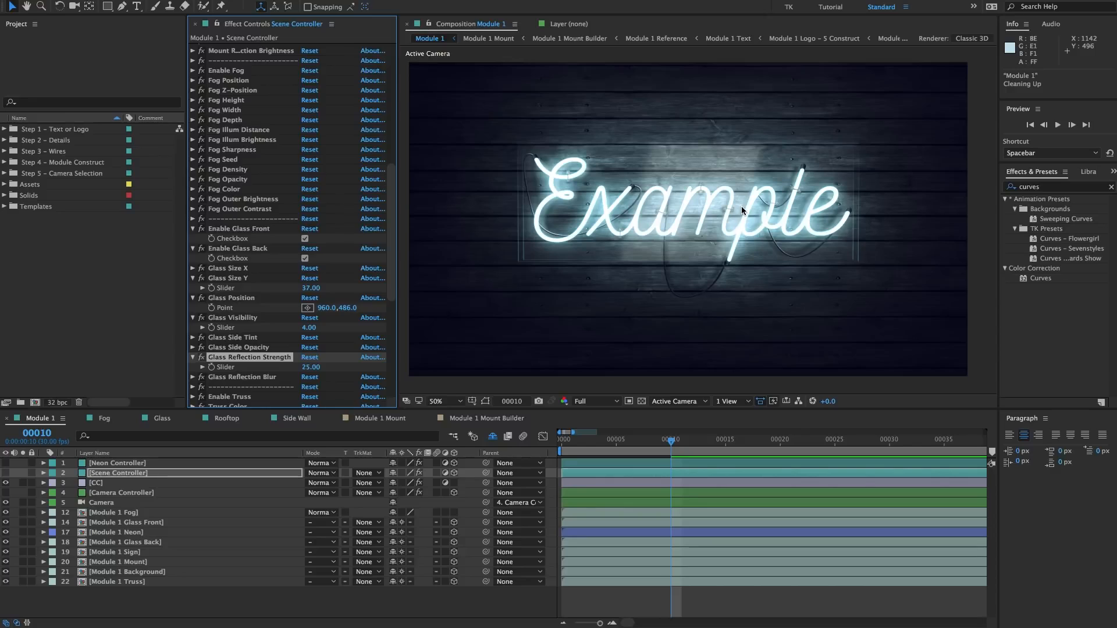
pyautogui.press('super+z')
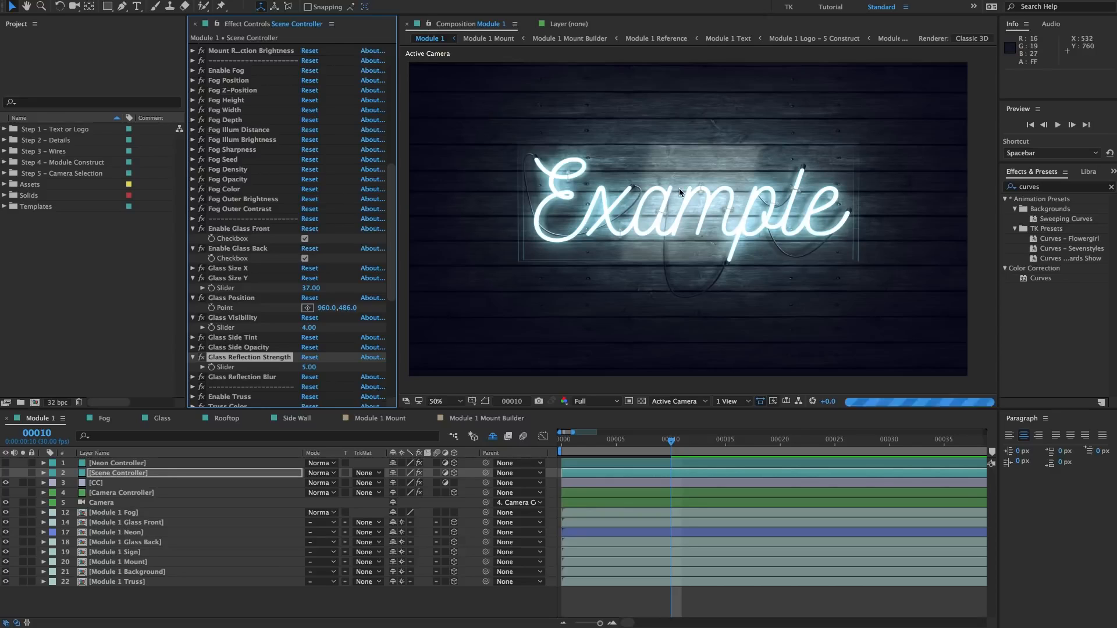
# - Try Glass Reflection Strength at 10 and undo the change
pyautogui.click(309, 367)
pyautogui.write('10')
pyautogui.press('Return')
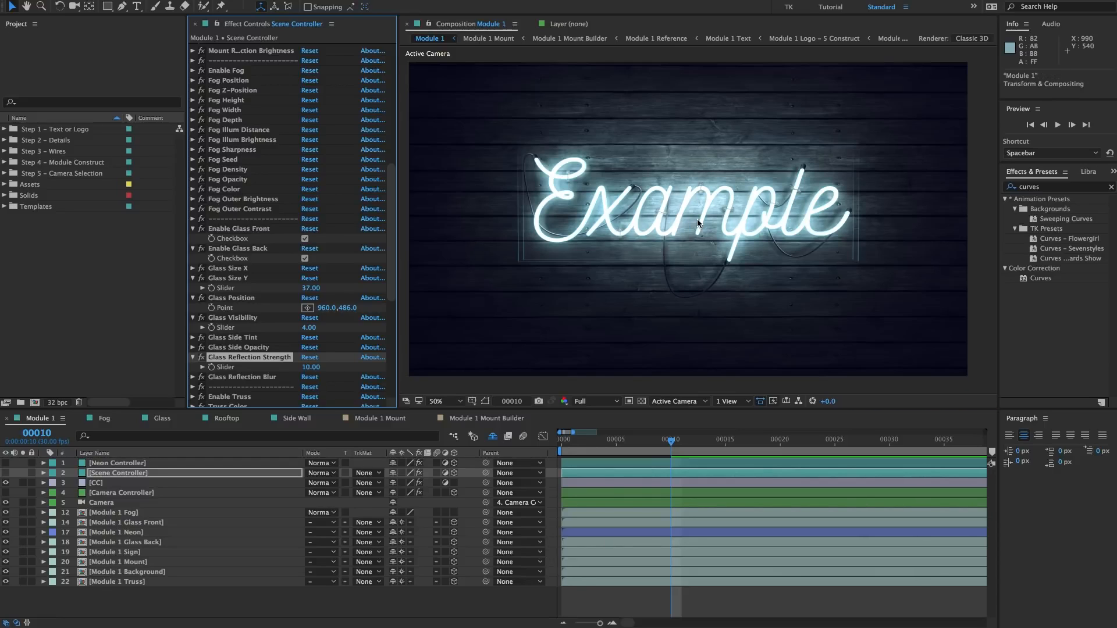
pyautogui.hotkey('ctrl', 'z')
# - Select the Enable Glass Front and Enable Glass Back controls on the Scene Controller layer to point them out
pyautogui.click(249, 232)
pyautogui.keyDown('shift'); pyautogui.click(249, 248); pyautogui.keyUp('shift')
pyautogui.click(290, 243)
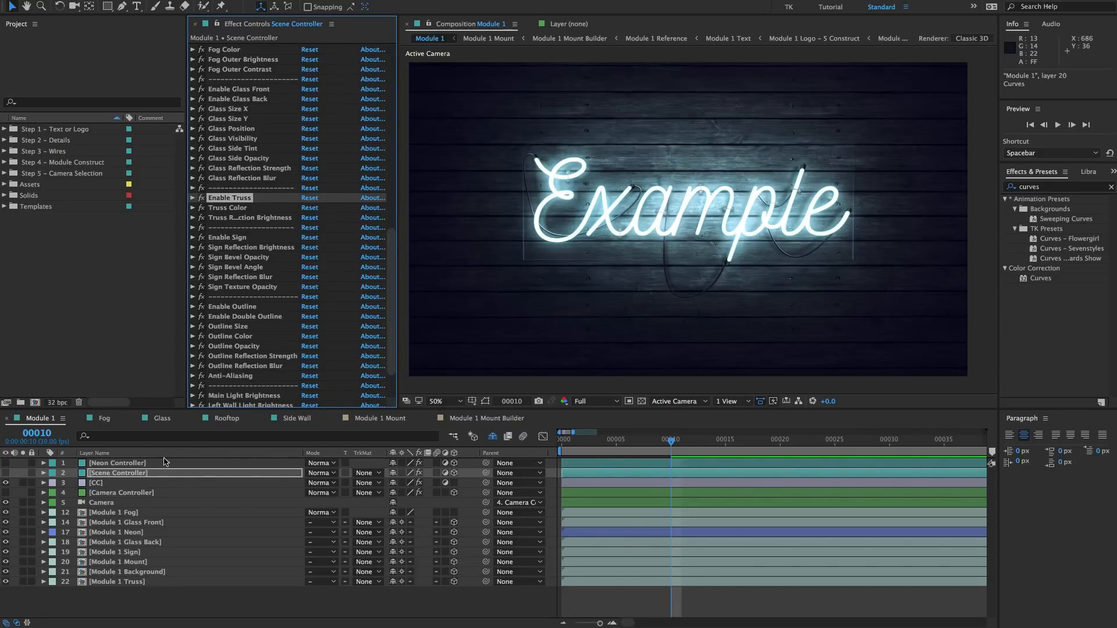
# - Go to the Rooftop composition and open its Rooftop Truss precomp, down to Rooftop Truss Builder
pyautogui.click(226, 418)
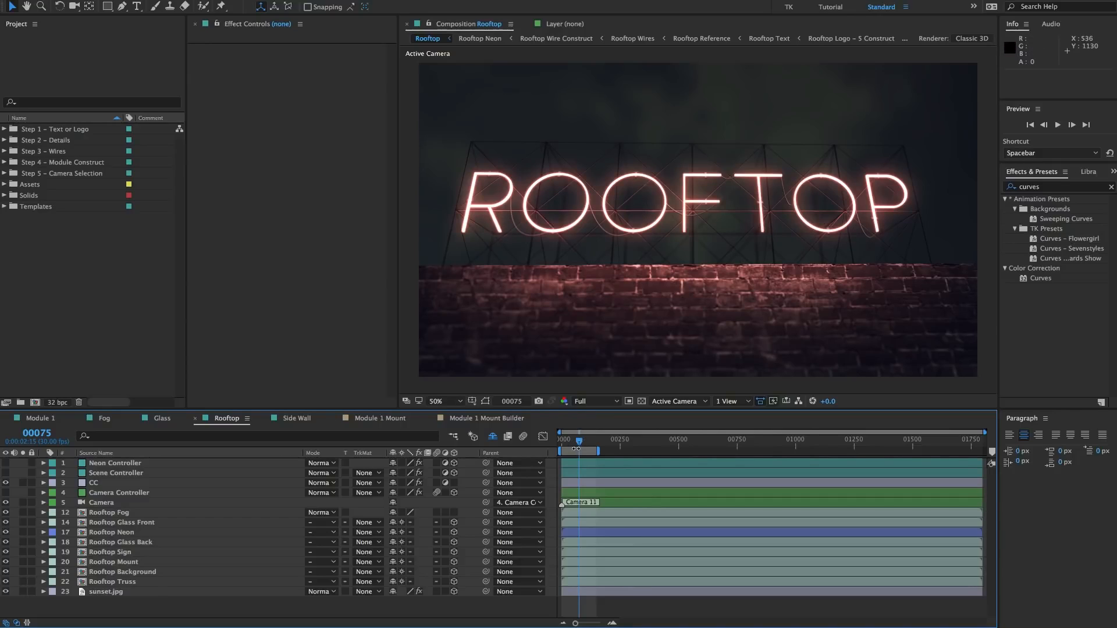
pyautogui.press('=')
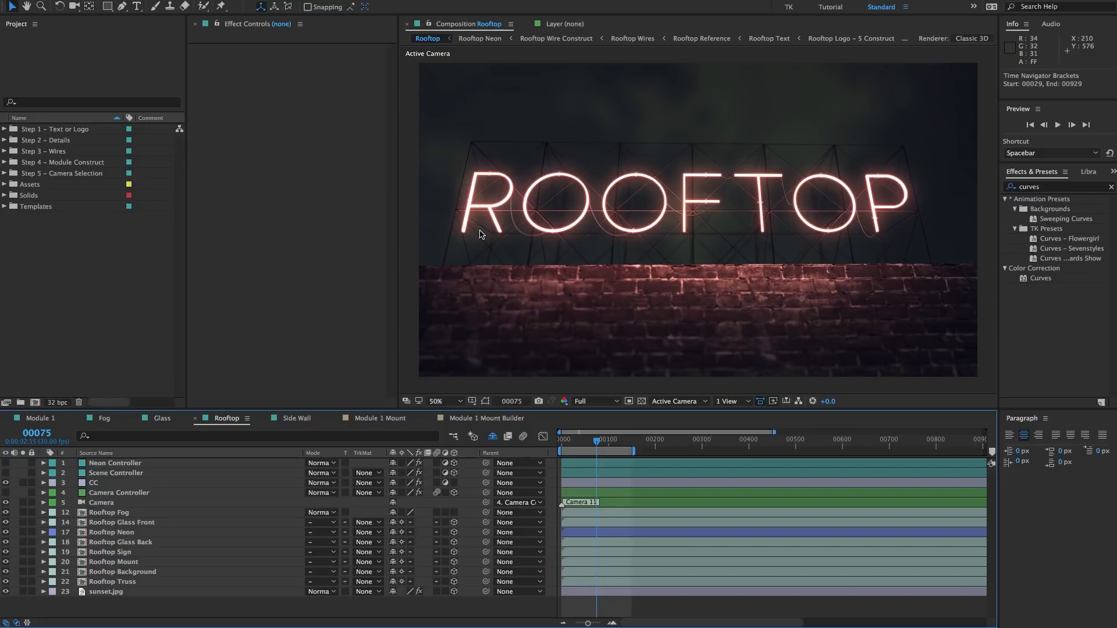
pyautogui.doubleClick(131, 582)
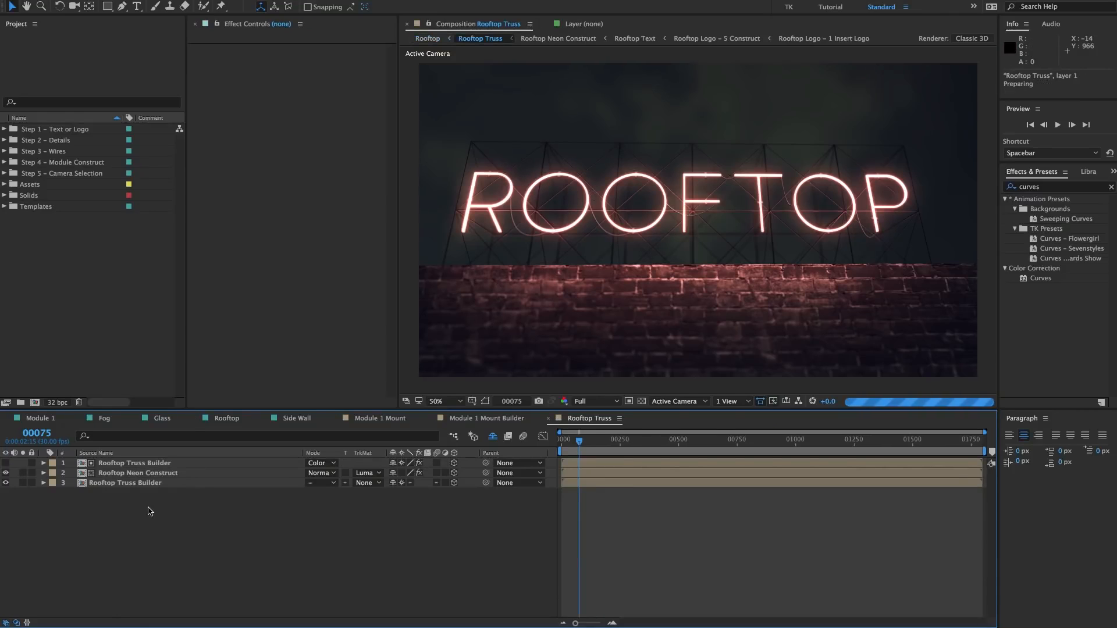
pyautogui.doubleClick(121, 483)
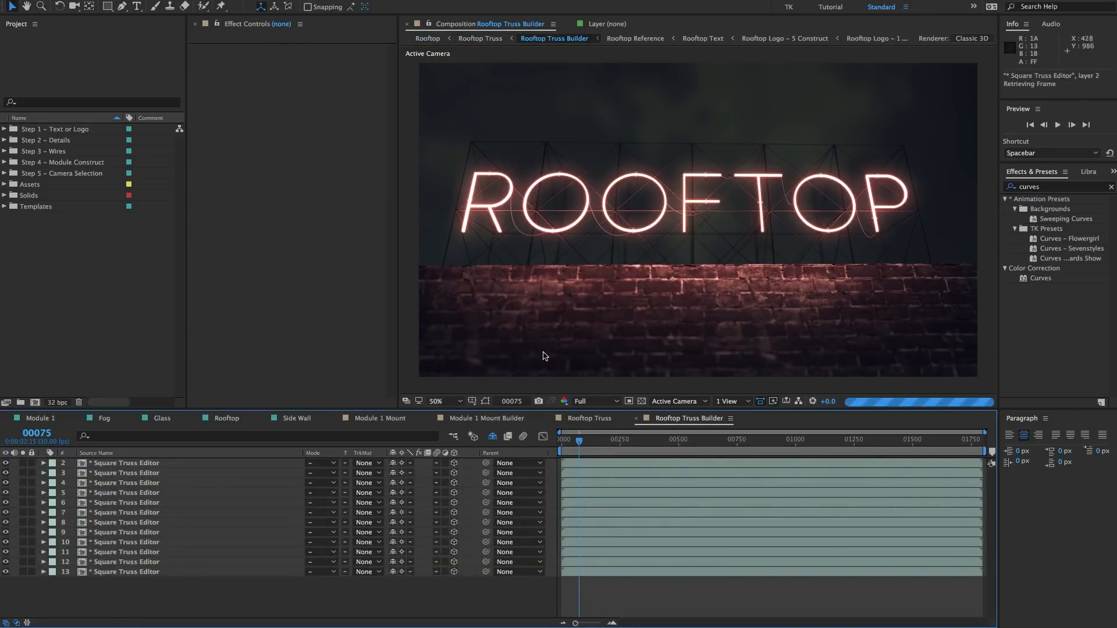
# - Delete the Square Truss Editor layers 2 to 12 in Rooftop Truss Builder, keeping only the last one
pyautogui.click(198, 463)
pyautogui.keyDown('shift'); pyautogui.click(154, 562); pyautogui.keyUp('shift')
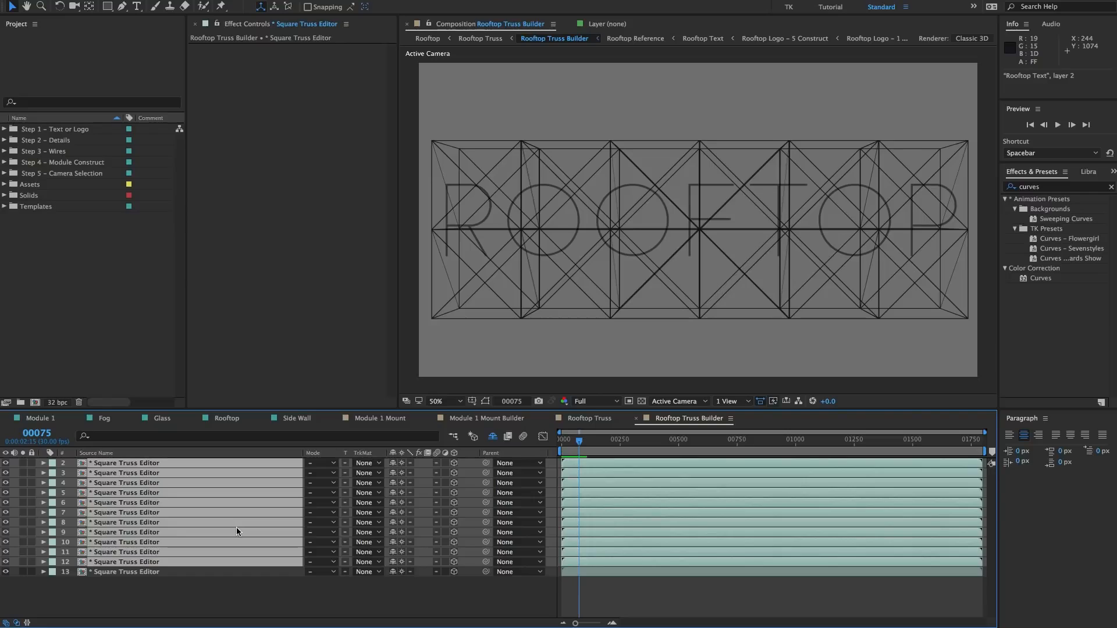
pyautogui.press('Delete')
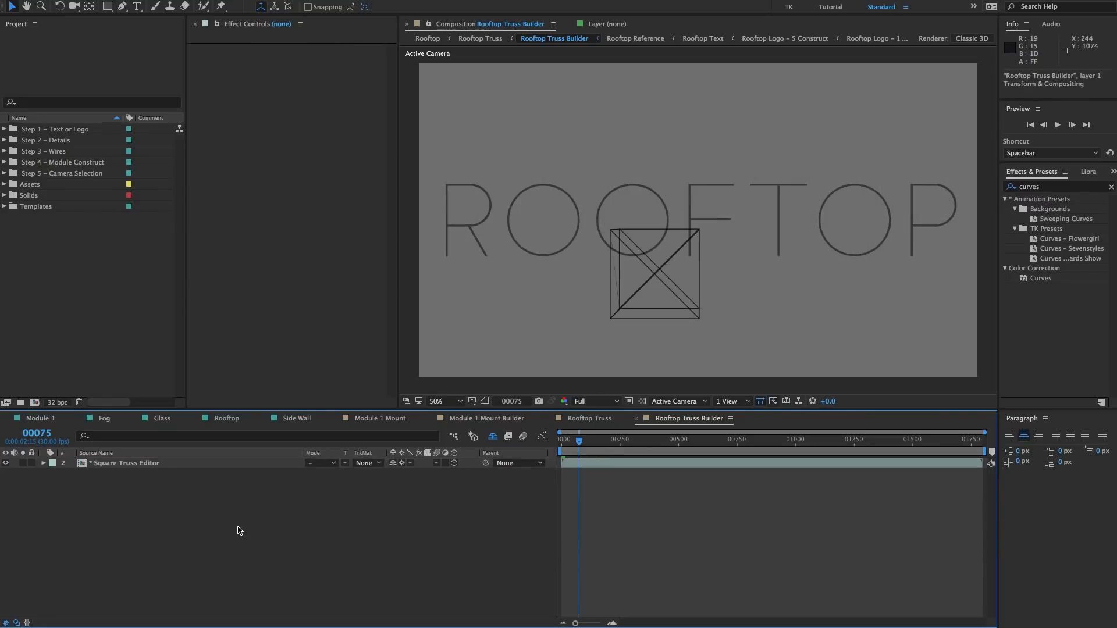
# - Duplicate the remaining Square Truss Editor layer, stack the copy directly above the original square, and select the copy
pyautogui.click(132, 465)
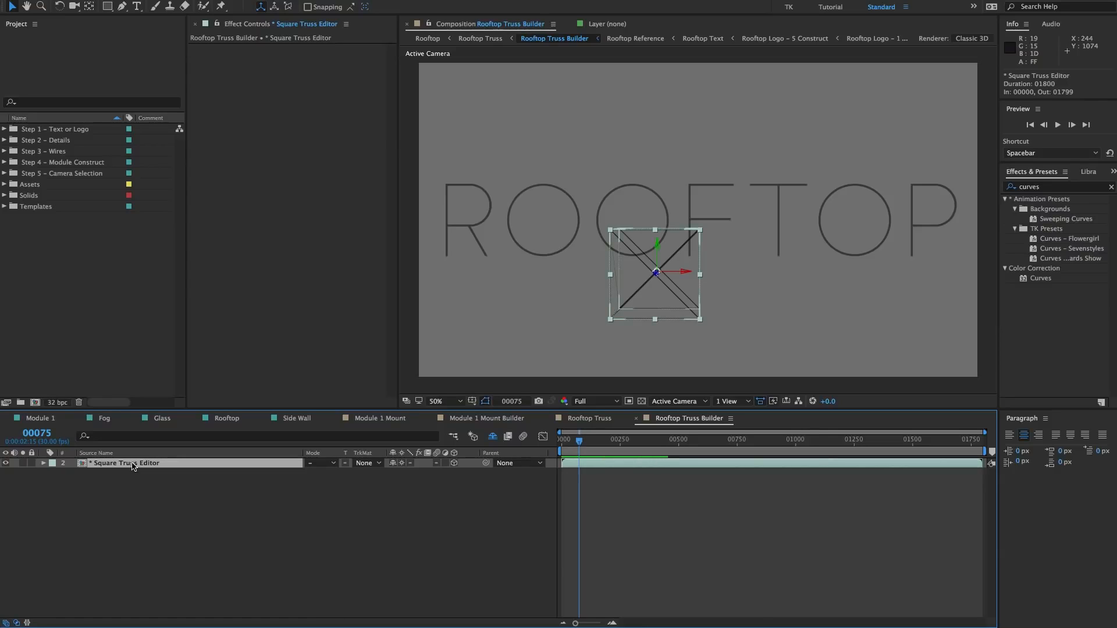
pyautogui.hotkey('ctrl', 'd')
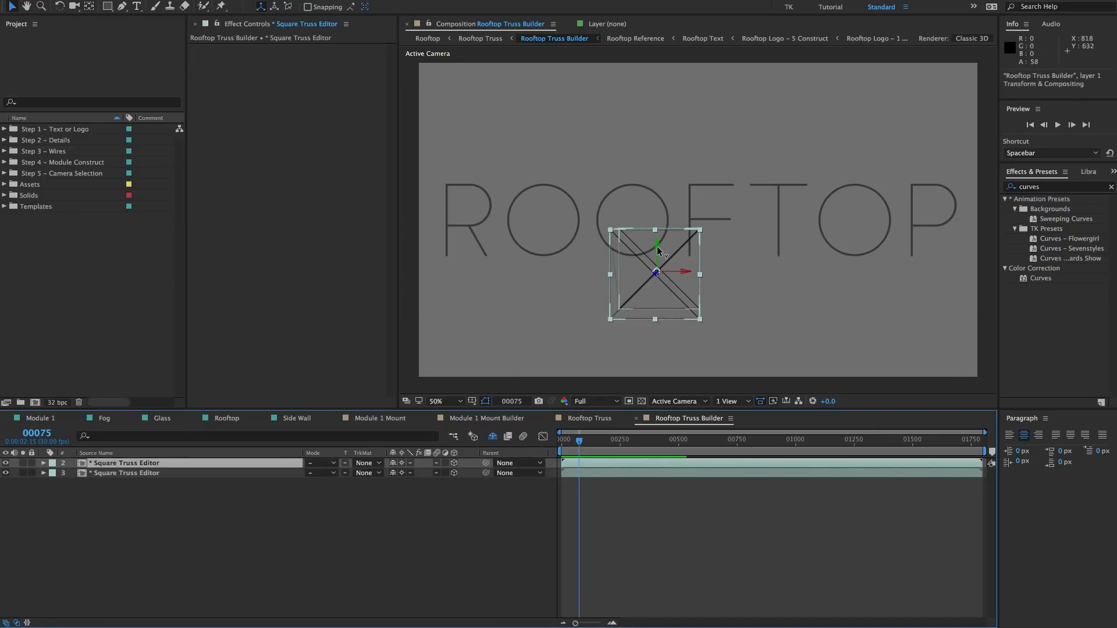
pyautogui.moveTo(657, 246); pyautogui.dragTo(661, 160)
pyautogui.click(335, 540)
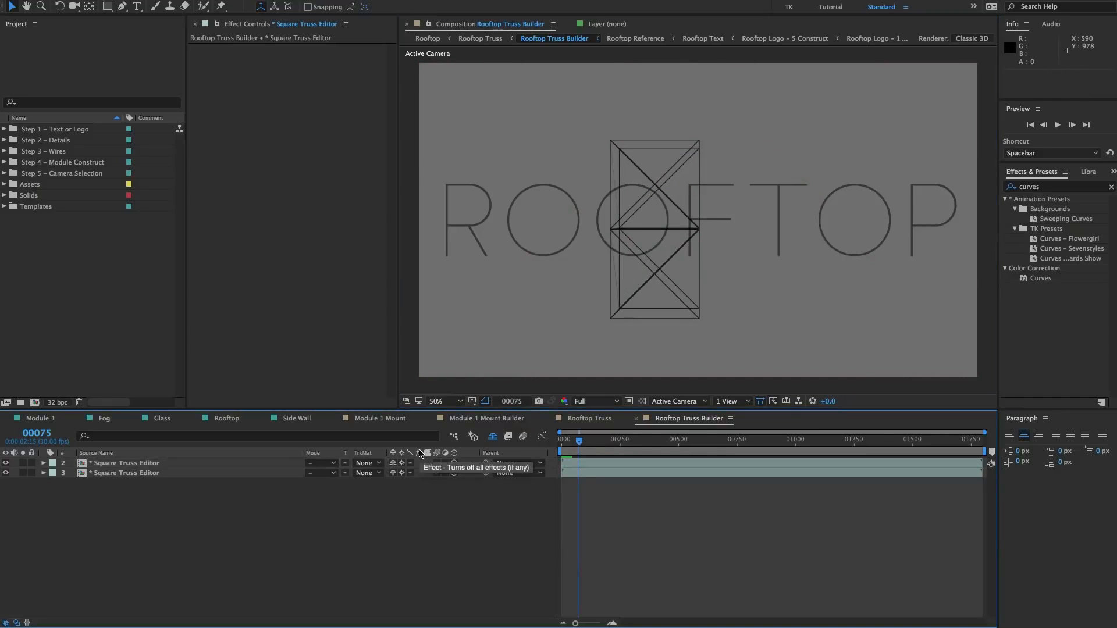
pyautogui.click(135, 465)
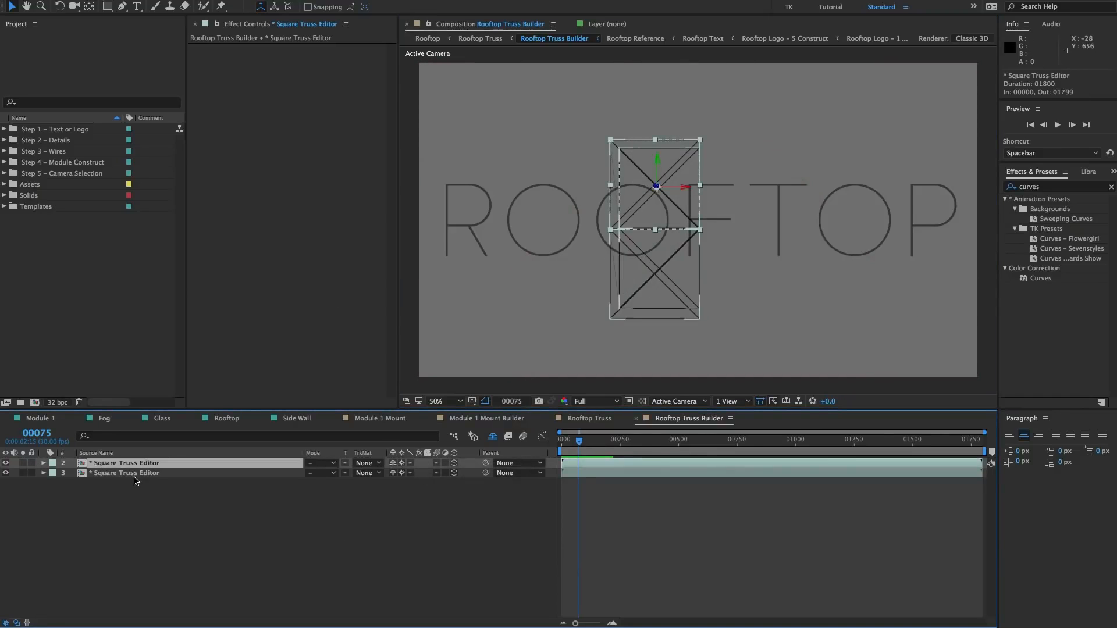
# - Duplicate both stacked Square Truss Editor layers and place the copies one square width to the left of the originals
pyautogui.keyDown('shift'); pyautogui.click(135, 474); pyautogui.keyUp('shift')
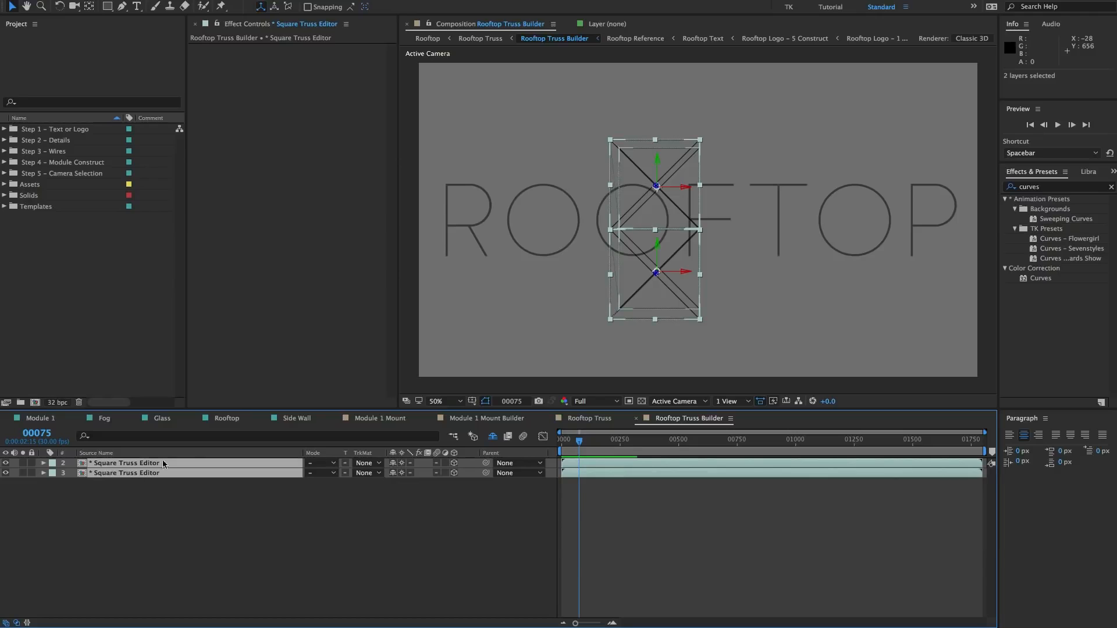
pyautogui.hotkey('ctrl', 'd')
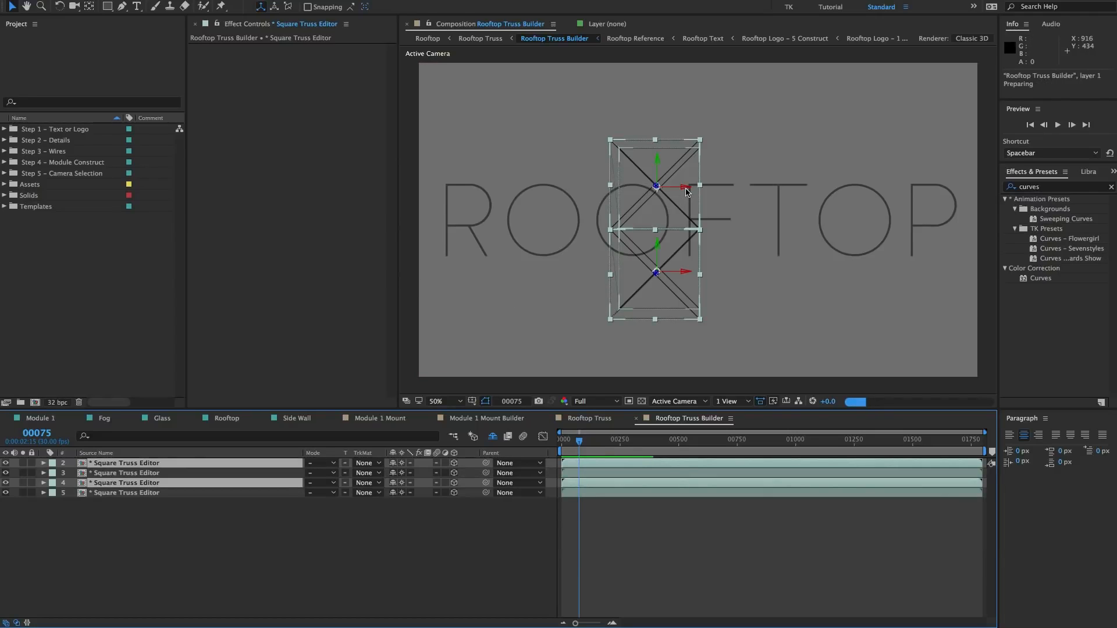
pyautogui.moveTo(687, 190); pyautogui.dragTo(599, 191)
# - Duplicate all four Square Truss Editor layers and place the copies two square widths to the right, forming a four-by-two truss
pyautogui.click(145, 463)
pyautogui.keyDown('shift'); pyautogui.click(164, 492); pyautogui.keyUp('shift')
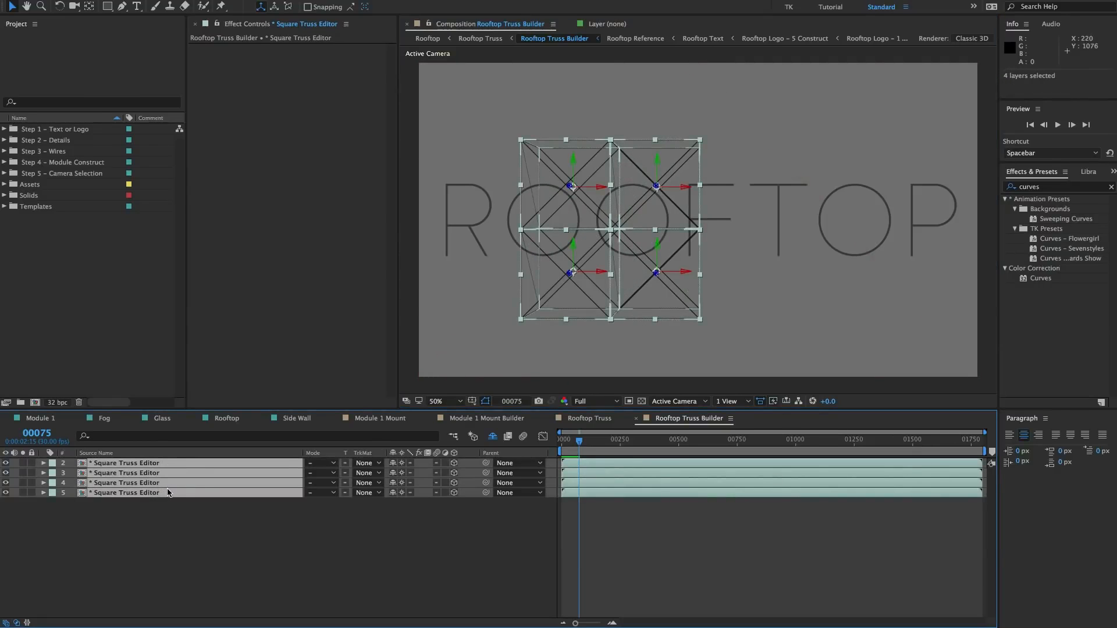
pyautogui.hotkey('ctrl', 'd')
pyautogui.moveTo(684, 189); pyautogui.dragTo(860, 195)
pyautogui.click(476, 544)
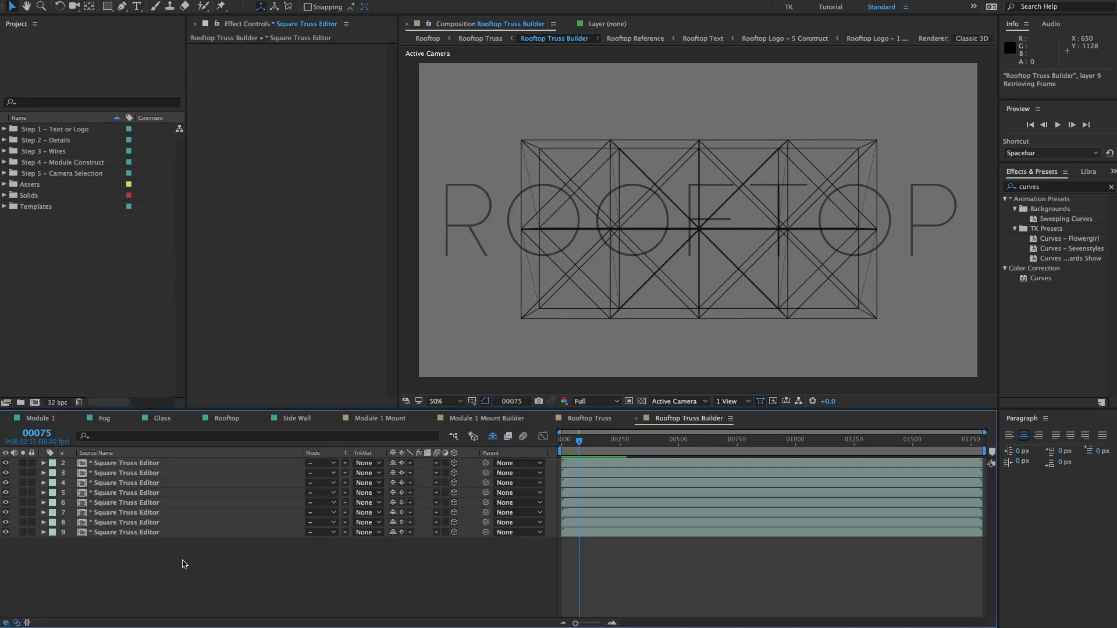
# - Return to the Rooftop composition, open its Rooftop Background precomp, and examine the Rooftop Front brick wall layer
pyautogui.click(427, 38)
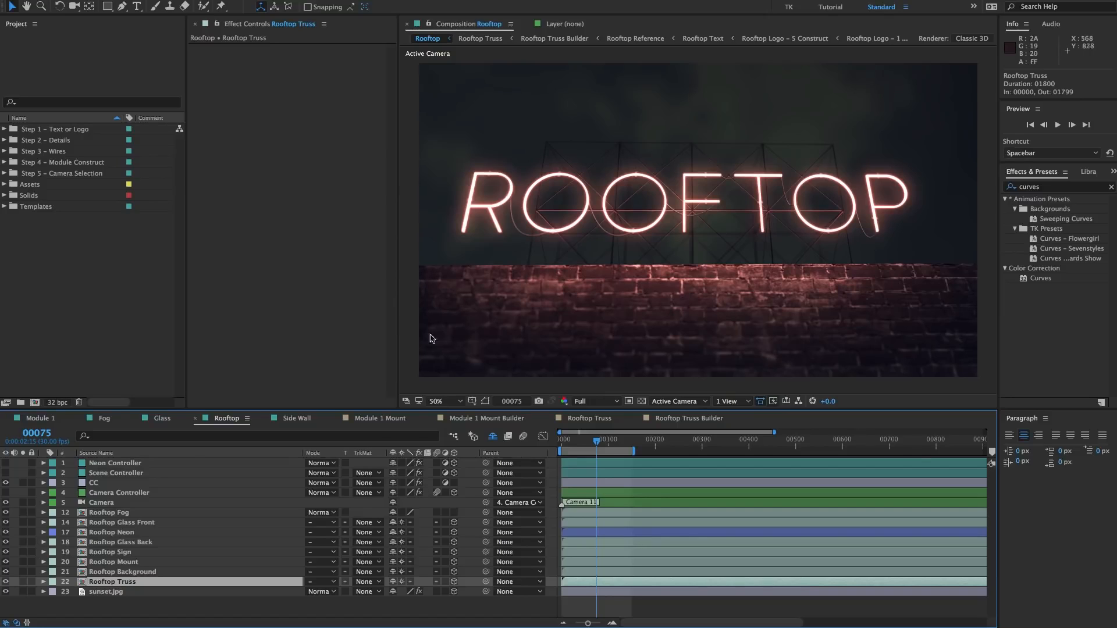
pyautogui.doubleClick(119, 574)
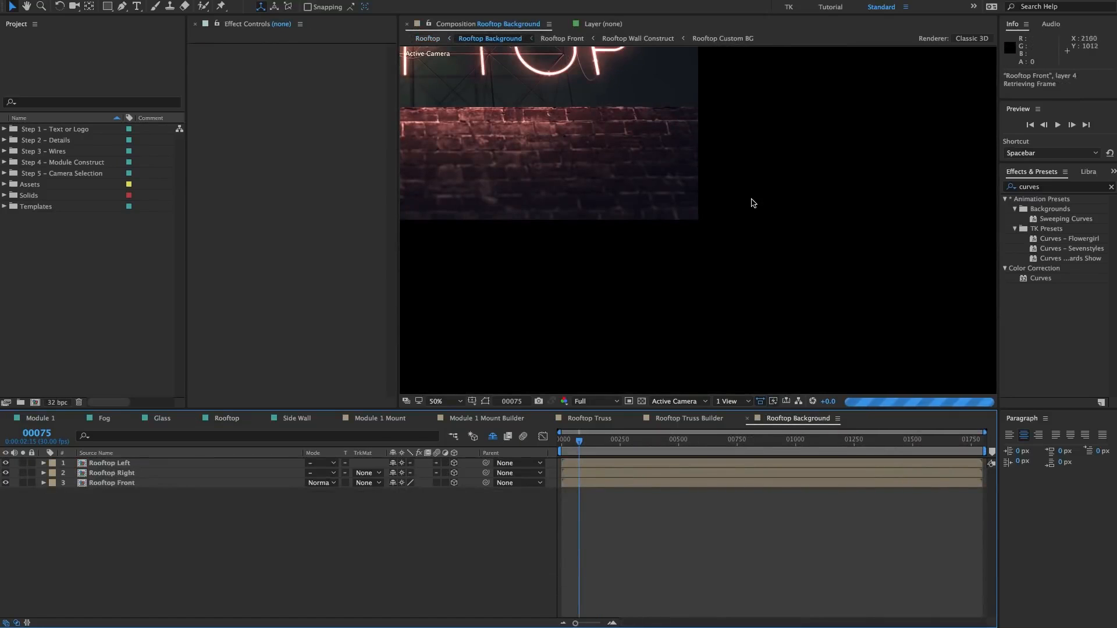
pyautogui.scroll(-1, 681, 182)
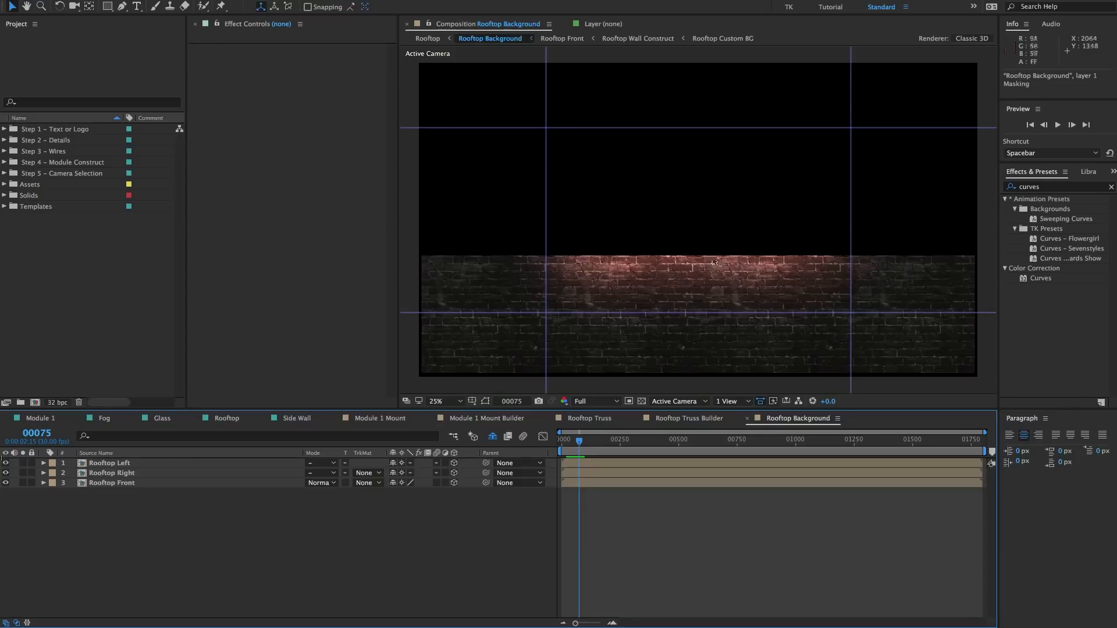
pyautogui.click(107, 483)
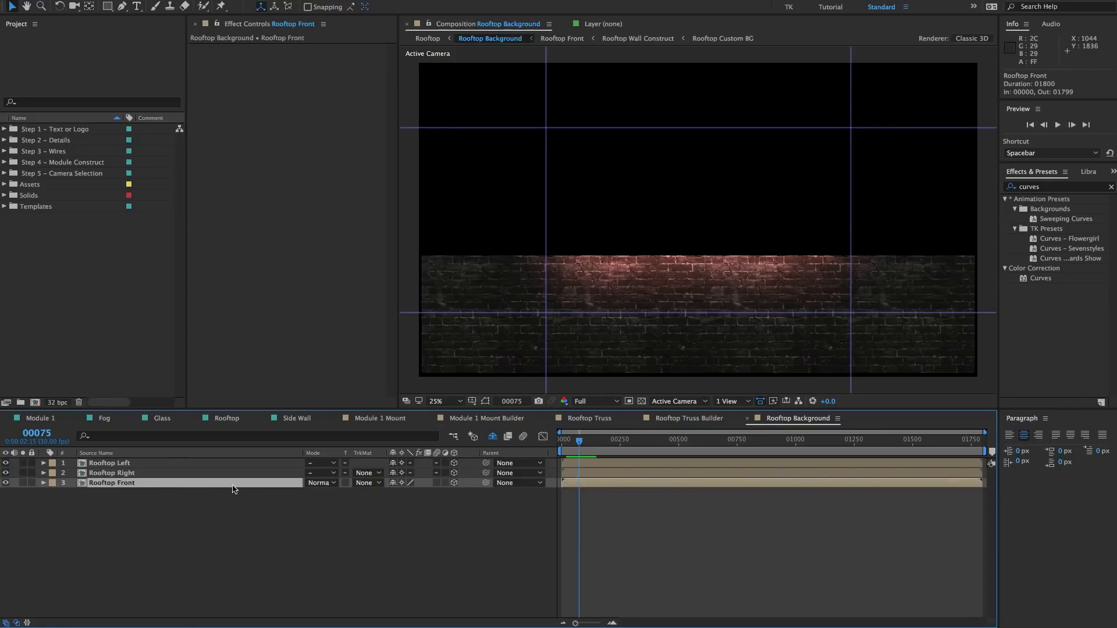
pyautogui.scroll(-1, 622, 244)
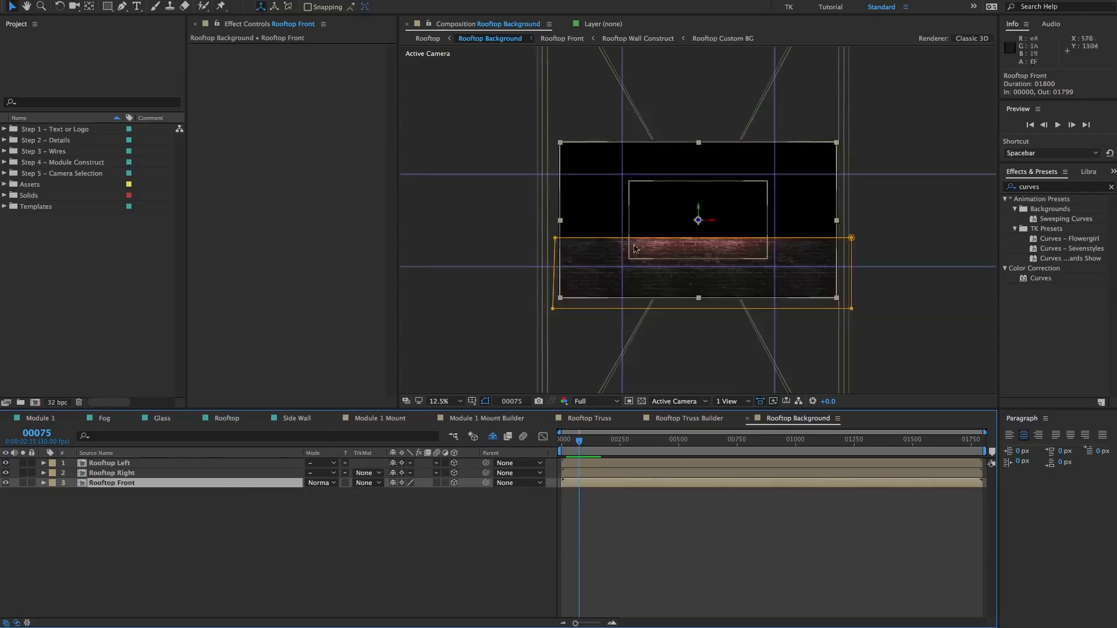
pyautogui.scroll(1, 688, 260)
pyautogui.press('space')
pyautogui.moveTo(687, 261); pyautogui.dragTo(685, 200)
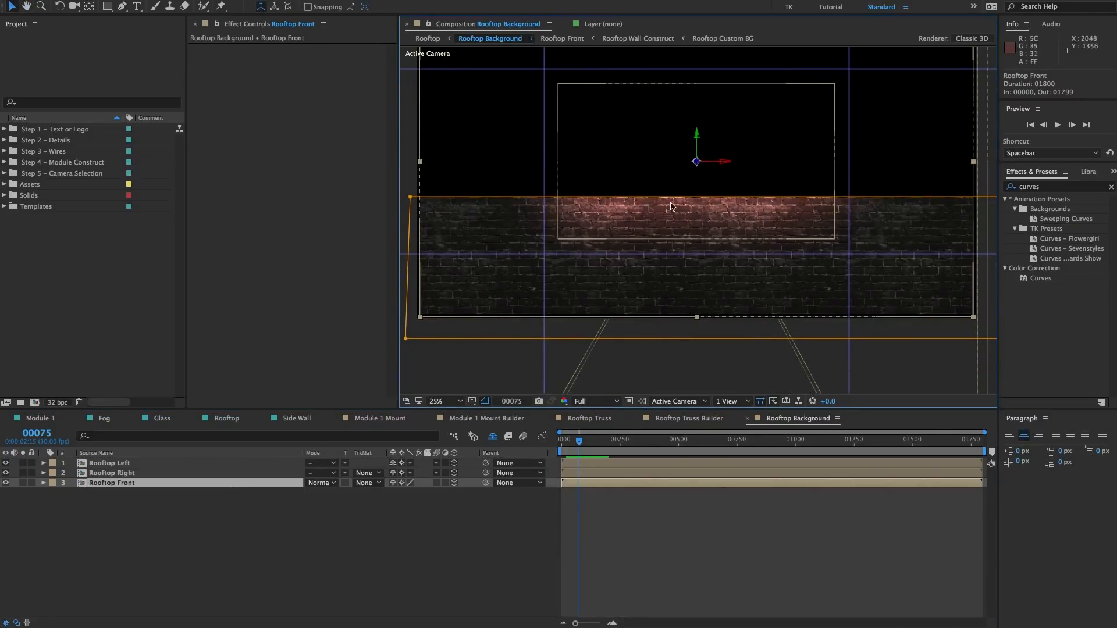
# - Return to the Rooftop composition and reveal the position and scale properties of the sunset.jpg background layer
pyautogui.click(441, 39)
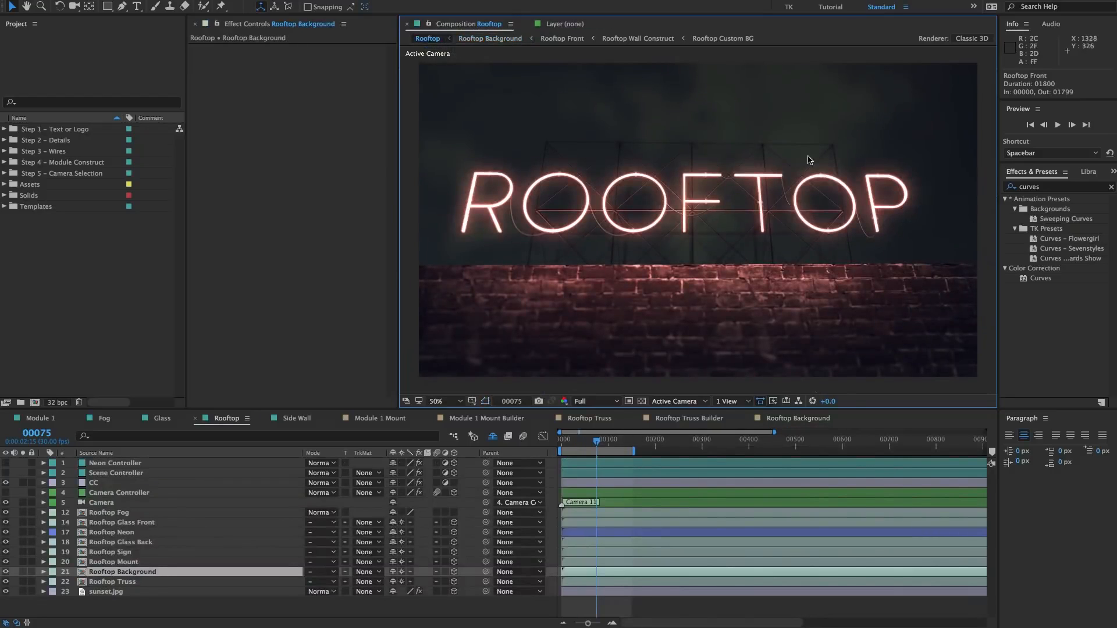
pyautogui.click(106, 592)
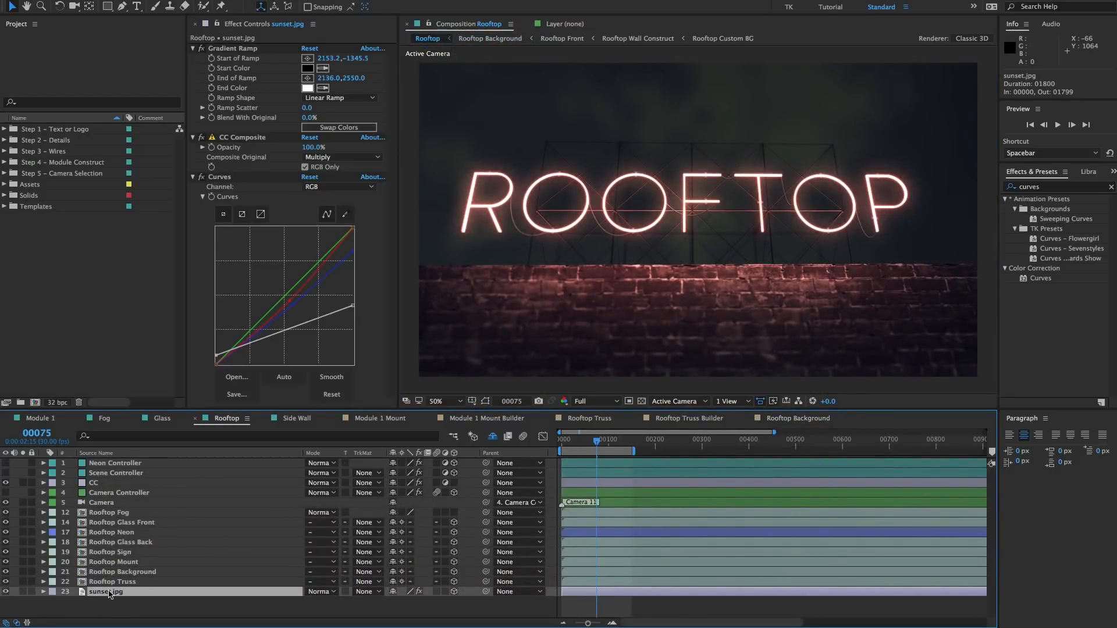
pyautogui.press('p')
pyautogui.press('s')
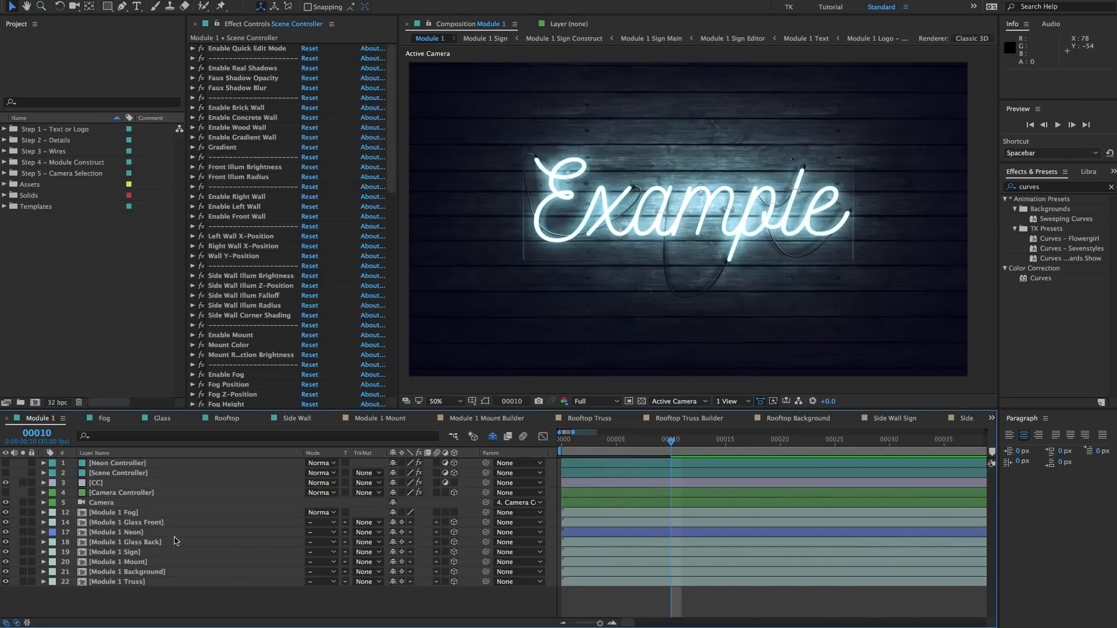
# - Turn off Enable Glass Front and Enable Glass Back on Module 1's Scene Controller, and collapse both controls
pyautogui.scroll(-2, 329, 225)
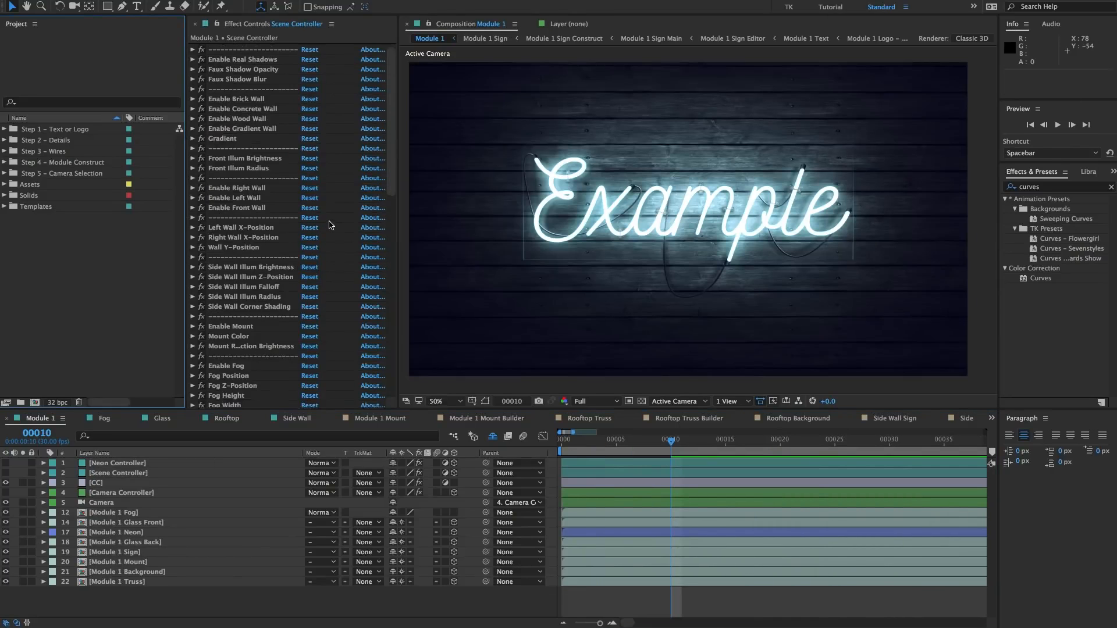
pyautogui.scroll(-10, 329, 225)
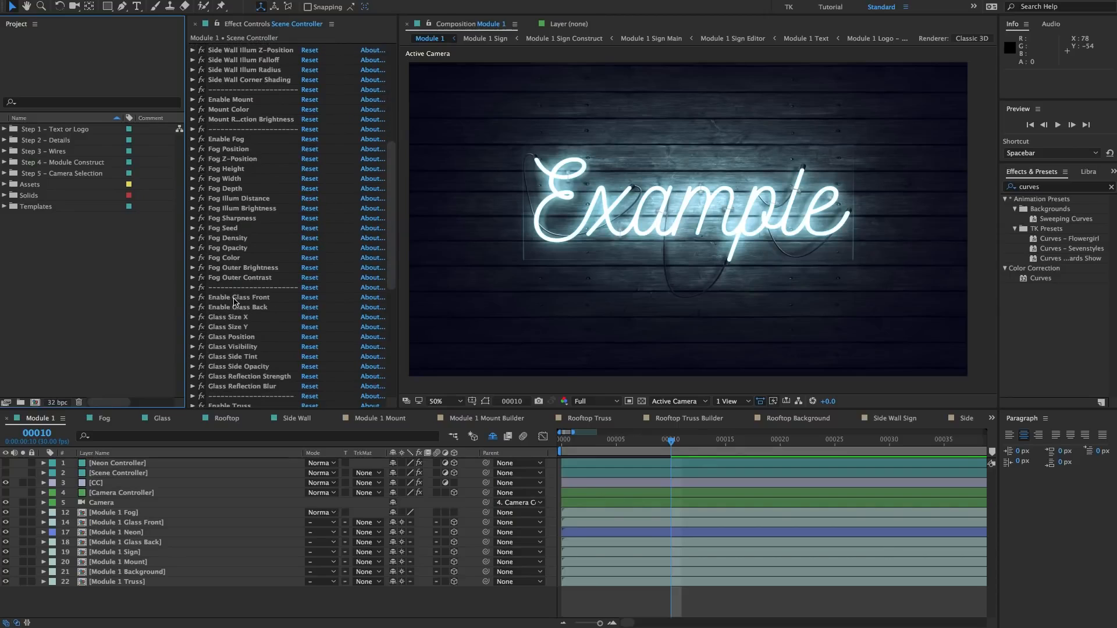
pyautogui.click(234, 302)
pyautogui.click(193, 307)
pyautogui.click(193, 297)
pyautogui.click(304, 307)
pyautogui.press('super+z')
pyautogui.press('super+z')
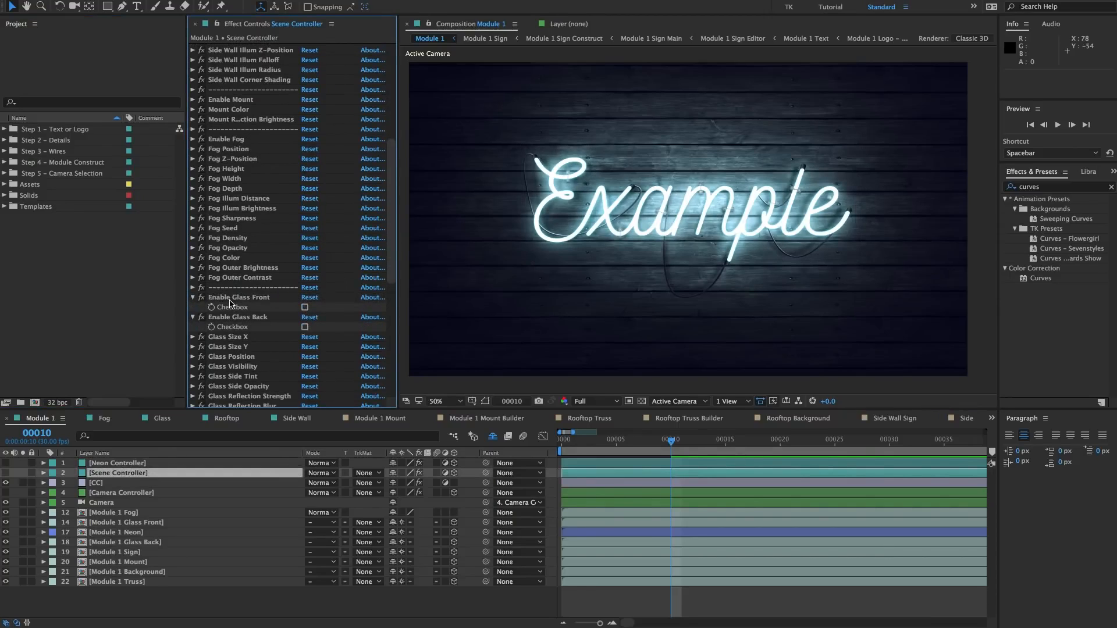
pyautogui.click(229, 298)
pyautogui.click(219, 317)
pyautogui.click(193, 317)
pyautogui.click(194, 297)
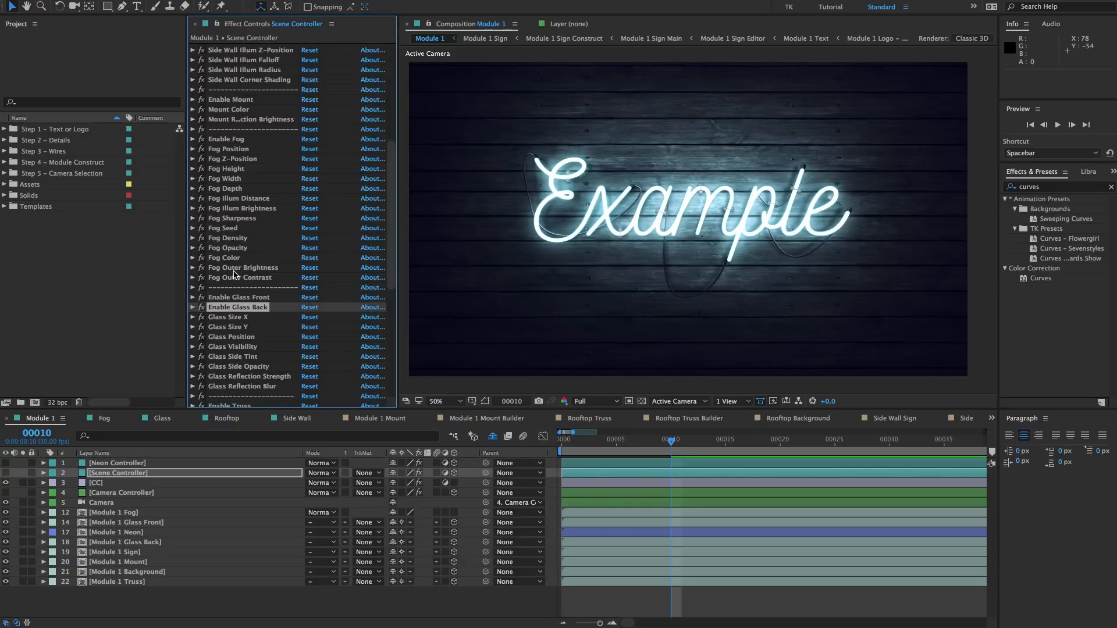
# - Turn on Enable Sign in Module 1's Scene Controller
pyautogui.scroll(-3, 235, 276)
pyautogui.scroll(-4, 235, 344)
pyautogui.click(209, 316)
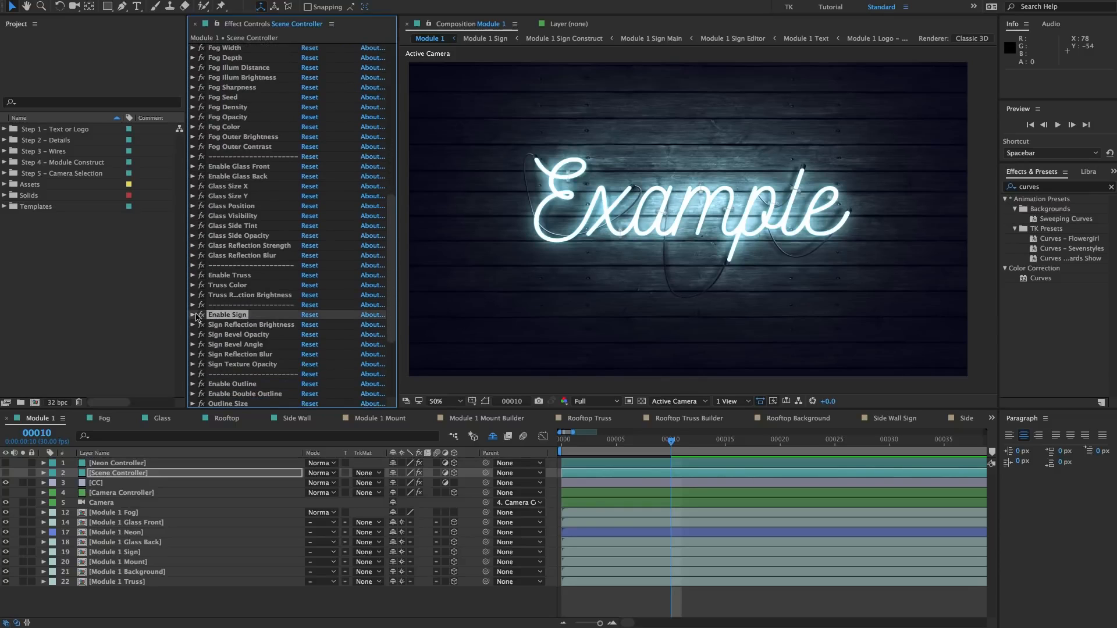
pyautogui.click(192, 316)
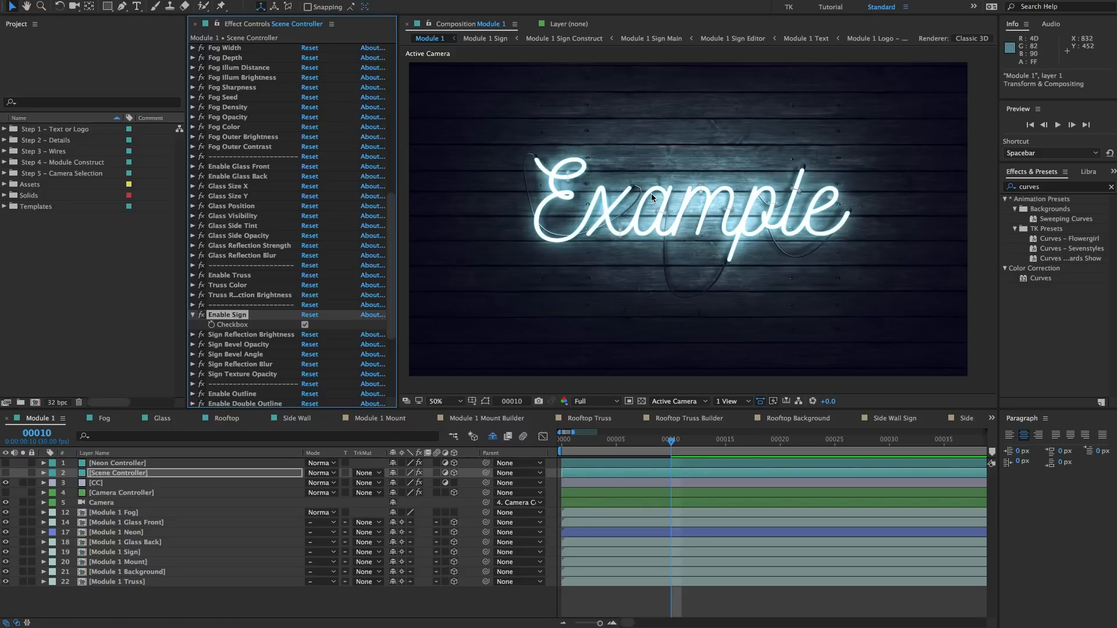
pyautogui.click(156, 283)
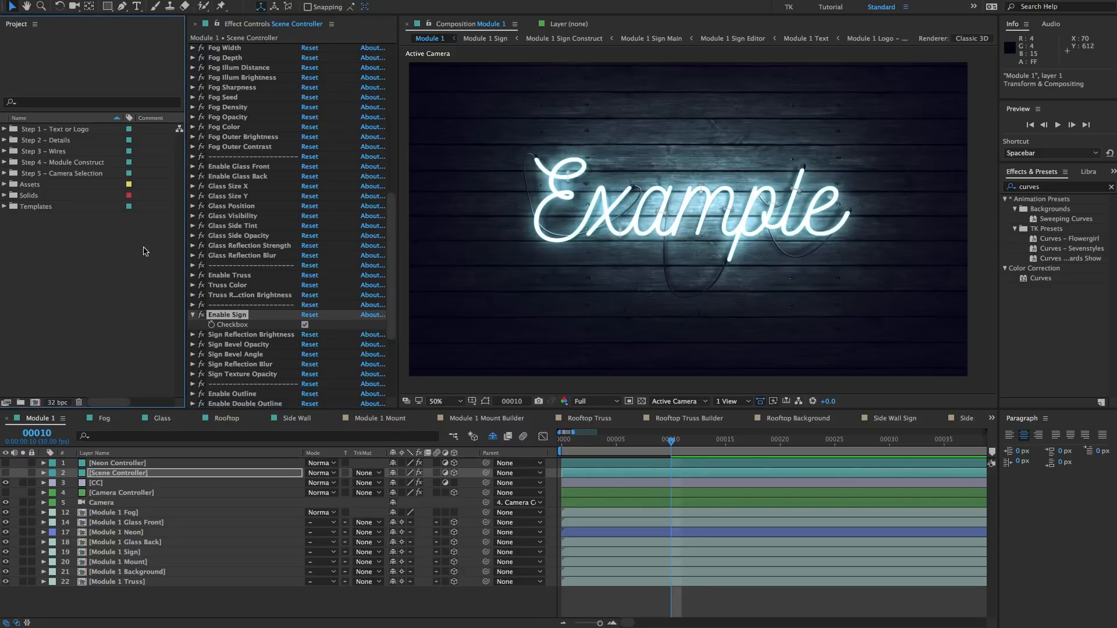
# - Turn off Enable Front Wall and turn on Enable Left Wall in Module 1's Scene Controller
pyautogui.scroll(8, 261, 211)
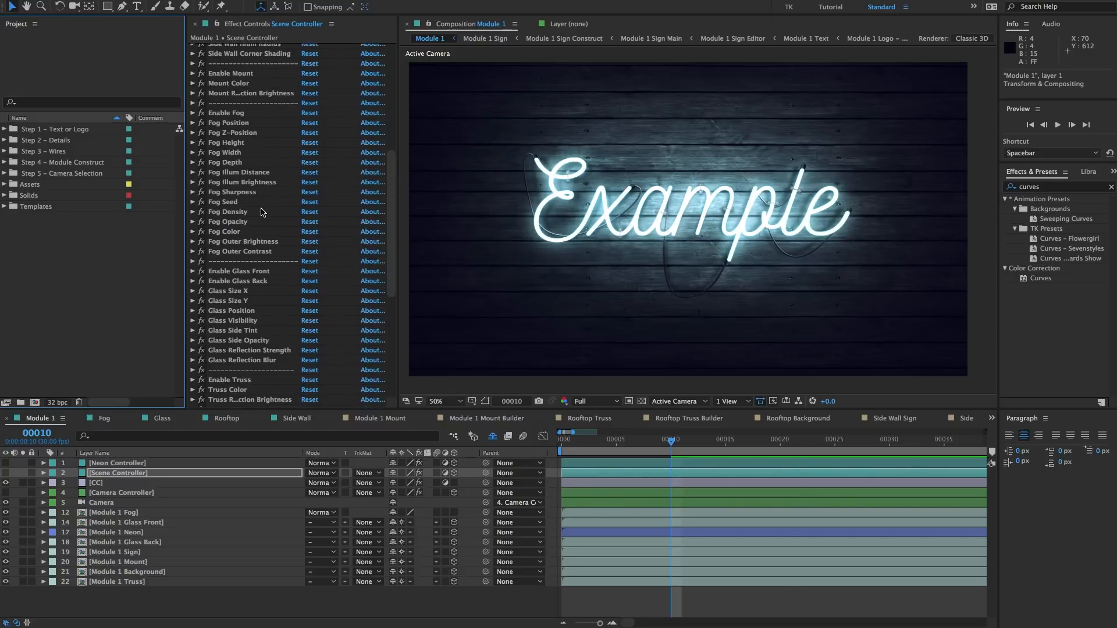
pyautogui.scroll(3, 247, 177)
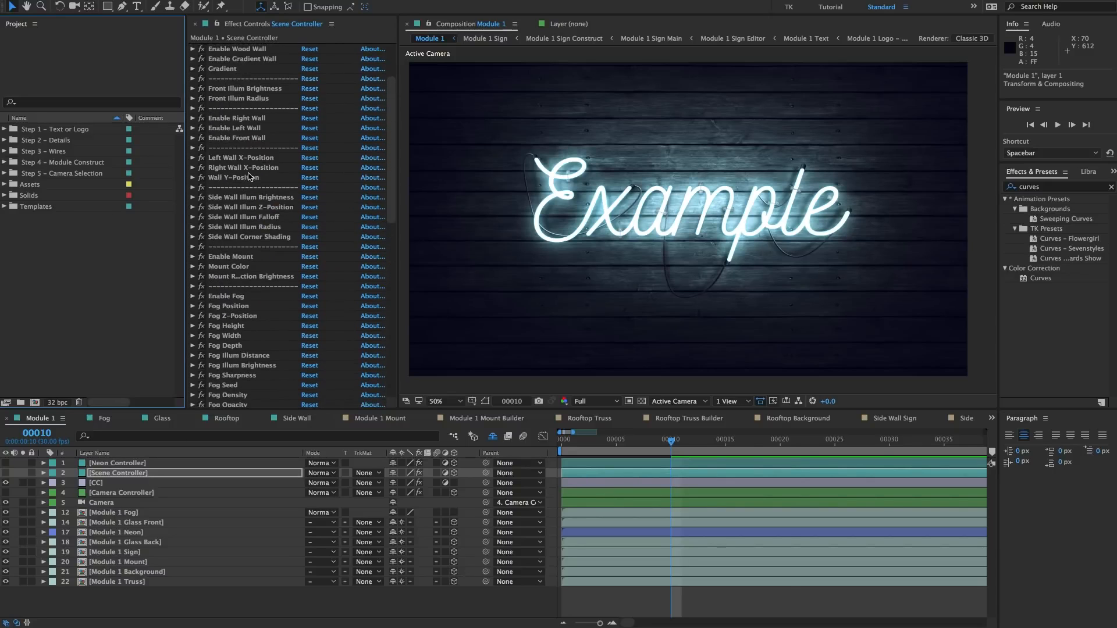
pyautogui.click(243, 138)
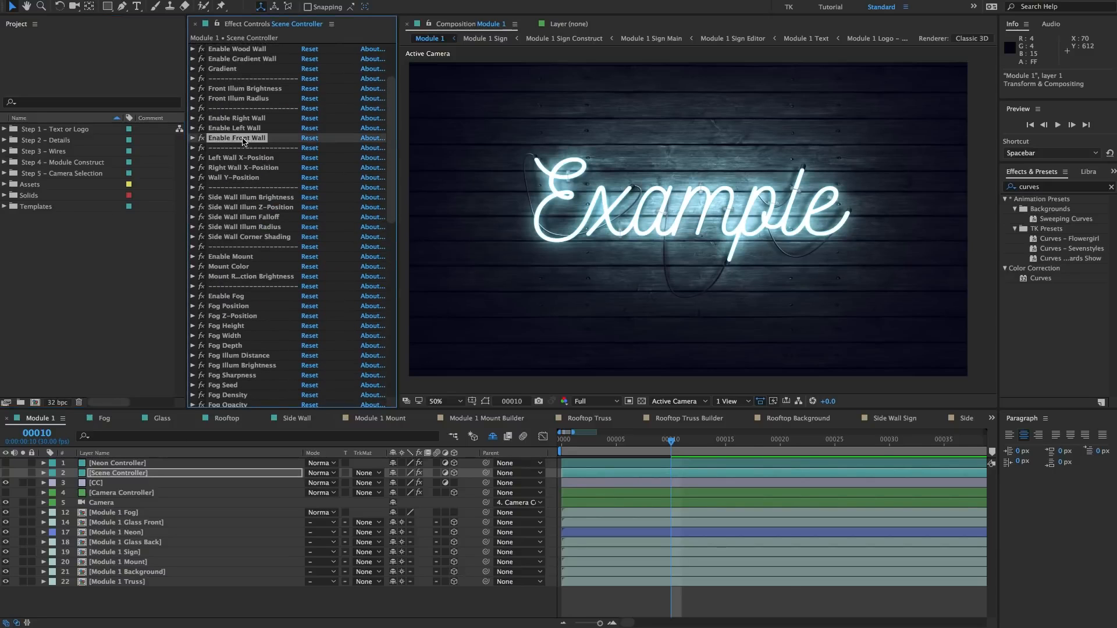
pyautogui.click(193, 139)
pyautogui.click(210, 129)
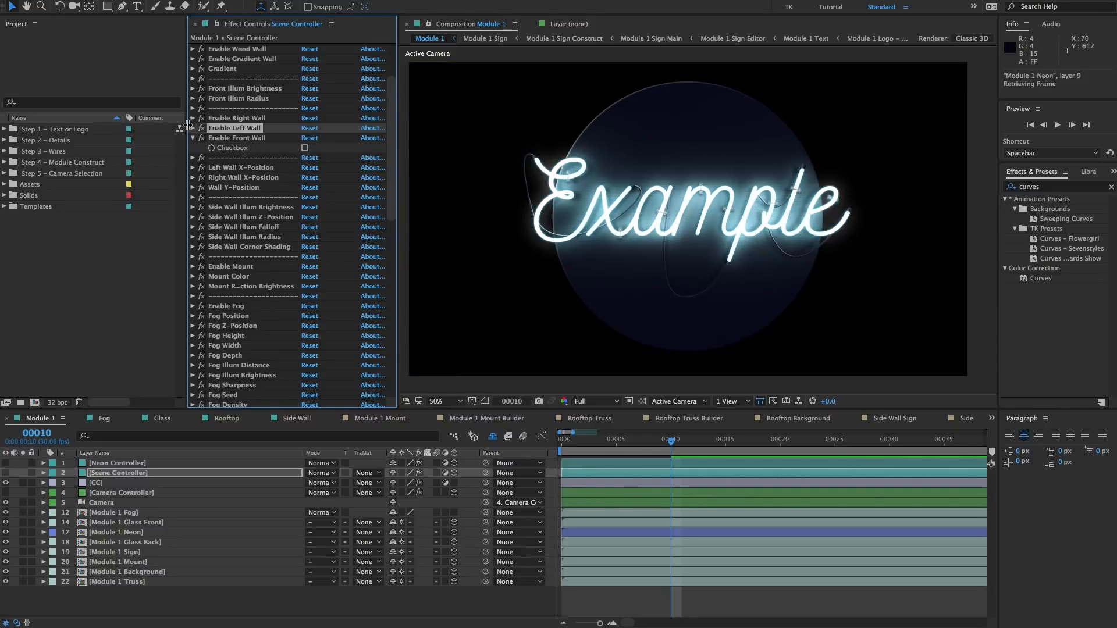
pyautogui.click(194, 129)
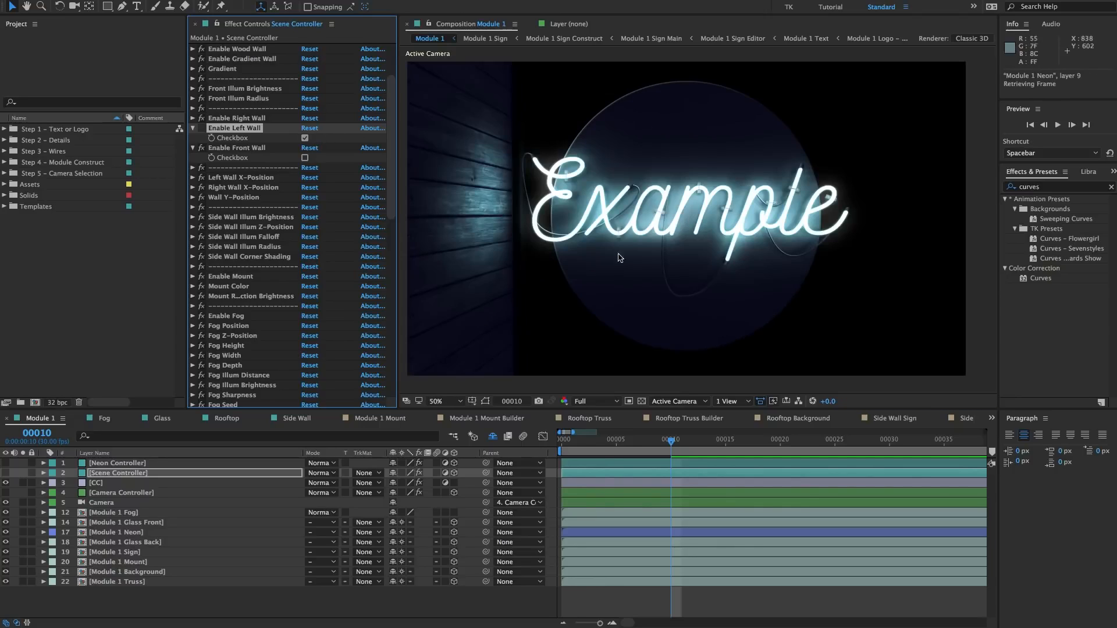
pyautogui.click(130, 601)
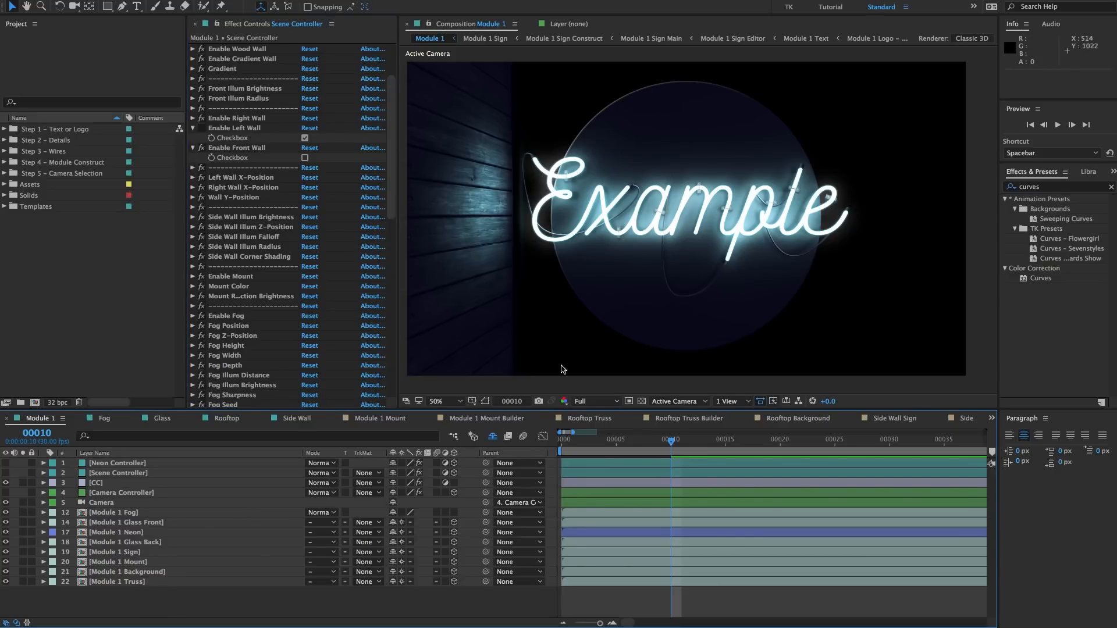
# - Add traffic-lights-night-abstract.jpg from the Assets Images folder to Module 1 as the lowest layer, below Module 1 Truss
pyautogui.click(121, 244)
pyautogui.click(32, 194)
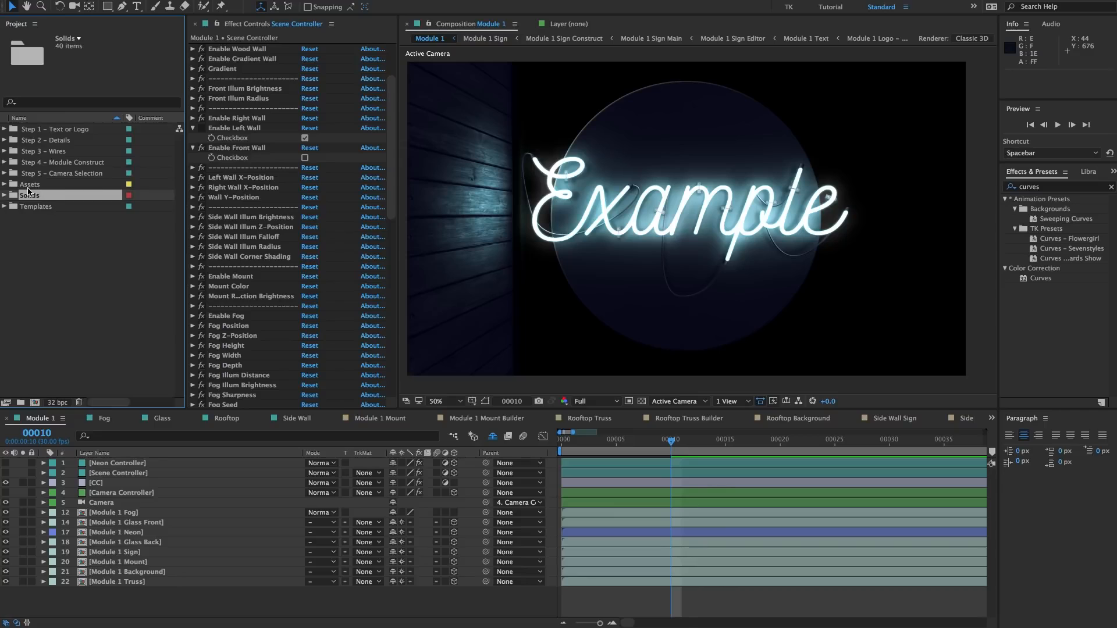
pyautogui.click(26, 185)
pyautogui.click(4, 185)
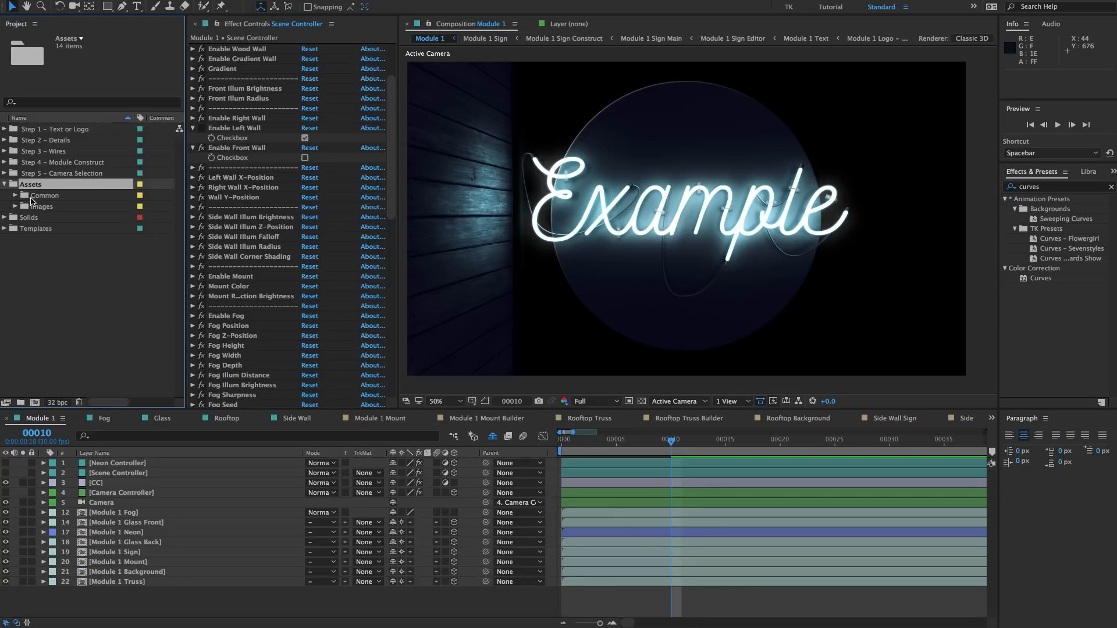
pyautogui.click(35, 206)
pyautogui.click(16, 206)
pyautogui.click(80, 250)
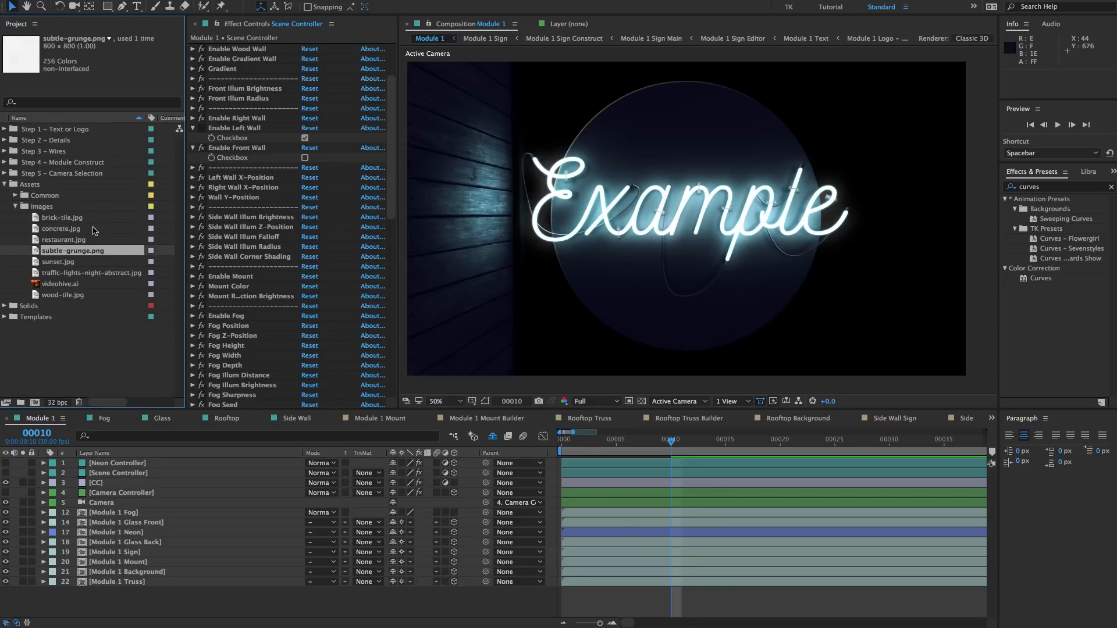
pyautogui.moveTo(72, 276); pyautogui.dragTo(154, 593)
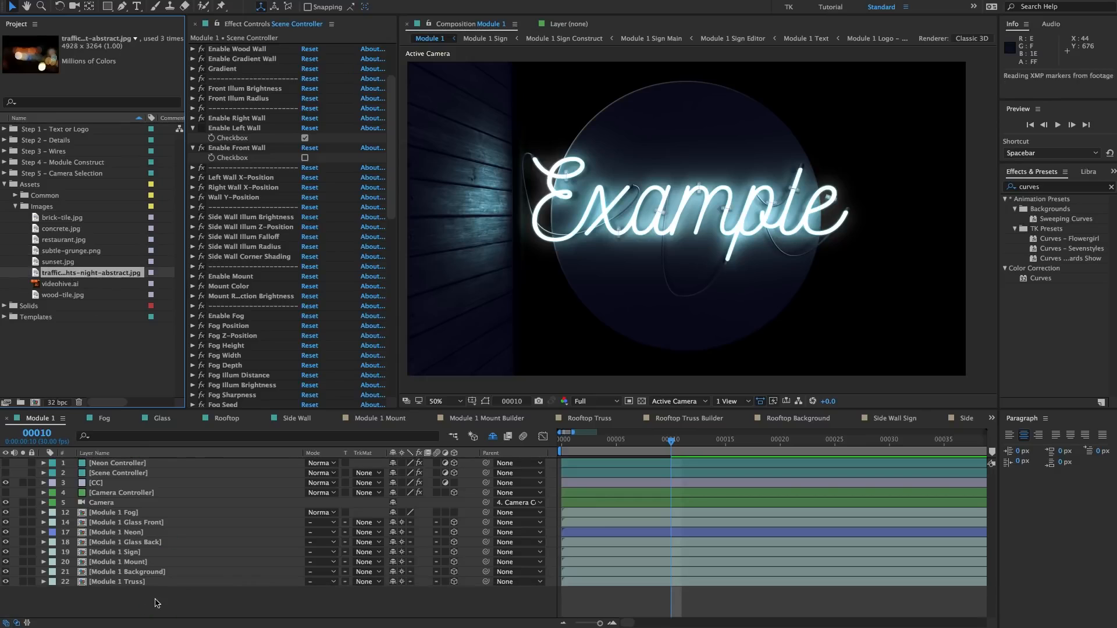
# - Make the traffic-lights-night-abstract.jpg layer 3D and set its scale to 47%
pyautogui.click(454, 592)
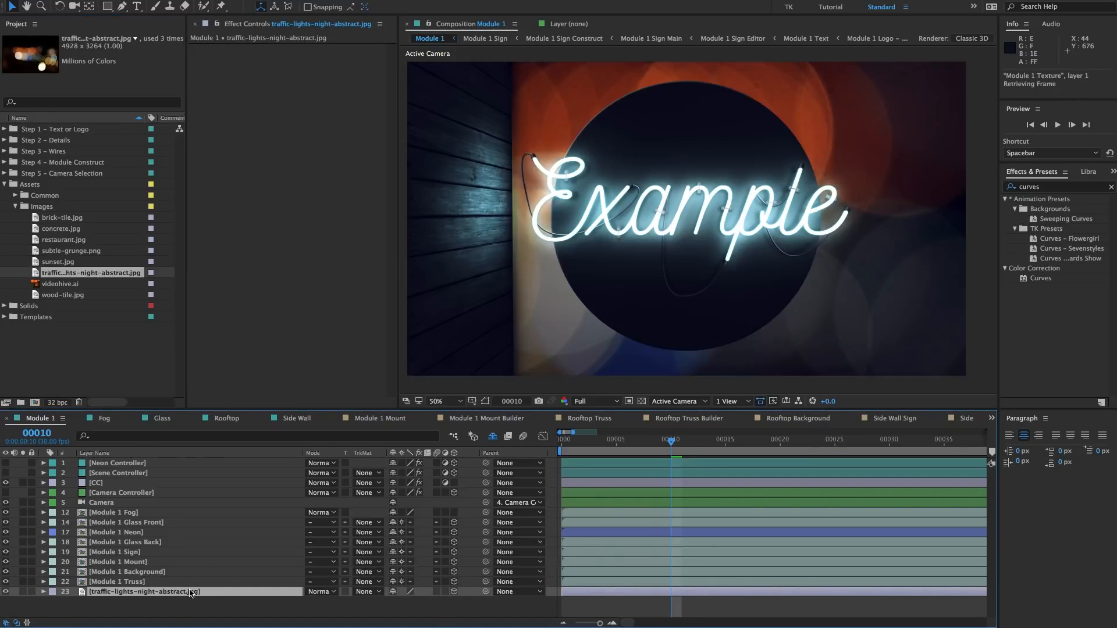
pyautogui.press('s')
pyautogui.moveTo(407, 602); pyautogui.dragTo(371, 599)
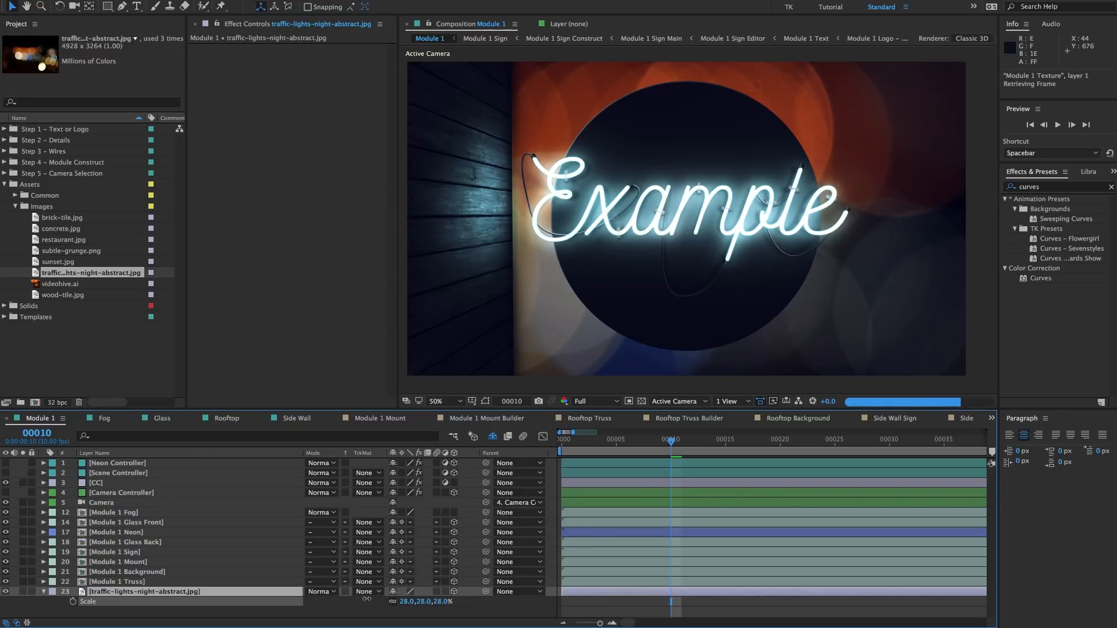
pyautogui.press(',')
pyautogui.press(',')
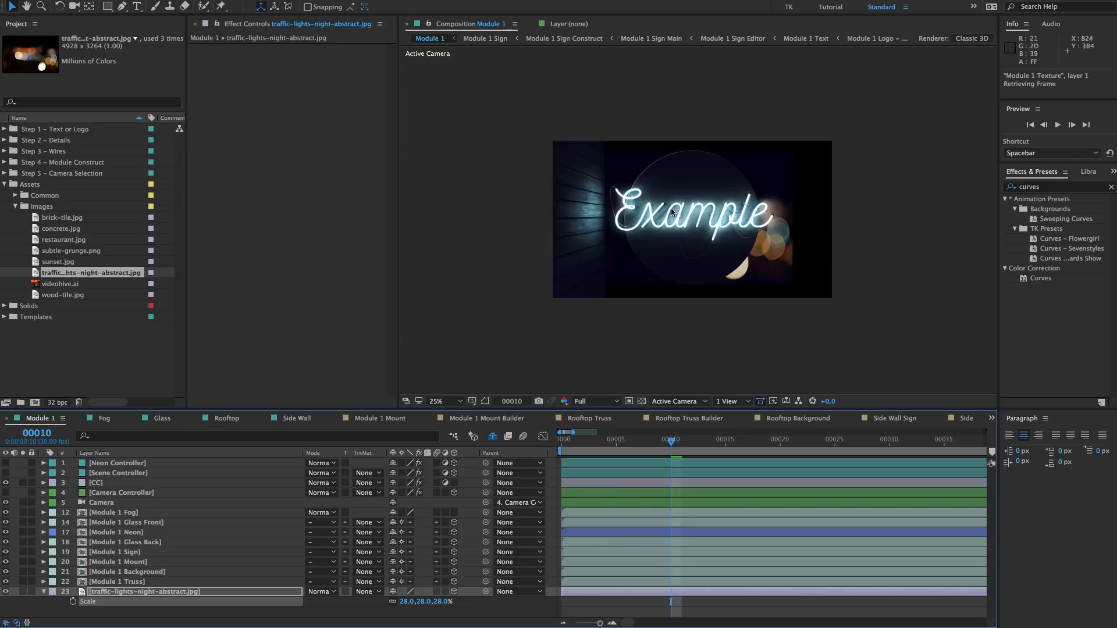
pyautogui.moveTo(410, 601); pyautogui.dragTo(421, 600)
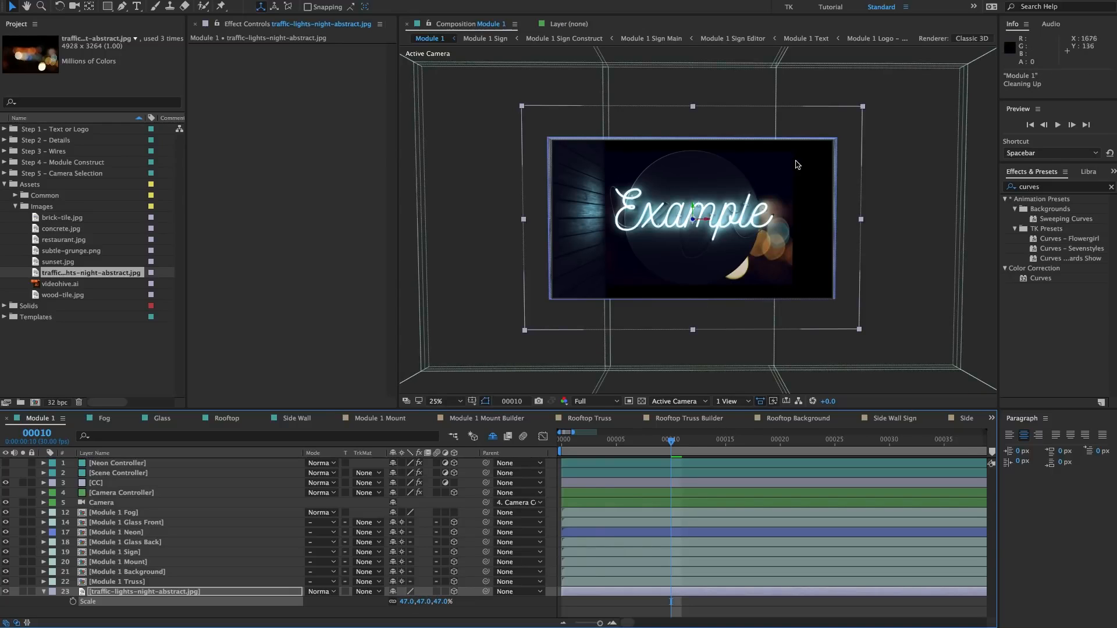
pyautogui.press('.')
pyautogui.press(',')
pyautogui.press(',')
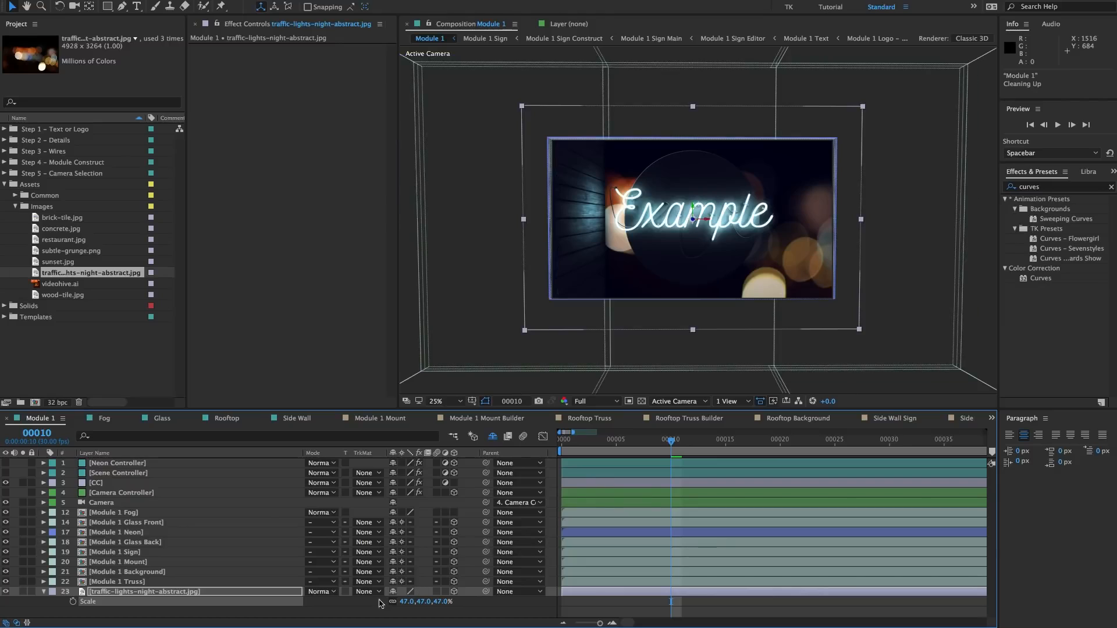
pyautogui.click(155, 593)
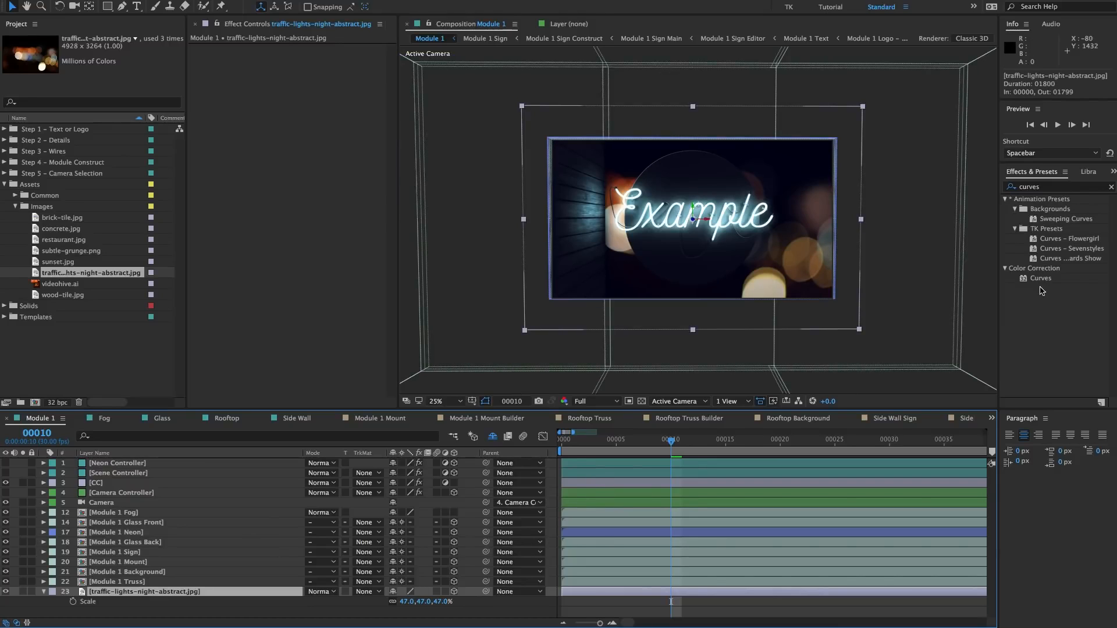
pyautogui.click(1062, 187)
pyautogui.scroll(1, 772, 216)
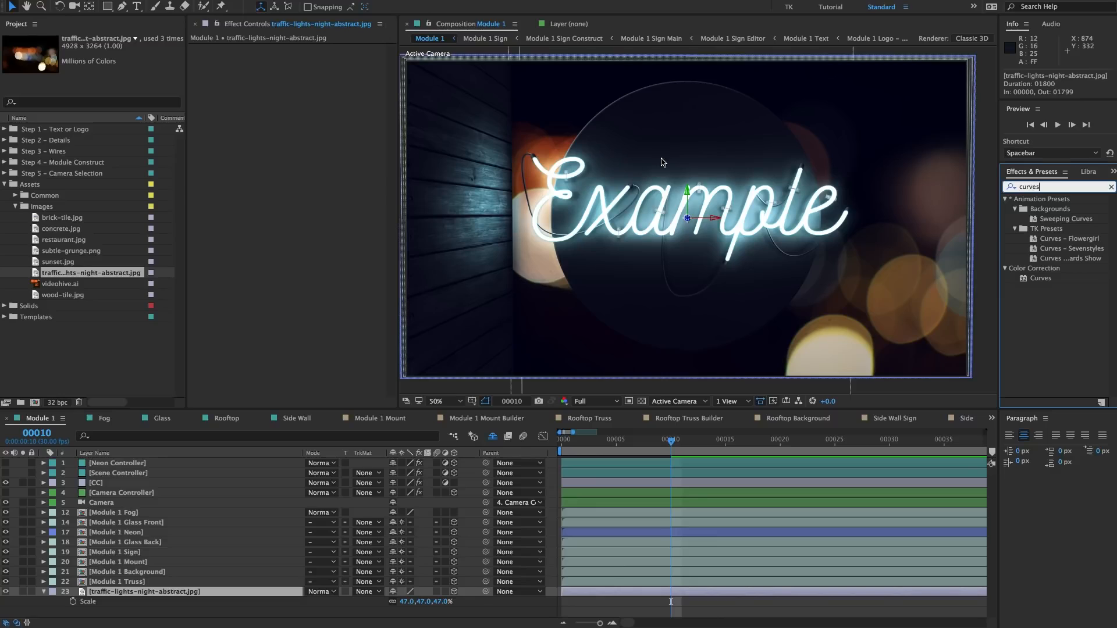
# - Collapse the Assets folder and expand Step 4 – Module Construct down to the contents of Module 1 Assets
pyautogui.click(58, 317)
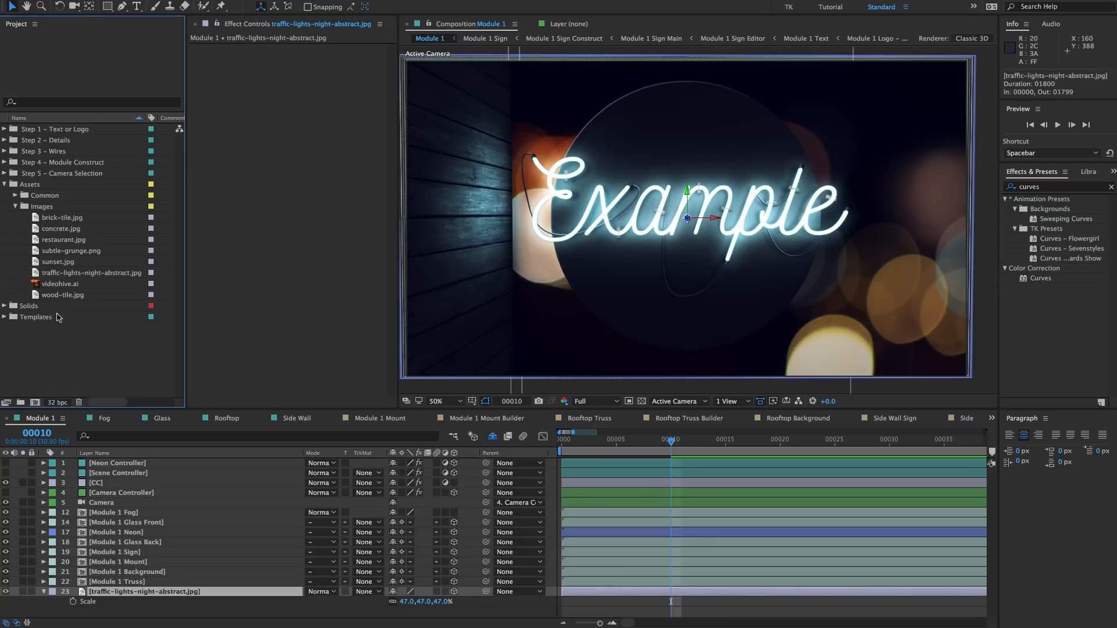
pyautogui.click(38, 163)
pyautogui.click(3, 185)
pyautogui.click(4, 162)
pyautogui.click(63, 208)
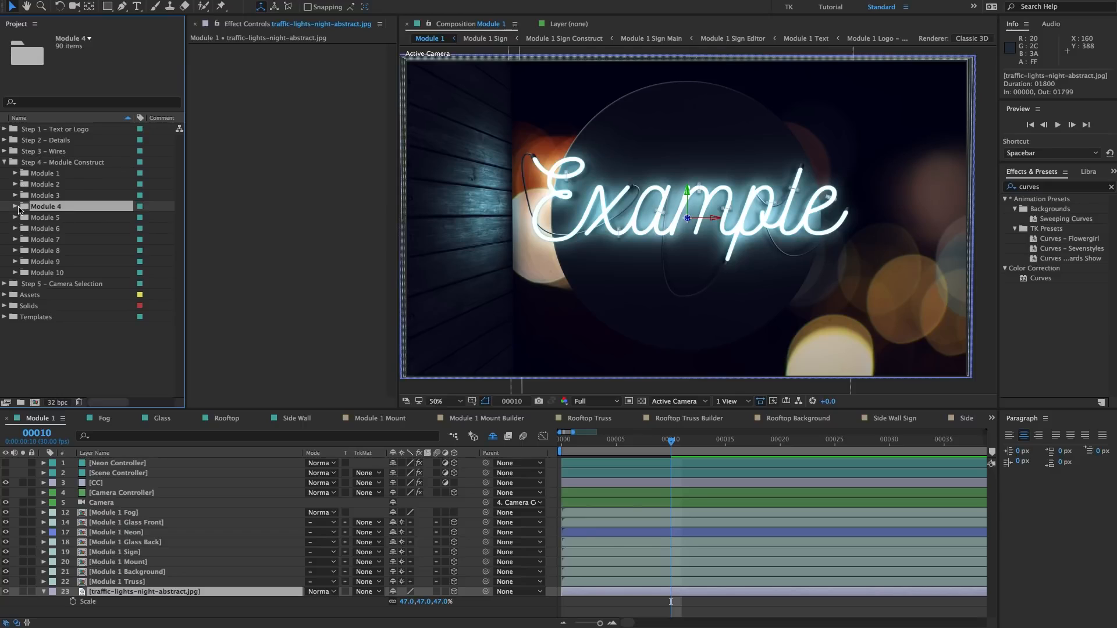
pyautogui.click(26, 174)
pyautogui.click(15, 173)
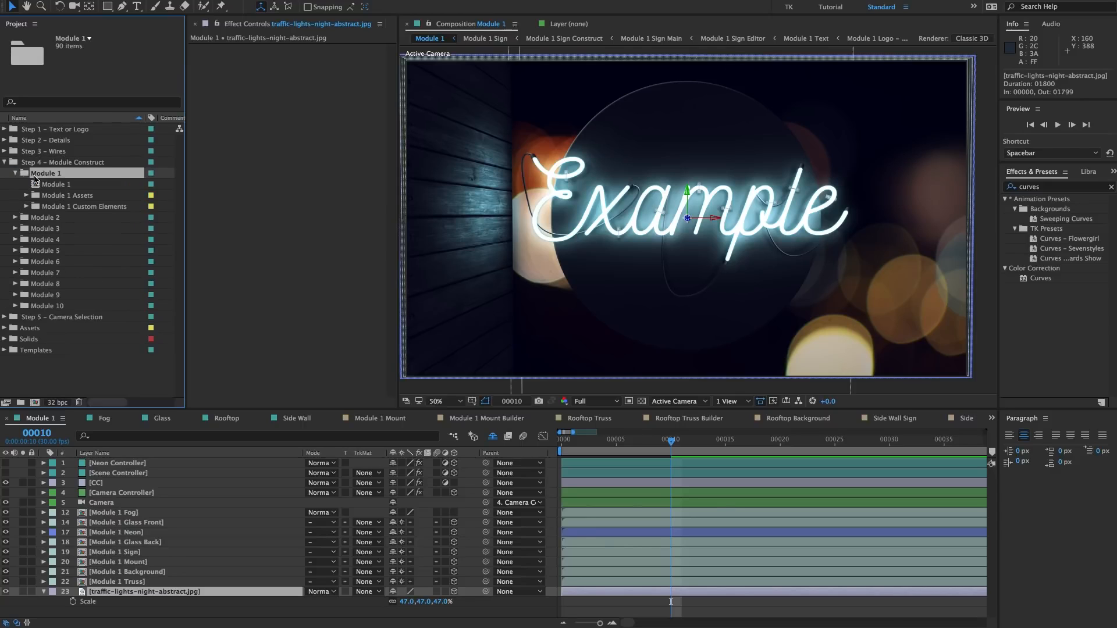
pyautogui.click(35, 196)
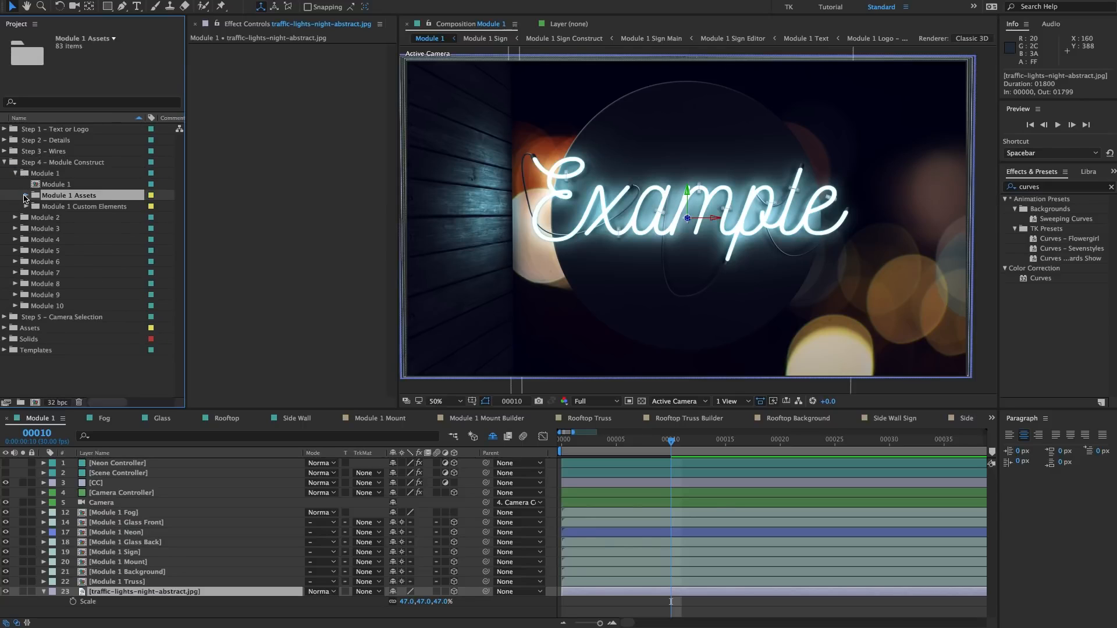
pyautogui.click(25, 196)
# - Open the Module 1 Sign Editor composition from the Module 1 Sign folder
pyautogui.click(75, 340)
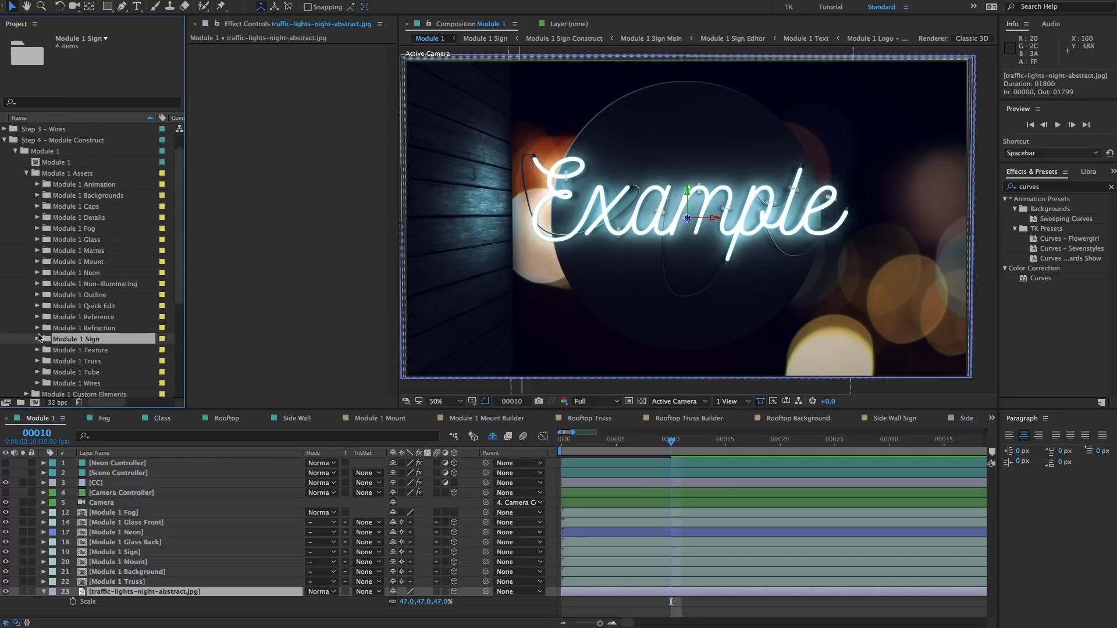
pyautogui.click(40, 339)
pyautogui.scroll(-1, 96, 356)
pyautogui.doubleClick(107, 361)
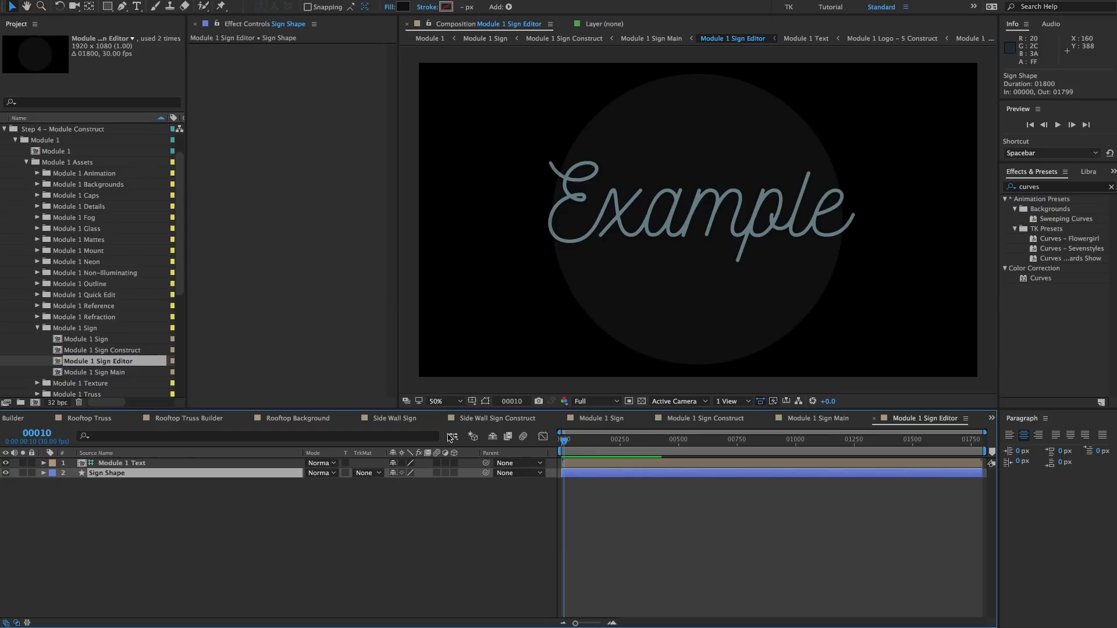
# - Toggle the transparency grid in Module 1 Sign Editor and try adjusting the Sign Shape layer's scale
pyautogui.click(642, 400)
pyautogui.click(642, 401)
pyautogui.click(642, 401)
pyautogui.click(643, 401)
pyautogui.click(108, 474)
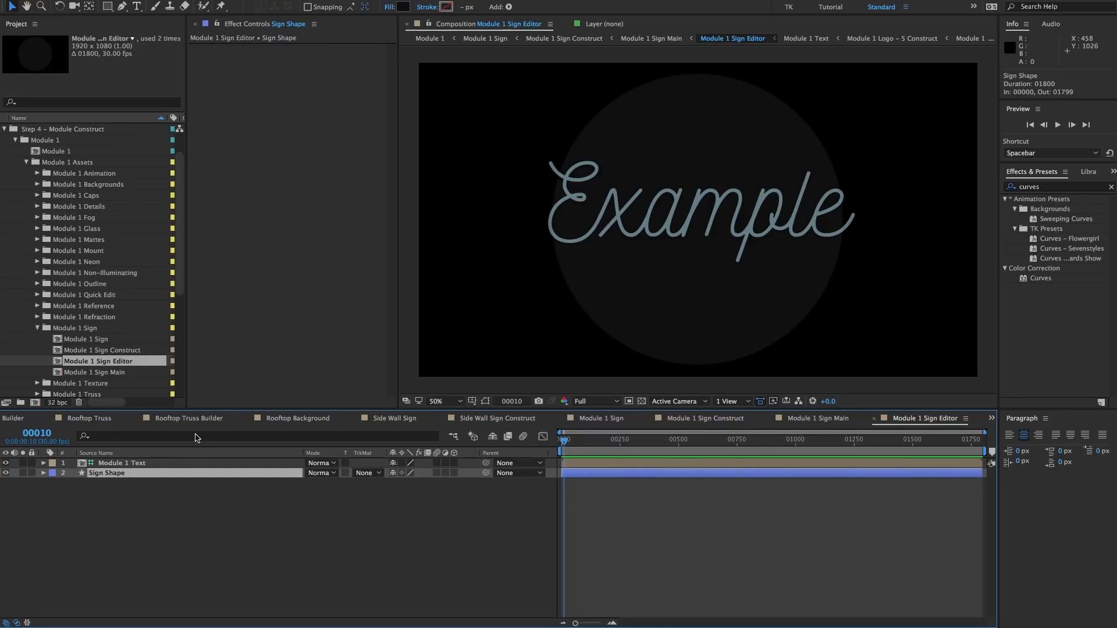
pyautogui.press('s')
pyautogui.moveTo(408, 483); pyautogui.dragTo(410, 484)
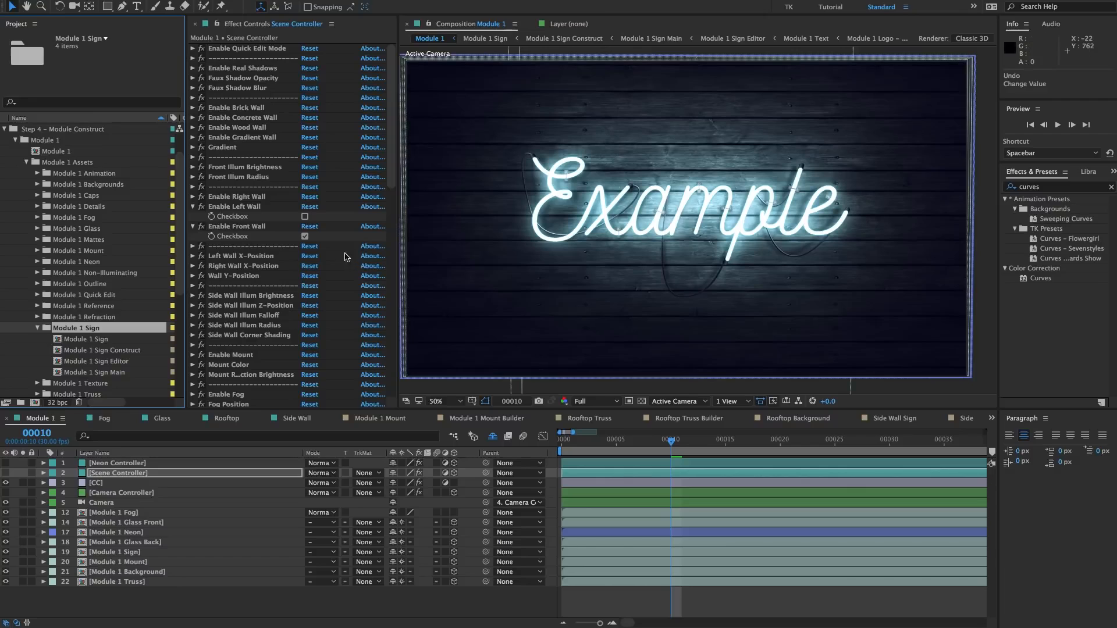
# - Turn on Enable Outline in Module 1's Scene Controller and inspect the outline around the neon text
pyautogui.scroll(-3, 353, 256)
pyautogui.scroll(-15, 353, 256)
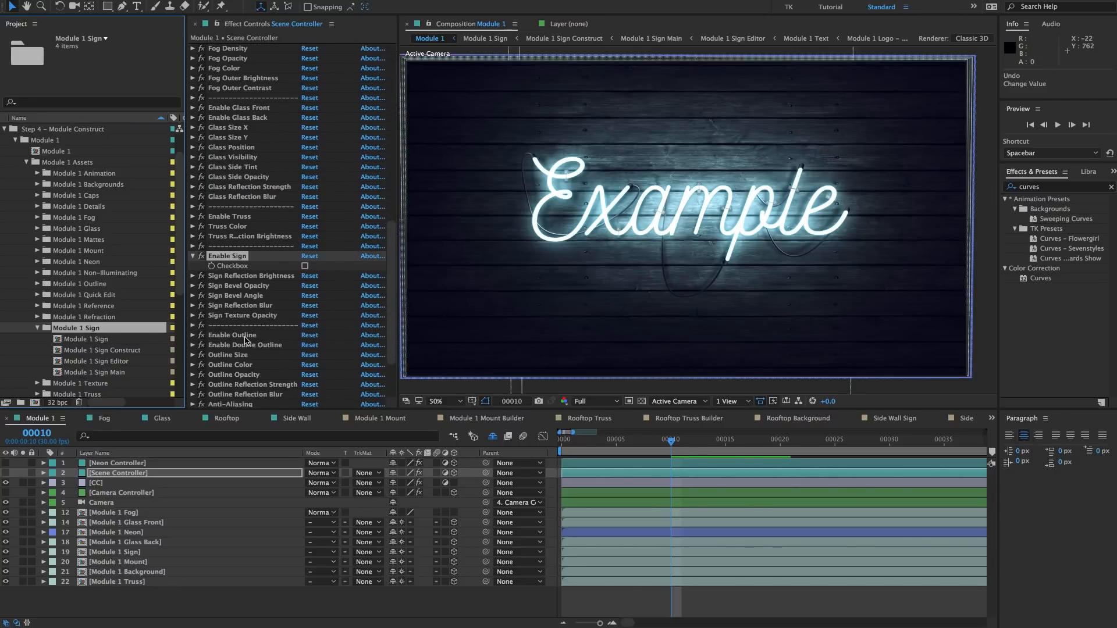
pyautogui.click(192, 335)
pyautogui.click(306, 346)
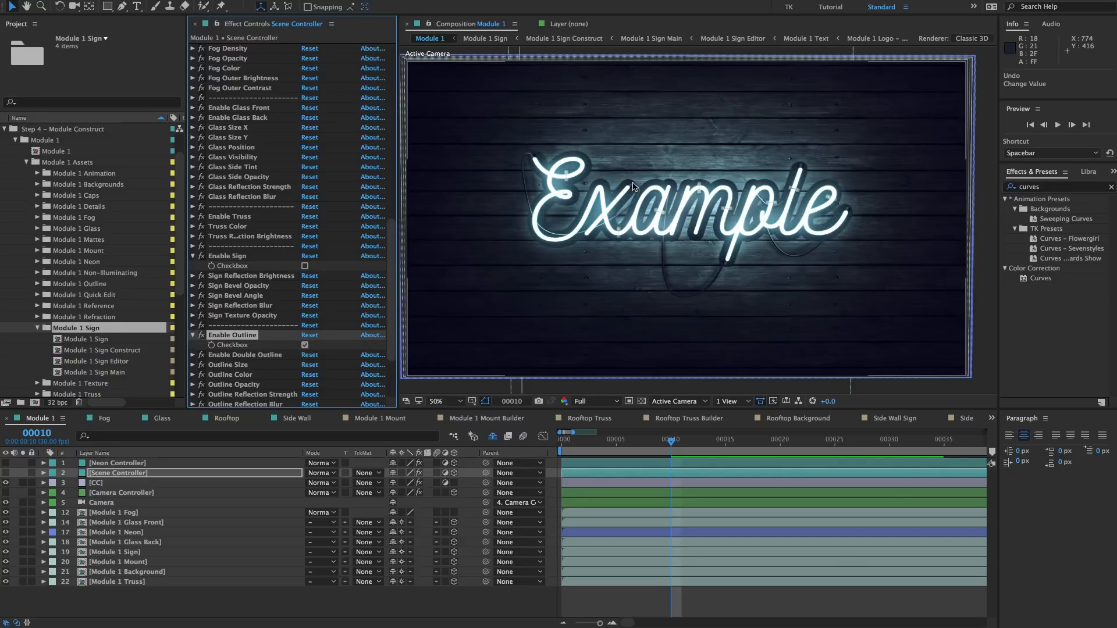
pyautogui.scroll(1, 633, 176)
pyautogui.moveTo(634, 176); pyautogui.dragTo(538, 166)
pyautogui.scroll(-1, 653, 161)
pyautogui.moveTo(656, 163); pyautogui.dragTo(693, 167)
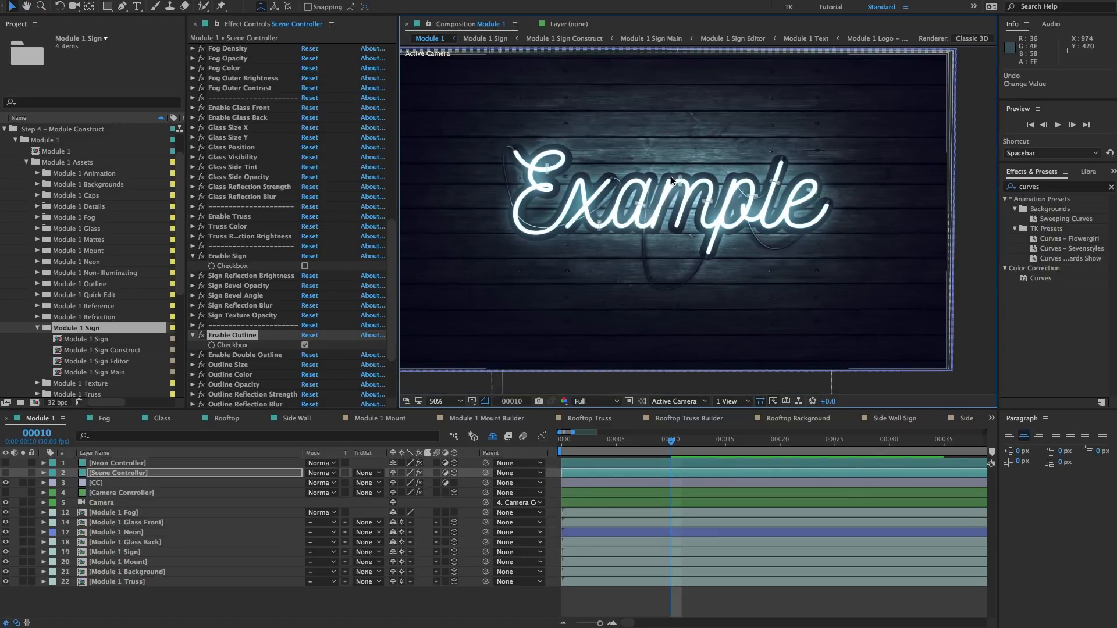
# - Turn Enable Double Outline on in the Scene Controller to preview it, and turn it off again
pyautogui.scroll(-1, 332, 344)
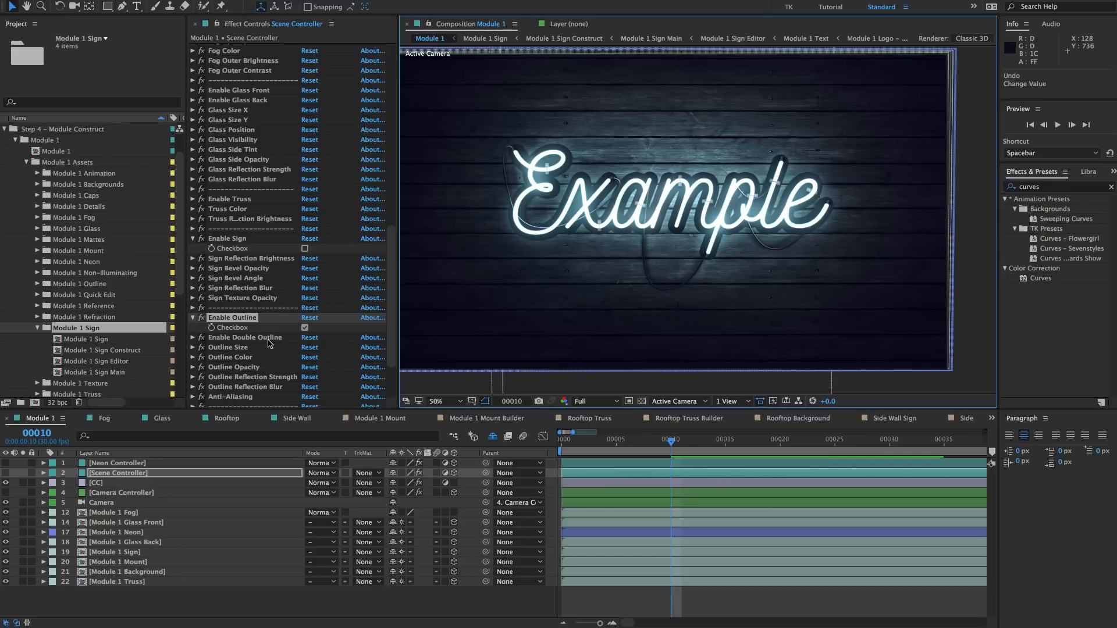
pyautogui.click(233, 338)
pyautogui.click(193, 338)
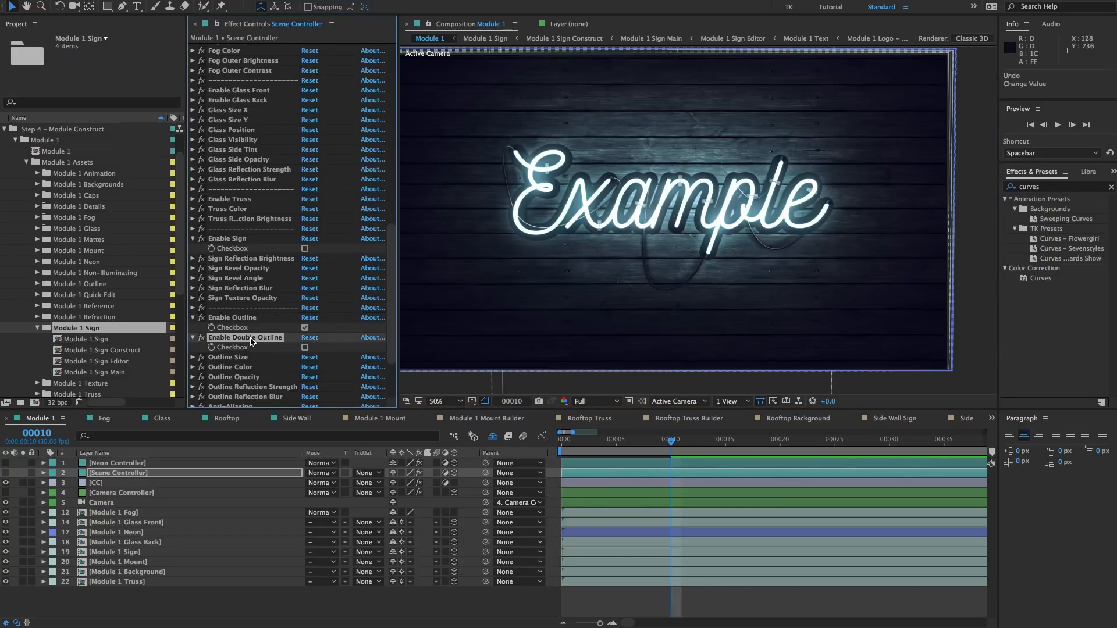
pyautogui.click(304, 347)
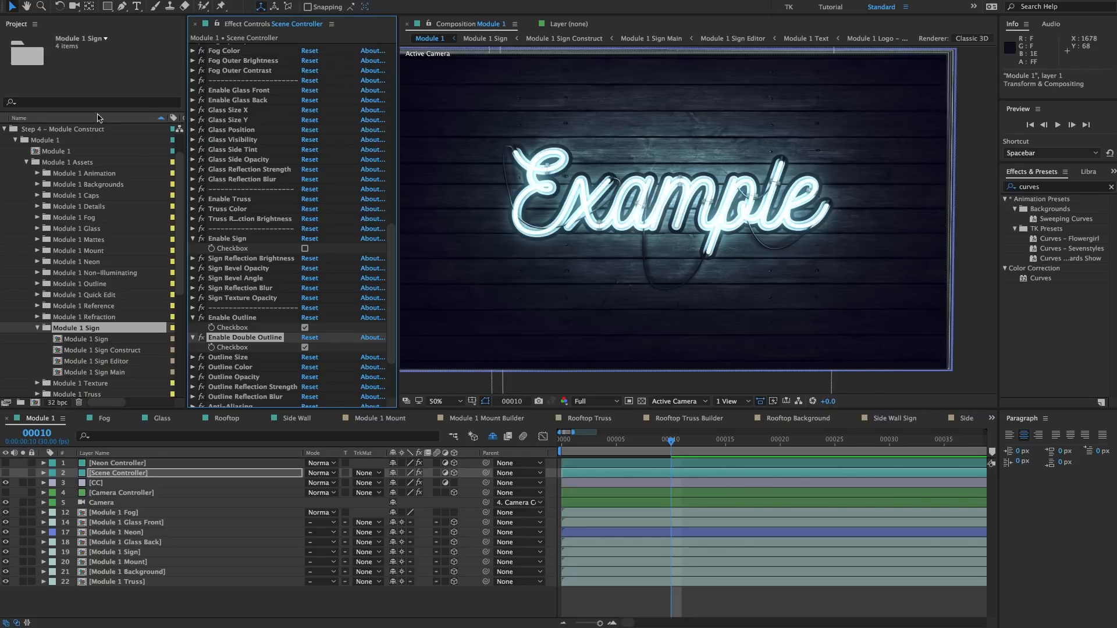
pyautogui.click(305, 347)
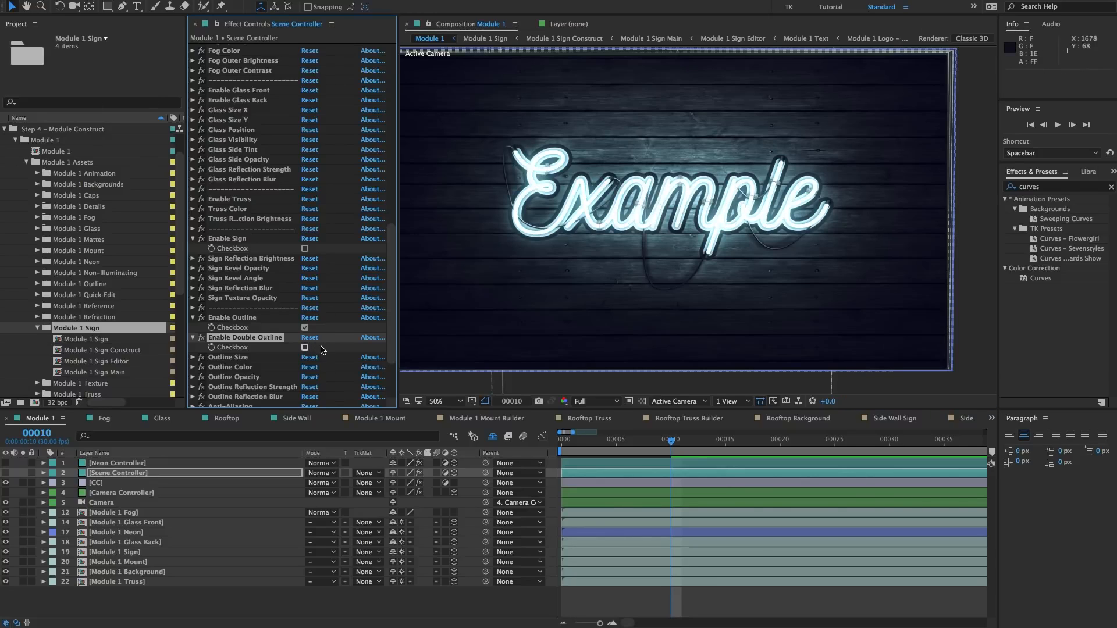
# - Review the outline's size, color, opacity, reflection and anti-aliasing controls with a close-up of the text, and turn off Enable Outline
pyautogui.click(235, 359)
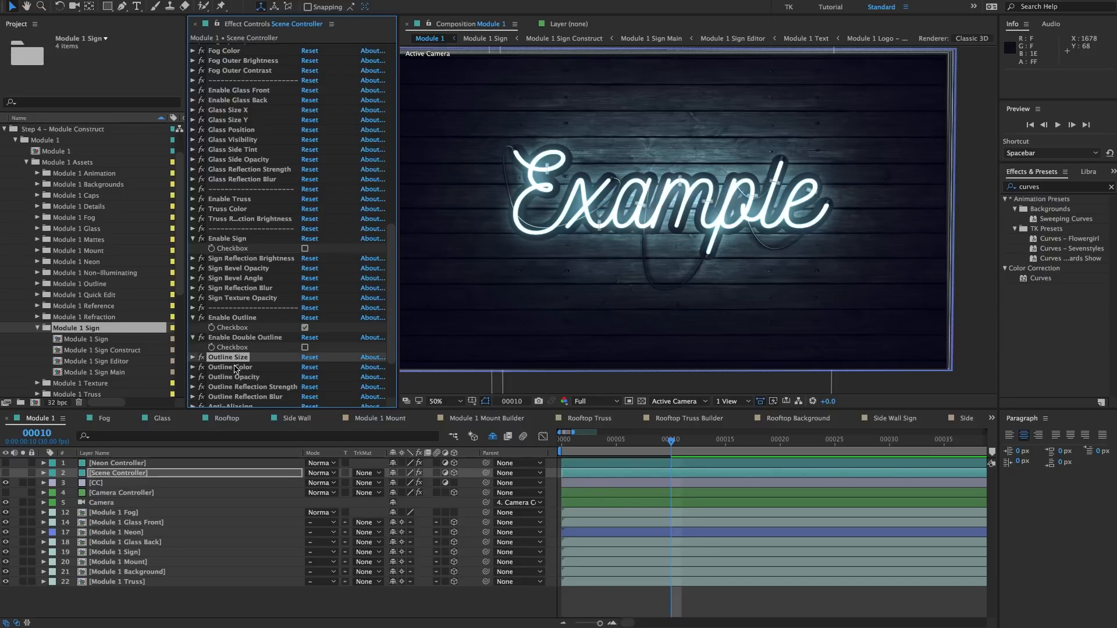
pyautogui.click(244, 368)
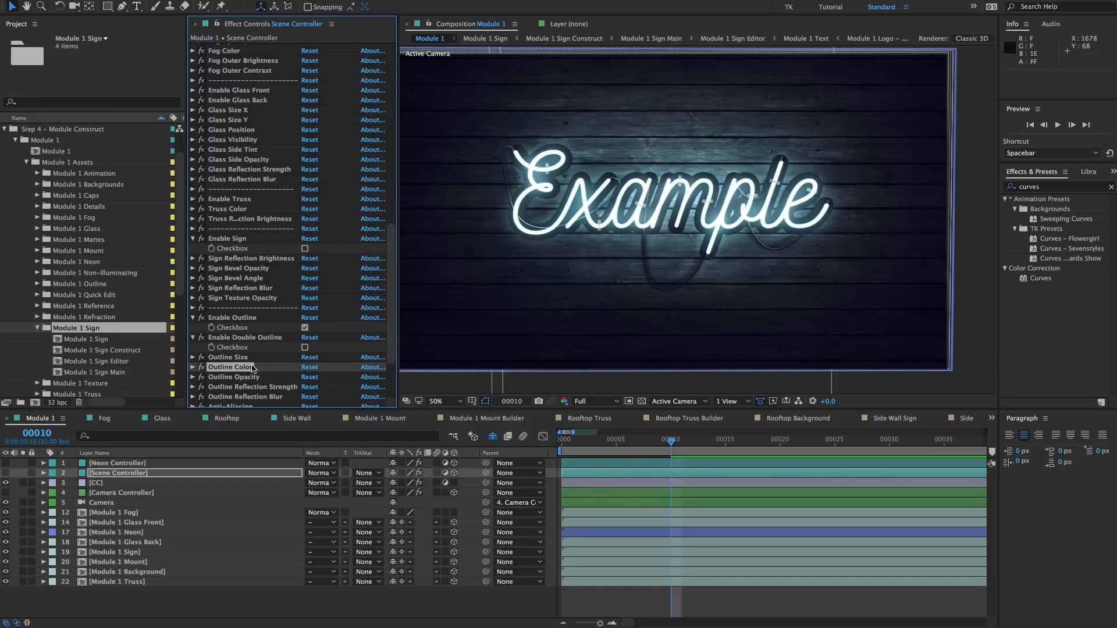
pyautogui.click(253, 377)
pyautogui.scroll(-1, 261, 381)
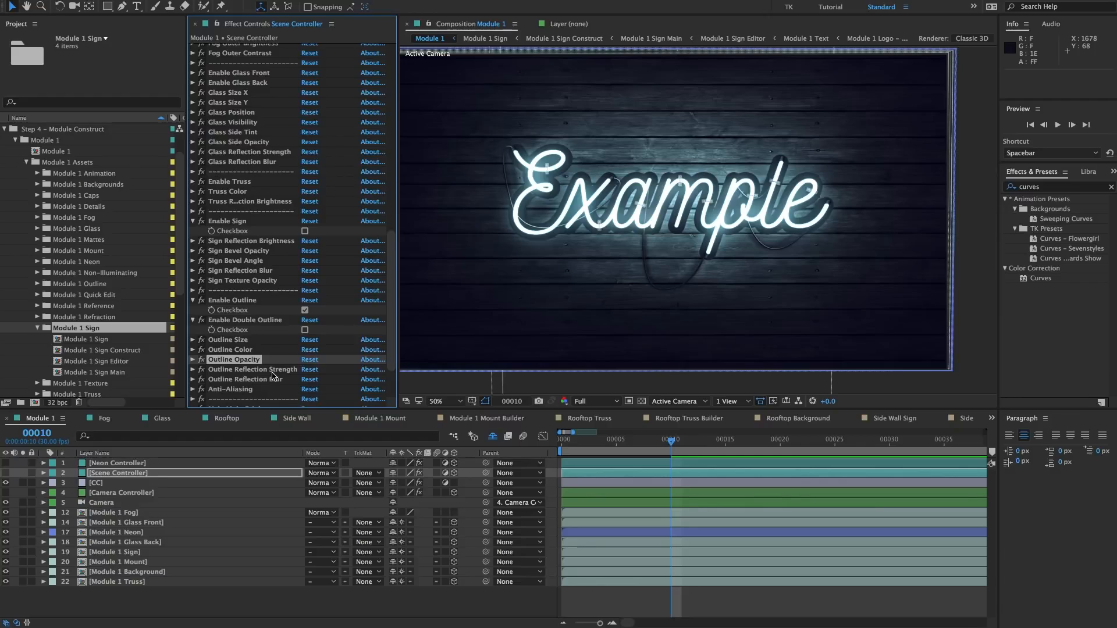
pyautogui.click(256, 371)
pyautogui.press('/')
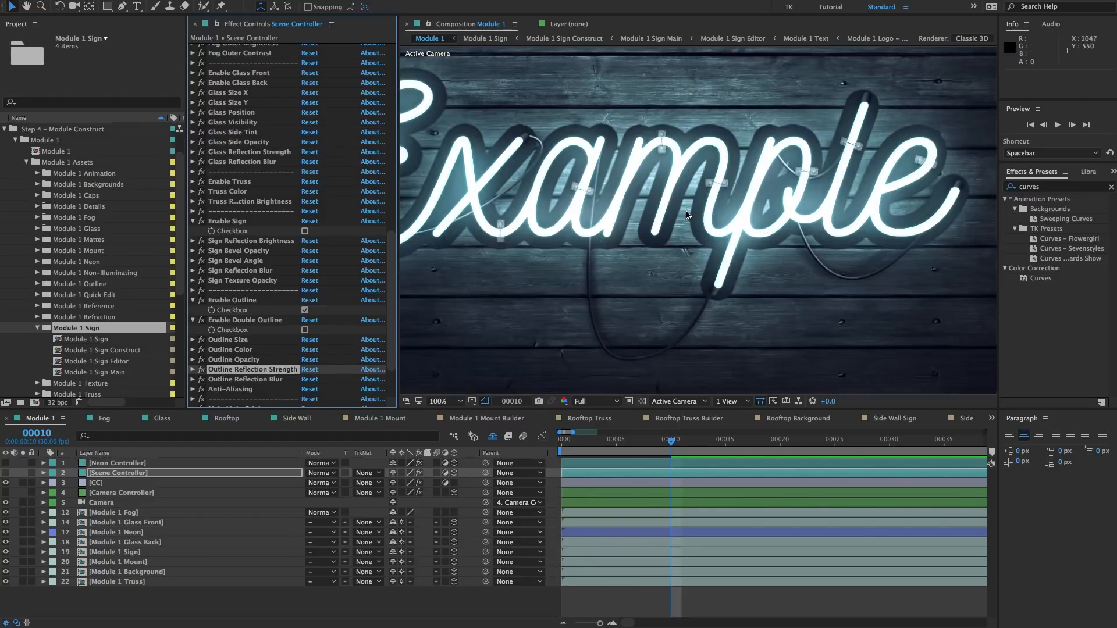
pyautogui.click(193, 370)
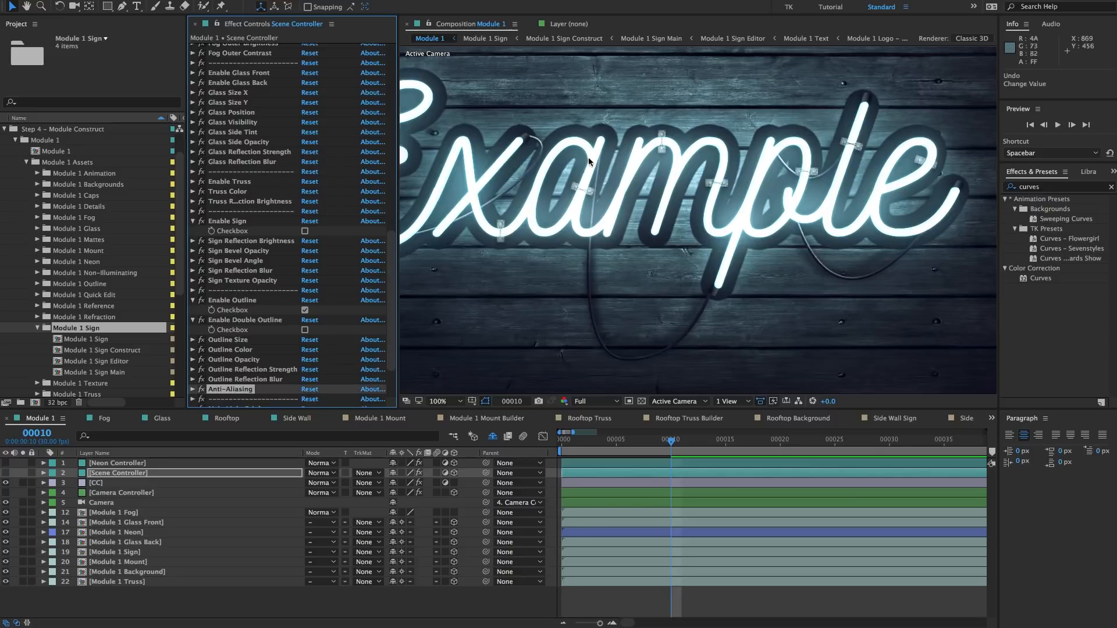
pyautogui.press(',')
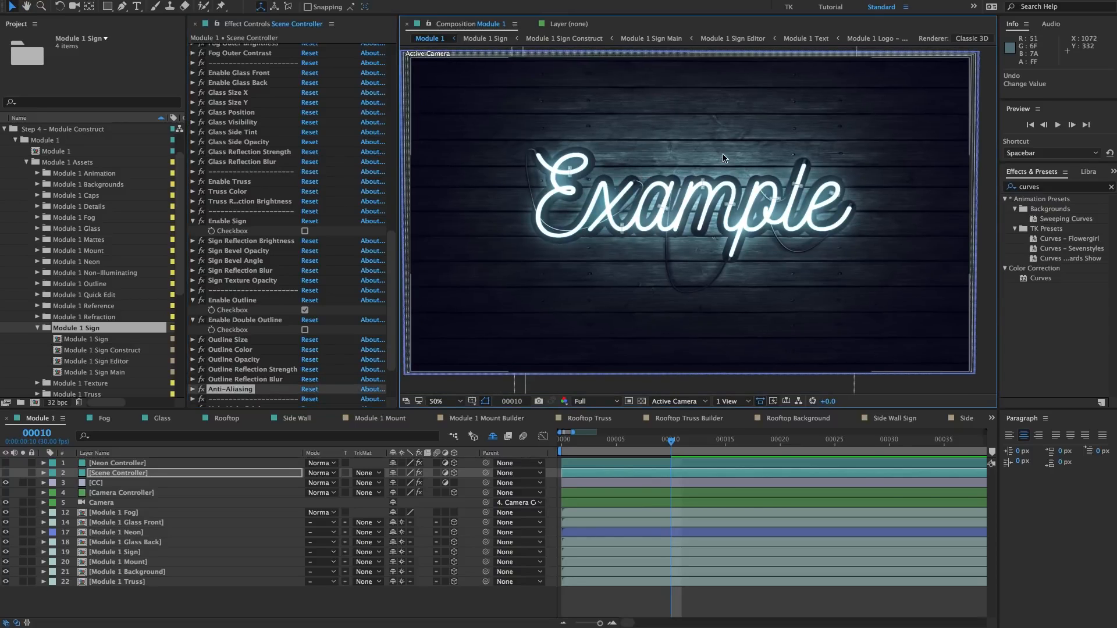
pyautogui.click(304, 310)
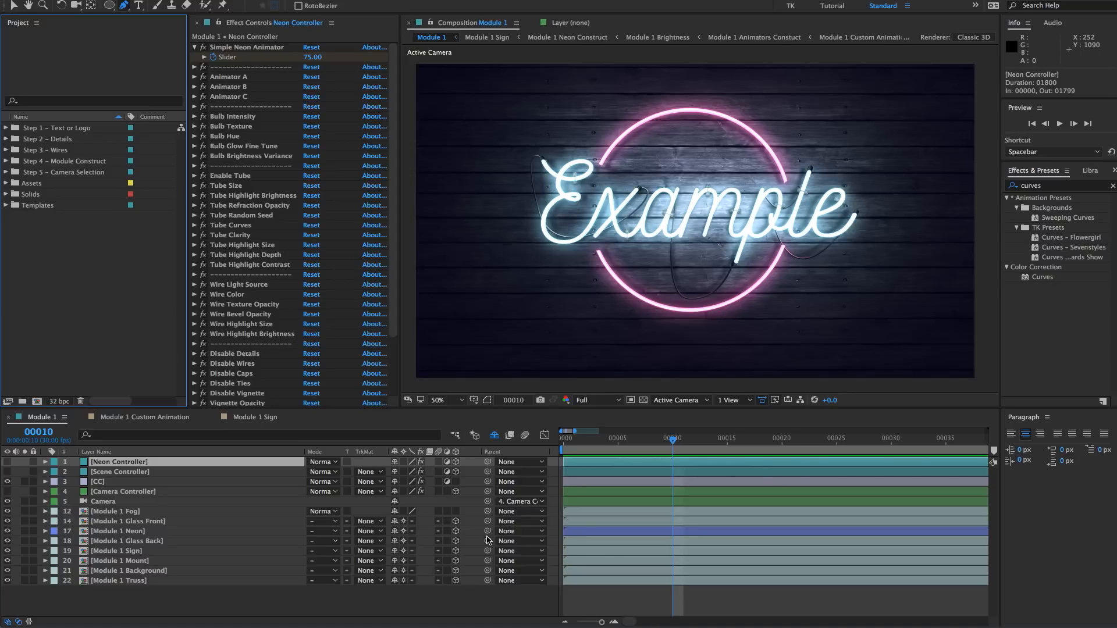
# - Open the Module 1 Custom Animation composition from Step 4 – Module Construct, Module 1 Custom Elements
pyautogui.click(448, 602)
pyautogui.click(55, 164)
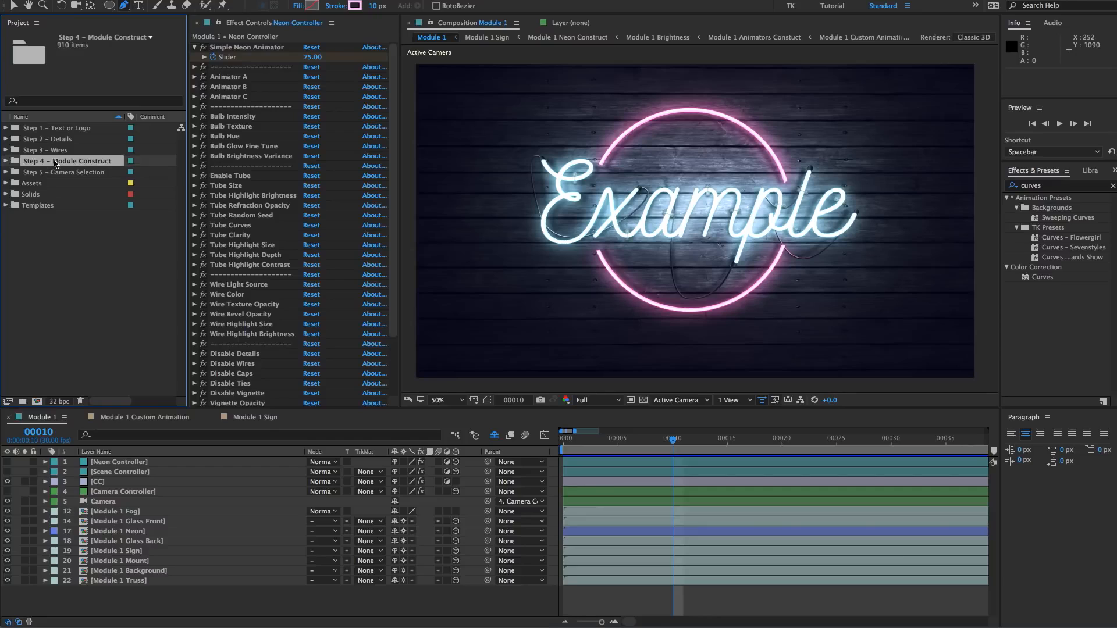
pyautogui.click(6, 162)
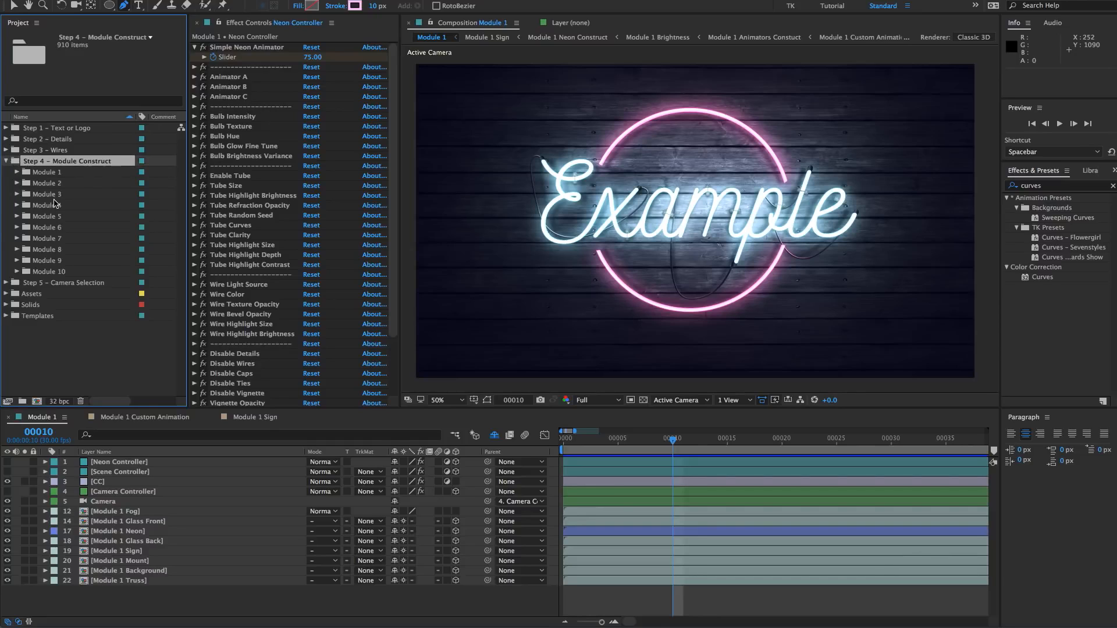
pyautogui.click(44, 173)
pyautogui.click(17, 172)
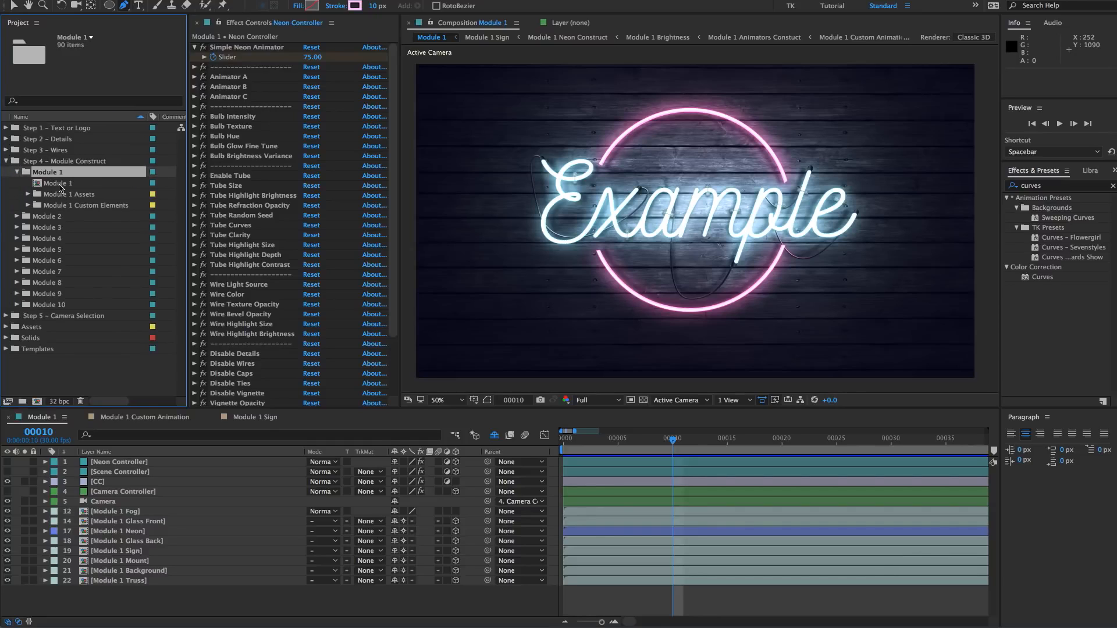
pyautogui.click(58, 206)
pyautogui.click(28, 206)
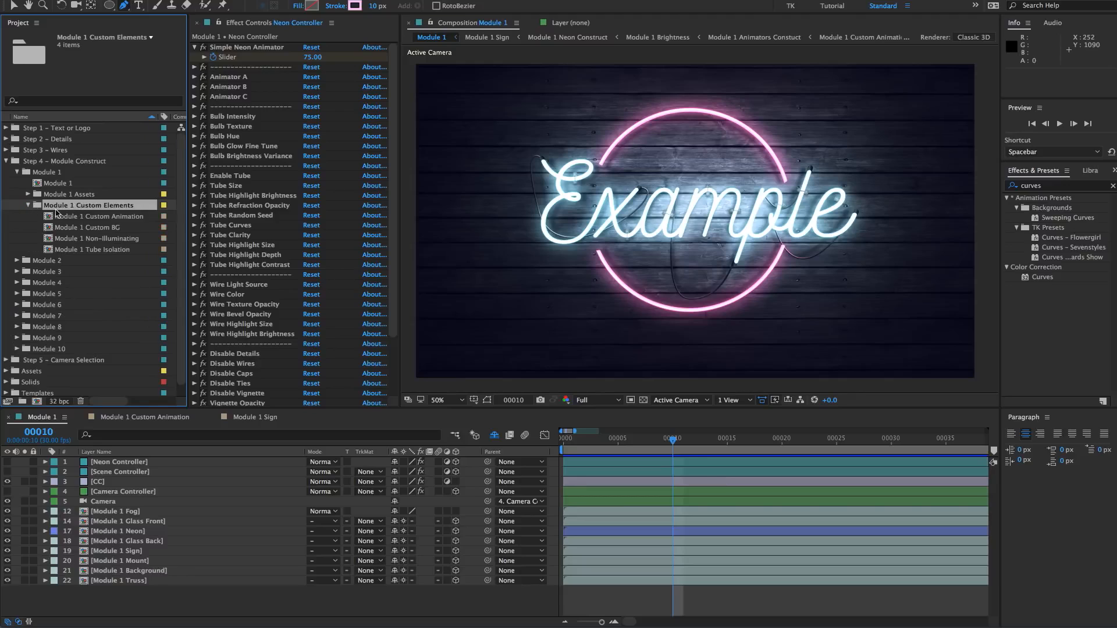
pyautogui.click(97, 219)
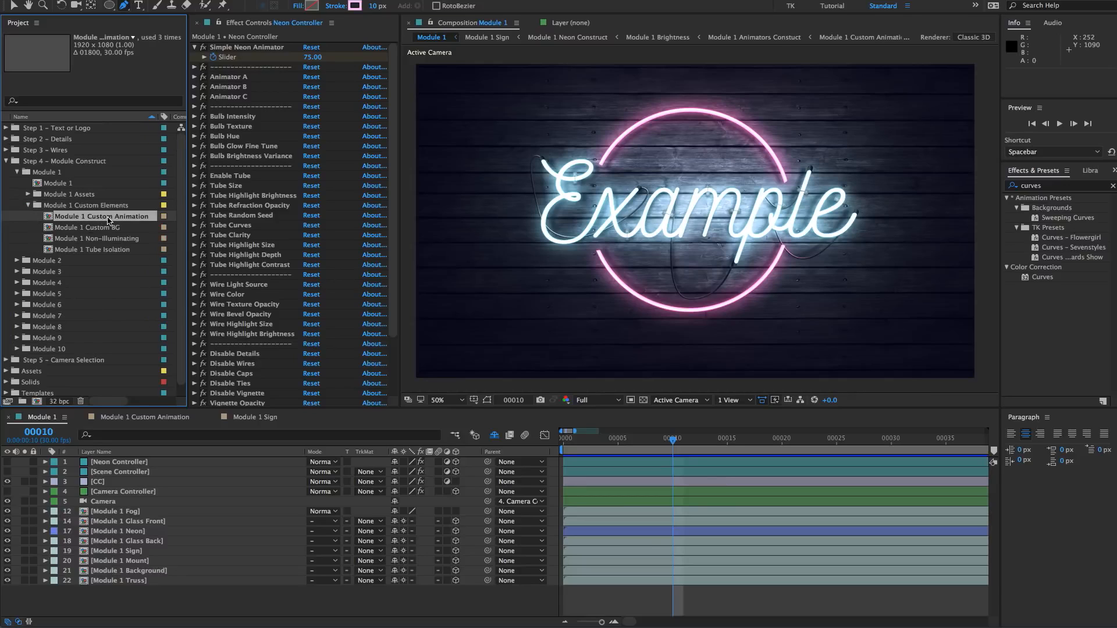
pyautogui.doubleClick(108, 219)
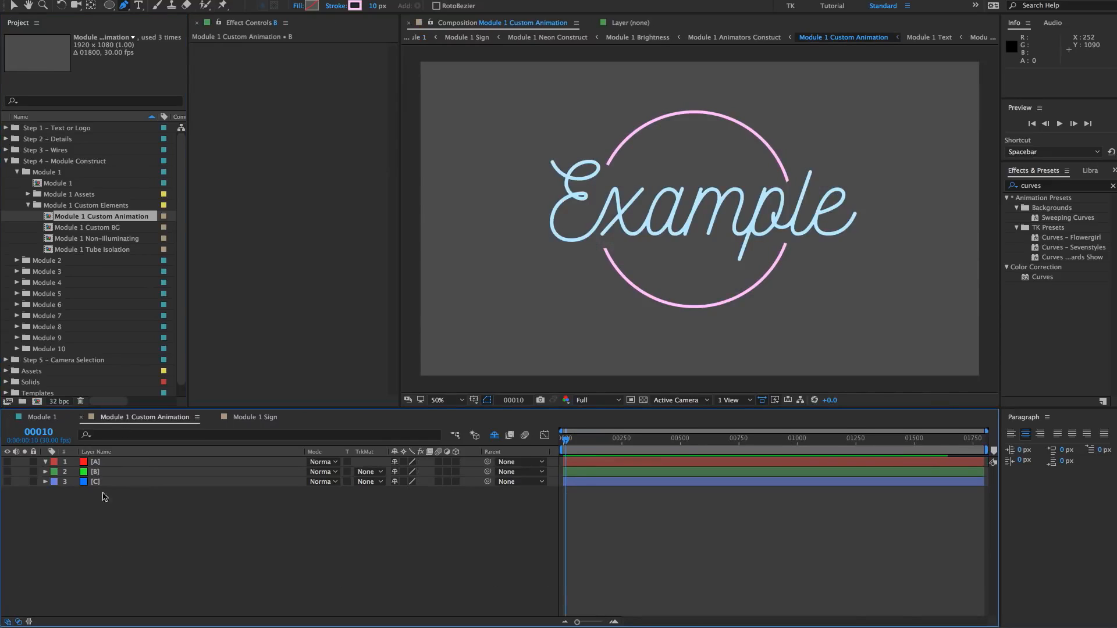
# - Look over the A, B and C layers in Module 1 Custom Animation and make layer A visible
pyautogui.click(99, 464)
pyautogui.click(100, 473)
pyautogui.click(101, 484)
pyautogui.click(145, 490)
pyautogui.click(98, 462)
pyautogui.click(7, 461)
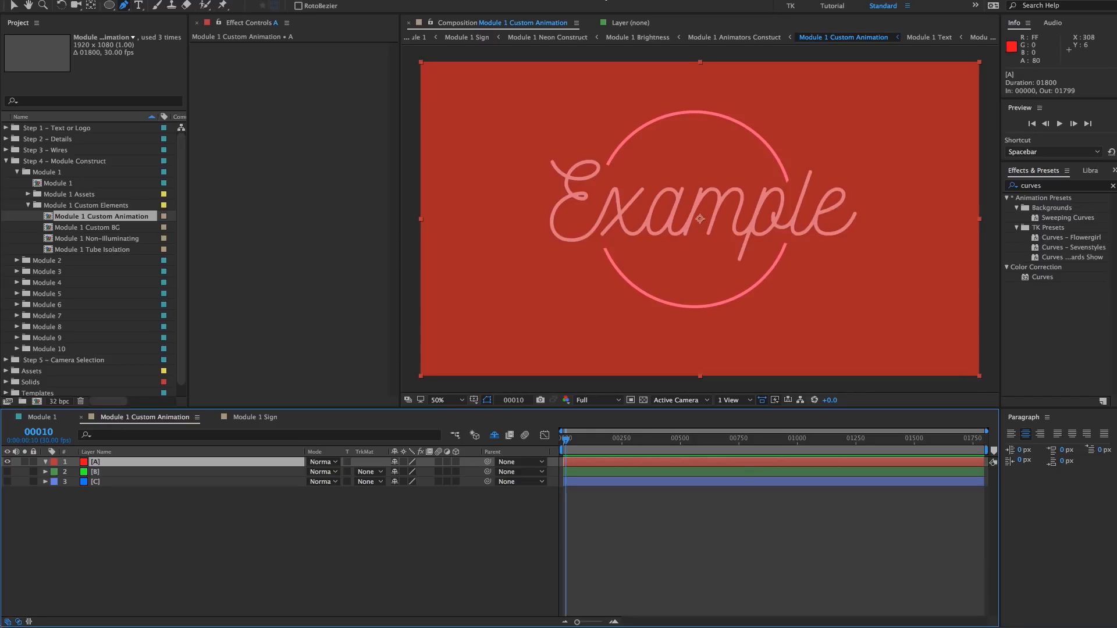
# - Draw a closed freeform Pen mask on layer A around the upper arc of the circle, keeping the Example text outside
pyautogui.moveTo(594, 125); pyautogui.dragTo(600, 164)
pyautogui.click(624, 180)
pyautogui.click(768, 184)
pyautogui.moveTo(684, 175); pyautogui.dragTo(789, 150)
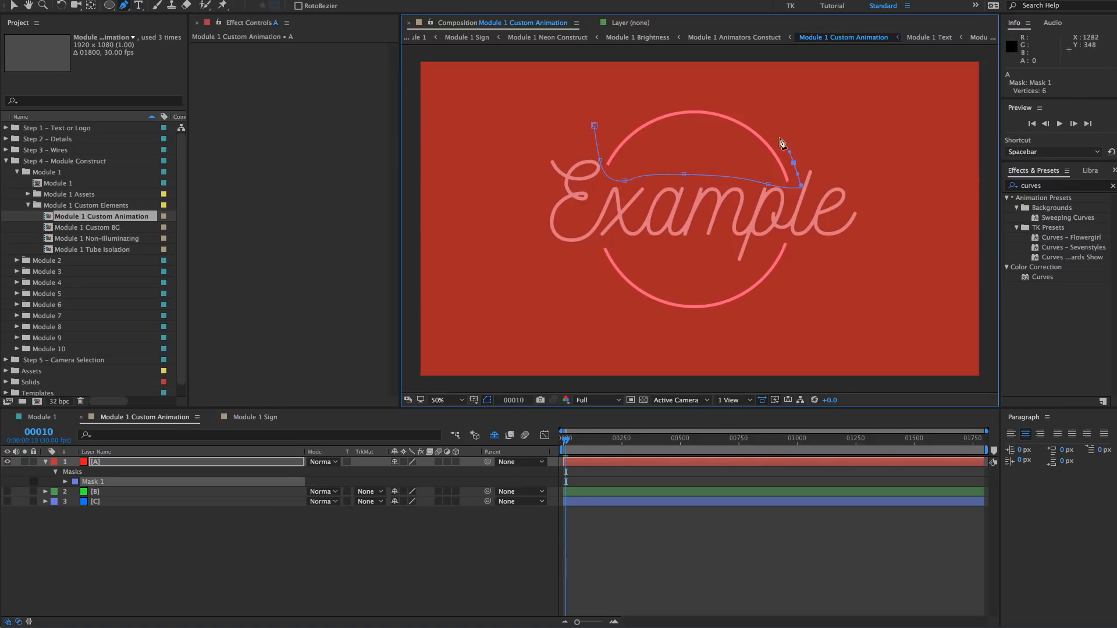
pyautogui.click(714, 93)
pyautogui.moveTo(636, 105); pyautogui.dragTo(623, 112)
pyautogui.click(594, 125)
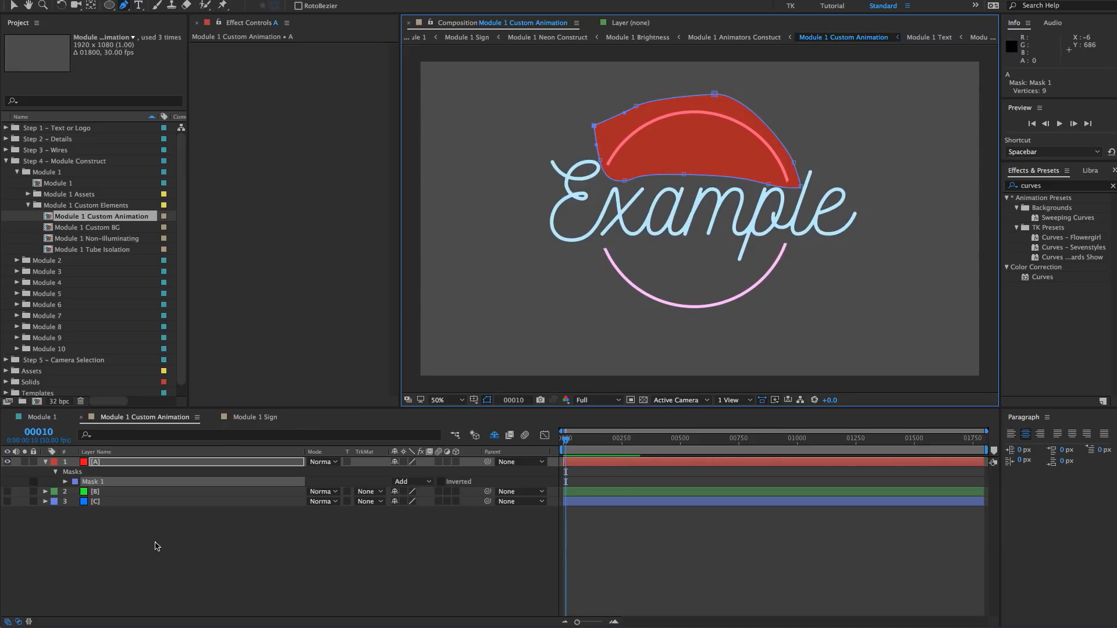
pyautogui.click(198, 550)
# - In the Module 1 composition, set the Neon Controller's Animator A slider to 0
pyautogui.click(36, 418)
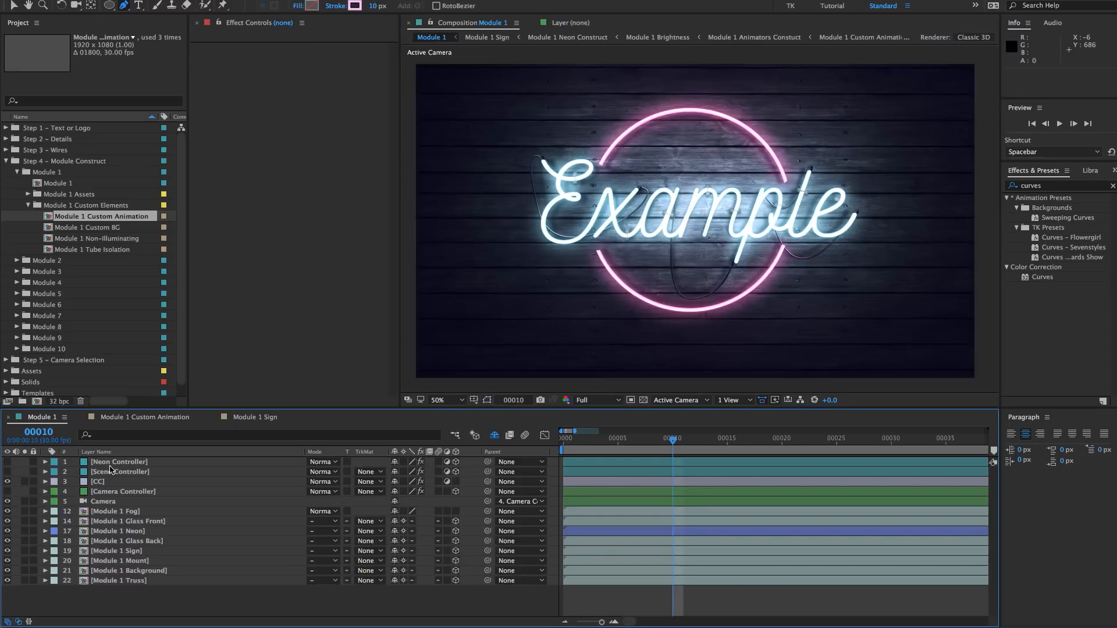
pyautogui.click(114, 462)
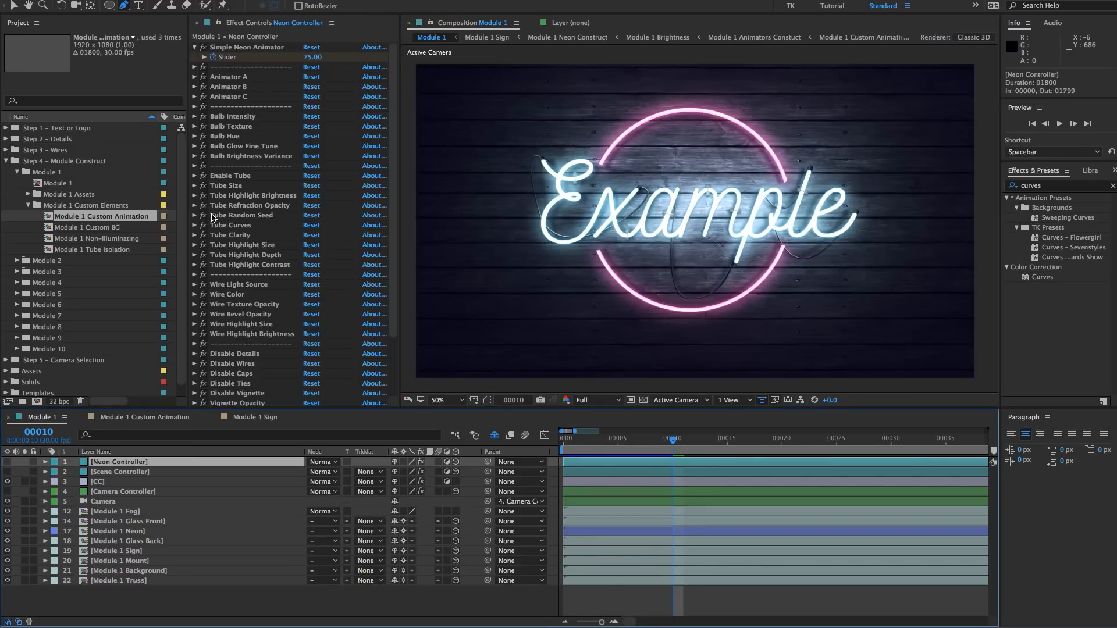
pyautogui.click(229, 77)
pyautogui.click(194, 77)
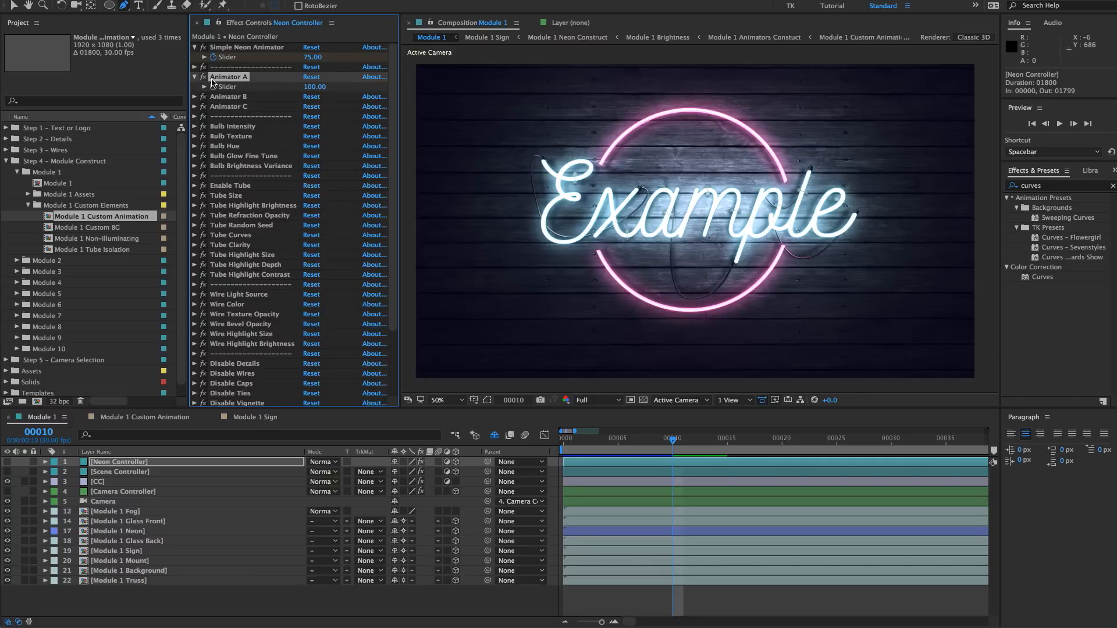
pyautogui.click(316, 87)
pyautogui.write('0')
pyautogui.press('Return')
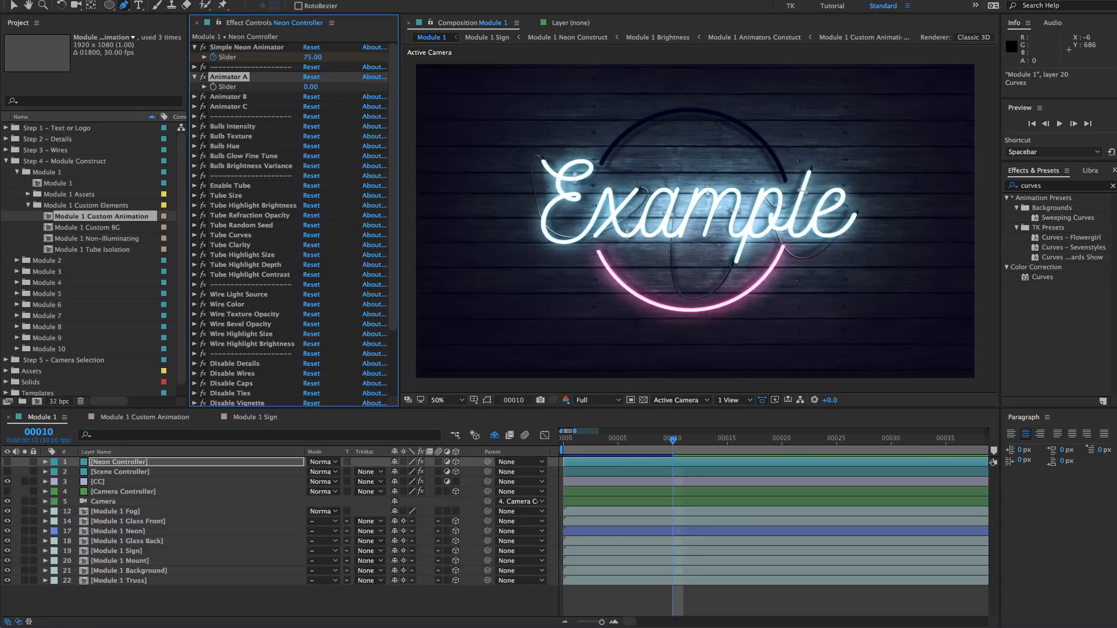
# - In Module 1 Custom Animation, draw a second closed freeform Pen mask on layer A around the circle's lower arc, avoiding the Example text
pyautogui.click(254, 418)
pyautogui.click(185, 418)
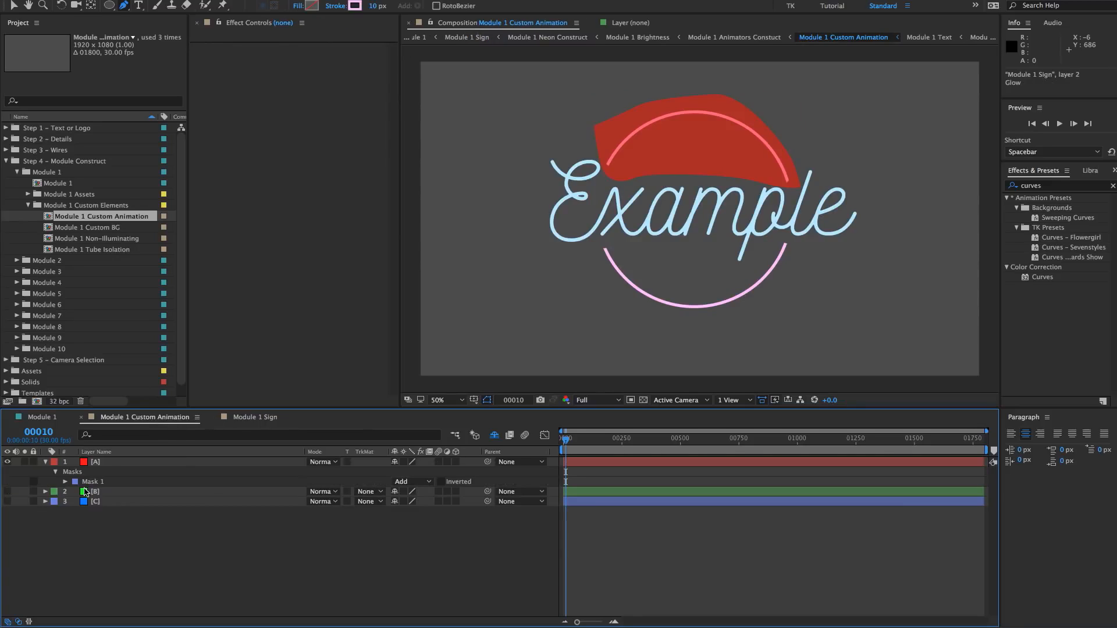
pyautogui.click(103, 466)
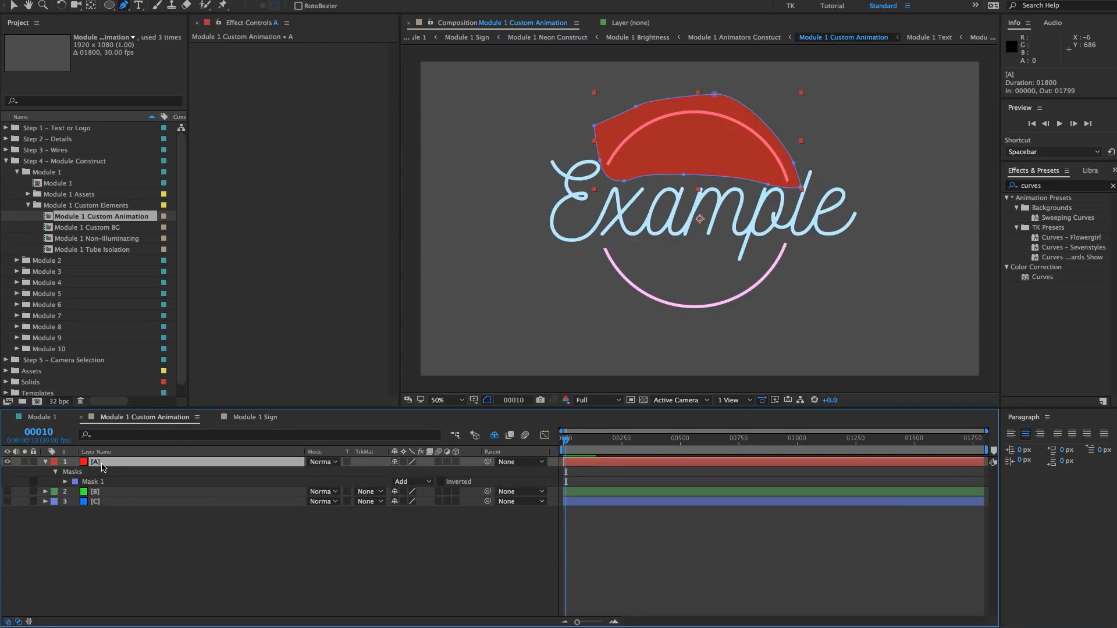
pyautogui.click(621, 240)
pyautogui.moveTo(589, 244); pyautogui.dragTo(583, 255)
pyautogui.moveTo(595, 290); pyautogui.dragTo(759, 249)
pyautogui.click(790, 235)
pyautogui.click(747, 274)
pyautogui.moveTo(691, 278); pyautogui.dragTo(680, 274)
pyautogui.click(620, 241)
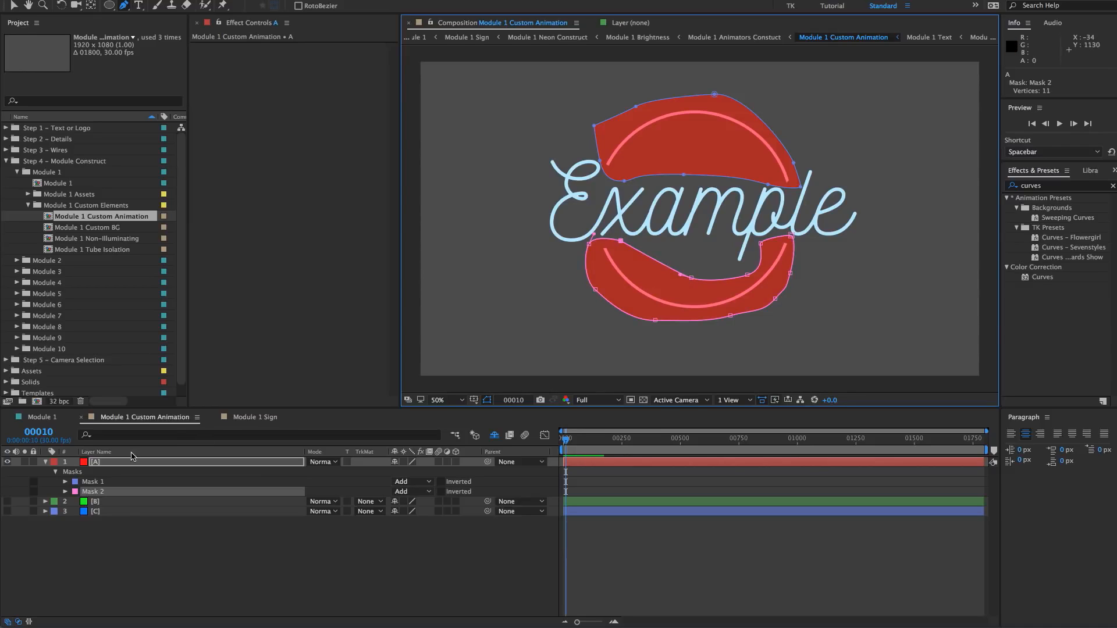
# - Feather layer A's masks, setting Mask 1 to 30 pixels and Mask 2 to 20 pixels
pyautogui.click(109, 462)
pyautogui.press('m')
pyautogui.press('m')
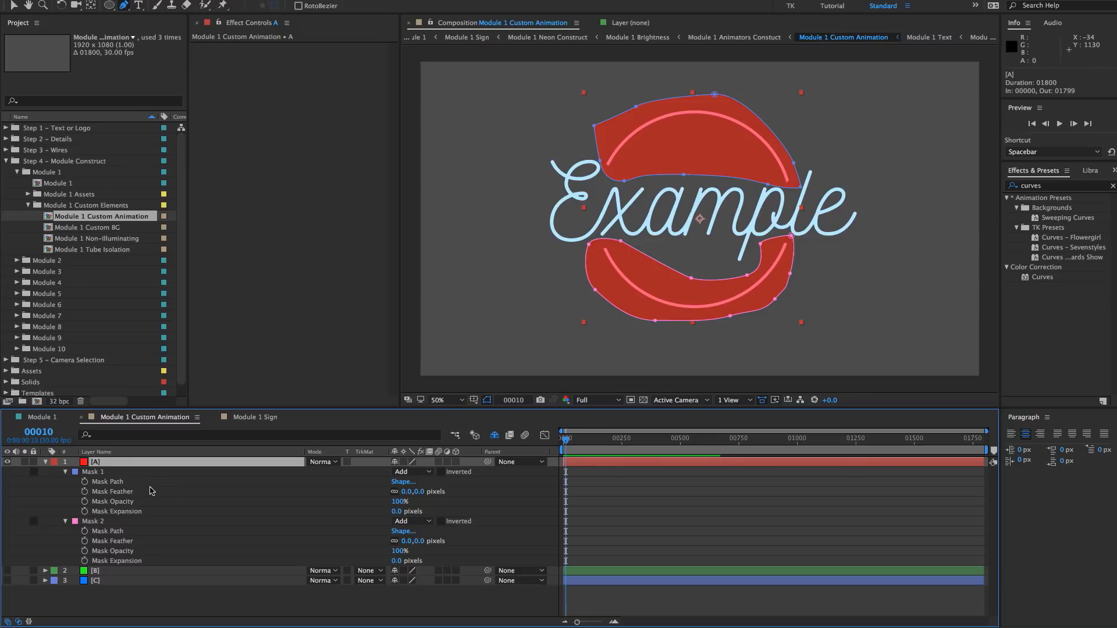
pyautogui.click(407, 491)
pyautogui.write('30')
pyautogui.press('Tab')
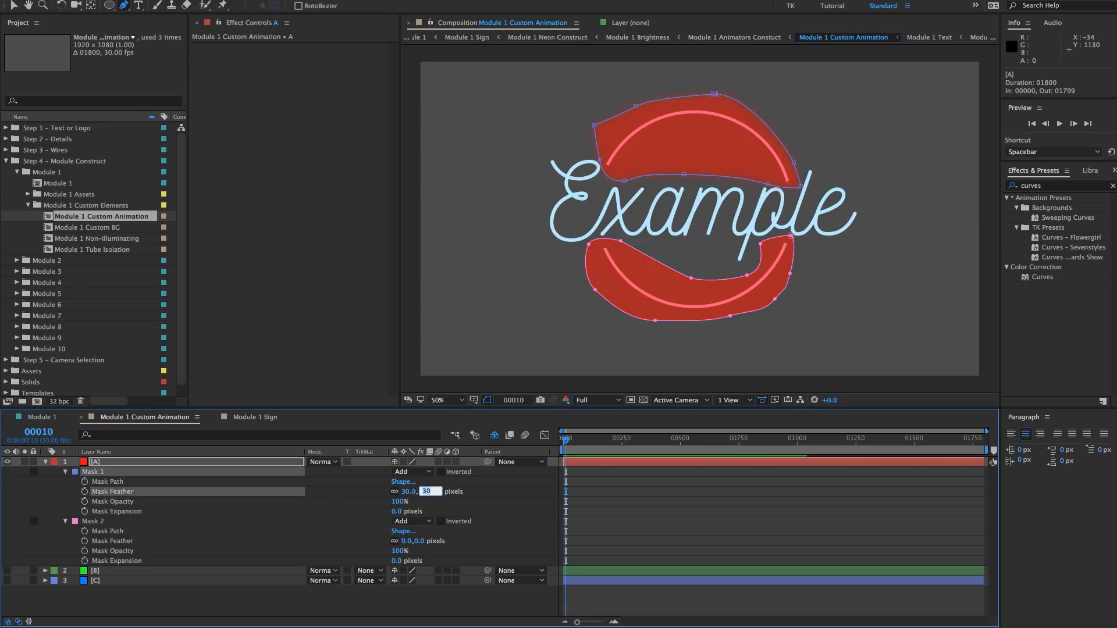
pyautogui.click(407, 541)
pyautogui.write('20')
pyautogui.press('Return')
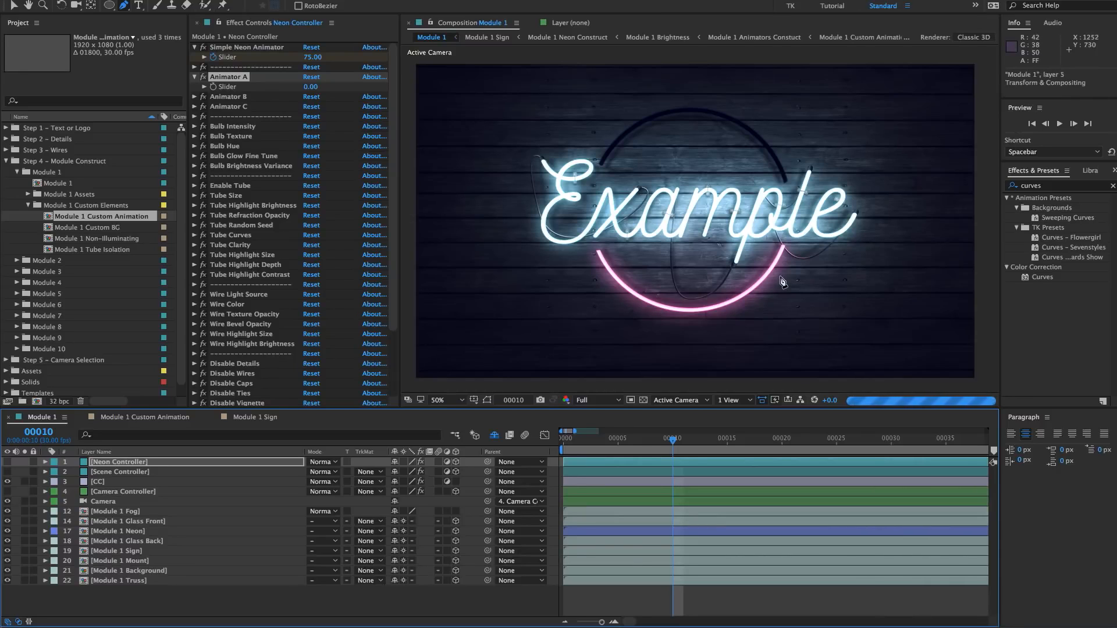
# - Examine the circle, wires and text in Module 1 up close and compare them with layer A's masks in Module 1 Custom Animation
pyautogui.scroll(4, 787, 251)
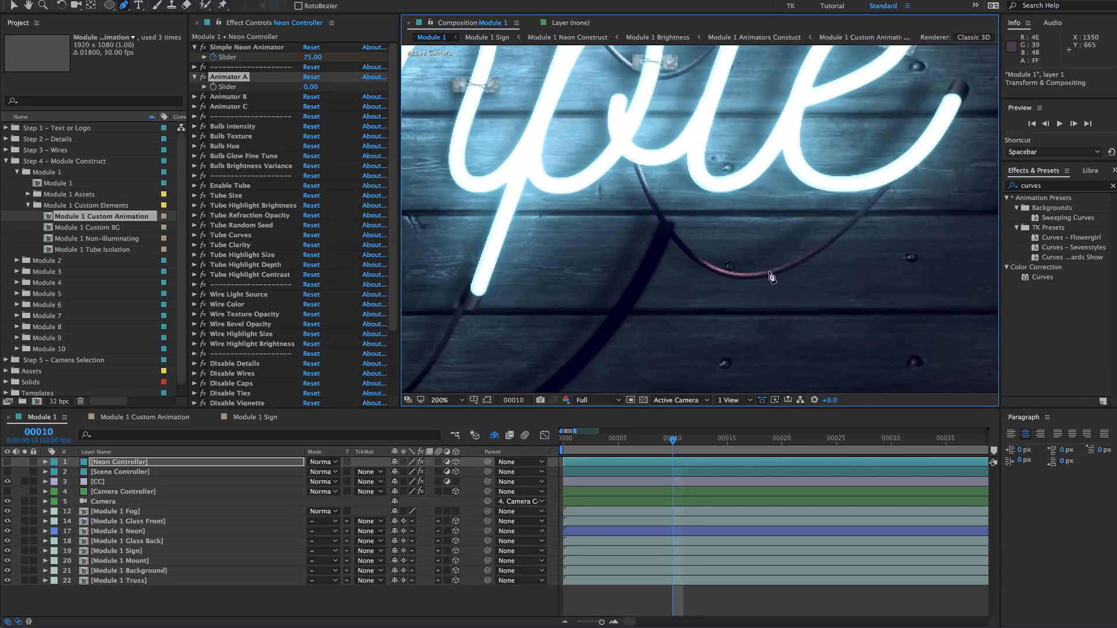
pyautogui.scroll(-2, 621, 228)
pyautogui.moveTo(621, 228); pyautogui.dragTo(734, 255)
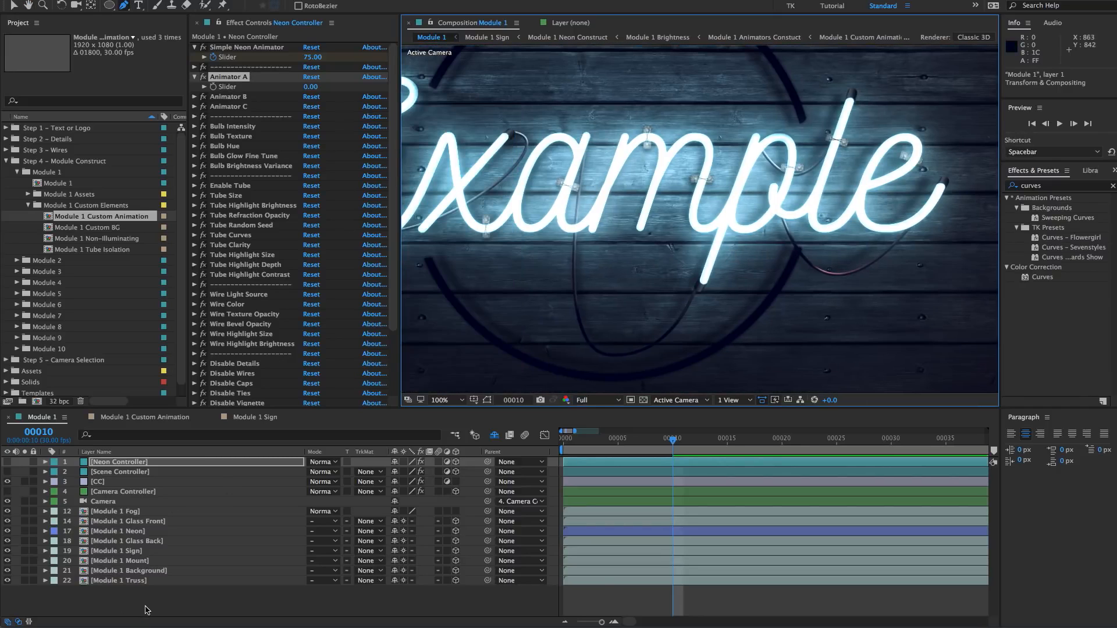
pyautogui.click(256, 417)
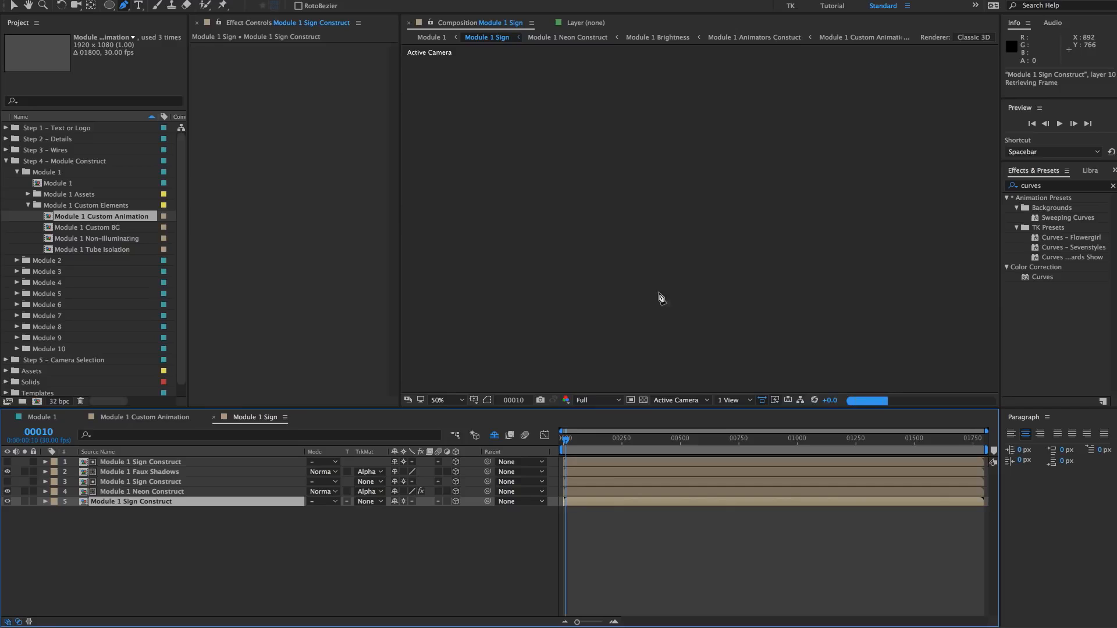
pyautogui.click(162, 418)
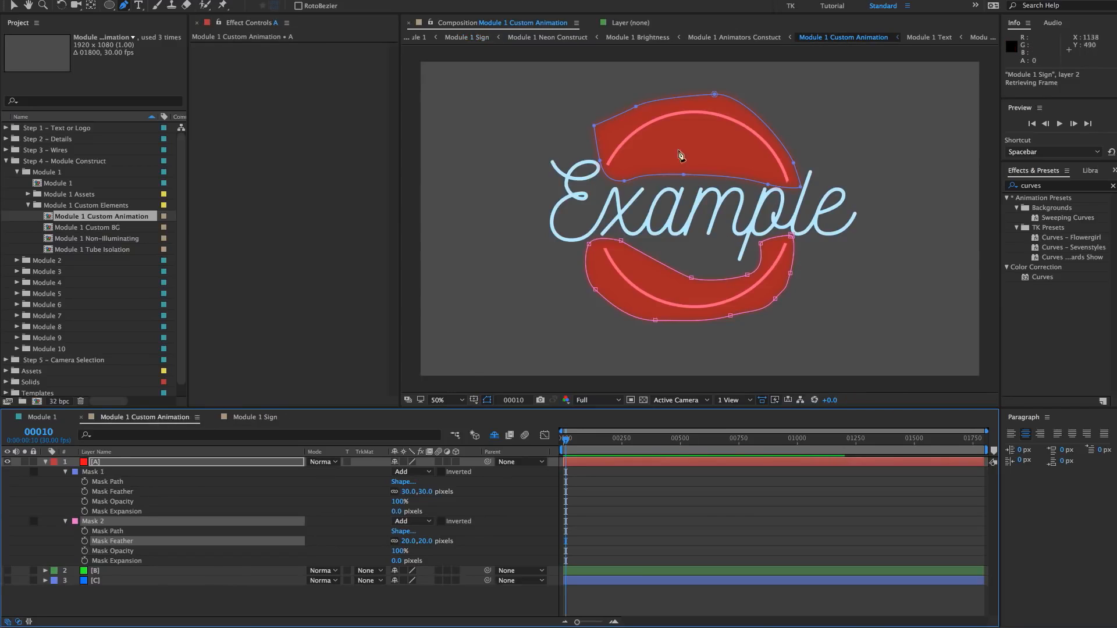
pyautogui.click(34, 418)
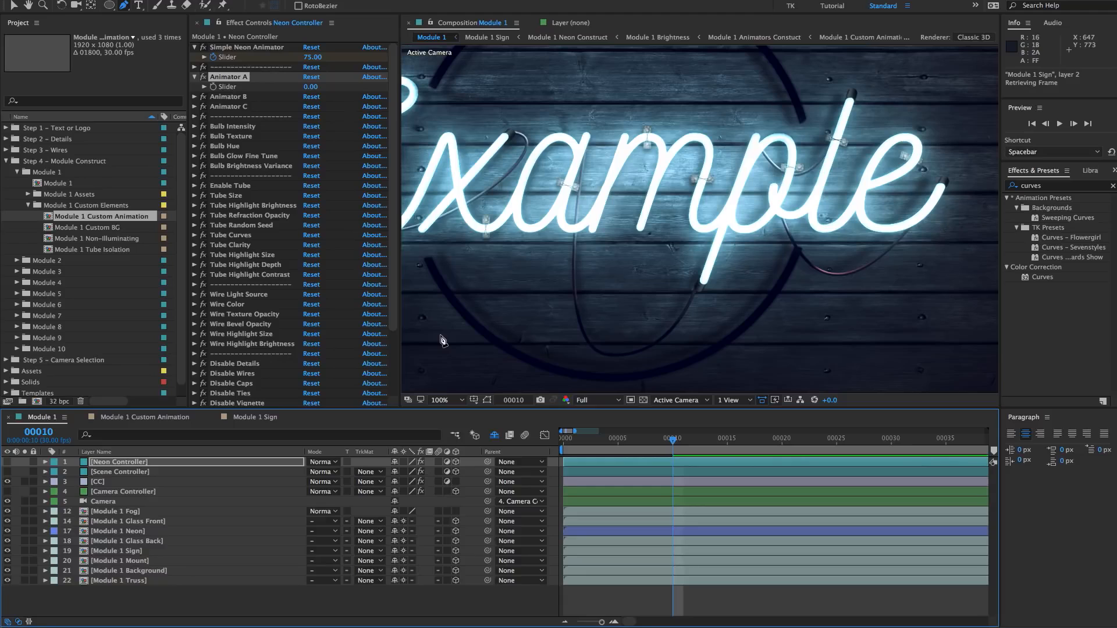
pyautogui.click(131, 417)
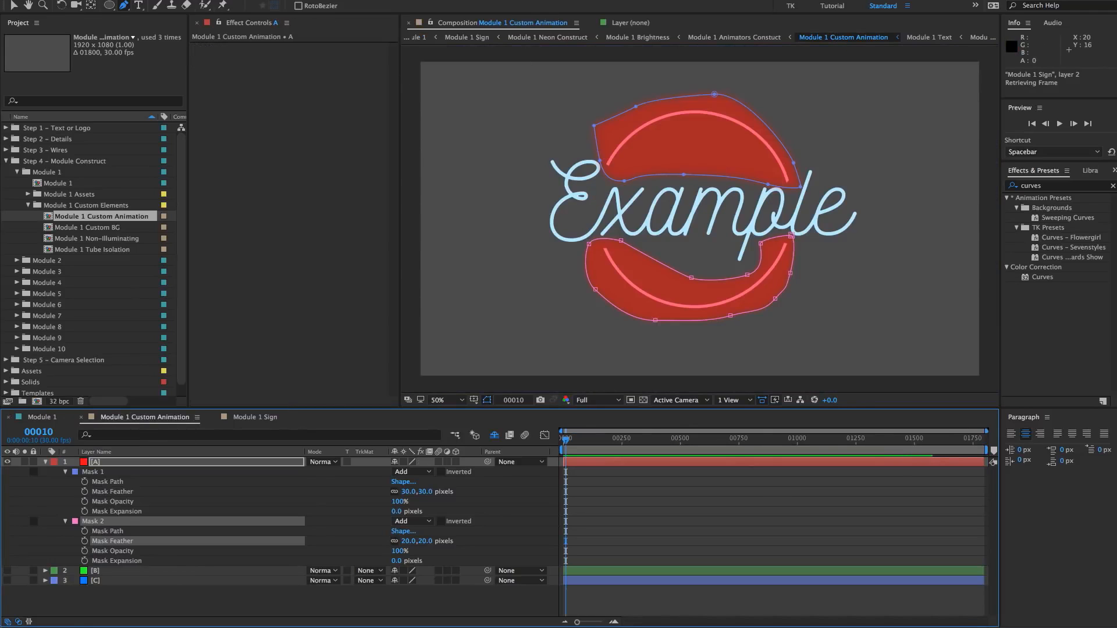
pyautogui.click(39, 417)
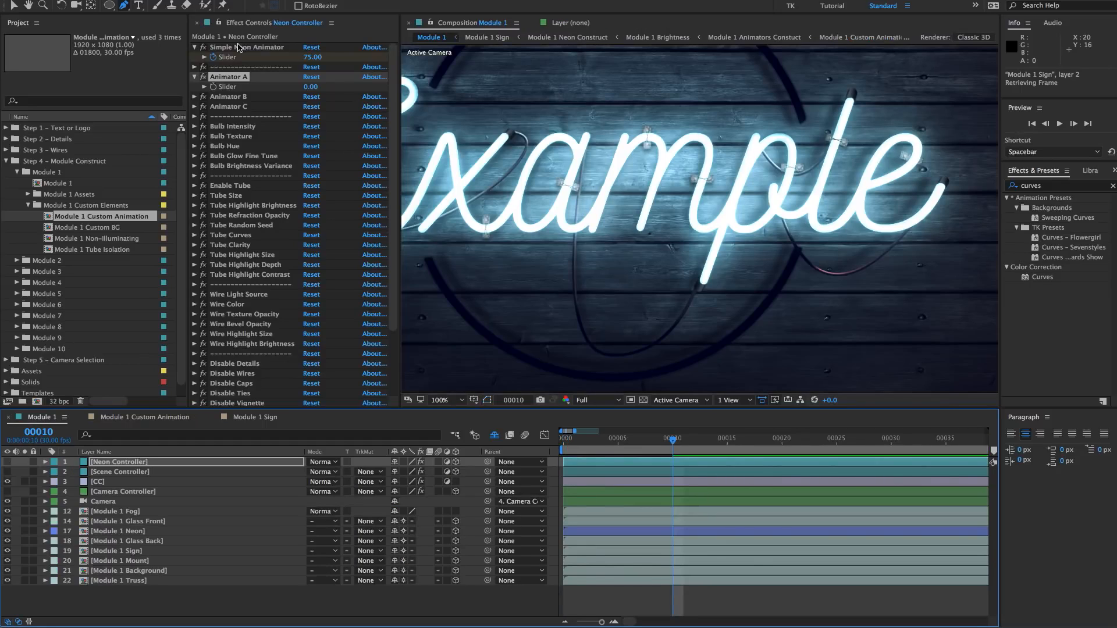
pyautogui.scroll(-1, 626, 172)
pyautogui.moveTo(625, 176); pyautogui.dragTo(655, 177)
pyautogui.press('g')
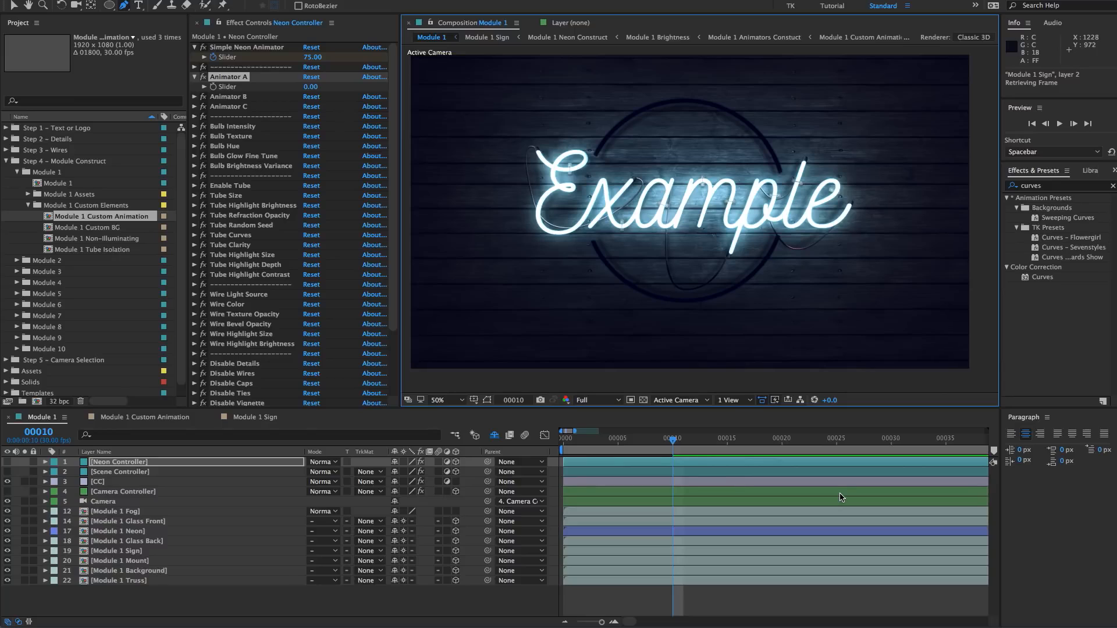
# - Enable keyframing for the Neon Controller's Animator A slider at frame 15 and set its value there to 100
pyautogui.click(673, 463)
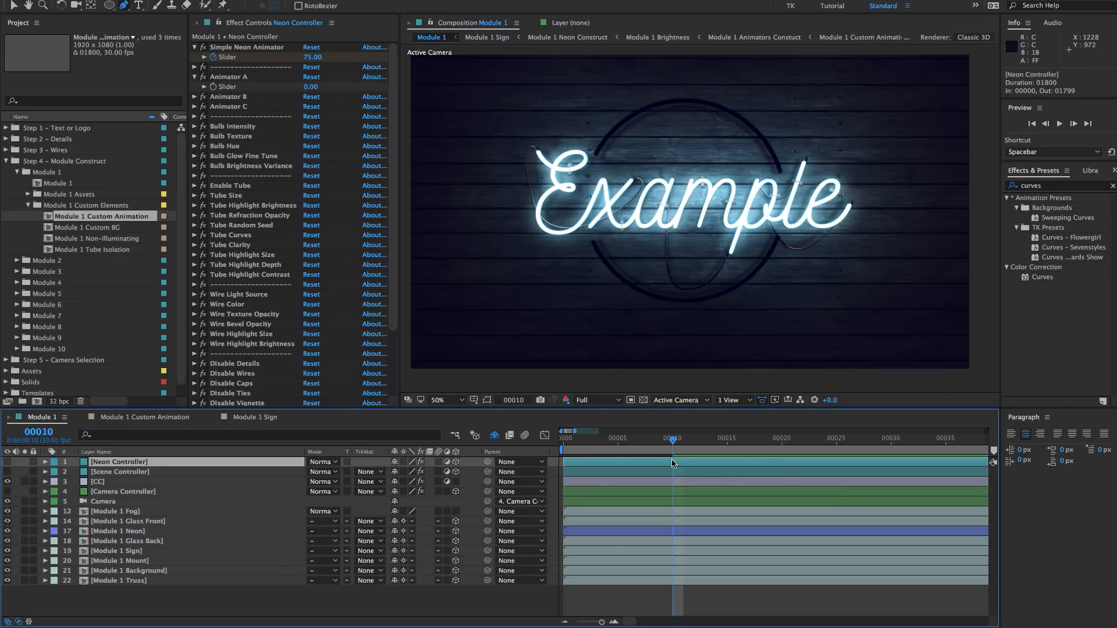
pyautogui.press('u')
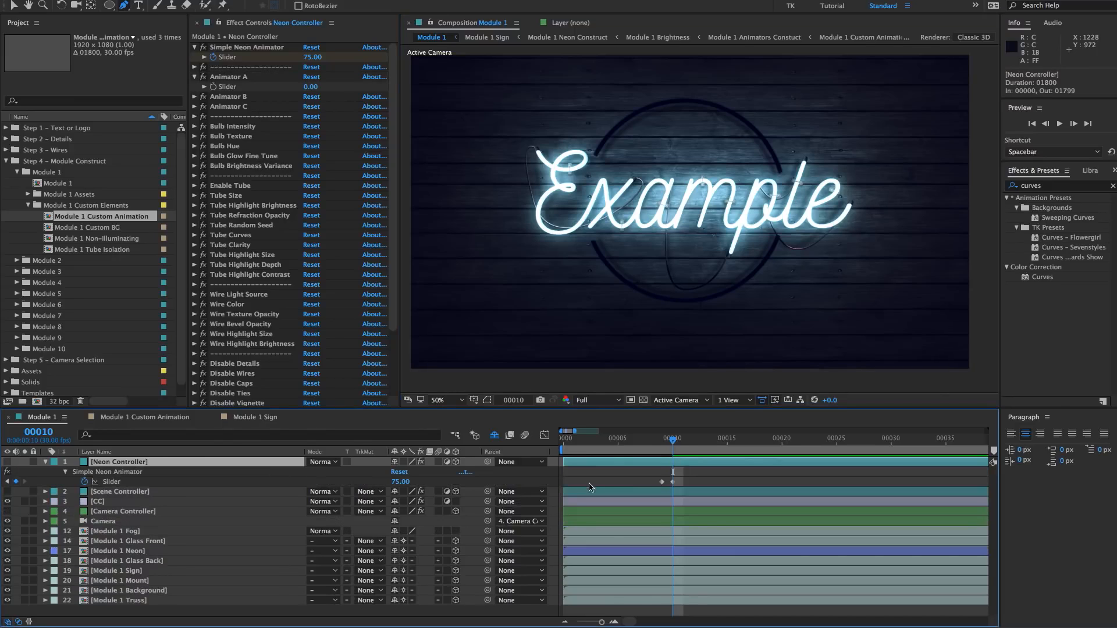
pyautogui.click(729, 444)
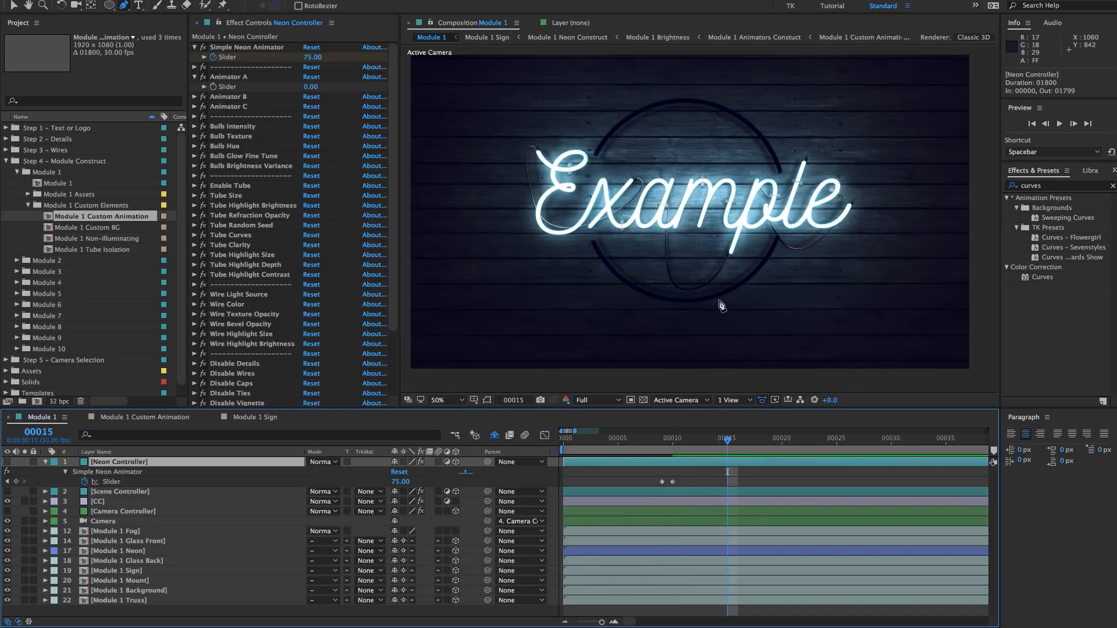
pyautogui.click(220, 79)
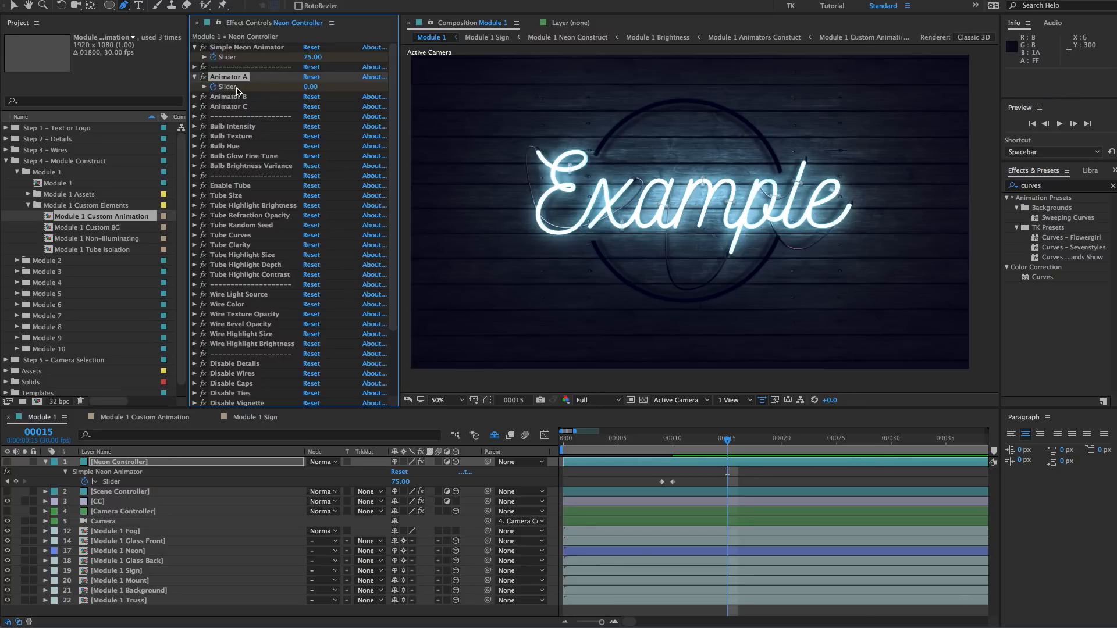
pyautogui.click(314, 87)
pyautogui.write('100')
pyautogui.press('Return')
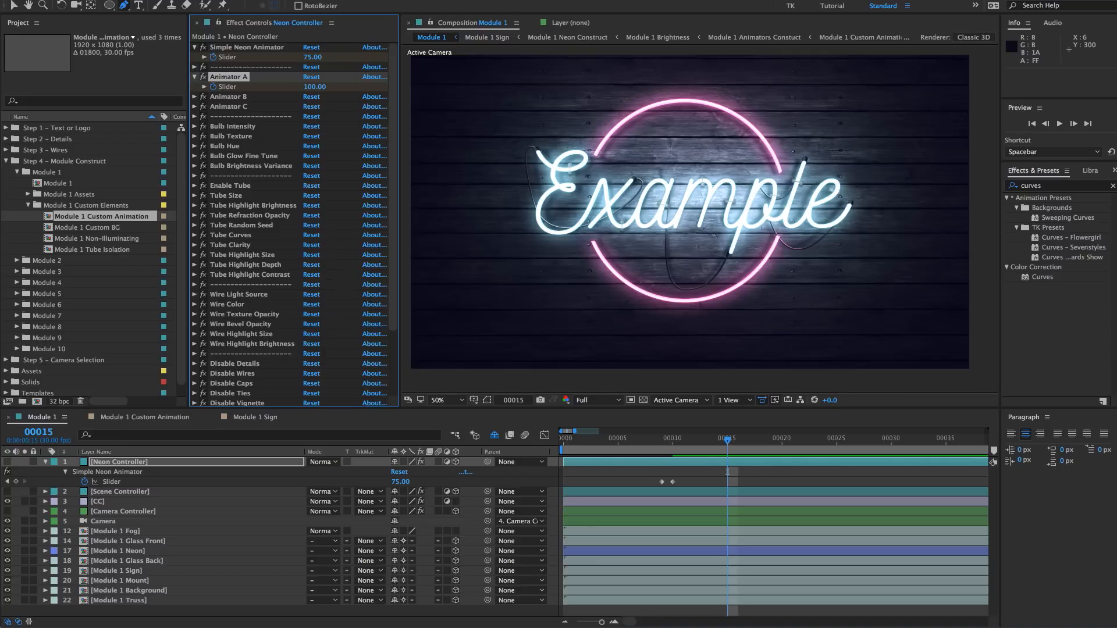
# - Reveal the Neon Controller's keyframes and add an Animator A slider keyframe of 0 at frame 14
pyautogui.moveTo(727, 472); pyautogui.dragTo(716, 472)
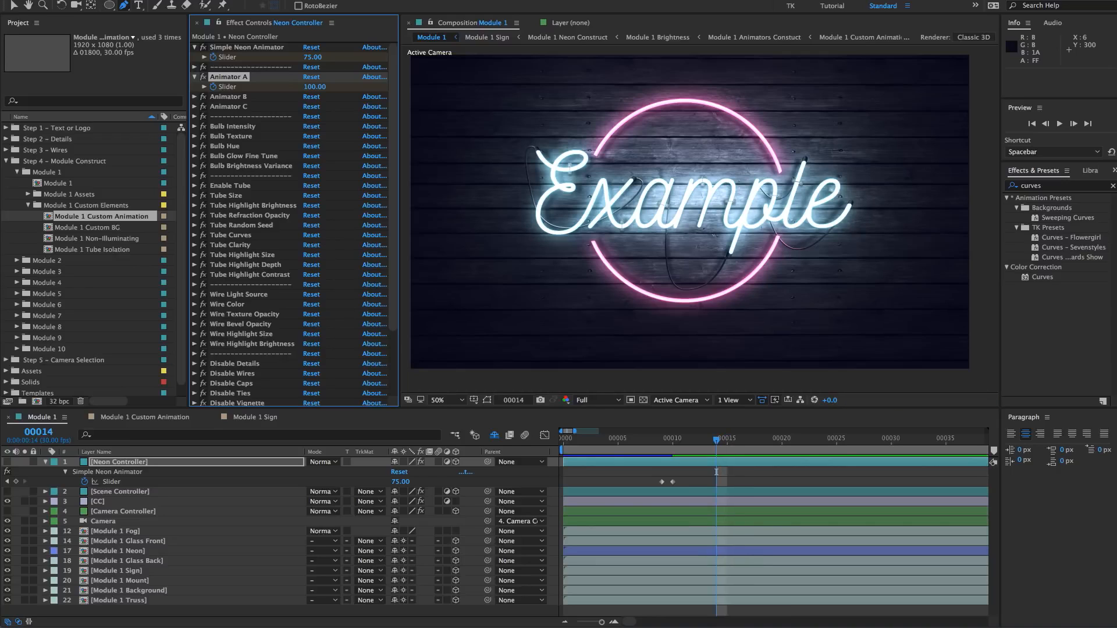
pyautogui.click(705, 464)
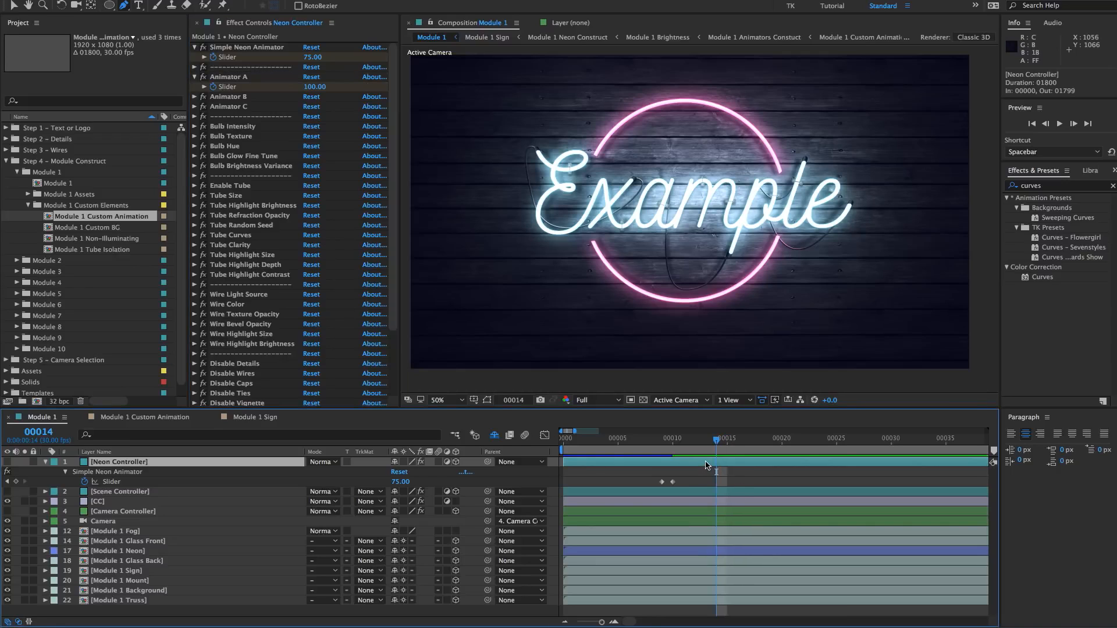
pyautogui.press('u')
pyautogui.press('u')
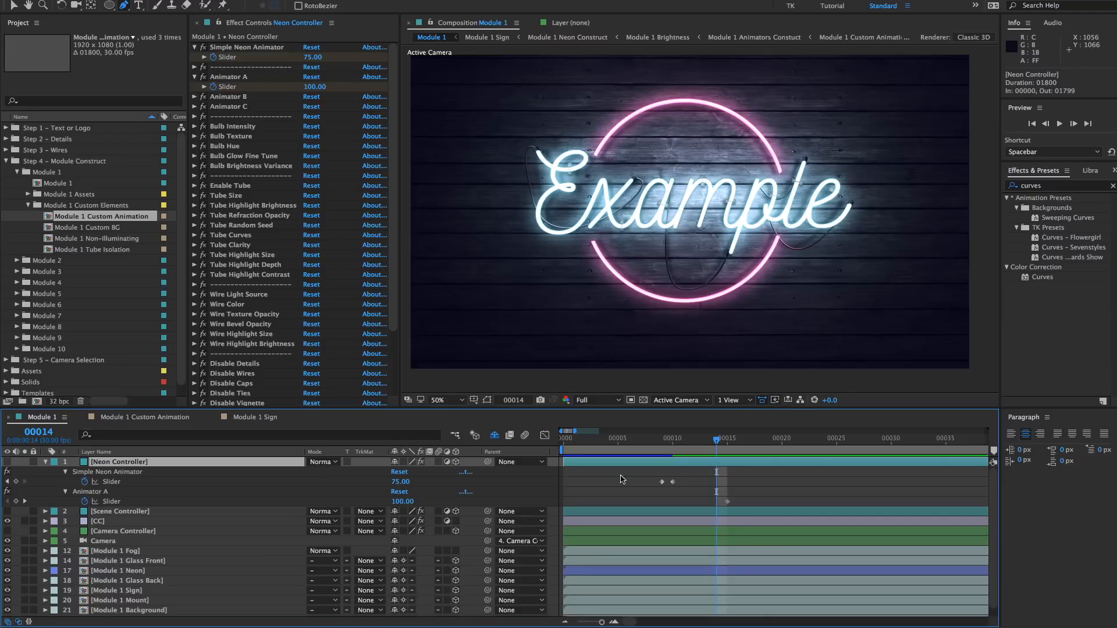
pyautogui.click(315, 87)
pyautogui.write('0')
pyautogui.press('Return')
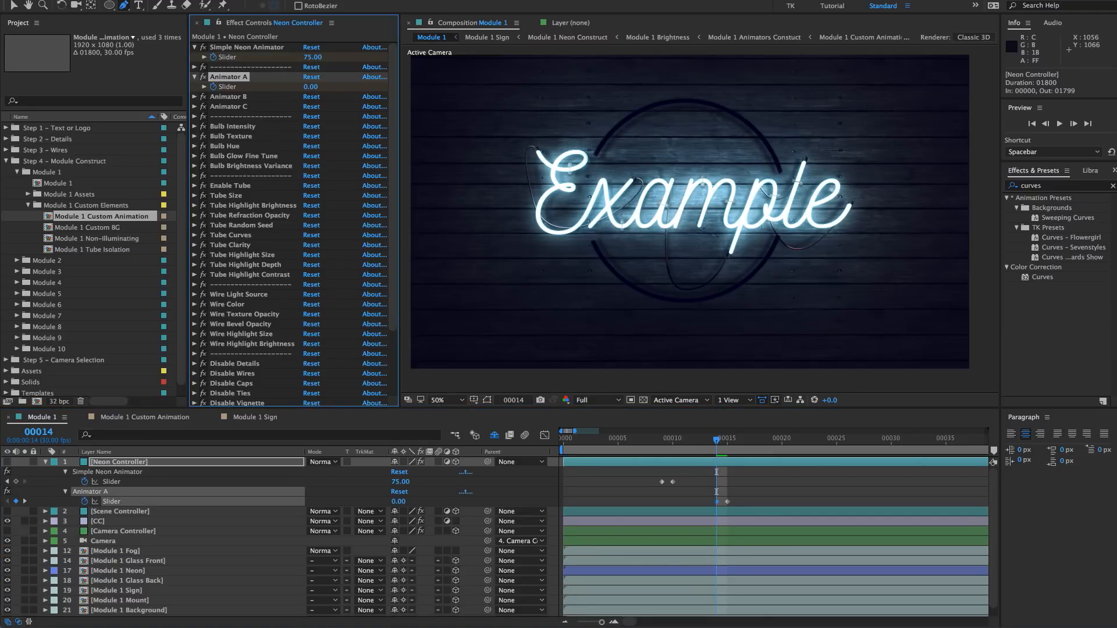
# - Preview the neon switch-on animation in Module 1 by checking frames 9 and 10, playing from frame 3 and stopping at frame 20
pyautogui.click(661, 446)
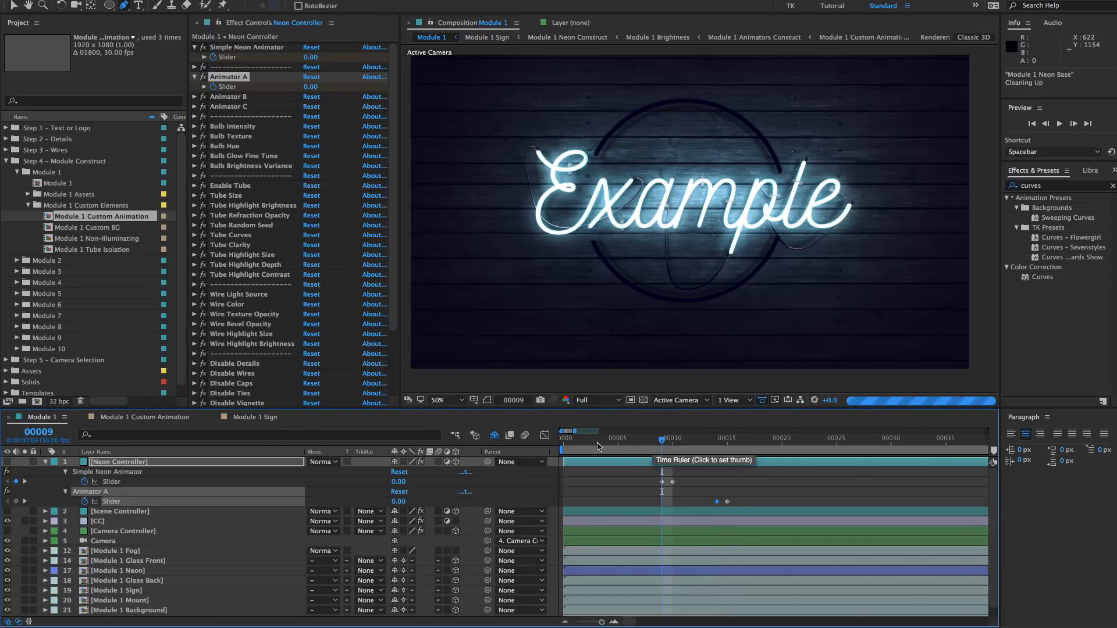
pyautogui.click(672, 441)
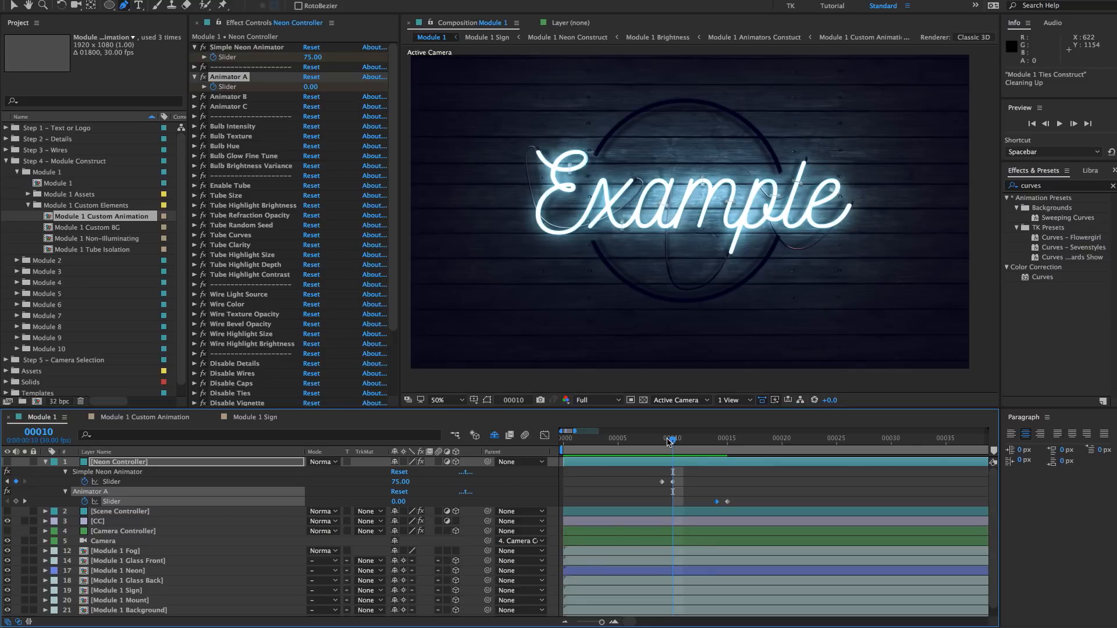
pyautogui.moveTo(671, 440); pyautogui.dragTo(596, 442)
pyautogui.press('space')
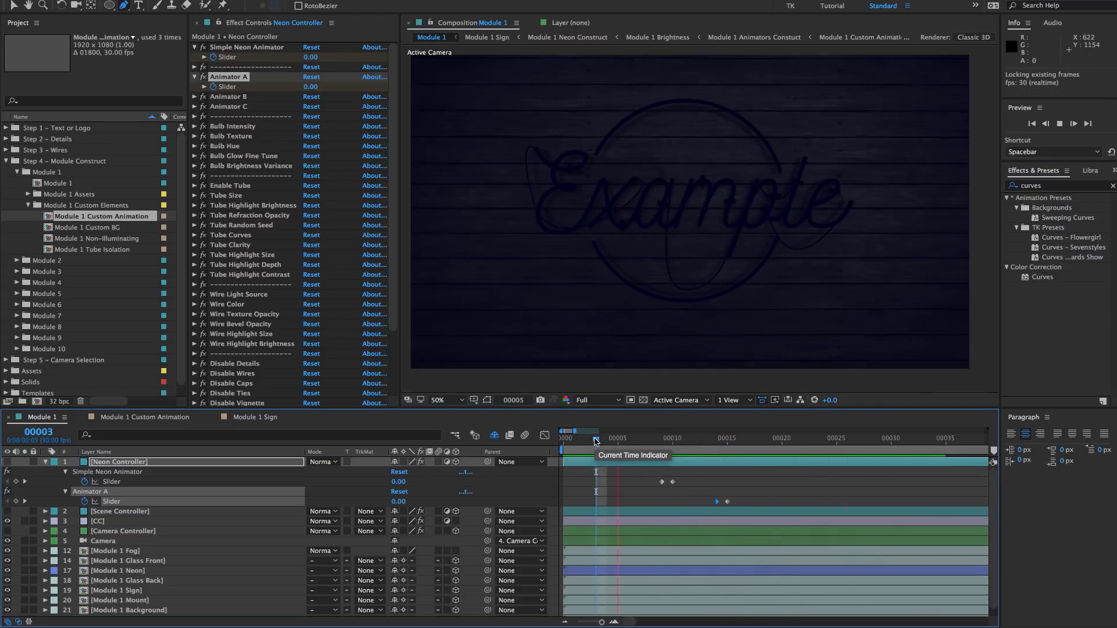
pyautogui.moveTo(734, 440); pyautogui.dragTo(780, 441)
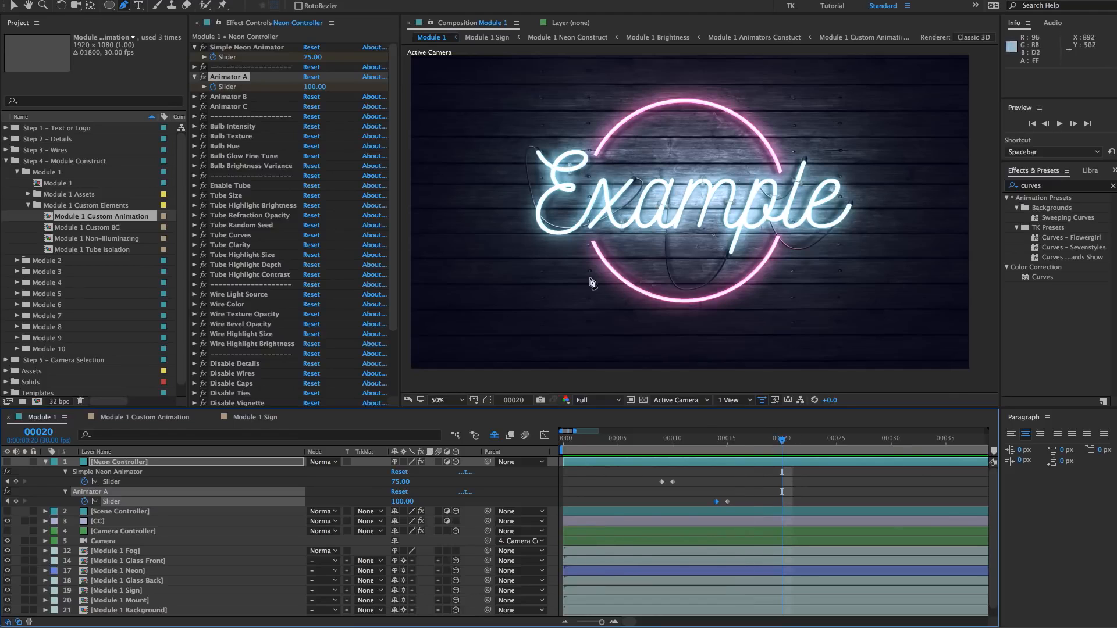
# - Return to Module 1 Custom Animation, collapse layer A's mask properties and make layer B visible
pyautogui.click(141, 419)
pyautogui.click(98, 460)
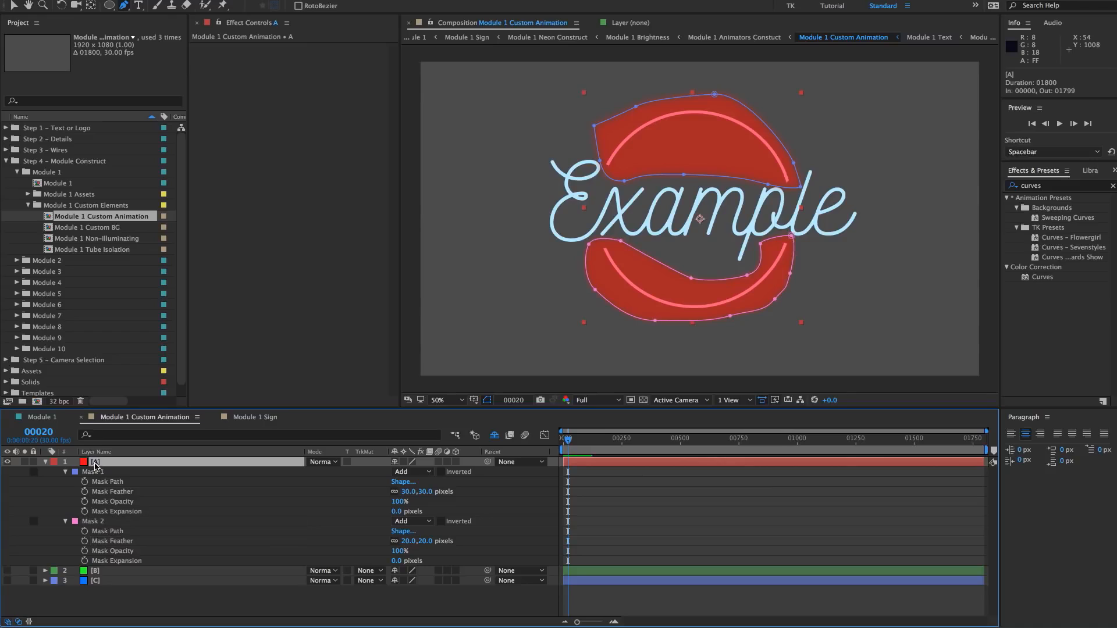
pyautogui.click(45, 462)
pyautogui.click(102, 473)
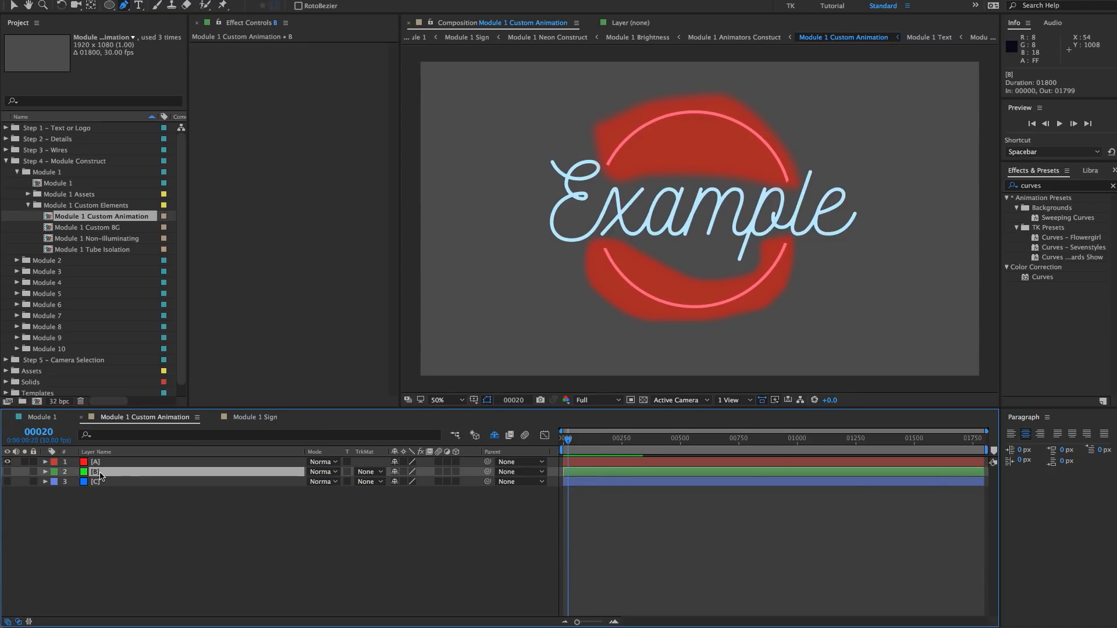
pyautogui.click(8, 472)
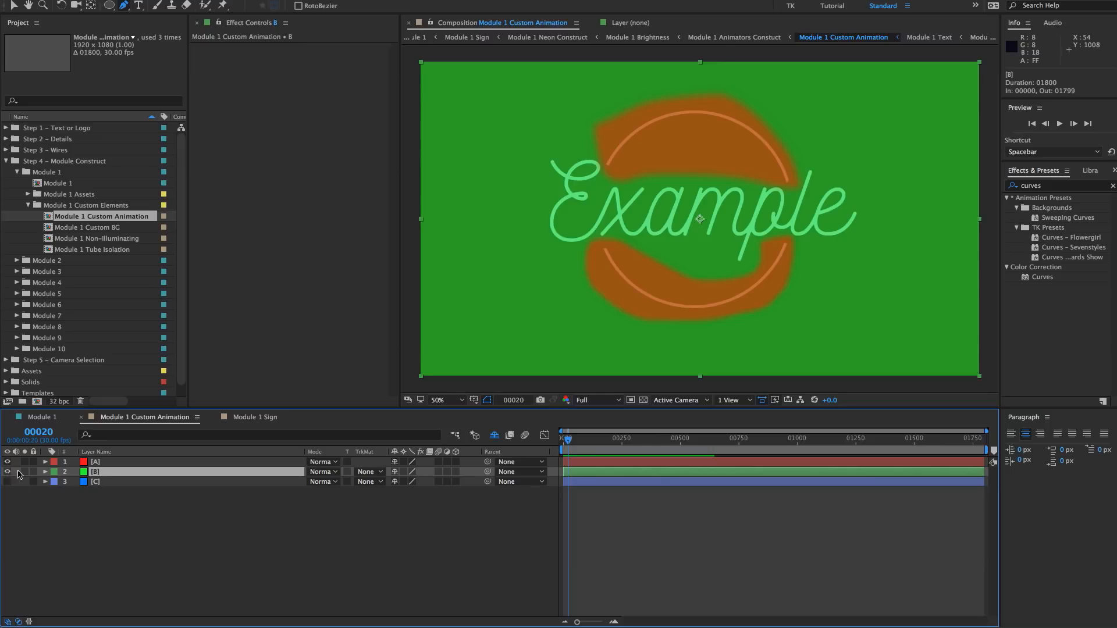
# - Draw a closed freeform Pen mask on layer B around the letter E of the Example text
pyautogui.click(576, 141)
pyautogui.click(597, 153)
pyautogui.moveTo(603, 174); pyautogui.dragTo(603, 186)
pyautogui.click(535, 246)
pyautogui.click(525, 222)
pyautogui.click(527, 173)
pyautogui.click(544, 158)
pyautogui.click(560, 145)
pyautogui.click(577, 140)
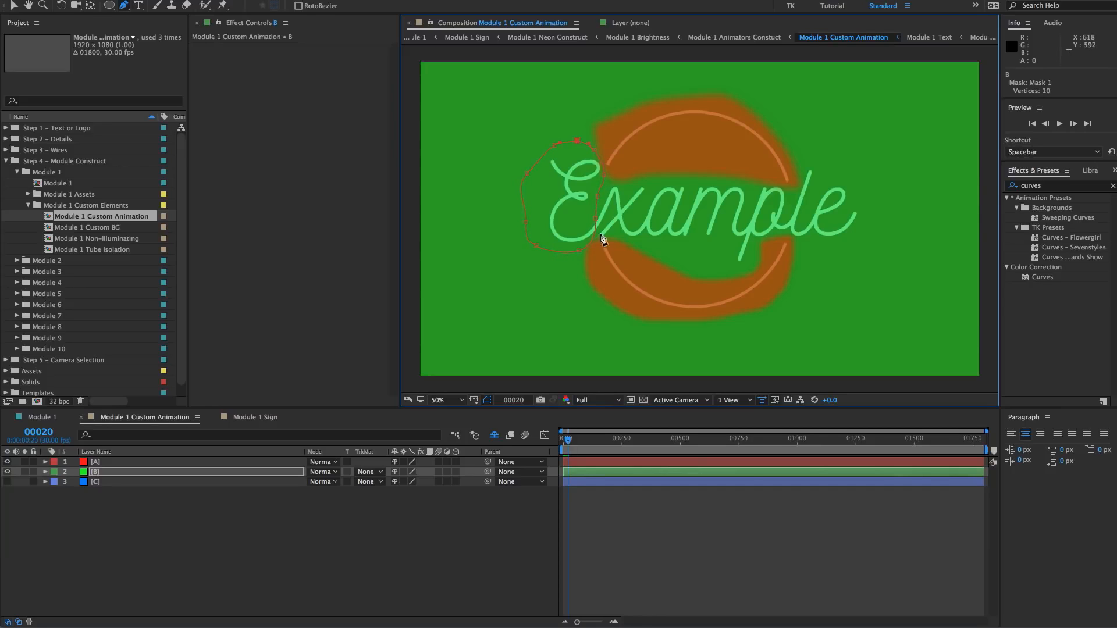
# - Reveal layer B's mask properties and set its mask feather to 30 pixels
pyautogui.press('m')
pyautogui.press('m')
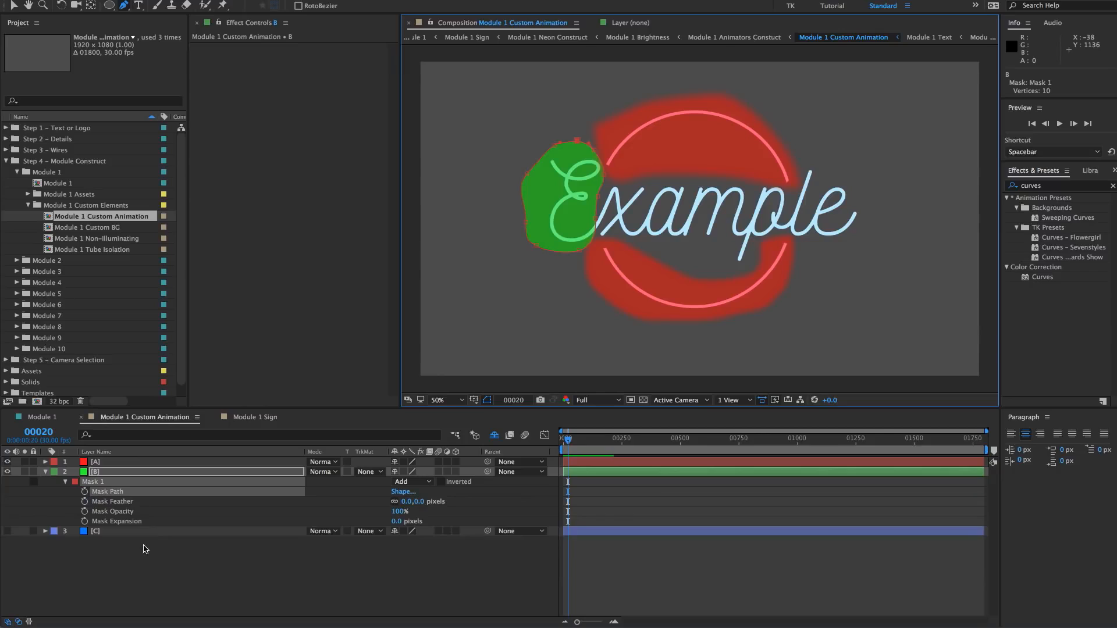
pyautogui.click(201, 577)
pyautogui.click(405, 501)
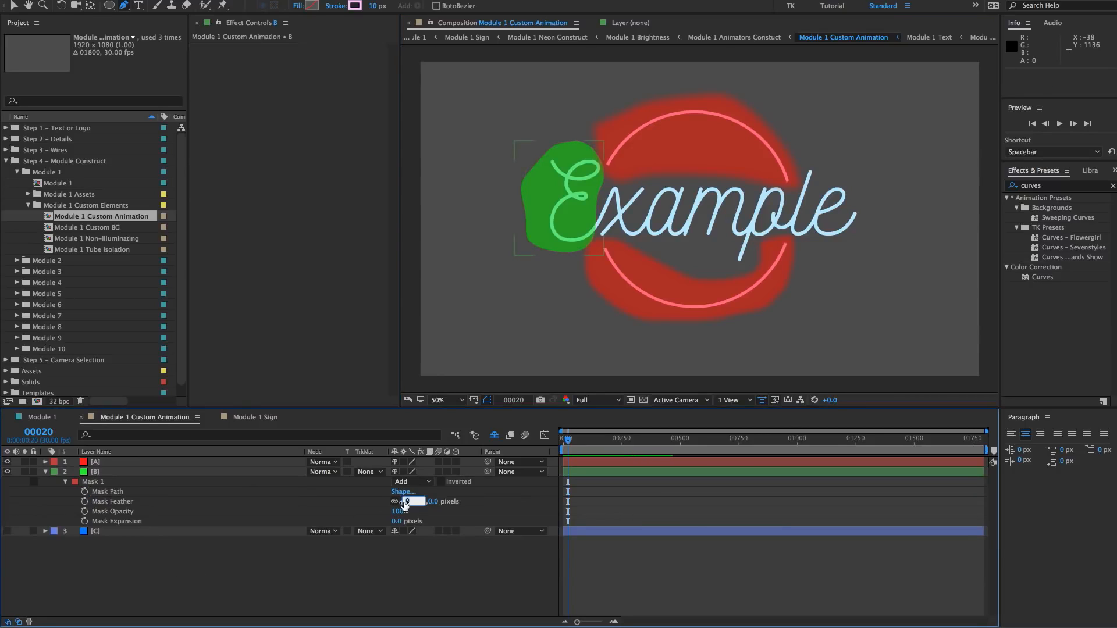
pyautogui.write('30')
pyautogui.press('Return')
pyautogui.press('F2')
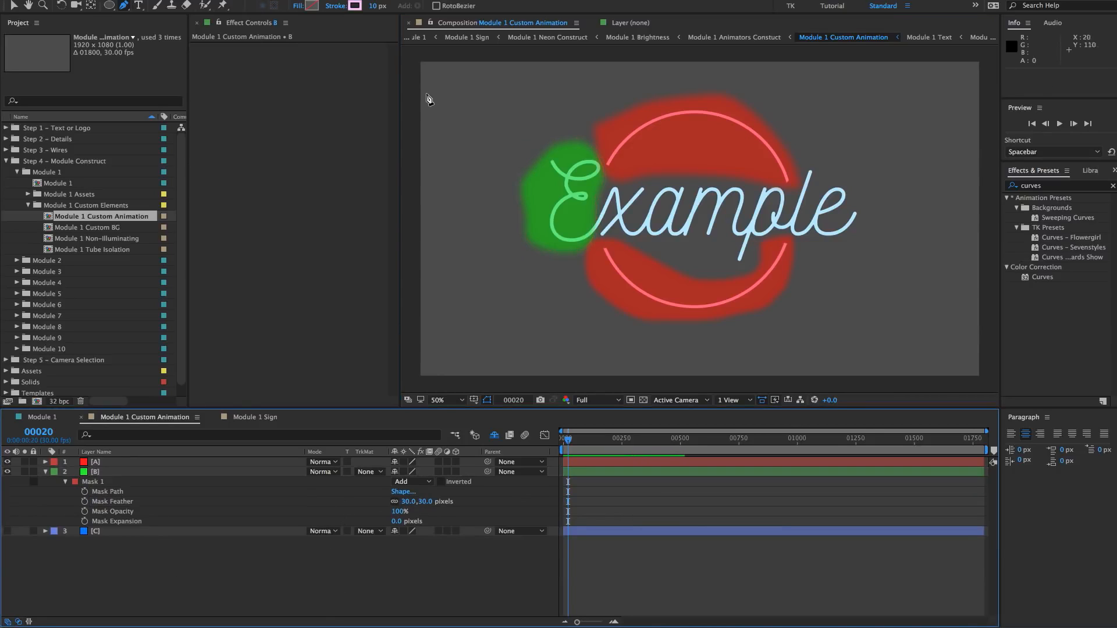
# - Return to the Module 1 composition, expand Animator B and keyframe its slider at 100 on frame 20
pyautogui.click(42, 417)
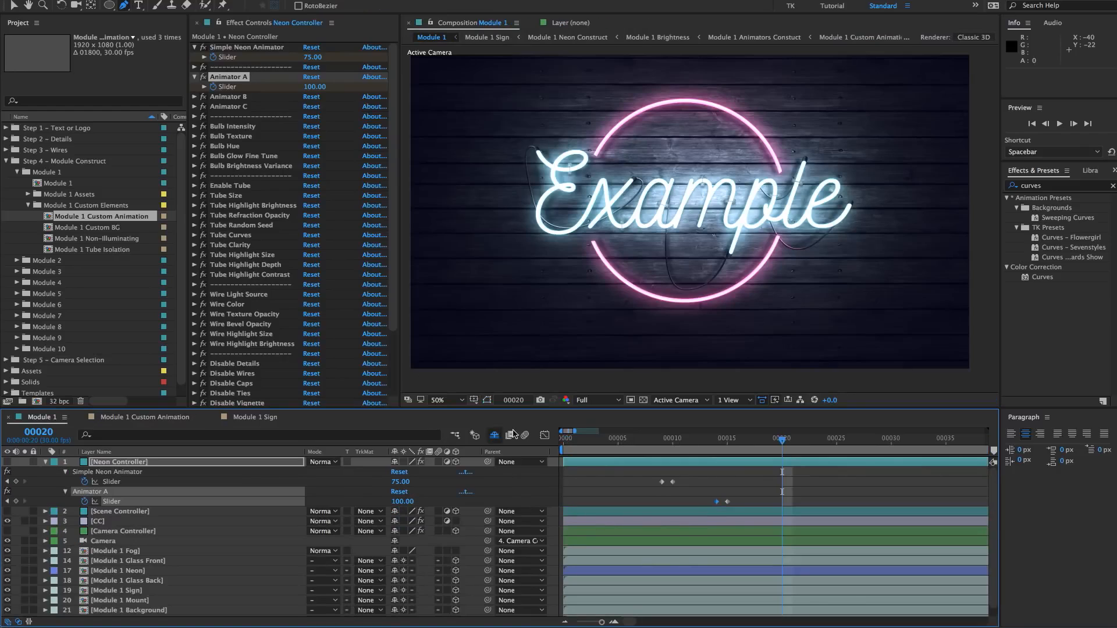
pyautogui.click(238, 96)
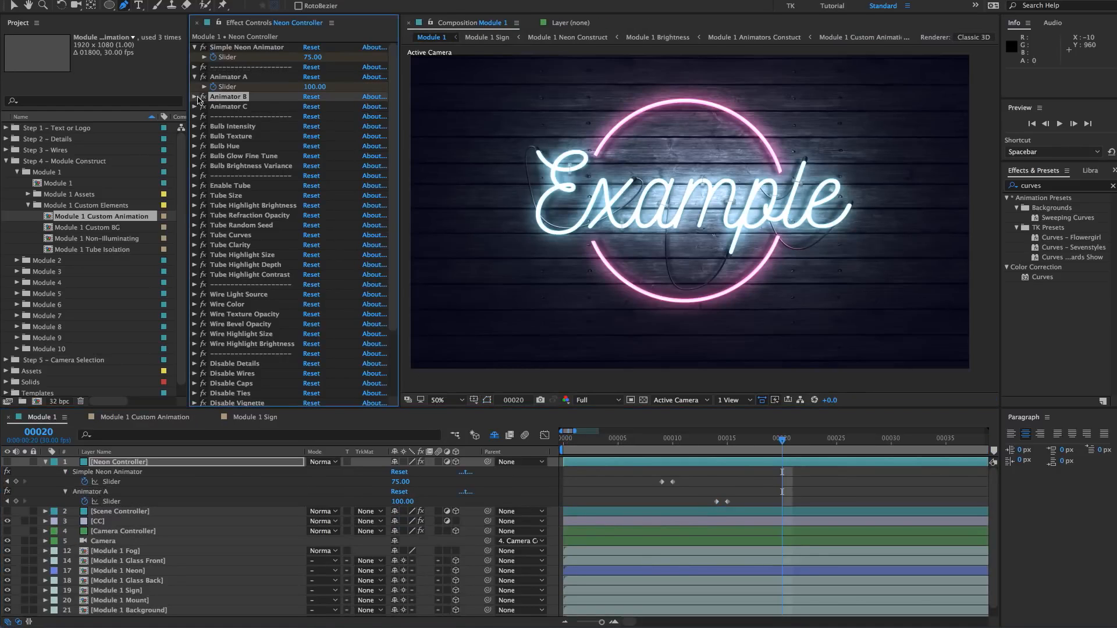
pyautogui.click(195, 96)
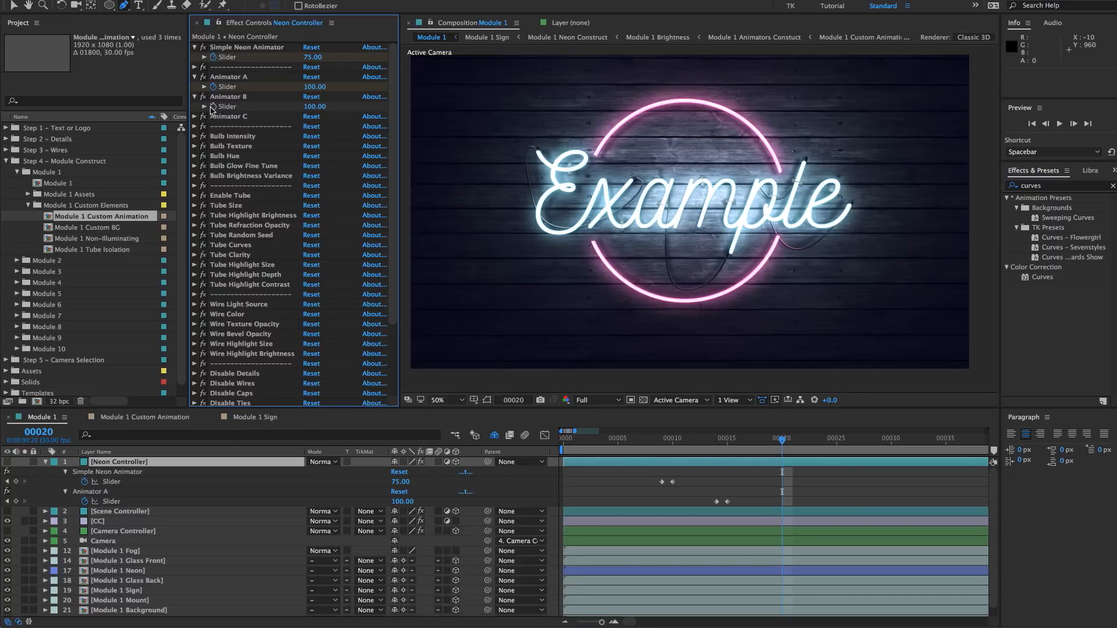
pyautogui.click(228, 96)
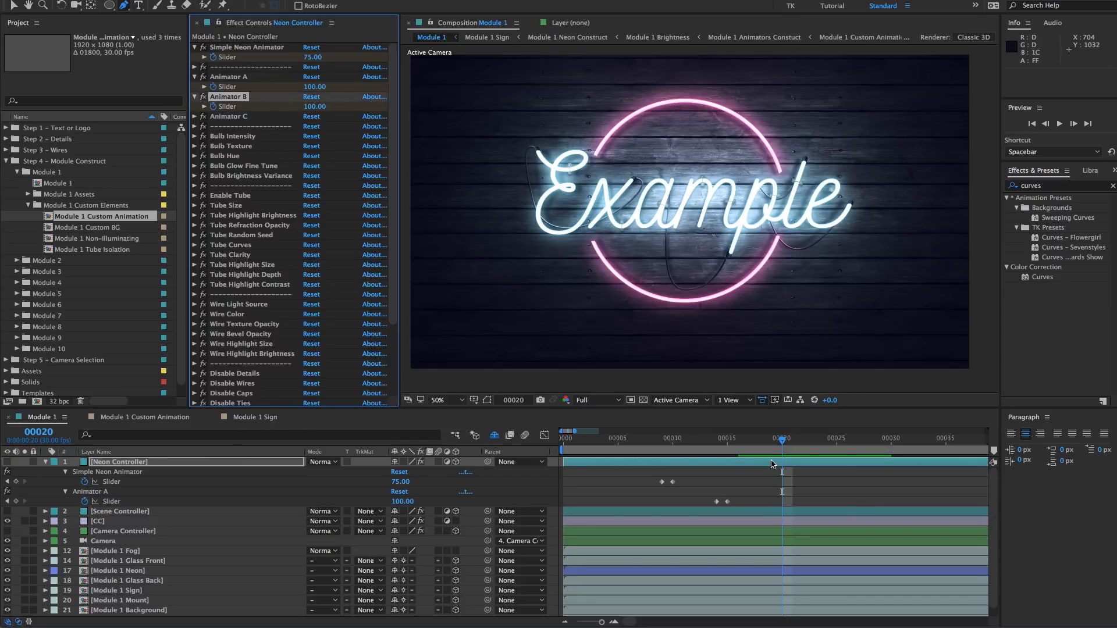
# - Reveal the Neon Controller's keyframes, keyframe the Animator B slider at 0 on frame 21 and add another keyframe on frame 22
pyautogui.press('pagedown')
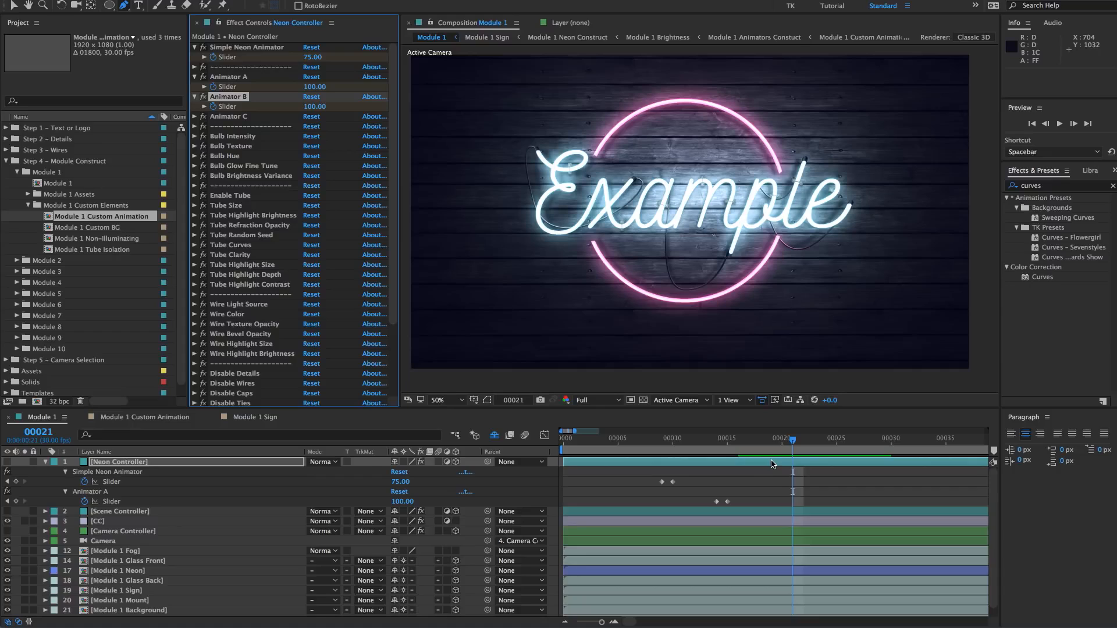
pyautogui.press('u')
pyautogui.press('u')
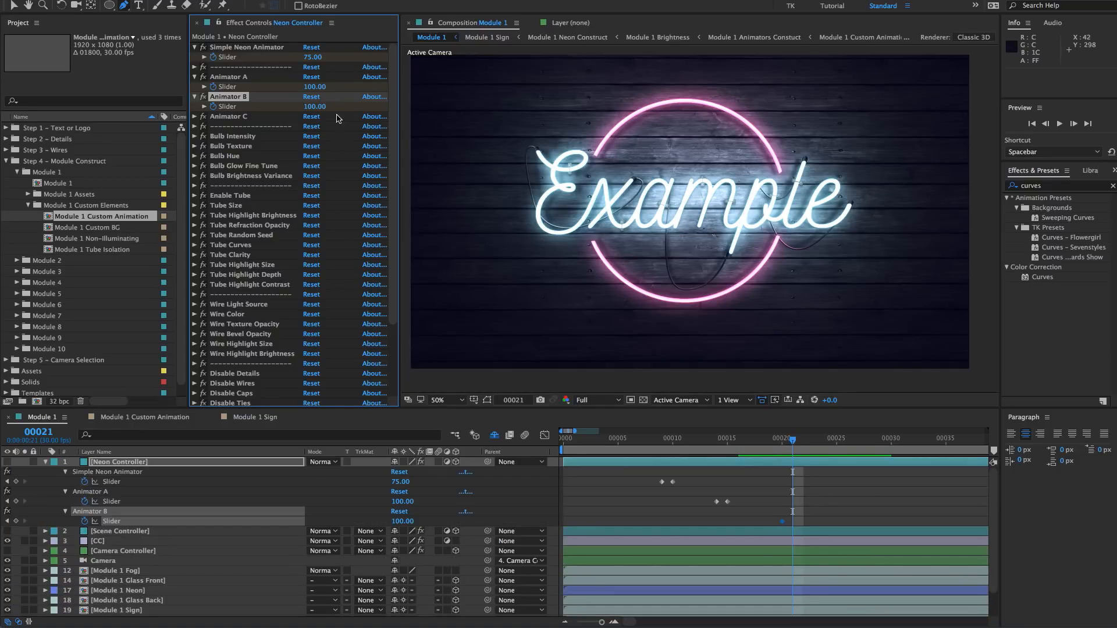
pyautogui.click(314, 107)
pyautogui.write('0')
pyautogui.press('Return')
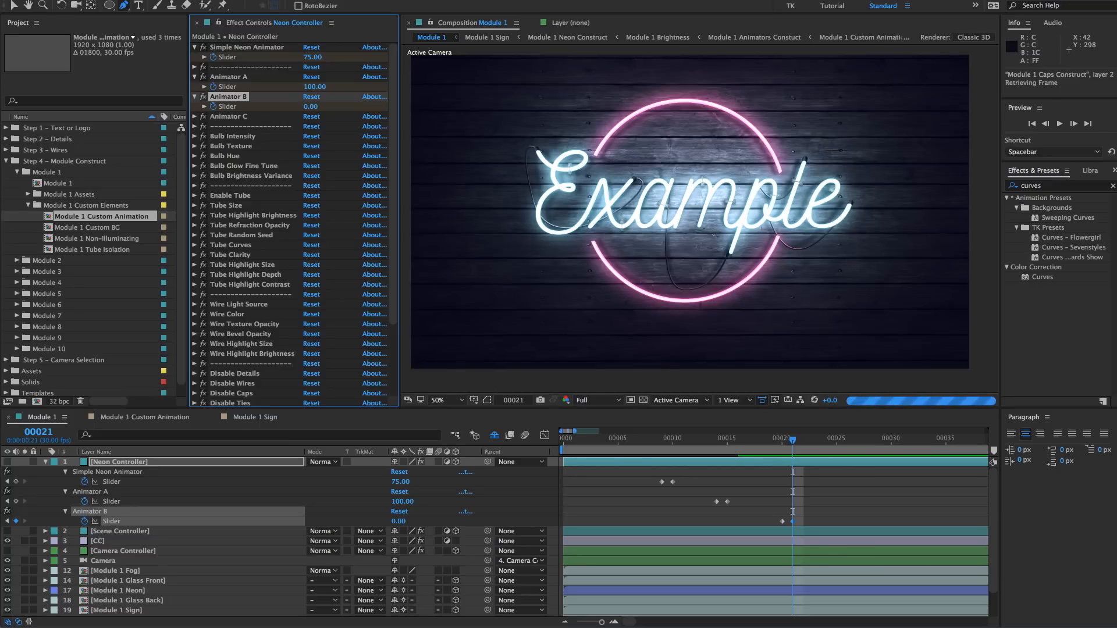
pyautogui.press('pagedown')
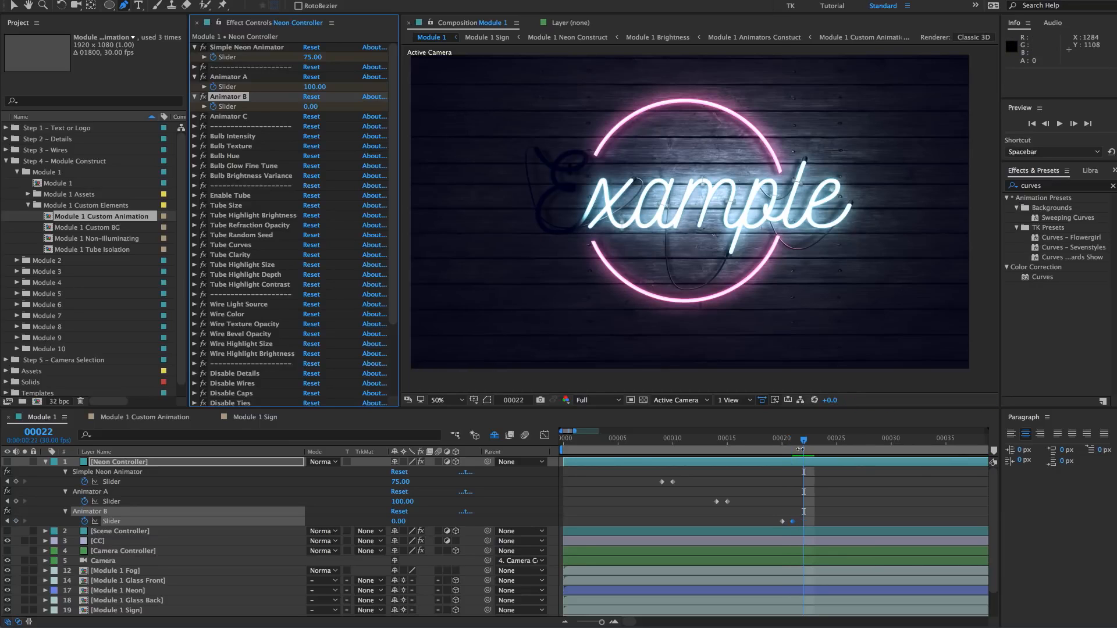
pyautogui.click(308, 106)
pyautogui.press('Return')
# - Play the Module 1 neon animation from frame 0 and check the Animator B flicker at frame 20
pyautogui.click(620, 437)
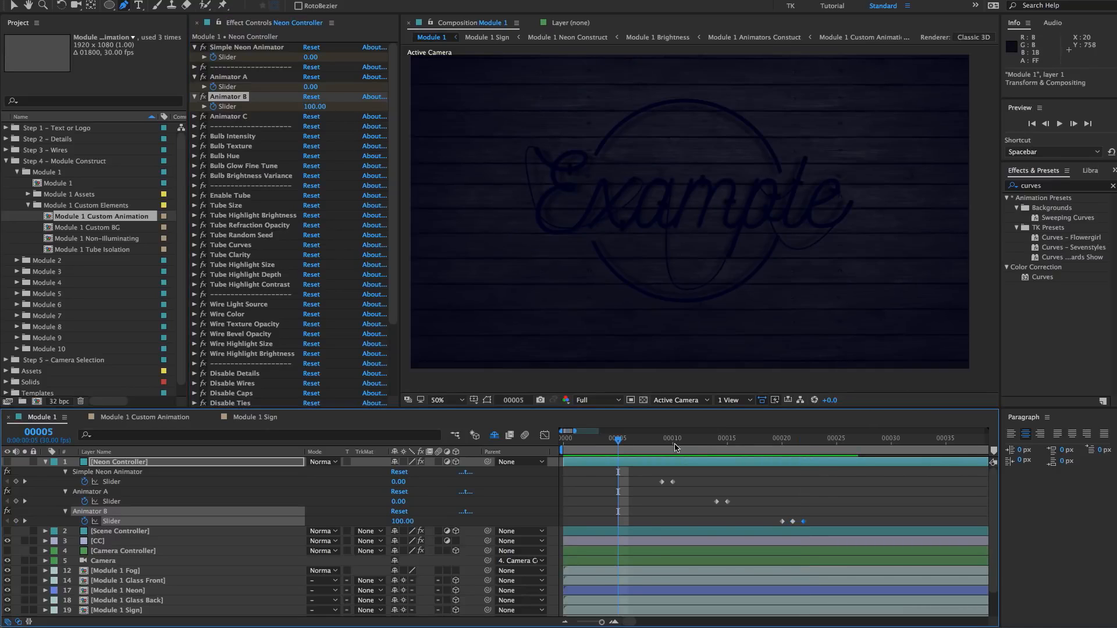
pyautogui.click(563, 446)
pyautogui.press('space')
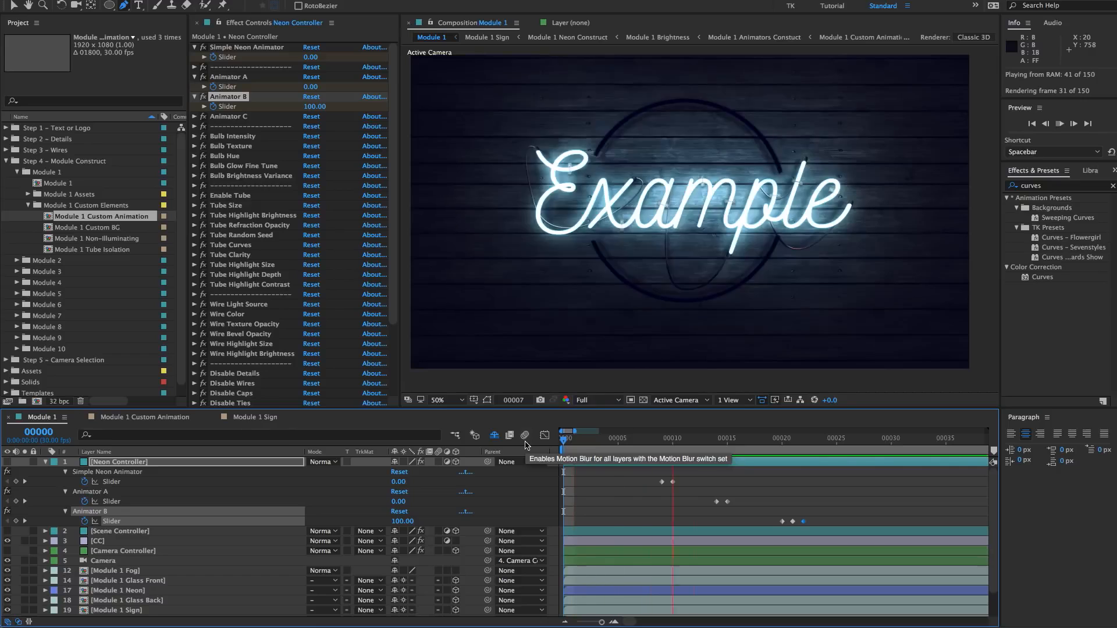
pyautogui.press('space')
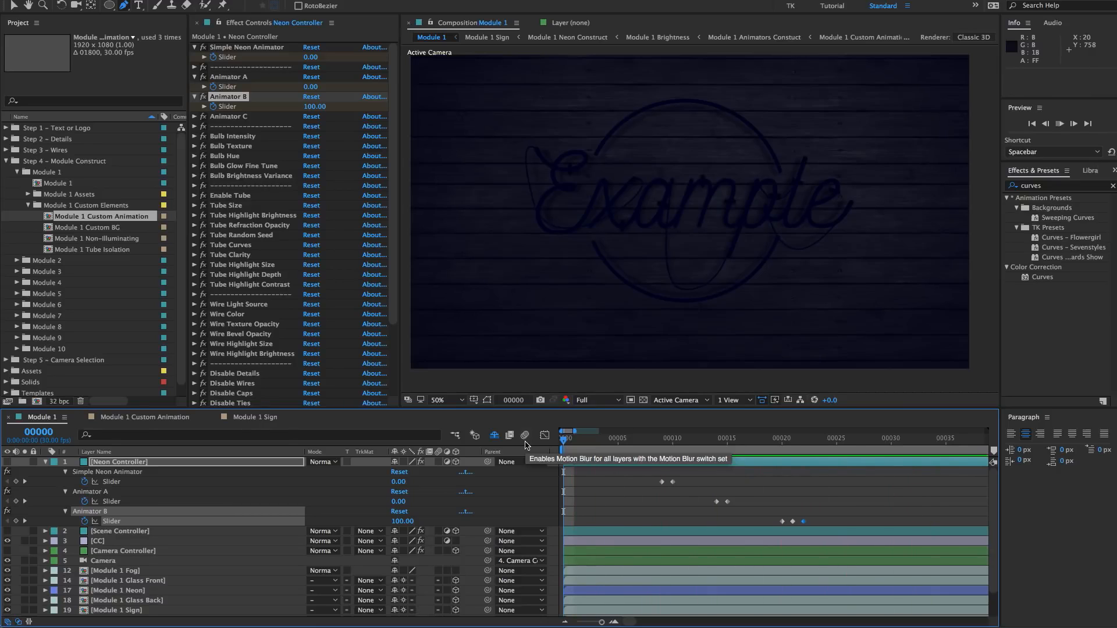
pyautogui.press('space')
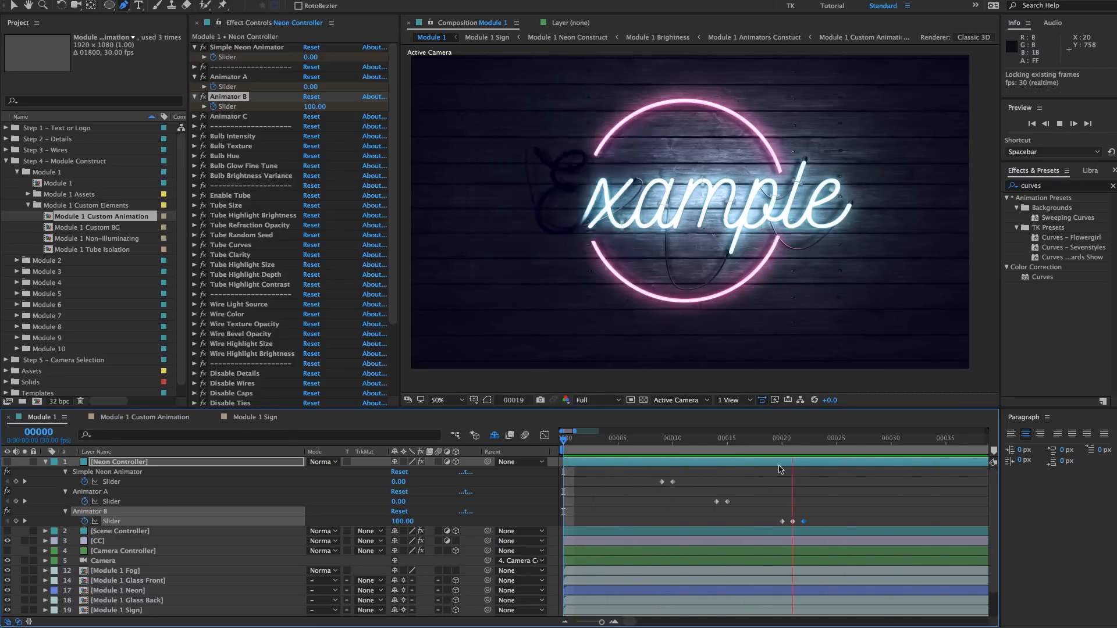
pyautogui.click(783, 440)
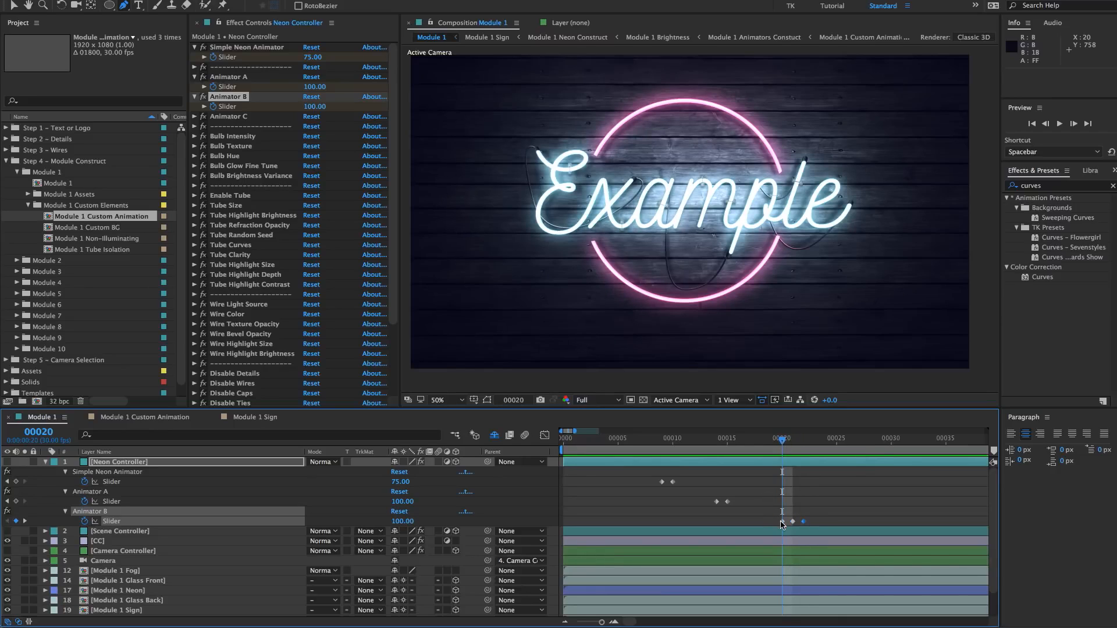
# - Add Animator B slider keyframes of 0 at frame 23 and 50 at frame 24
pyautogui.moveTo(781, 441); pyautogui.dragTo(814, 442)
pyautogui.click(403, 521)
pyautogui.write('0')
pyautogui.press('Return')
pyautogui.press('pagedown')
pyautogui.click(400, 521)
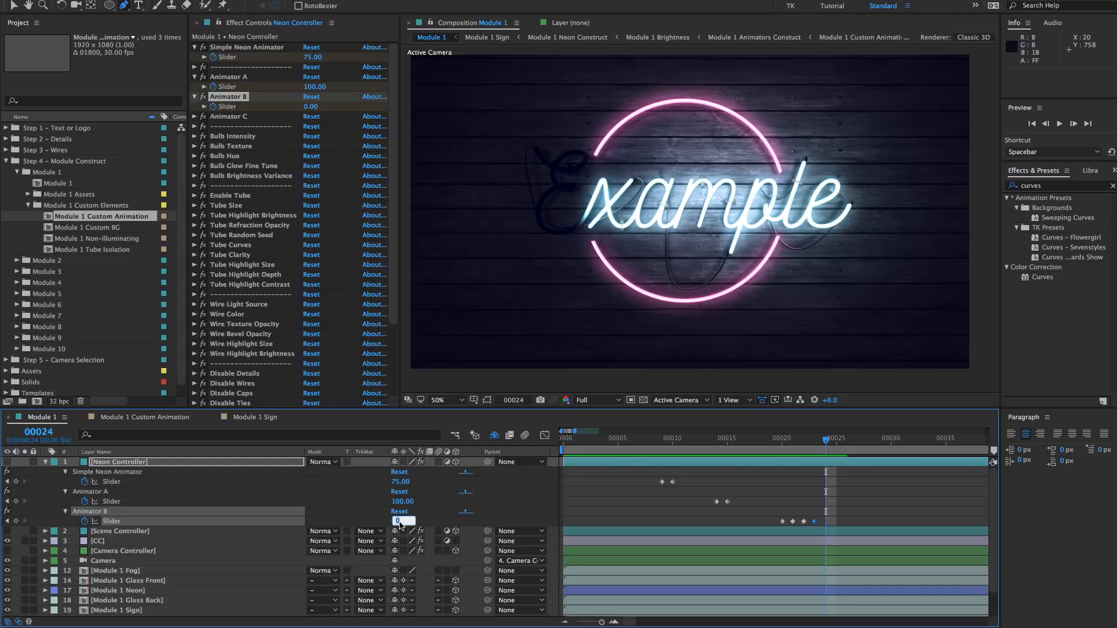
pyautogui.write('50')
pyautogui.press('Return')
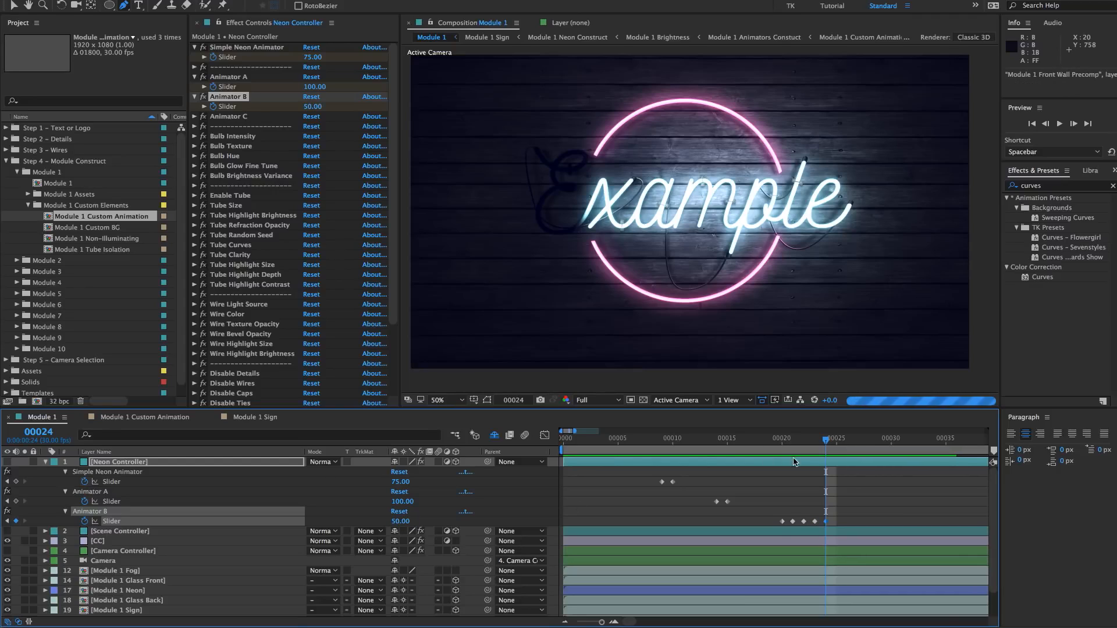
# - Add an Animator B slider keyframe of 0 at frame 27
pyautogui.moveTo(824, 444); pyautogui.dragTo(859, 445)
pyautogui.click(399, 521)
pyautogui.write('0')
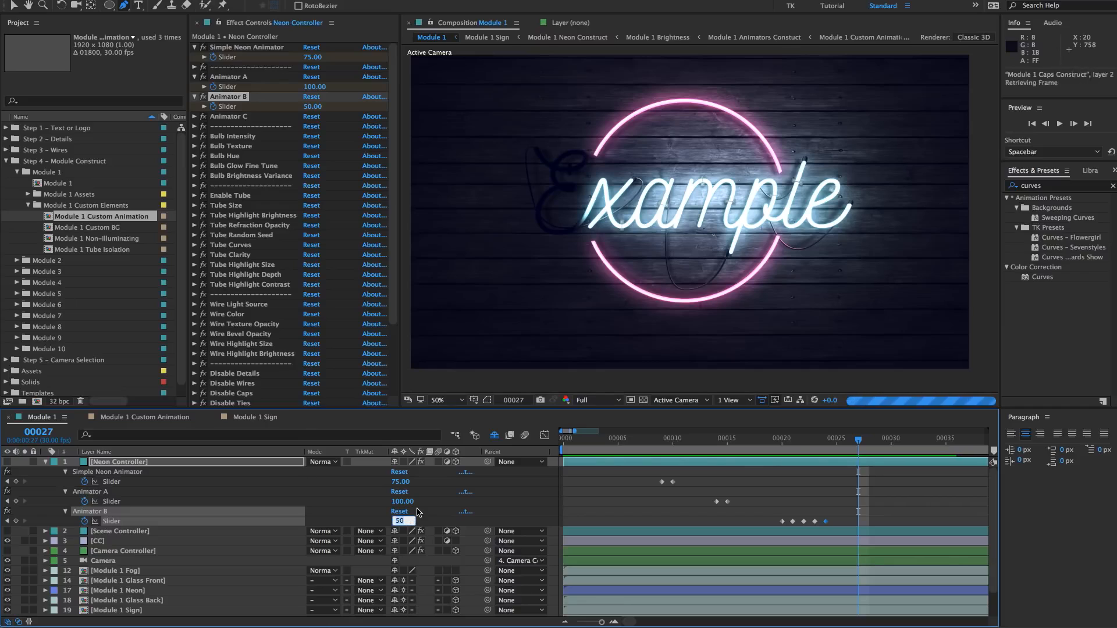
pyautogui.press('Return')
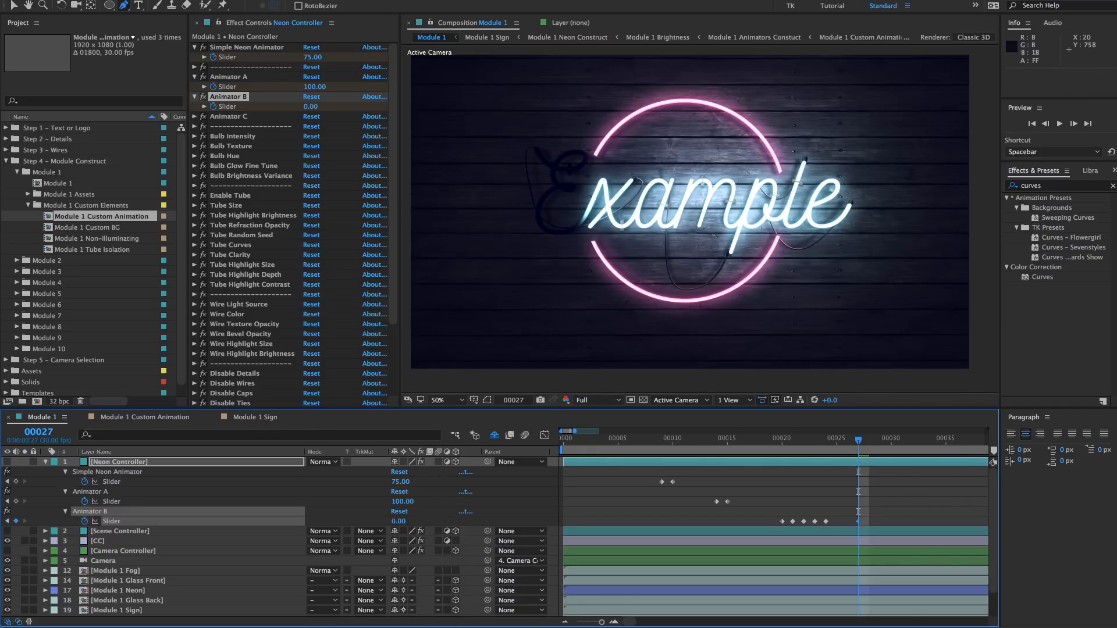
# - Preview the extended flicker animation from frame 0 and scrub around the Animator B keyframes near frame 27
pyautogui.moveTo(855, 443); pyautogui.dragTo(458, 443)
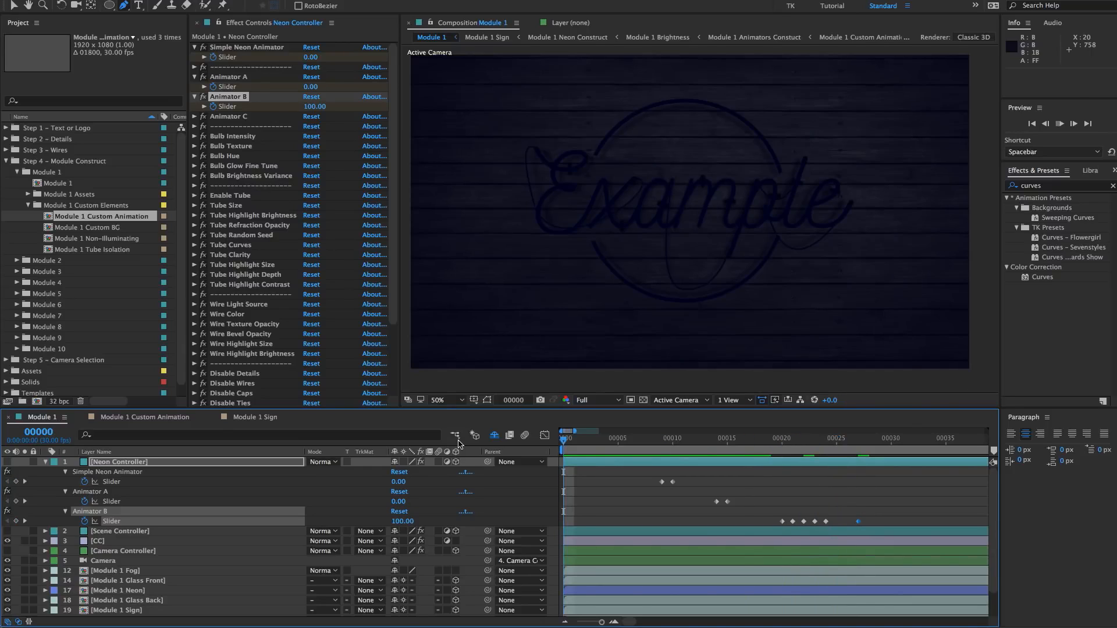
pyautogui.press('space')
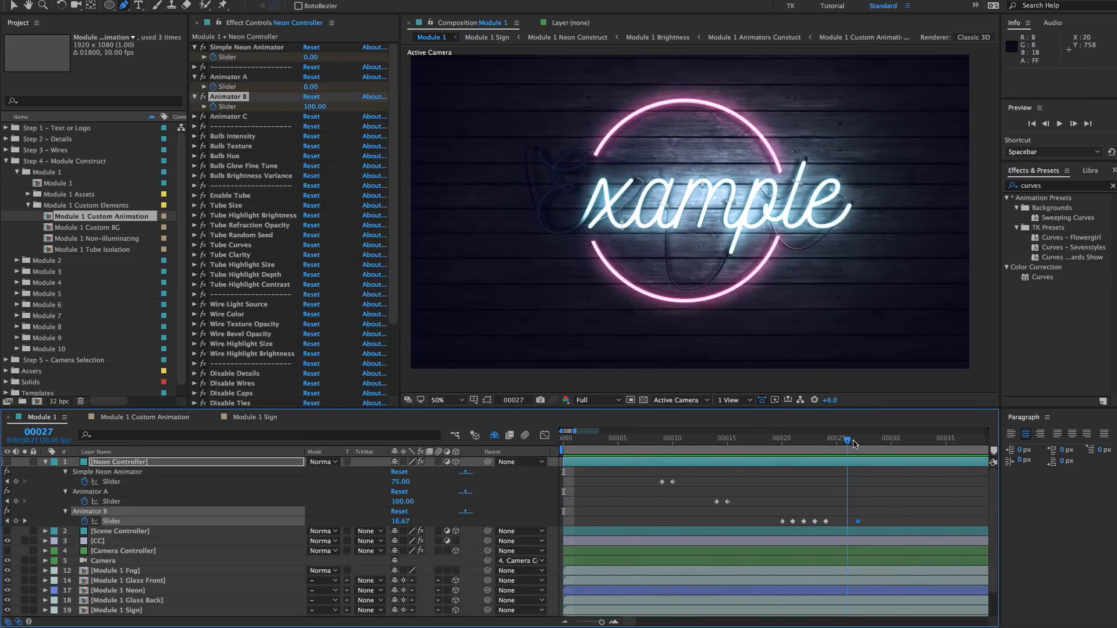
pyautogui.click(858, 440)
pyautogui.moveTo(827, 442)
pyautogui.mouseDown()
pyautogui.moveTo(724, 447)
pyautogui.moveTo(836, 460)
pyautogui.mouseUp()
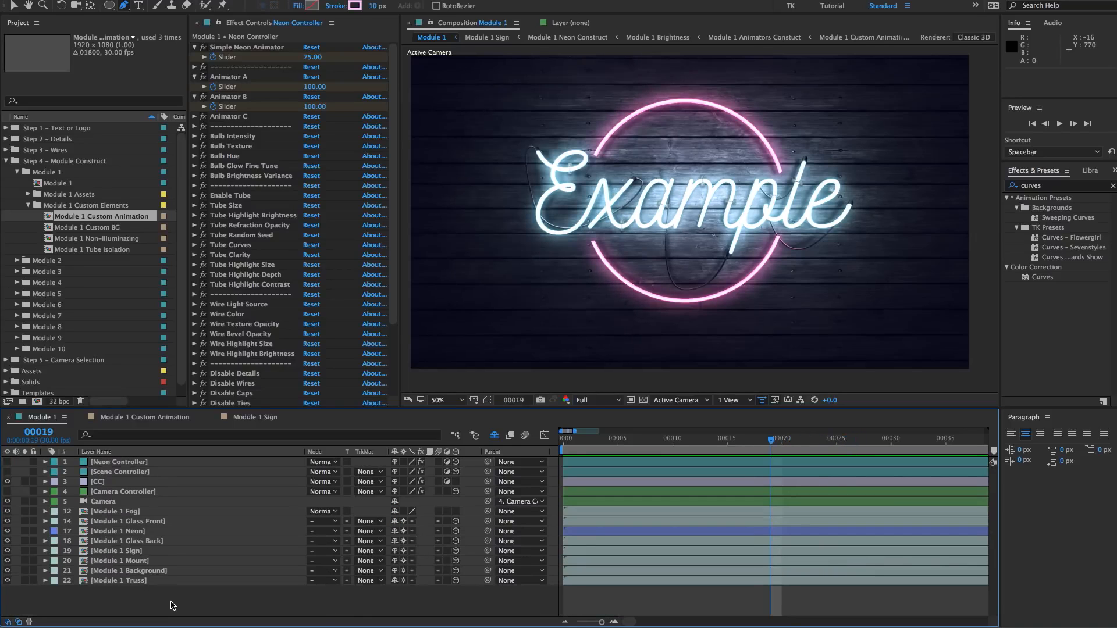